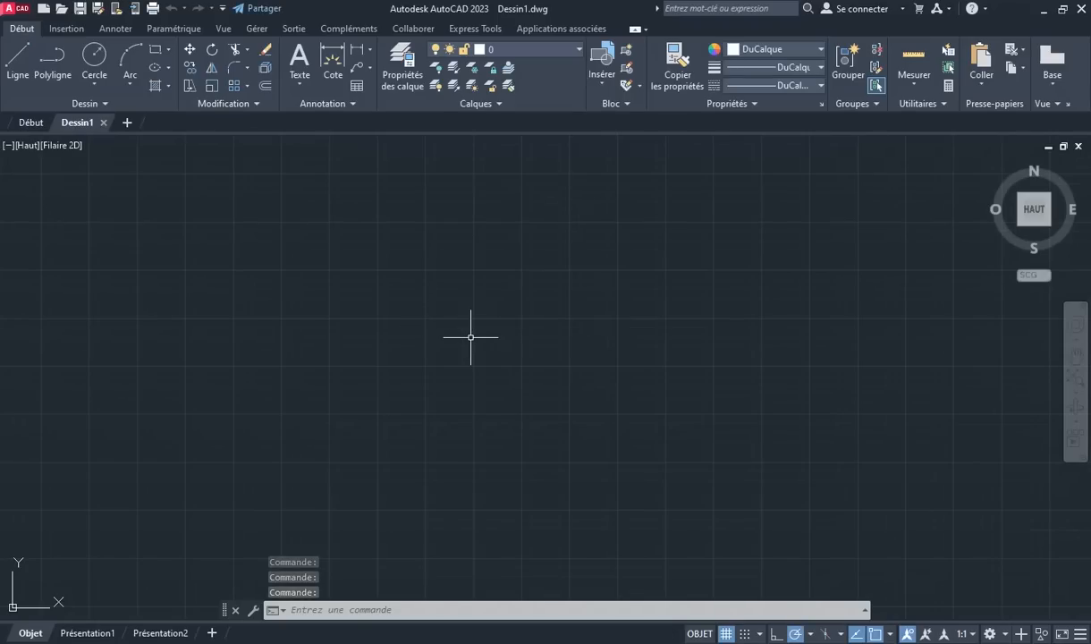
Configure the drawing units to decimal lengths with 0.00 precision and metres (Mètres) as the insertion scale
{"action": "type", "text": "ui"}
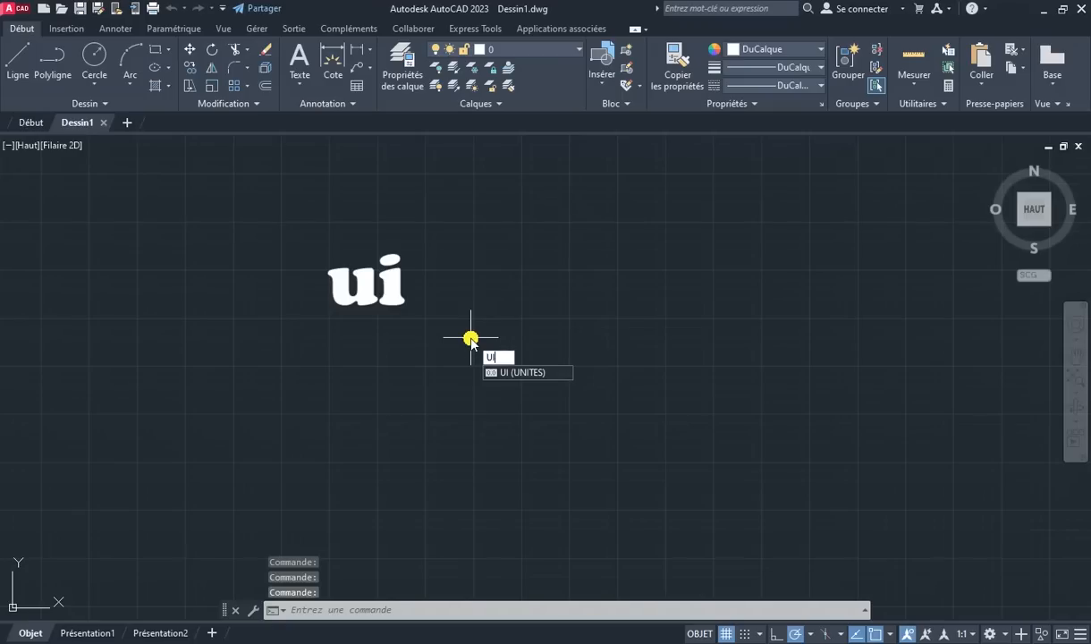
{"action": "key", "text": "Return"}
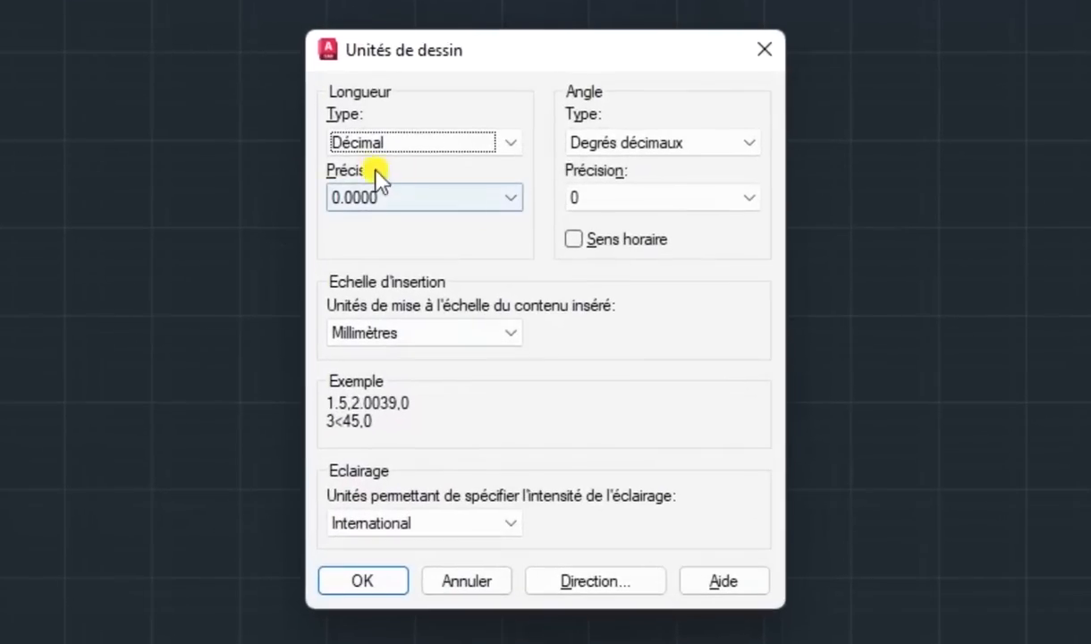
{"action": "left_click", "coordinate": [512, 143]}
{"action": "left_click", "coordinate": [511, 143]}
{"action": "left_click", "coordinate": [521, 138]}
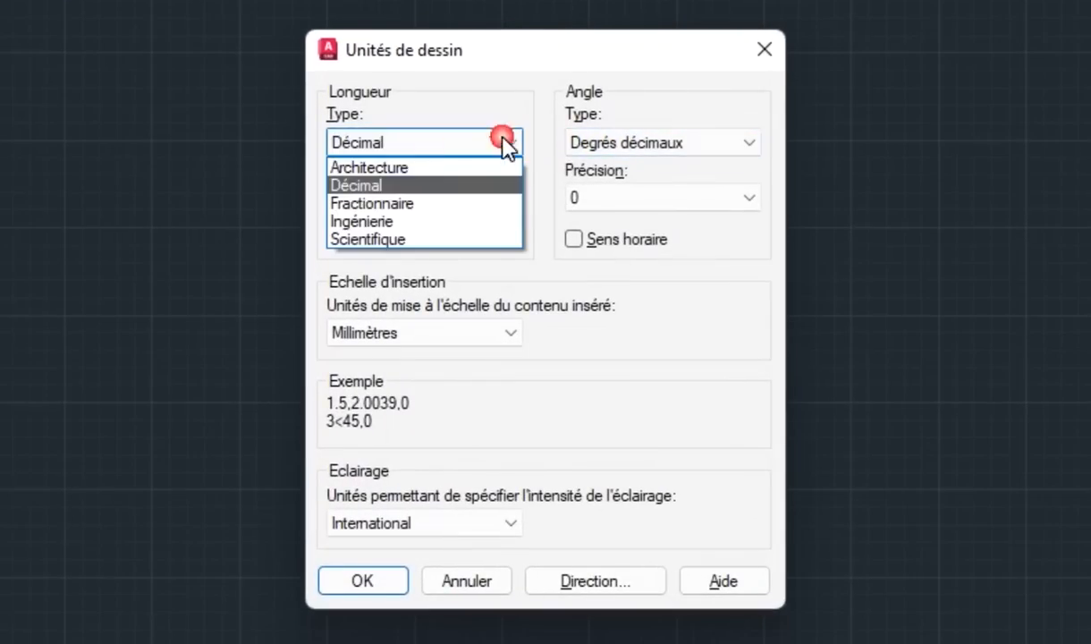
{"action": "left_click", "coordinate": [488, 184]}
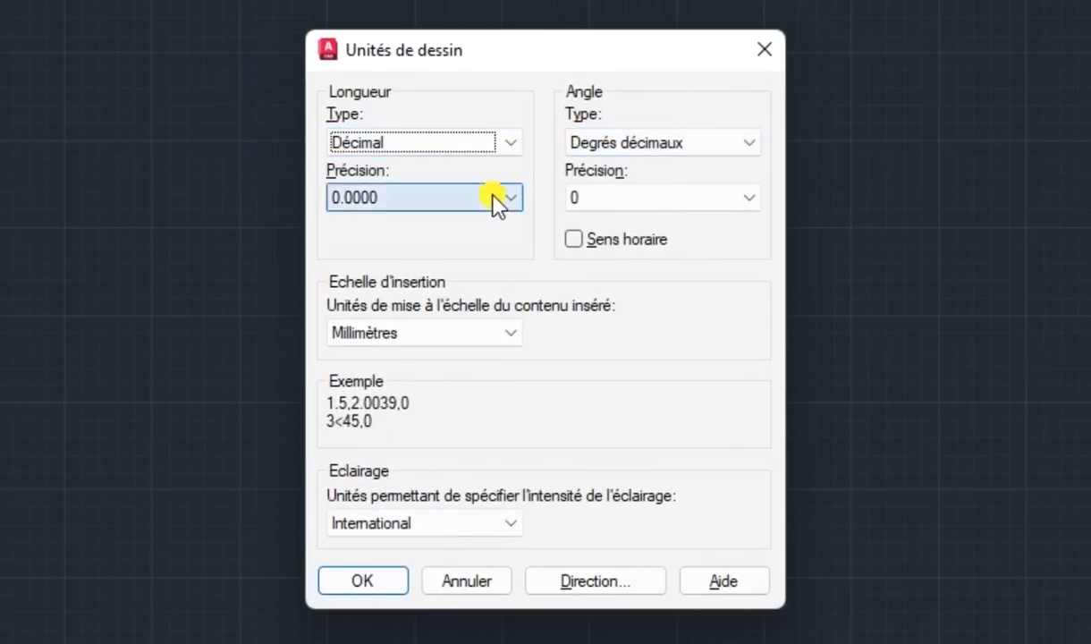
{"action": "left_click", "coordinate": [497, 196]}
{"action": "left_click", "coordinate": [384, 259]}
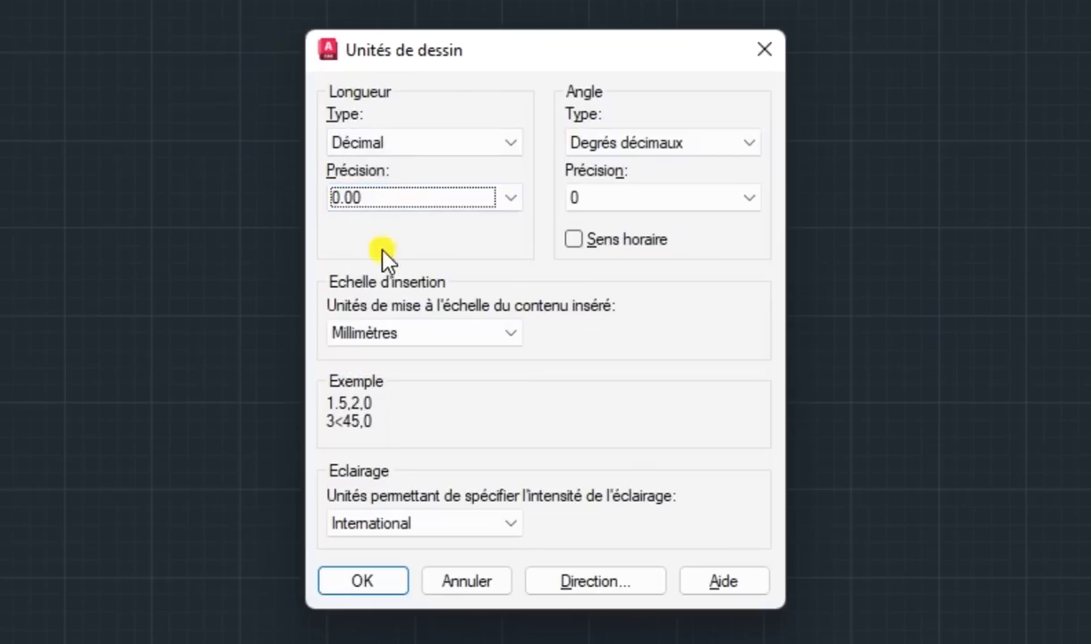
{"action": "left_click", "coordinate": [399, 336]}
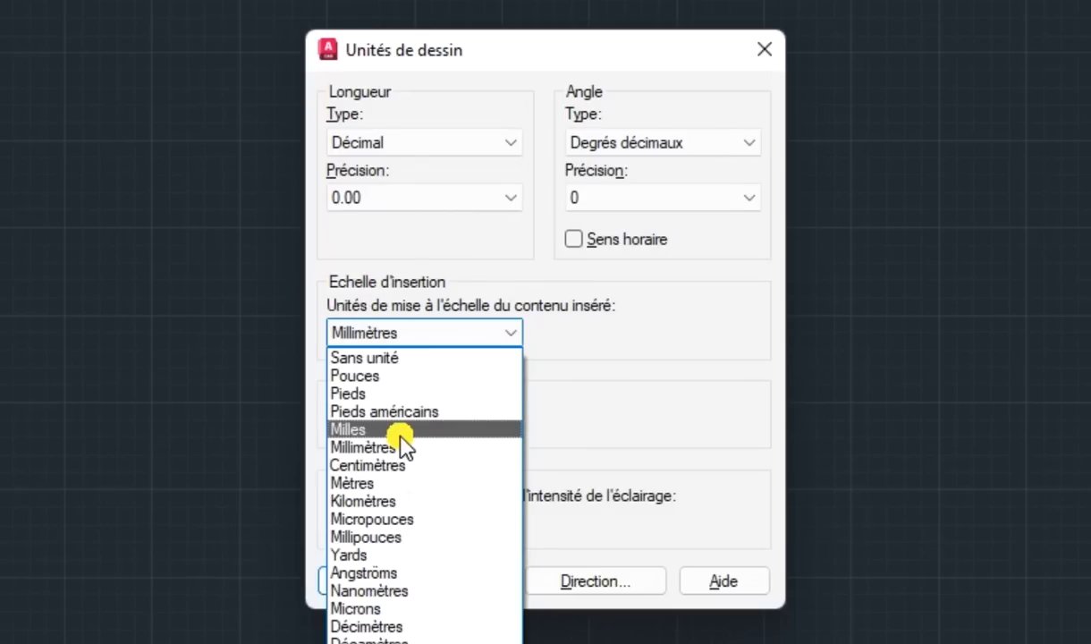
{"action": "left_click", "coordinate": [386, 484]}
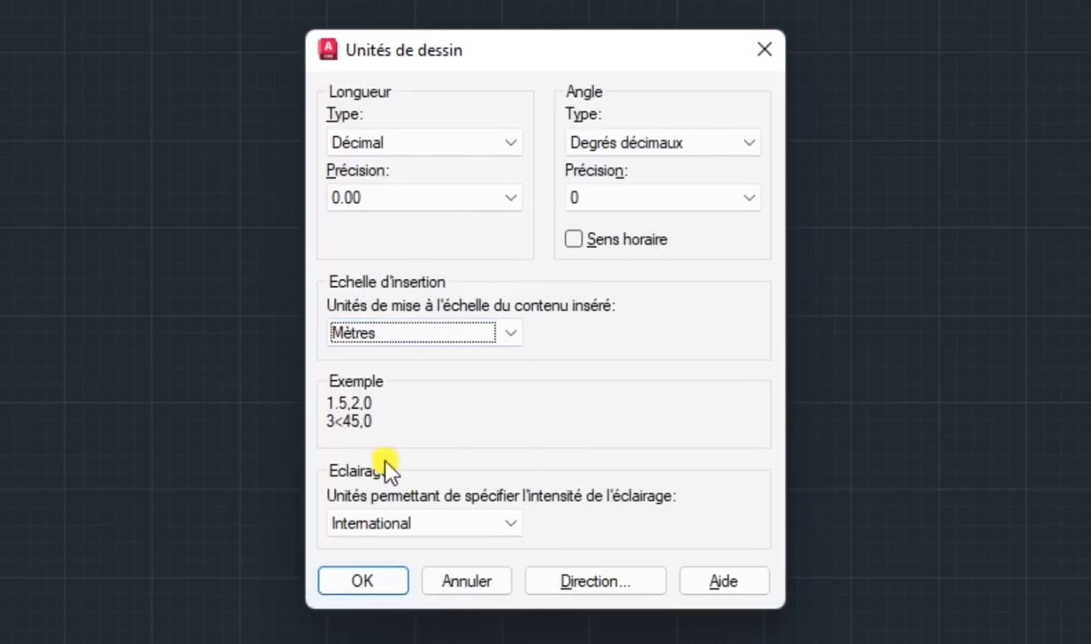
{"action": "left_click", "coordinate": [376, 590]}
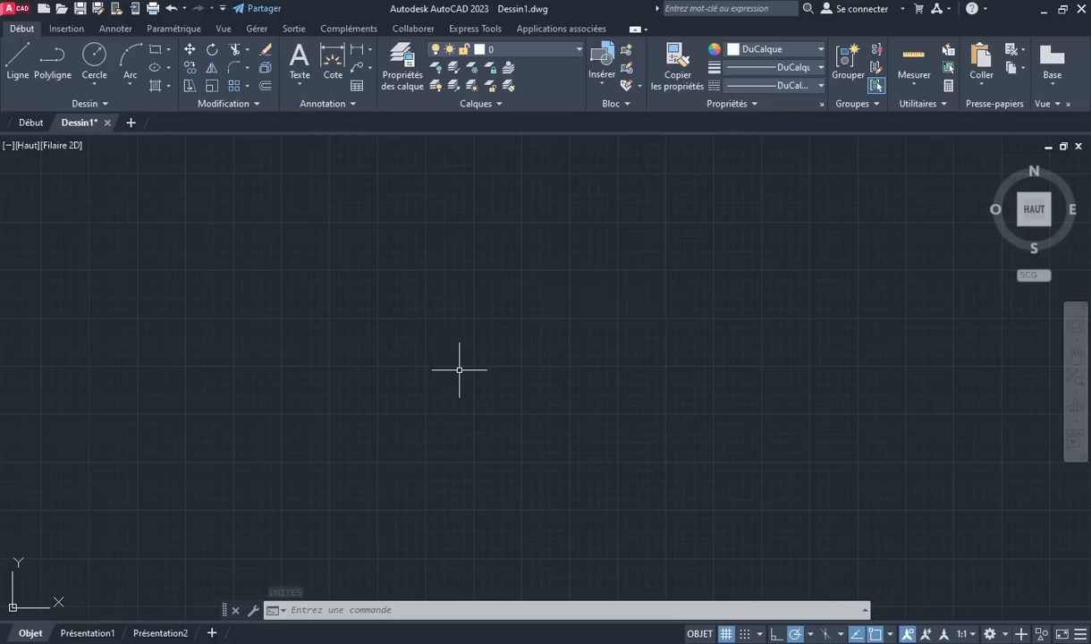
Draw a rectangle 4 m wide and 3 m high in the empty drawing
{"action": "type", "text": "REC"}
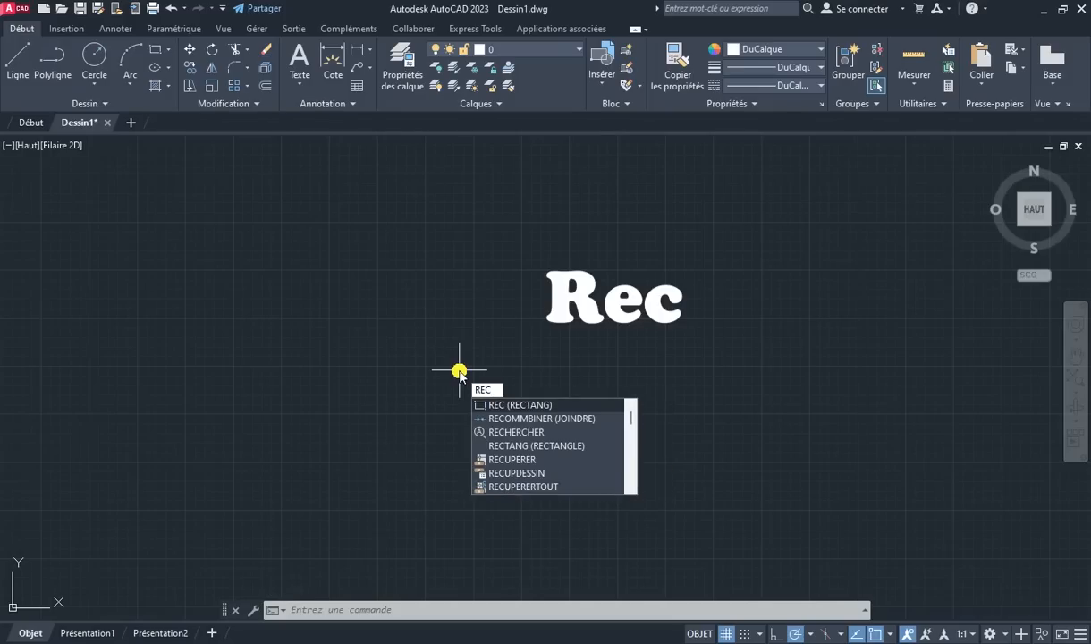
{"action": "key", "text": "Return"}
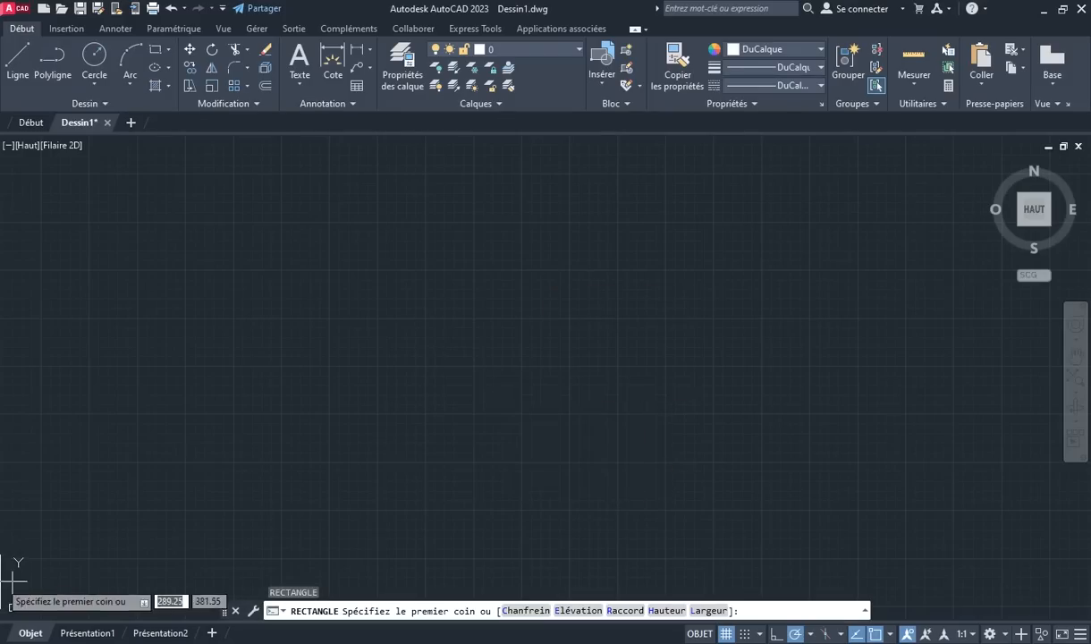
{"action": "left_click", "coordinate": [286, 491]}
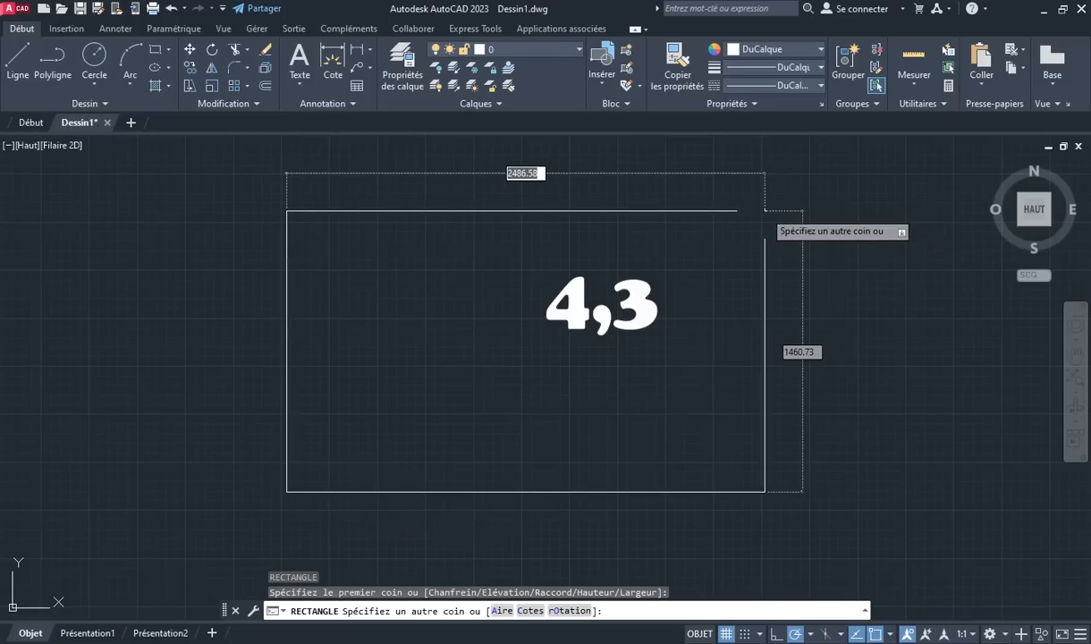
{"action": "type", "text": "4"}
{"action": "key", "text": "Tab"}
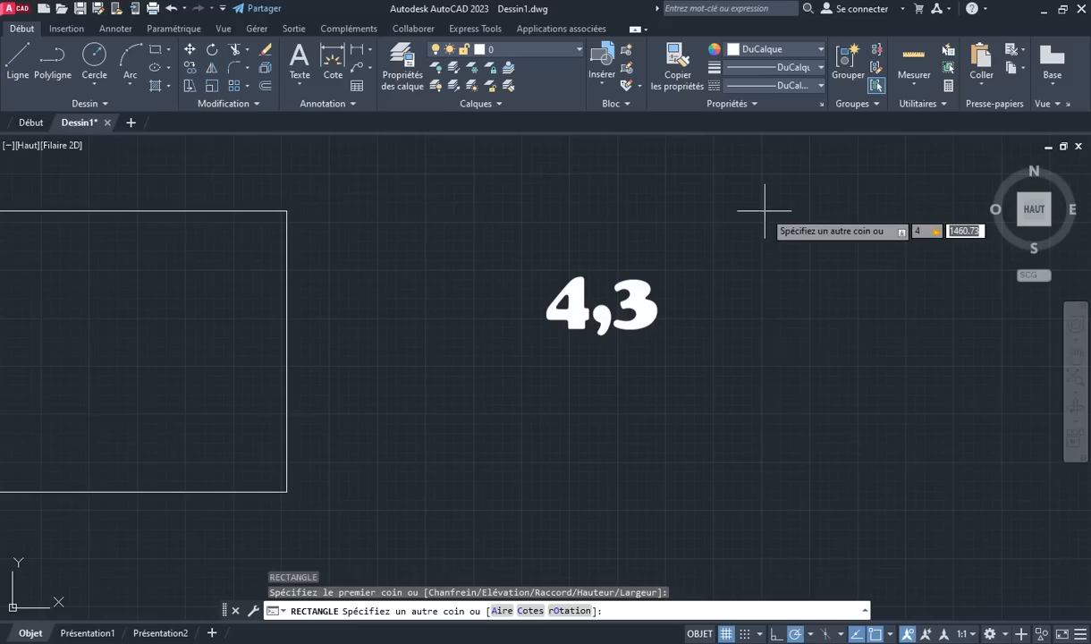
{"action": "type", "text": "3"}
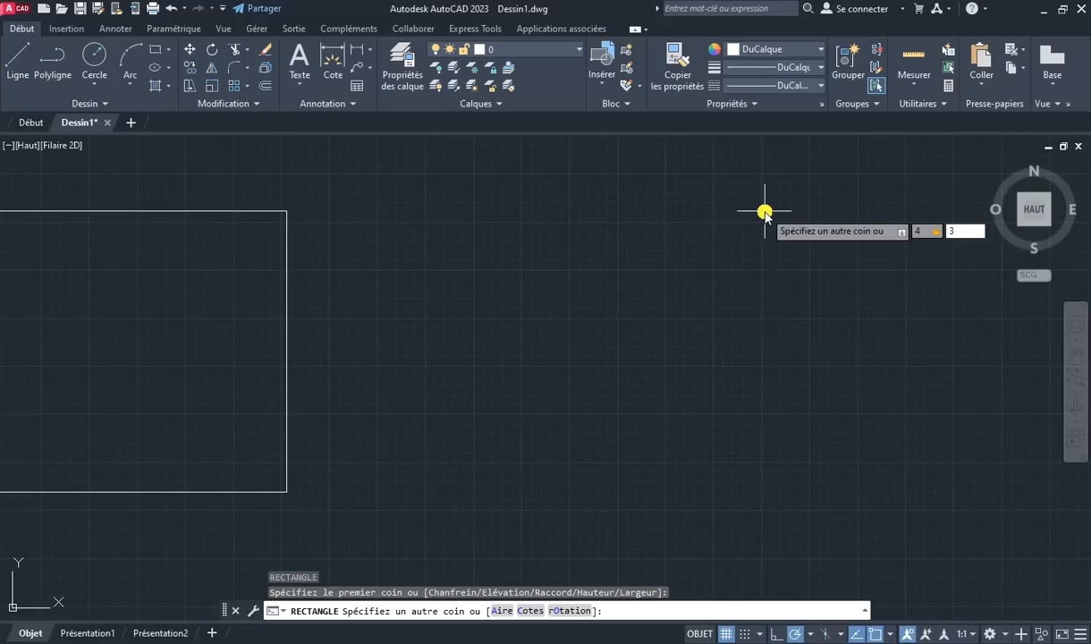
{"action": "key", "text": "Return"}
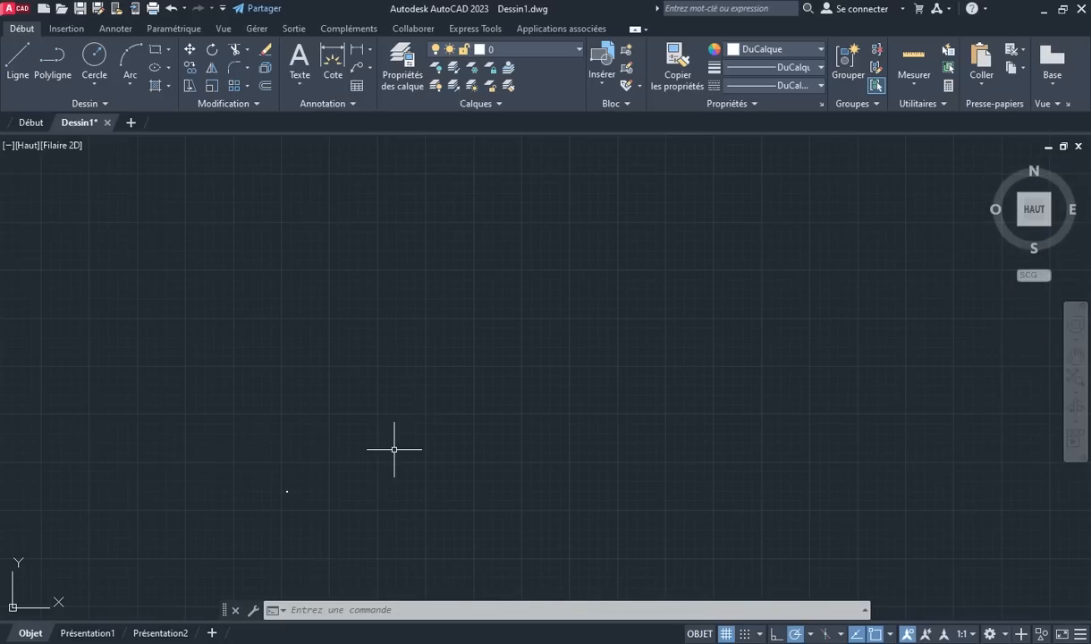
Offset the rectangle inward by 0.23 m to form the wall thickness
{"action": "type", "text": "Z"}
{"action": "key", "text": "Return"}
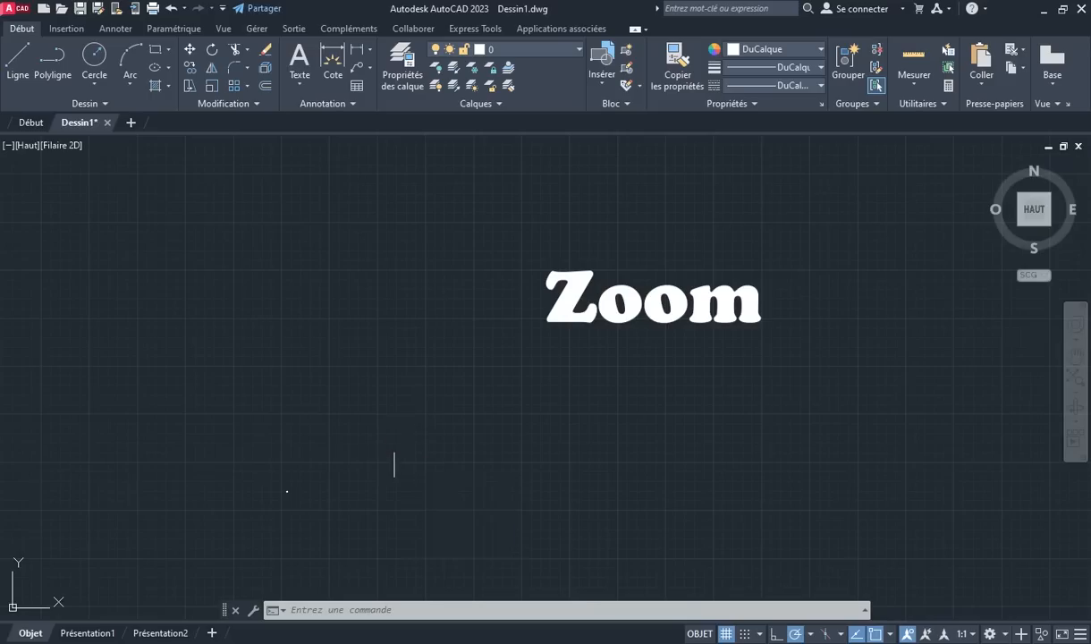
{"action": "type", "text": "e"}
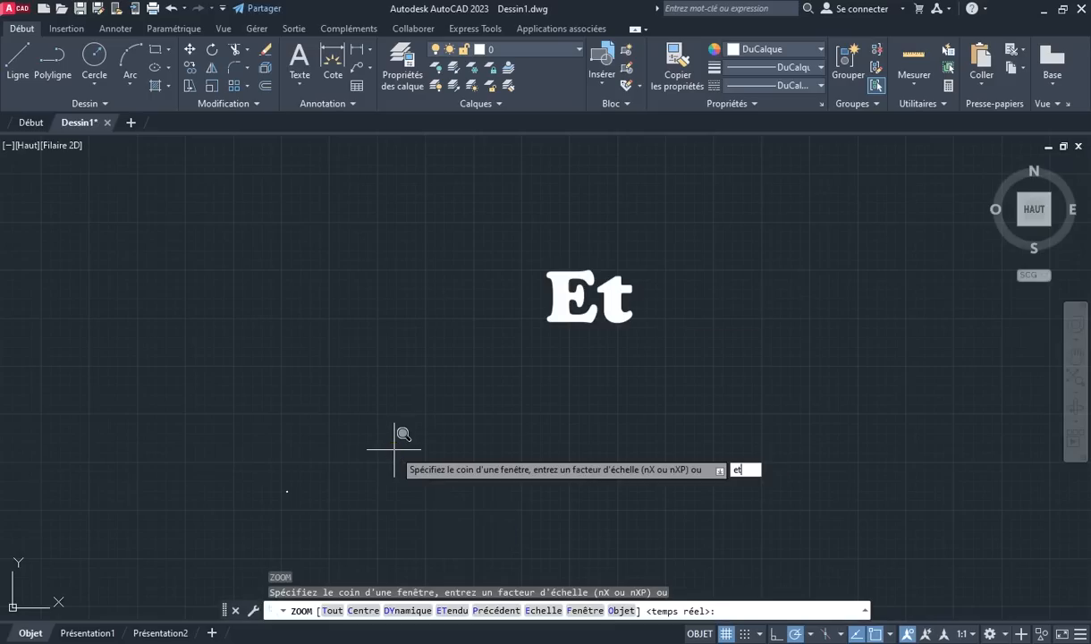
{"action": "type", "text": "t"}
{"action": "key", "text": "Return"}
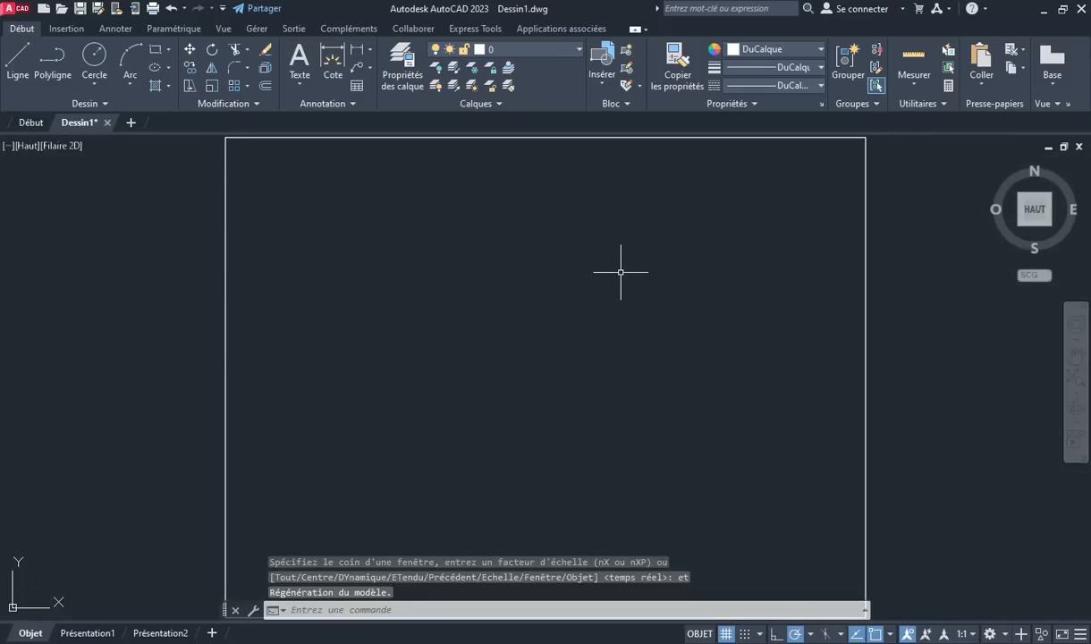
{"action": "scroll", "coordinate": [620, 272], "scroll_direction": "down", "scroll_amount": 2}
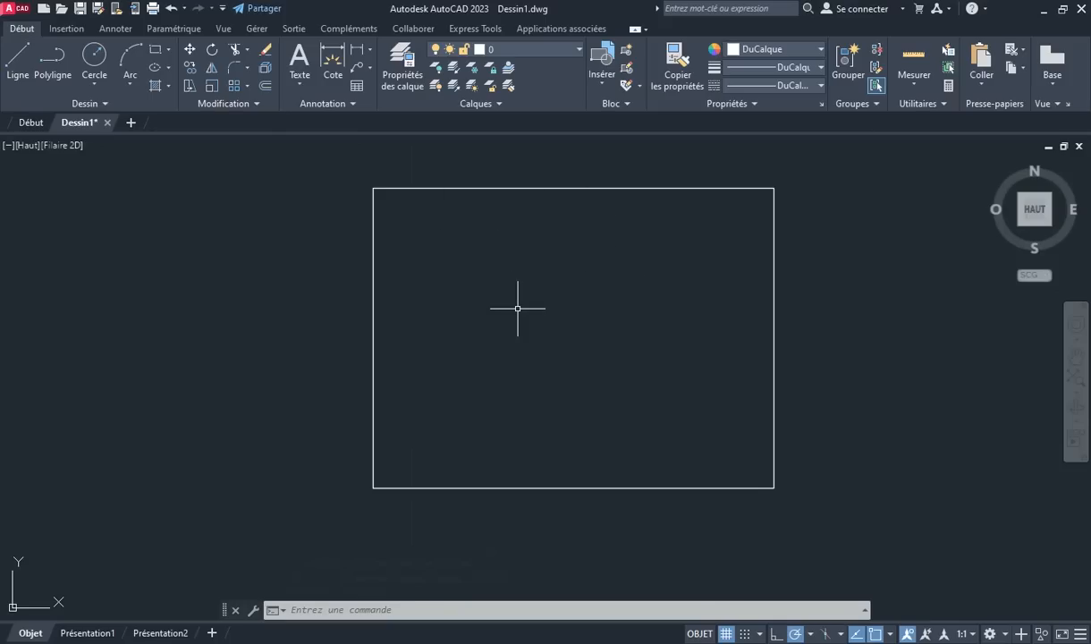
{"action": "type", "text": "c"}
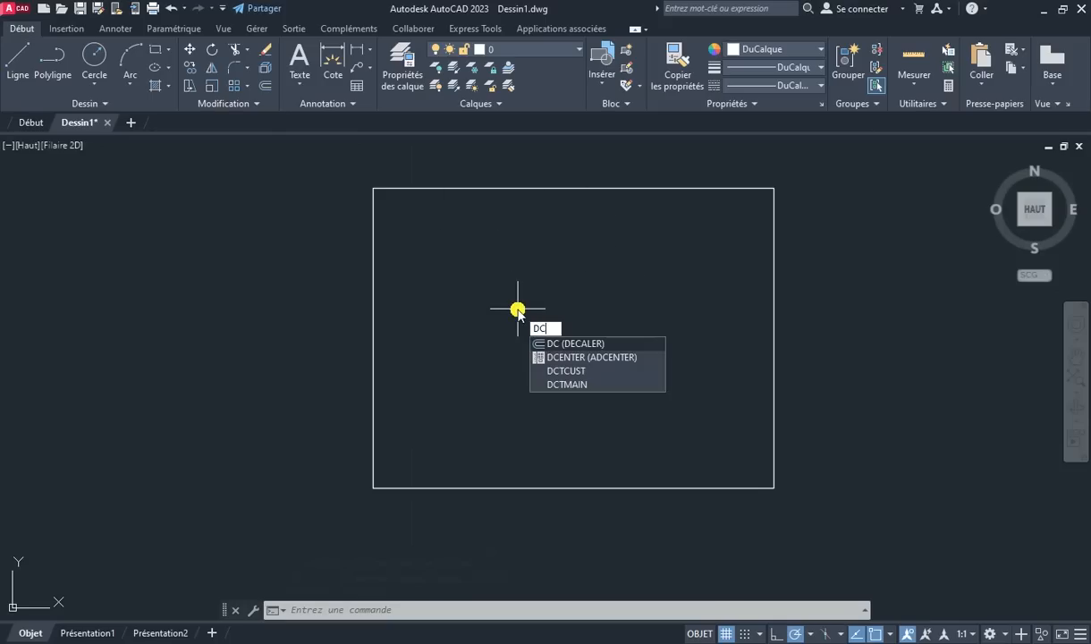
{"action": "key", "text": "Return"}
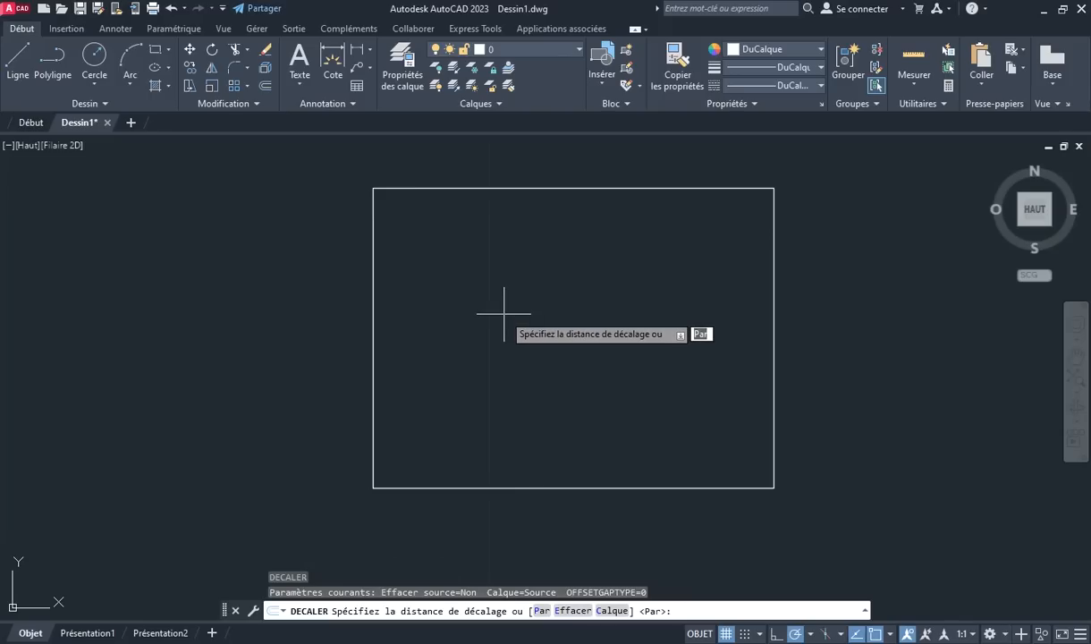
{"action": "type", "text": ".23"}
{"action": "key", "text": "Return"}
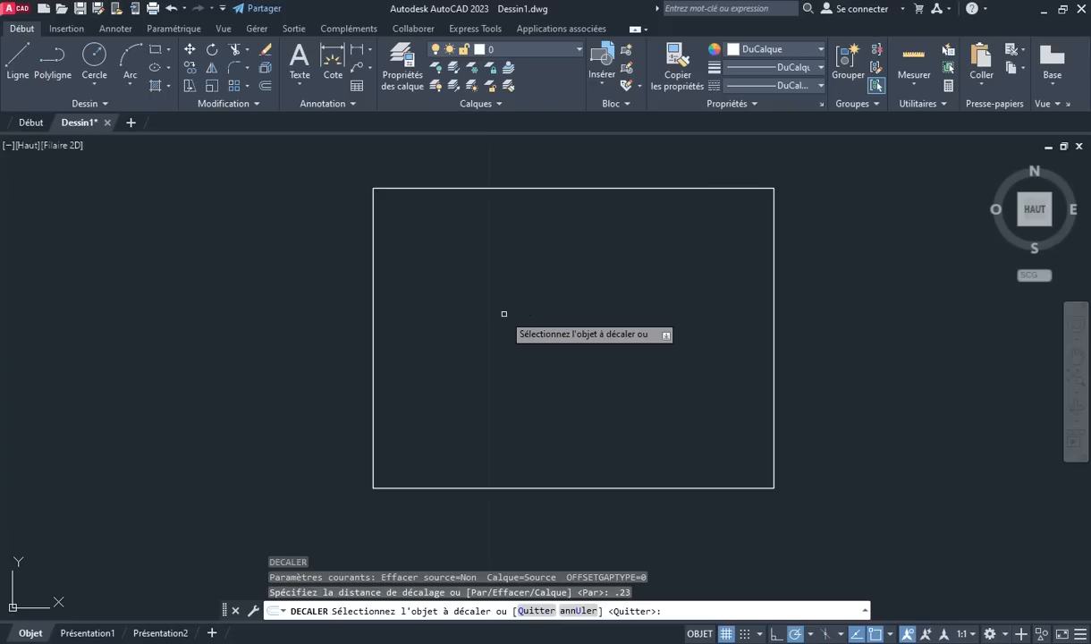
{"action": "left_click", "coordinate": [528, 188]}
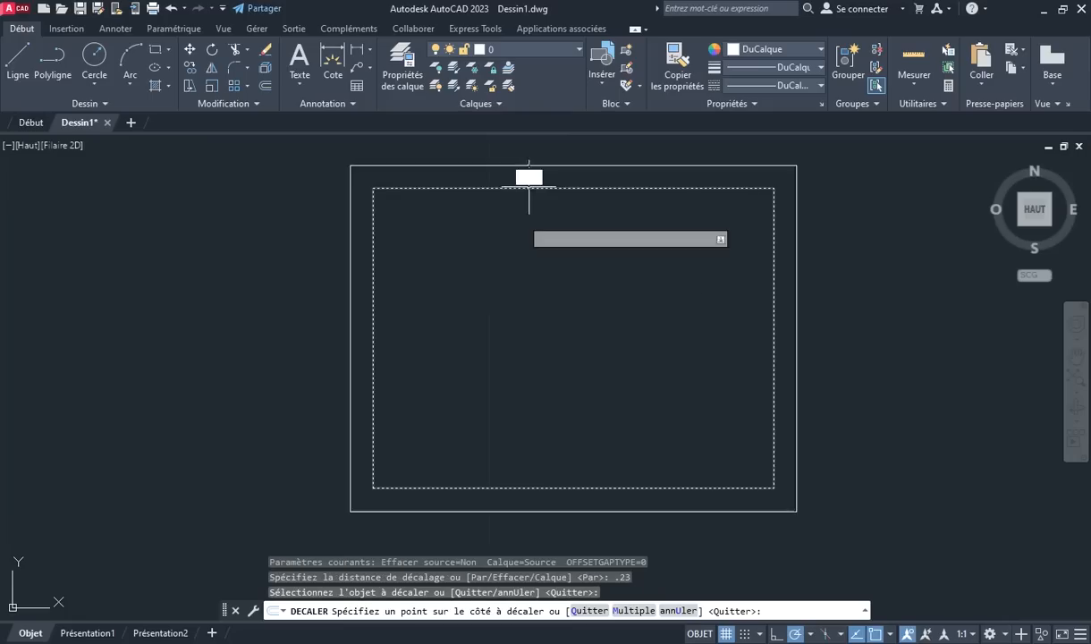
{"action": "left_click", "coordinate": [615, 279]}
{"action": "right_click", "coordinate": [615, 279]}
{"action": "left_click", "coordinate": [636, 285]}
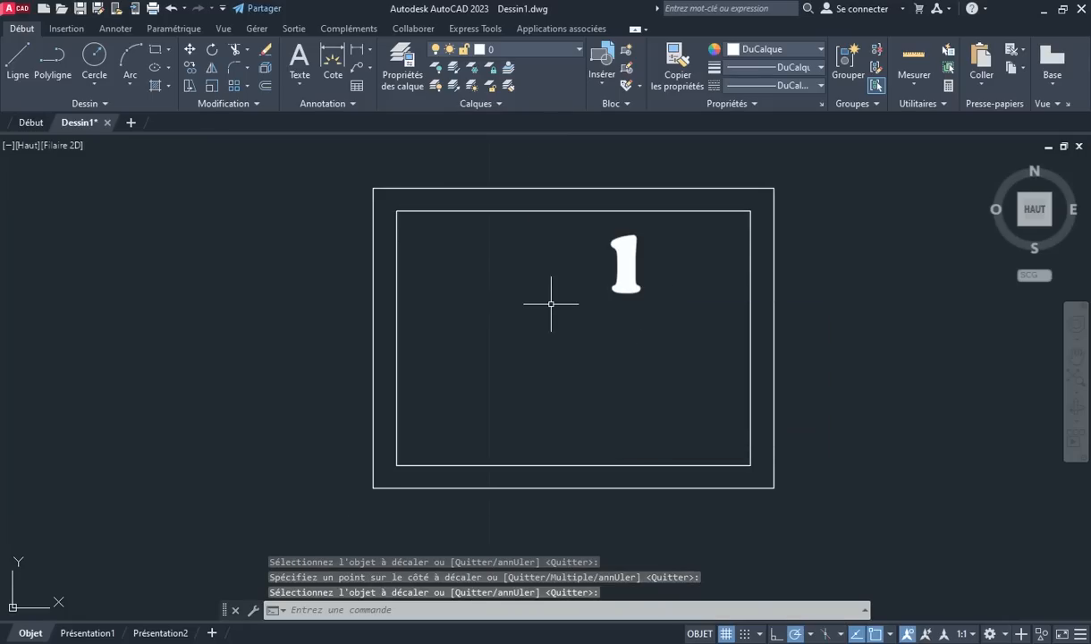
Enable the Perpendicular object snap and draw a line from the inner rectangle's lower-right corner perpendicular to the outer rectangle's lower edge
{"action": "type", "text": "L"}
{"action": "key", "text": "Return"}
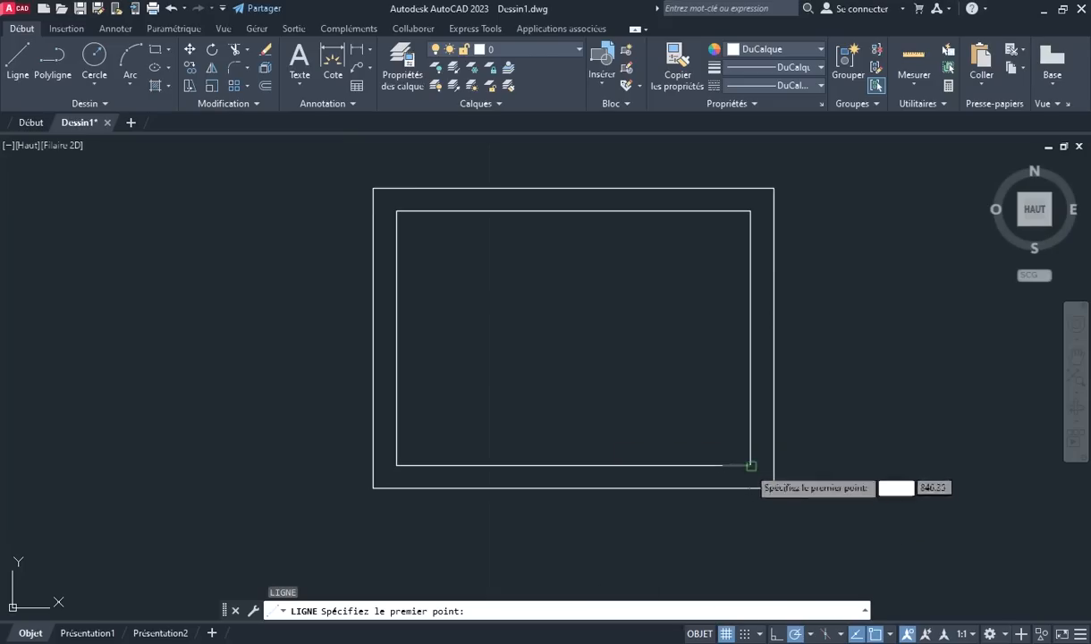
{"action": "left_click", "coordinate": [750, 487]}
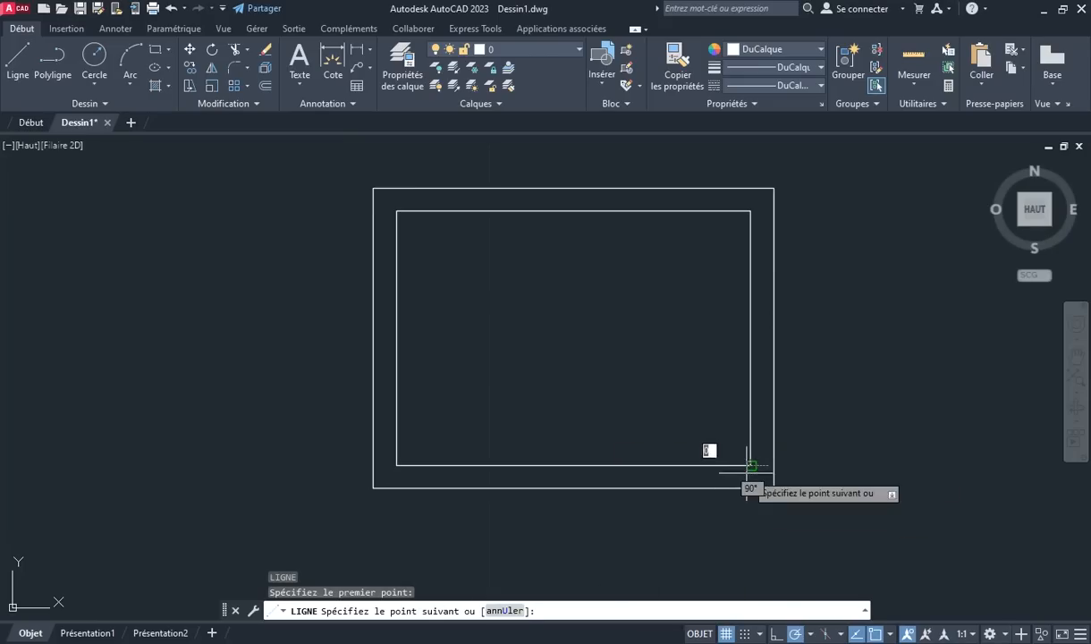
{"action": "scroll", "coordinate": [744, 485], "scroll_direction": "up", "scroll_amount": 4}
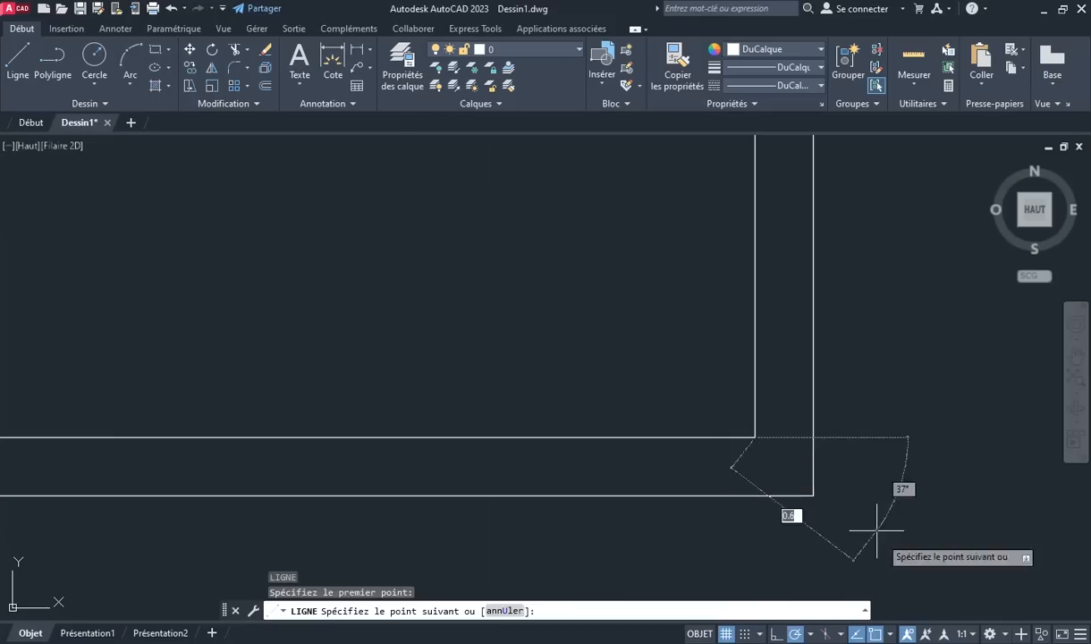
{"action": "left_click", "coordinate": [798, 633]}
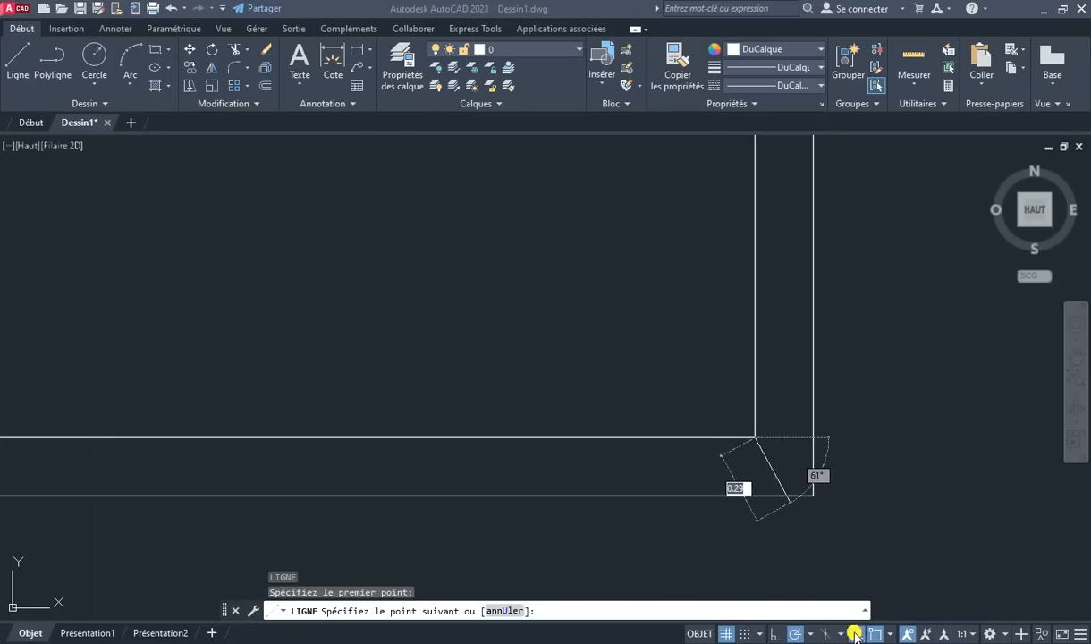
{"action": "left_click", "coordinate": [810, 634]}
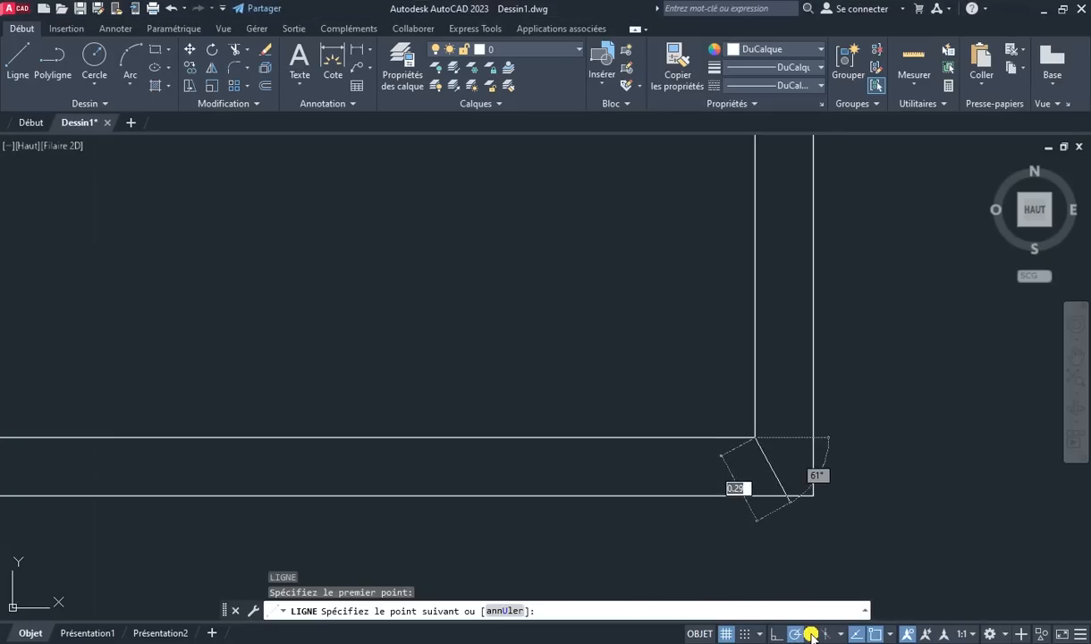
{"action": "left_click", "coordinate": [889, 634]}
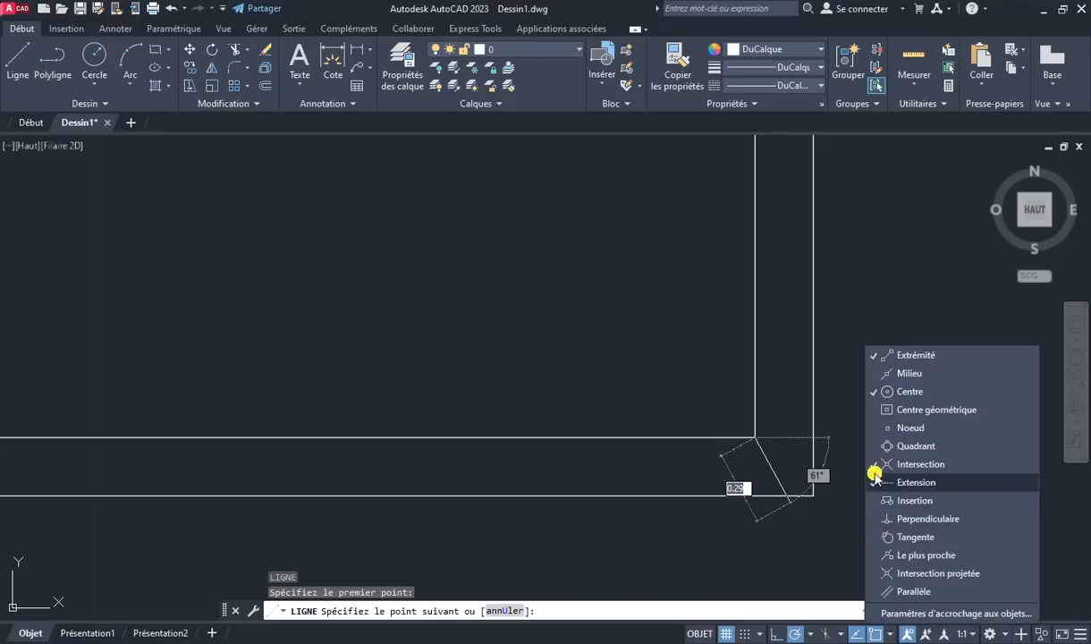
{"action": "left_click", "coordinate": [893, 518]}
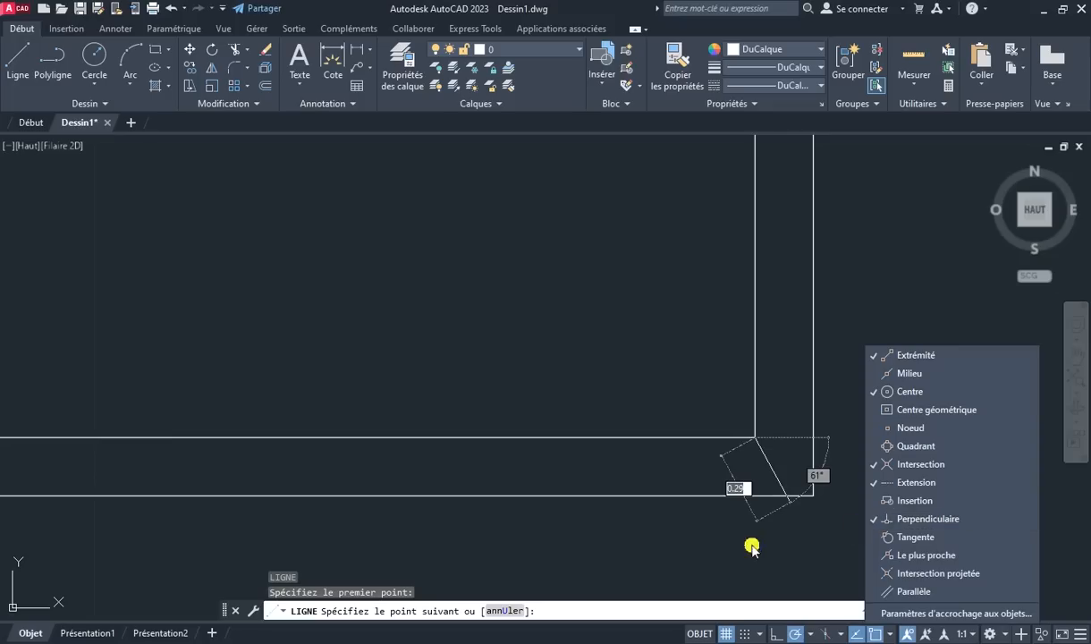
{"action": "left_click", "coordinate": [689, 542]}
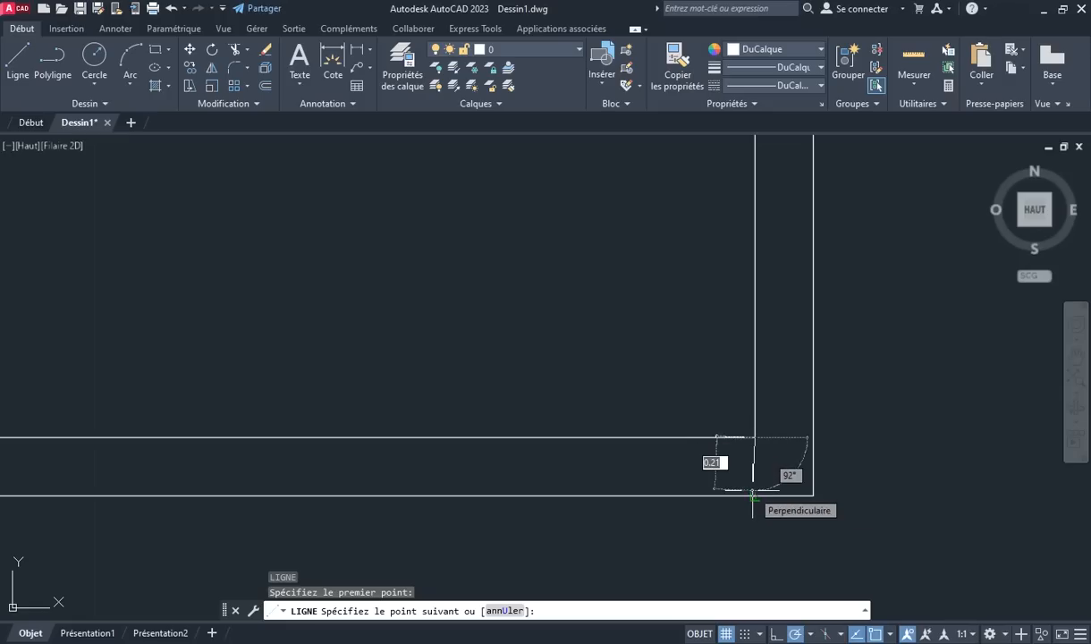
{"action": "left_click", "coordinate": [753, 492]}
{"action": "right_click", "coordinate": [583, 364]}
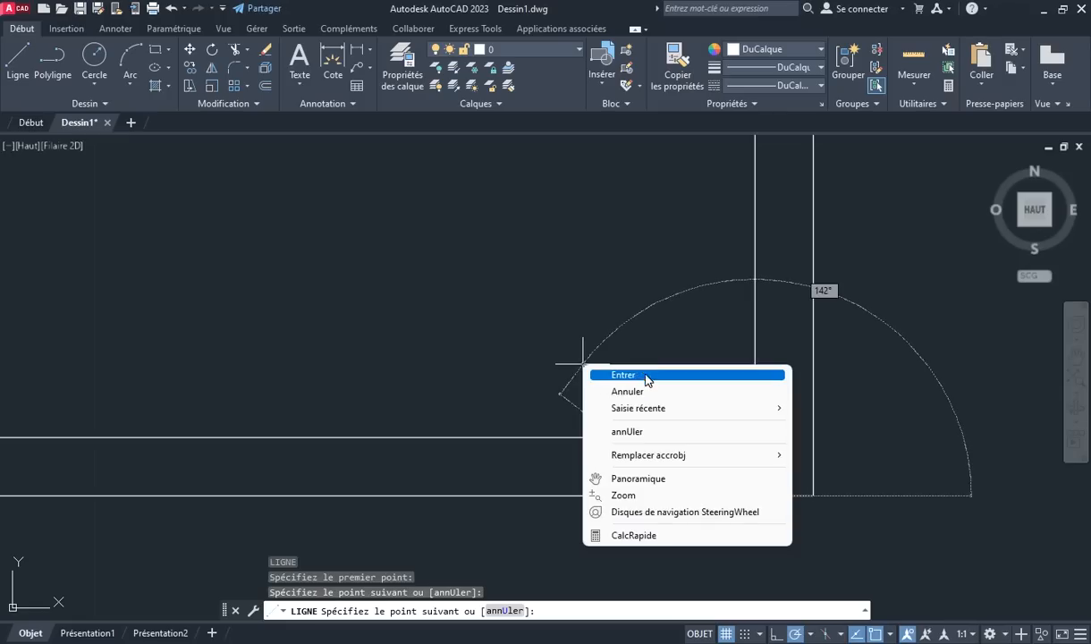
{"action": "left_click", "coordinate": [644, 376]}
Offset the short line across the lower wall by 0.9 m to the left to mark the door opening's width
{"action": "scroll", "coordinate": [498, 442], "scroll_direction": "down", "scroll_amount": 2}
{"action": "type", "text": "d"}
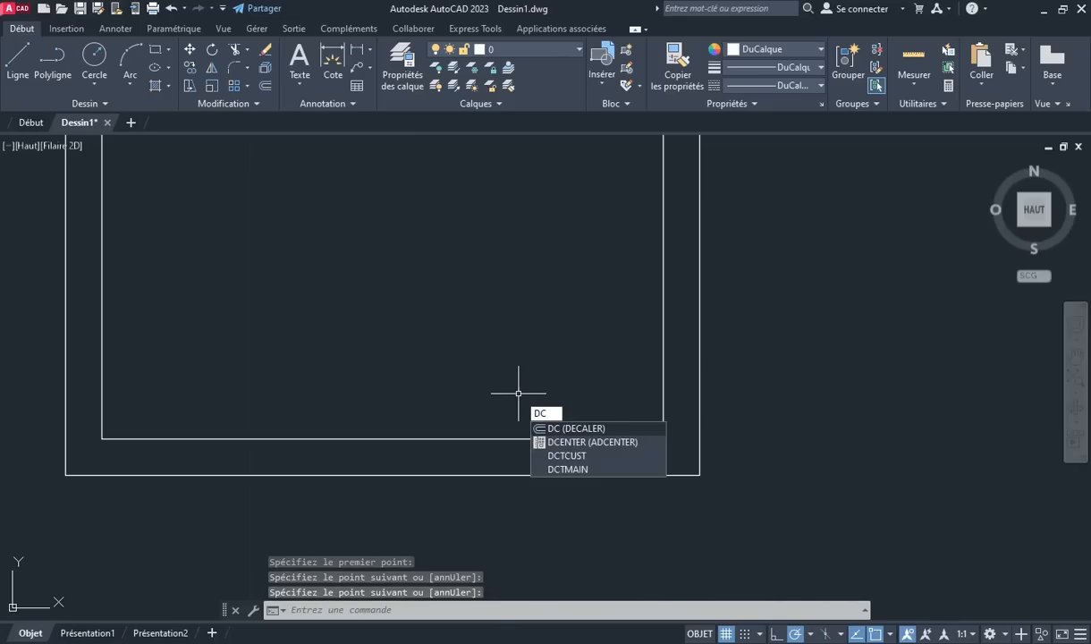
{"action": "type", "text": "c"}
{"action": "key", "text": "Return"}
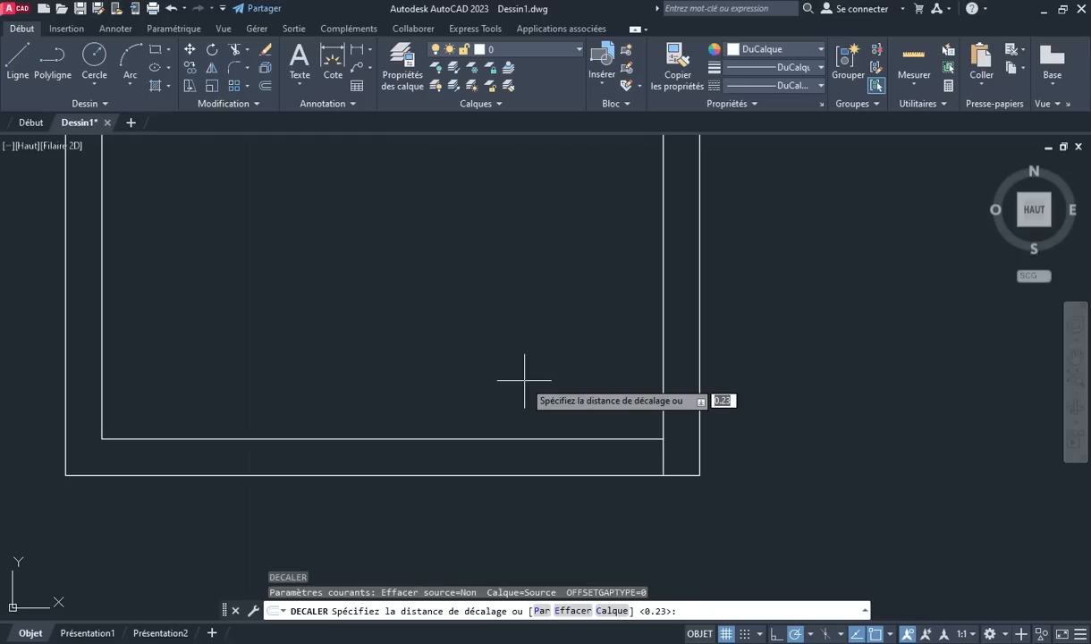
{"action": "type", "text": ".9"}
{"action": "key", "text": "Return"}
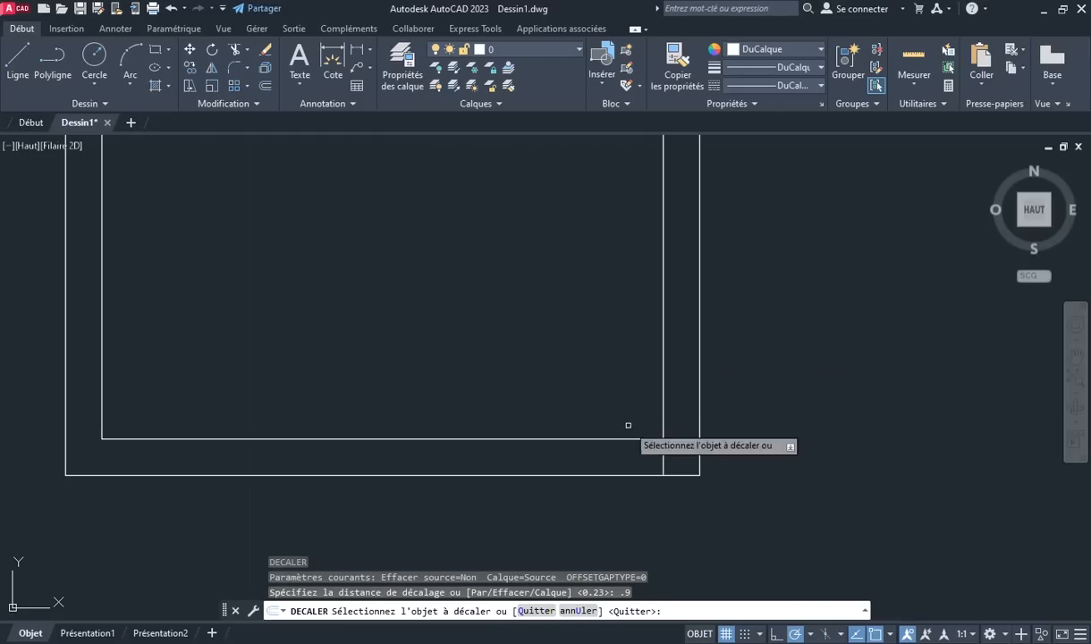
{"action": "left_click", "coordinate": [661, 452]}
{"action": "left_click", "coordinate": [500, 436]}
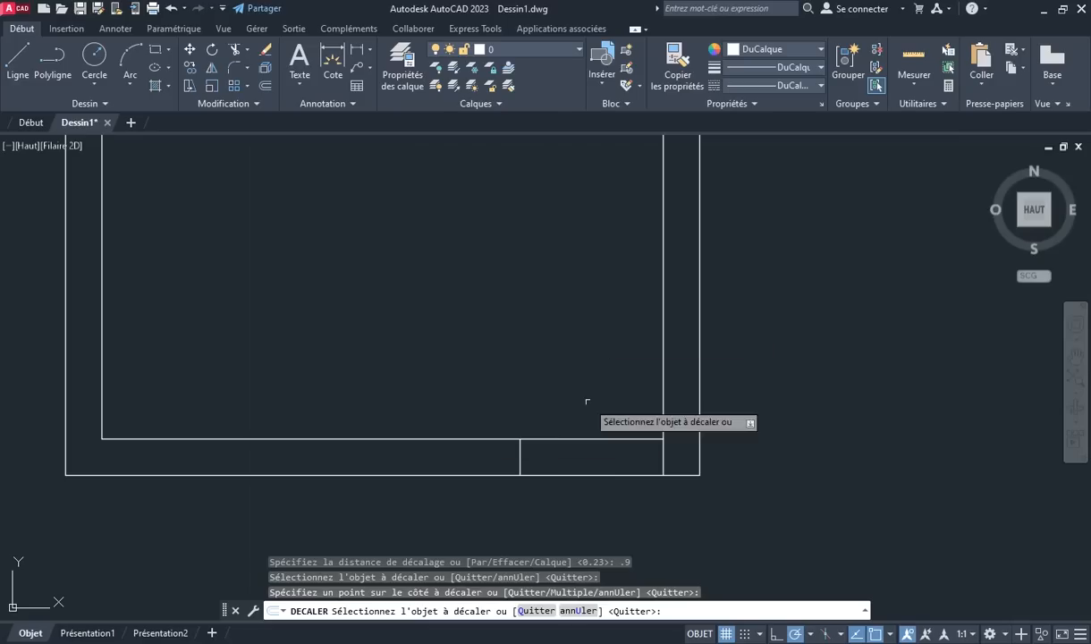
{"action": "right_click", "coordinate": [520, 353]}
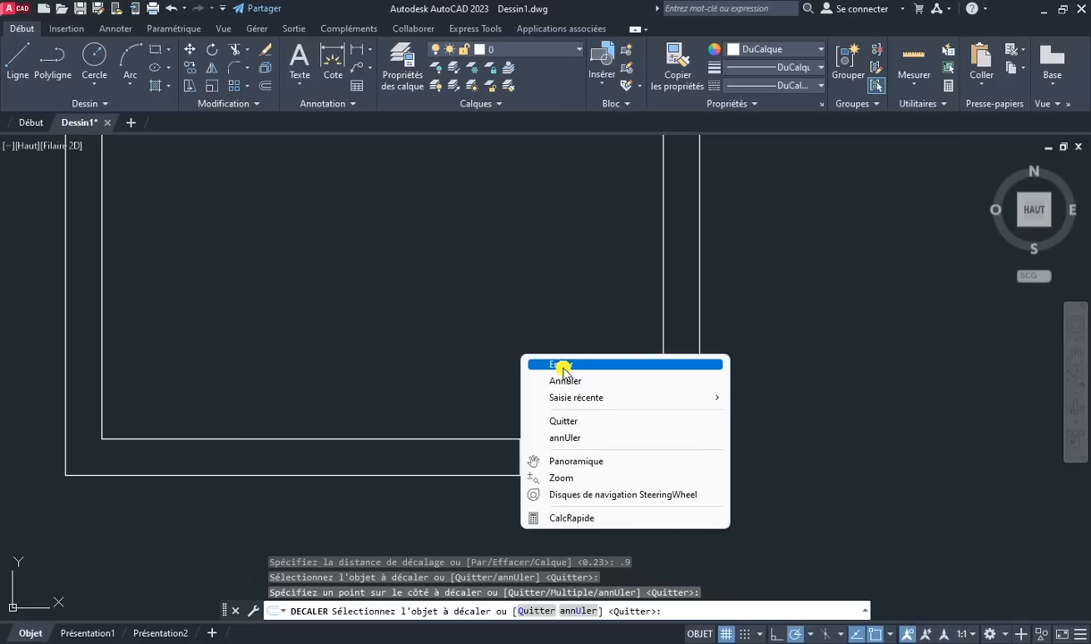
{"action": "left_click", "coordinate": [564, 365]}
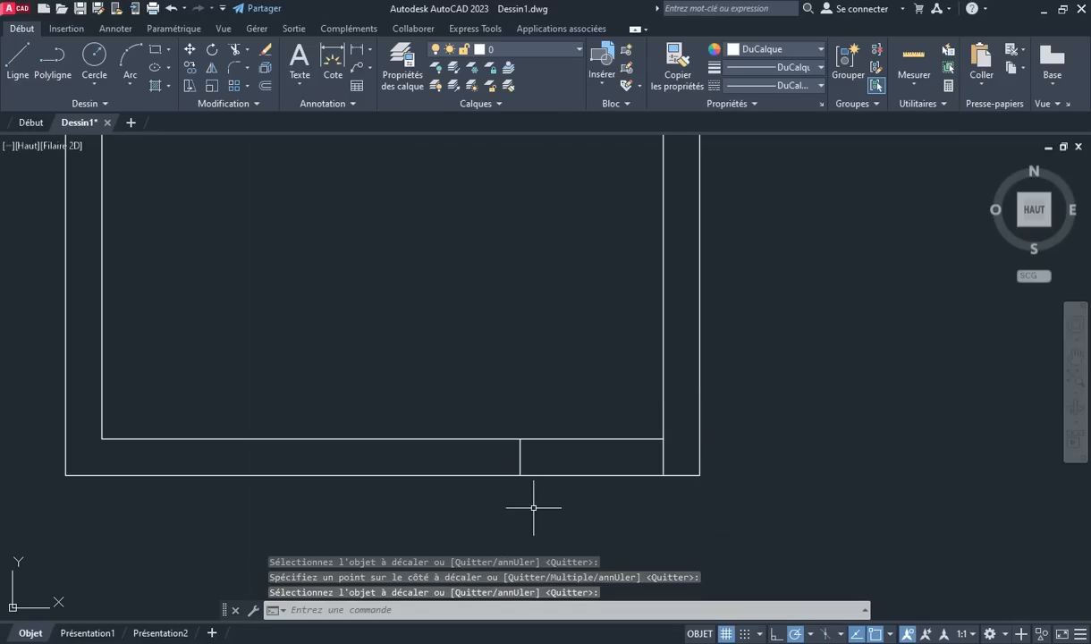
Trim the inner wall line between the two short lines across the lower wall
{"action": "scroll", "coordinate": [557, 408], "scroll_direction": "down", "scroll_amount": 2}
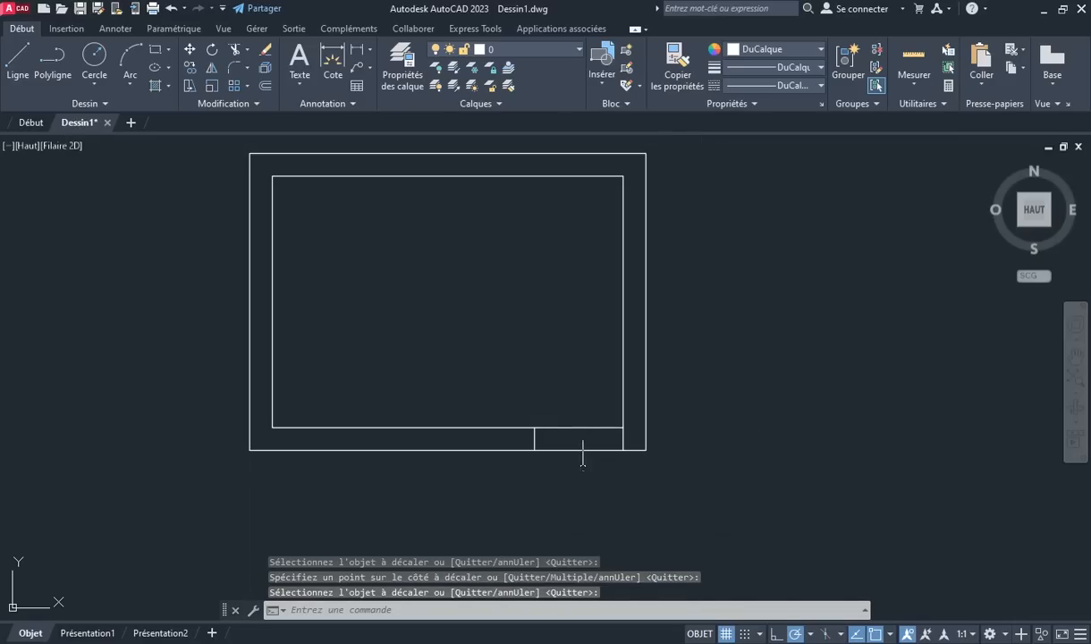
{"action": "middle_click_drag", "start_coordinate": [531, 333], "coordinate": [555, 373]}
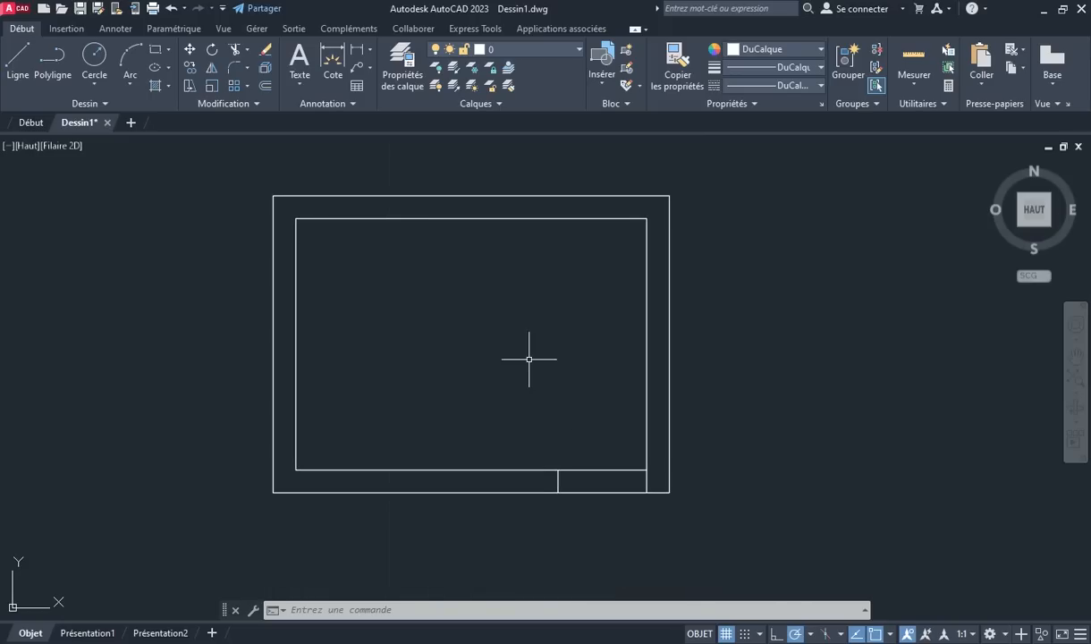
{"action": "type", "text": "AJUSTER"}
{"action": "key", "text": "Return"}
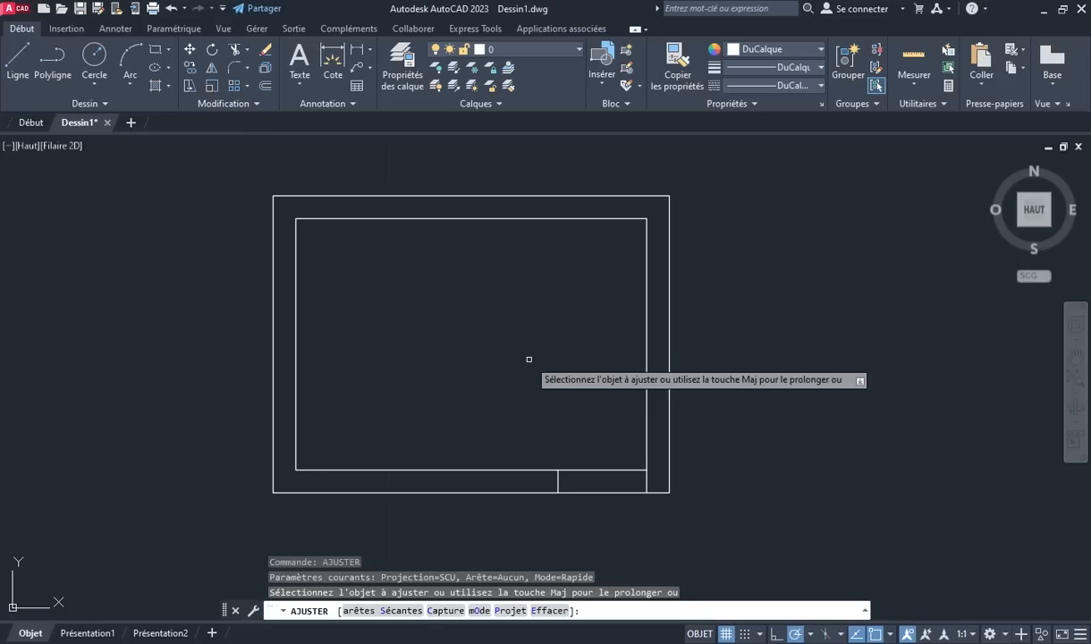
{"action": "left_click", "coordinate": [589, 468]}
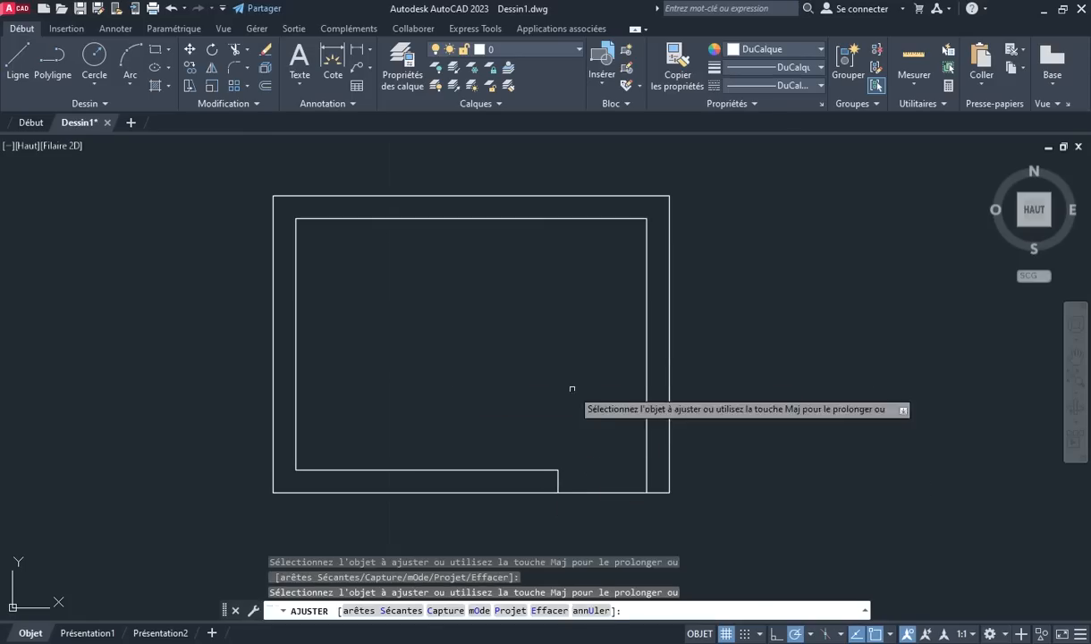
{"action": "right_click", "coordinate": [551, 358]}
{"action": "left_click", "coordinate": [588, 369]}
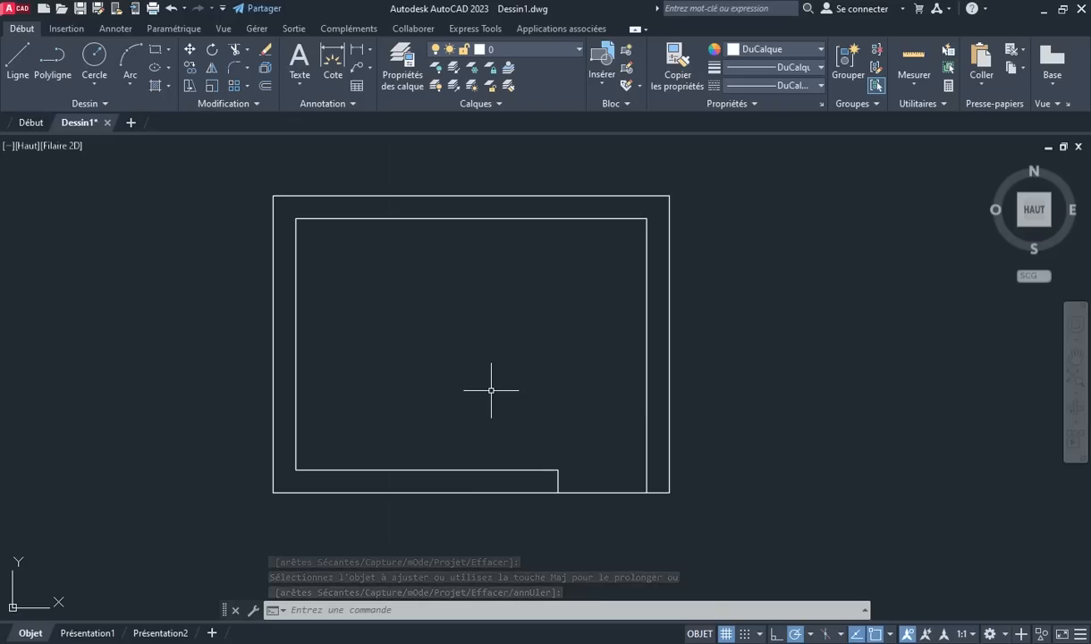
Insert the metric door block (Porte - Métrique) from the architectural tool palette inside the room near the opening, and close the palettes
{"action": "key", "text": "ctrl+3"}
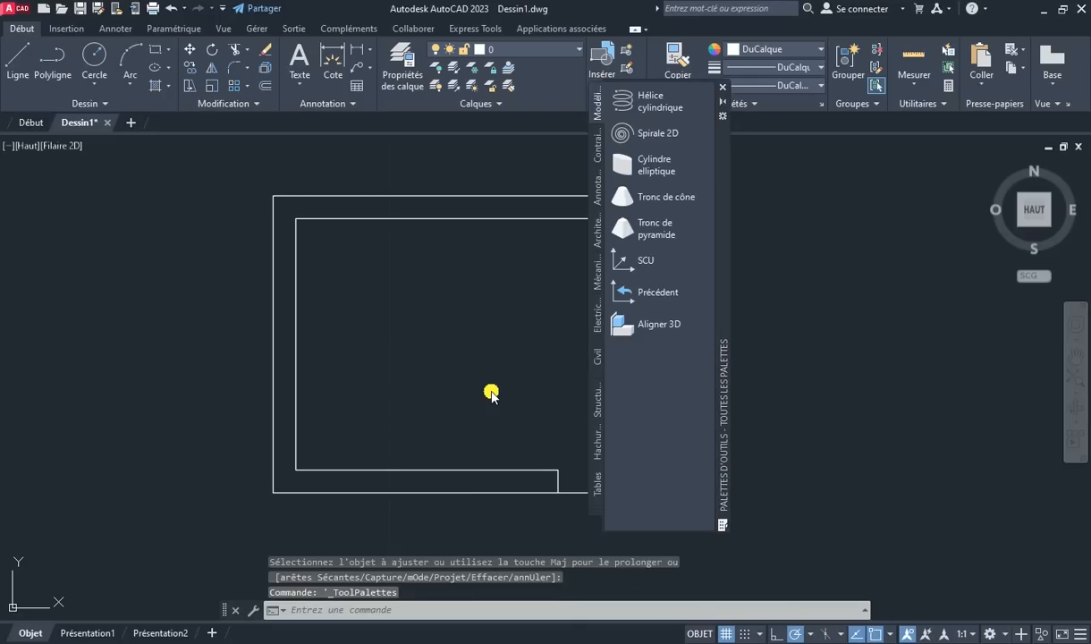
{"action": "left_click", "coordinate": [599, 147]}
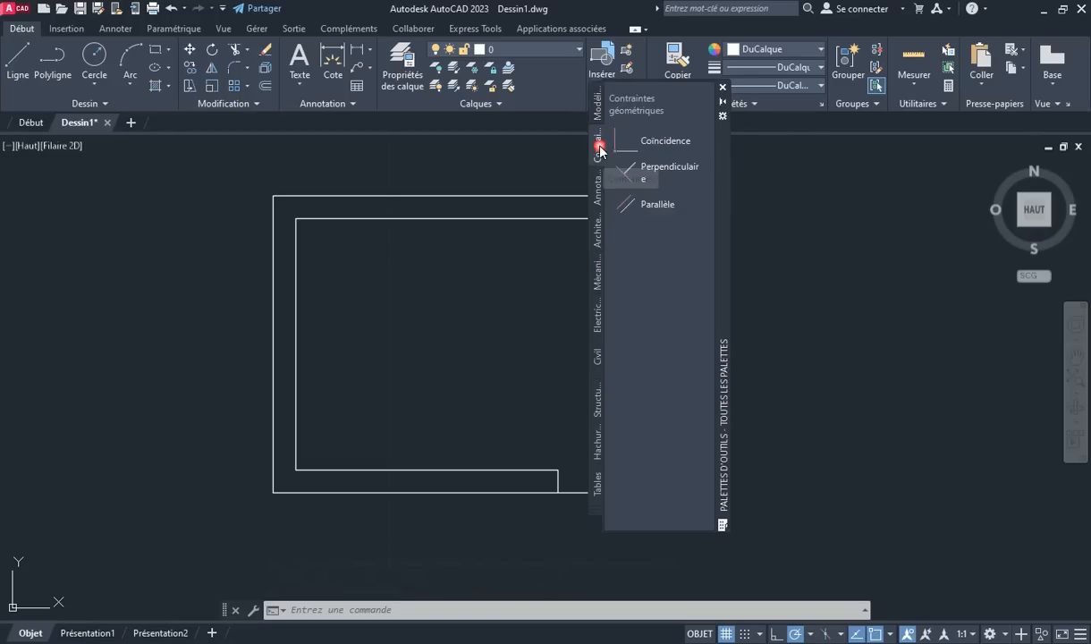
{"action": "left_click", "coordinate": [597, 193]}
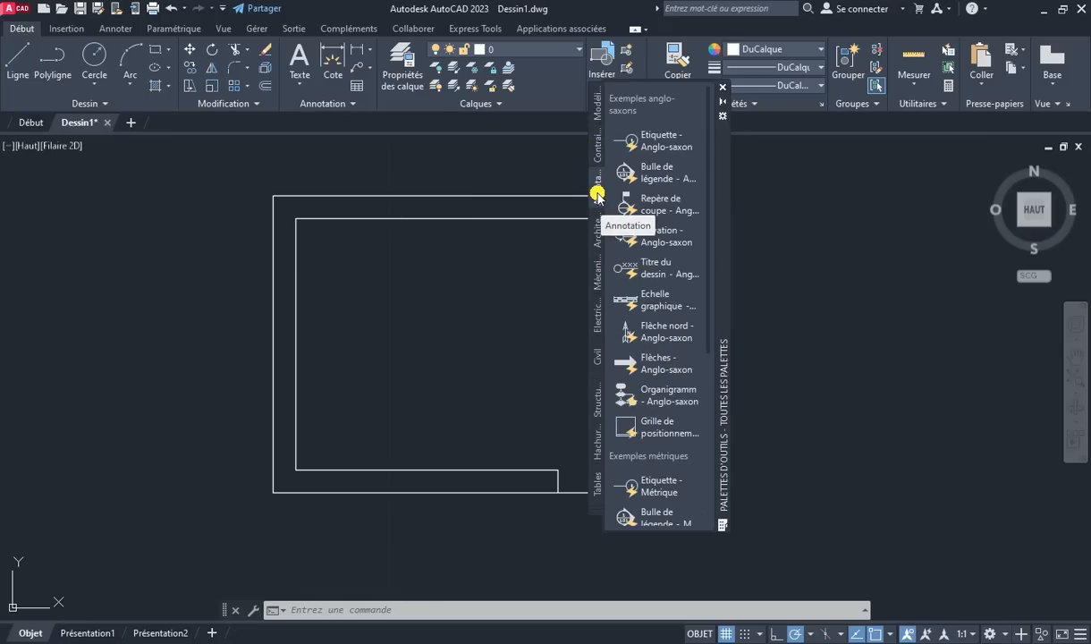
{"action": "left_click", "coordinate": [599, 231]}
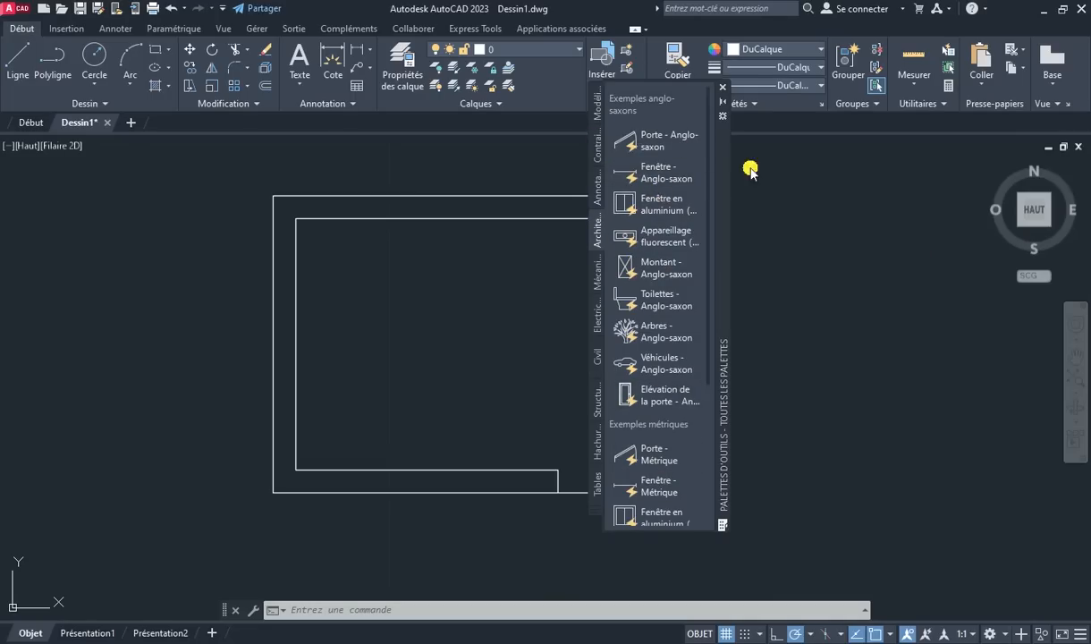
{"action": "mouse_move", "coordinate": [720, 191]}
{"action": "left_mouse_down"}
{"action": "mouse_move", "coordinate": [850, 272]}
{"action": "mouse_move", "coordinate": [878, 247]}
{"action": "left_mouse_up"}
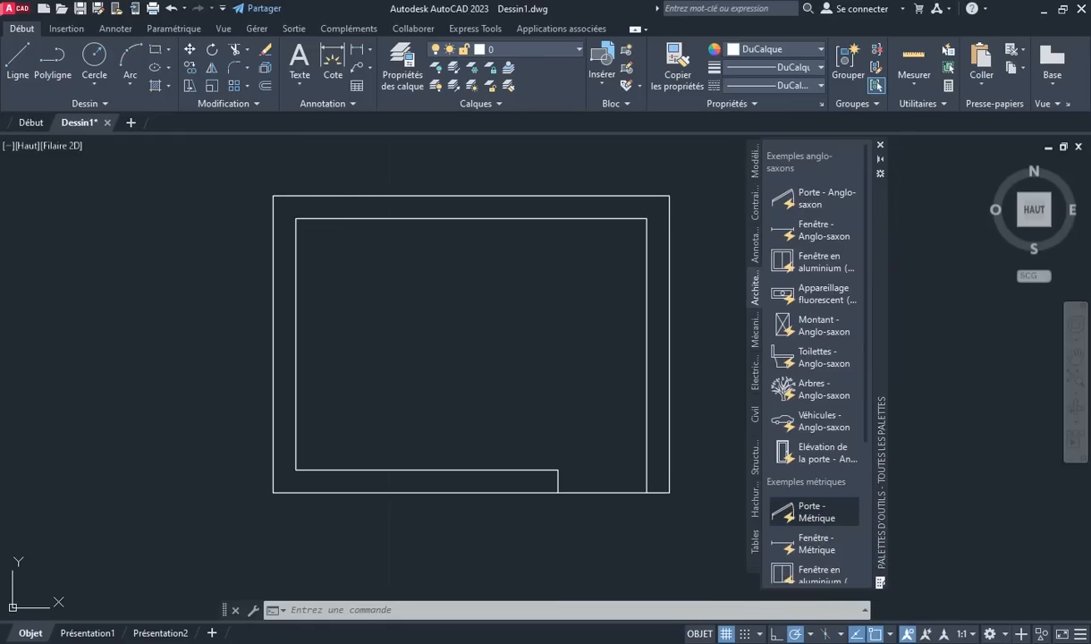
{"action": "left_click", "coordinate": [805, 511]}
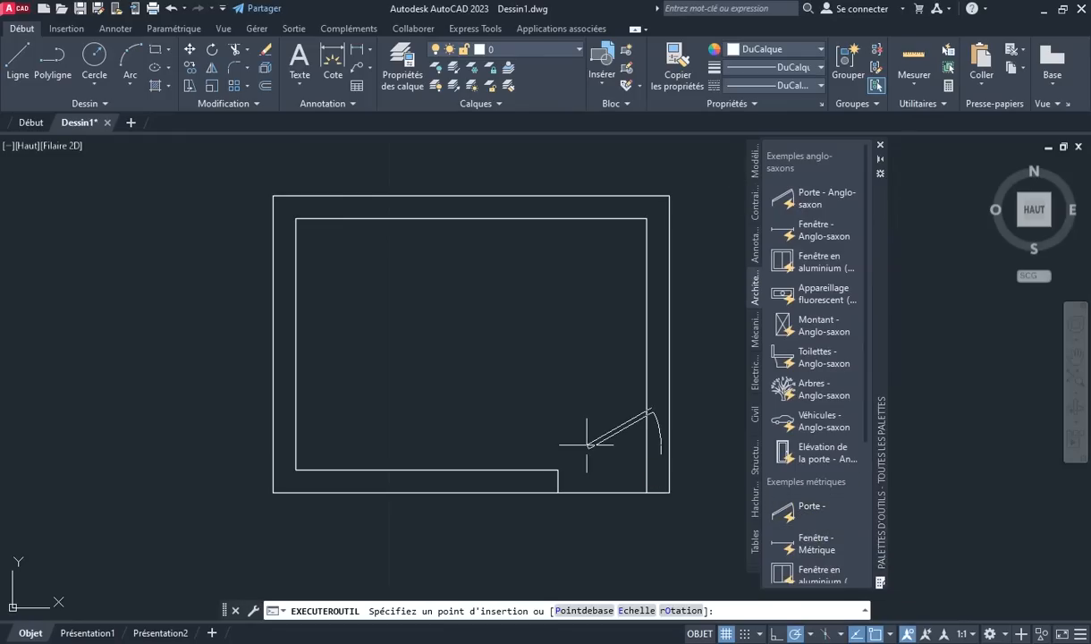
{"action": "left_click", "coordinate": [540, 413]}
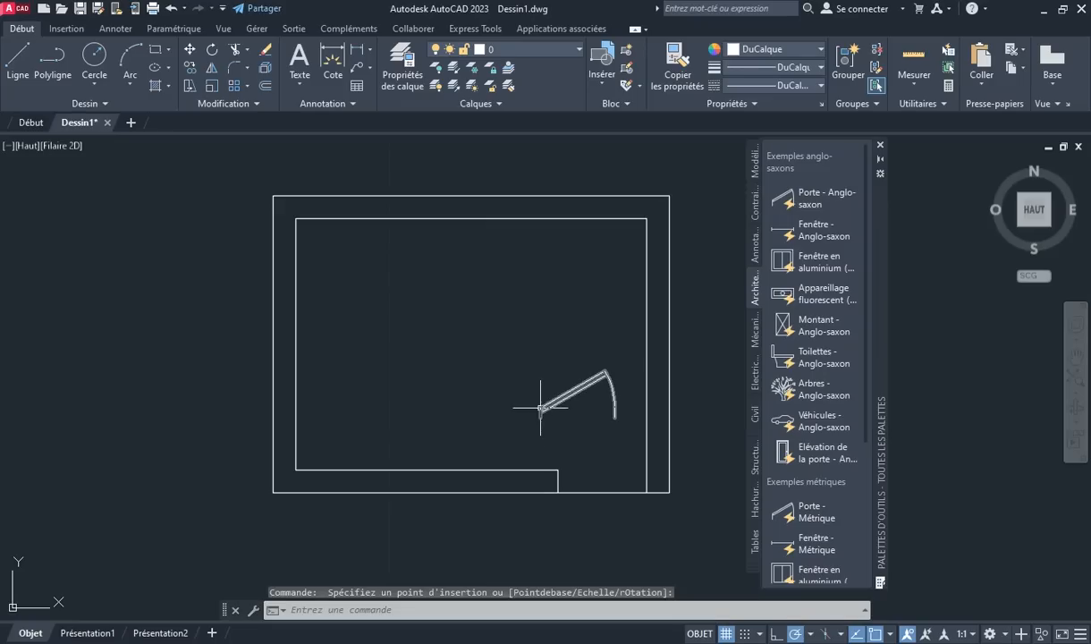
{"action": "left_click", "coordinate": [881, 146]}
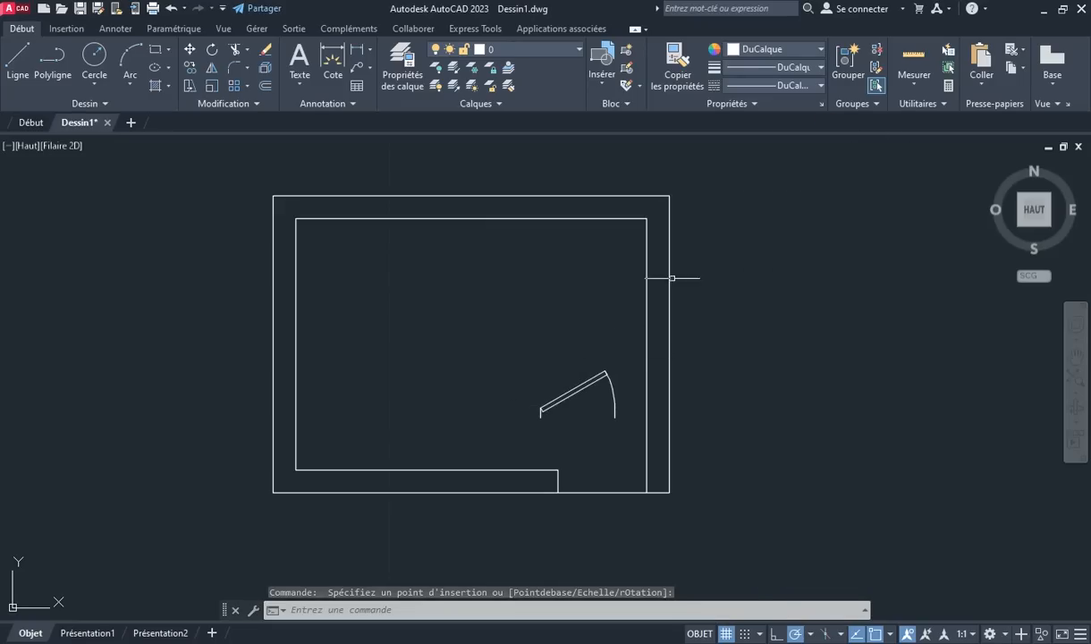
Set the door block to the 90° opening (Ouverture 90º) and flip its hinge to the right side
{"action": "left_click", "coordinate": [544, 410]}
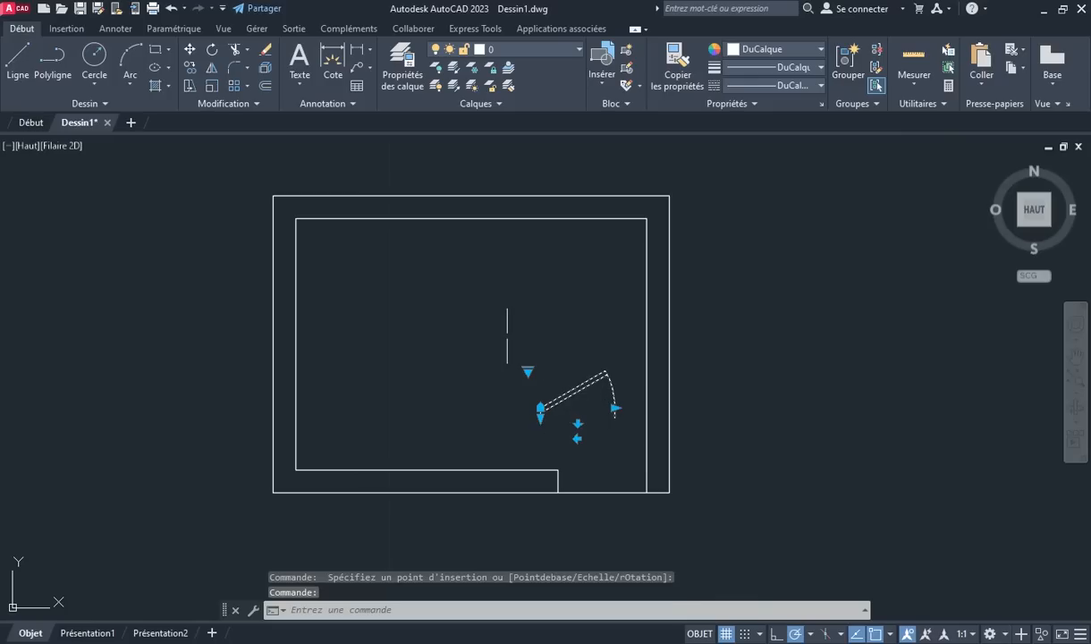
{"action": "left_click", "coordinate": [527, 368]}
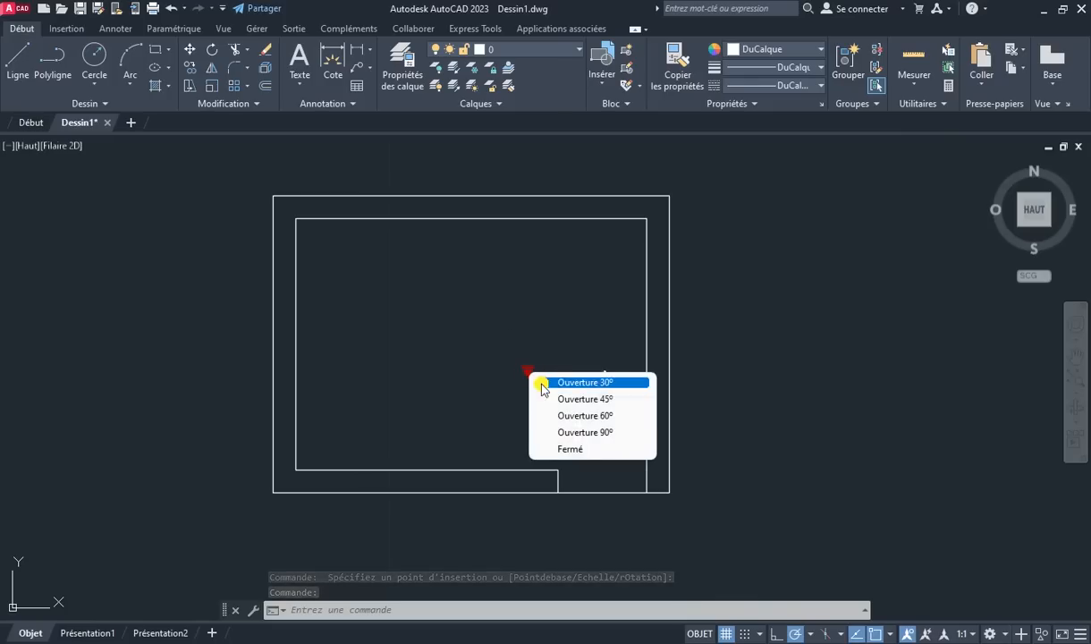
{"action": "left_click", "coordinate": [556, 431]}
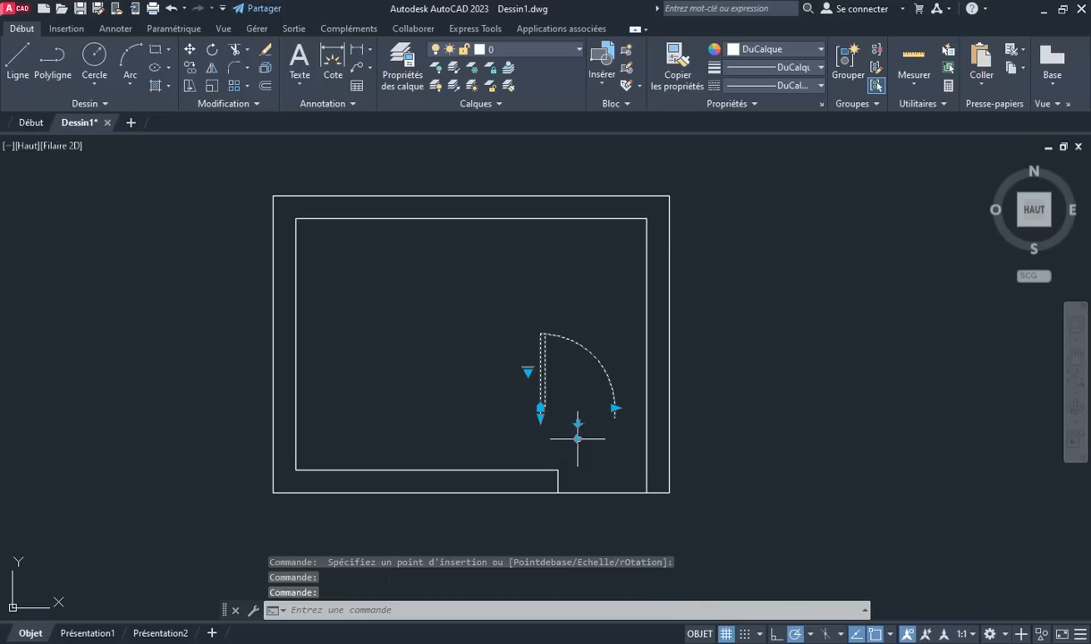
{"action": "left_click", "coordinate": [578, 438]}
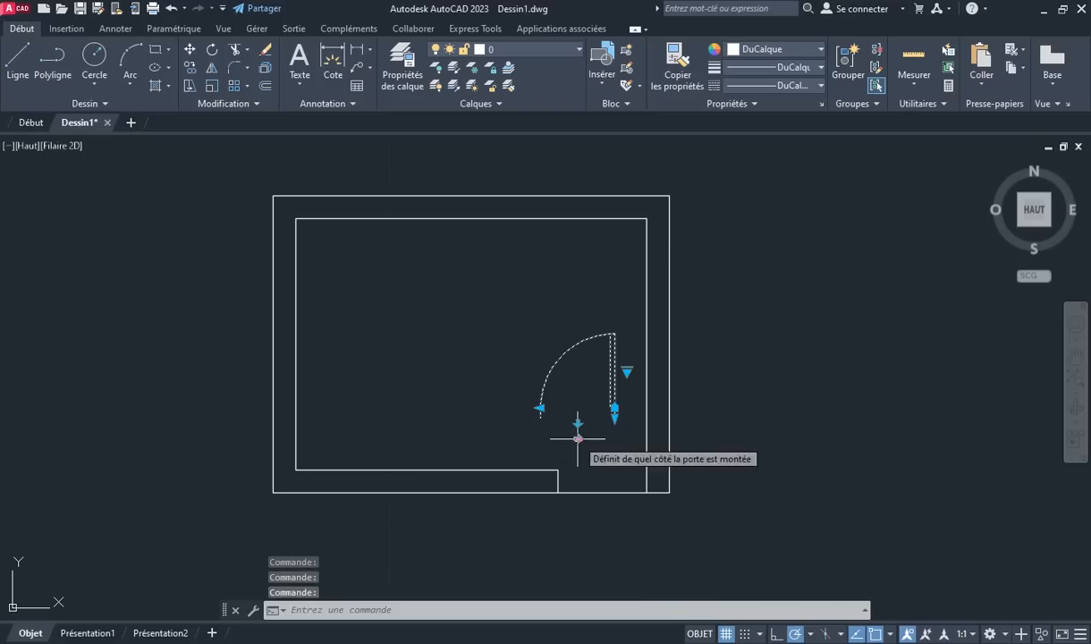
Move the door from the lower end of its hinge side to the opening's lower-right corner on the outer wall line
{"action": "scroll", "coordinate": [603, 386], "scroll_direction": "up", "scroll_amount": 2}
{"action": "scroll", "coordinate": [603, 385], "scroll_direction": "up", "scroll_amount": 2}
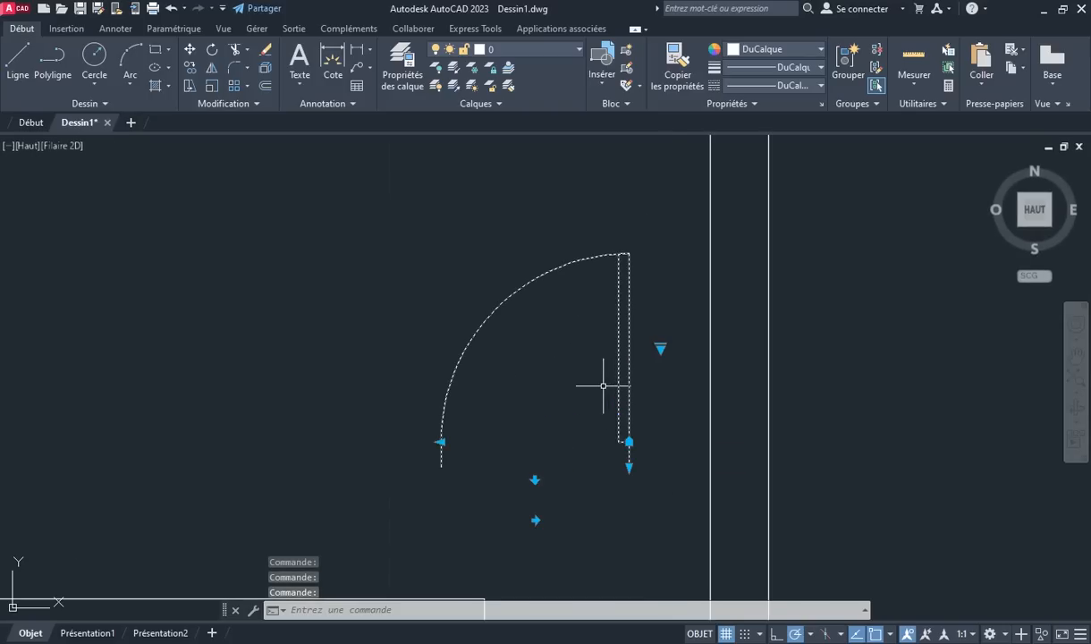
{"action": "mouse_move", "coordinate": [626, 349]}
{"action": "middle_mouse_down"}
{"action": "mouse_move", "coordinate": [628, 302]}
{"action": "mouse_move", "coordinate": [583, 245]}
{"action": "middle_mouse_up"}
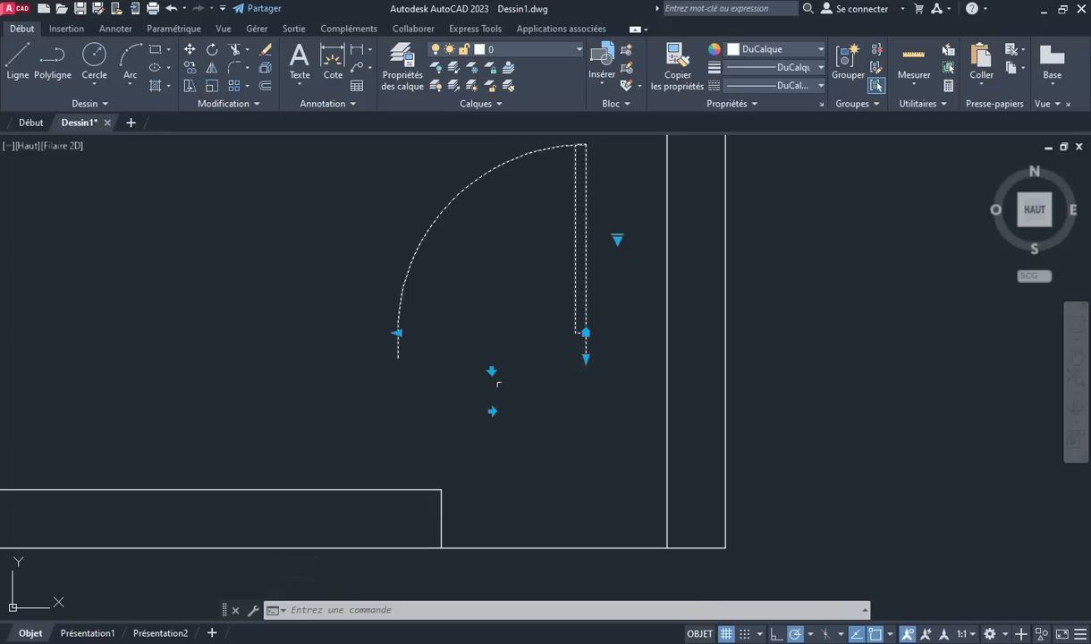
{"action": "type", "text": "DP"}
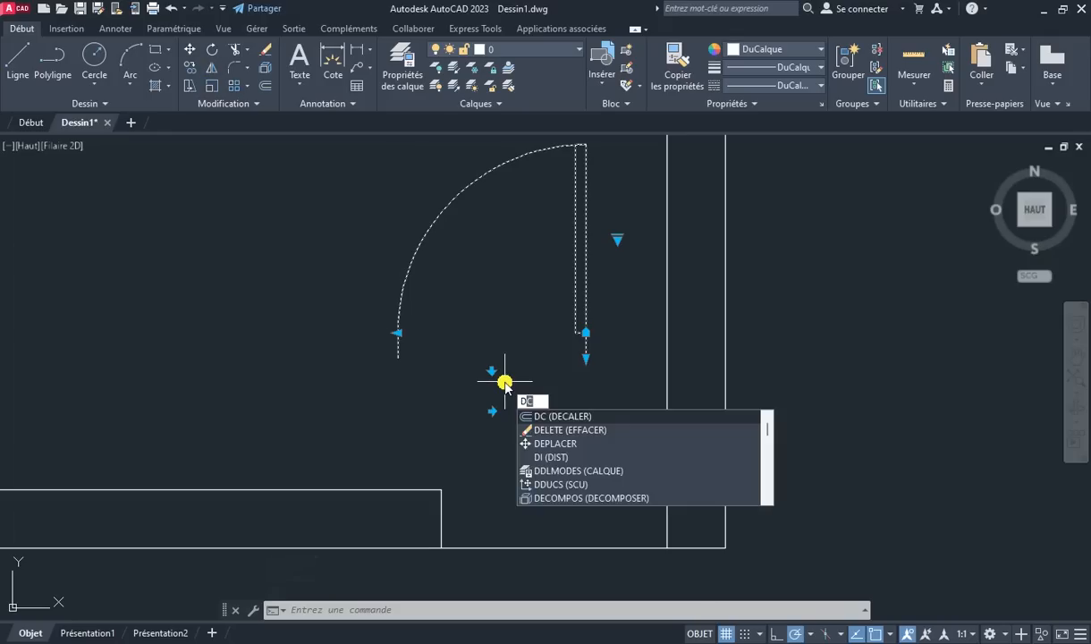
{"action": "key", "text": "Return"}
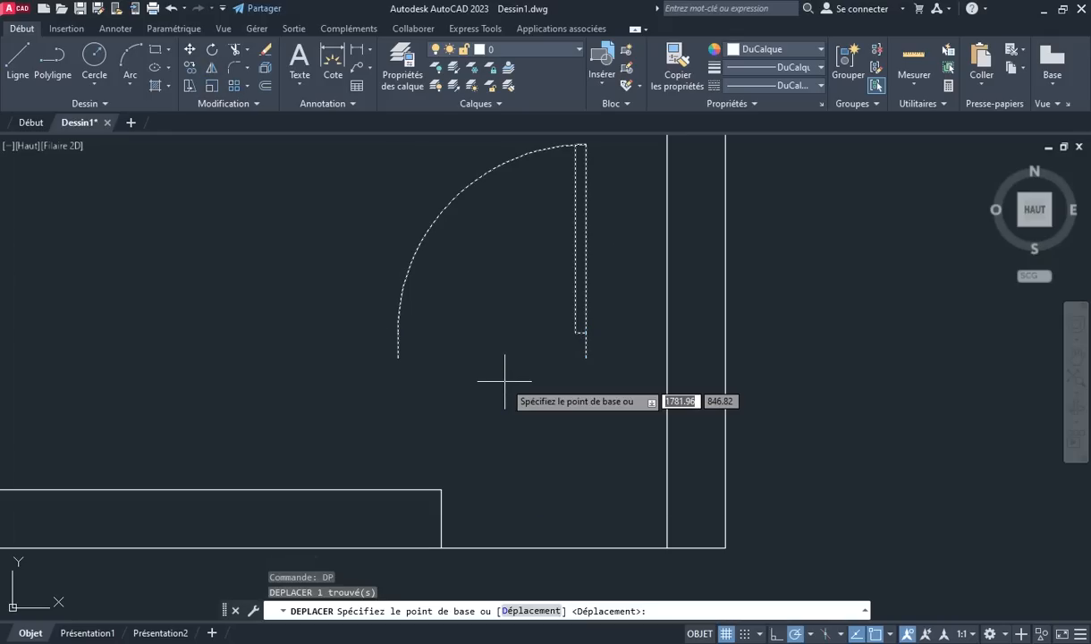
{"action": "left_click", "coordinate": [586, 358]}
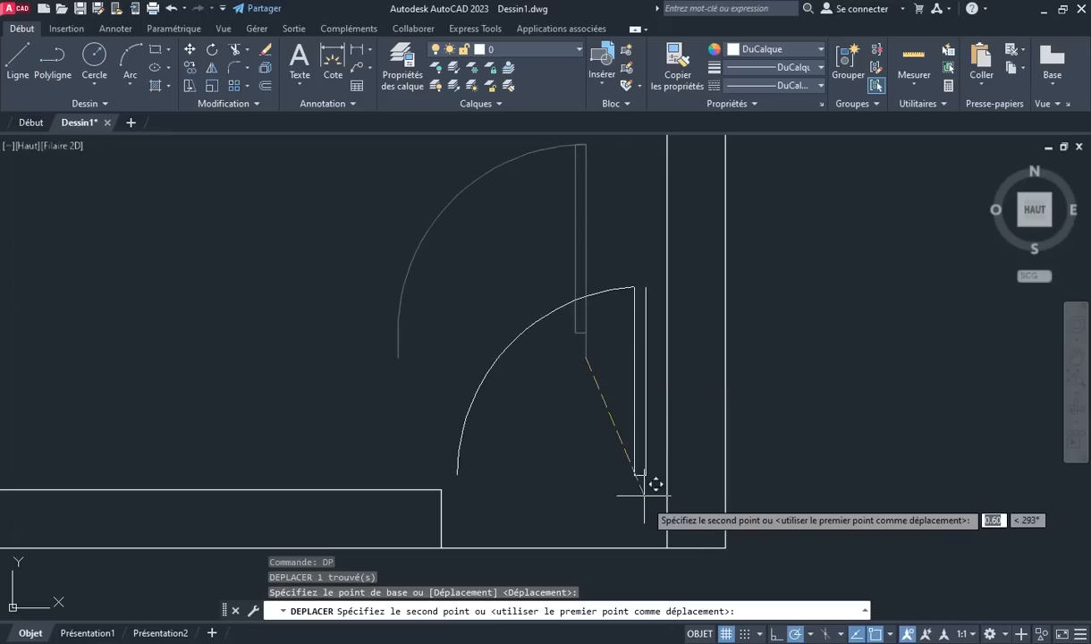
{"action": "left_click", "coordinate": [665, 542]}
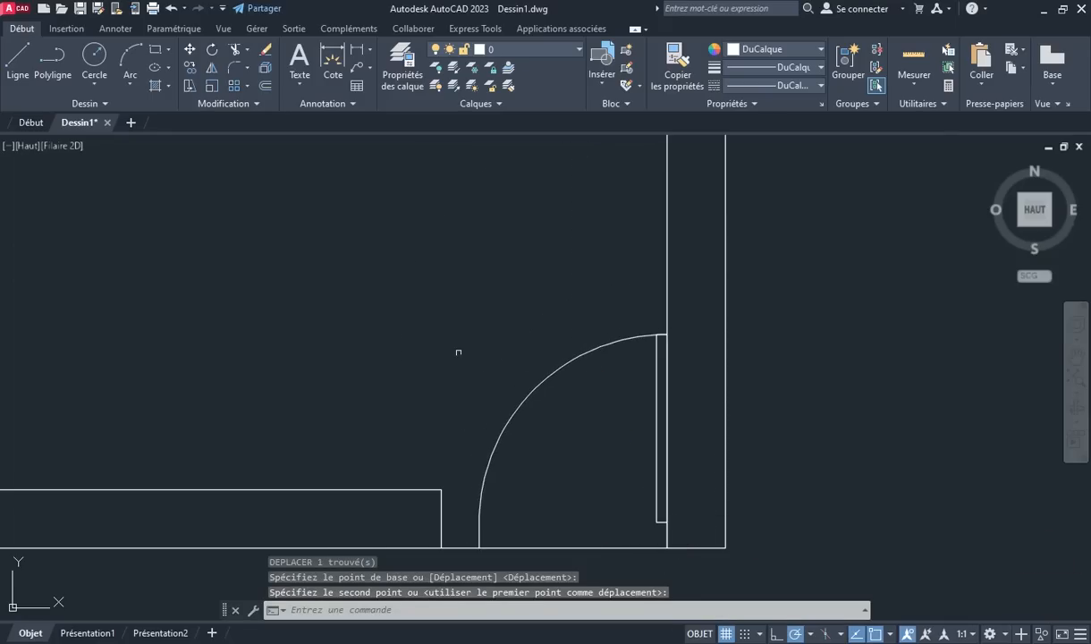
Stretch the door's width to the left edge of the wall opening
{"action": "left_click", "coordinate": [484, 474]}
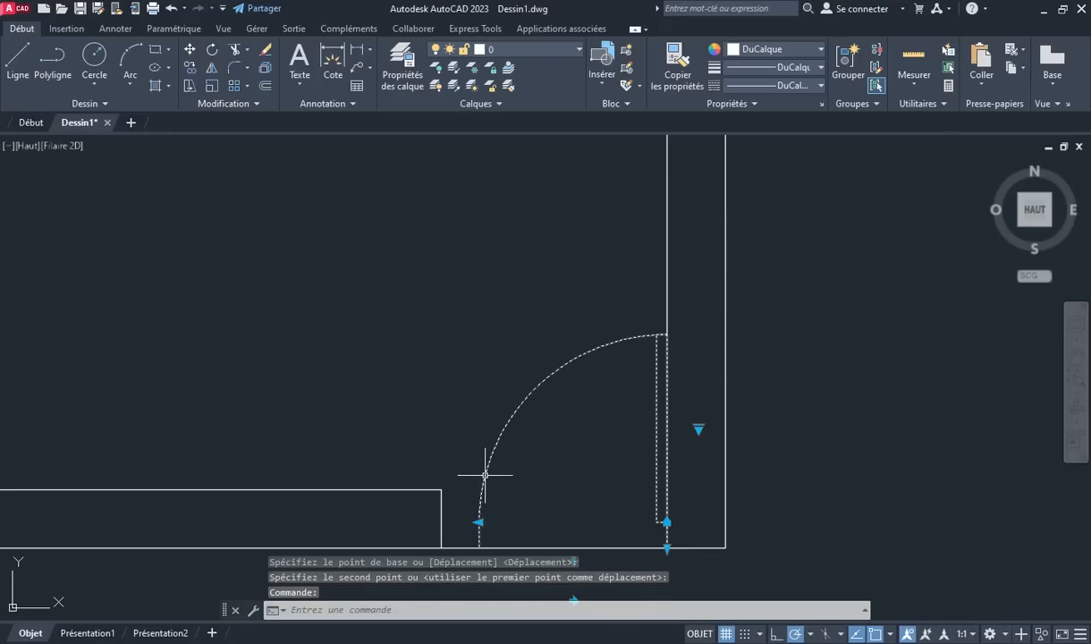
{"action": "left_click", "coordinate": [479, 521]}
{"action": "left_click", "coordinate": [441, 522]}
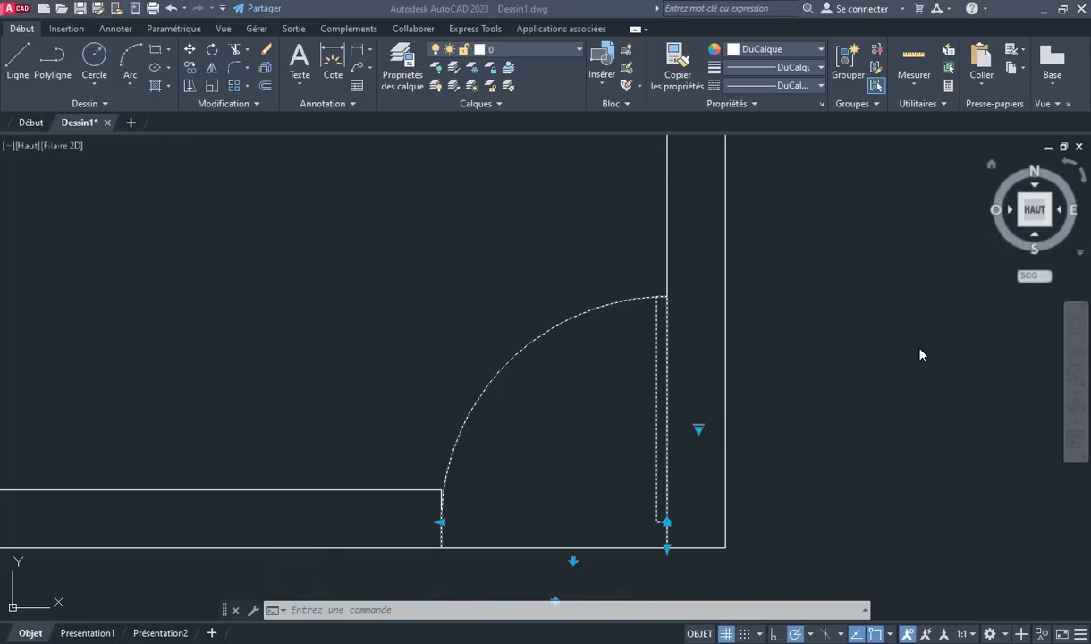
Enable the midpoint object snap (Milieu) and draw a line across the left wall's thickness from the outer line's midpoint to the inner line
{"action": "left_click", "coordinate": [1073, 382]}
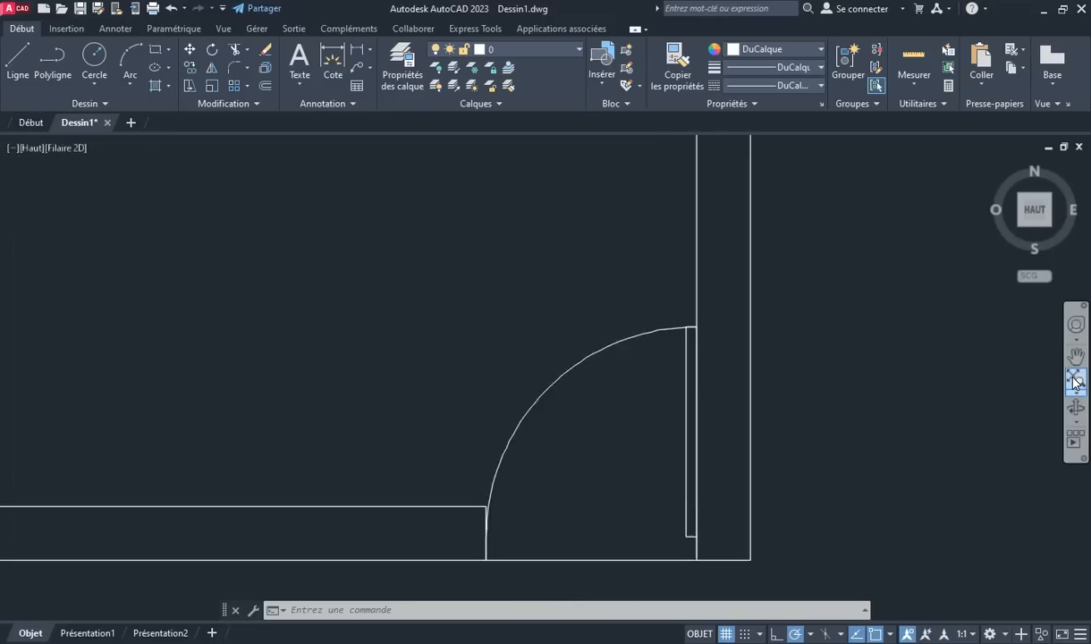
{"action": "scroll", "coordinate": [556, 326], "scroll_direction": "down", "scroll_amount": 2}
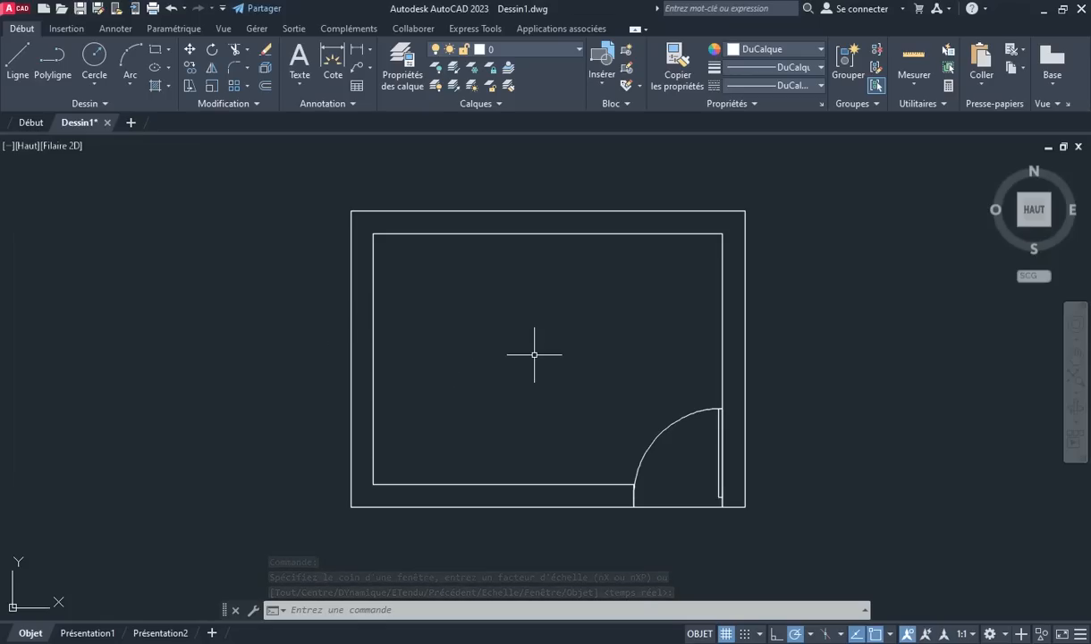
{"action": "type", "text": "L"}
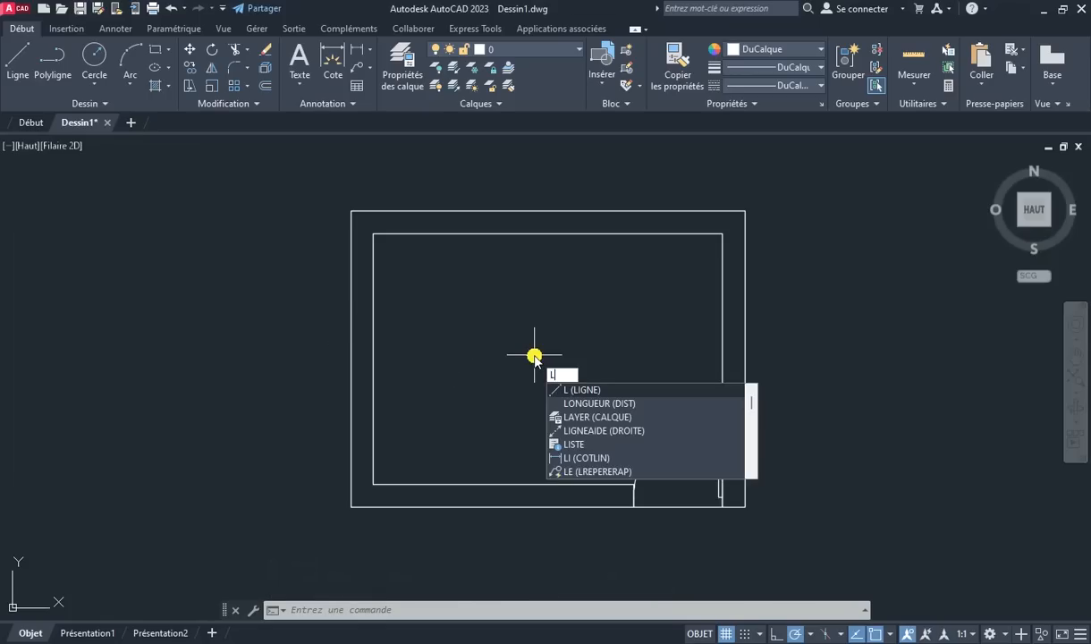
{"action": "key", "text": "Return"}
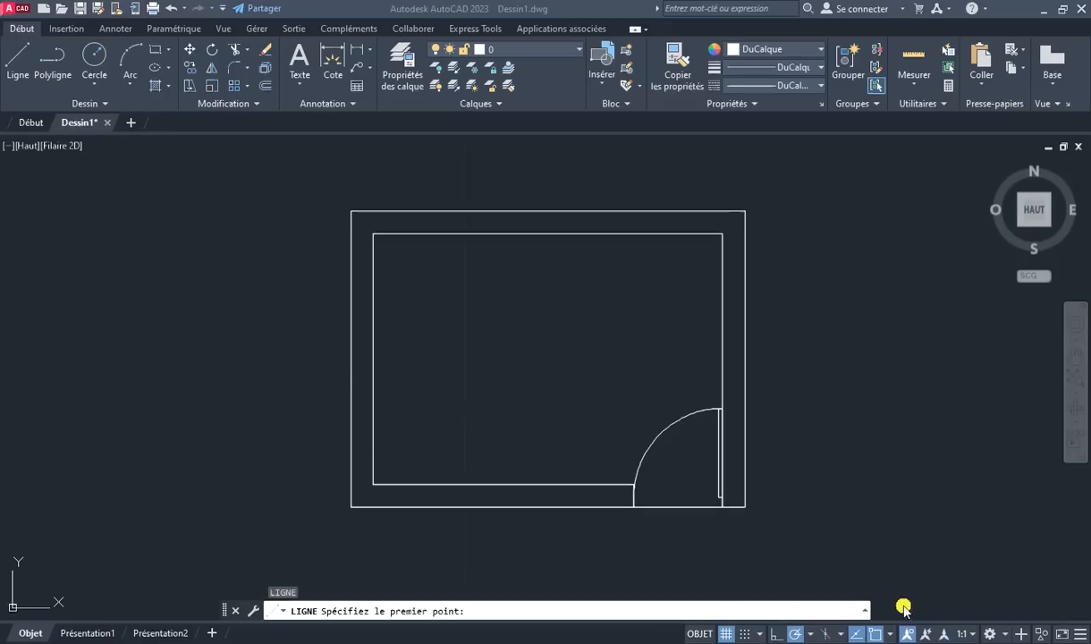
{"action": "left_click", "coordinate": [891, 631]}
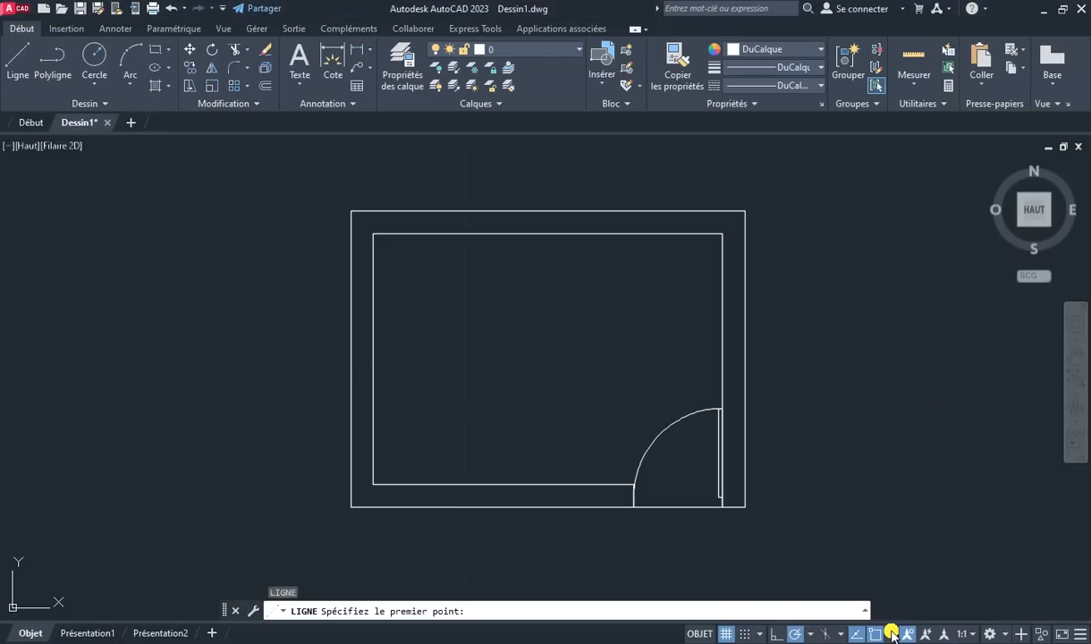
{"action": "left_click", "coordinate": [891, 633]}
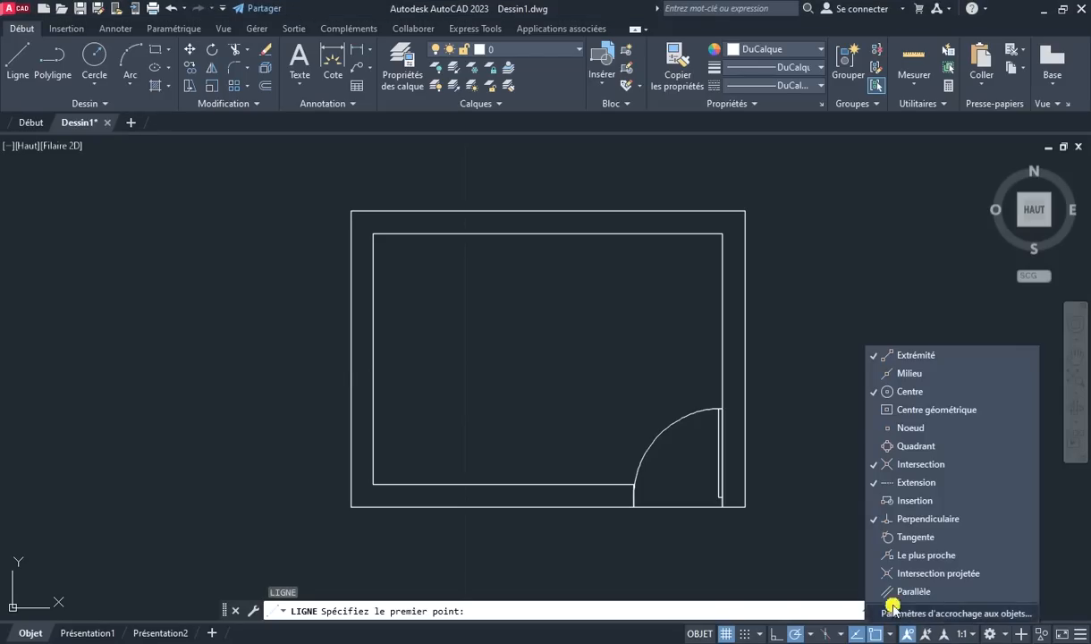
{"action": "left_click", "coordinate": [879, 375]}
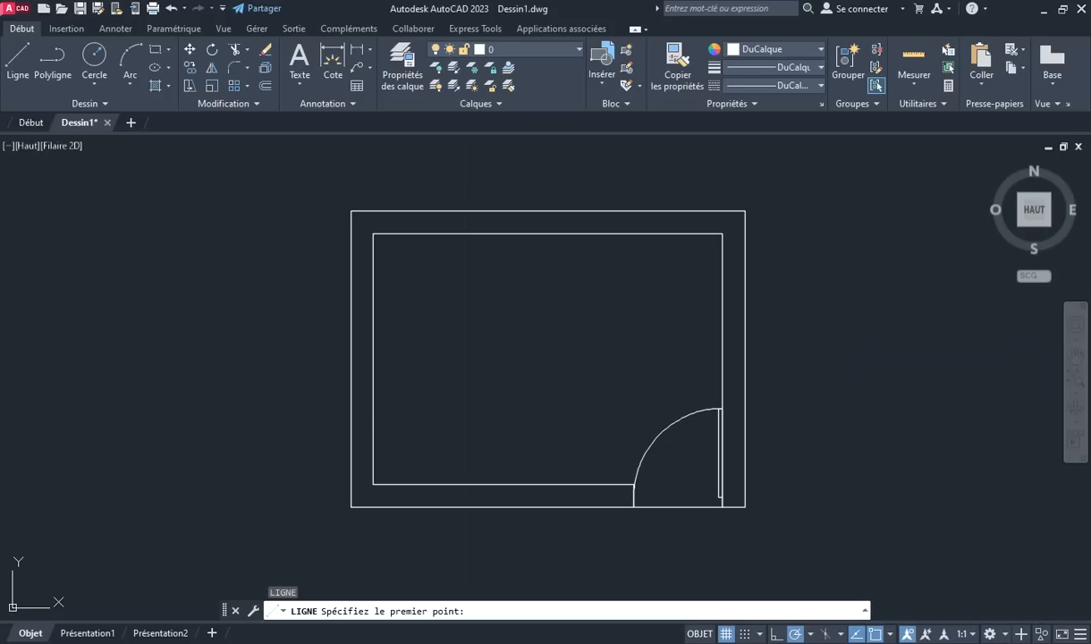
{"action": "left_click", "coordinate": [373, 358]}
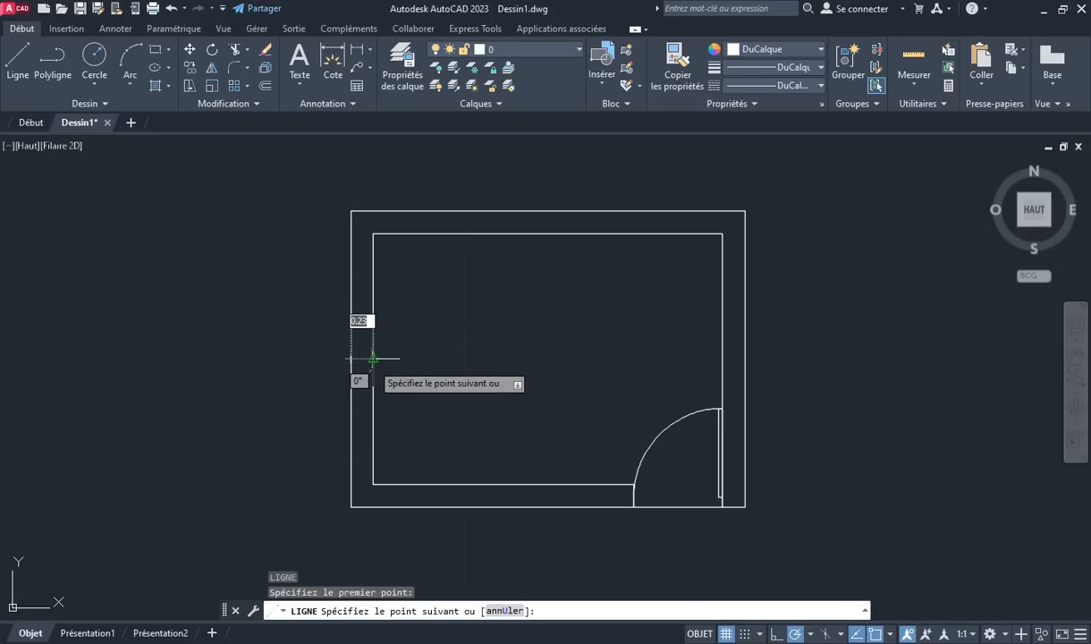
{"action": "right_click", "coordinate": [445, 292]}
{"action": "left_click", "coordinate": [487, 301]}
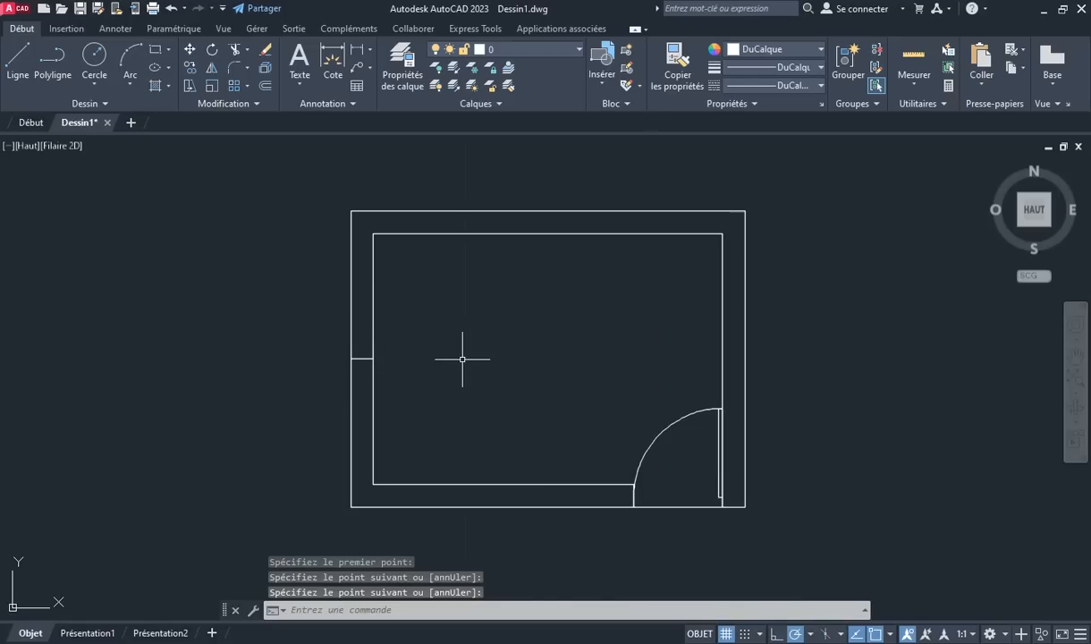
Offset the line across the left wall by 0.6 m, once upward and once downward
{"action": "type", "text": "dc"}
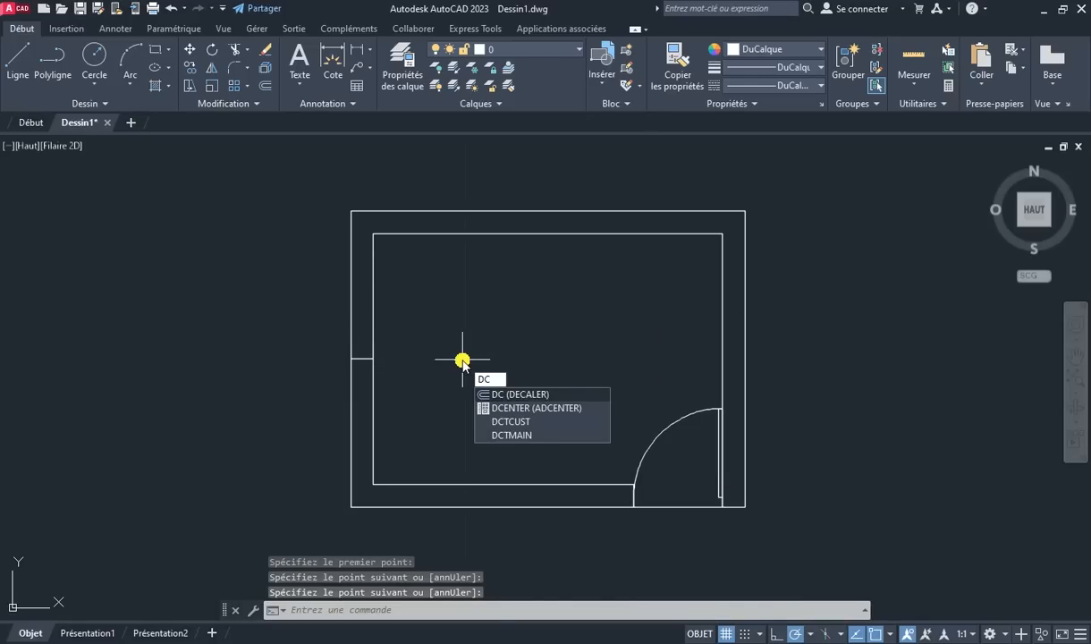
{"action": "key", "text": "Return"}
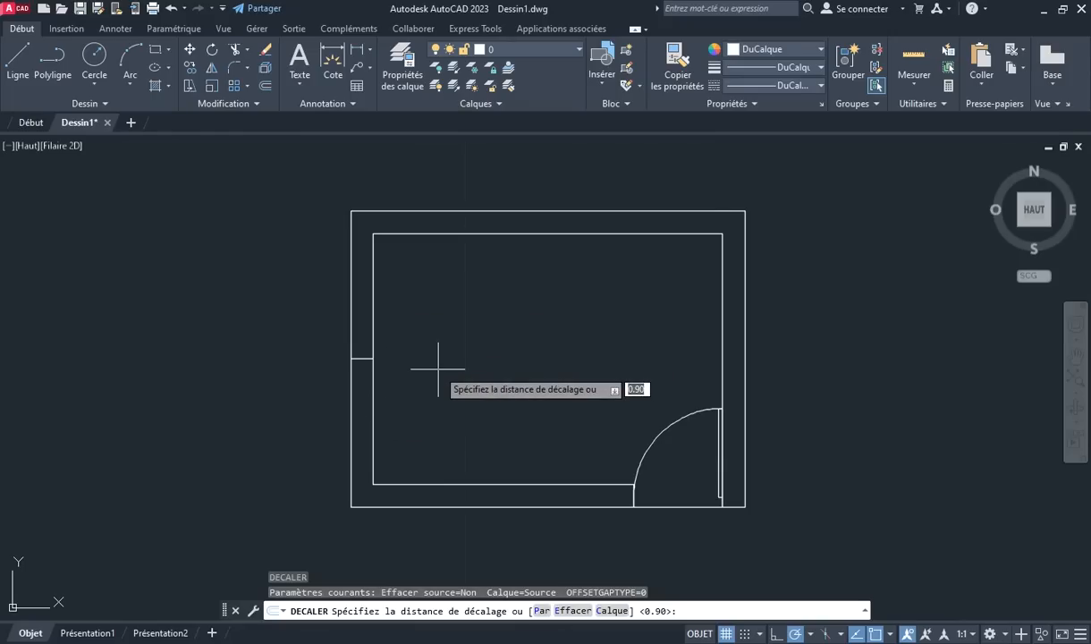
{"action": "type", "text": ".6"}
{"action": "key", "text": "Return"}
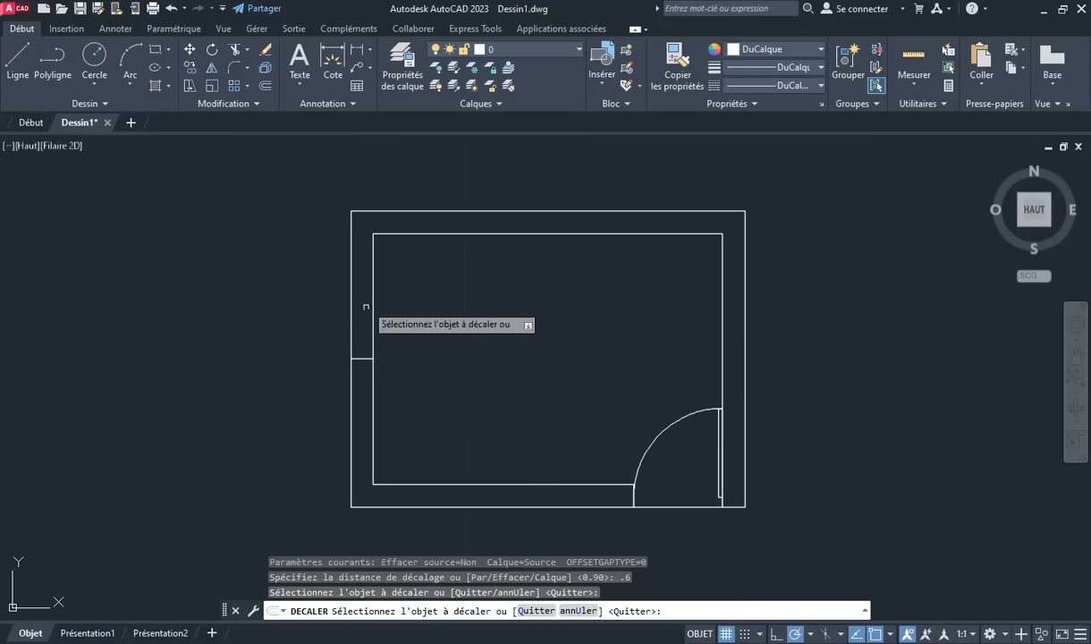
{"action": "left_click", "coordinate": [360, 358]}
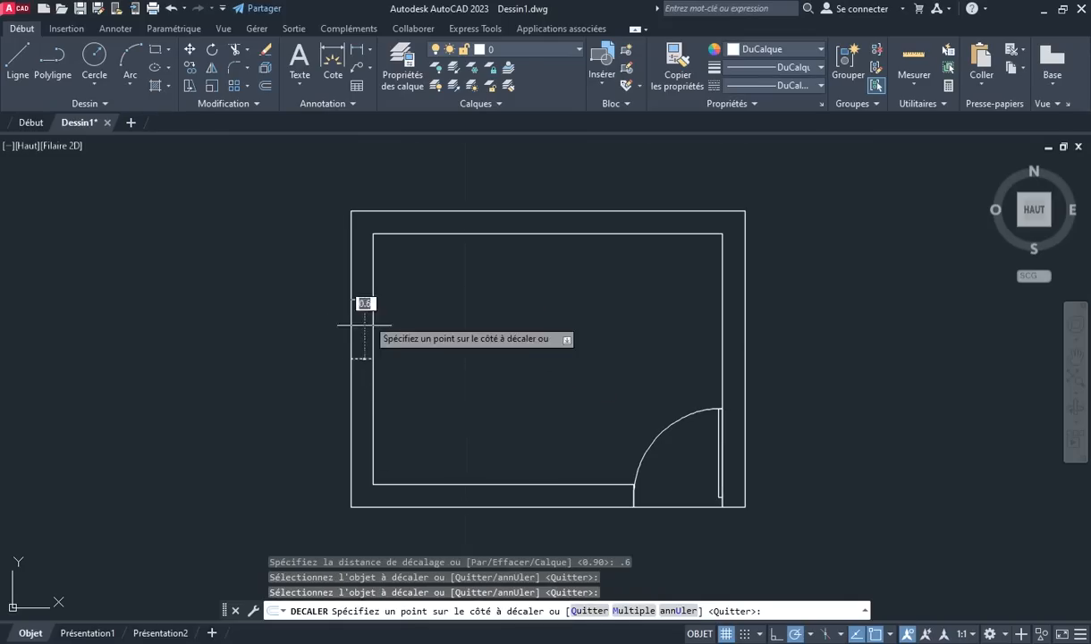
{"action": "left_click", "coordinate": [360, 304]}
{"action": "left_click", "coordinate": [359, 358]}
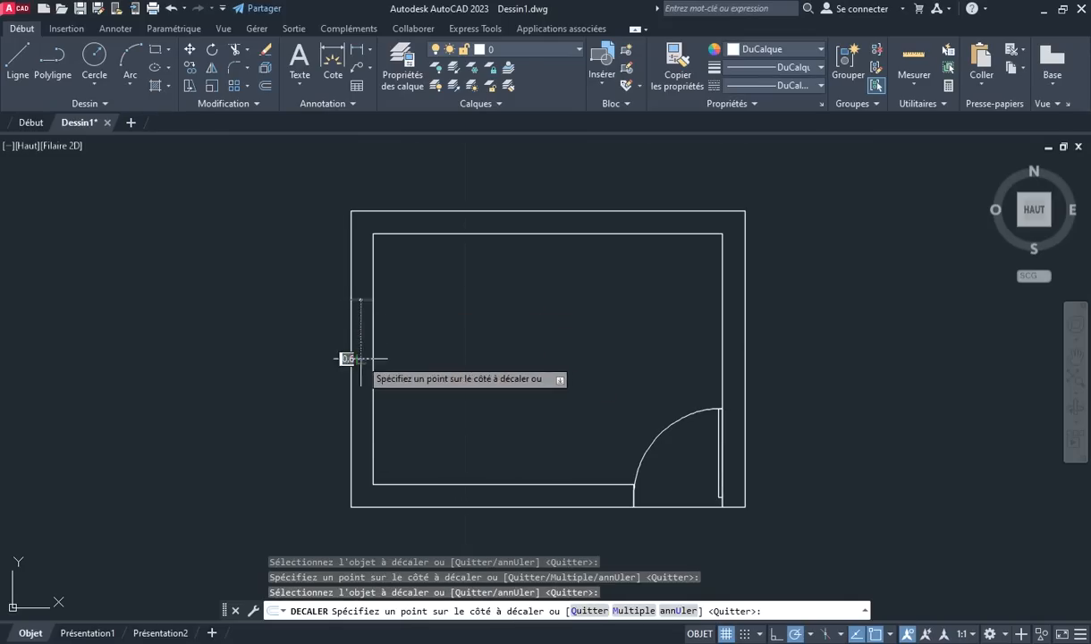
{"action": "left_click", "coordinate": [366, 418]}
{"action": "right_click", "coordinate": [433, 416]}
{"action": "left_click", "coordinate": [440, 425]}
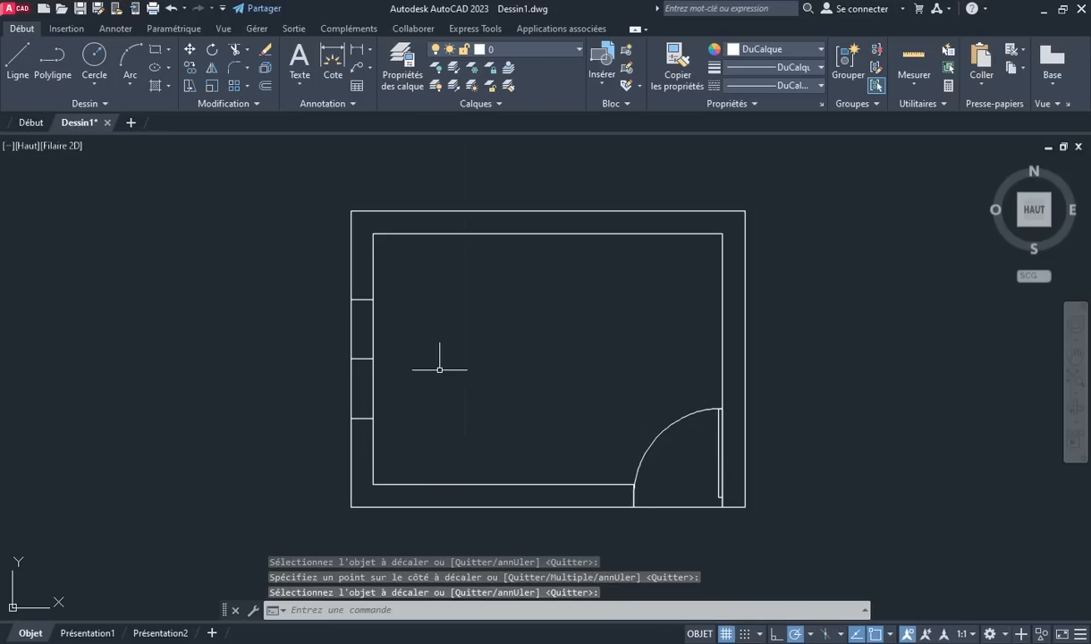
Draw a vertical line inside the left wall joining the midpoints of the two offset lines
{"action": "type", "text": "L"}
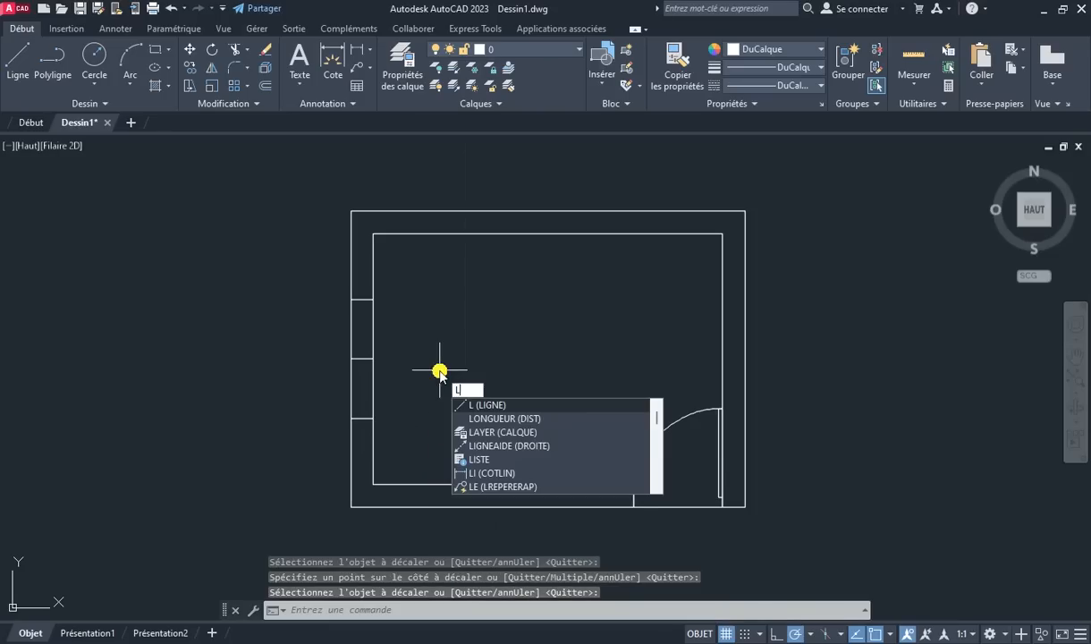
{"action": "key", "text": "Return"}
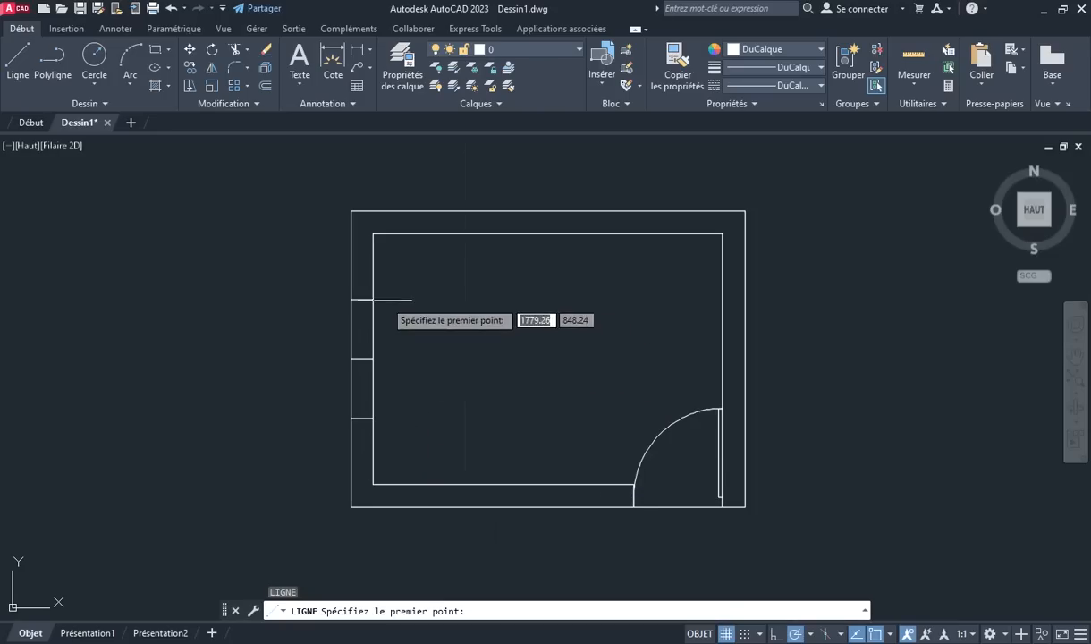
{"action": "left_click", "coordinate": [362, 299]}
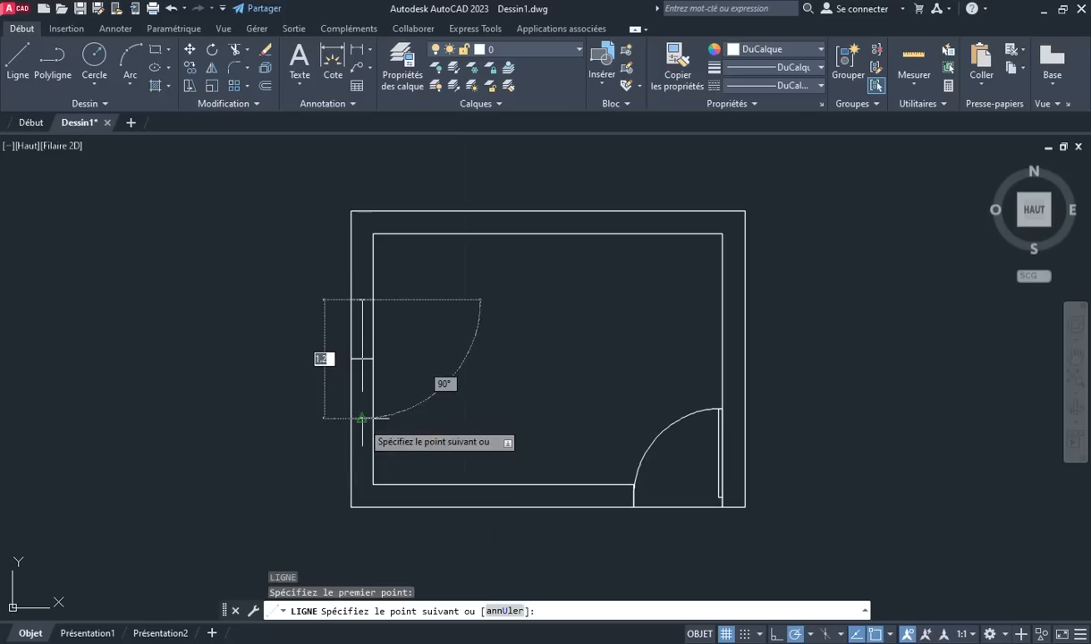
{"action": "left_click", "coordinate": [362, 417]}
{"action": "right_click", "coordinate": [487, 443]}
{"action": "left_click", "coordinate": [505, 449]}
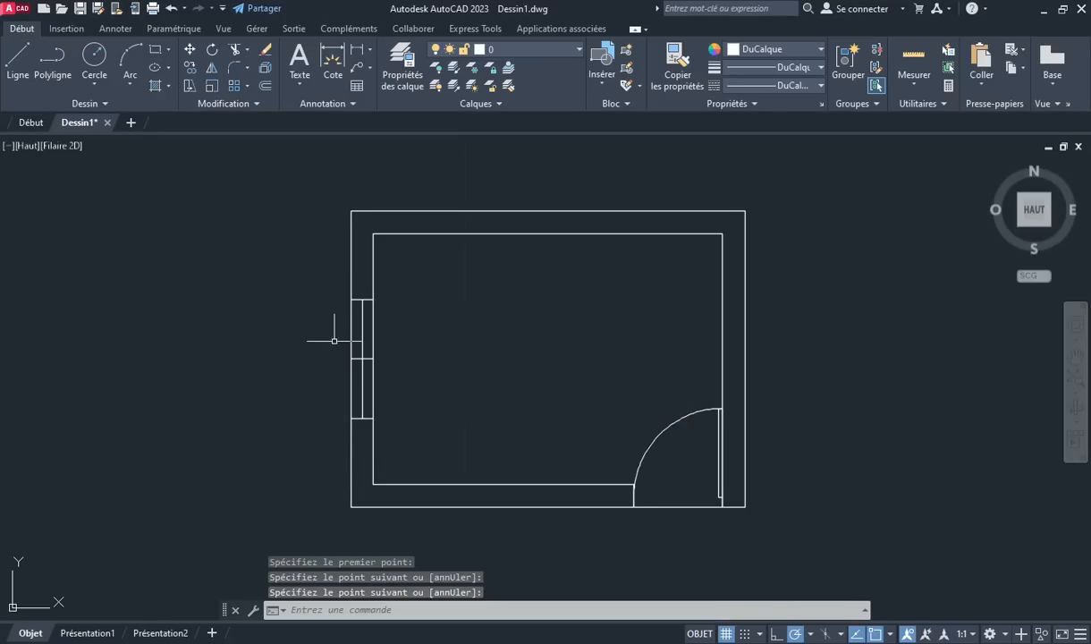
Erase the original short line crossing the middle of the window in the left wall
{"action": "left_click", "coordinate": [356, 357]}
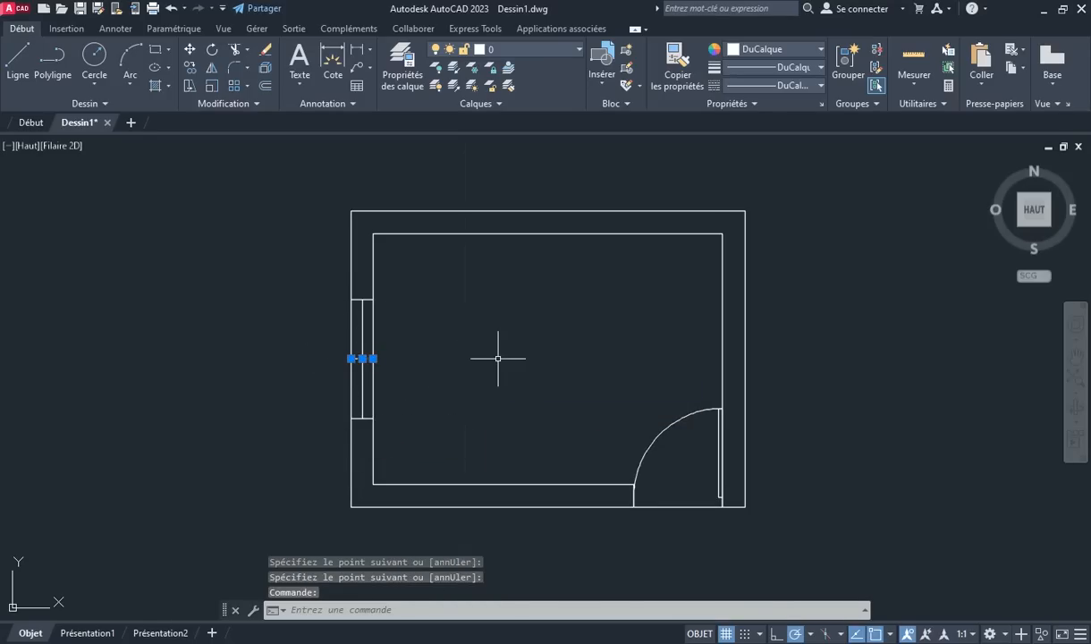
{"action": "type", "text": "effa"}
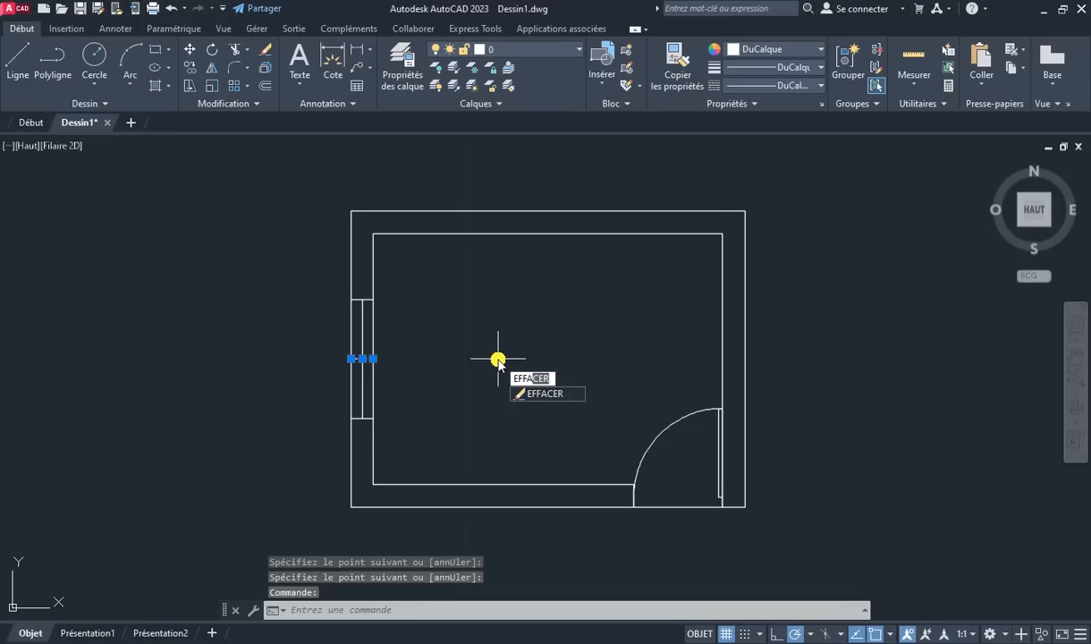
{"action": "key", "text": "Return"}
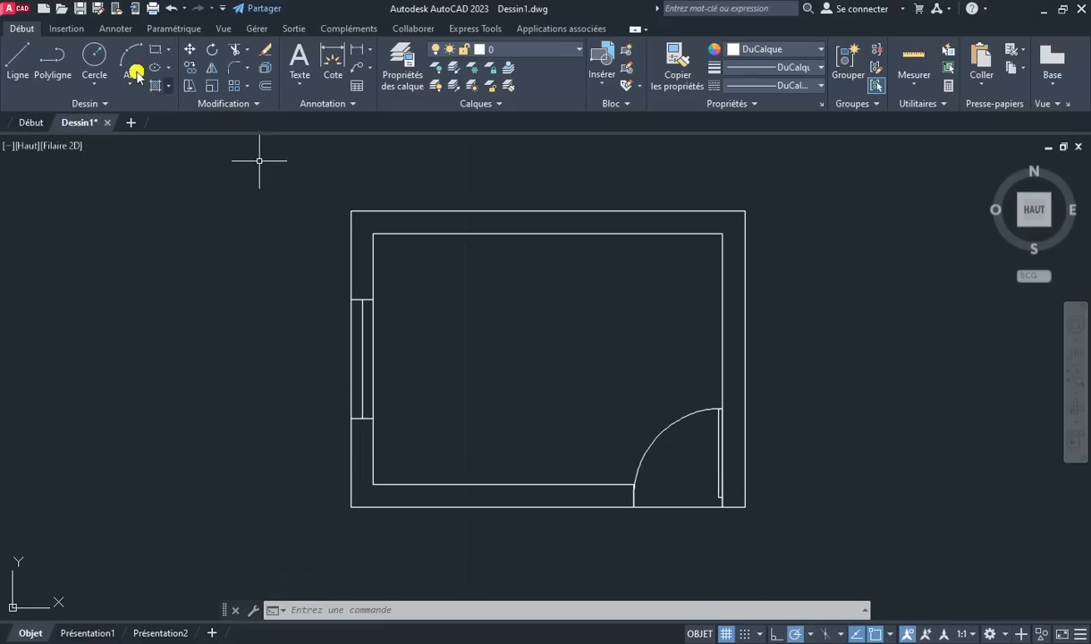
Draw a polyline outside the window from its upper outer corner: 0.15 up, 0.2 left, 1.5 down, back to the wall, ending at the lower corner
{"action": "left_click", "coordinate": [49, 66]}
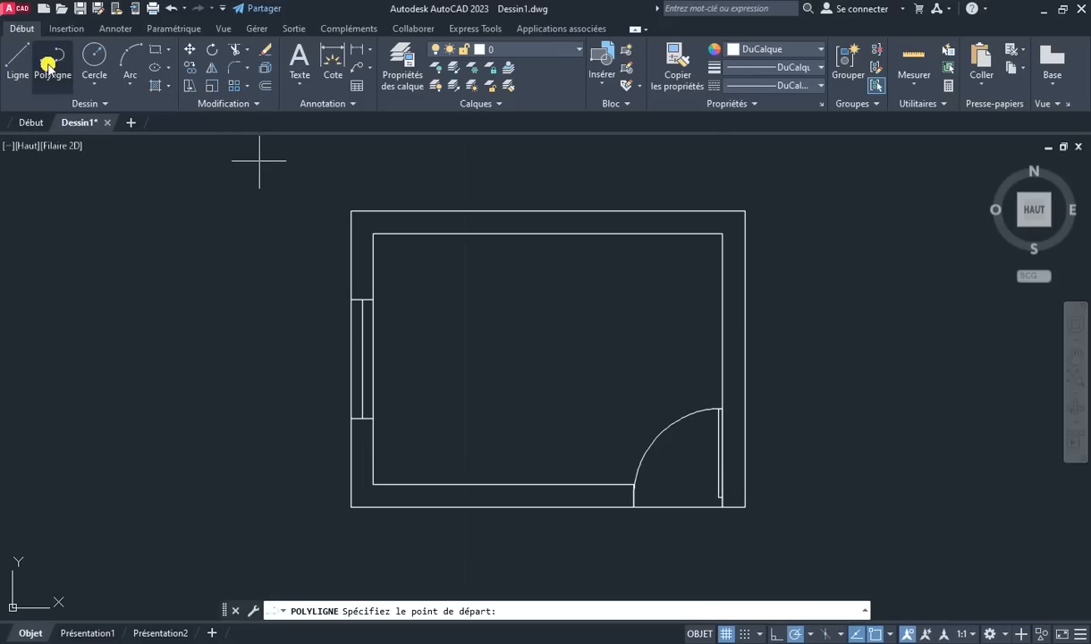
{"action": "left_click", "coordinate": [351, 300]}
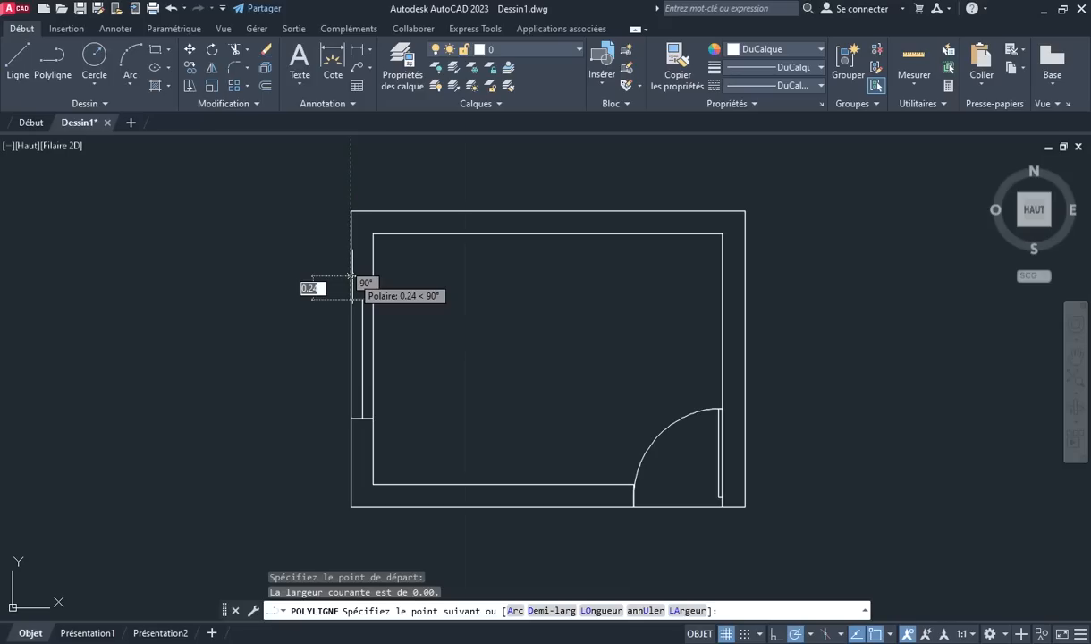
{"action": "type", "text": ".1"}
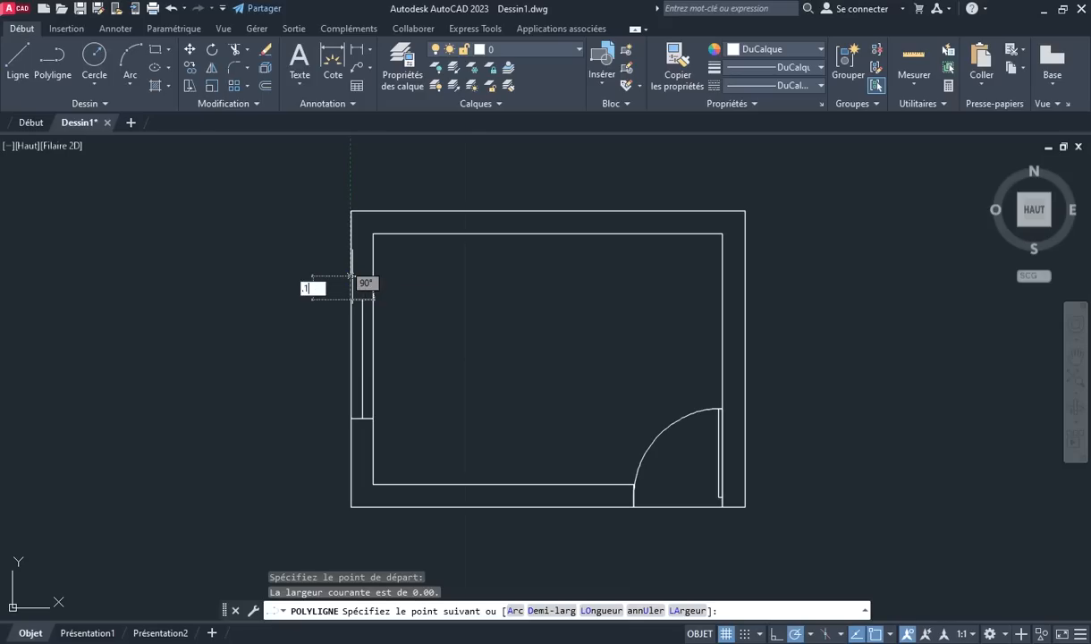
{"action": "type", "text": "5"}
{"action": "key", "text": "Return"}
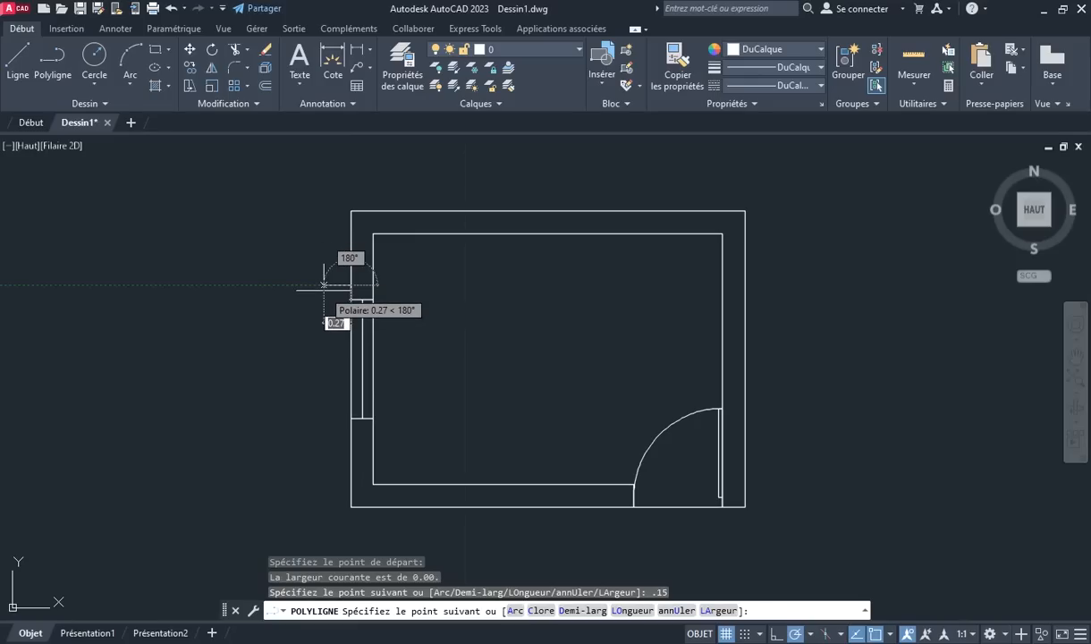
{"action": "type", "text": "0"}
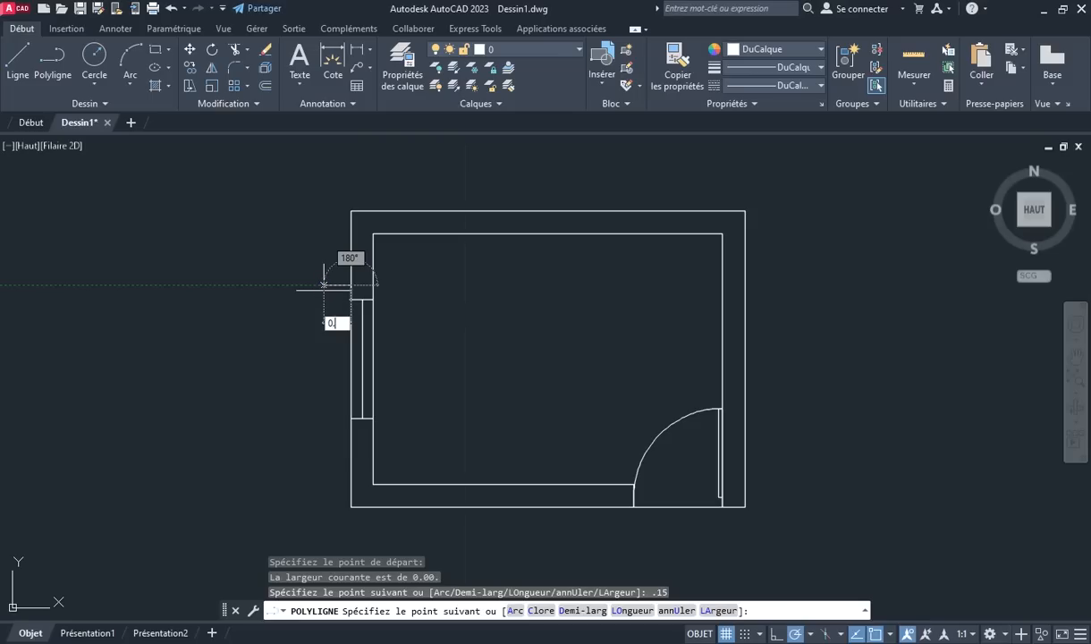
{"action": "key", "text": "Return"}
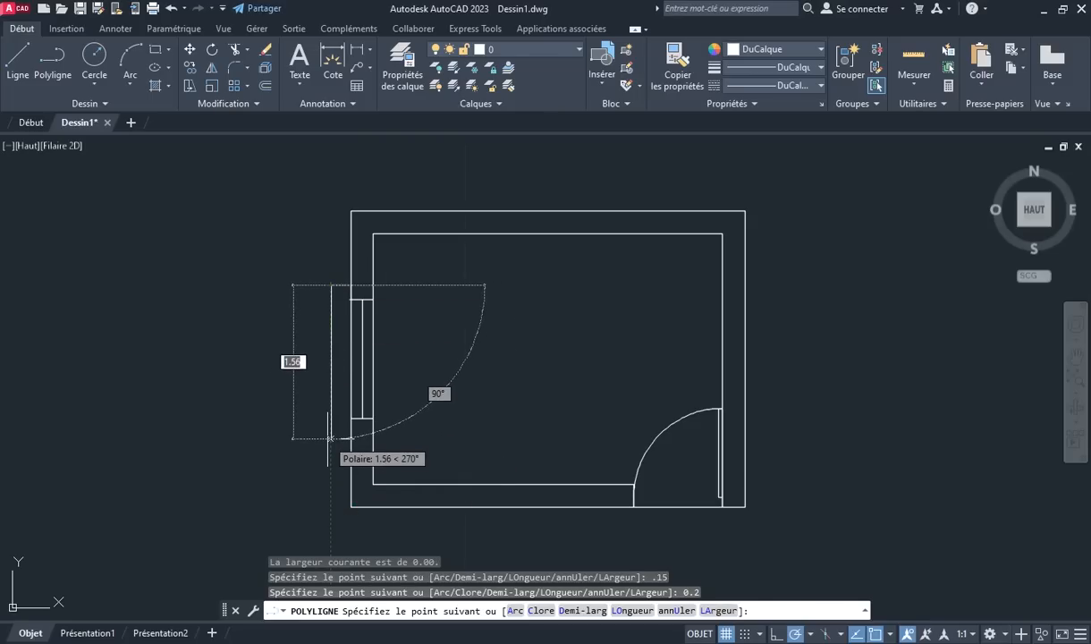
{"action": "type", "text": "1"}
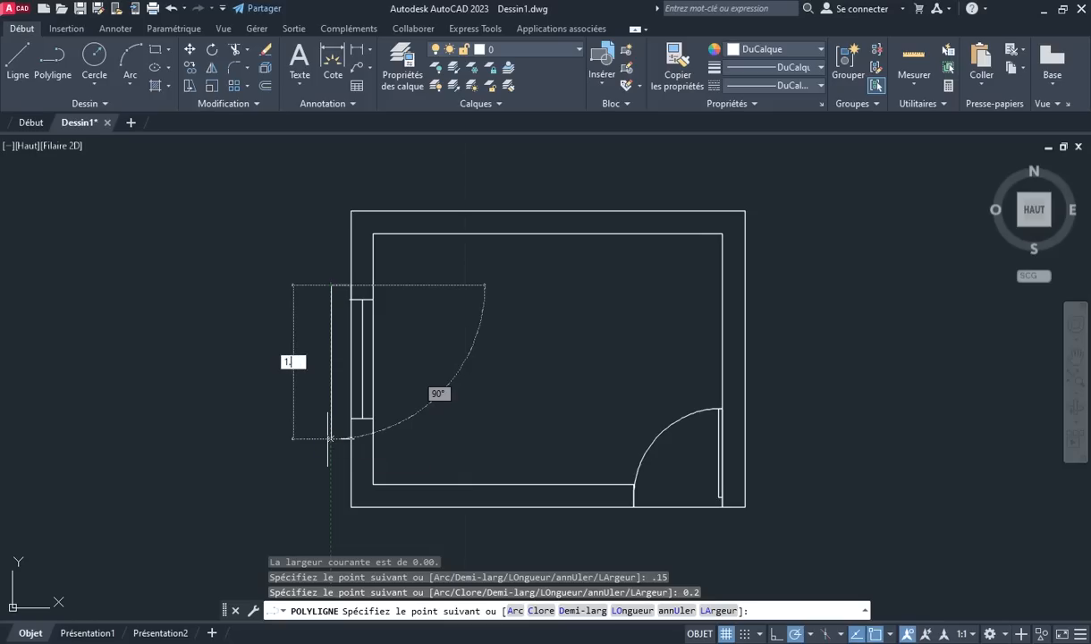
{"action": "type", "text": ".5"}
{"action": "key", "text": "Return"}
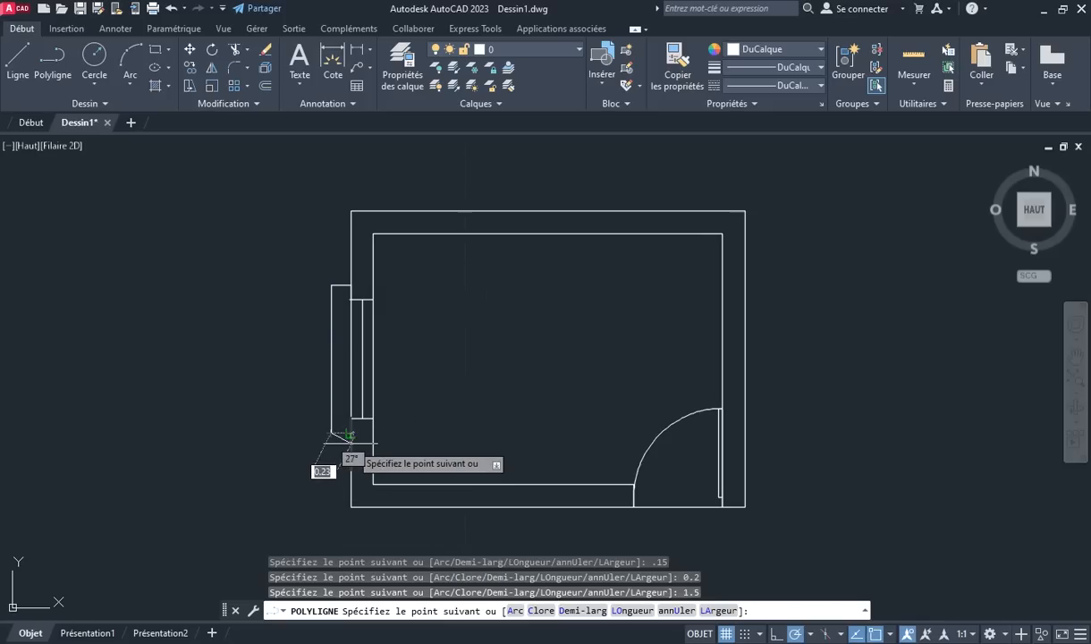
{"action": "left_click", "coordinate": [349, 436]}
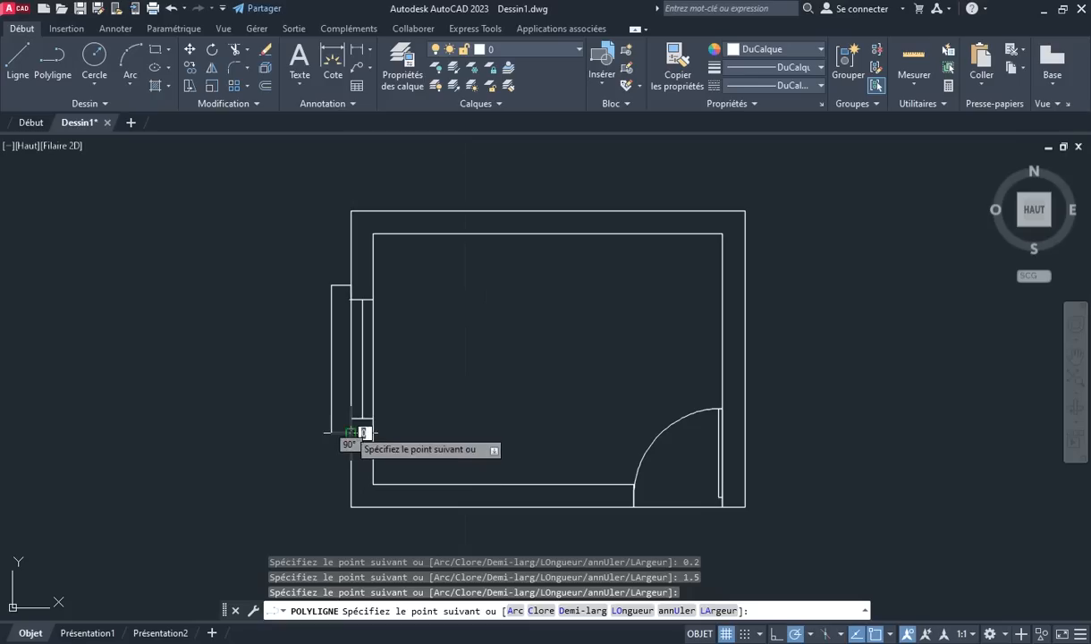
{"action": "left_click", "coordinate": [347, 411]}
{"action": "right_click", "coordinate": [448, 379]}
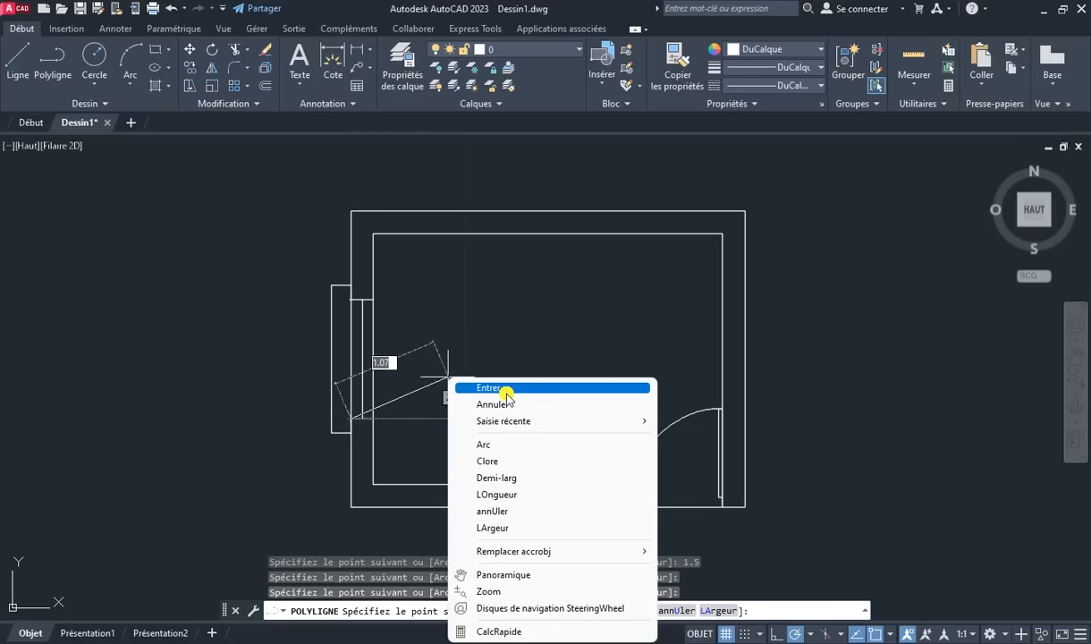
{"action": "left_click", "coordinate": [505, 389]}
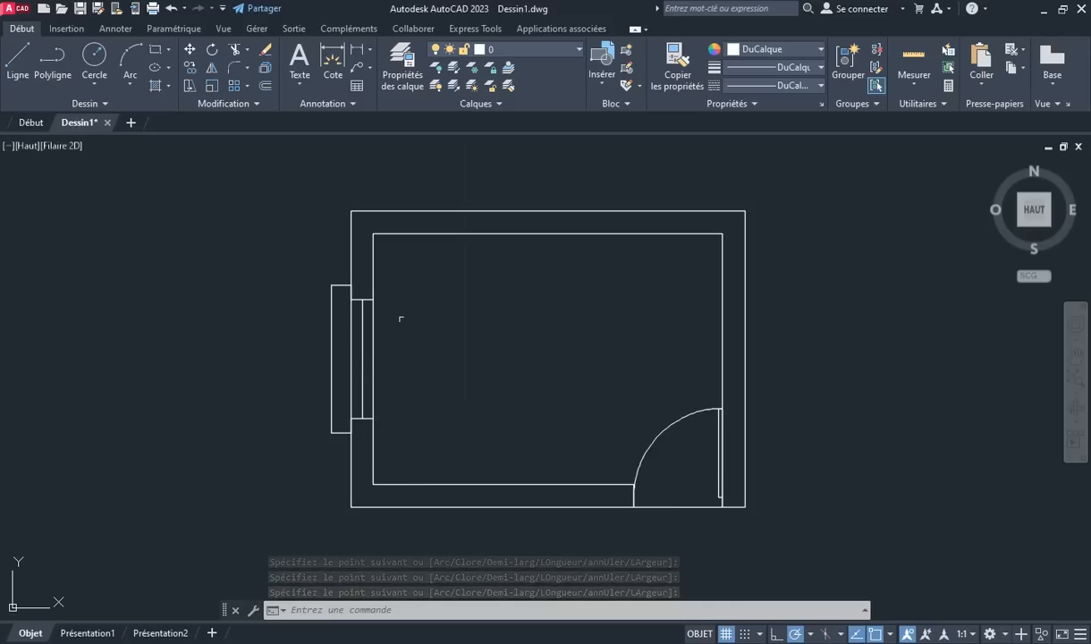
Load the INTERROMPU linetype from acadiso.lin into the drawing
{"action": "left_click", "coordinate": [329, 345]}
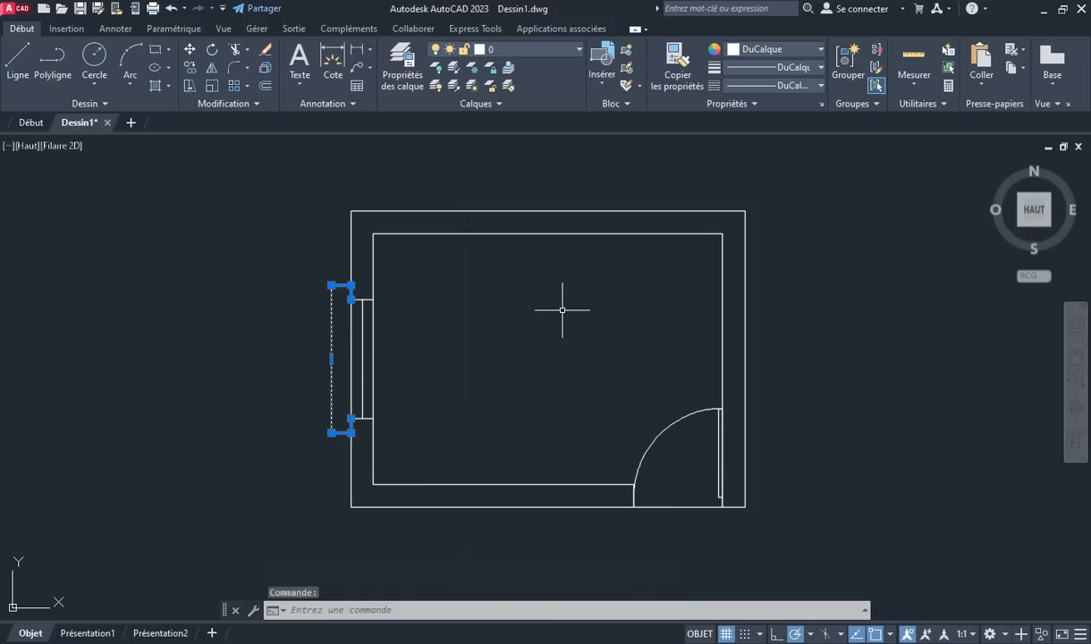
{"action": "left_click", "coordinate": [818, 86]}
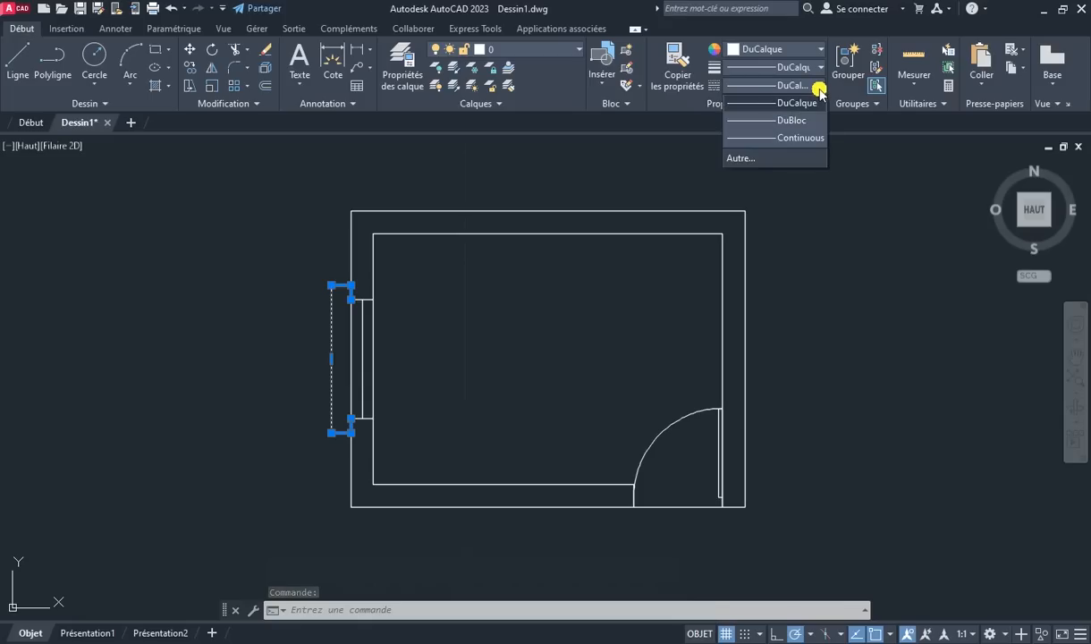
{"action": "left_click", "coordinate": [742, 159]}
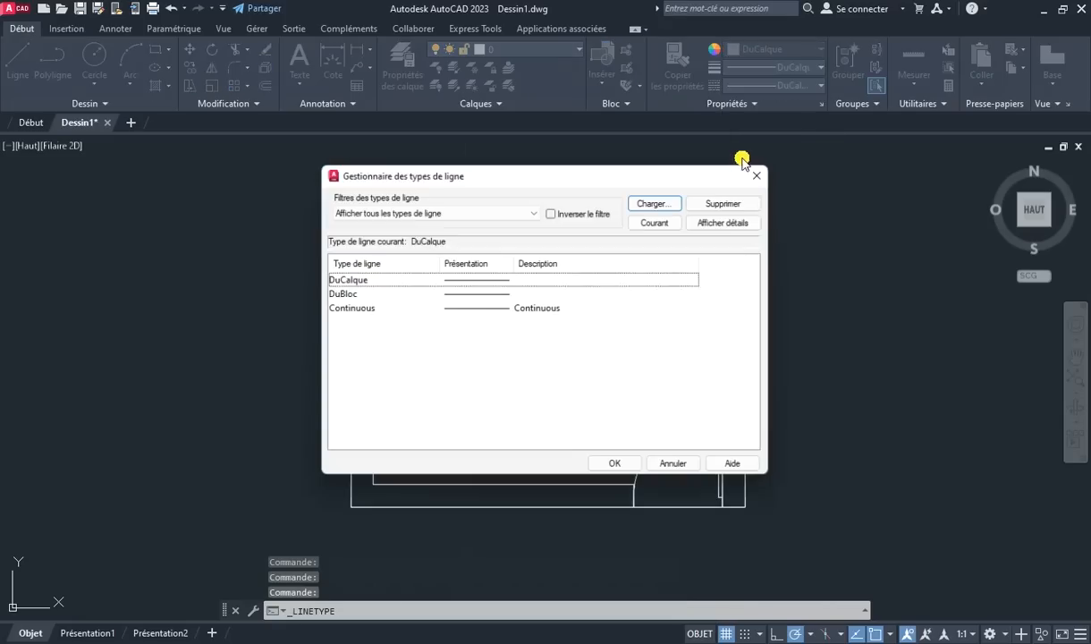
{"action": "left_click", "coordinate": [657, 203]}
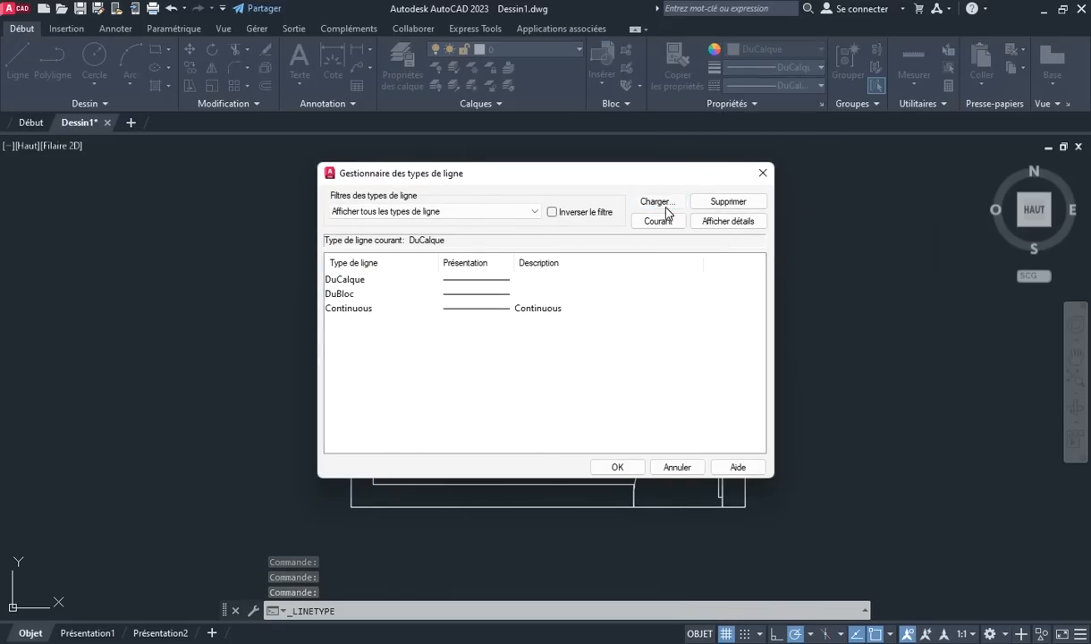
{"action": "scroll", "coordinate": [558, 328], "scroll_direction": "down", "scroll_amount": 8}
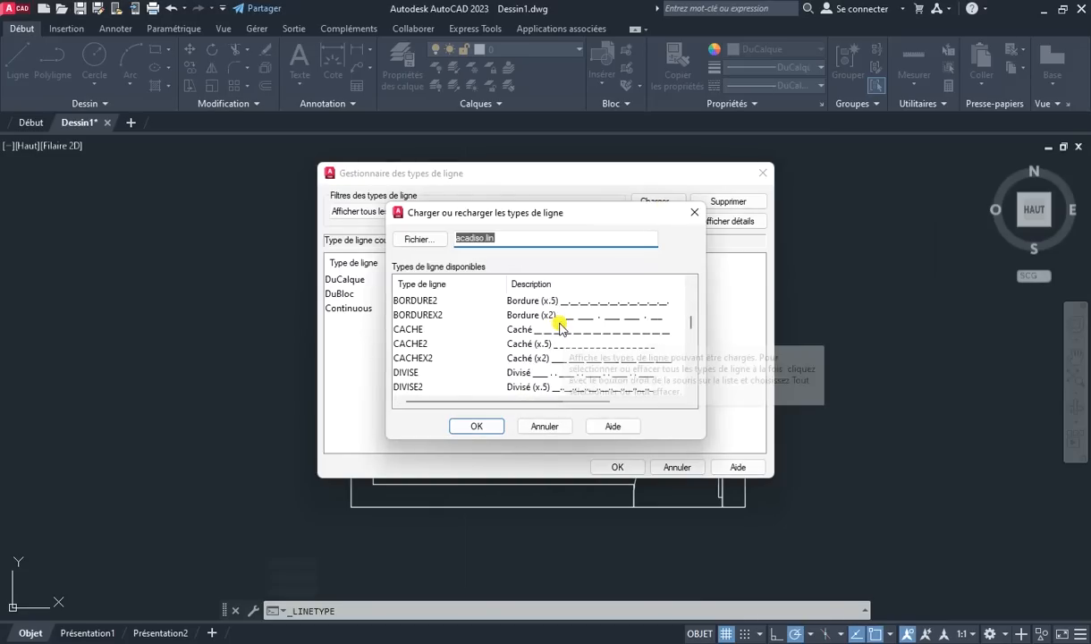
{"action": "scroll", "coordinate": [559, 328], "scroll_direction": "up", "scroll_amount": 1}
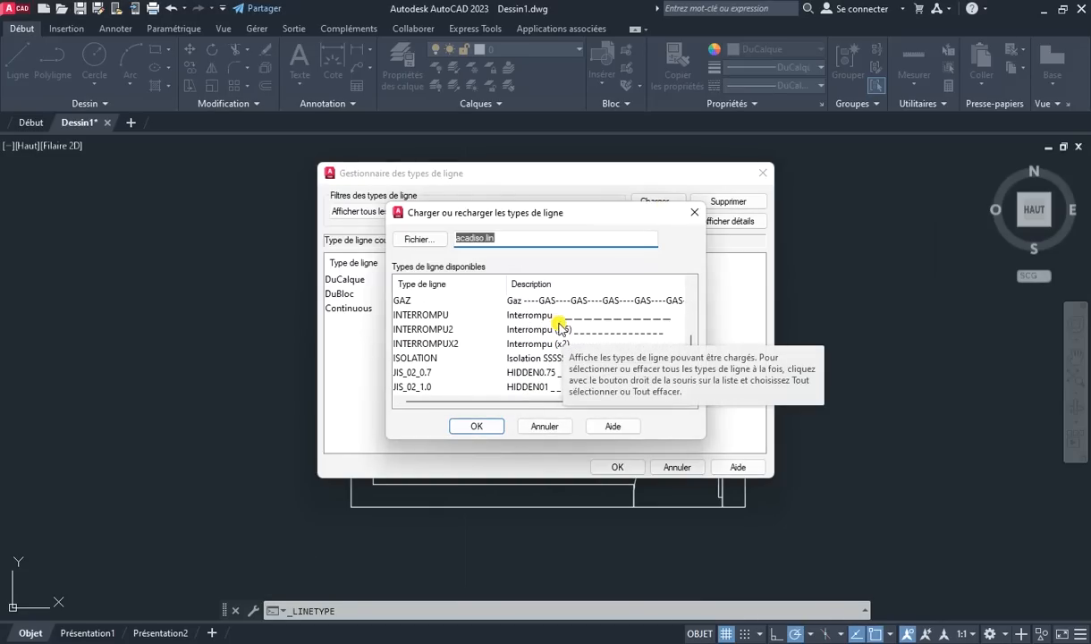
{"action": "left_click", "coordinate": [495, 315]}
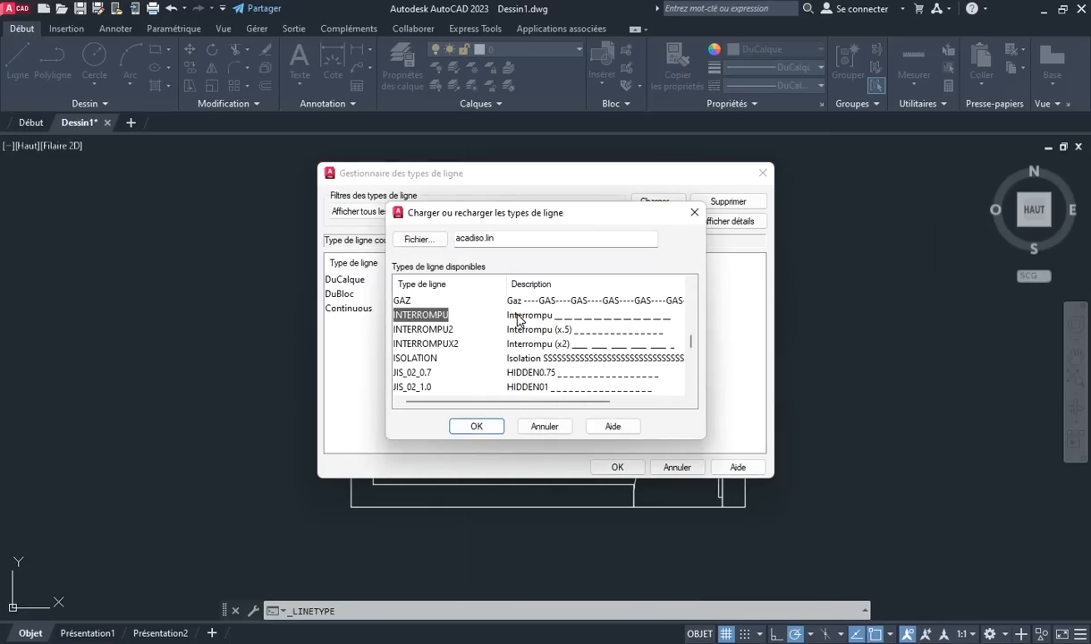
{"action": "left_click", "coordinate": [476, 425]}
{"action": "left_click", "coordinate": [617, 466]}
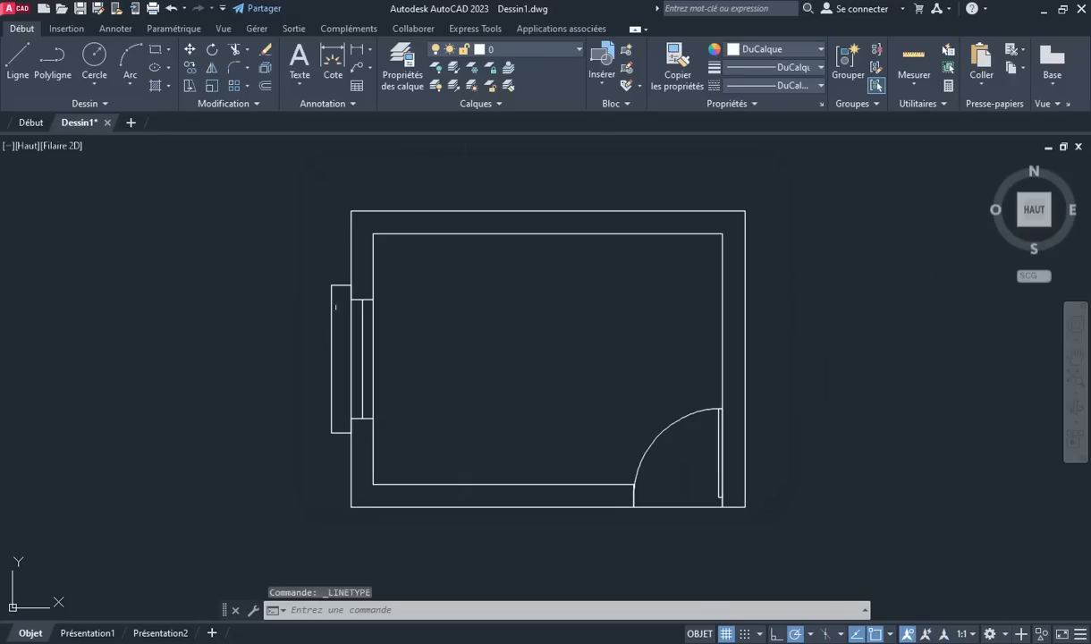
Assign the INTERROMPU linetype to the projecting polyline outside the window in the left wall
{"action": "left_click", "coordinate": [331, 327]}
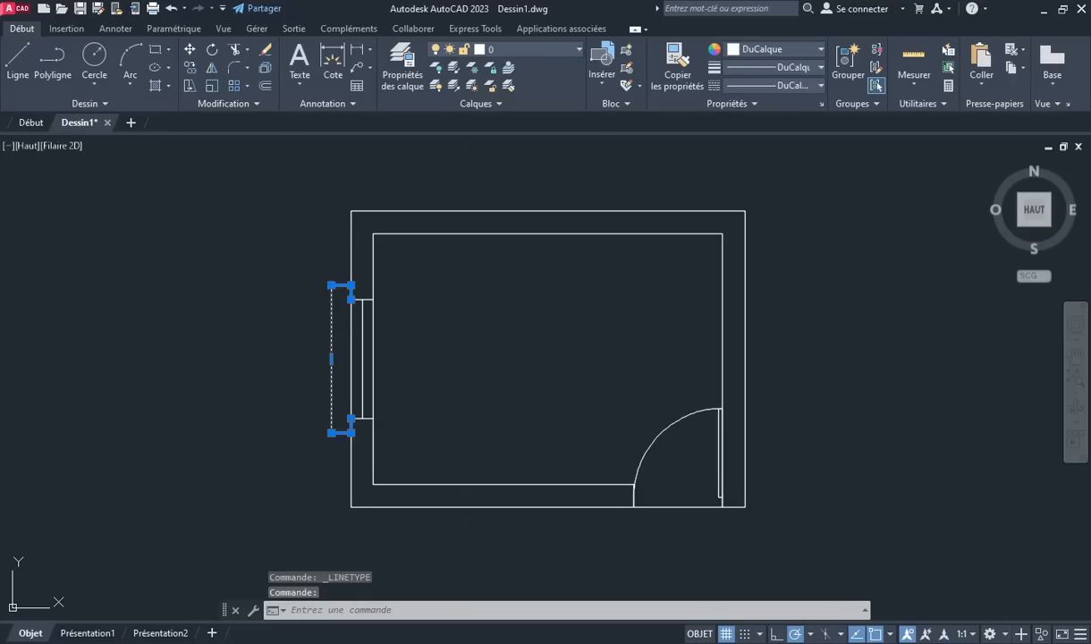
{"action": "left_click", "coordinate": [809, 86]}
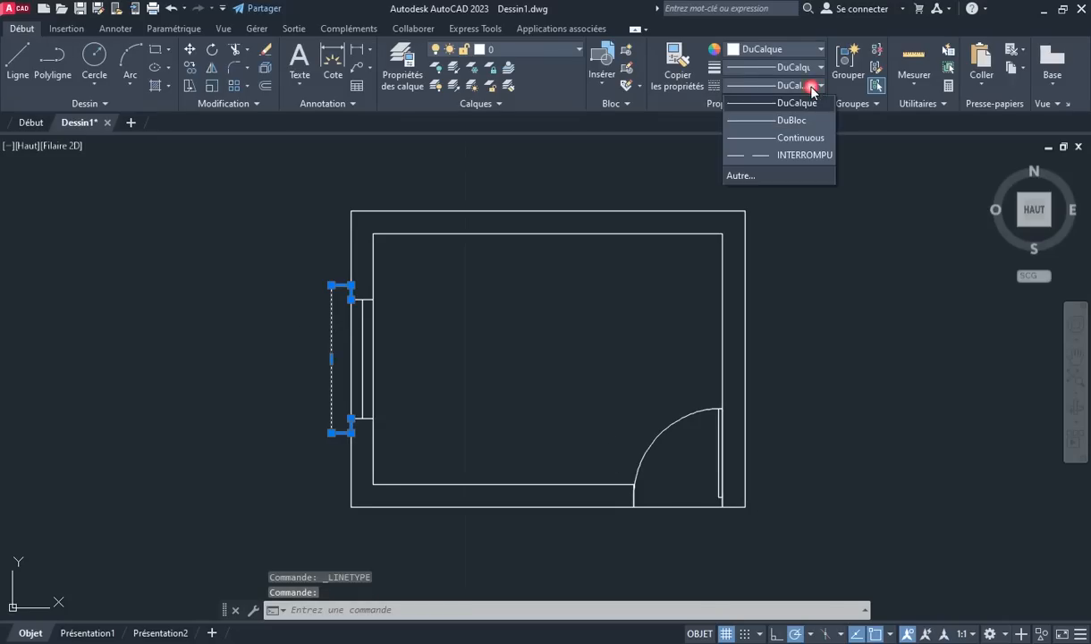
{"action": "left_click", "coordinate": [766, 156]}
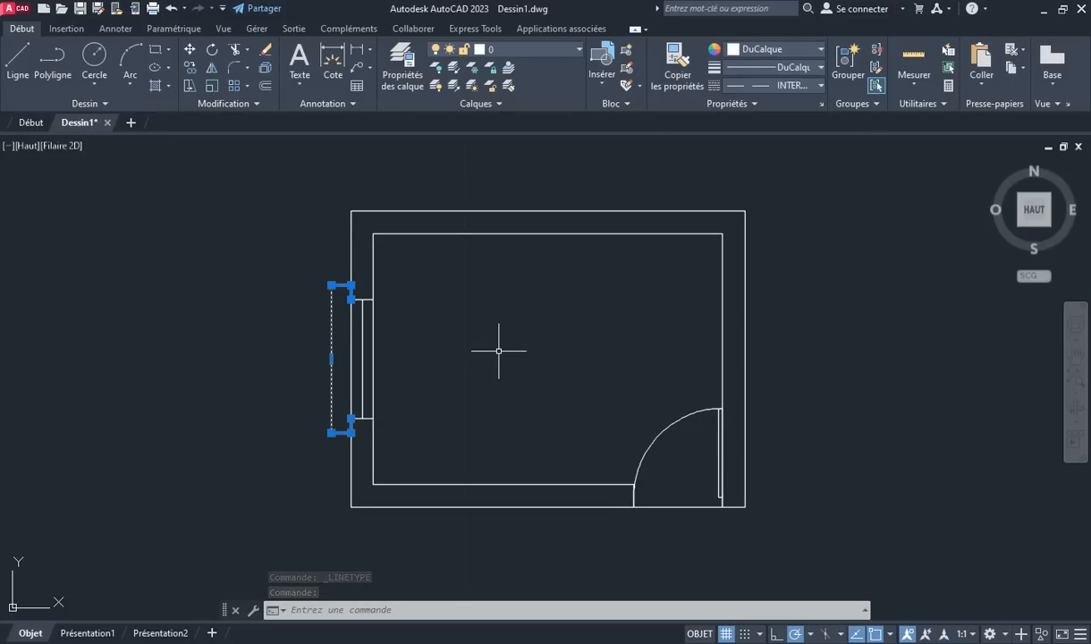
{"action": "key", "text": "Escape"}
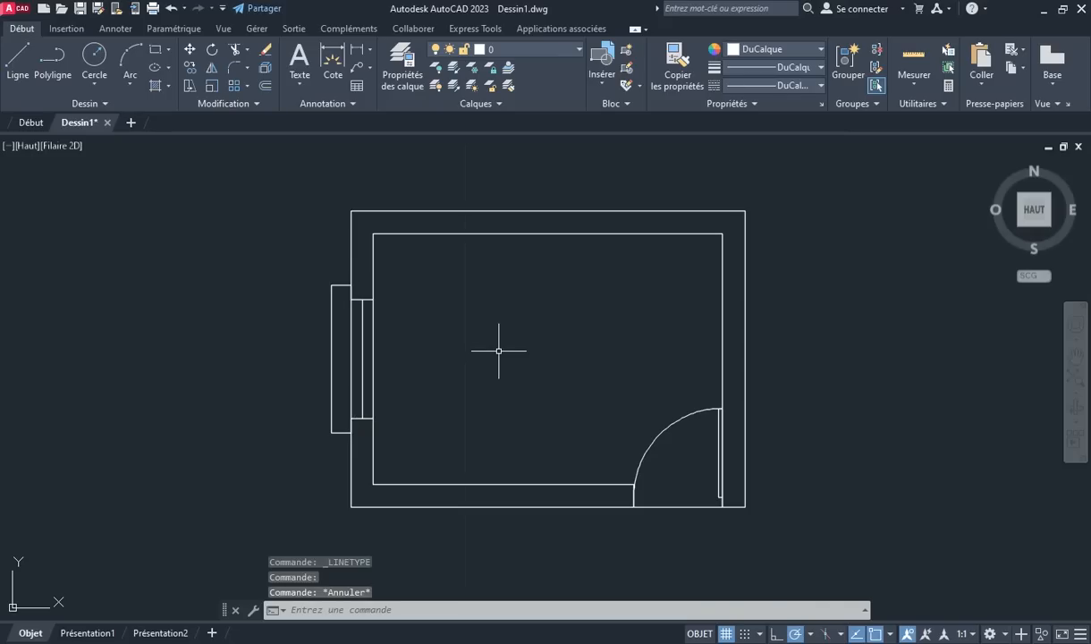
Try a global linetype scale (LTSCALE) of 5 and regenerate the drawing
{"action": "type", "text": "lts"}
{"action": "key", "text": "Return"}
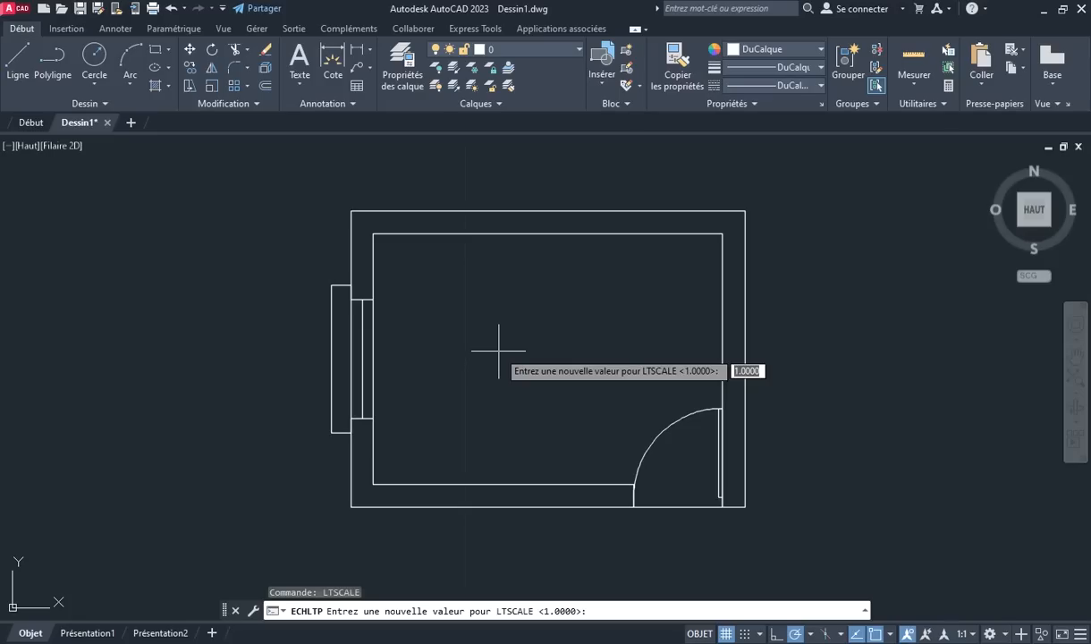
{"action": "type", "text": "5"}
{"action": "key", "text": "Return"}
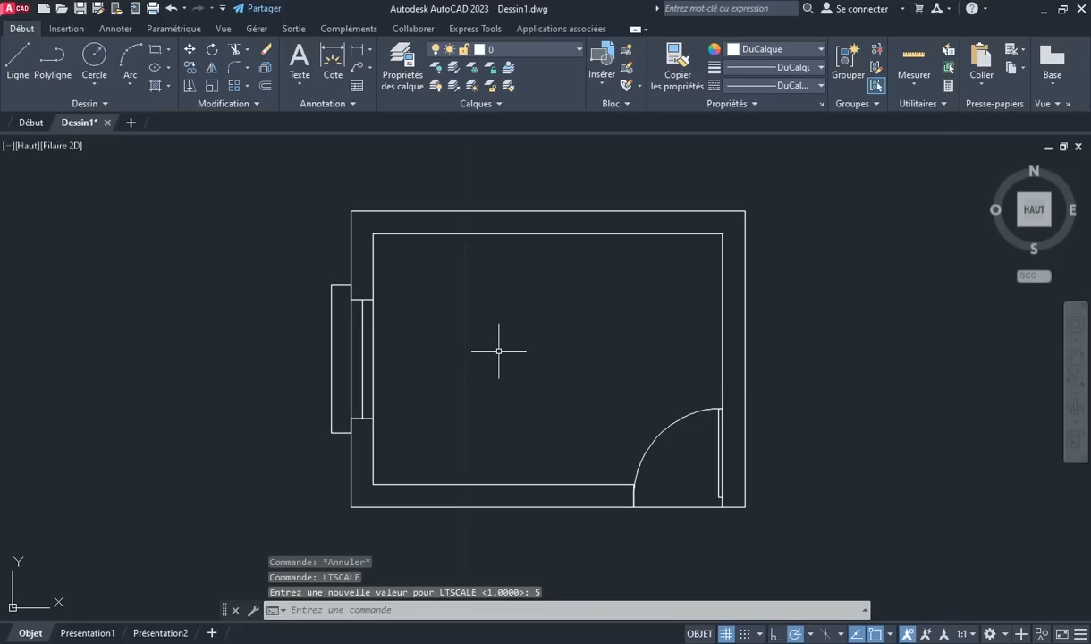
{"action": "type", "text": "rege"}
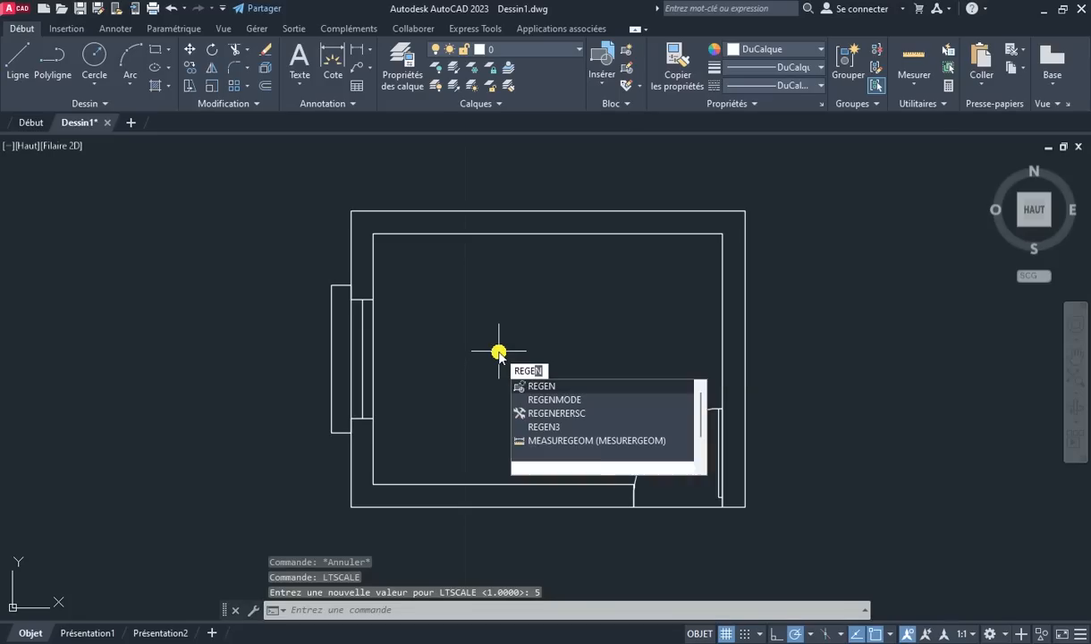
{"action": "key", "text": "Return"}
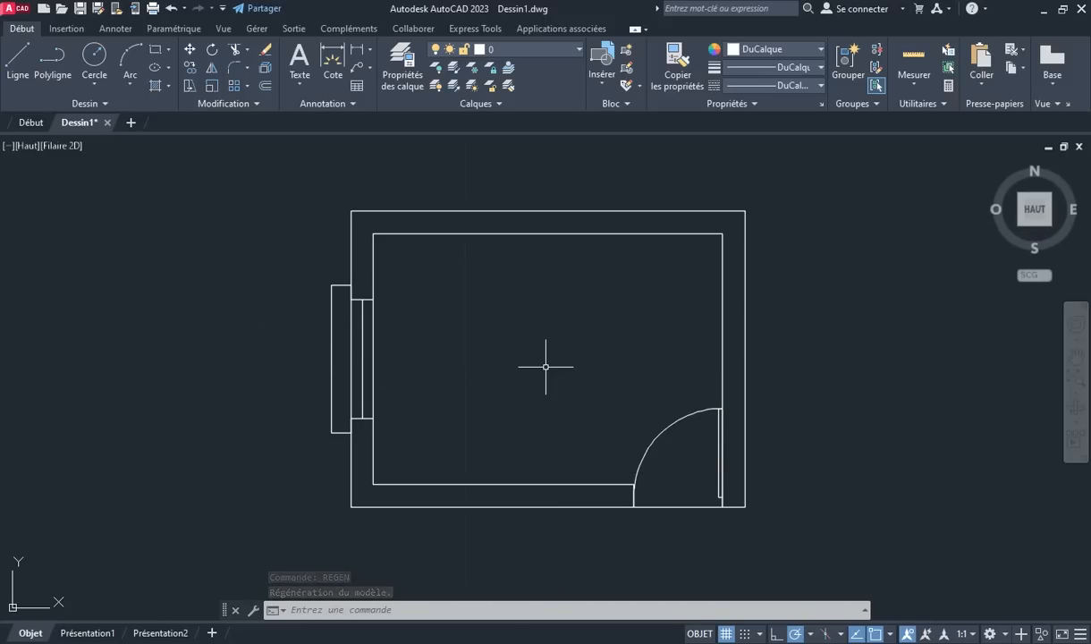
Try an LTSCALE value of 20, regenerate the drawing, and check the linetype assigned to the window's projecting outline
{"action": "type", "text": "LT"}
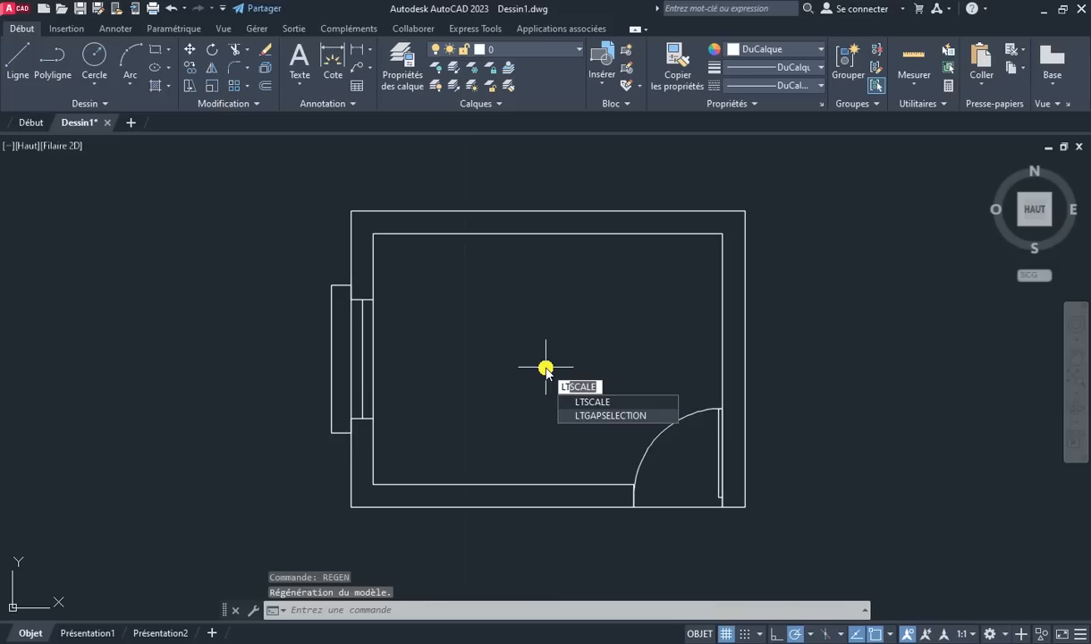
{"action": "type", "text": "S"}
{"action": "key", "text": "Return"}
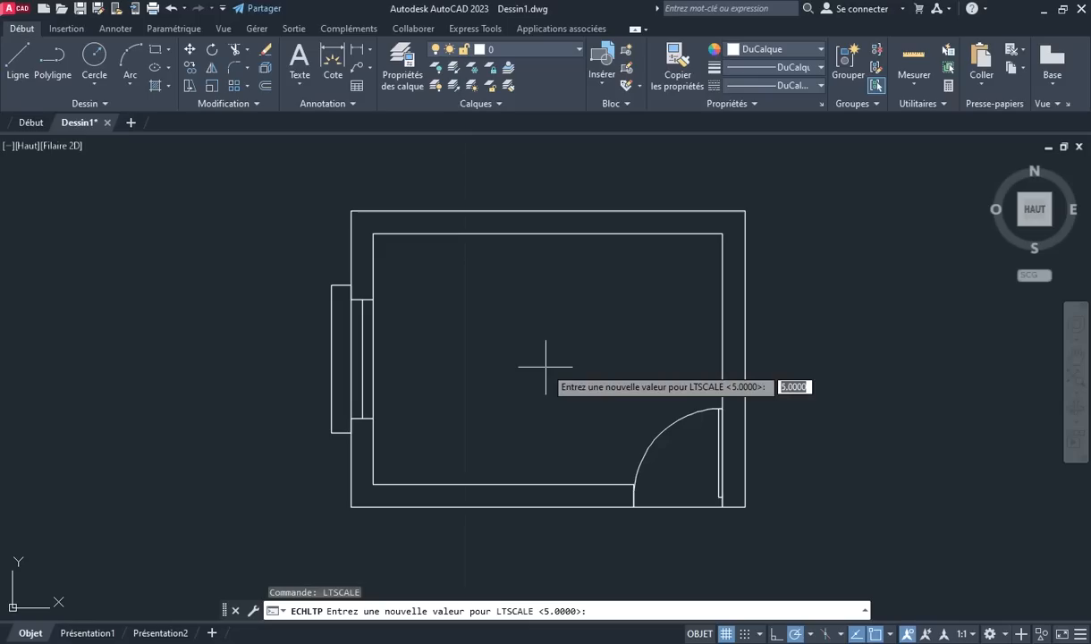
{"action": "type", "text": "20"}
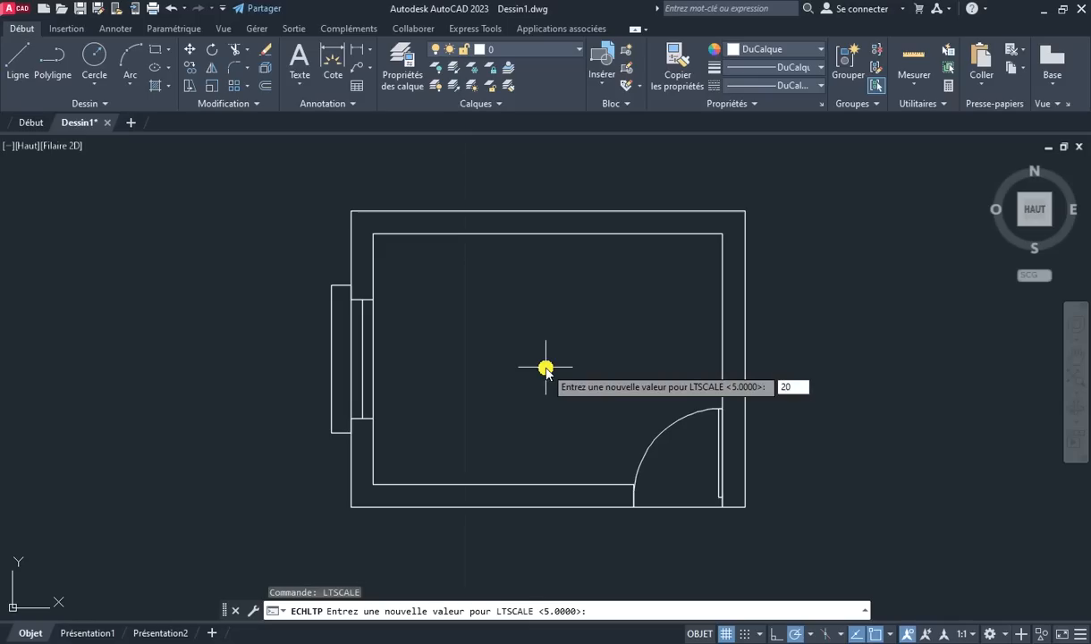
{"action": "key", "text": "Return"}
{"action": "type", "text": "REGEN"}
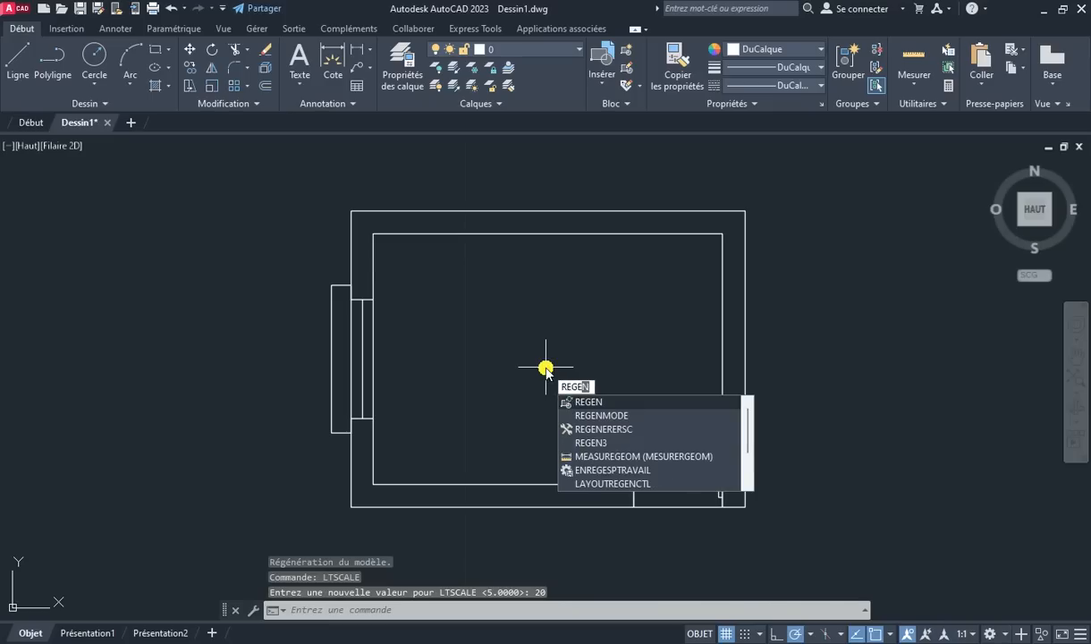
{"action": "key", "text": "Return"}
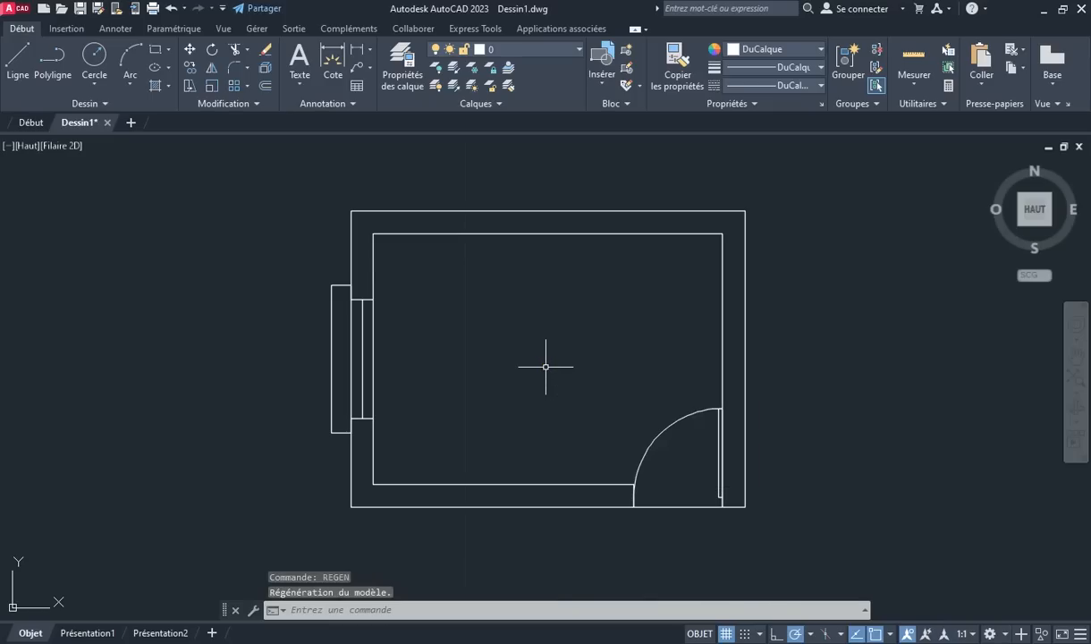
{"action": "left_click", "coordinate": [329, 316]}
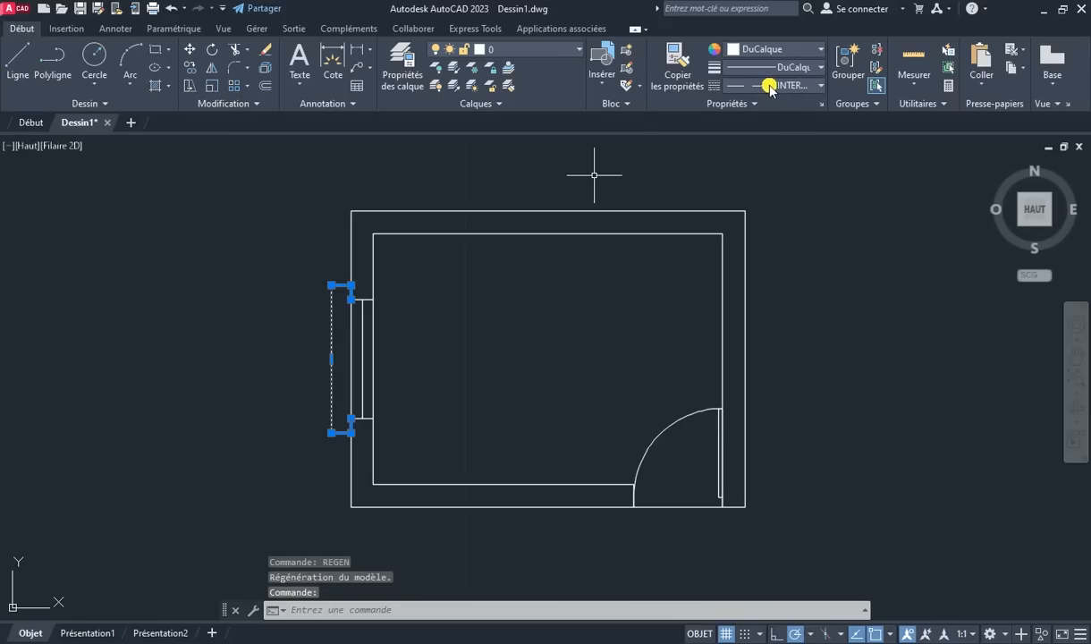
{"action": "key", "text": "Escape"}
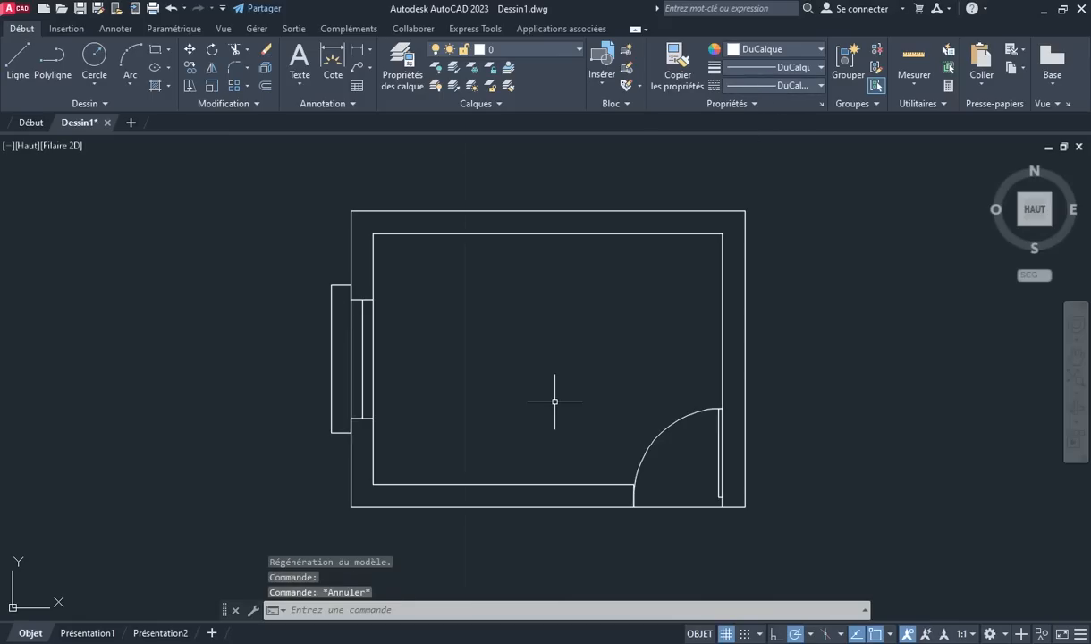
Try an LTSCALE value of 0.3 and regenerate the drawing
{"action": "type", "text": "LTSCALE"}
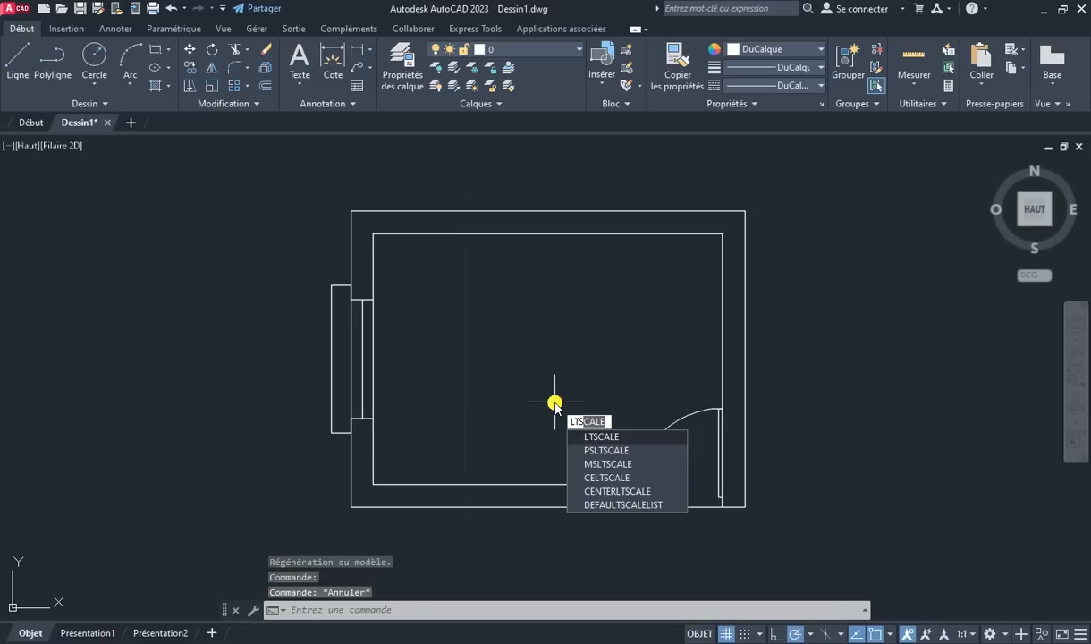
{"action": "key", "text": "Return"}
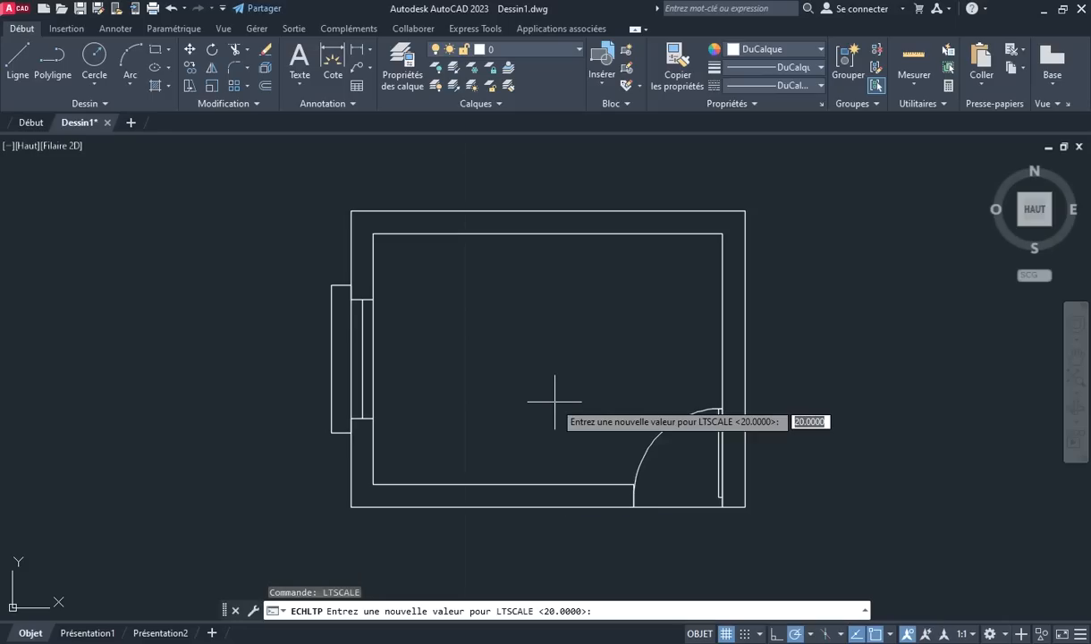
{"action": "type", "text": "0.3"}
{"action": "key", "text": "Return"}
{"action": "type", "text": "REGEN"}
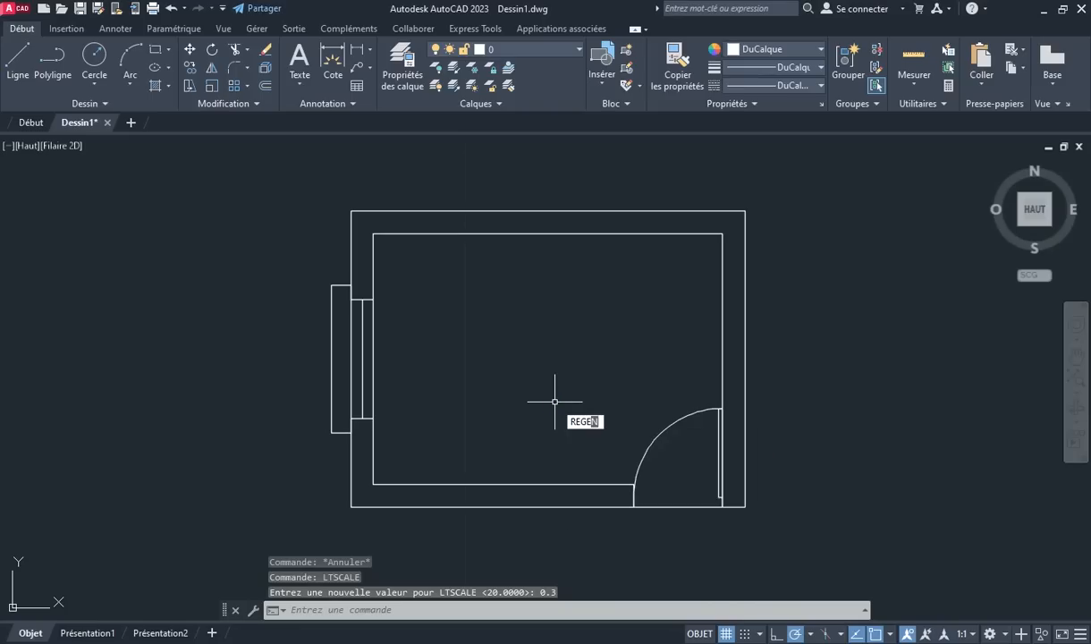
{"action": "key", "text": "Return"}
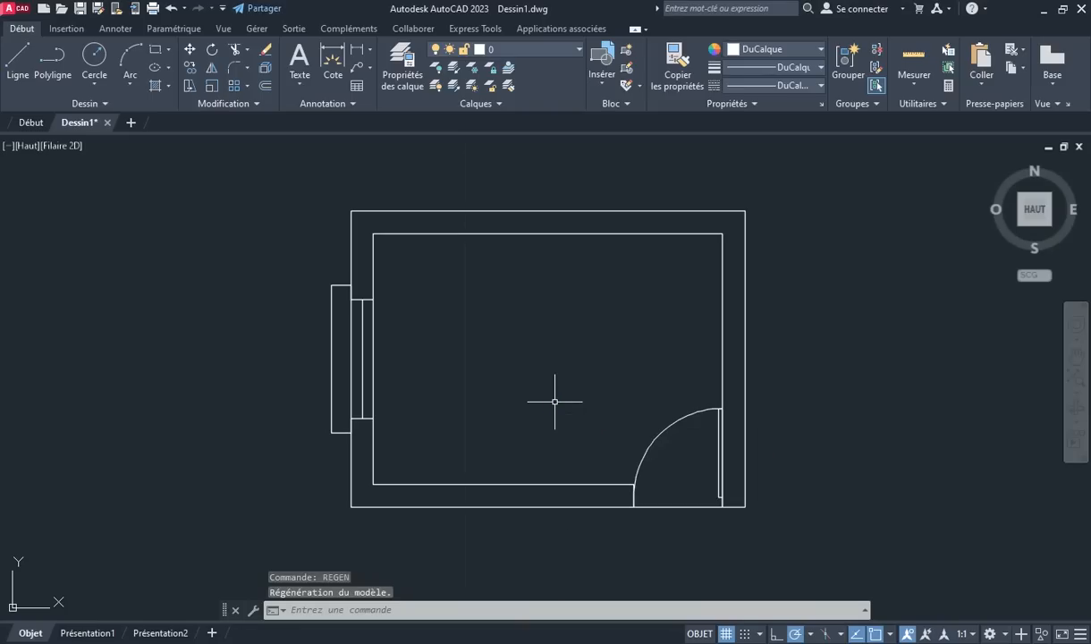
Try an LTSCALE value of .05 and regenerate the drawing
{"action": "type", "text": "lts"}
{"action": "key", "text": "Return"}
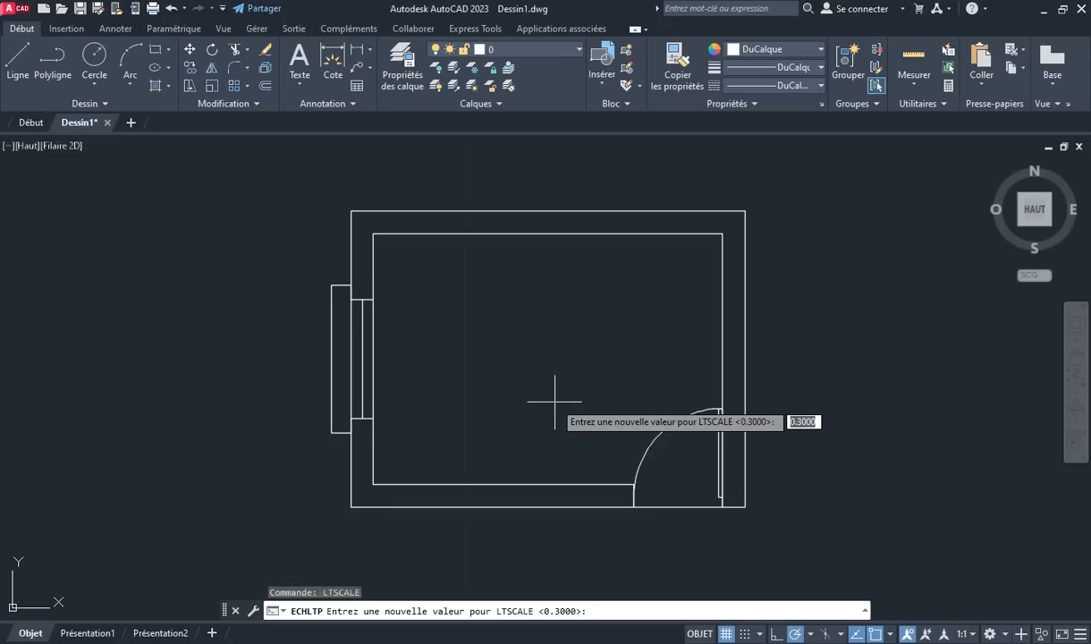
{"action": "type", "text": ".0"}
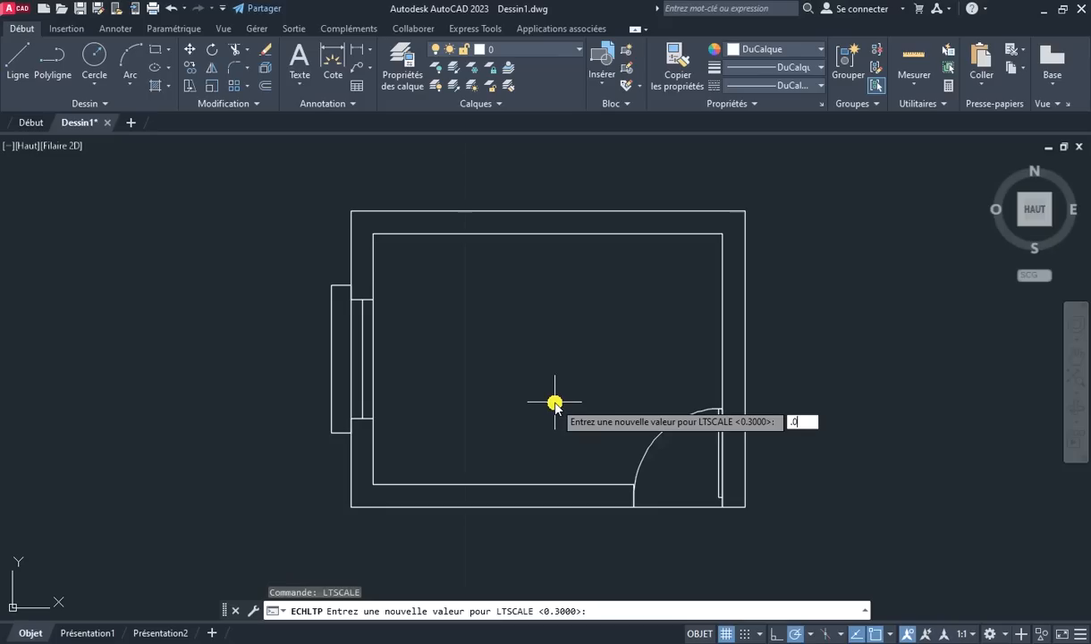
{"action": "type", "text": "5"}
{"action": "key", "text": "Return"}
{"action": "type", "text": "rege"}
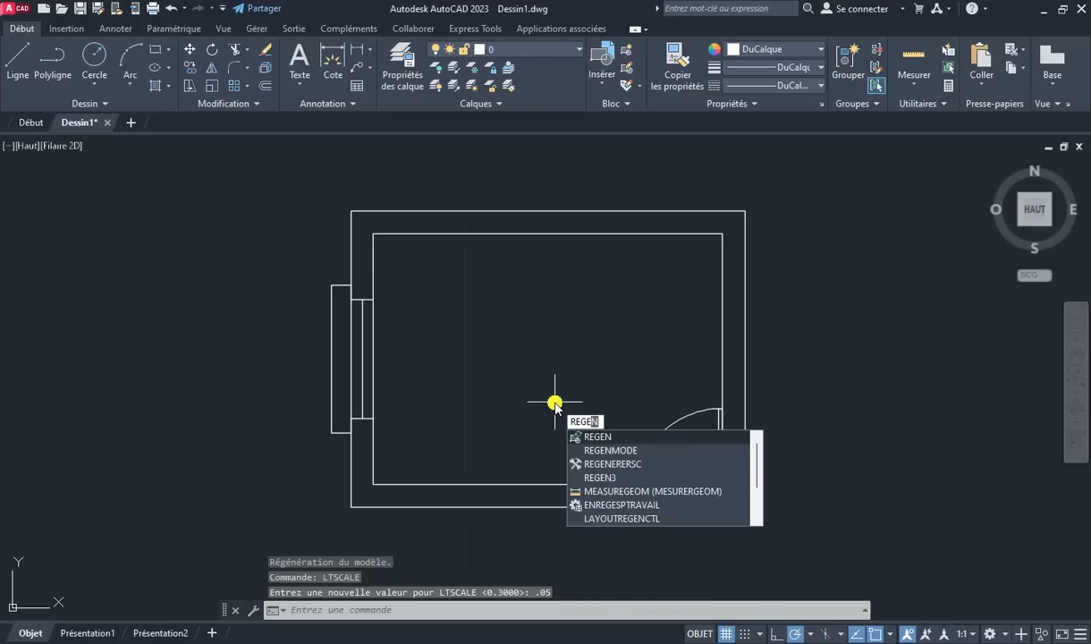
{"action": "key", "text": "Return"}
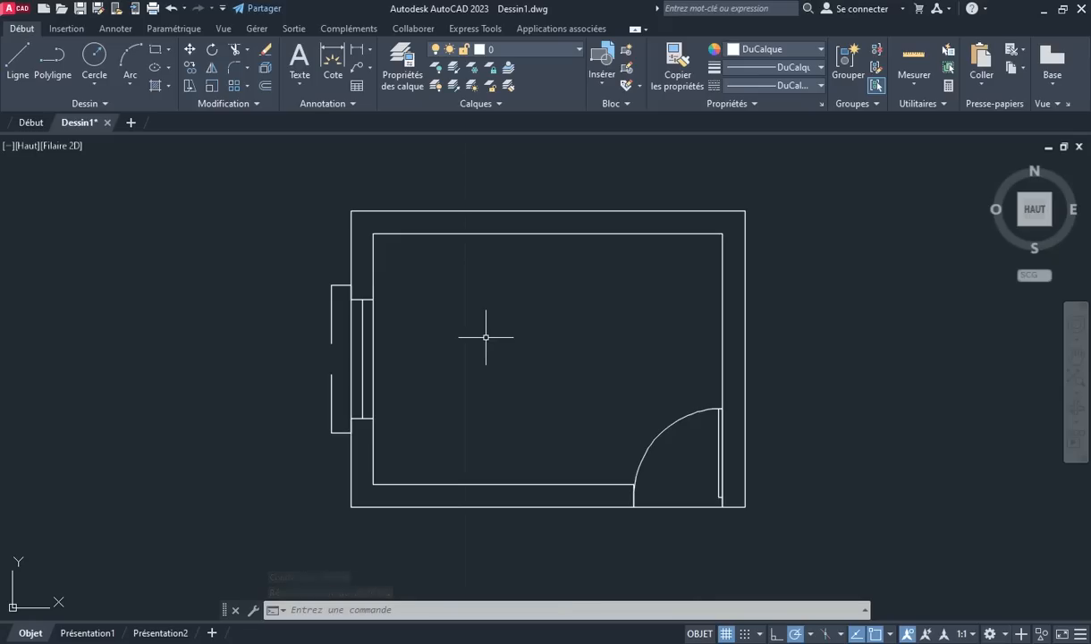
Set the global linetype scale (LTSCALE) to 0.01 and regenerate the drawing
{"action": "type", "text": "LTSCALE"}
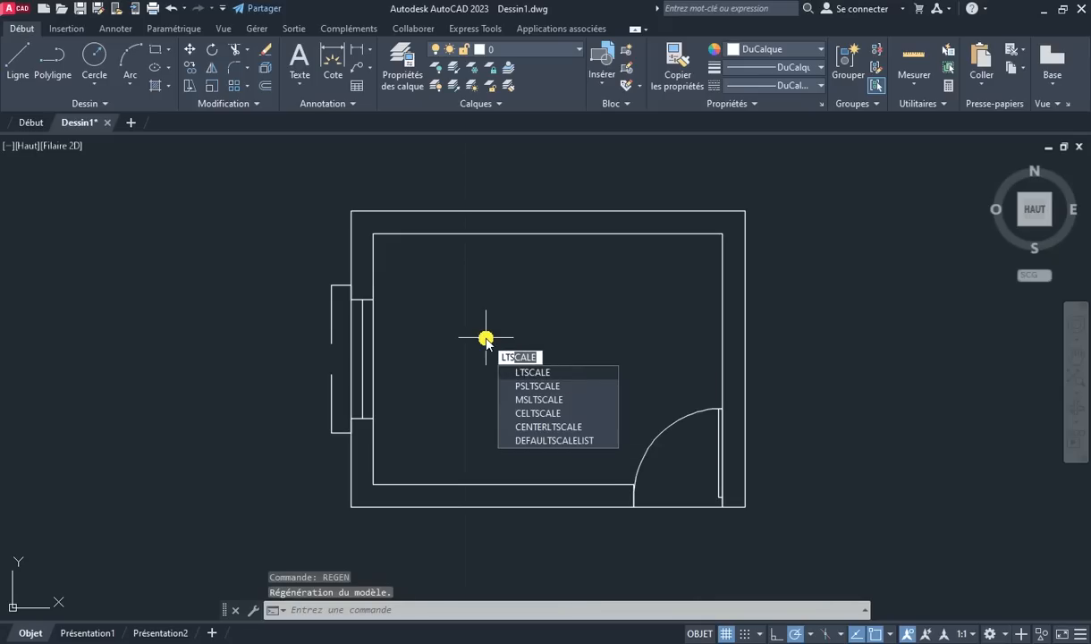
{"action": "key", "text": "Return"}
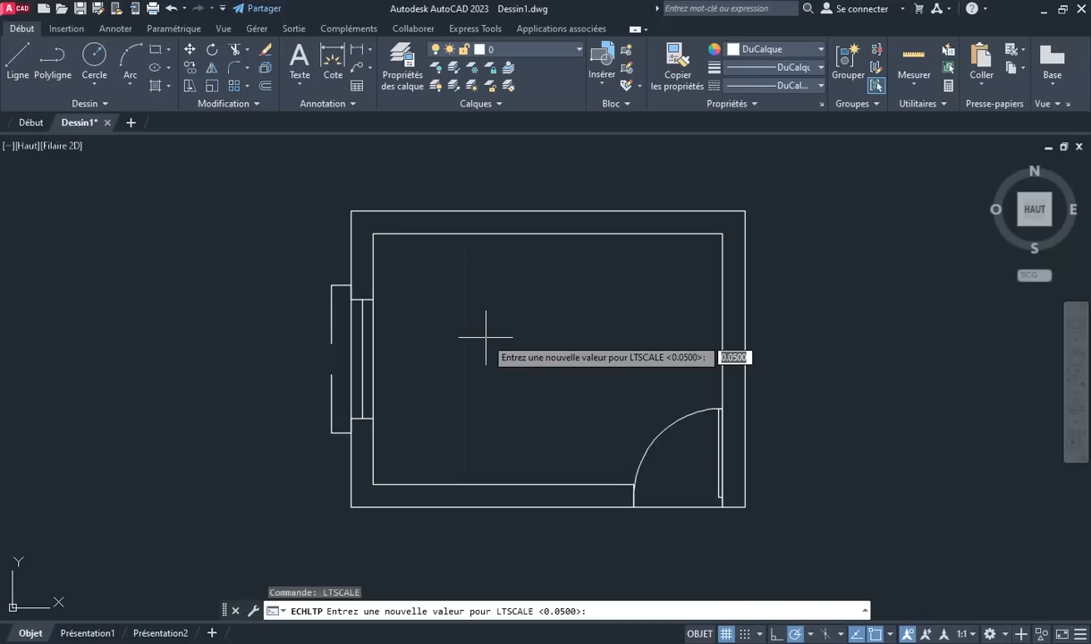
{"action": "type", "text": "0.01"}
{"action": "key", "text": "Return"}
{"action": "type", "text": "REGEN"}
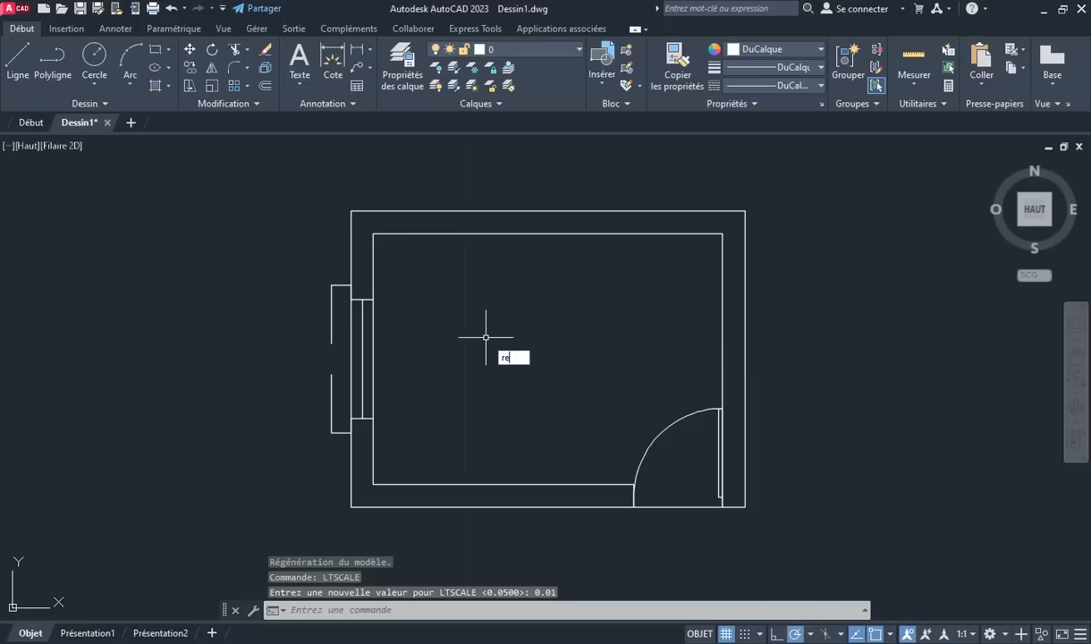
{"action": "key", "text": "Return"}
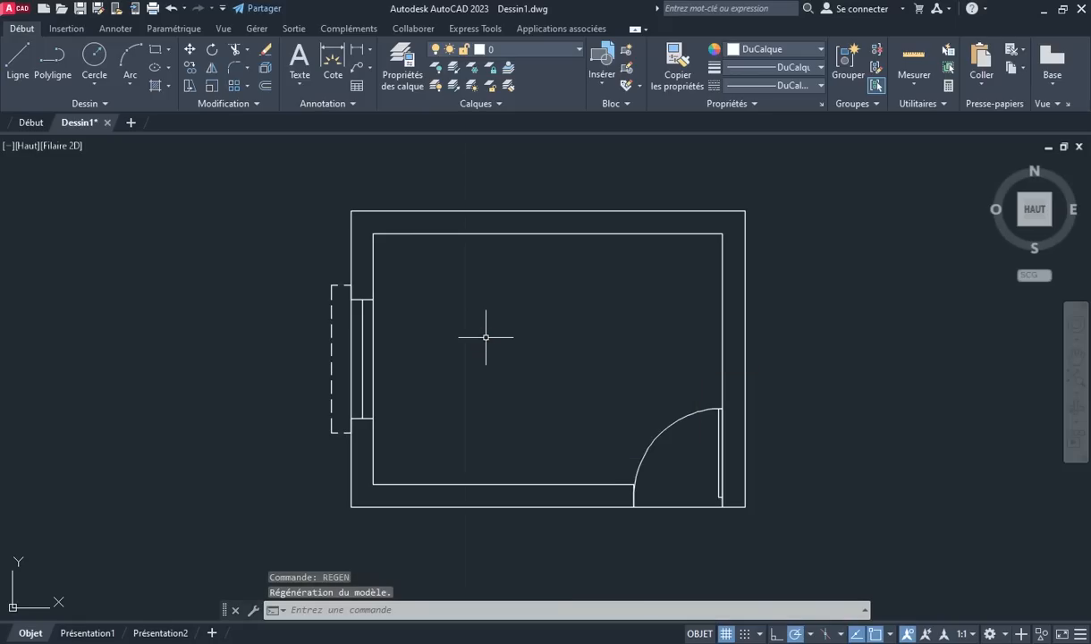
Change the color of the left window's dashed projecting outline to green (Vert)
{"action": "left_click", "coordinate": [331, 383]}
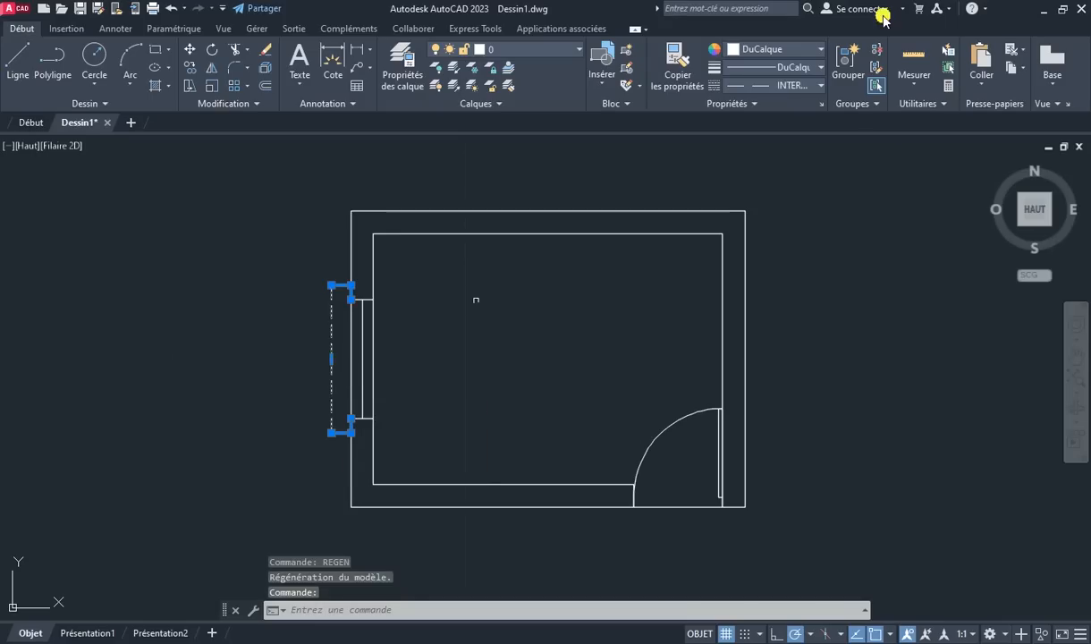
{"action": "left_click", "coordinate": [735, 49]}
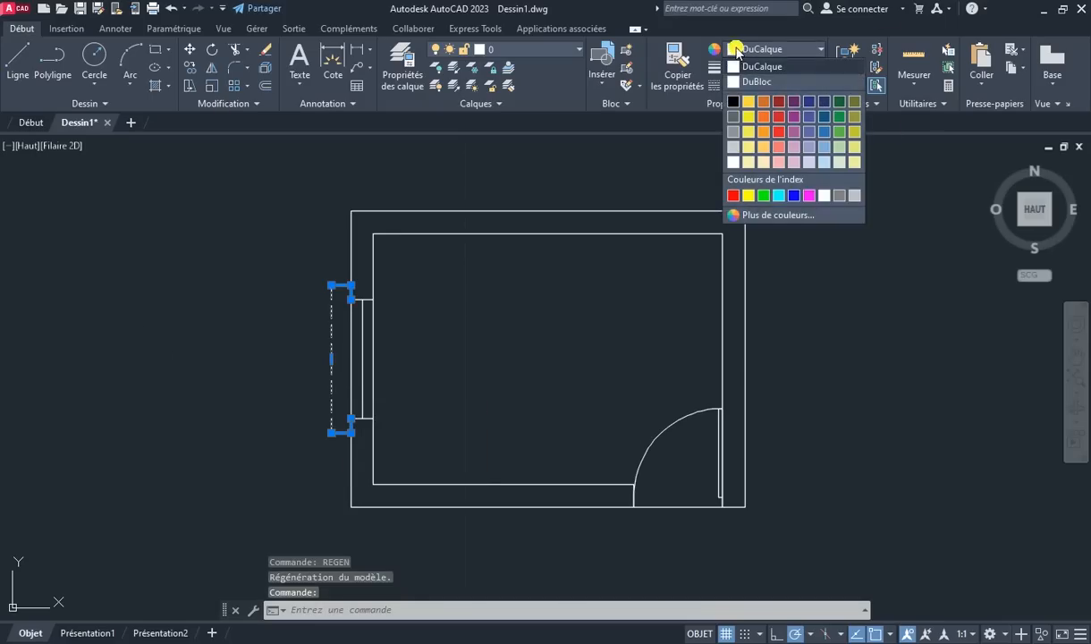
{"action": "left_click", "coordinate": [762, 195]}
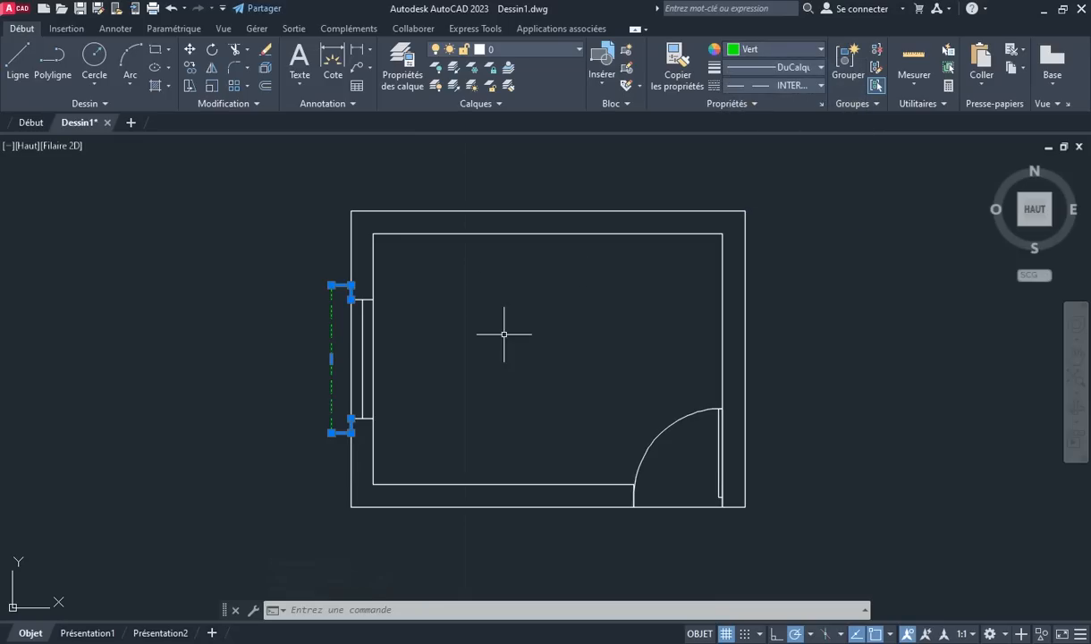
{"action": "key", "text": "Escape"}
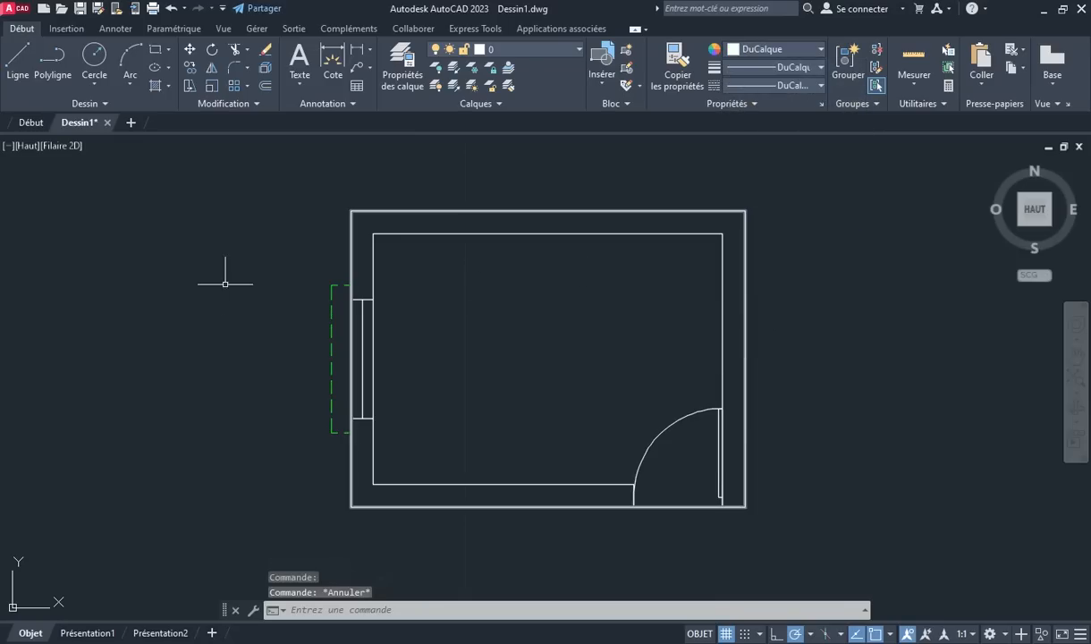
Mirror the left window and its projecting outline onto the opposite wall about the room's vertical centerline, keeping the source objects
{"action": "left_click", "coordinate": [265, 255]}
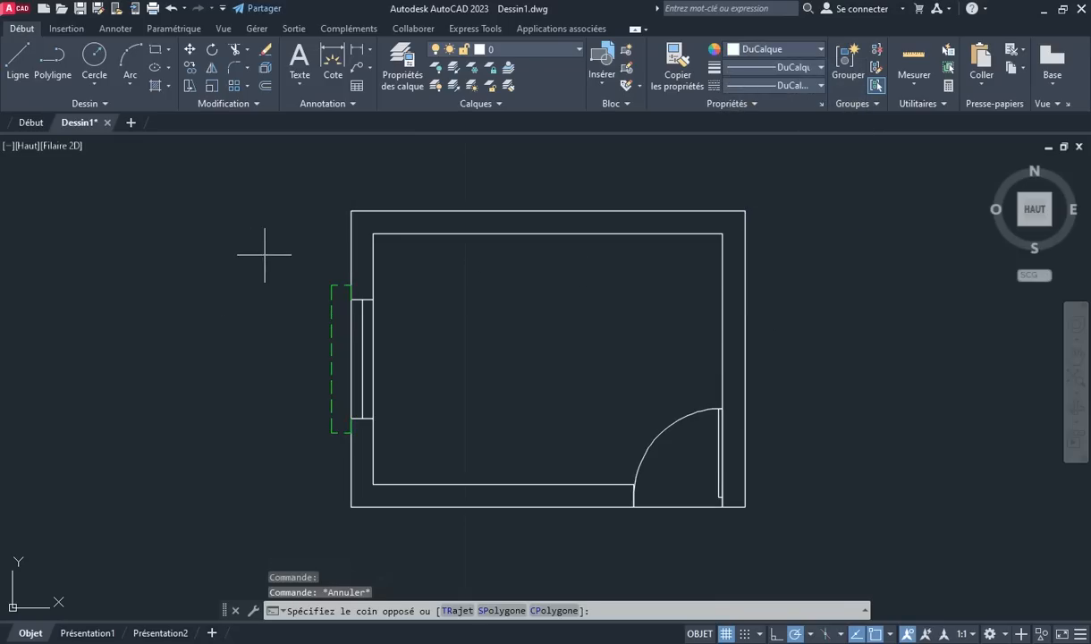
{"action": "left_click", "coordinate": [435, 446]}
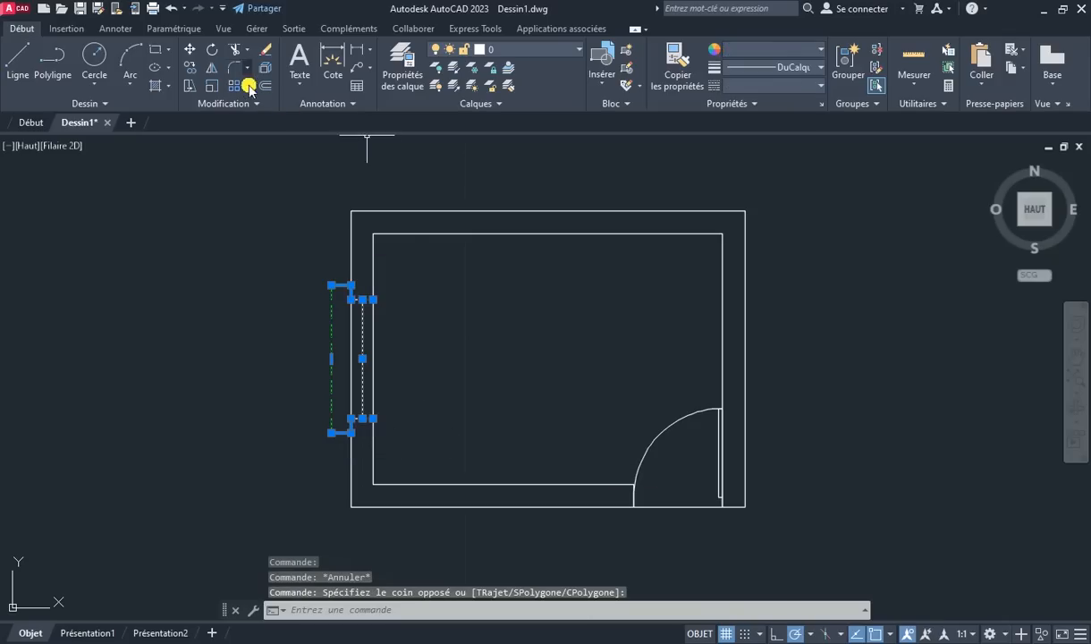
{"action": "type", "text": "MIR"}
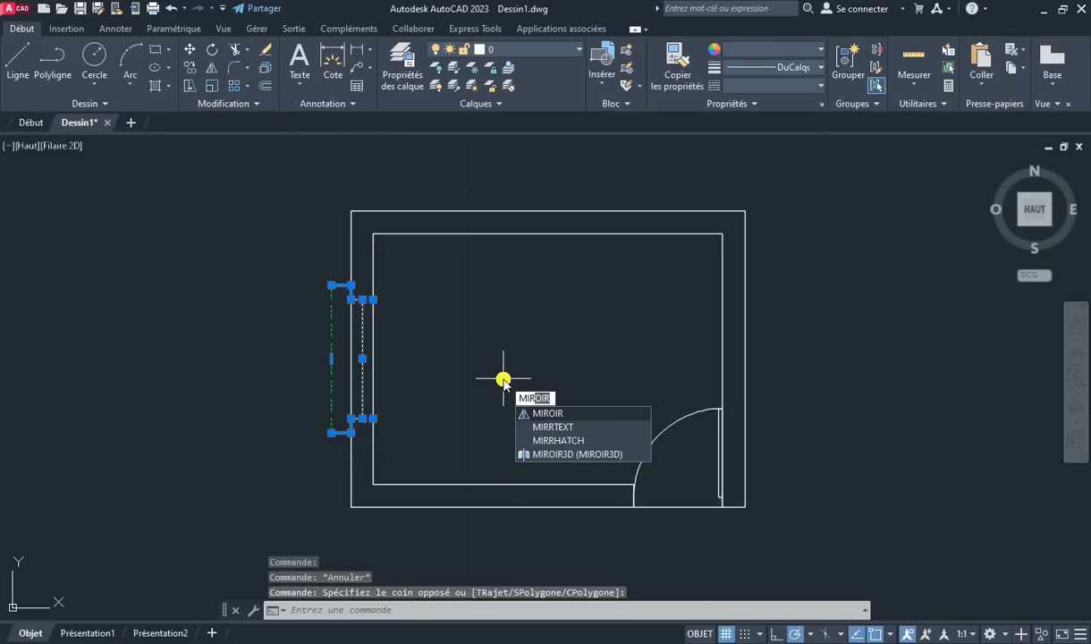
{"action": "key", "text": "Return"}
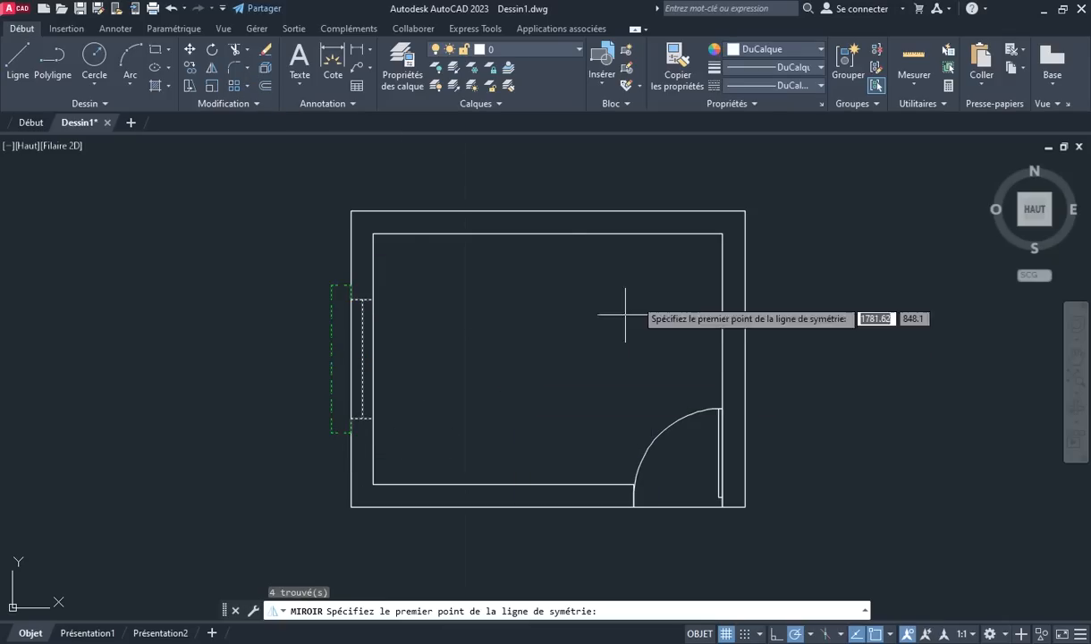
{"action": "left_click", "coordinate": [548, 211]}
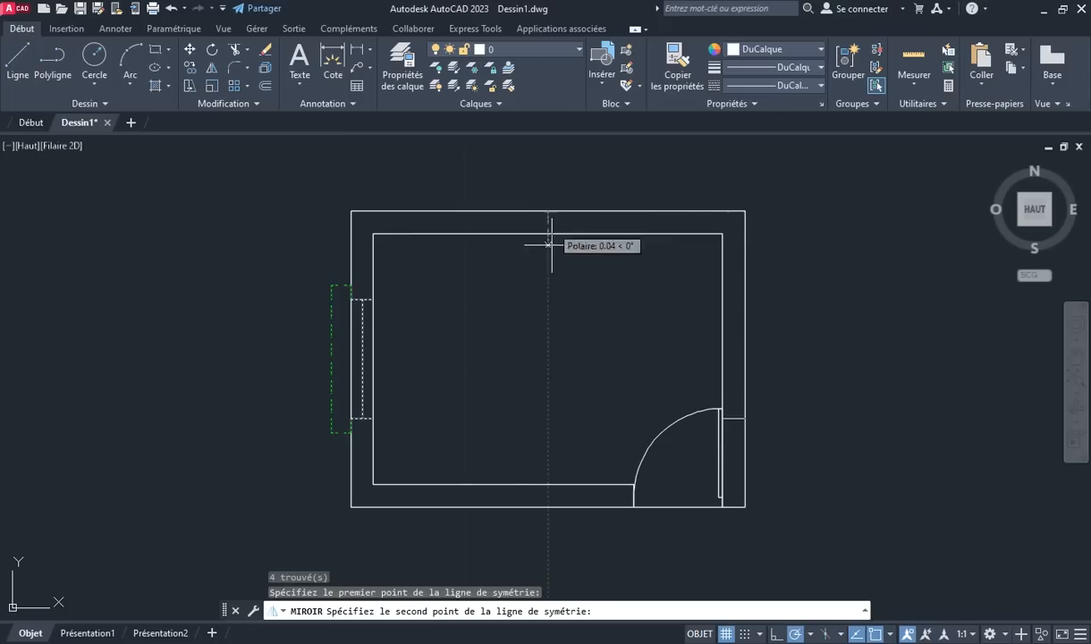
{"action": "left_click", "coordinate": [548, 488]}
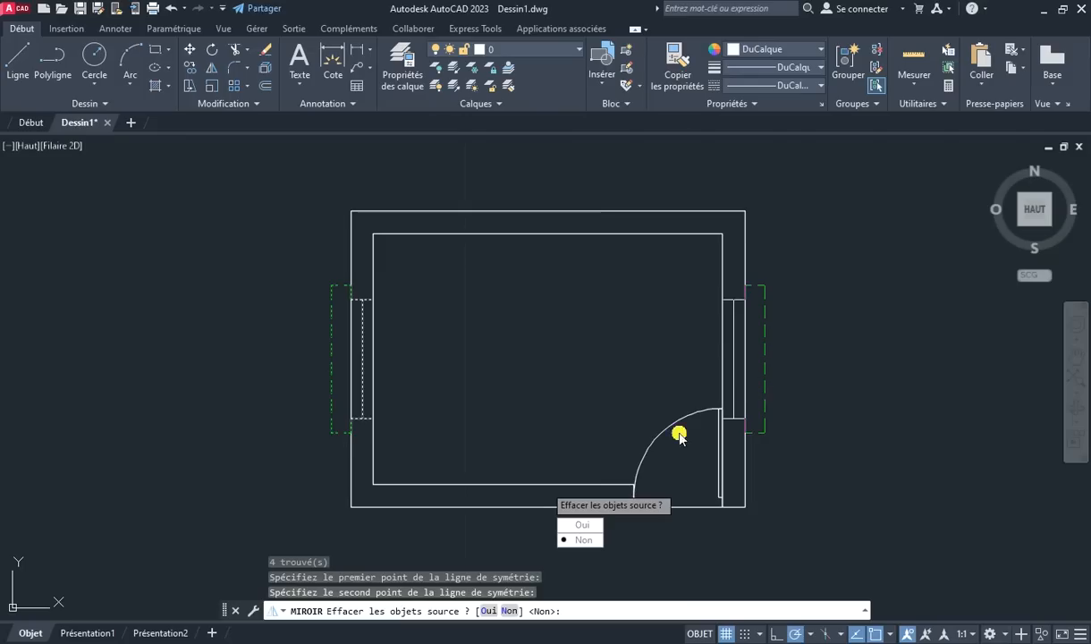
{"action": "left_click", "coordinate": [582, 539]}
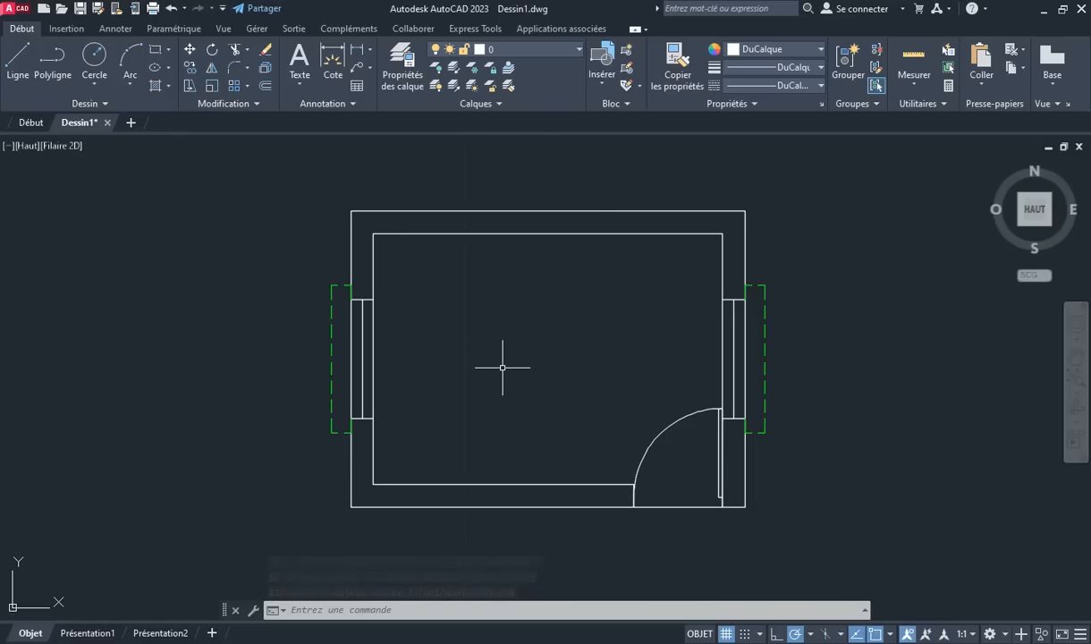
{"action": "type", "text": "T"}
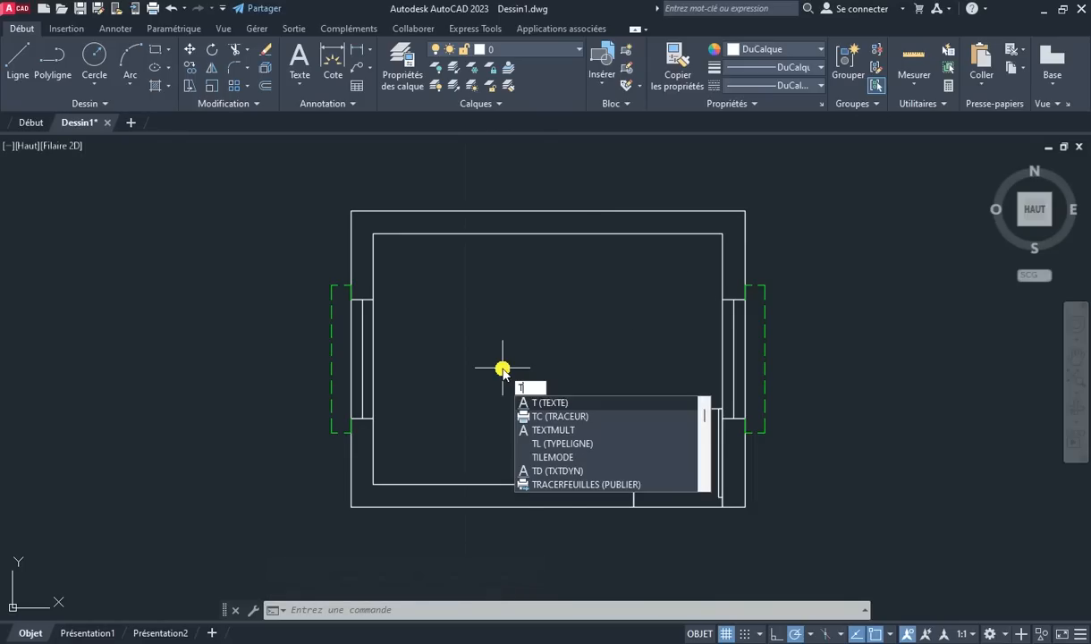
{"action": "key", "text": "Return"}
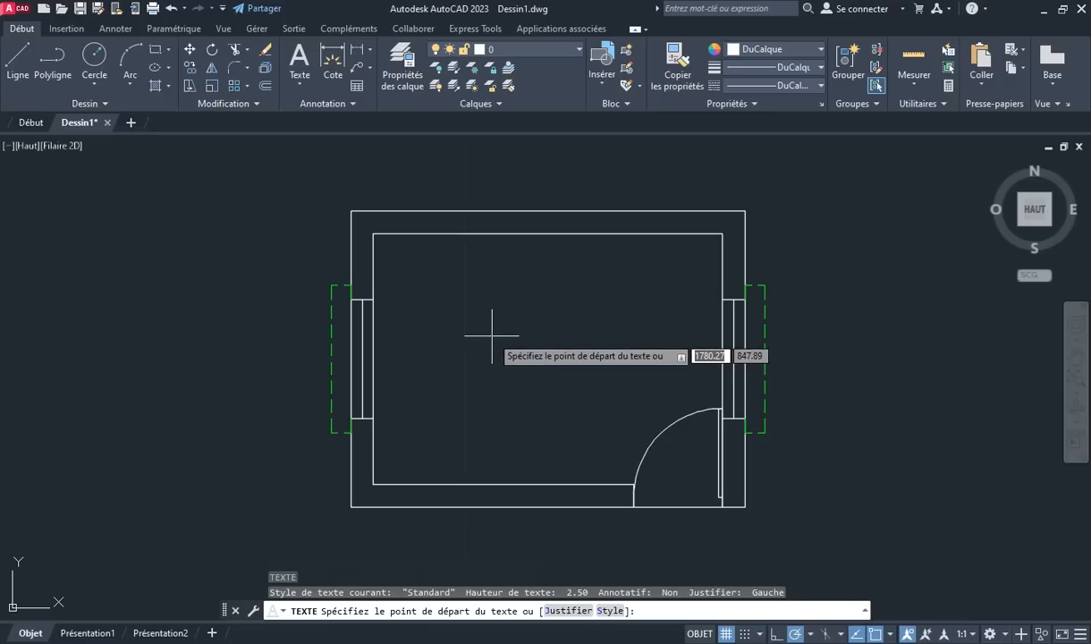
{"action": "left_click", "coordinate": [490, 336]}
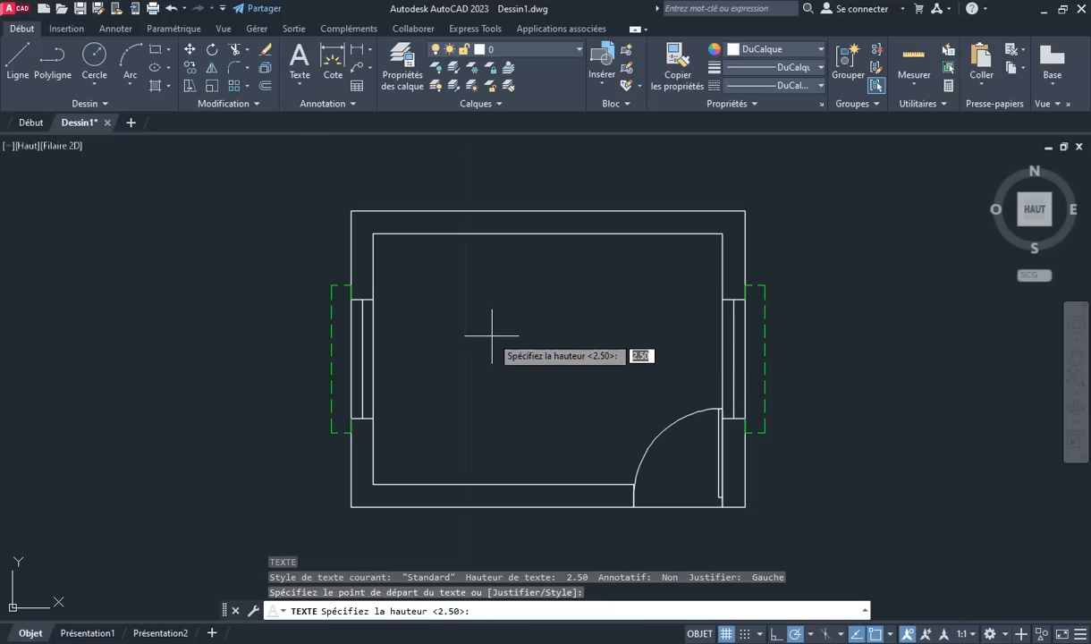
{"action": "key", "text": "Return"}
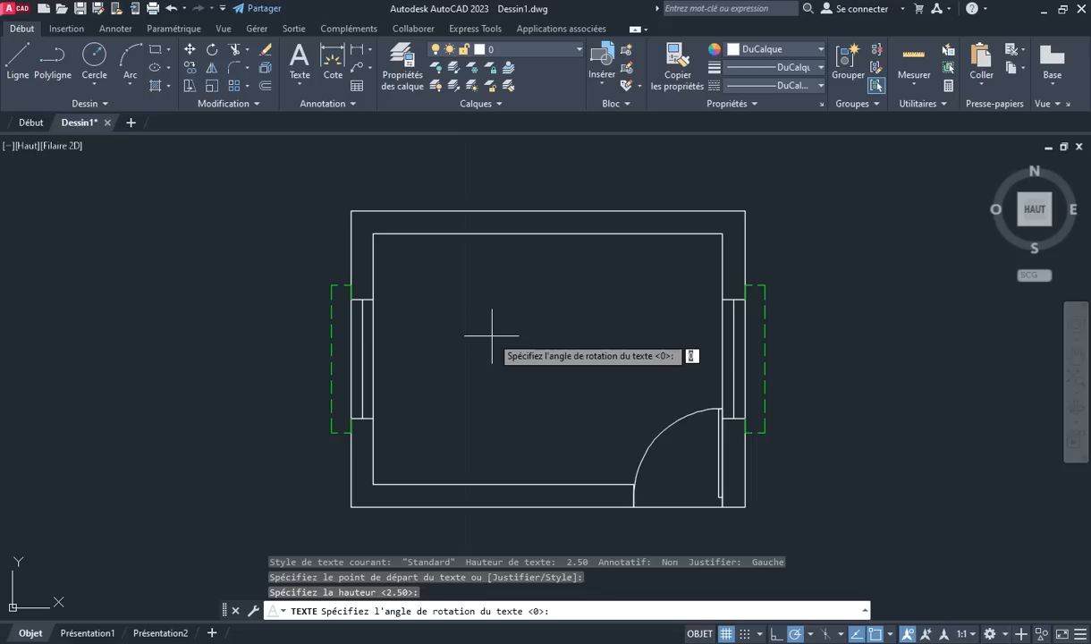
{"action": "key", "text": "Return"}
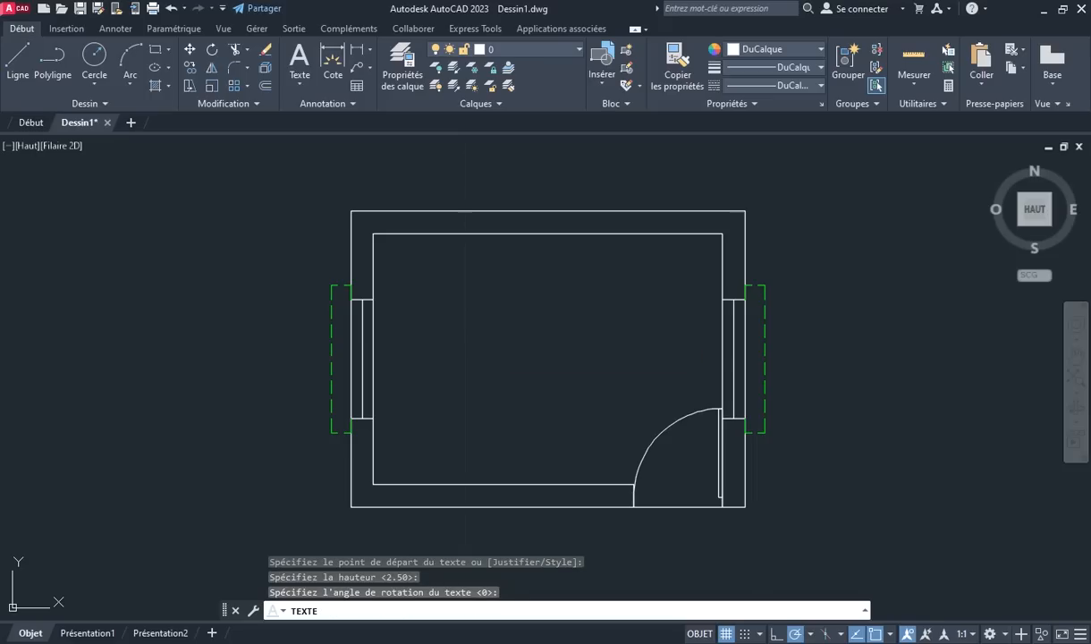
{"action": "left_click", "coordinate": [492, 336]}
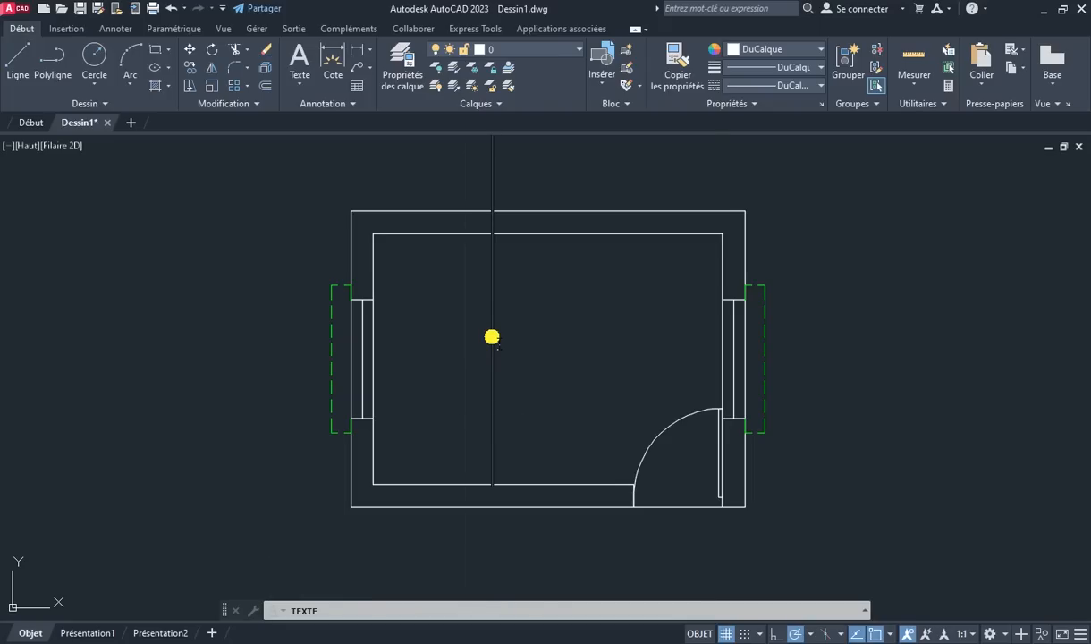
{"action": "type", "text": "Ch"}
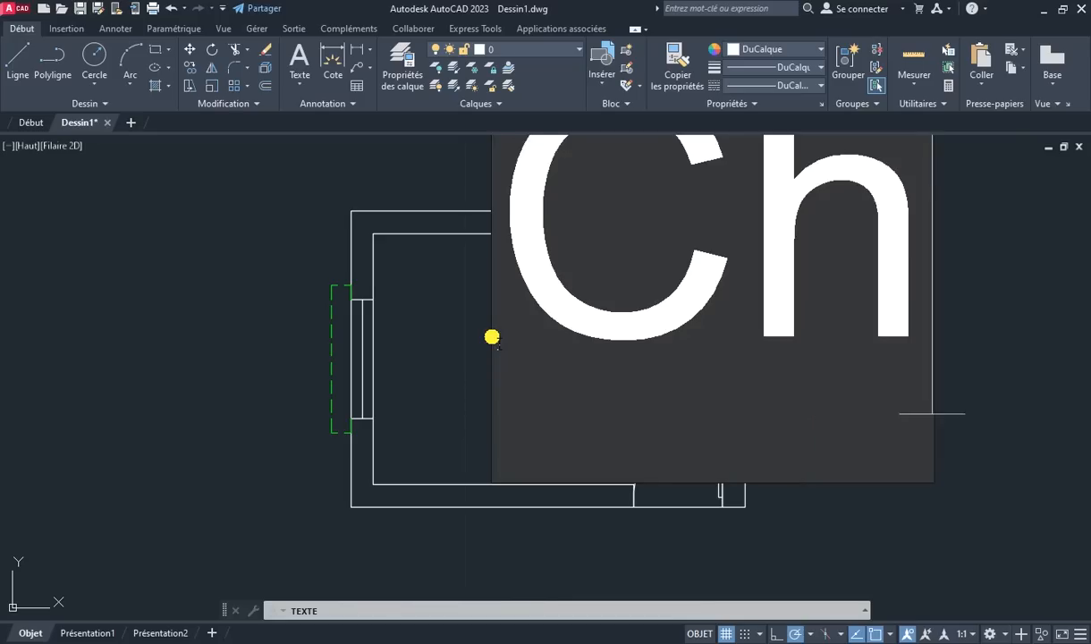
{"action": "type", "text": "ambre"}
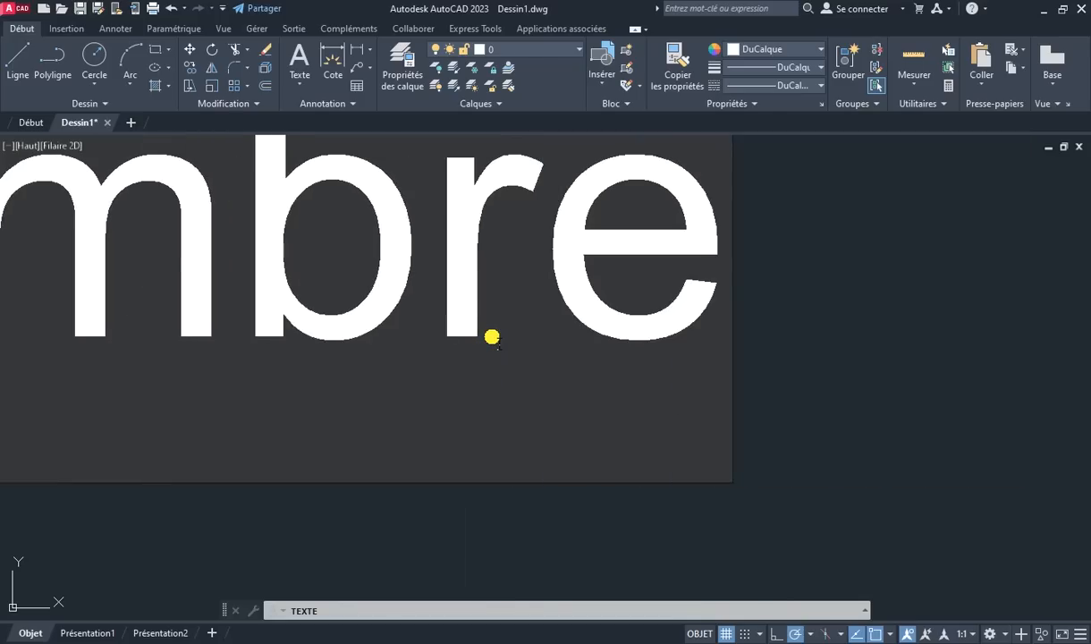
{"action": "double_click", "coordinate": [470, 272]}
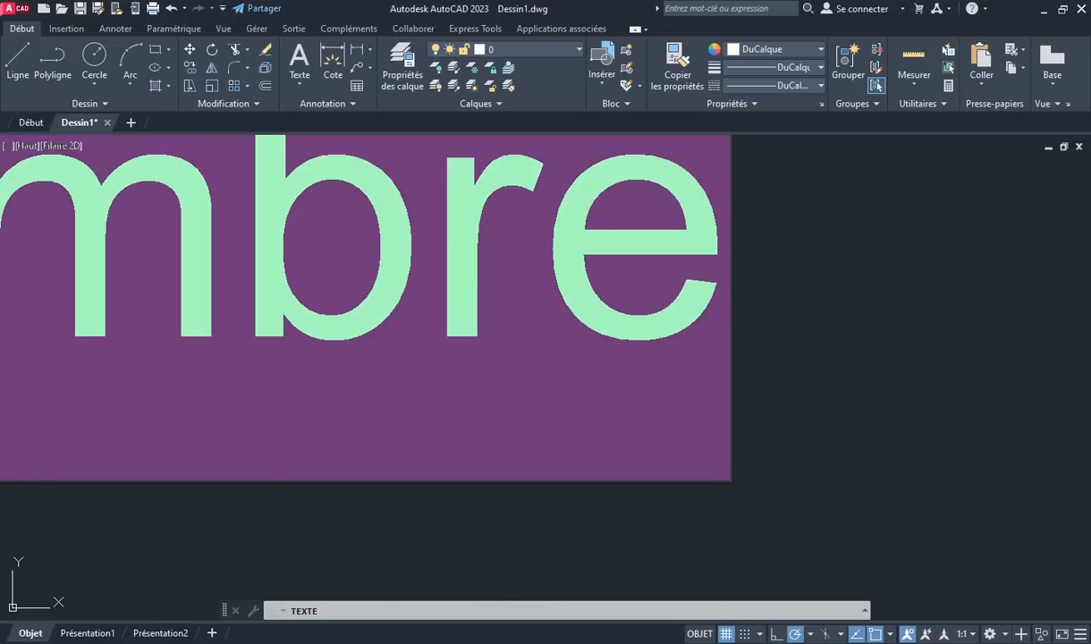
{"action": "key", "text": "Escape"}
Place a single-line text reading CH near the middle of the room, with height .5 and rotation 0
{"action": "scroll", "coordinate": [506, 287], "scroll_direction": "down", "scroll_amount": 5}
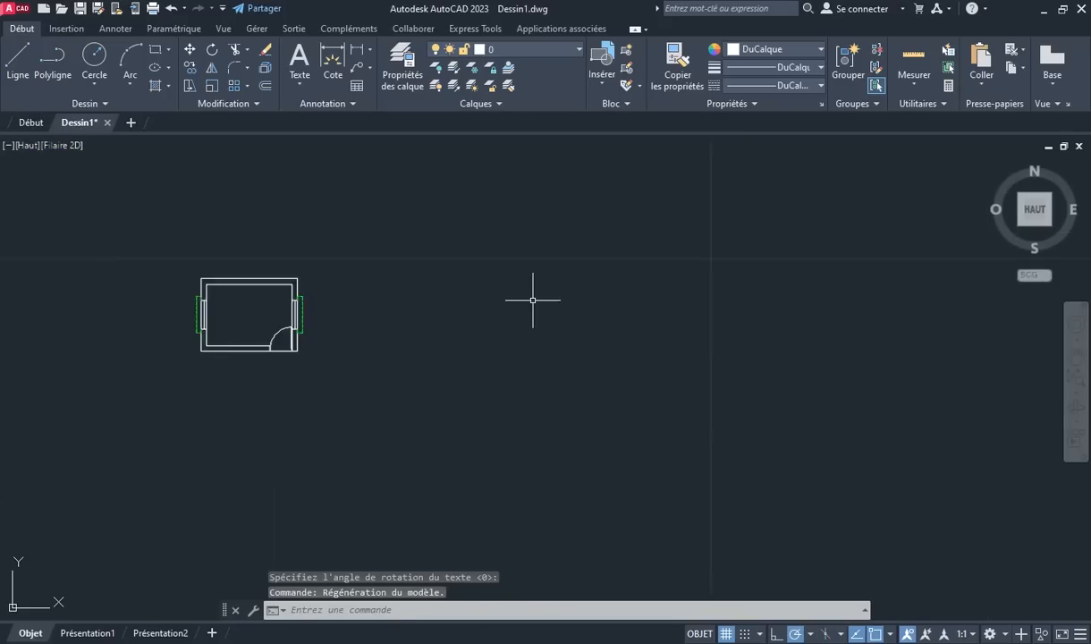
{"action": "scroll", "coordinate": [346, 303], "scroll_direction": "up", "scroll_amount": 8}
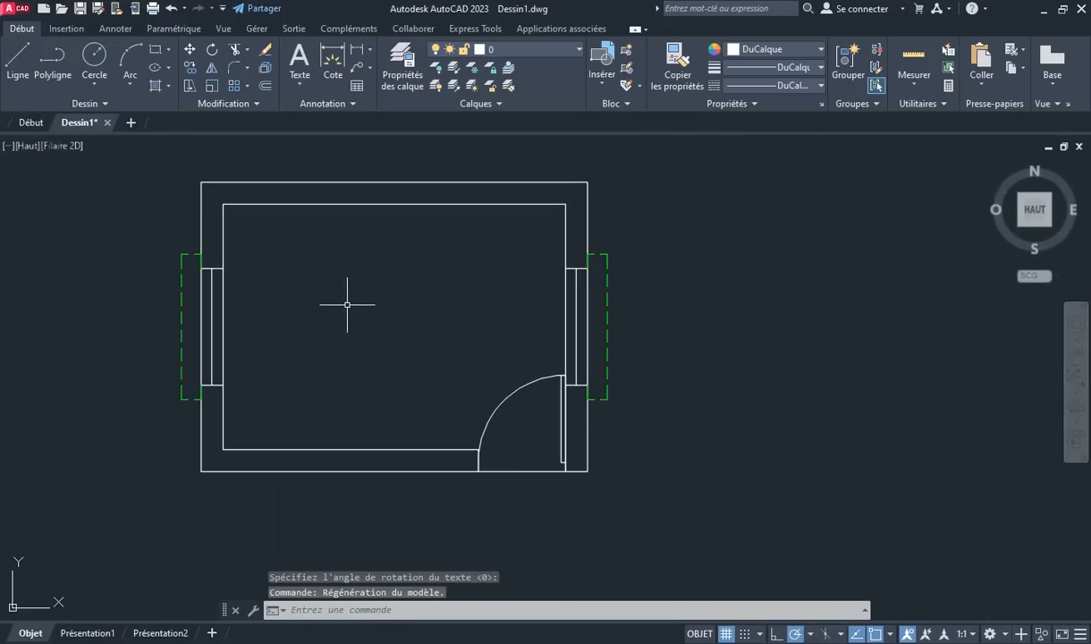
{"action": "middle_click_drag", "start_coordinate": [350, 305], "coordinate": [458, 345]}
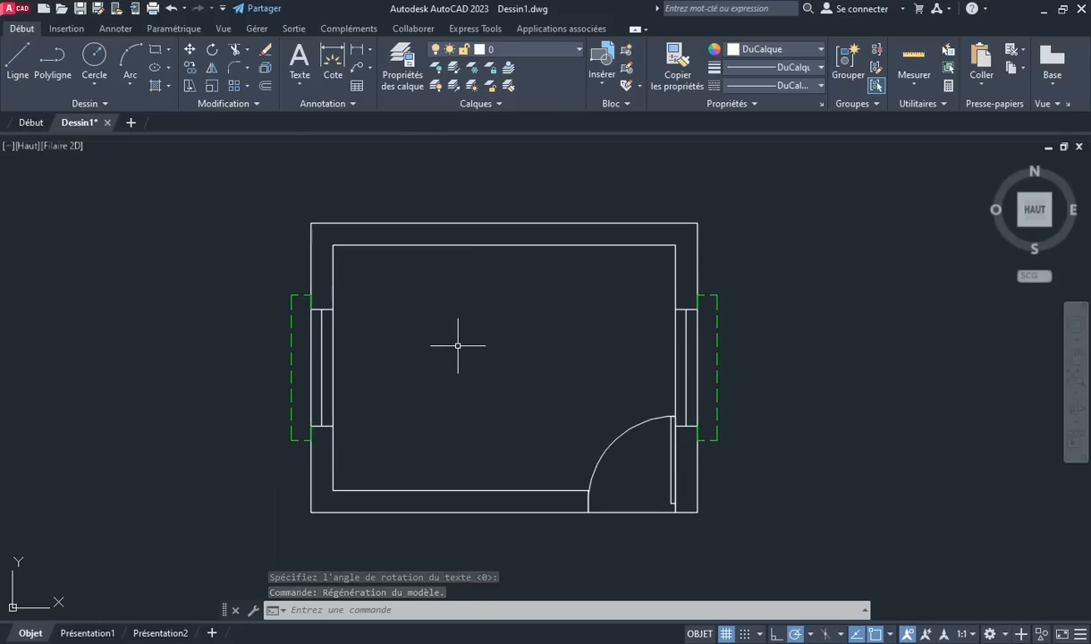
{"action": "type", "text": "T"}
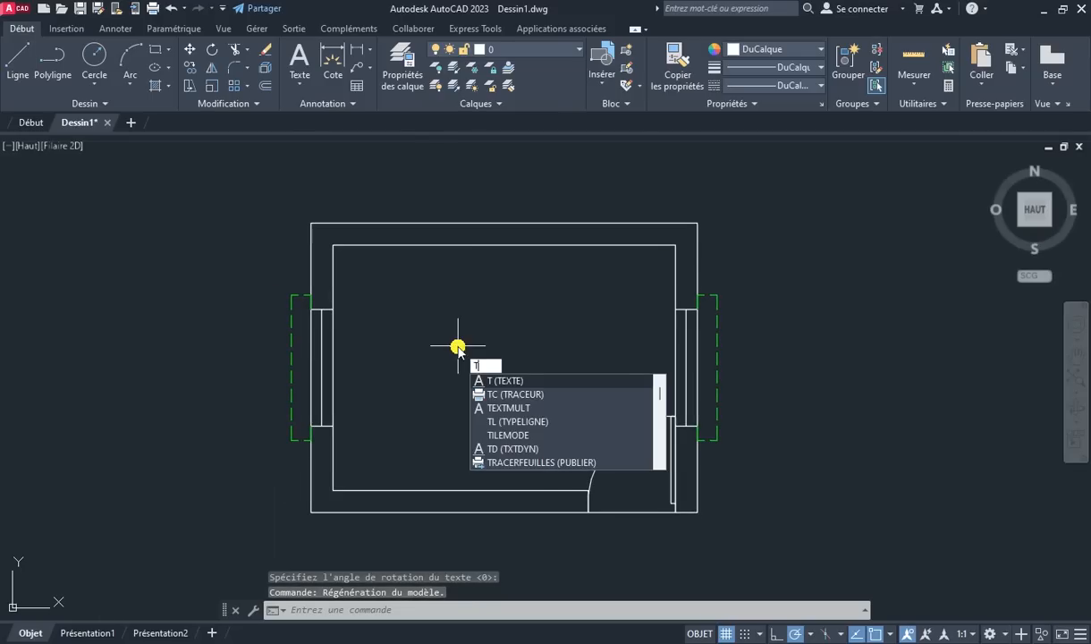
{"action": "key", "text": "Return"}
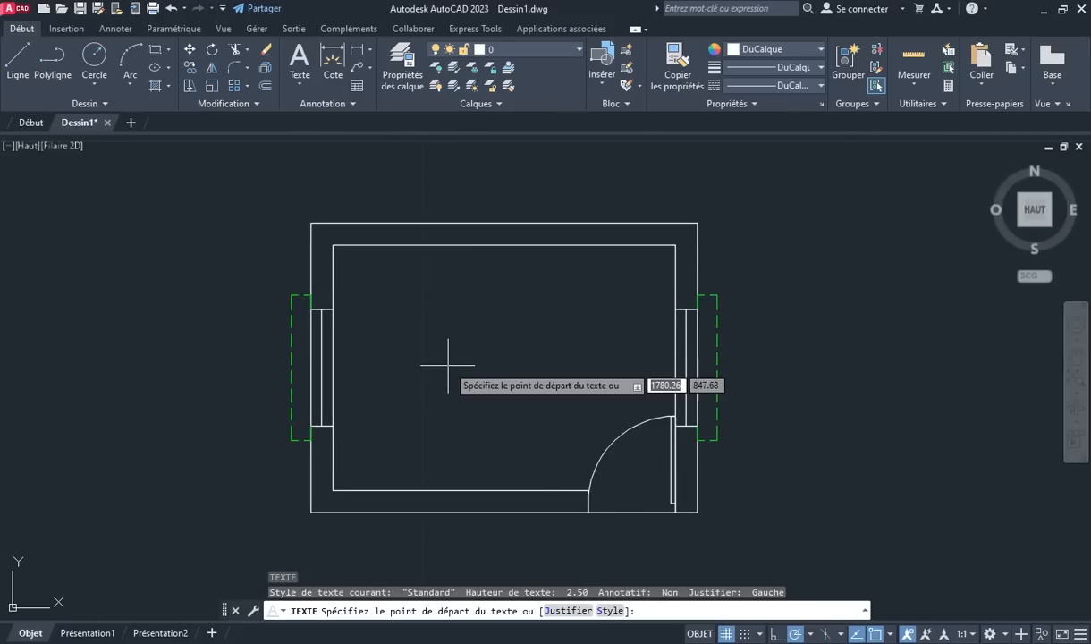
{"action": "left_click", "coordinate": [448, 365]}
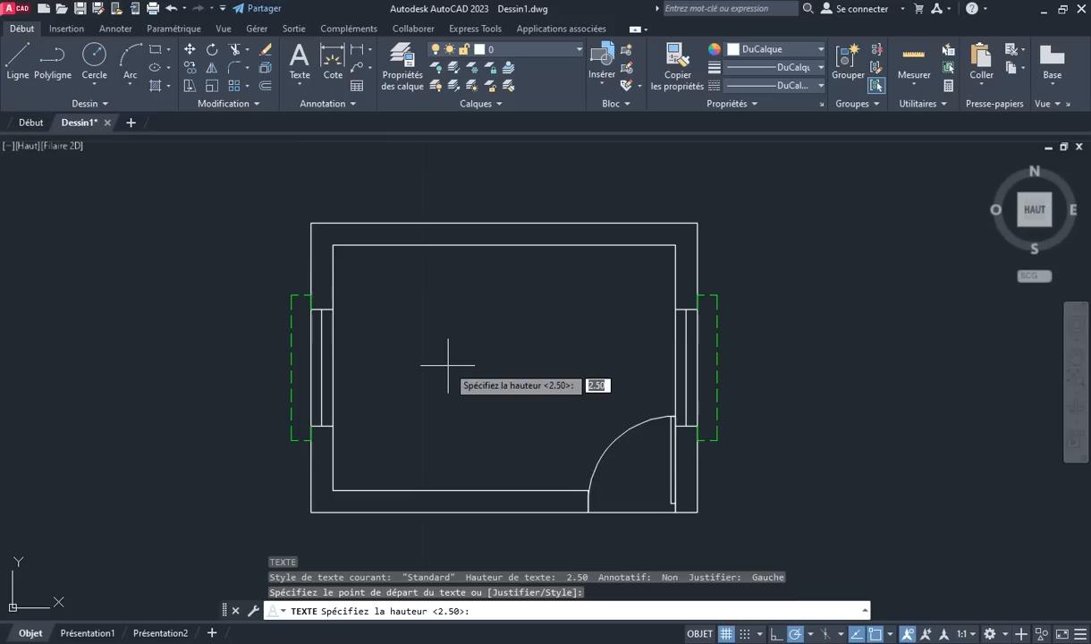
{"action": "type", "text": ".5"}
{"action": "key", "text": "Return"}
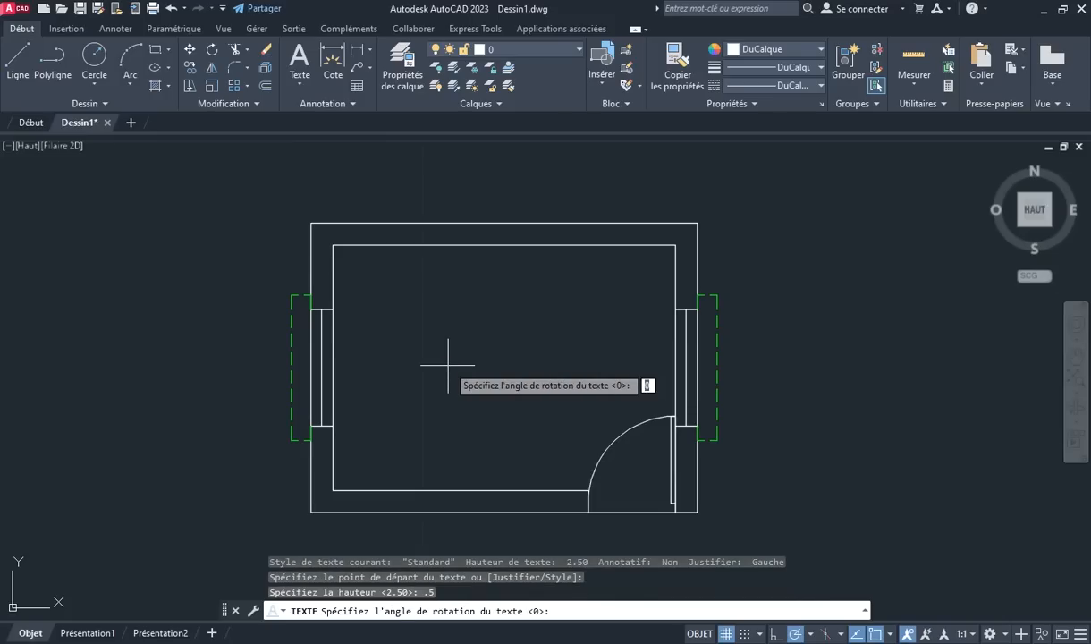
{"action": "key", "text": "Return"}
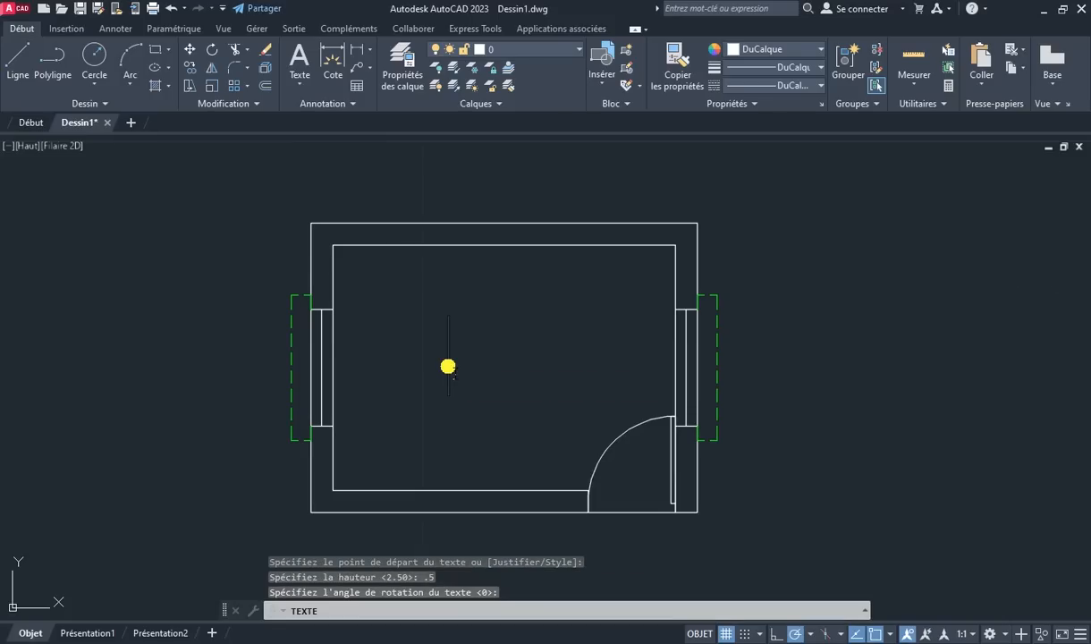
{"action": "type", "text": "C"}
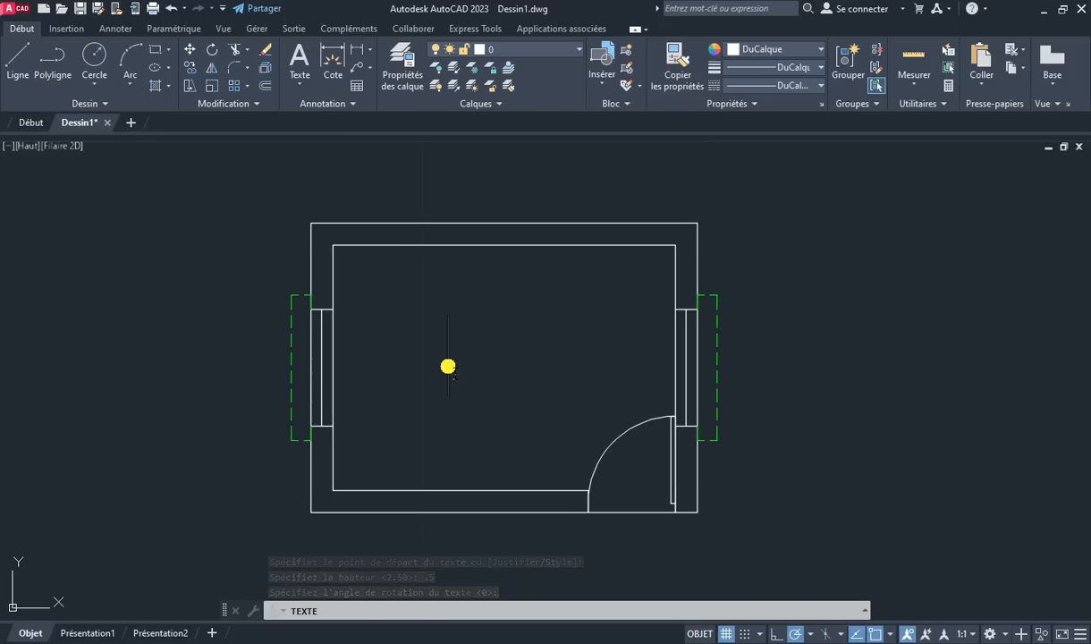
{"action": "type", "text": "CH"}
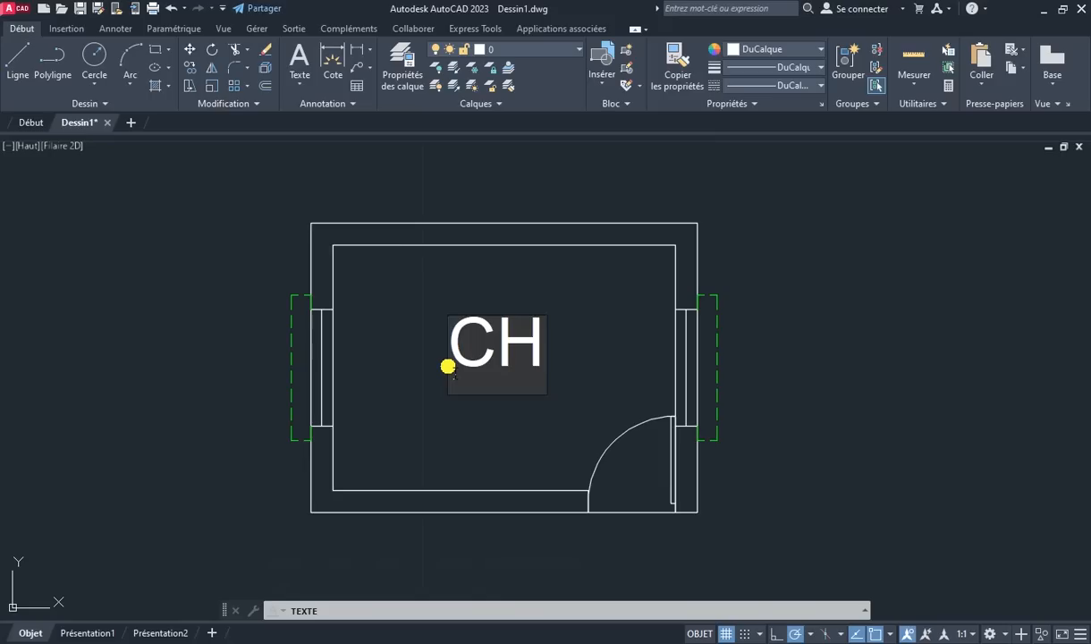
{"action": "key", "text": "Return"}
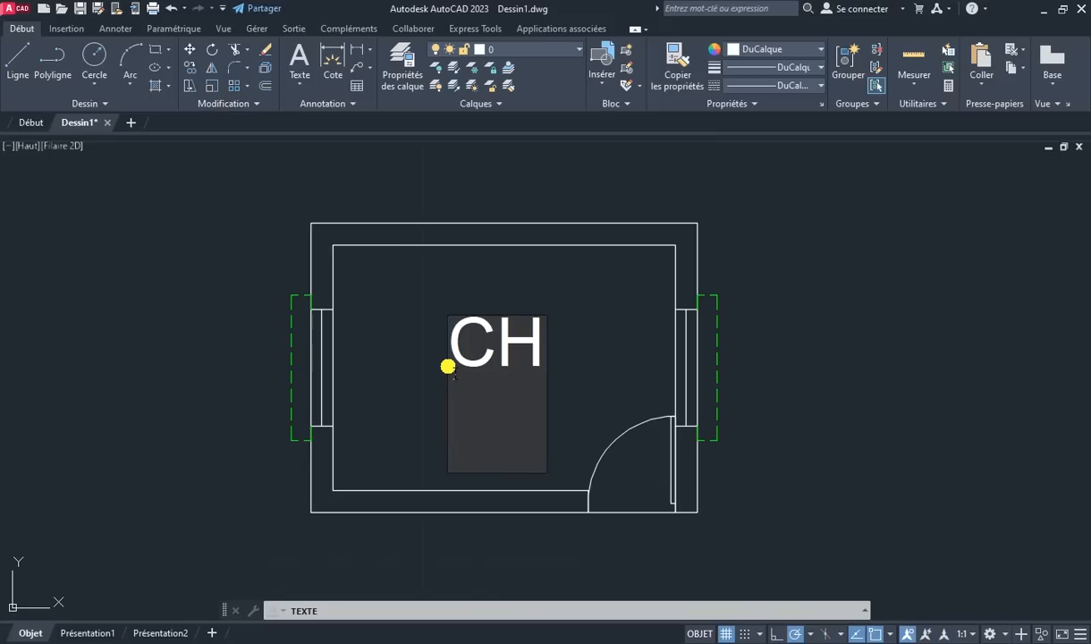
Add a second text line reading 4x3 m below CH and finish the text command
{"action": "type", "text": "4"}
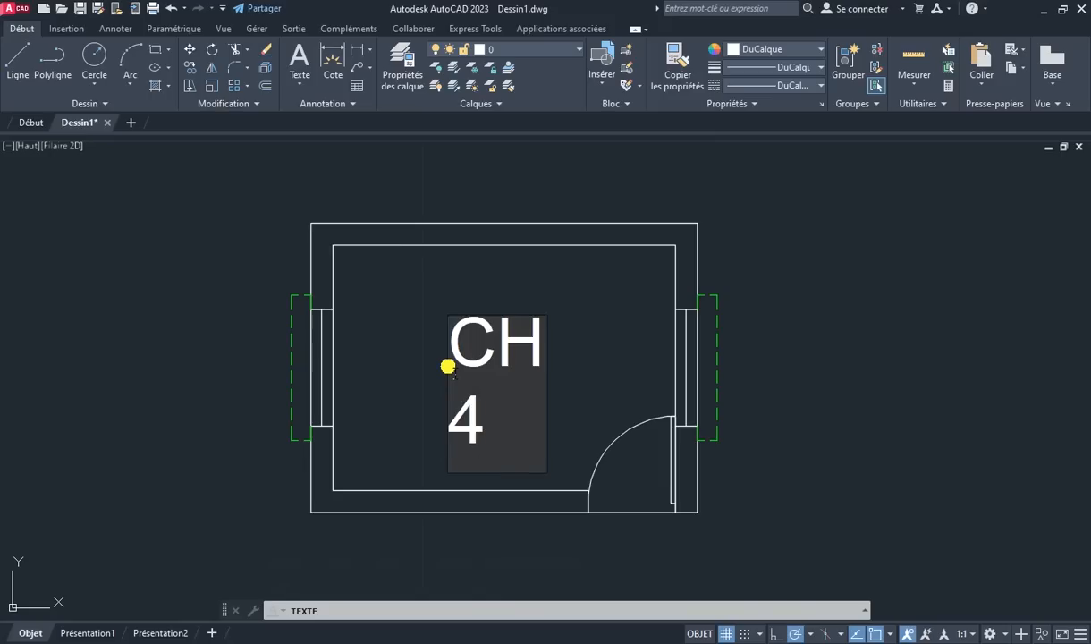
{"action": "type", "text": "X3"}
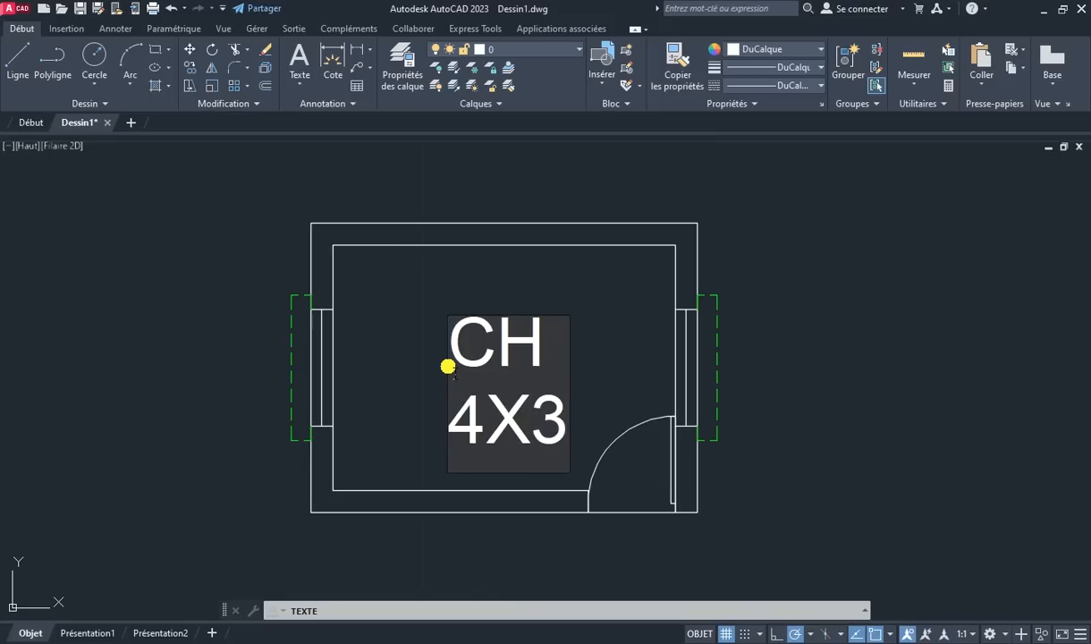
{"action": "type", "text": " M"}
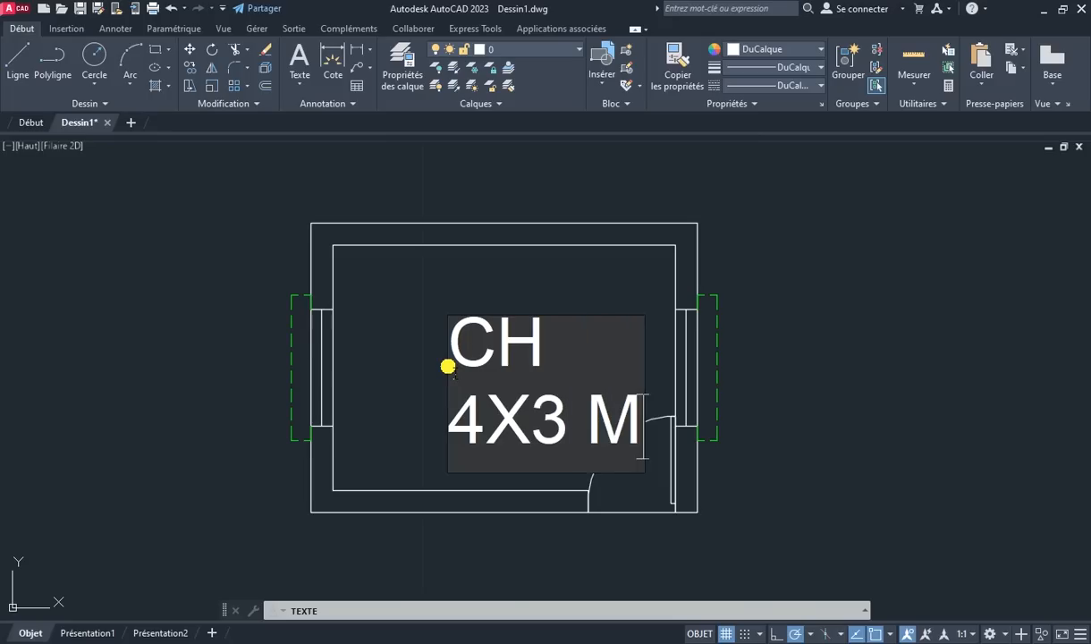
{"action": "key", "text": "BackSpace"}
{"action": "key", "text": "BackSpace"}
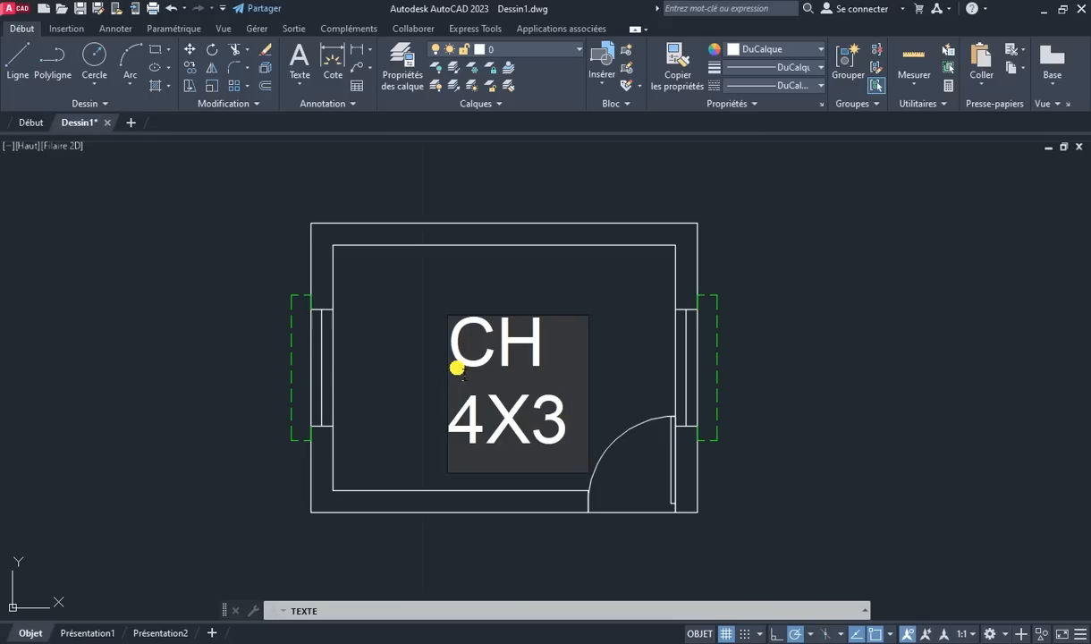
{"action": "type", "text": "m"}
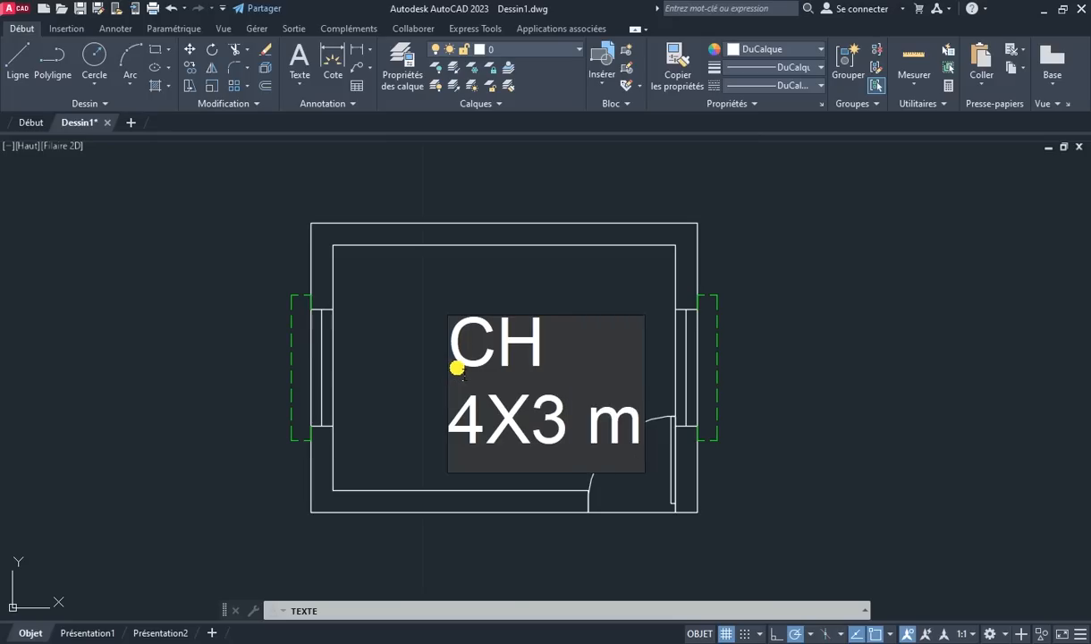
{"action": "key", "text": "Left"}
{"action": "key", "text": "Left"}
{"action": "key", "text": "Left"}
{"action": "key", "text": "BackSpace"}
{"action": "type", "text": "x"}
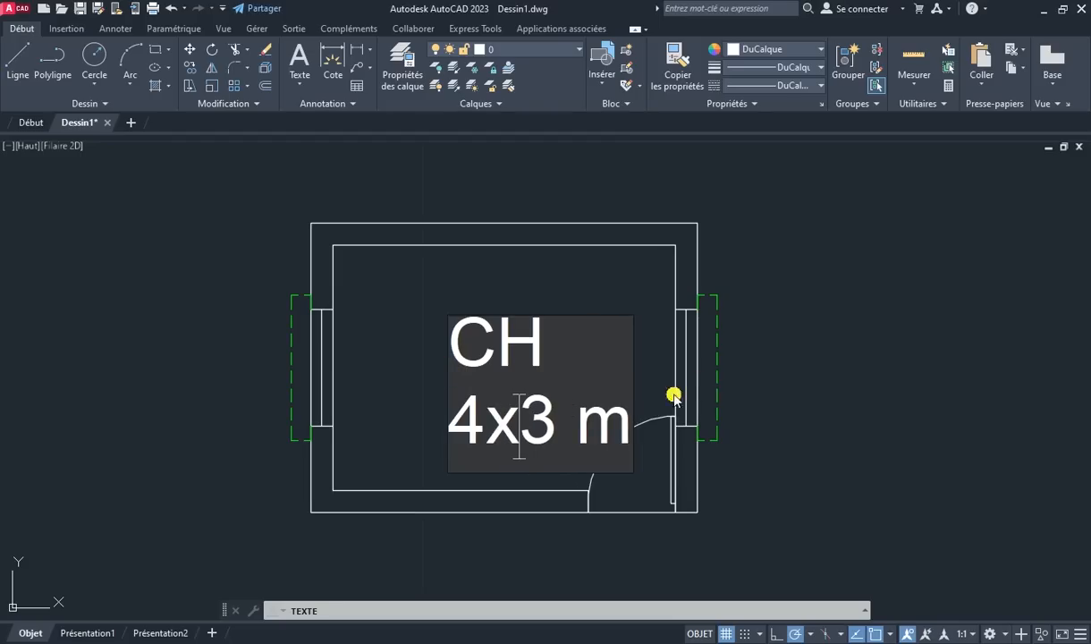
{"action": "left_click", "coordinate": [720, 533]}
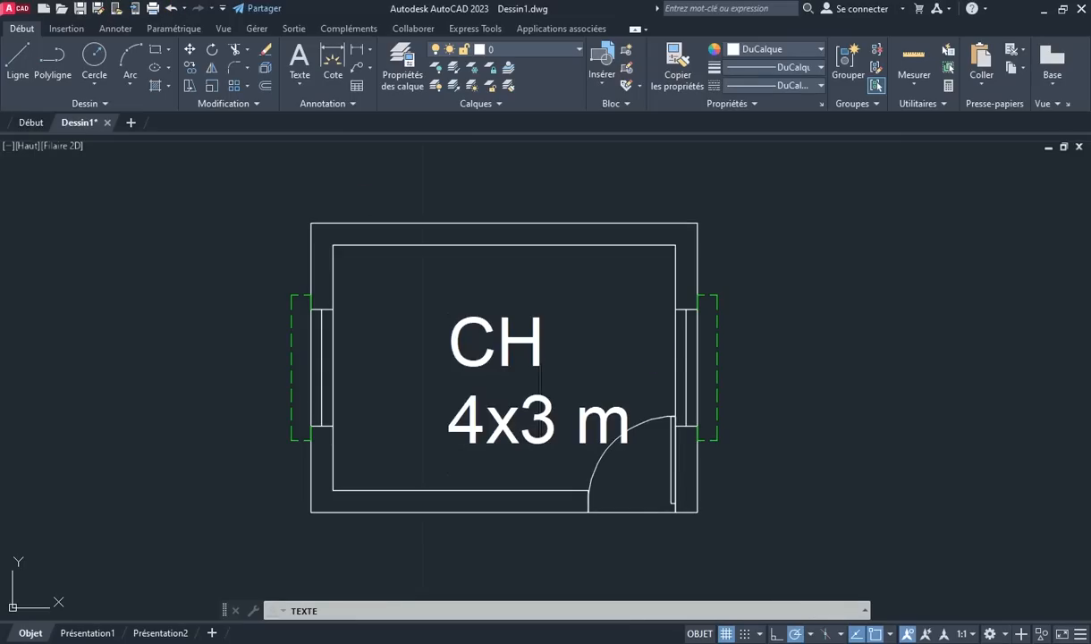
{"action": "left_click", "coordinate": [657, 358]}
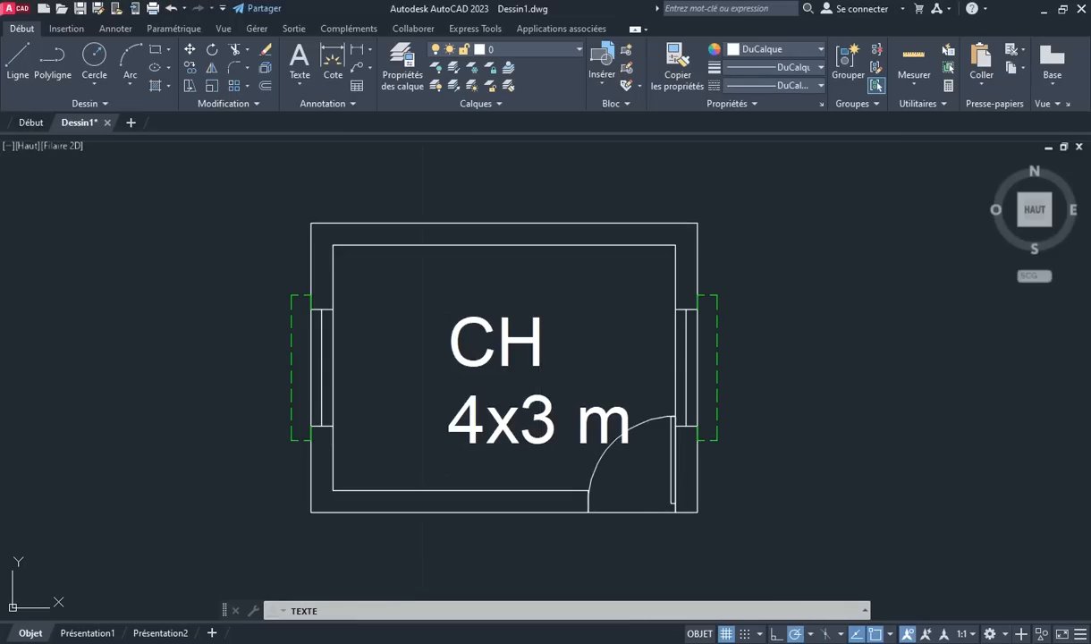
Set the height of both text lines, CH and 4x3 m, to 0.2
{"action": "left_click", "coordinate": [534, 351]}
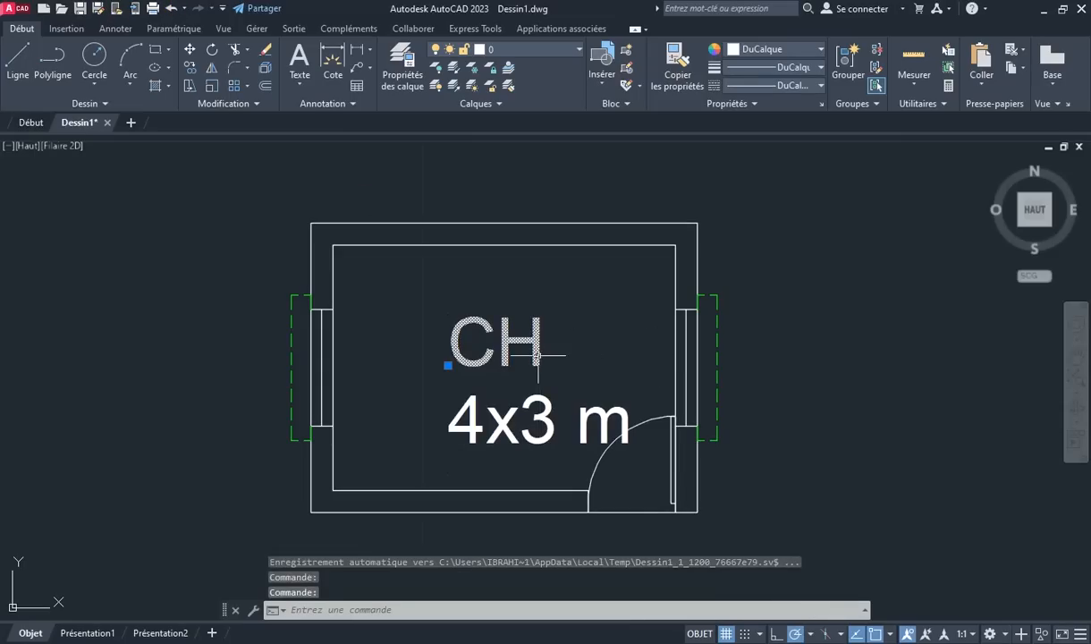
{"action": "left_click", "coordinate": [476, 429]}
{"action": "right_click", "coordinate": [476, 431]}
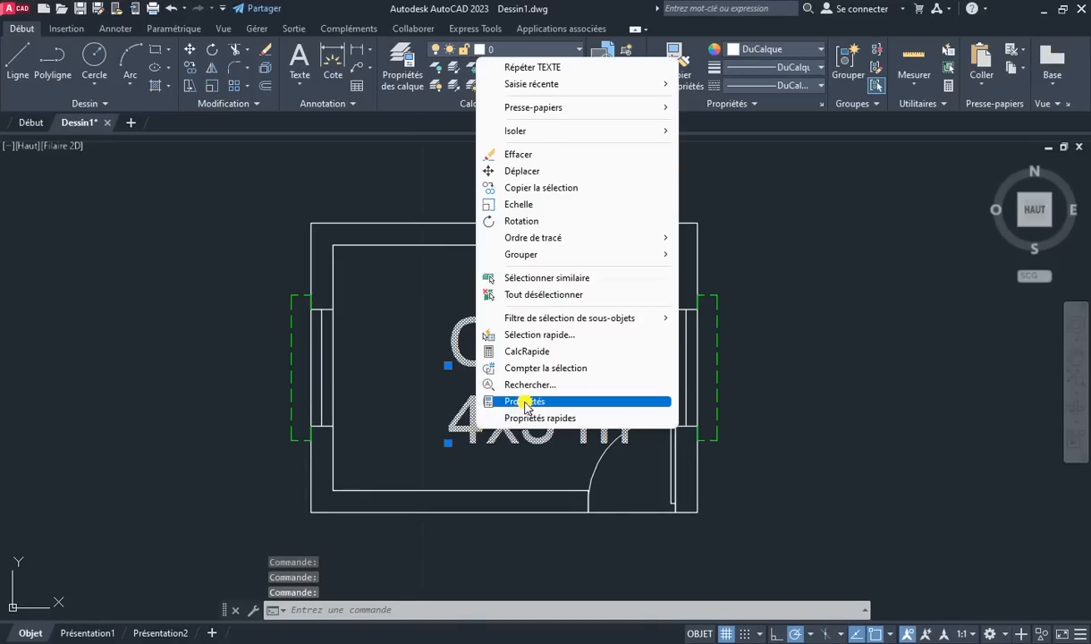
{"action": "left_click", "coordinate": [517, 402]}
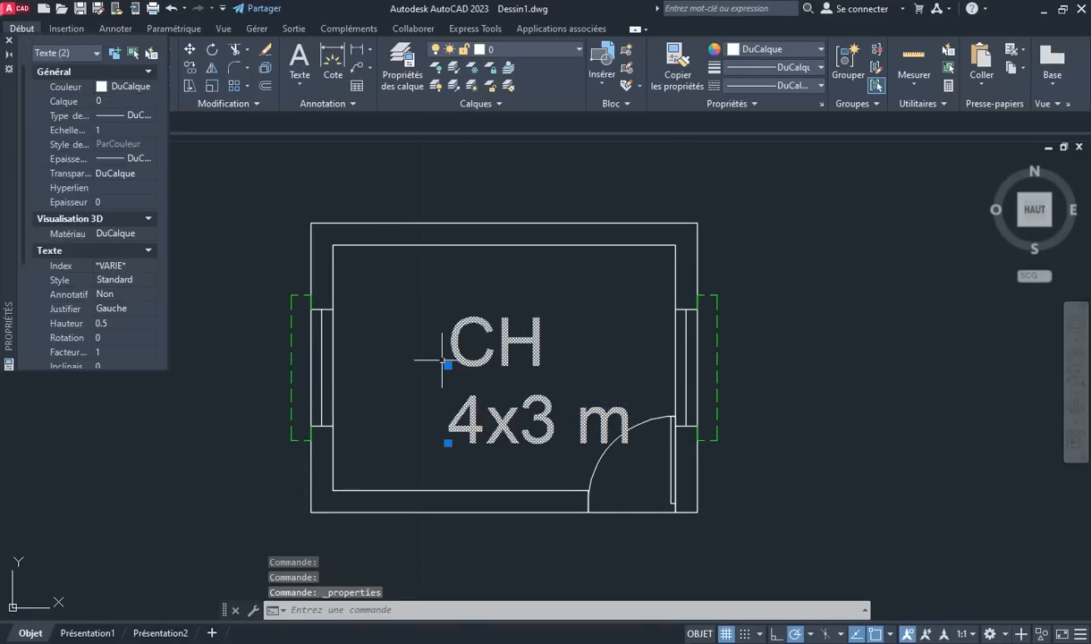
{"action": "left_click", "coordinate": [115, 325]}
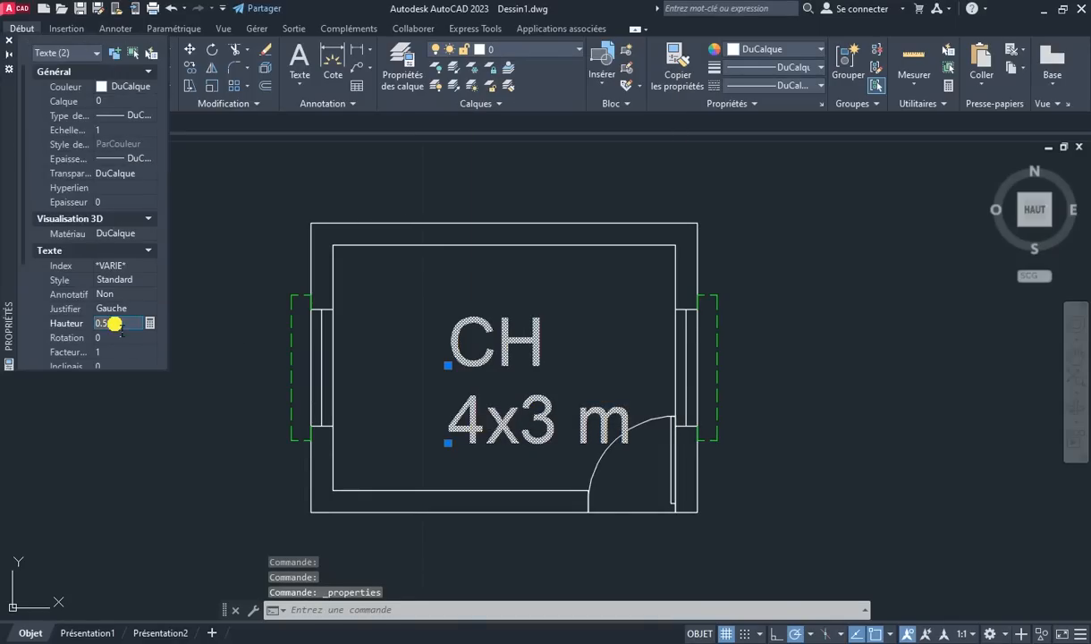
{"action": "type", "text": "0.2"}
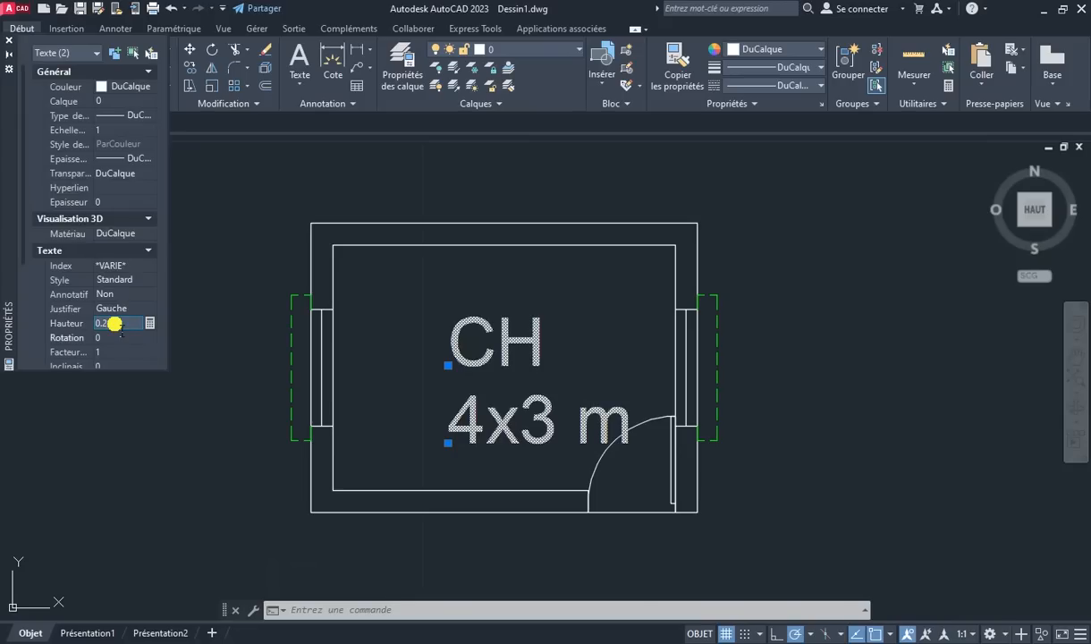
{"action": "key", "text": "Return"}
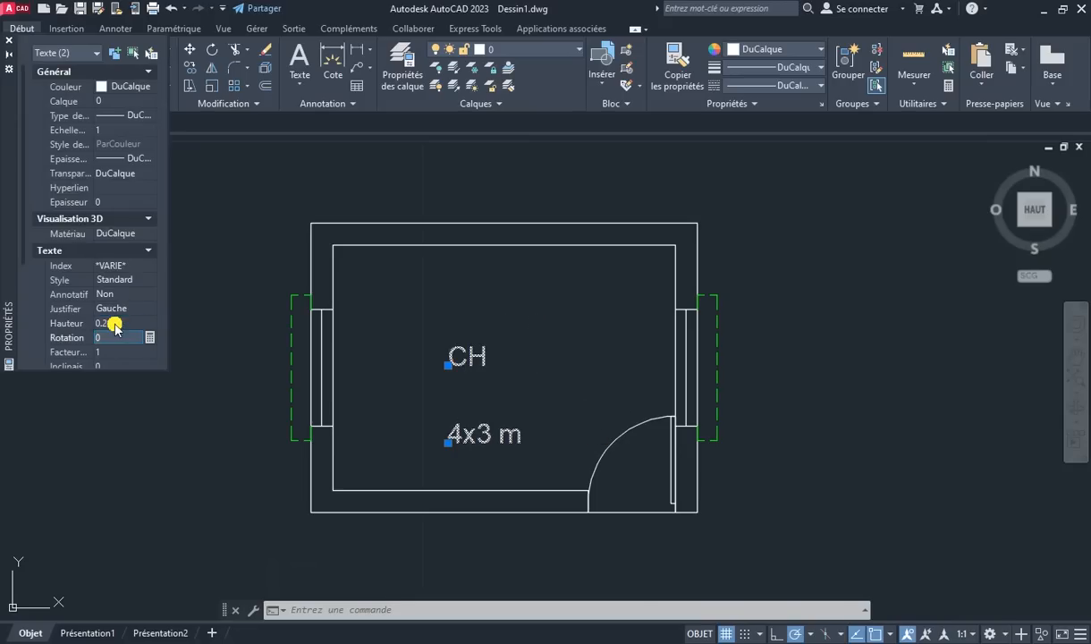
Place the CH text just above 4x3 m, and move both lines up together to the middle of the room
{"action": "left_click", "coordinate": [448, 365]}
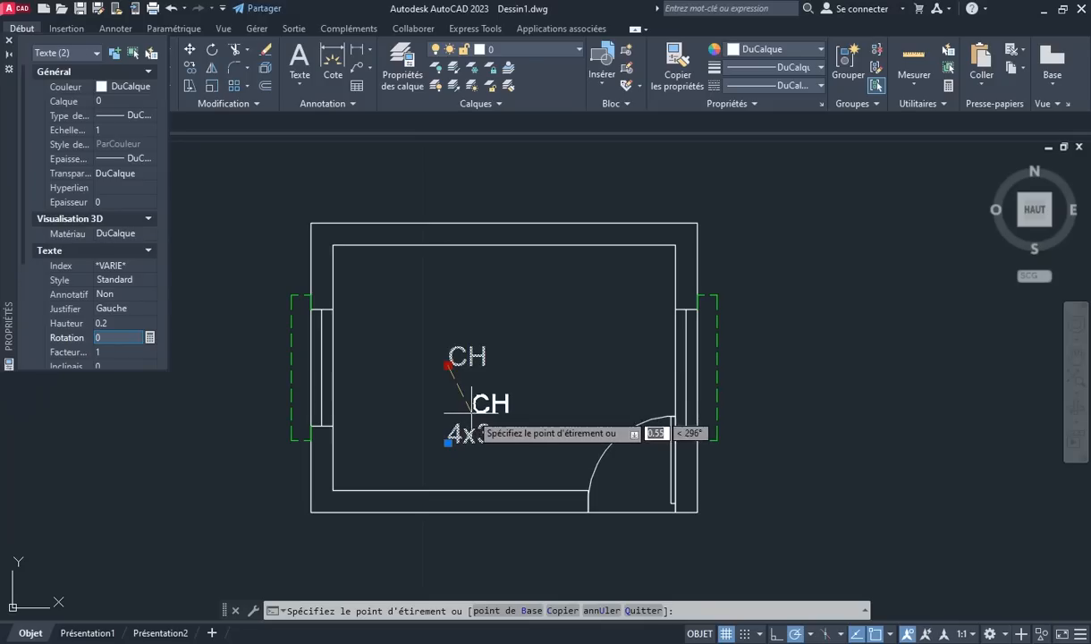
{"action": "left_click", "coordinate": [469, 412]}
{"action": "left_click", "coordinate": [412, 355]}
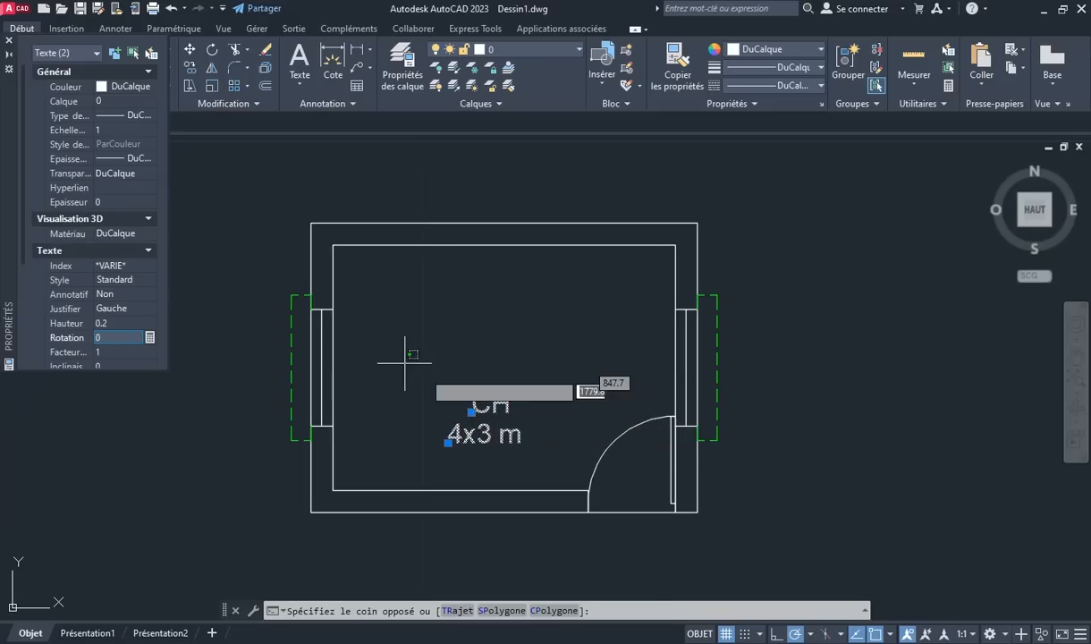
{"action": "left_click", "coordinate": [558, 450]}
{"action": "left_click", "coordinate": [202, 51]}
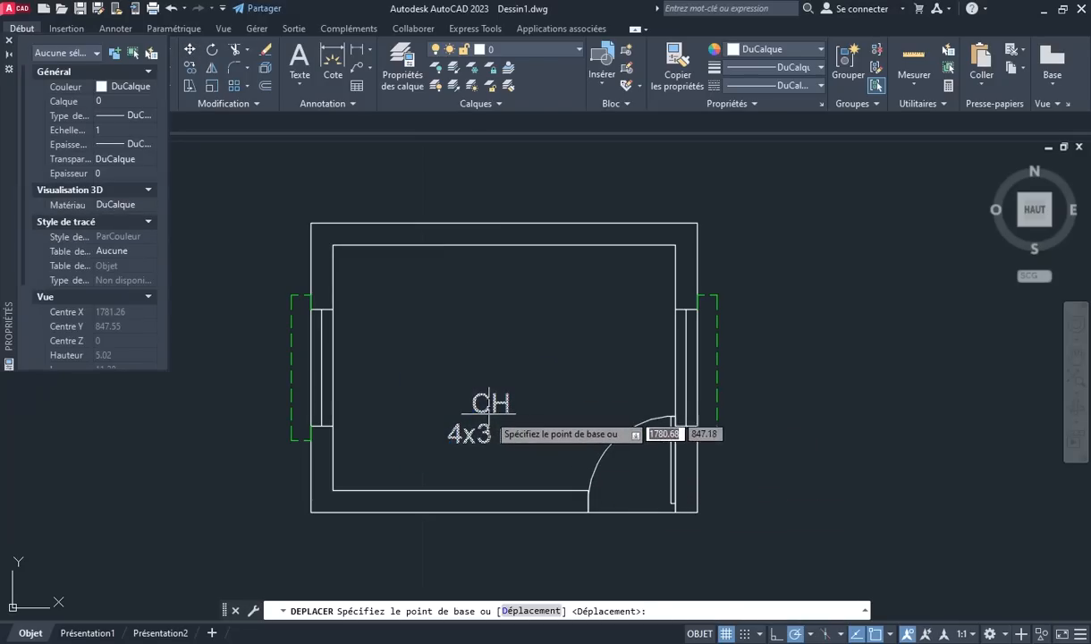
{"action": "left_click", "coordinate": [492, 422]}
{"action": "left_click", "coordinate": [493, 375]}
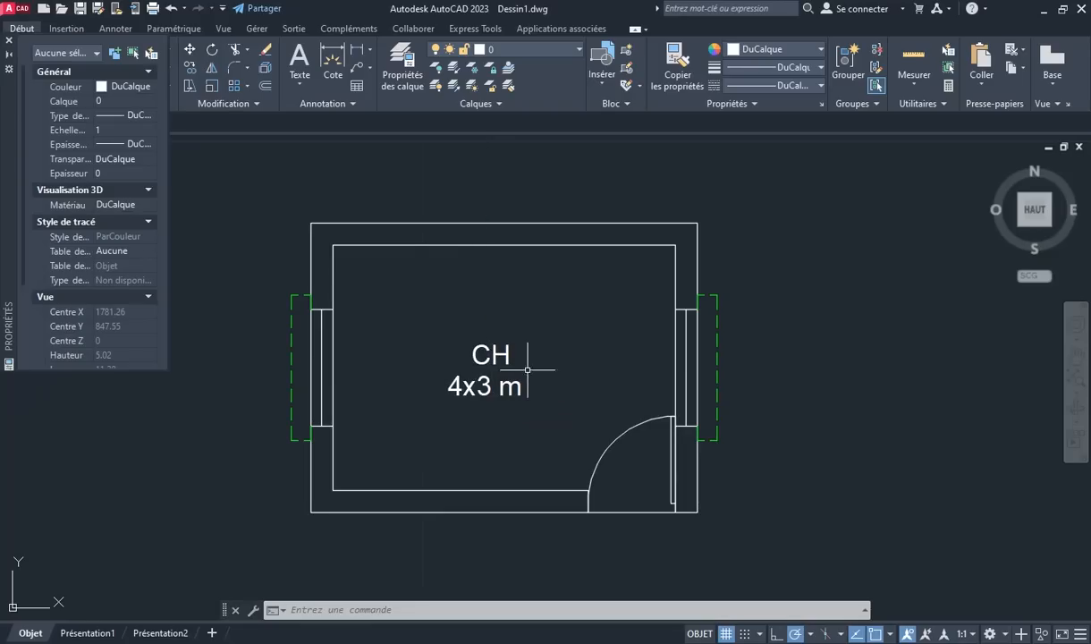
{"action": "left_click", "coordinate": [11, 43]}
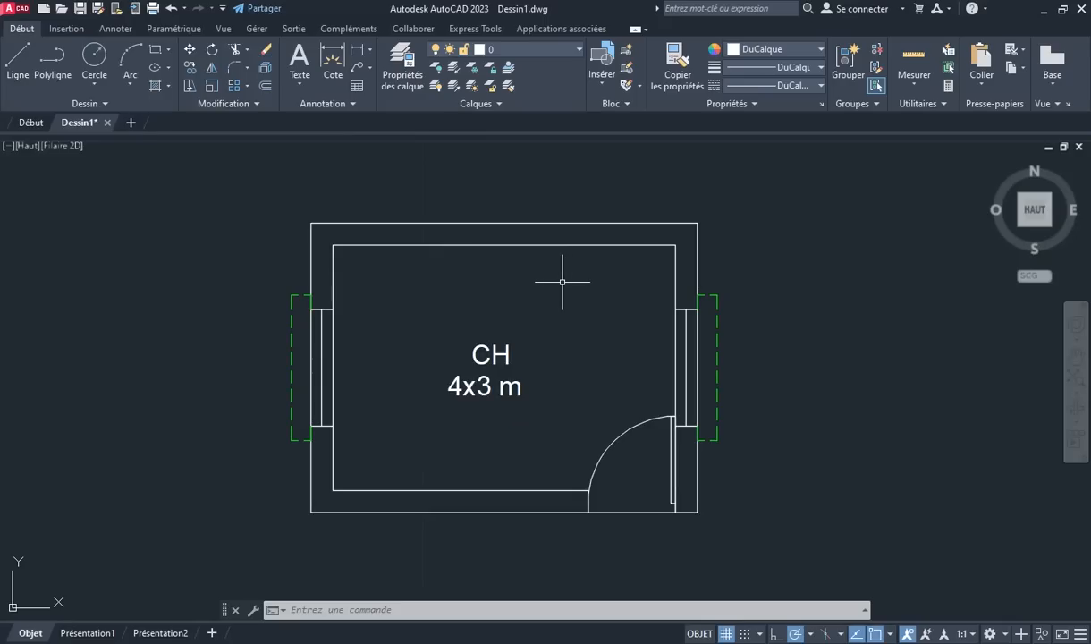
Hatch the three wall regions around the room with a solid green (Vert) fill
{"action": "type", "text": "H"}
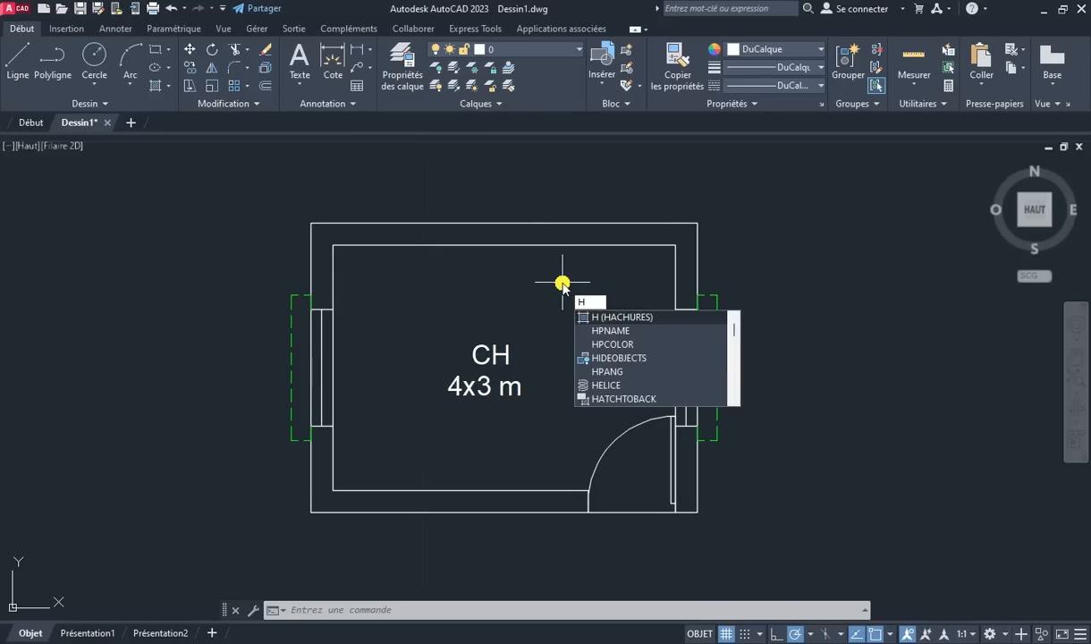
{"action": "key", "text": "Return"}
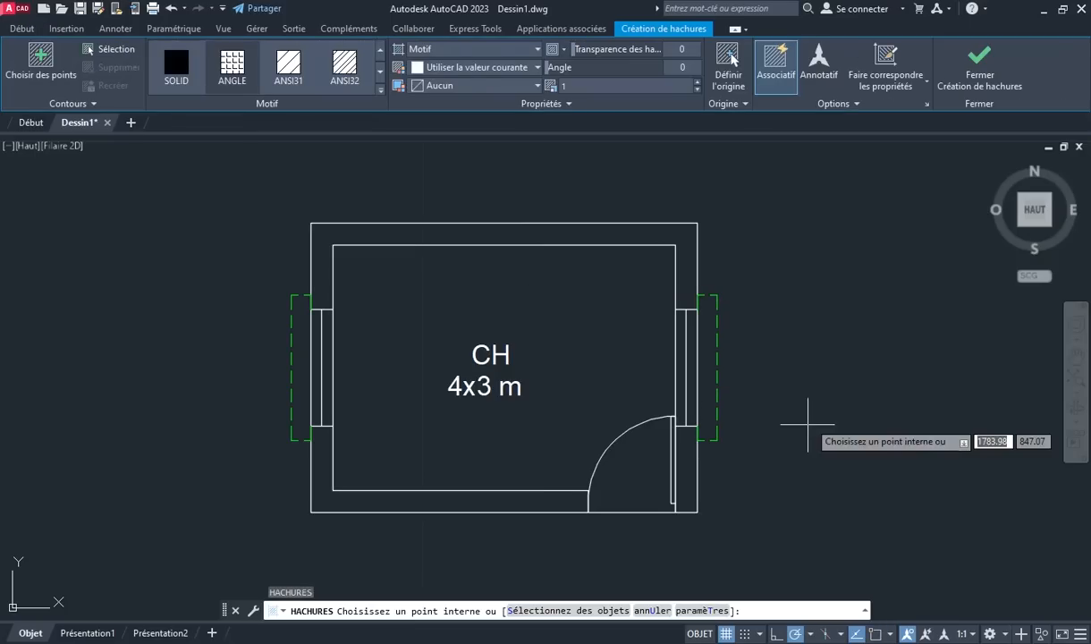
{"action": "left_click", "coordinate": [440, 54]}
{"action": "left_click", "coordinate": [444, 67]}
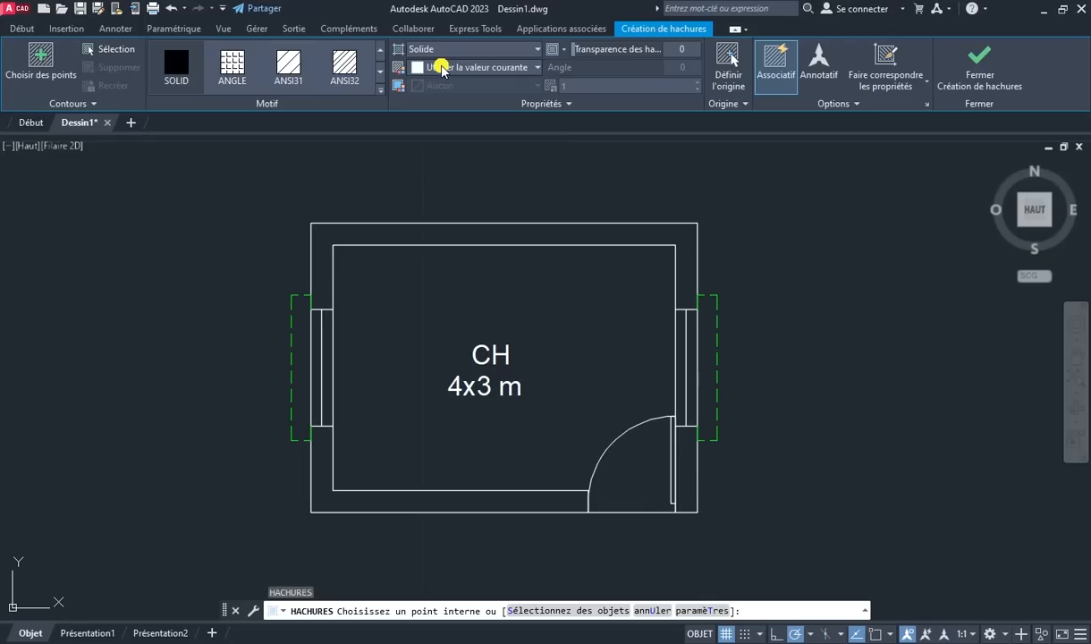
{"action": "left_click", "coordinate": [435, 68]}
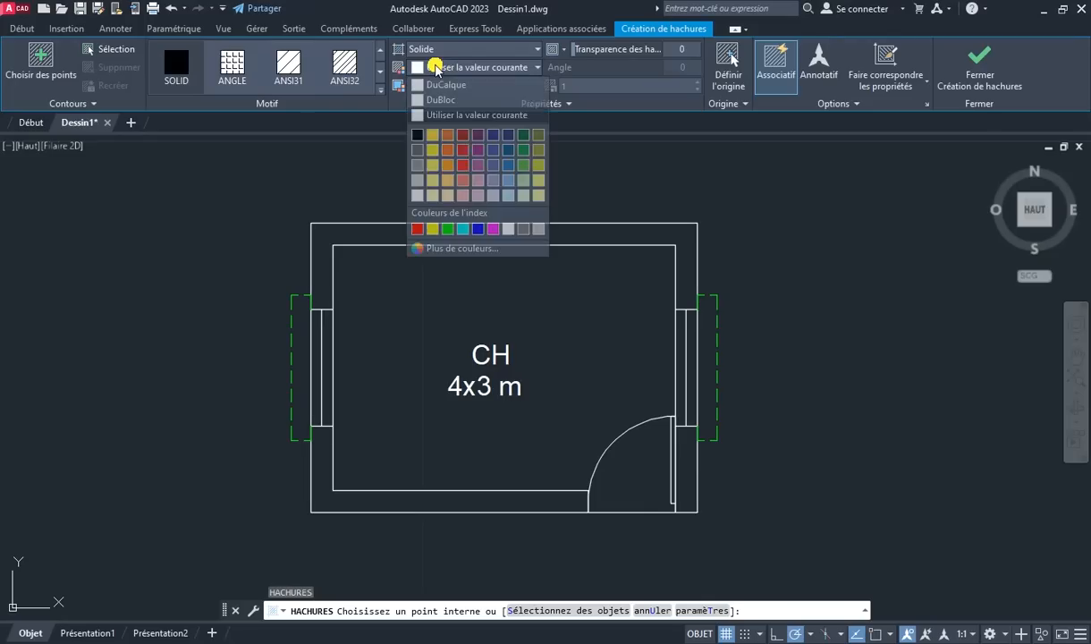
{"action": "left_click", "coordinate": [450, 230]}
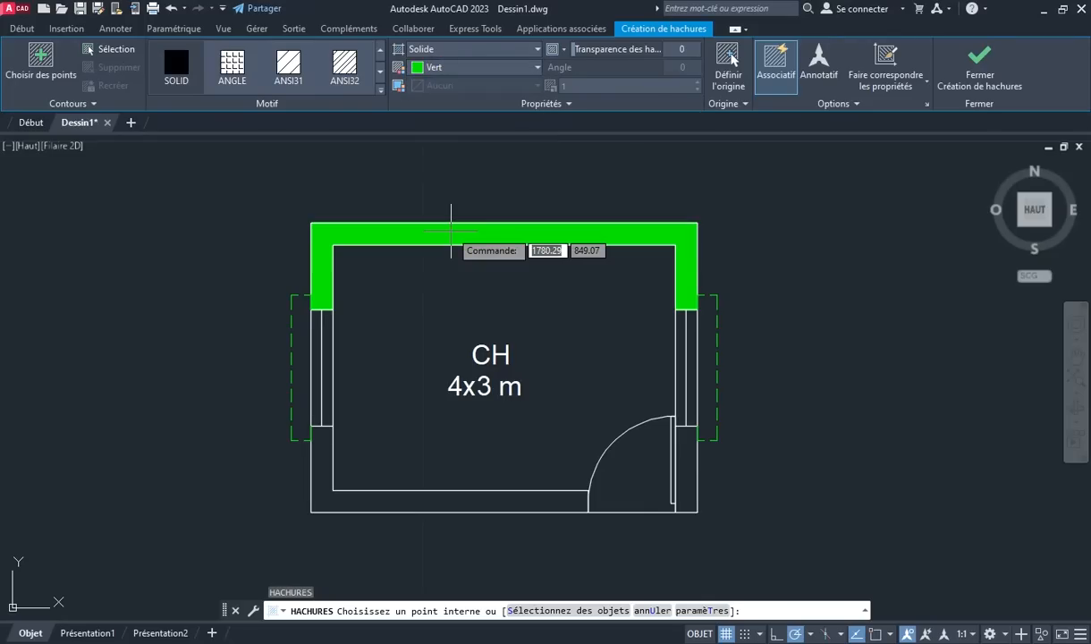
{"action": "left_click", "coordinate": [451, 230]}
{"action": "left_click", "coordinate": [439, 500]}
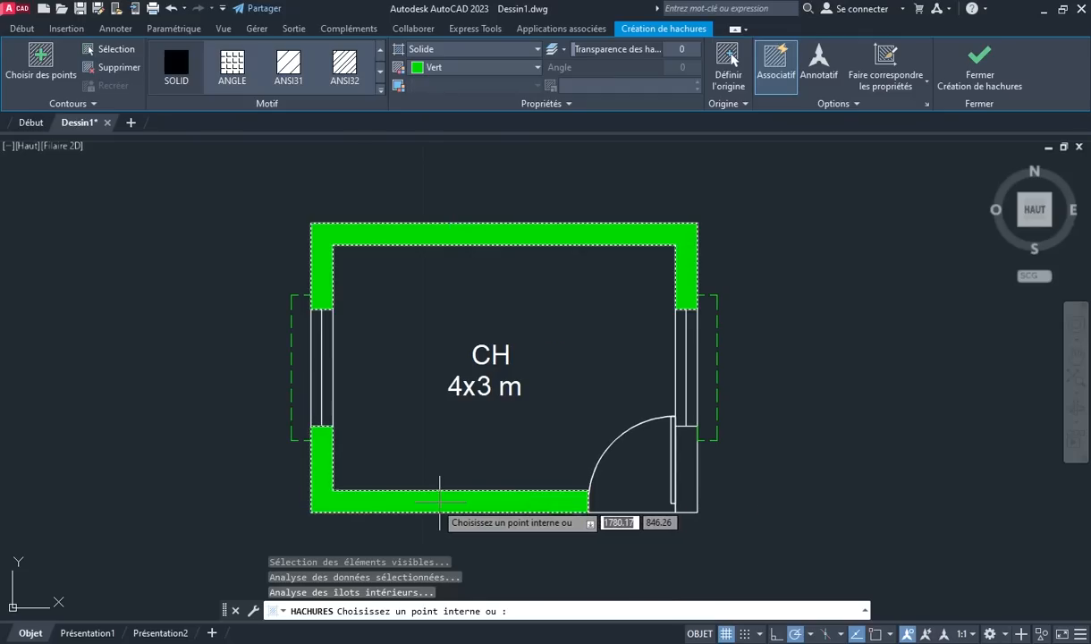
{"action": "left_click", "coordinate": [694, 471]}
{"action": "right_click", "coordinate": [792, 248]}
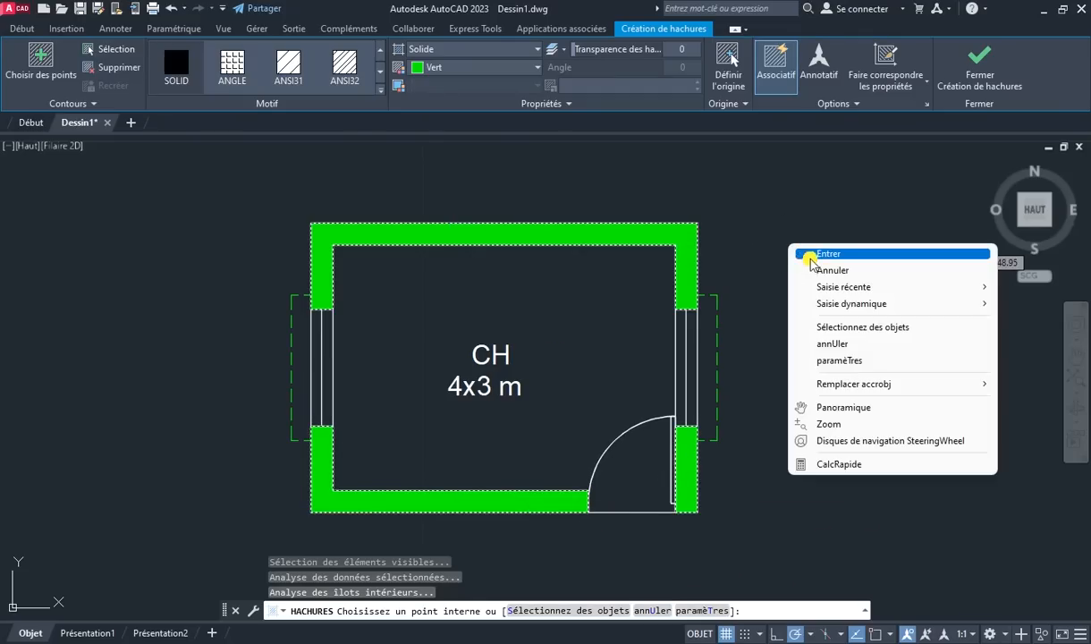
{"action": "left_click", "coordinate": [828, 254]}
Change the wall hatch type from solid to pattern (Motif), using the ANGLE pattern
{"action": "left_click", "coordinate": [588, 250]}
{"action": "left_click", "coordinate": [604, 234]}
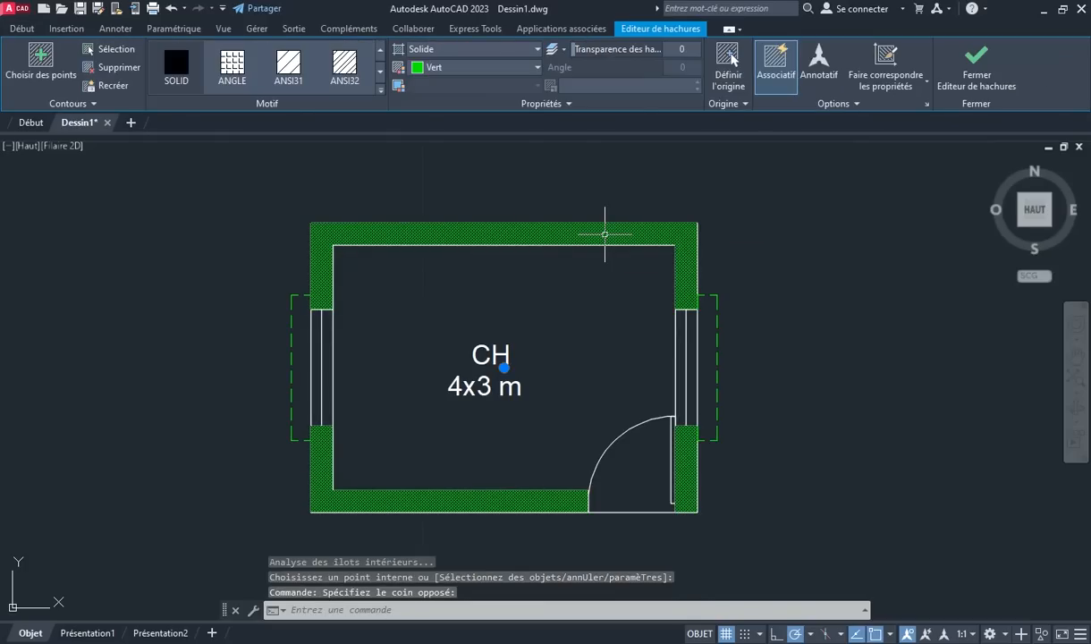
{"action": "left_click", "coordinate": [432, 50]}
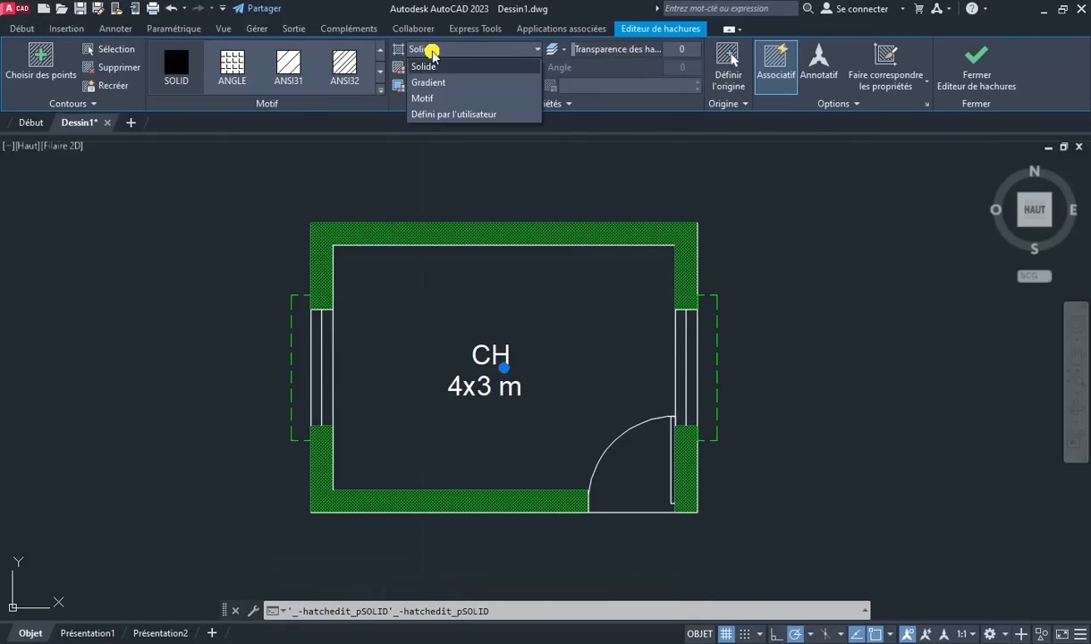
{"action": "left_click", "coordinate": [422, 99]}
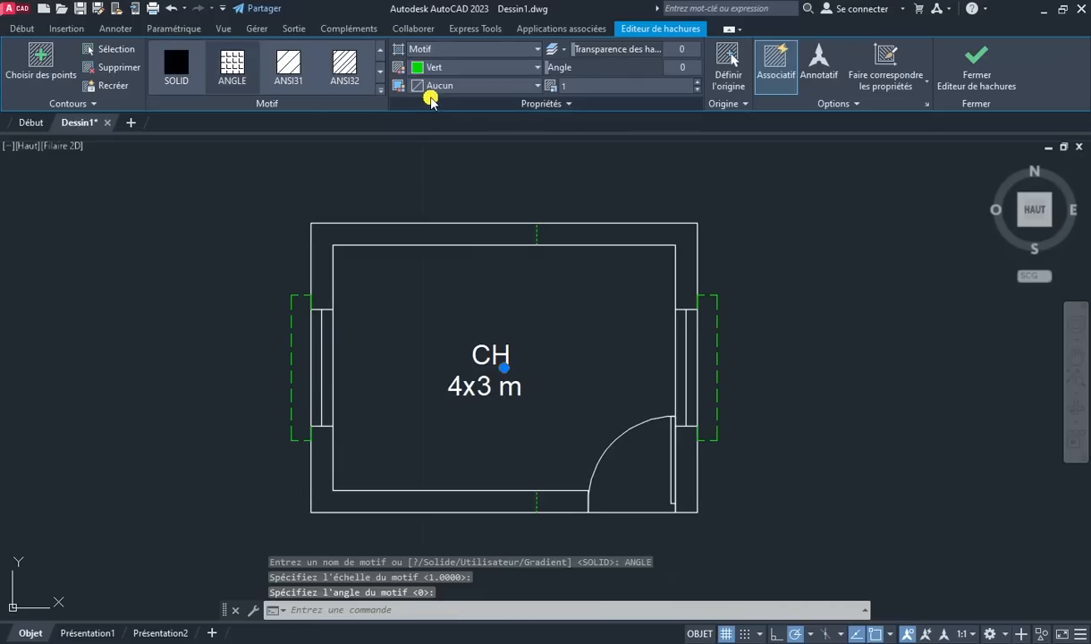
Set the wall hatch pattern scale to 0.01 and close the hatch editor
{"action": "left_click", "coordinate": [569, 85]}
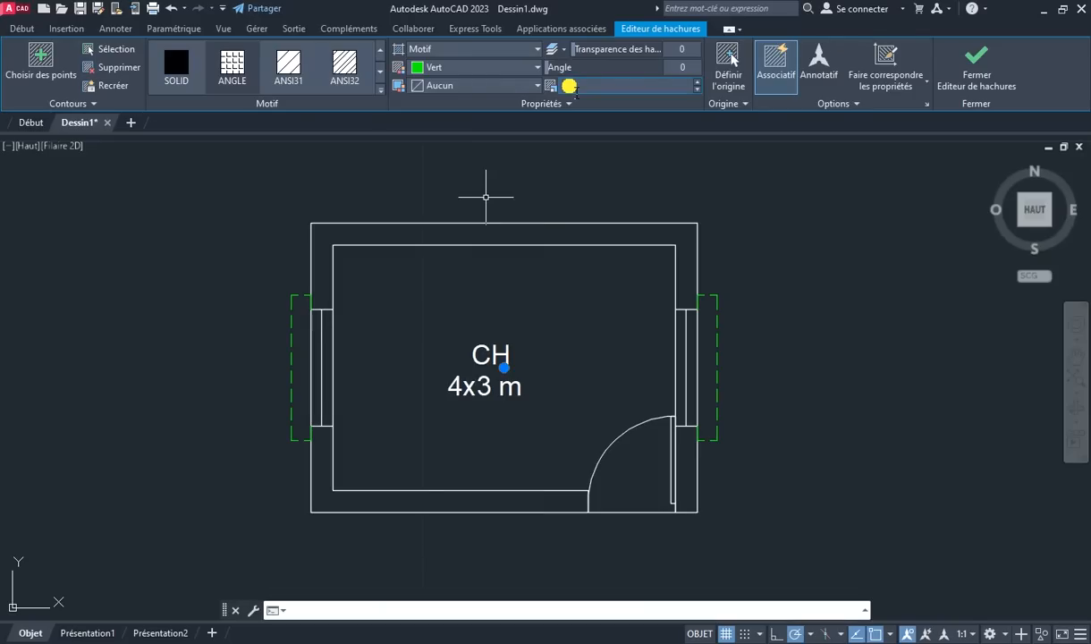
{"action": "left_click", "coordinate": [586, 86]}
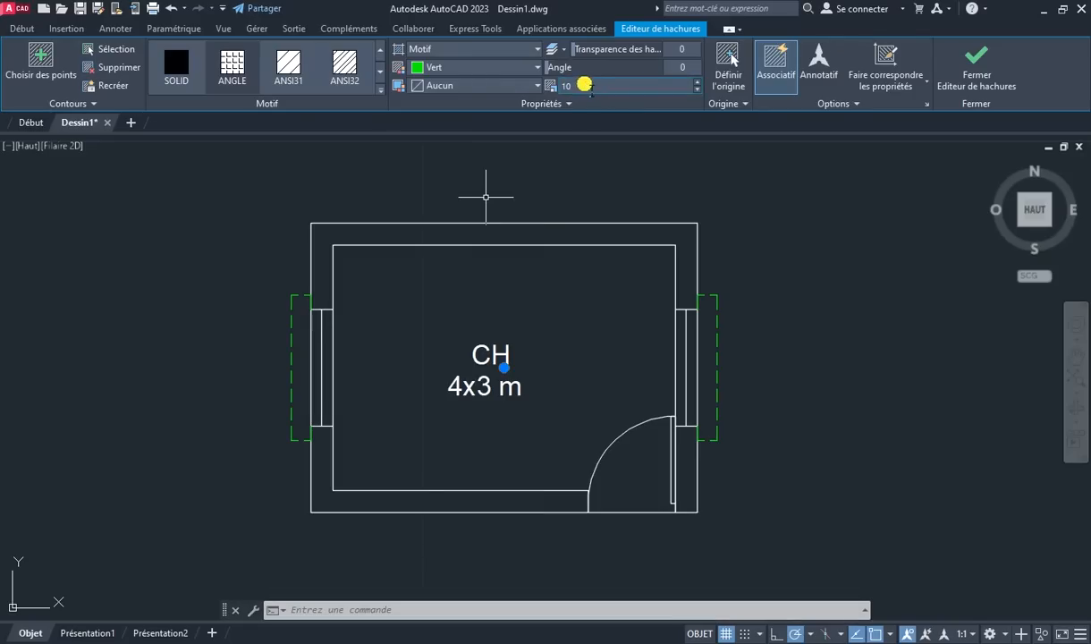
{"action": "left_click", "coordinate": [584, 85]}
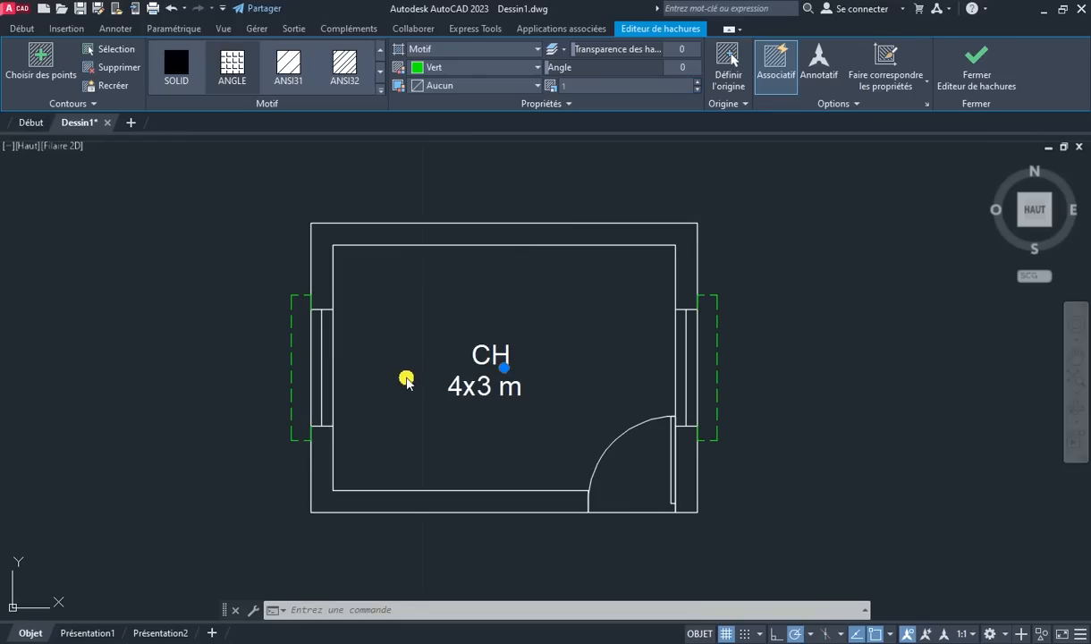
{"action": "left_click", "coordinate": [585, 86]}
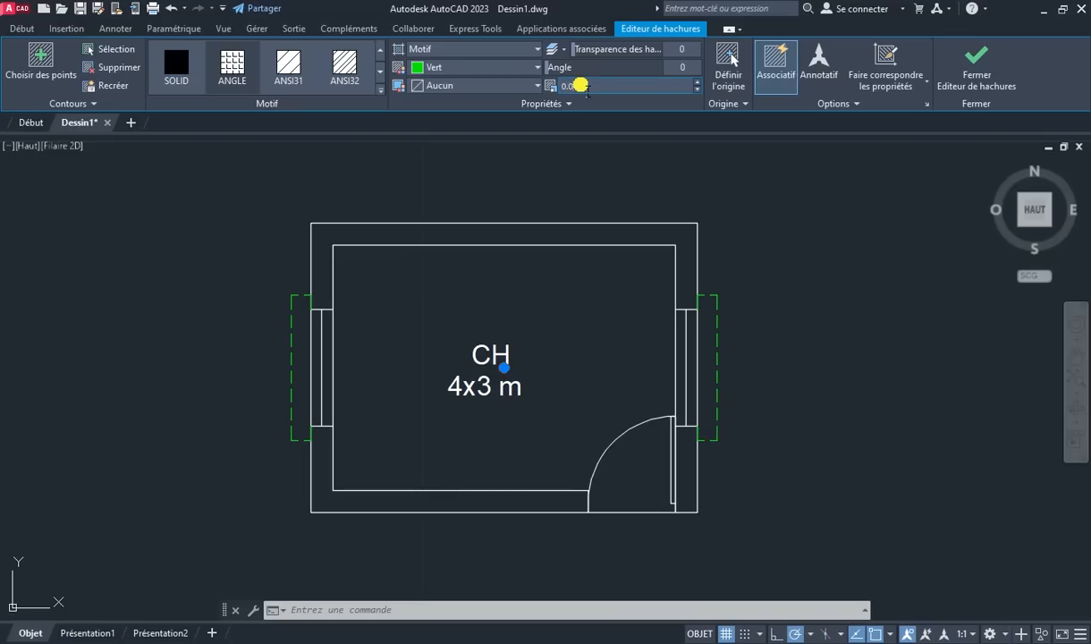
{"action": "key", "text": "Return"}
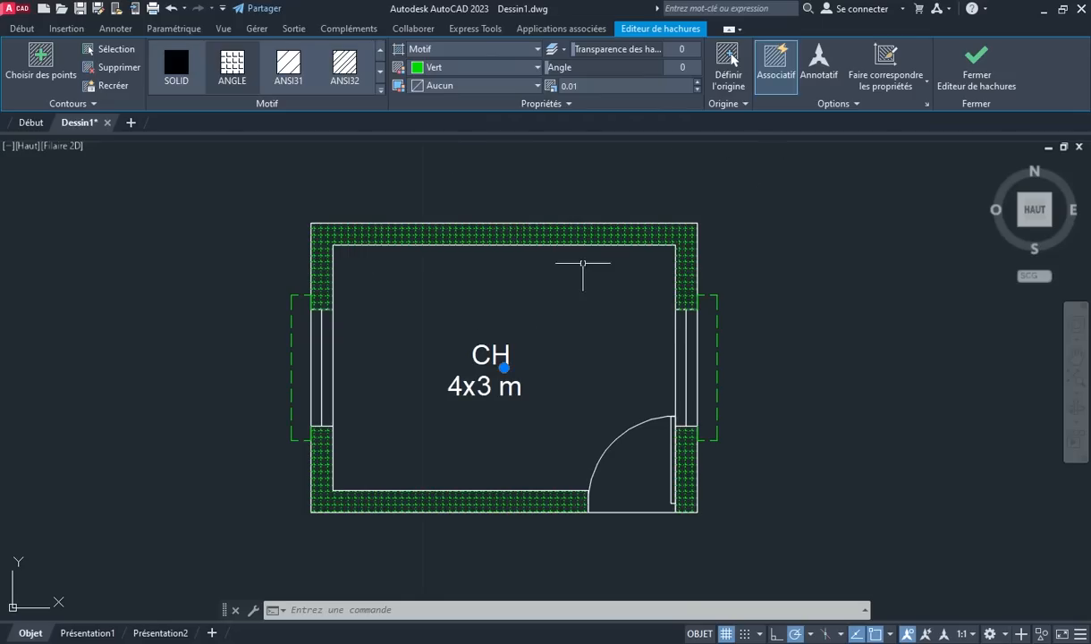
{"action": "left_click", "coordinate": [978, 65]}
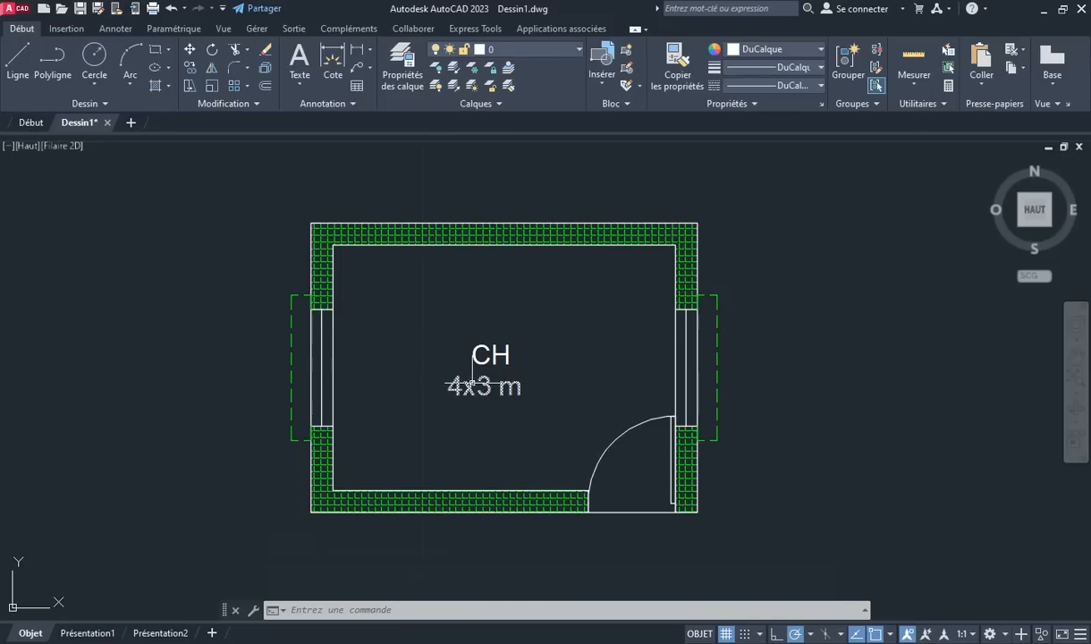
Copy the 4x3 m text into the door swing and to the outside of the right-hand window
{"action": "left_click", "coordinate": [471, 384]}
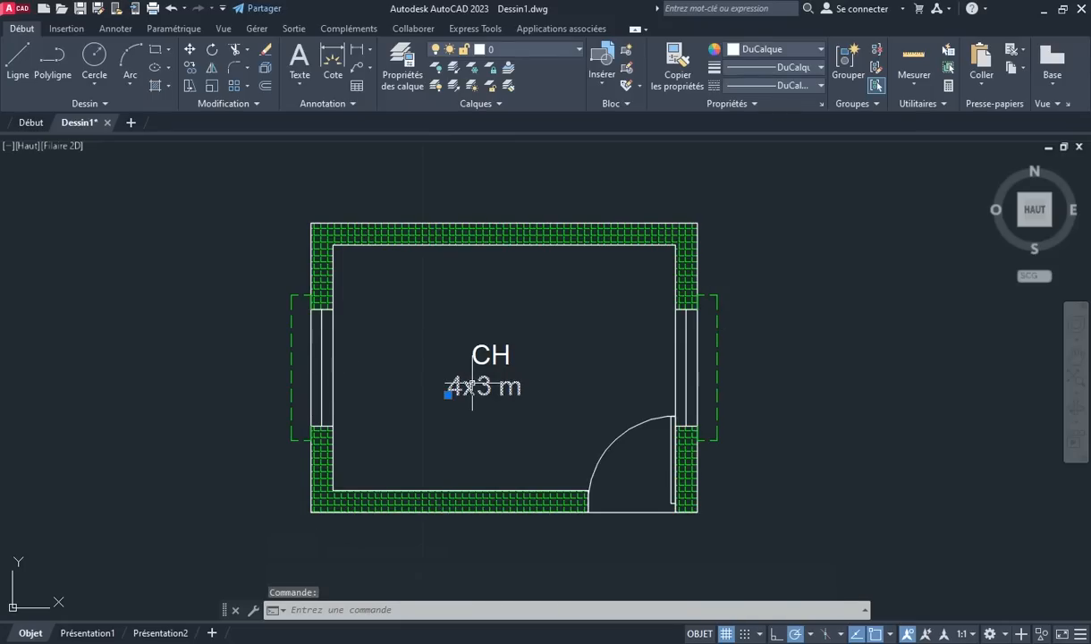
{"action": "type", "text": "CP"}
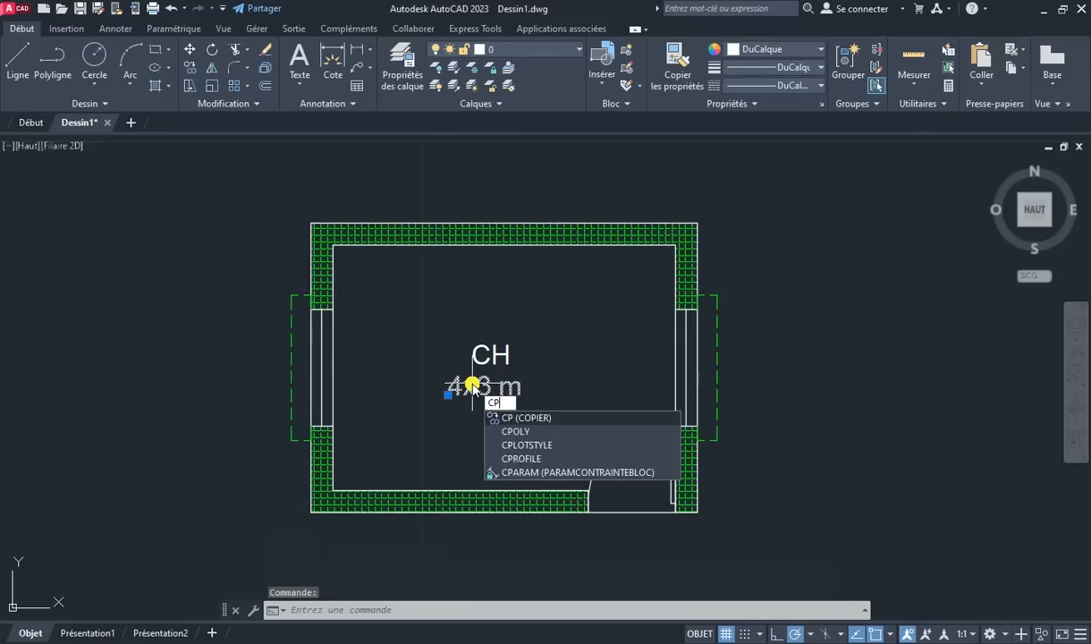
{"action": "key", "text": "Return"}
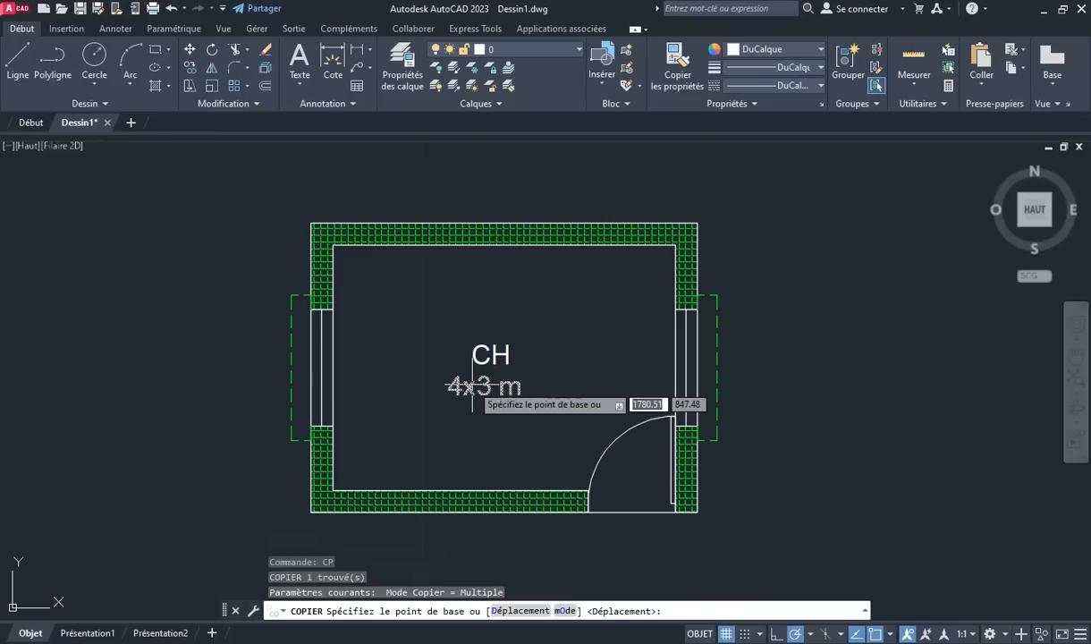
{"action": "left_click", "coordinate": [474, 386]}
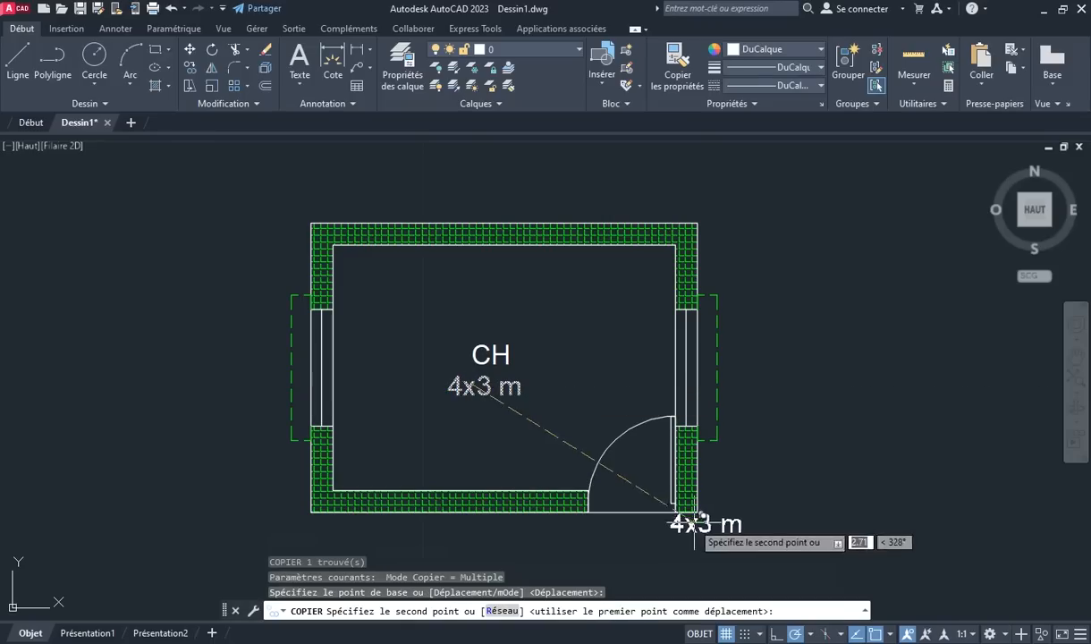
{"action": "left_click", "coordinate": [623, 480]}
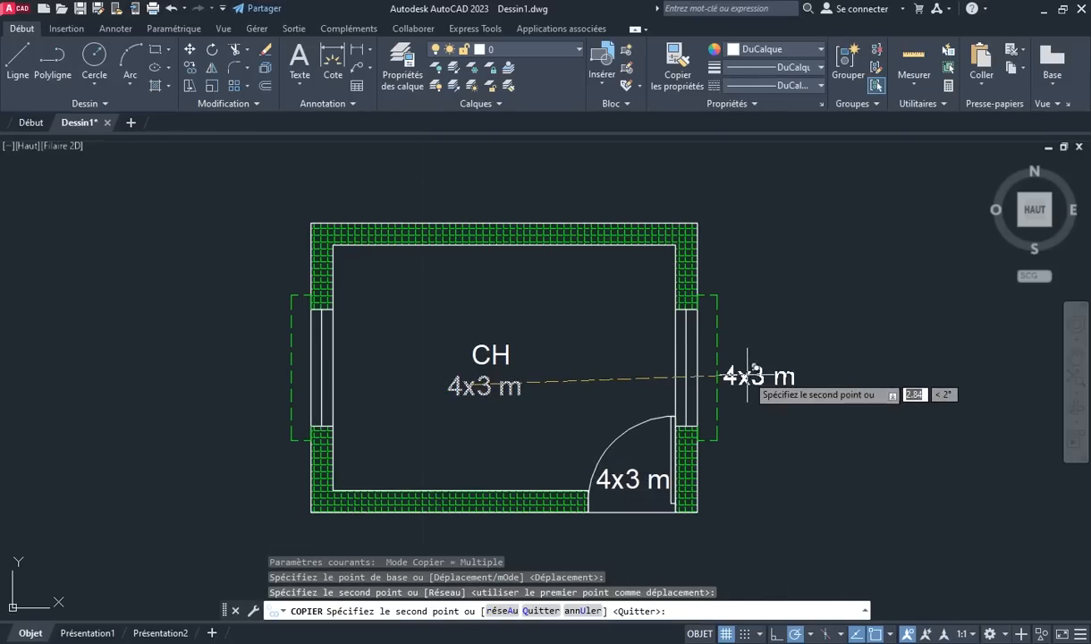
{"action": "left_click", "coordinate": [746, 370]}
{"action": "right_click", "coordinate": [774, 320]}
{"action": "left_click", "coordinate": [814, 331]}
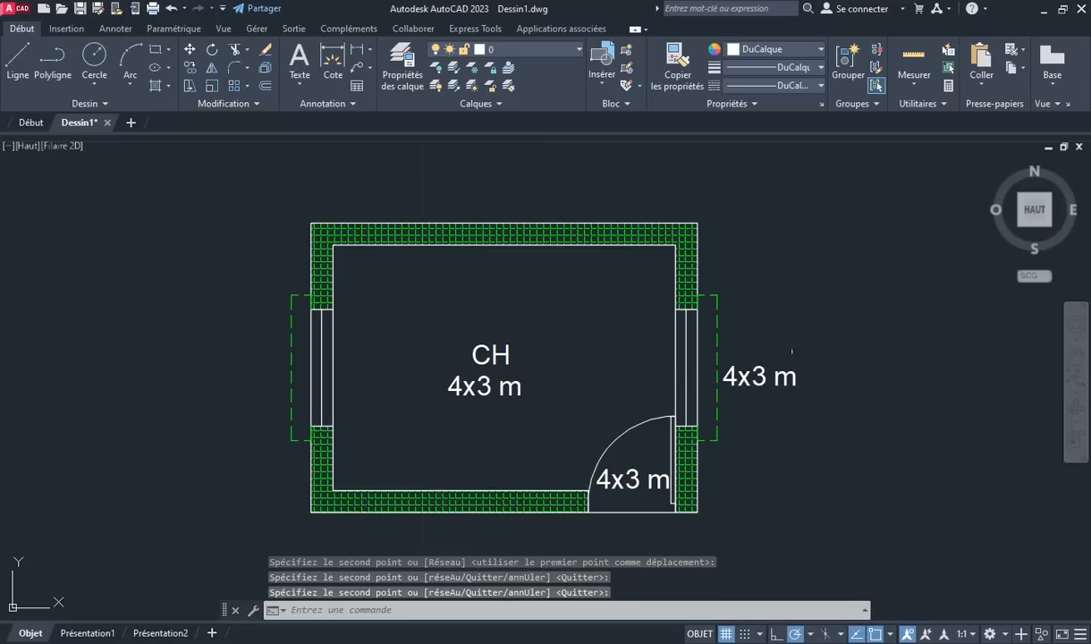
Change the colour of the dashed outlines outside both windows to yellow (Jaune)
{"action": "left_click", "coordinate": [717, 328]}
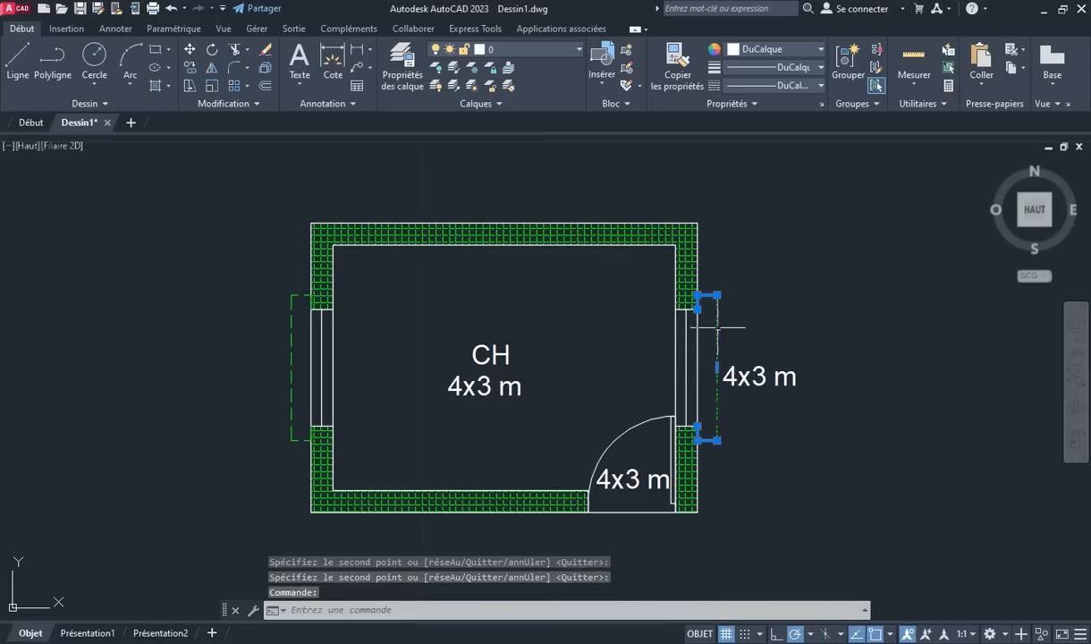
{"action": "left_click", "coordinate": [291, 366]}
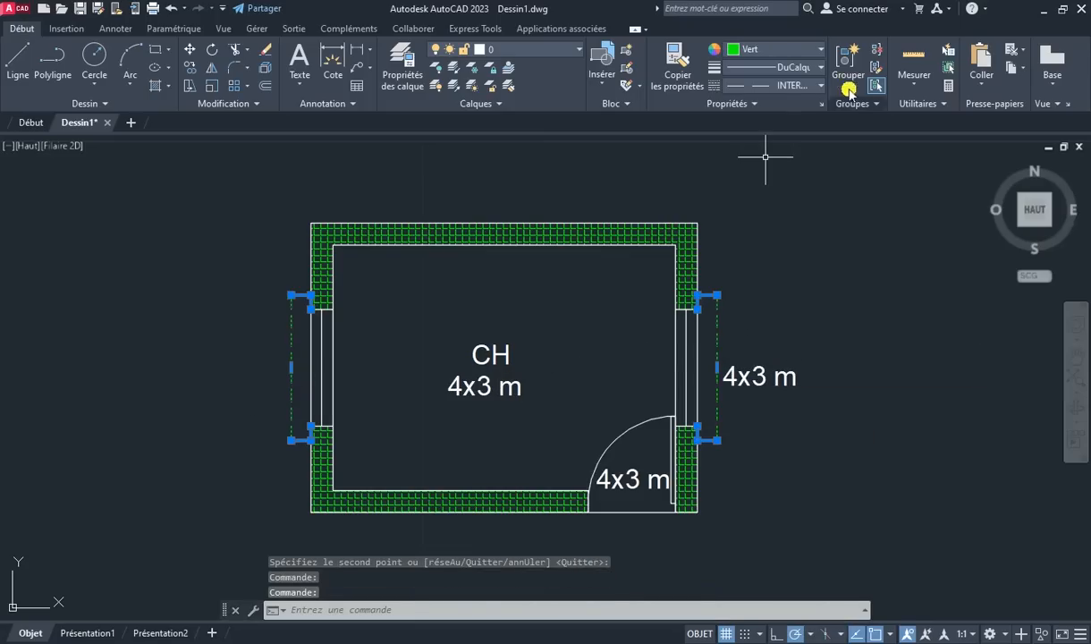
{"action": "left_click", "coordinate": [813, 50]}
{"action": "left_click", "coordinate": [754, 197]}
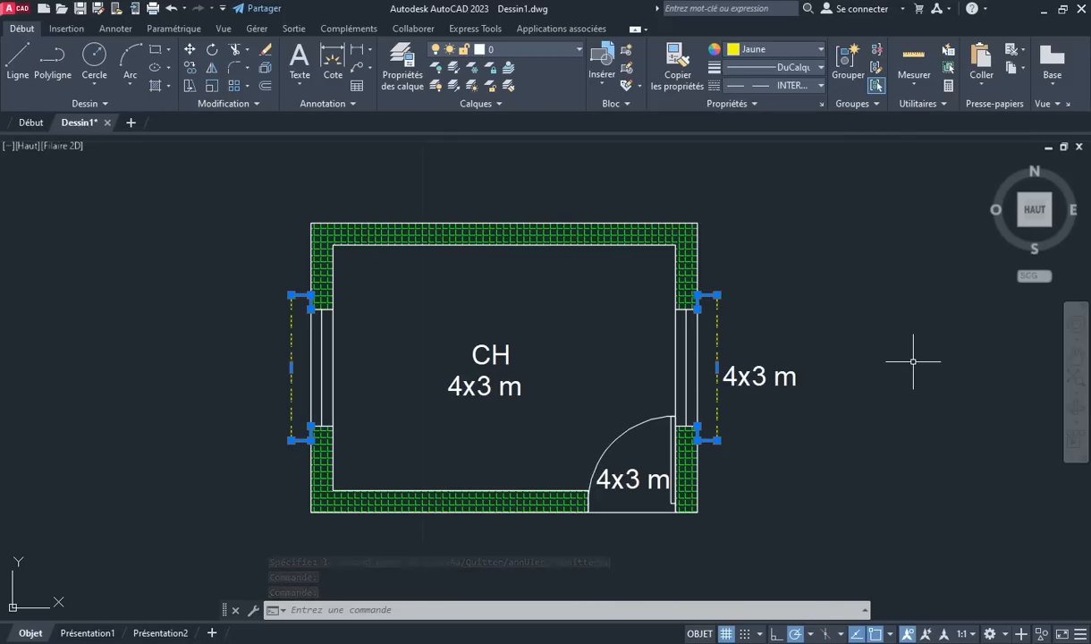
{"action": "key", "text": "Escape"}
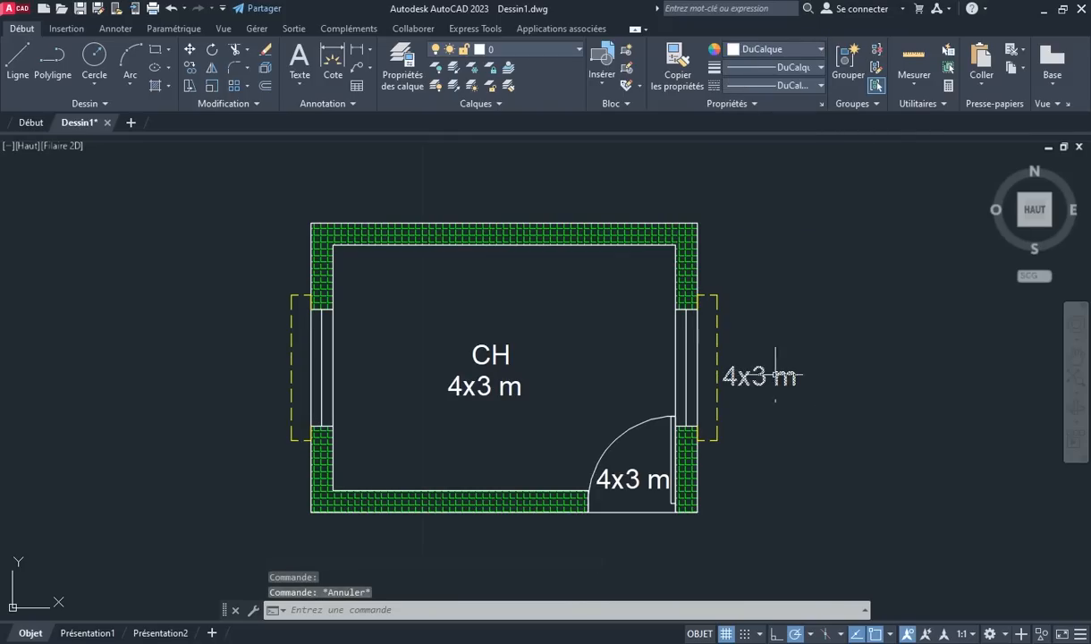
Replace the copied text beside the right-hand window with F
{"action": "double_click", "coordinate": [736, 378]}
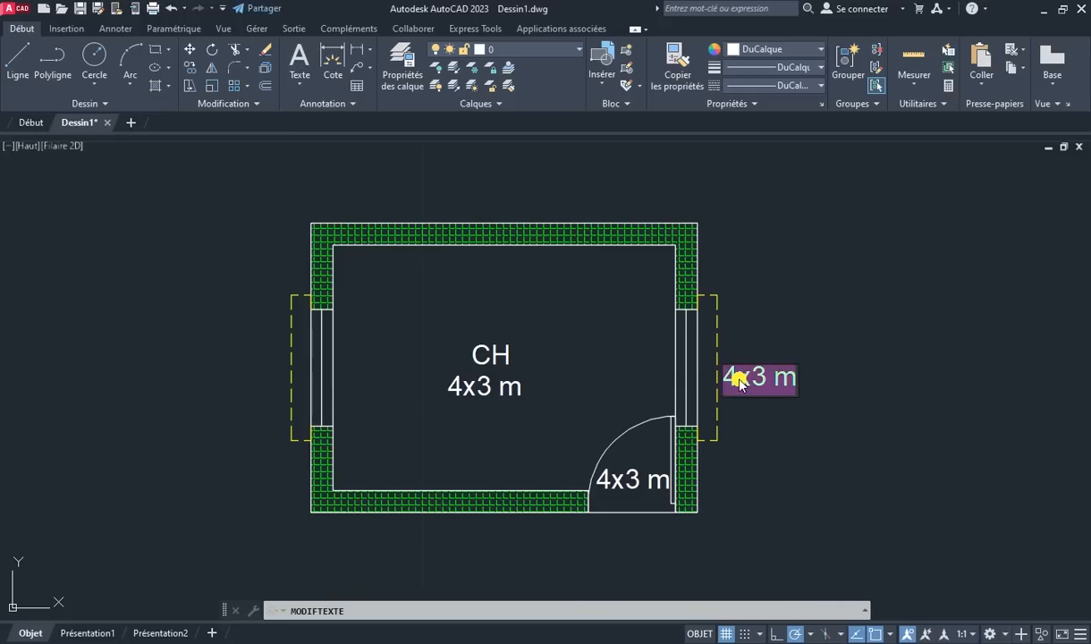
{"action": "type", "text": "f"}
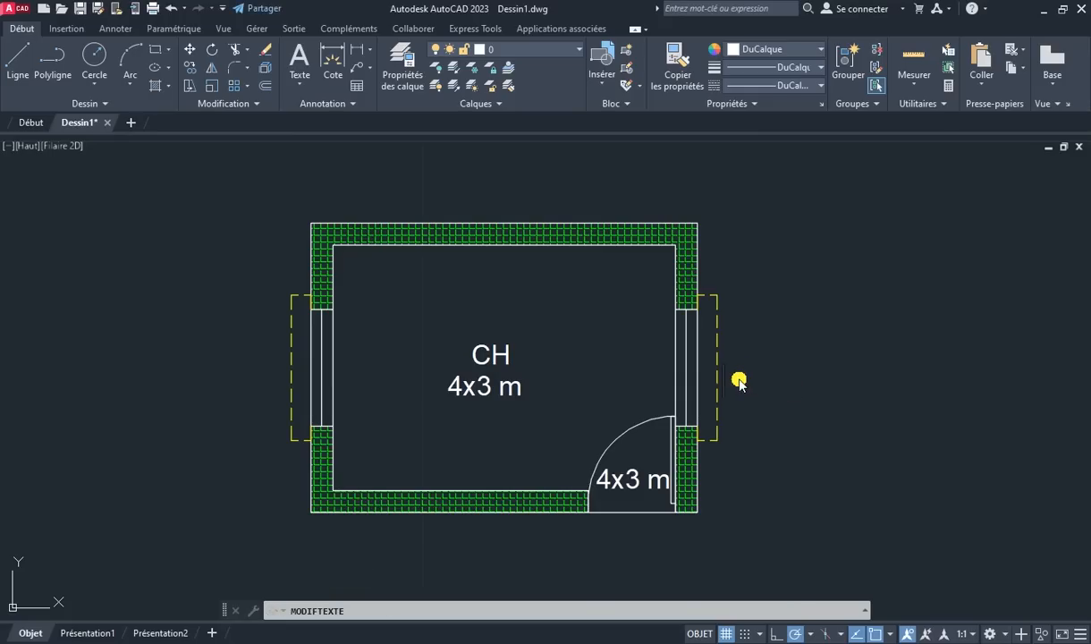
{"action": "type", "text": "F"}
{"action": "left_click", "coordinate": [910, 460]}
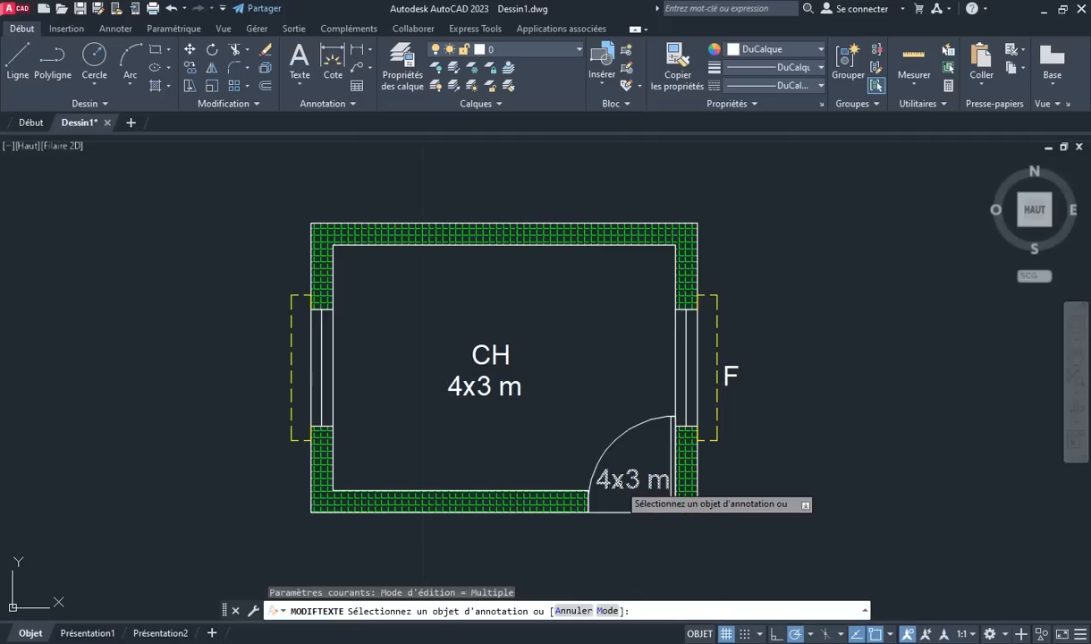
{"action": "right_click", "coordinate": [778, 479]}
{"action": "left_click", "coordinate": [812, 312]}
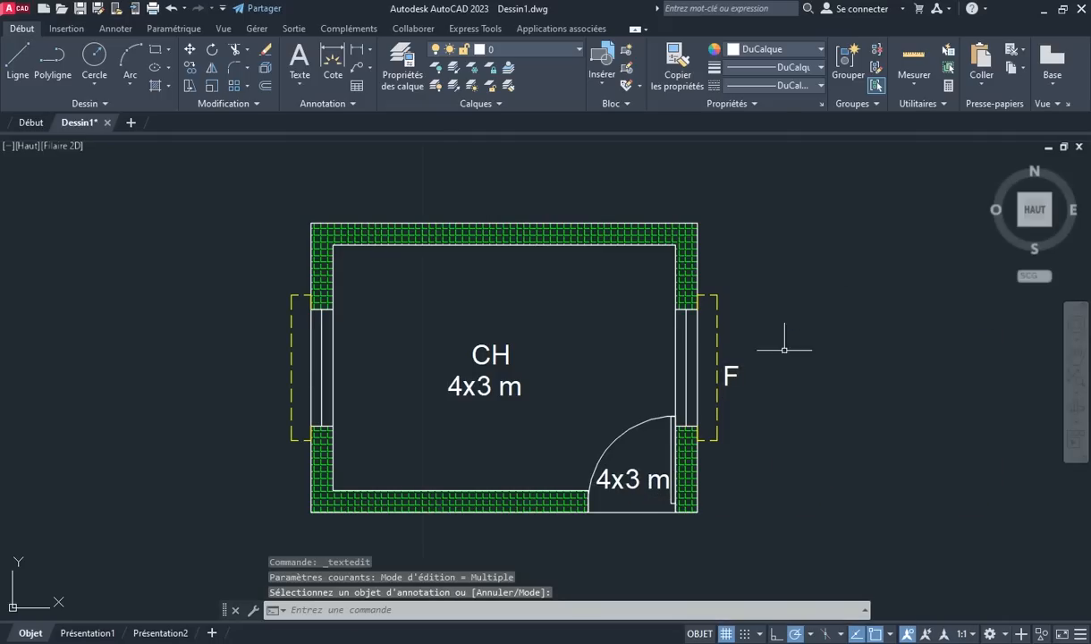
Replace the copied text inside the door swing with P
{"action": "double_click", "coordinate": [624, 481]}
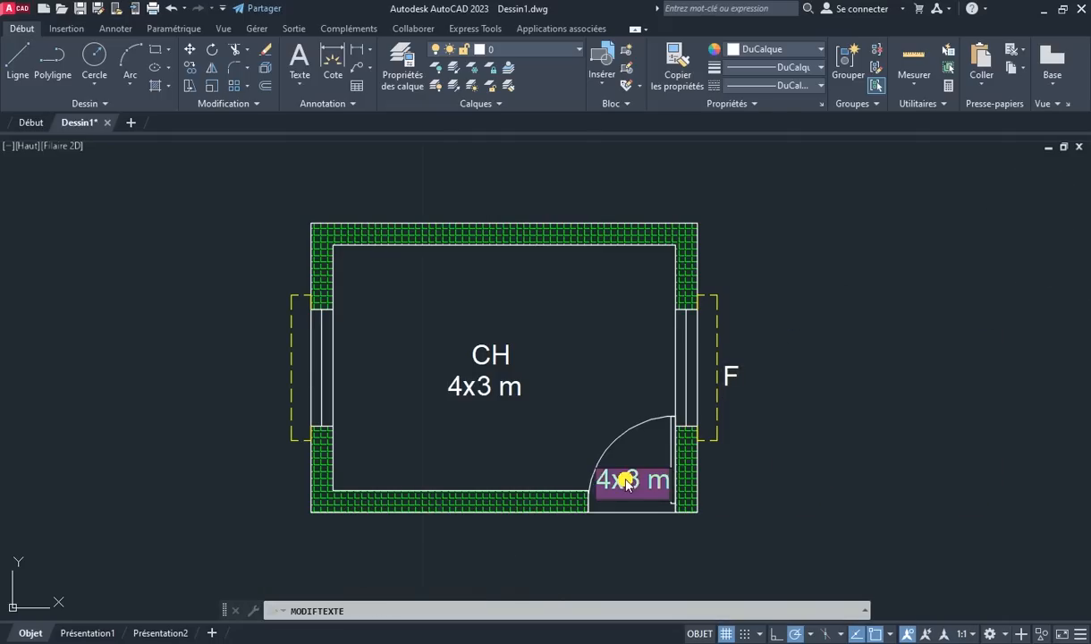
{"action": "type", "text": "P"}
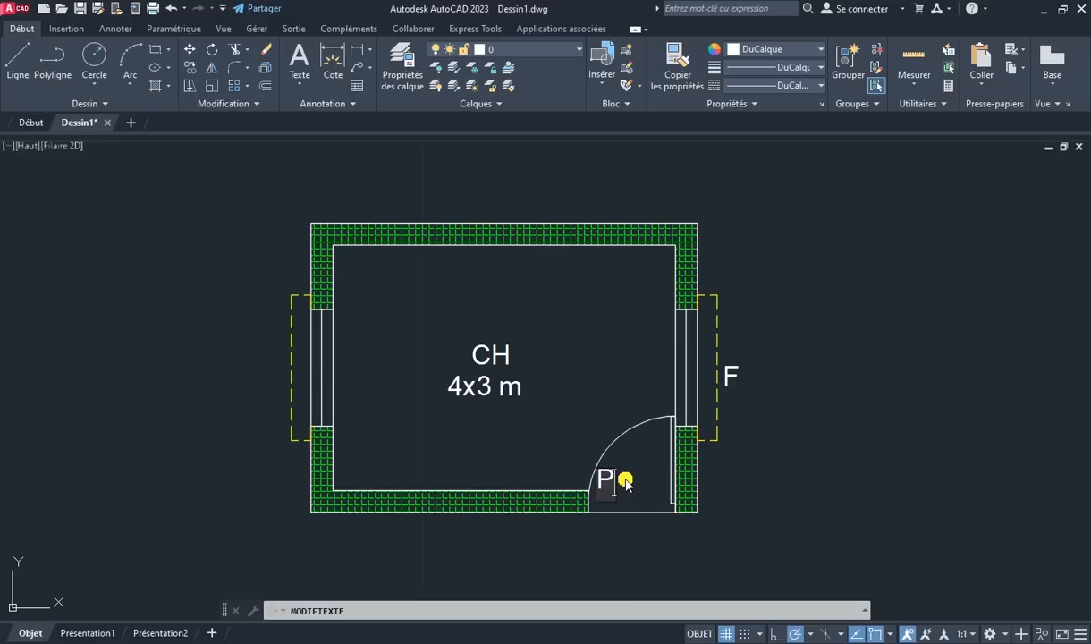
{"action": "left_click", "coordinate": [624, 481]}
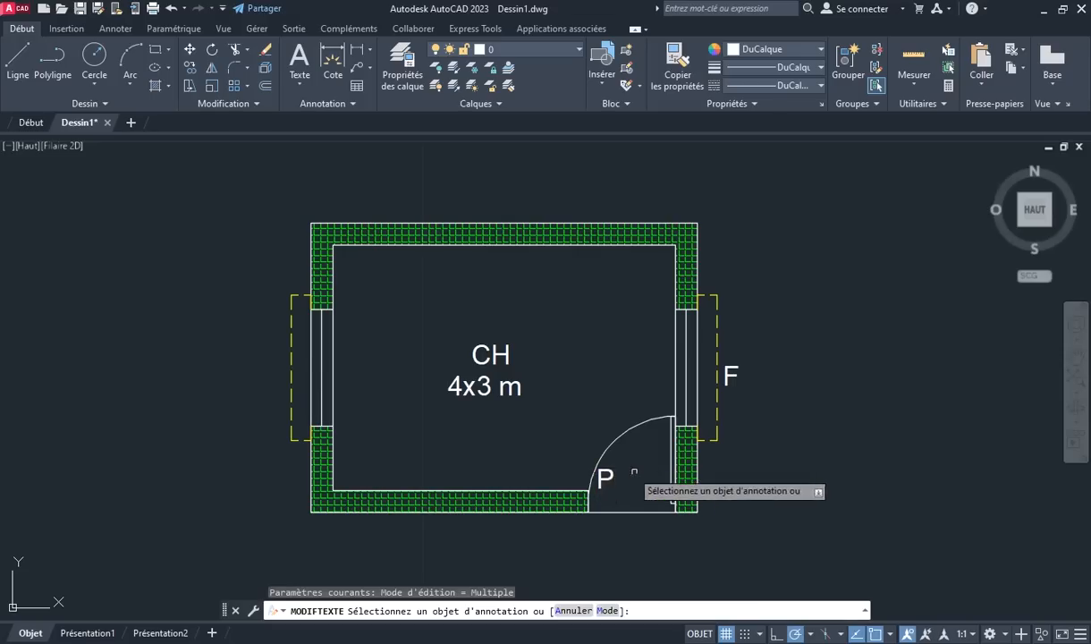
{"action": "right_click", "coordinate": [436, 338]}
{"action": "left_click", "coordinate": [439, 348]}
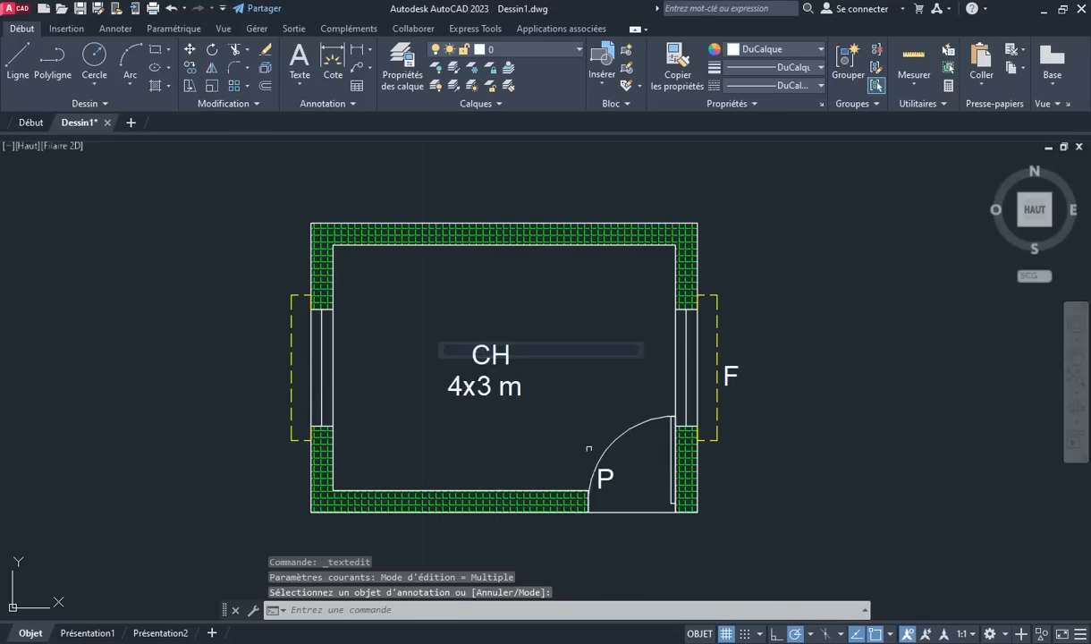
Shift the P label about 0.31 m horizontally to the right so it sits in the middle of the door opening
{"action": "left_click", "coordinate": [605, 474]}
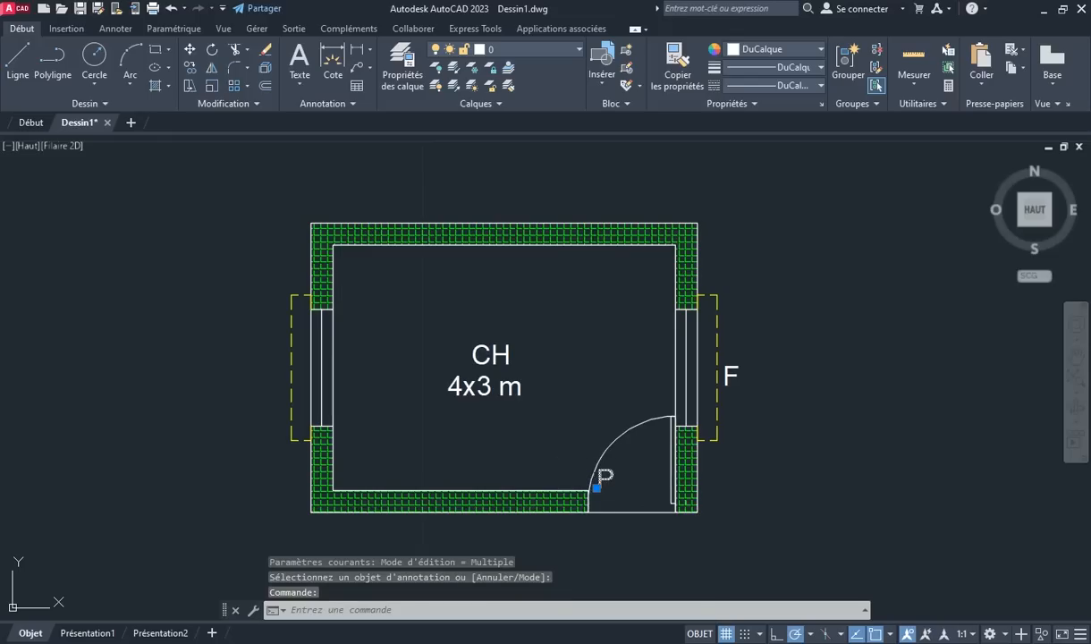
{"action": "left_click", "coordinate": [596, 488]}
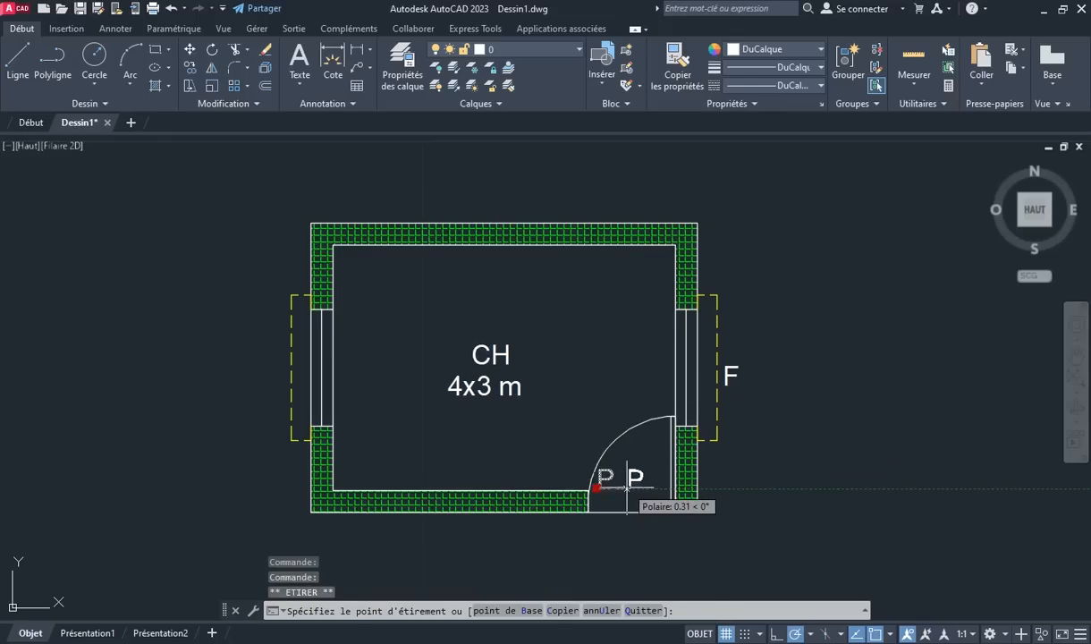
{"action": "left_click", "coordinate": [626, 488]}
{"action": "key", "text": "Escape"}
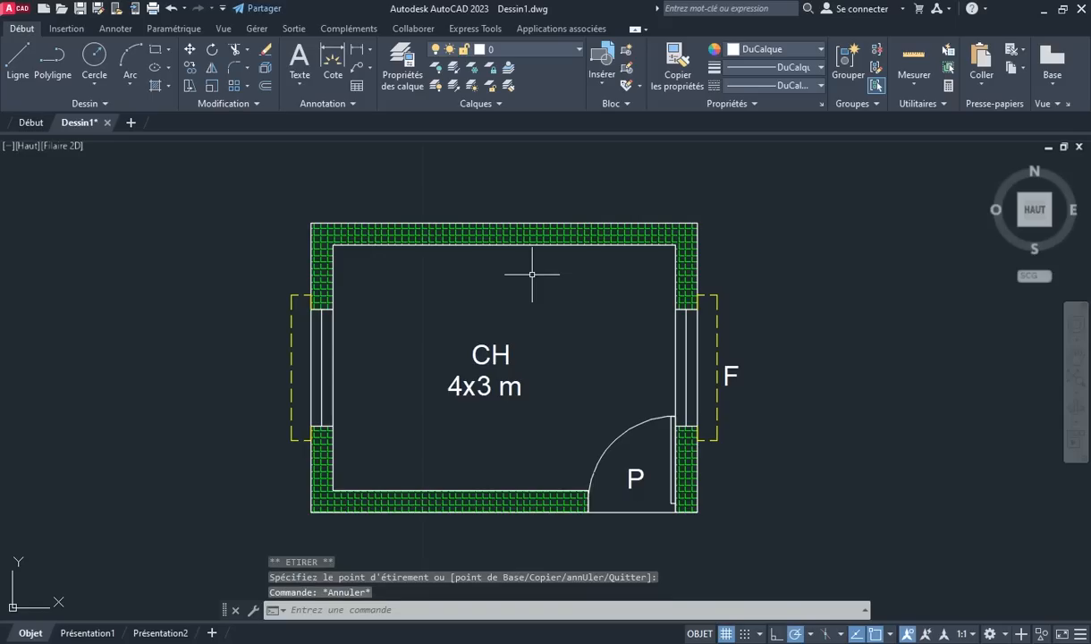
Copy the F label horizontally to the outside of the left-hand window
{"action": "type", "text": "CP"}
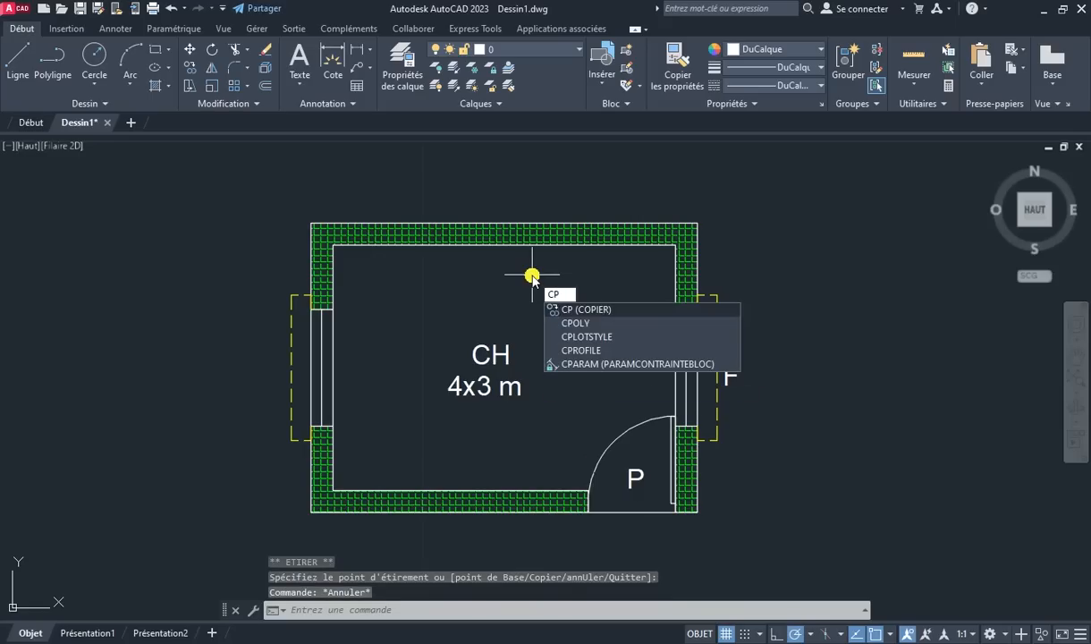
{"action": "key", "text": "Return"}
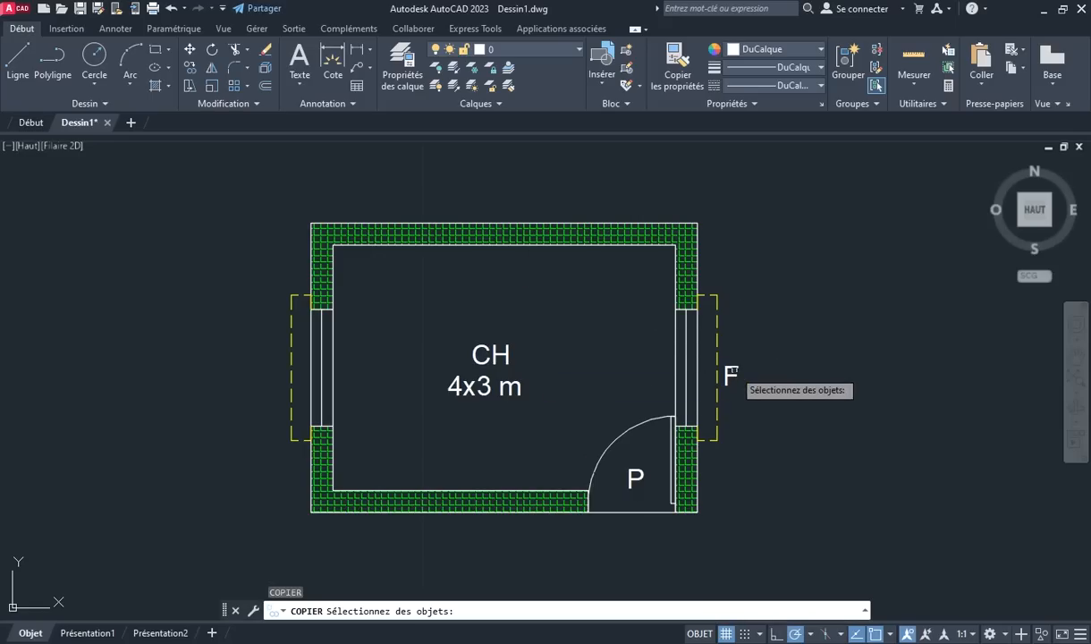
{"action": "left_click", "coordinate": [728, 370]}
{"action": "key", "text": "Return"}
{"action": "left_click", "coordinate": [728, 374]}
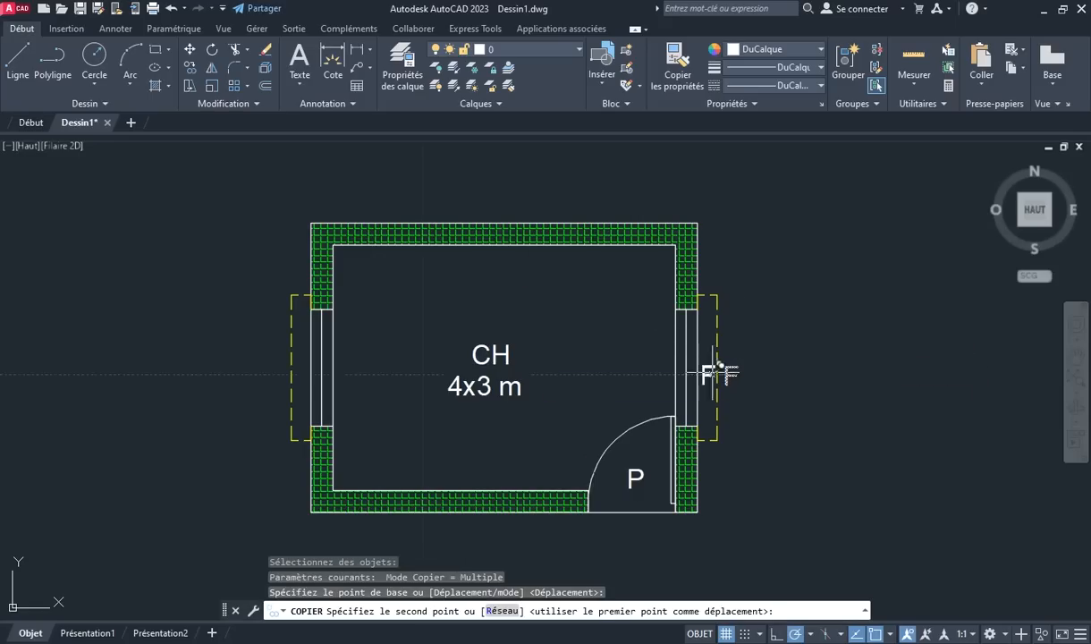
{"action": "left_click", "coordinate": [282, 373]}
{"action": "right_click", "coordinate": [254, 276]}
{"action": "left_click", "coordinate": [290, 290]}
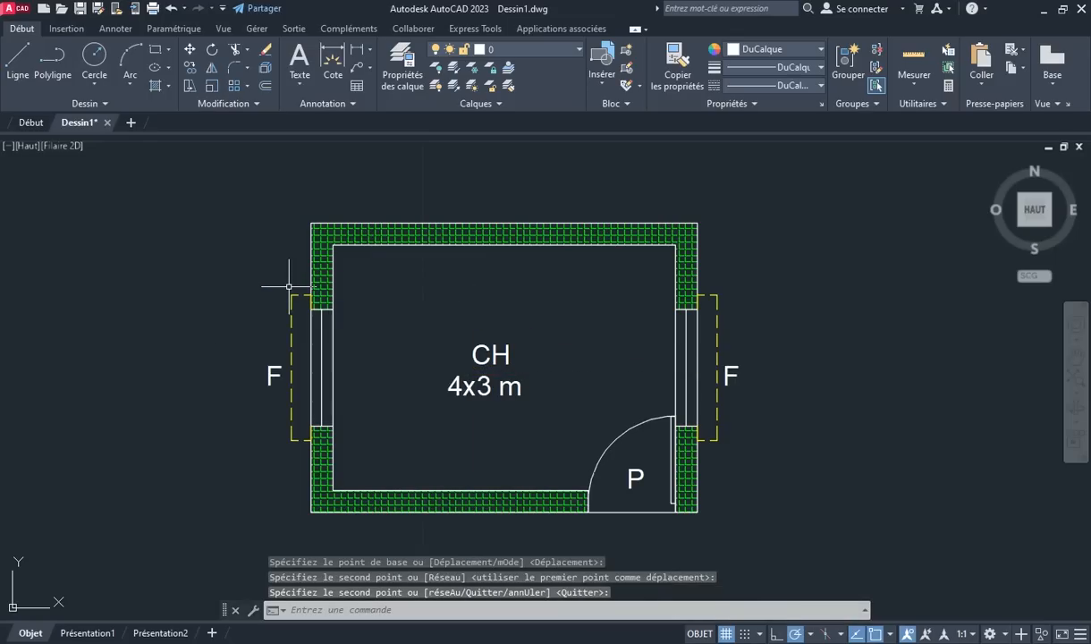
Dimension the overall outer width of the room between its upper corners, with the dimension line just above the wall
{"action": "left_click", "coordinate": [333, 63]}
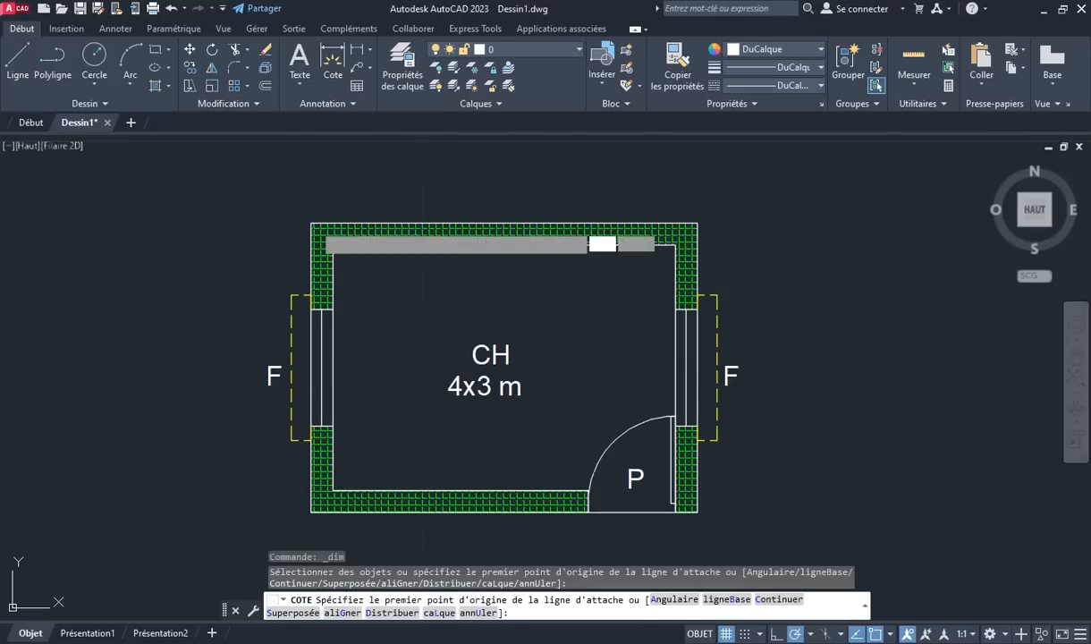
{"action": "left_click", "coordinate": [311, 221]}
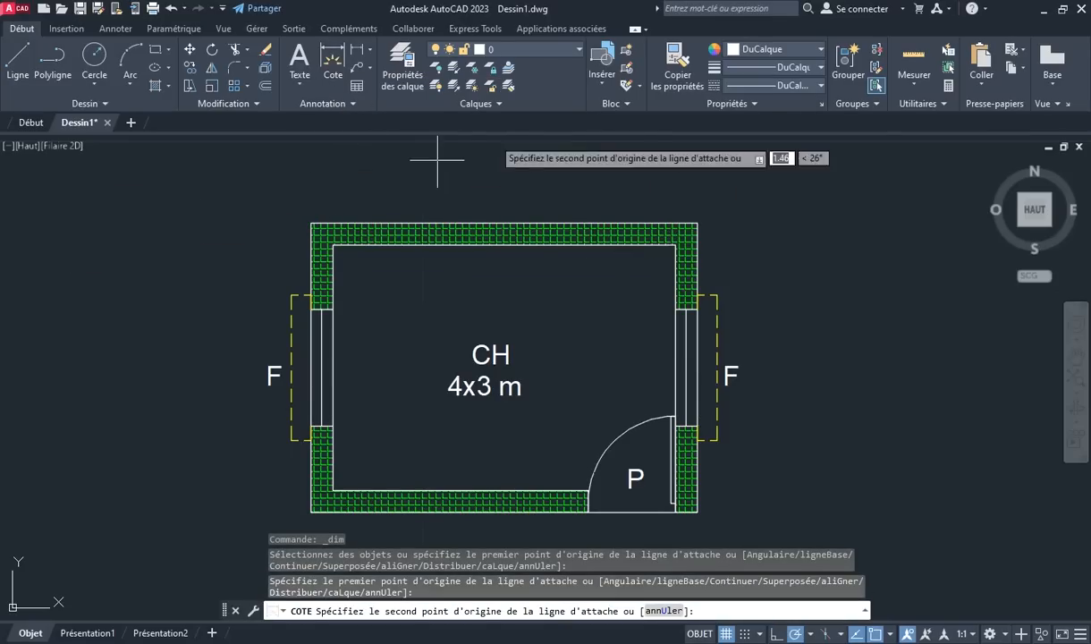
{"action": "left_click", "coordinate": [697, 223]}
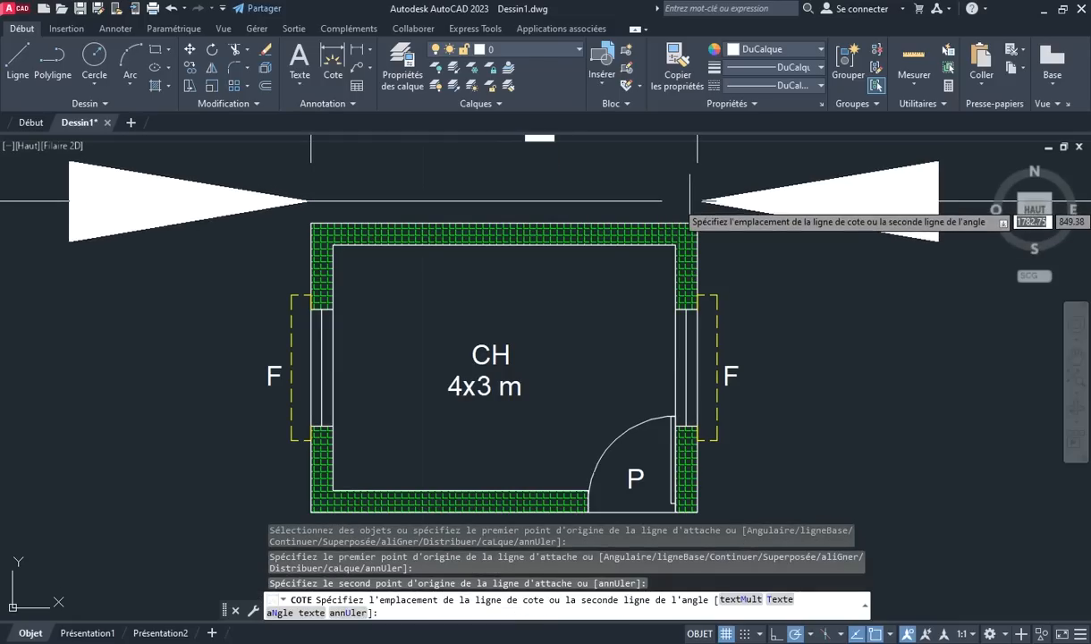
{"action": "left_click", "coordinate": [693, 203]}
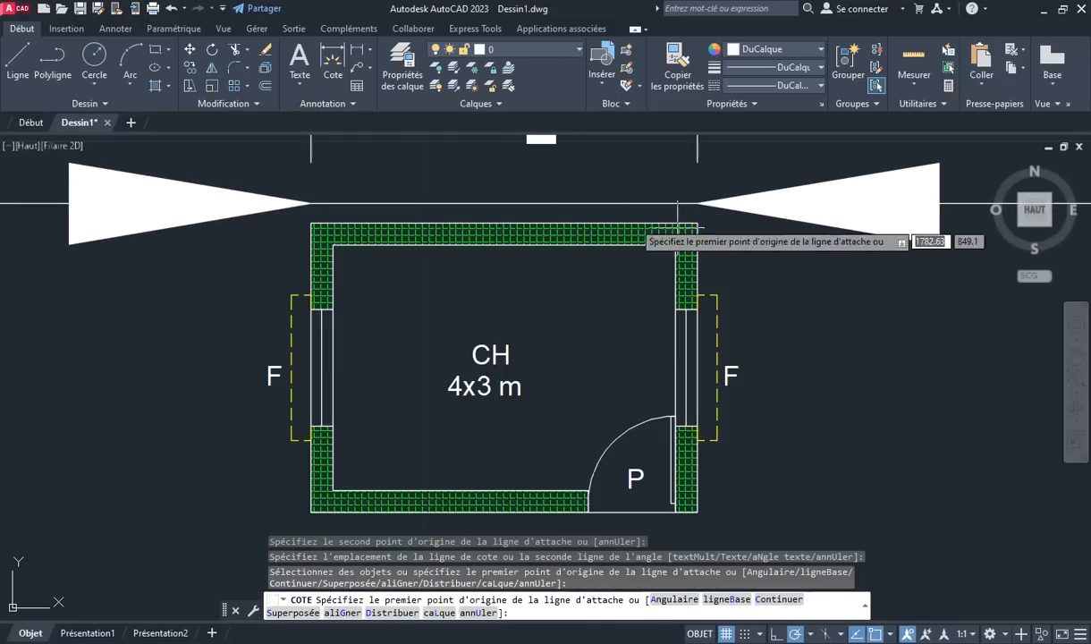
{"action": "right_click", "coordinate": [259, 230]}
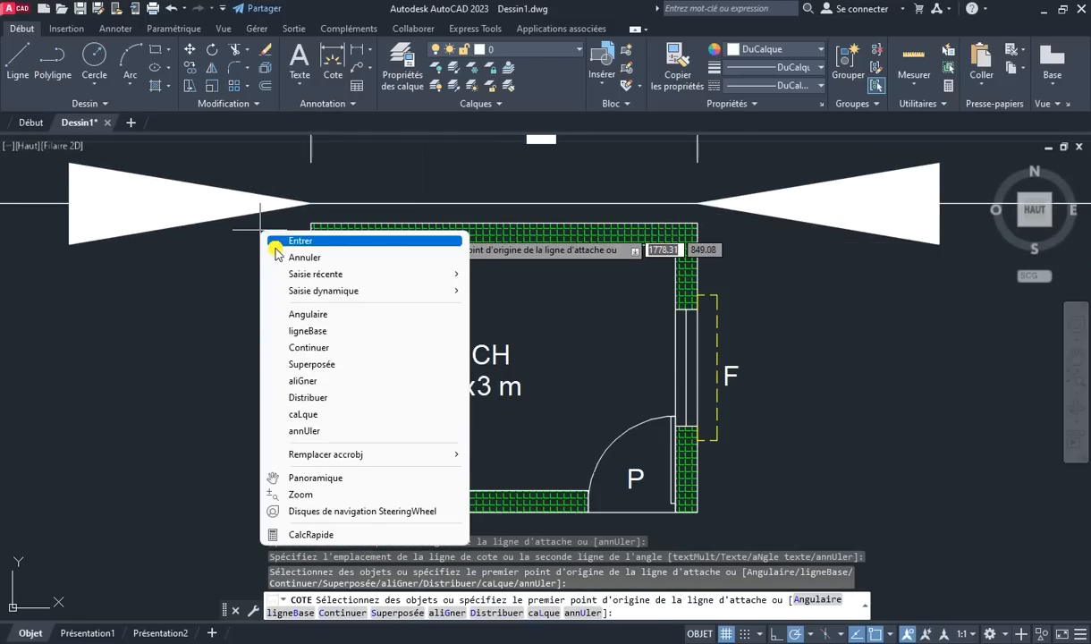
{"action": "left_click", "coordinate": [299, 240]}
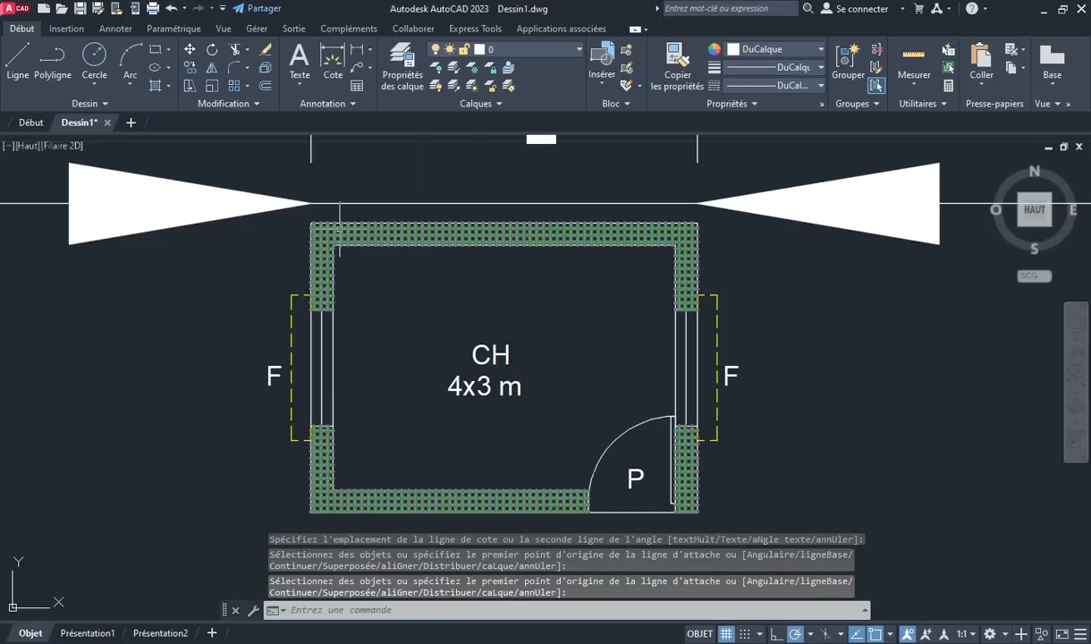
Dimension the overall outer height of the room along its left wall, with the dimension line outside the wall
{"action": "right_click", "coordinate": [278, 230]}
{"action": "left_click", "coordinate": [290, 244]}
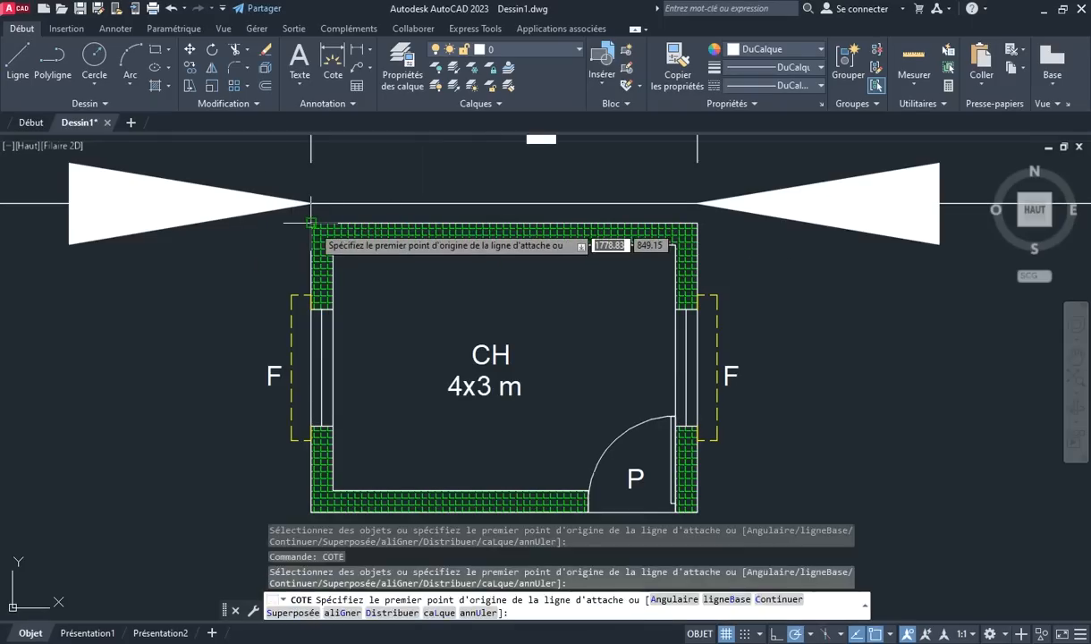
{"action": "left_click", "coordinate": [311, 207]}
{"action": "left_click", "coordinate": [309, 513]}
{"action": "left_click", "coordinate": [265, 506]}
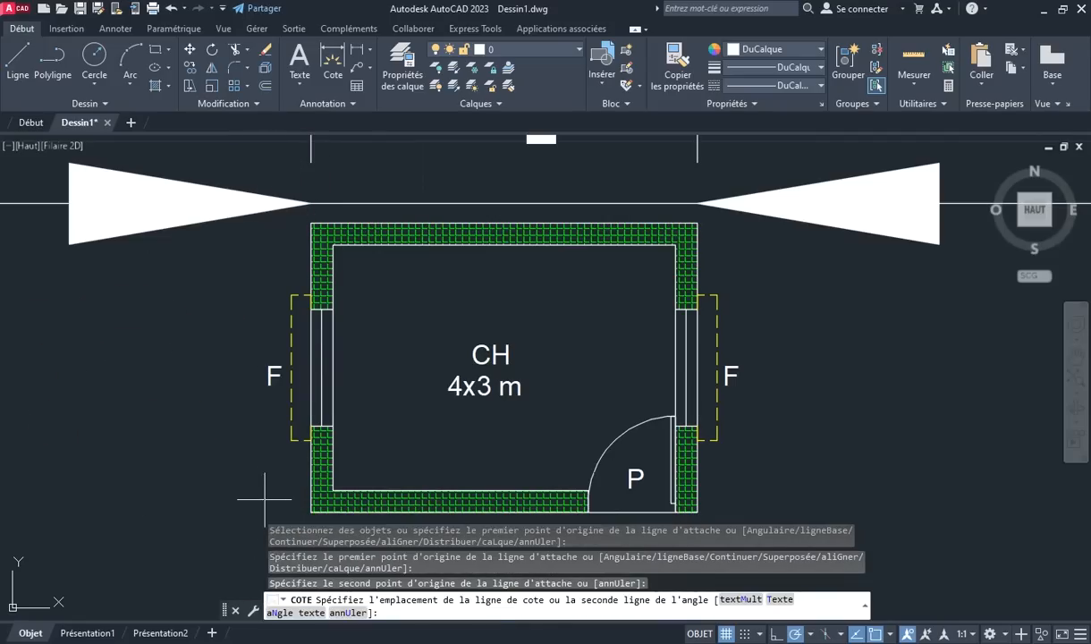
Edit the ISO-25 dimension style so its dimension arrowheads use the Marque architecturale symbol
{"action": "left_click", "coordinate": [351, 107]}
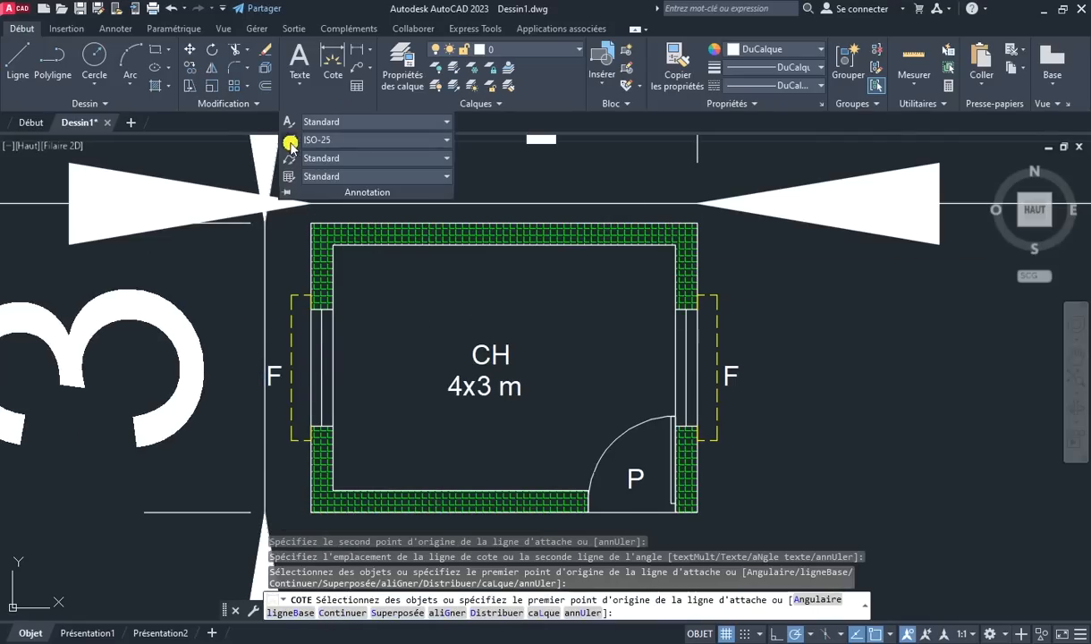
{"action": "left_click", "coordinate": [290, 143]}
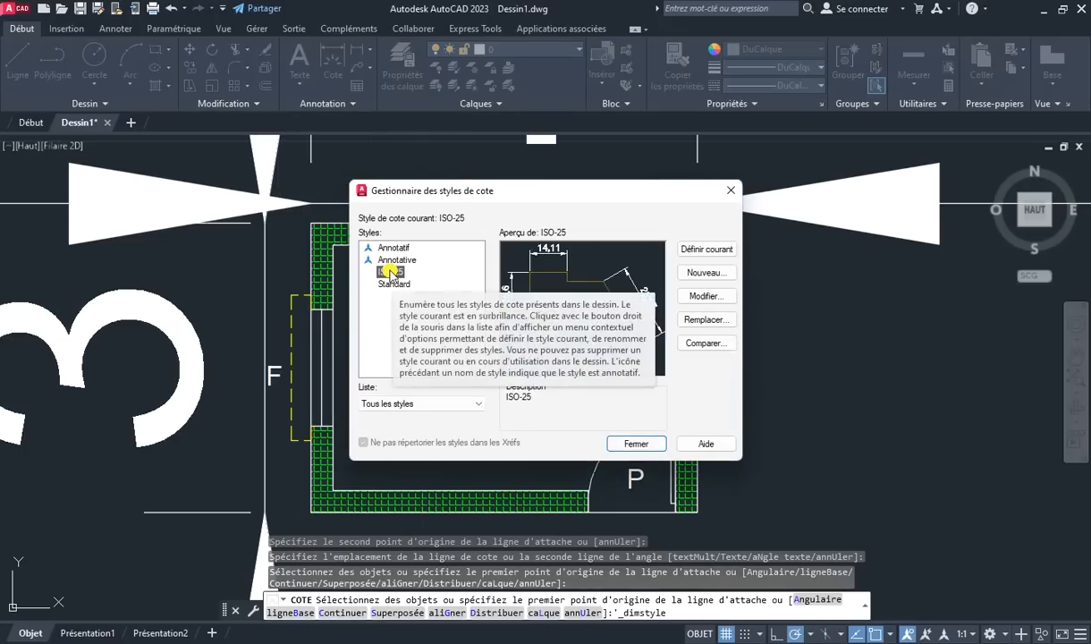
{"action": "left_click", "coordinate": [703, 296]}
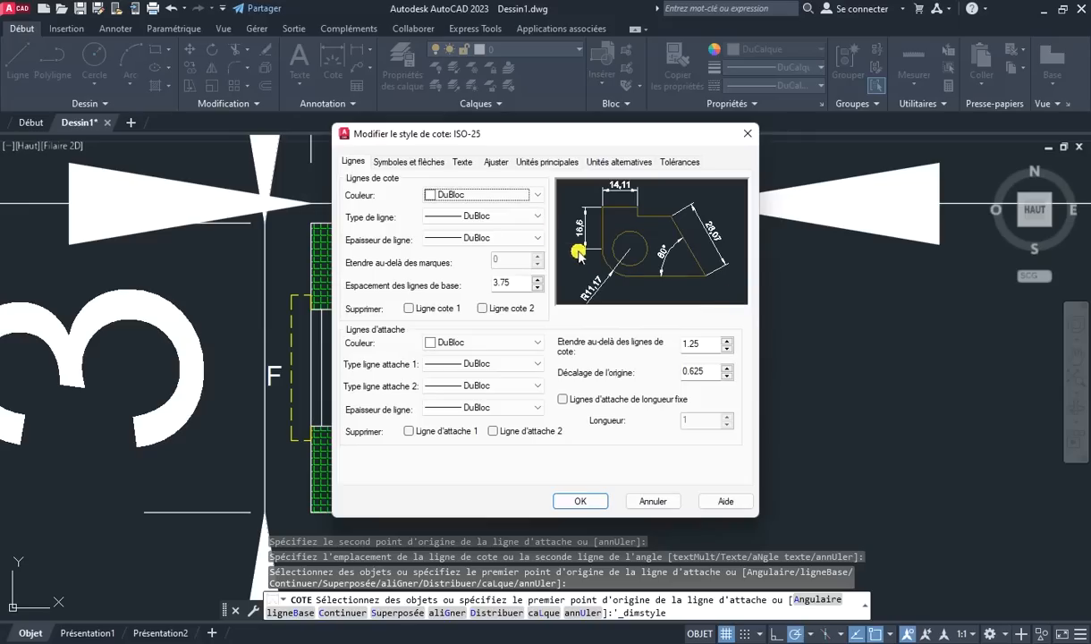
{"action": "left_click", "coordinate": [388, 162]}
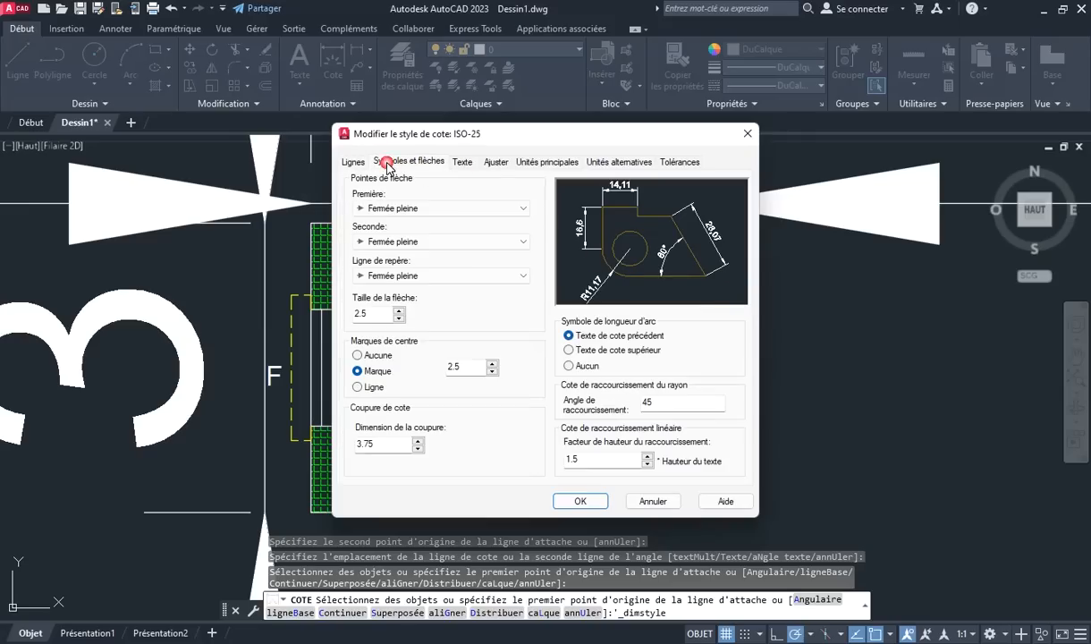
{"action": "left_click", "coordinate": [523, 208]}
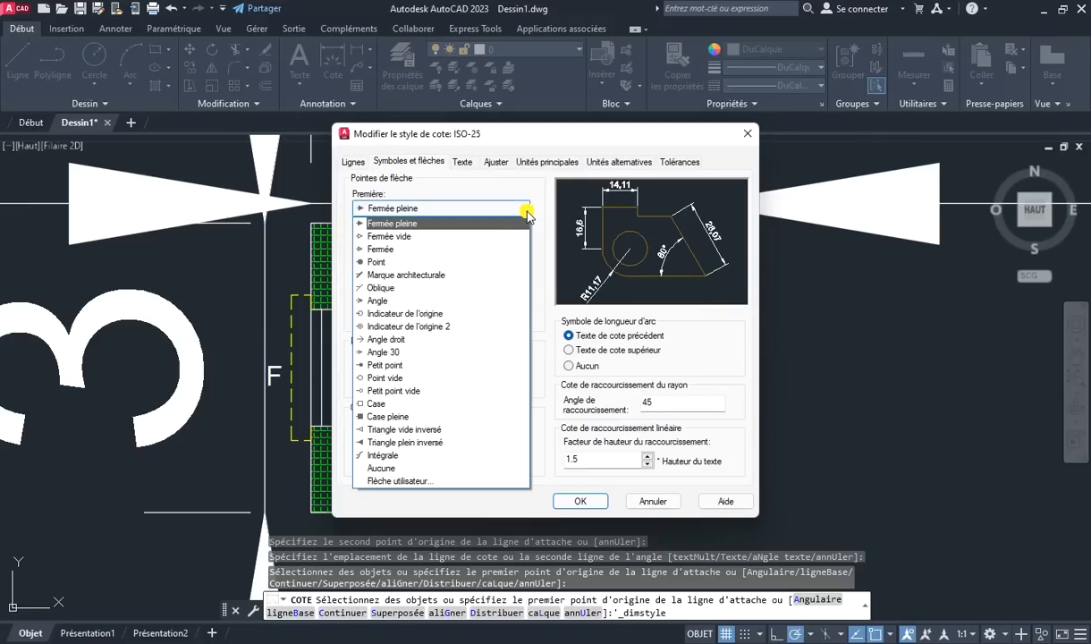
{"action": "left_click", "coordinate": [407, 275]}
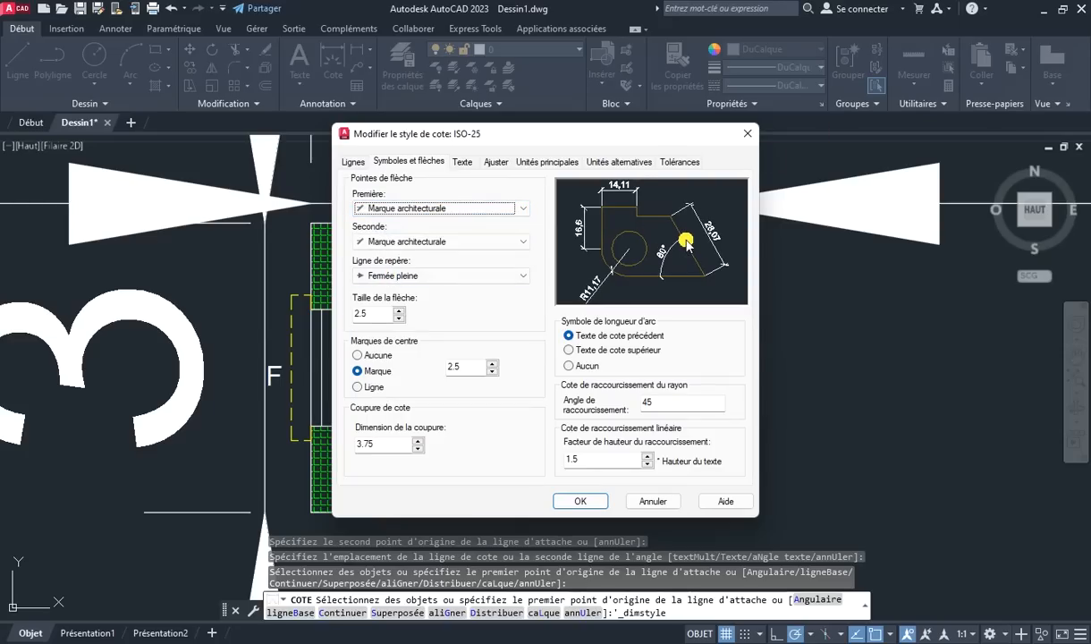
Set the ISO-25 style's overall dimension scale to 0.2 and save the style changes
{"action": "left_click", "coordinate": [471, 164]}
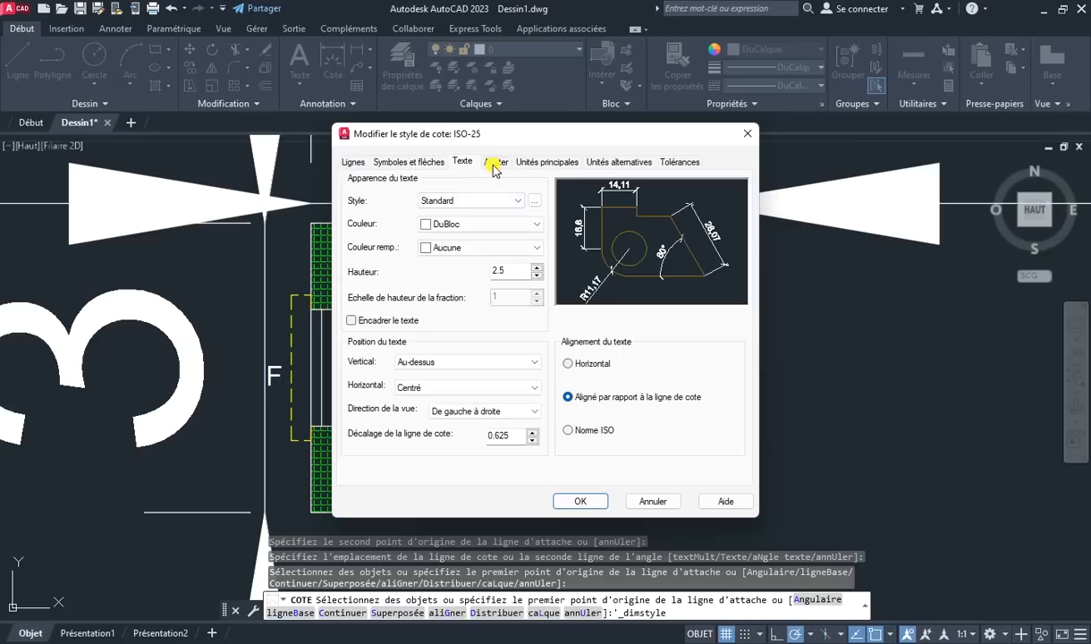
{"action": "left_click", "coordinate": [494, 165]}
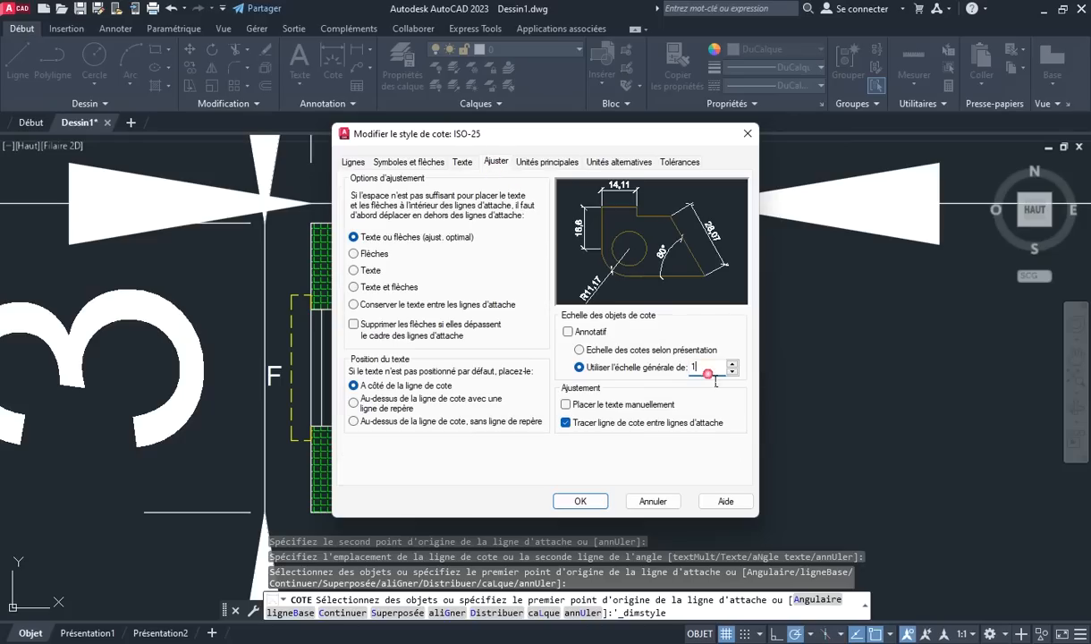
{"action": "key", "text": "BackSpace"}
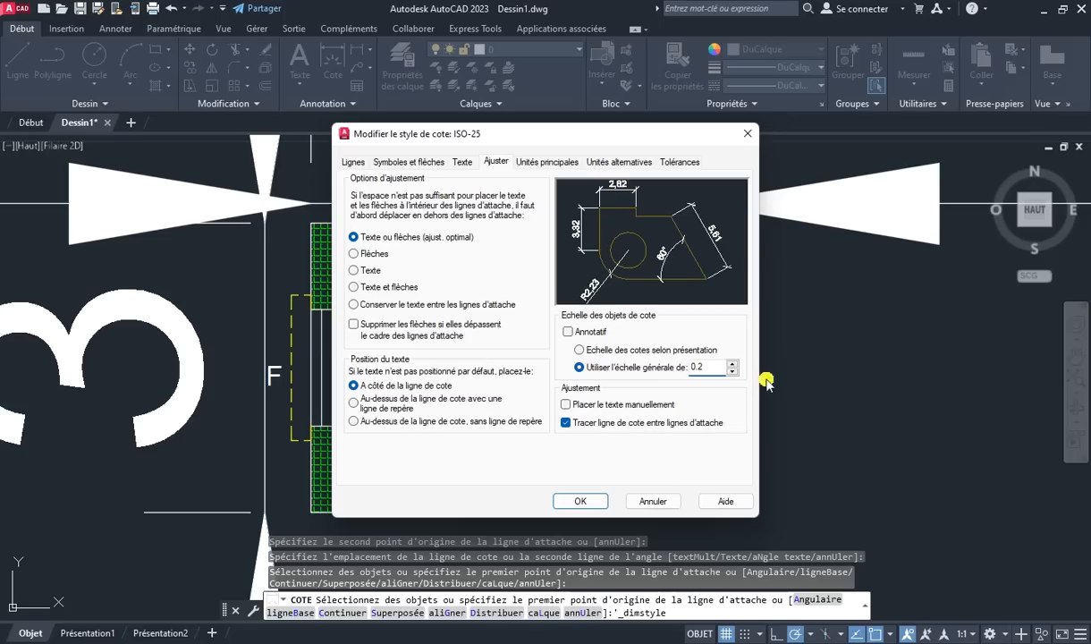
{"action": "left_click", "coordinate": [578, 501]}
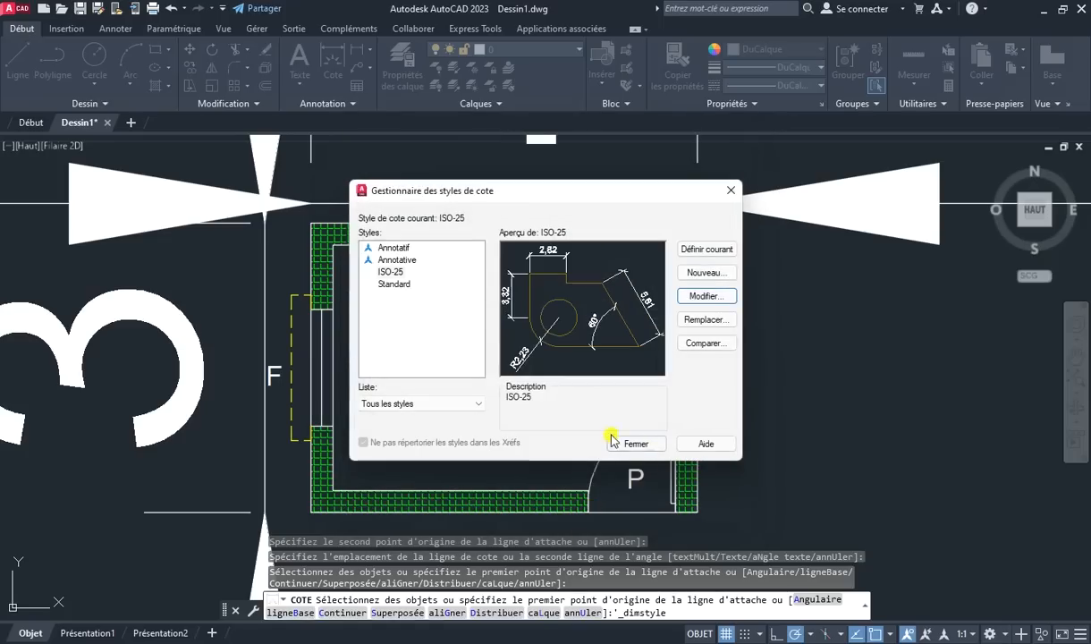
{"action": "left_click", "coordinate": [637, 443]}
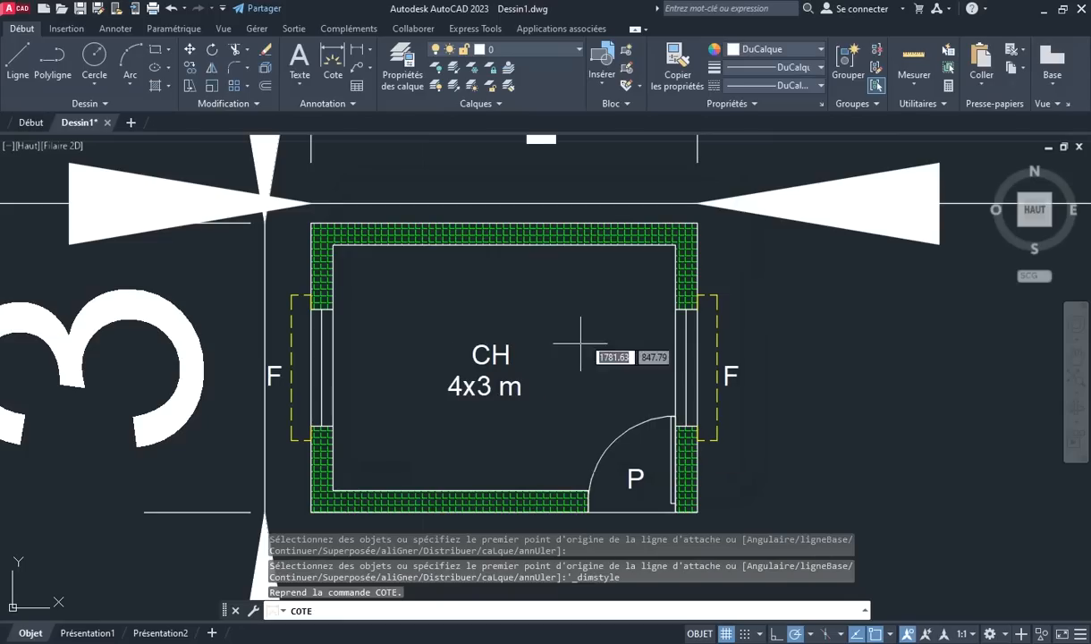
Cancel the resumed dimension command and regenerate the drawing so the dimensions reflect the modified style
{"action": "type", "text": "R"}
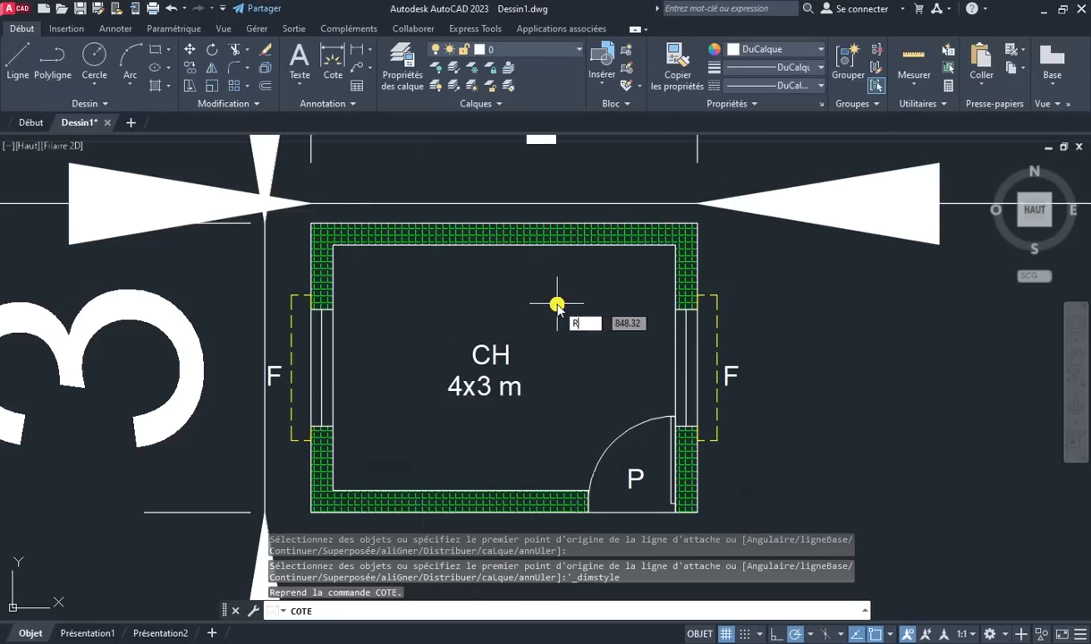
{"action": "type", "text": "EGE"}
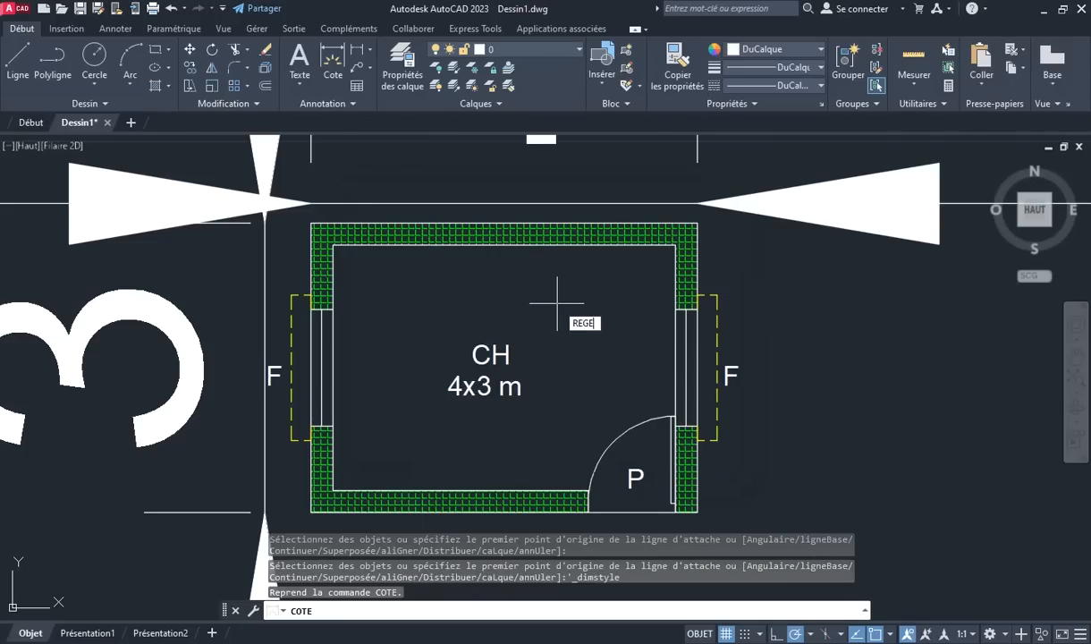
{"action": "key", "text": "Escape"}
{"action": "key", "text": "Escape"}
{"action": "type", "text": "REG"}
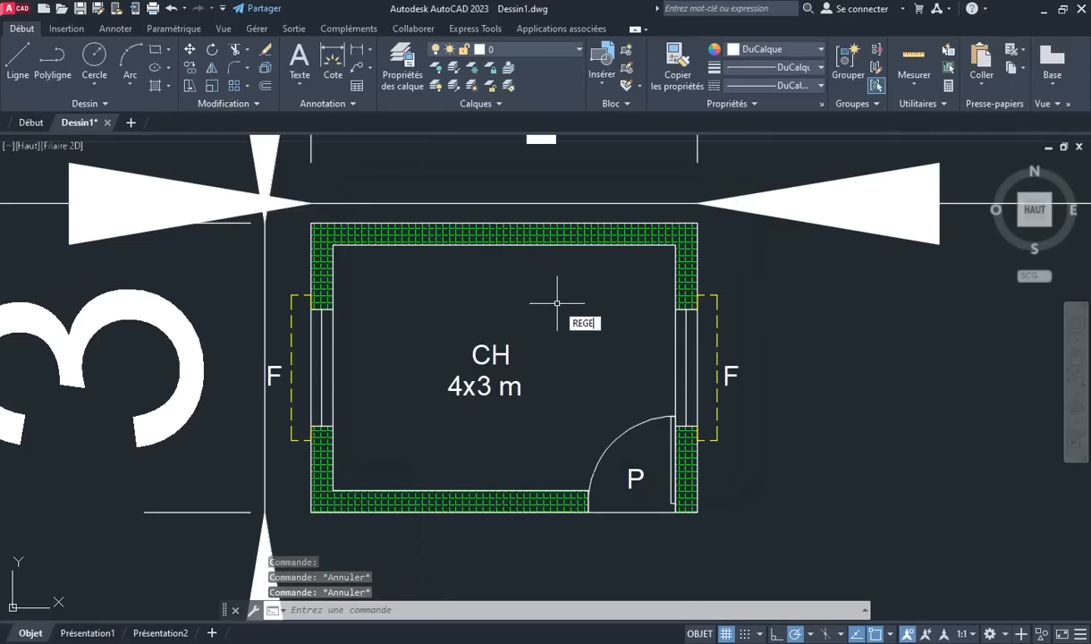
{"action": "type", "text": "E"}
{"action": "key", "text": "Return"}
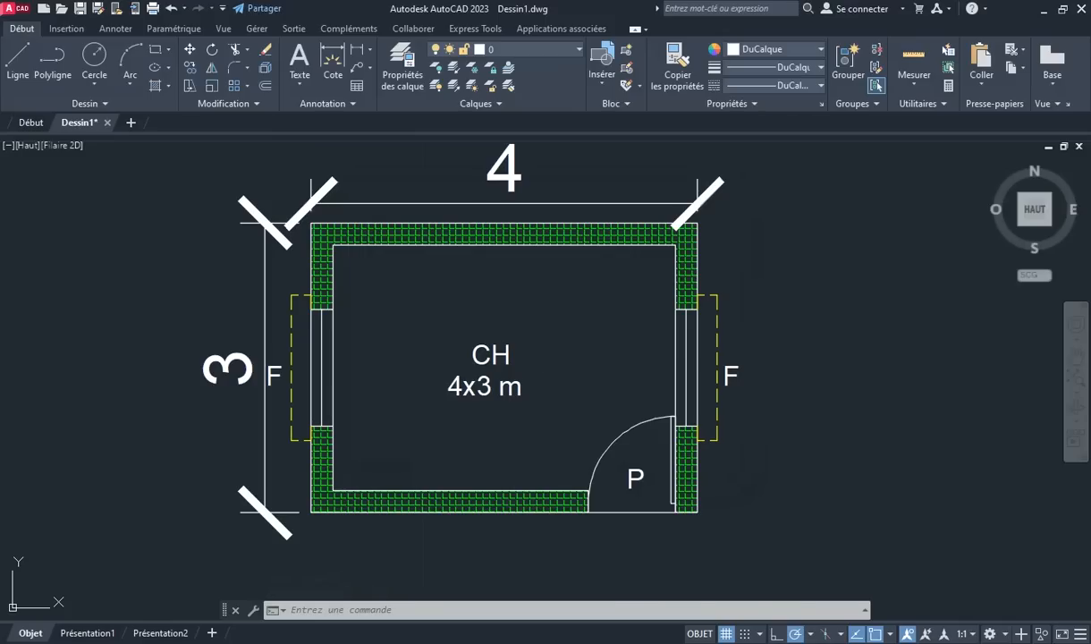
Reduce the ISO-25 dimension style's overall scale to 0.07 and apply it to the drawing
{"action": "left_click", "coordinate": [353, 105]}
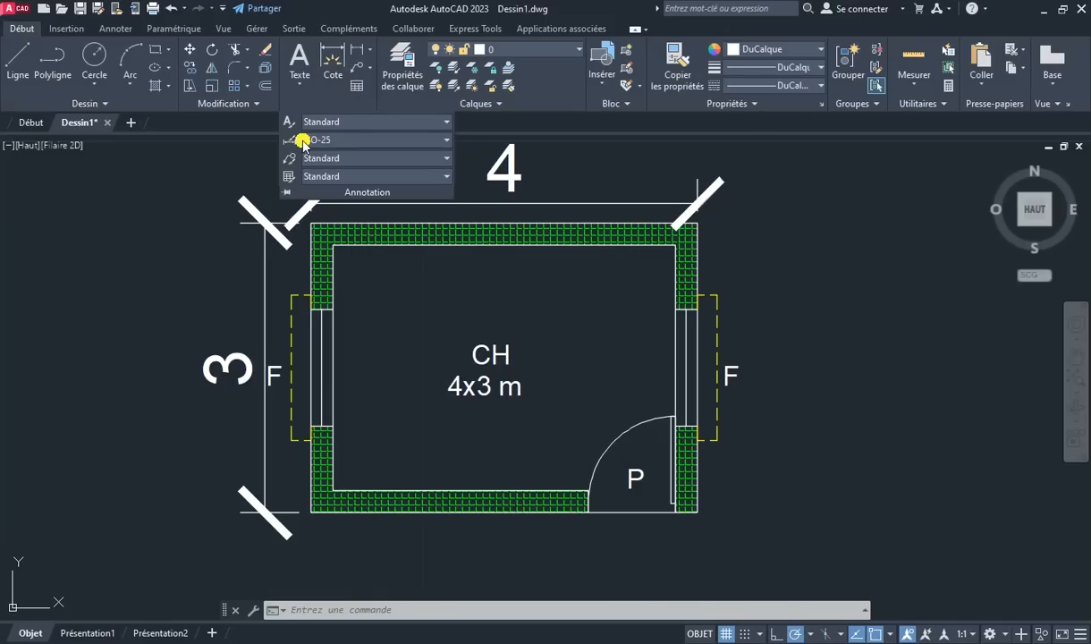
{"action": "left_click", "coordinate": [290, 143]}
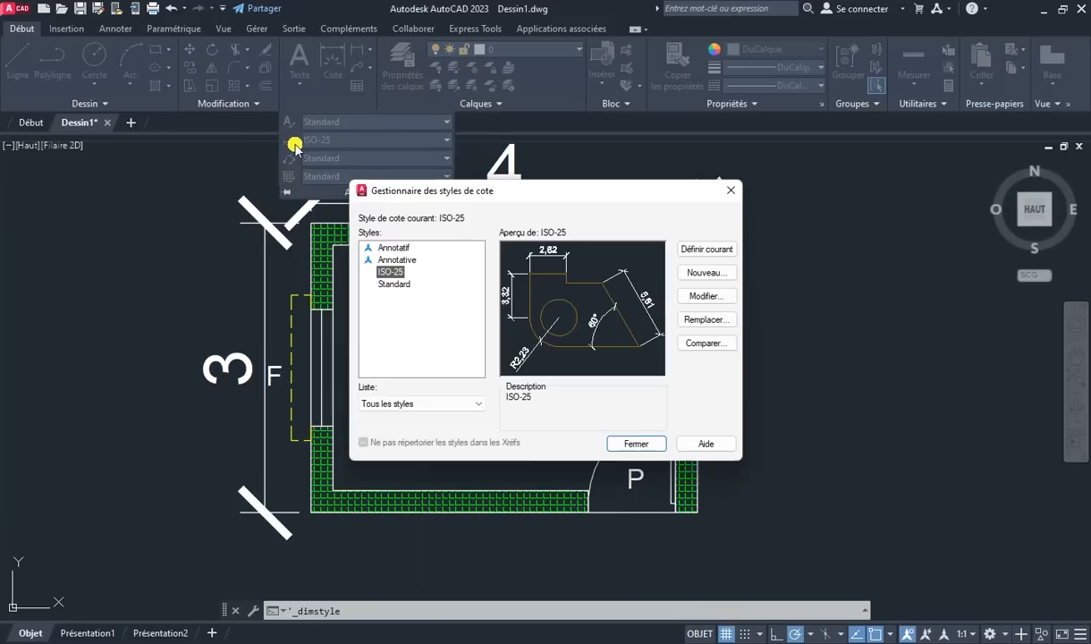
{"action": "left_click", "coordinate": [702, 297]}
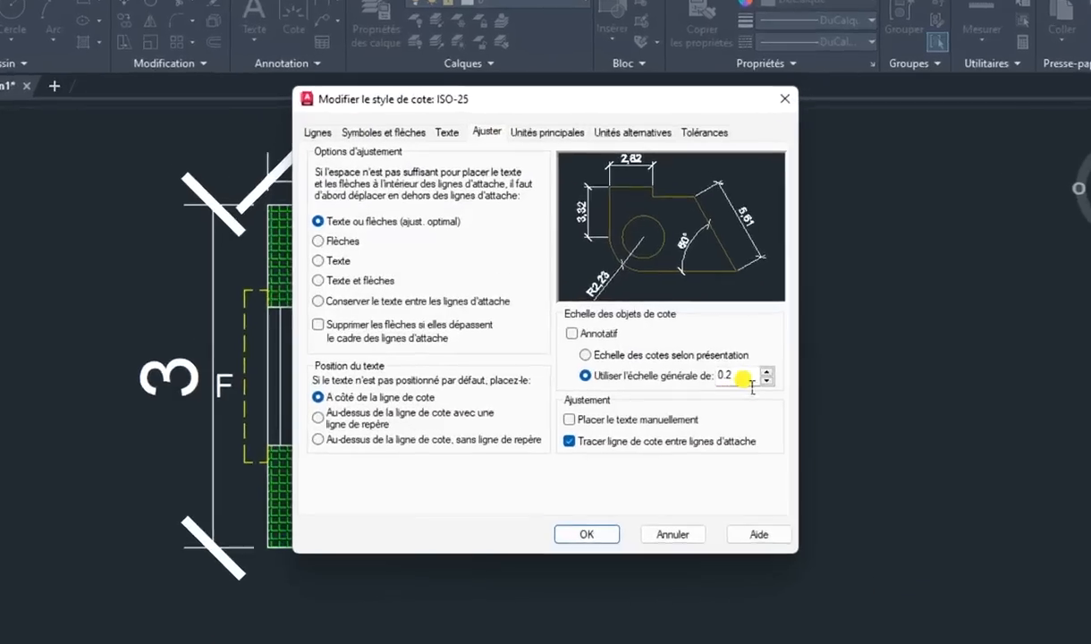
{"action": "left_click", "coordinate": [718, 366]}
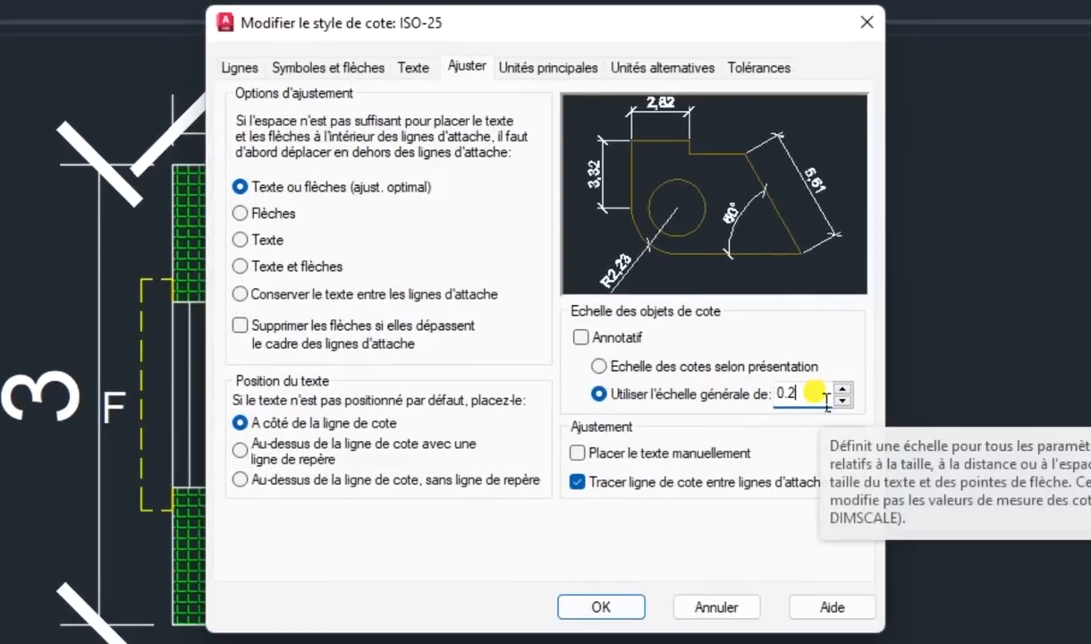
{"action": "key", "text": "BackSpace"}
{"action": "type", "text": "07"}
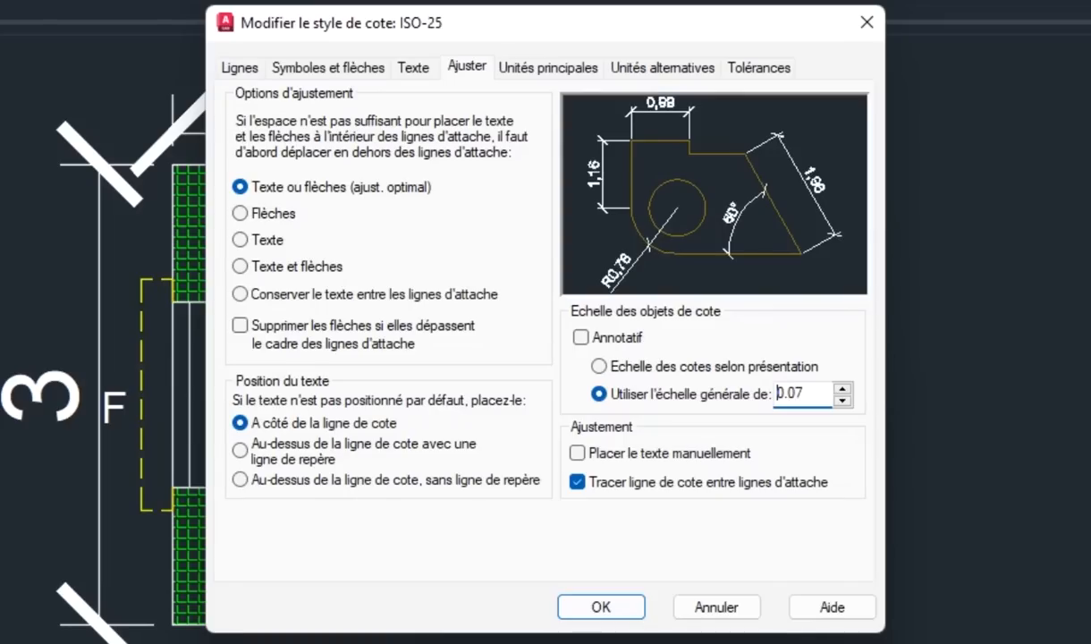
{"action": "left_click", "coordinate": [590, 608]}
{"action": "left_click", "coordinate": [700, 517]}
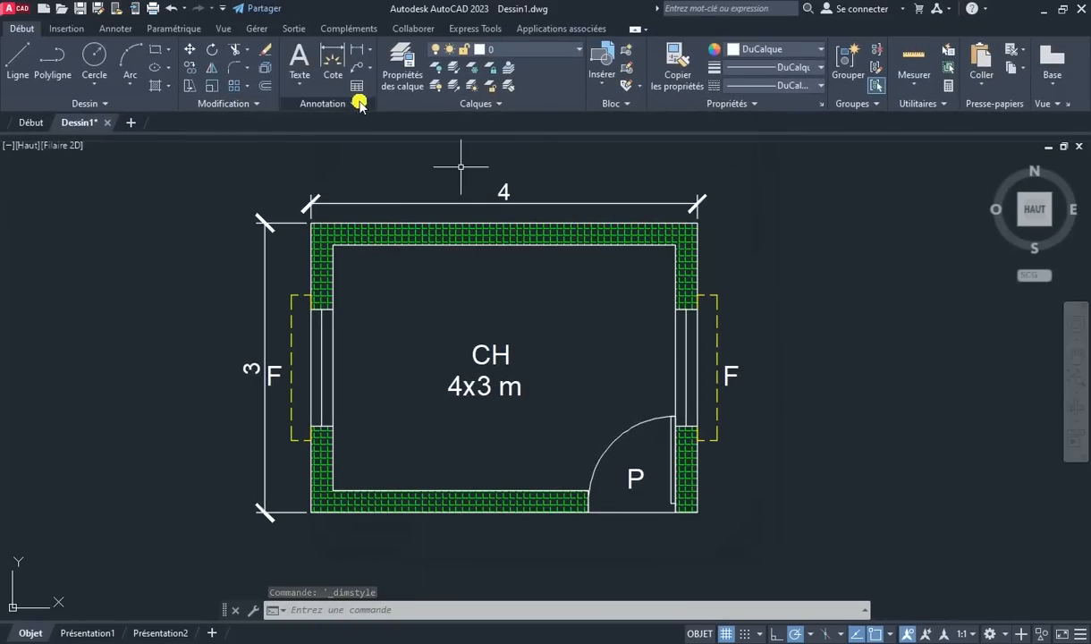
Set the ISO-25 style's vertical text position to Centré so dimension values sit within their dimension lines
{"action": "left_click", "coordinate": [356, 104]}
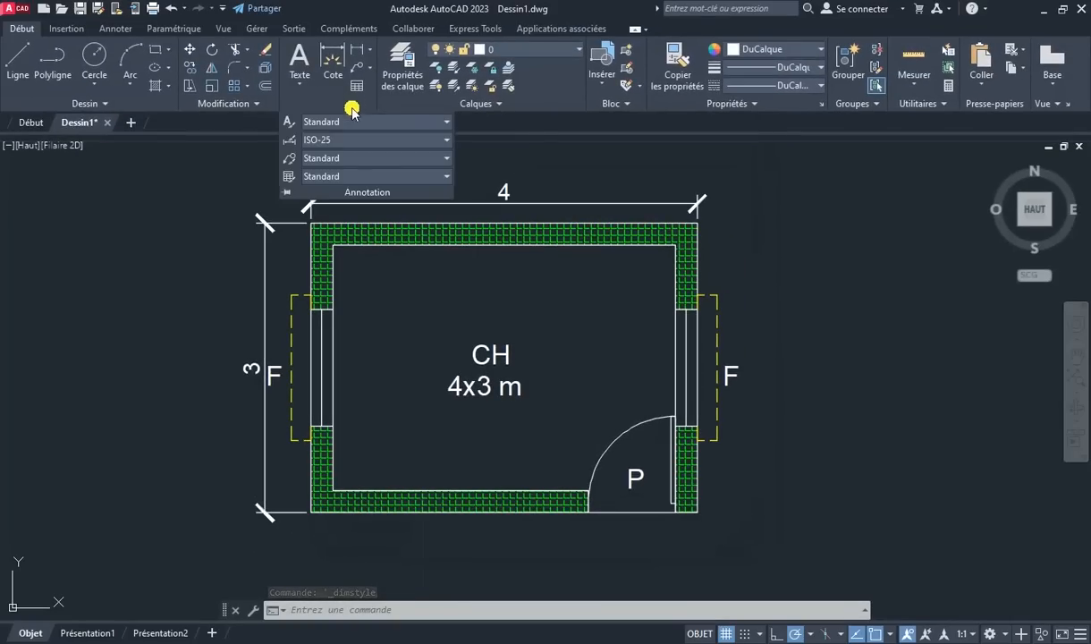
{"action": "left_click", "coordinate": [291, 141]}
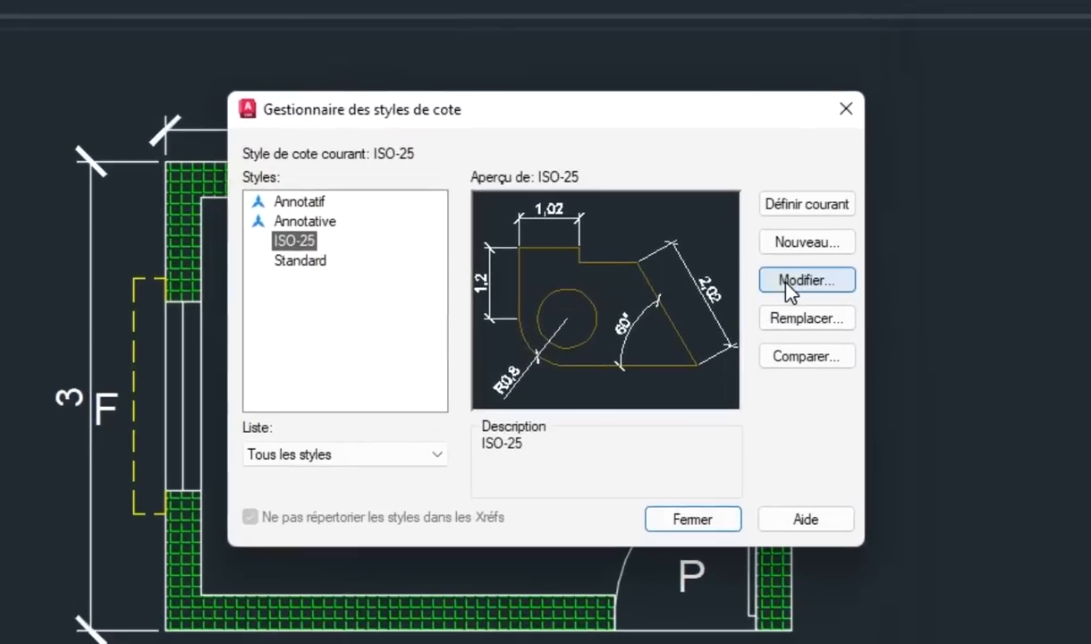
{"action": "left_click", "coordinate": [743, 292]}
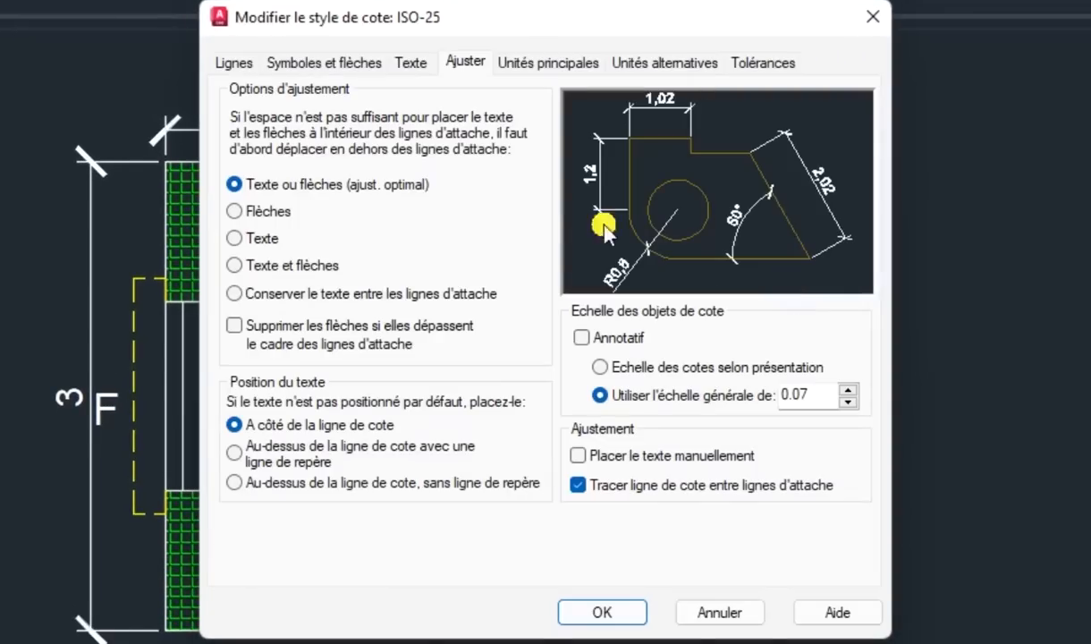
{"action": "left_click", "coordinate": [408, 66]}
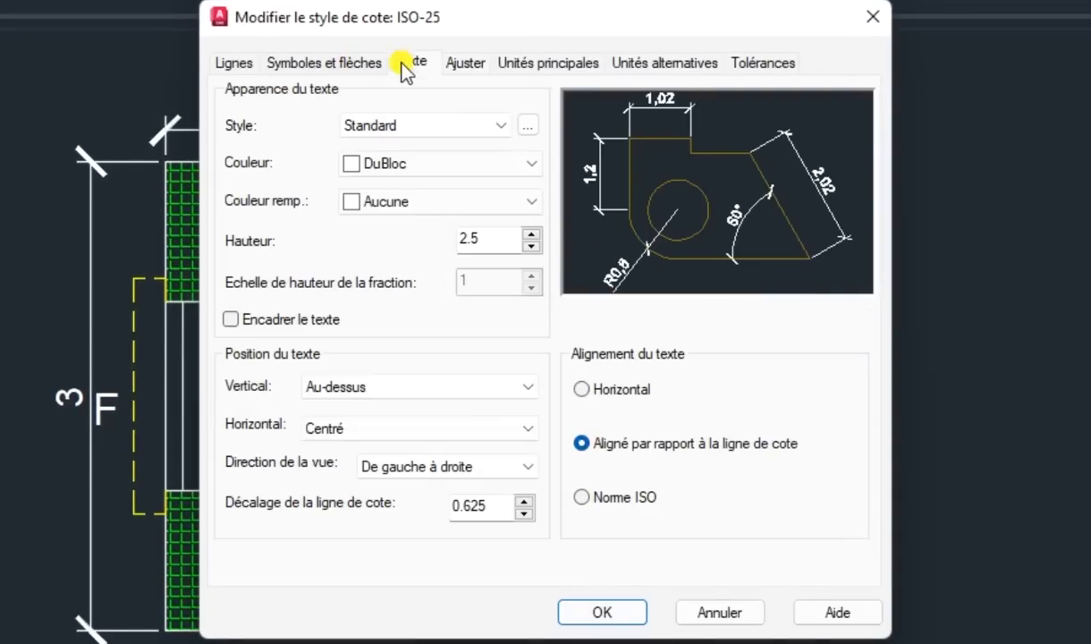
{"action": "left_click", "coordinate": [355, 388]}
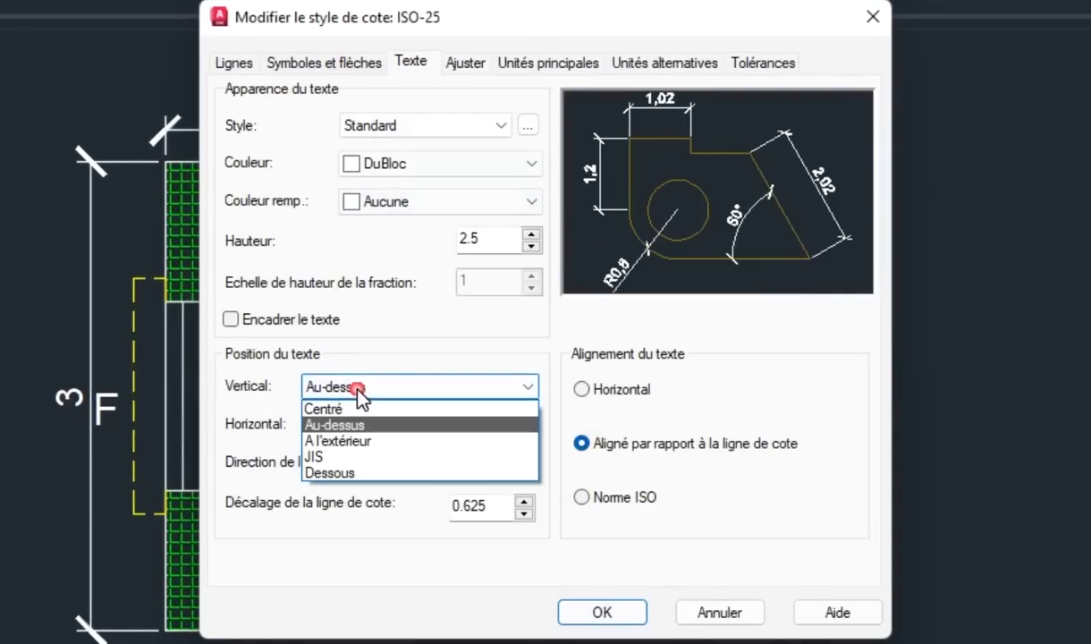
{"action": "left_click", "coordinate": [326, 408]}
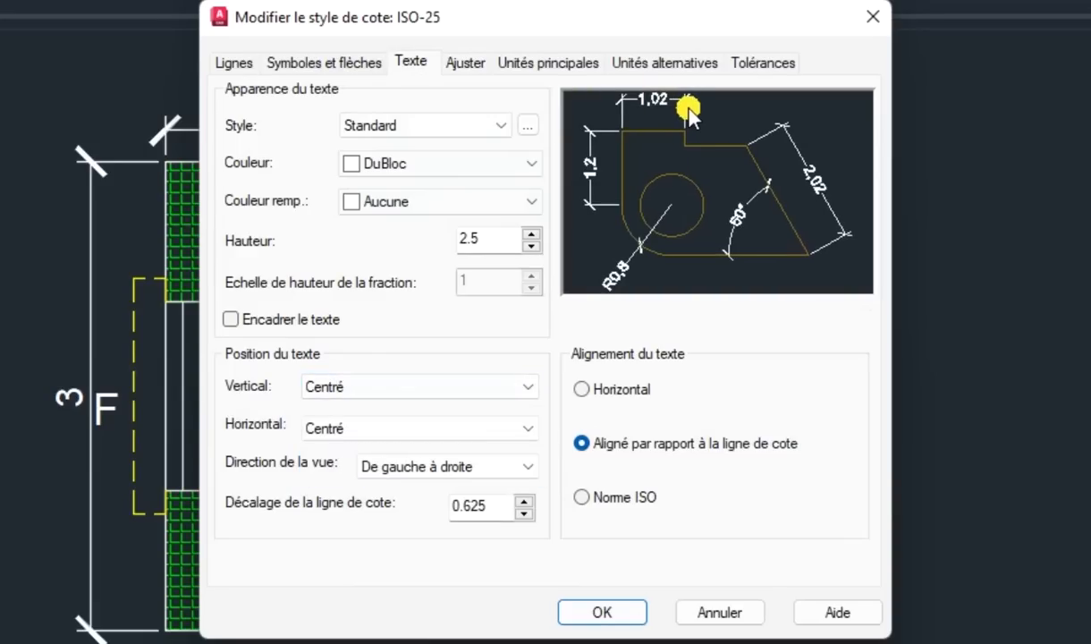
{"action": "left_click", "coordinate": [606, 614]}
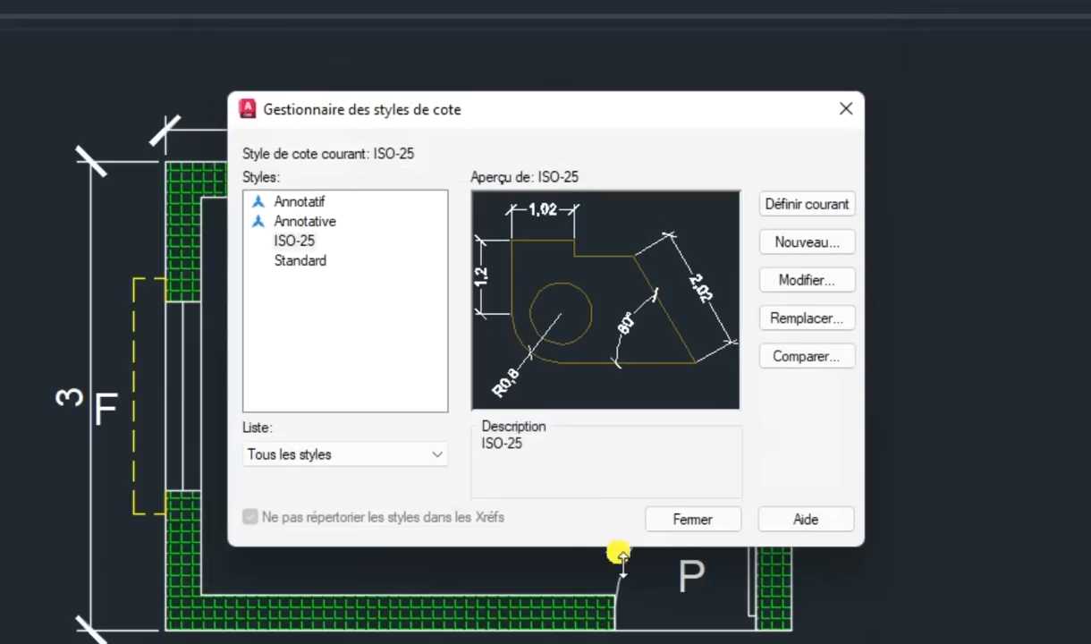
{"action": "left_click", "coordinate": [677, 521]}
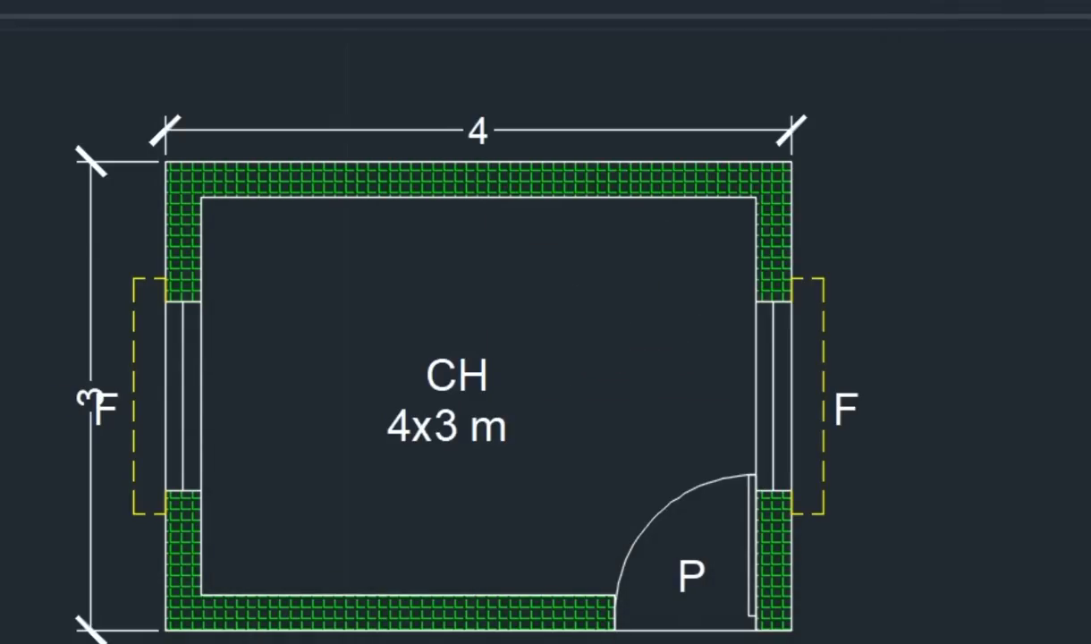
Move the room's height dimension line farther outward, clear of the F label beside the left-hand window
{"action": "left_click", "coordinate": [87, 236]}
{"action": "left_click", "coordinate": [92, 394]}
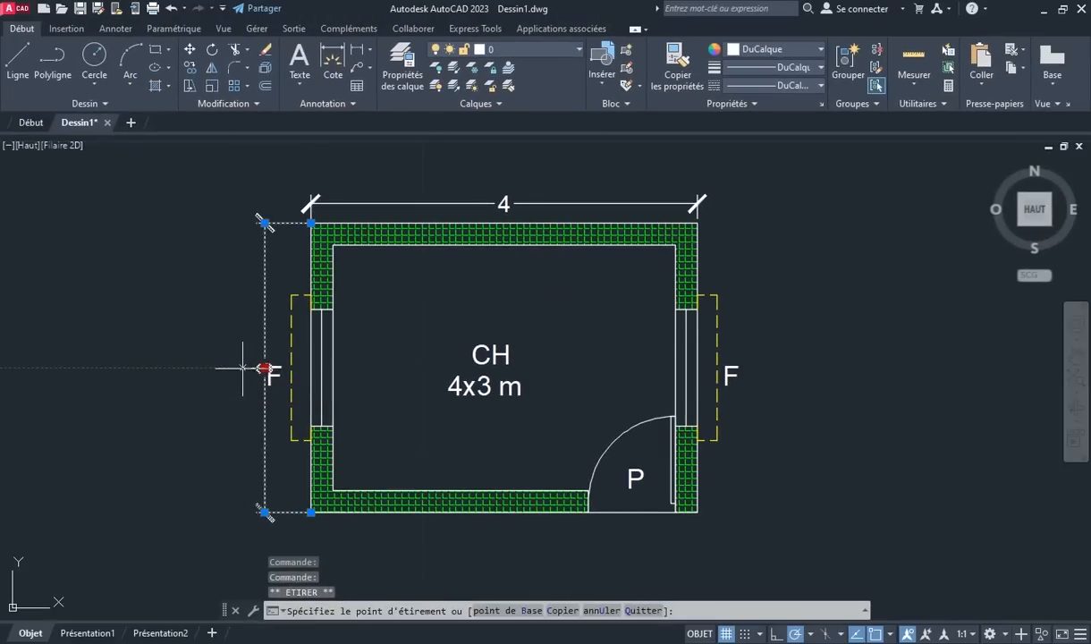
{"action": "left_click", "coordinate": [189, 375]}
Move the room's width dimension line slightly farther above the upper wall and clear the selection
{"action": "left_click", "coordinate": [496, 184]}
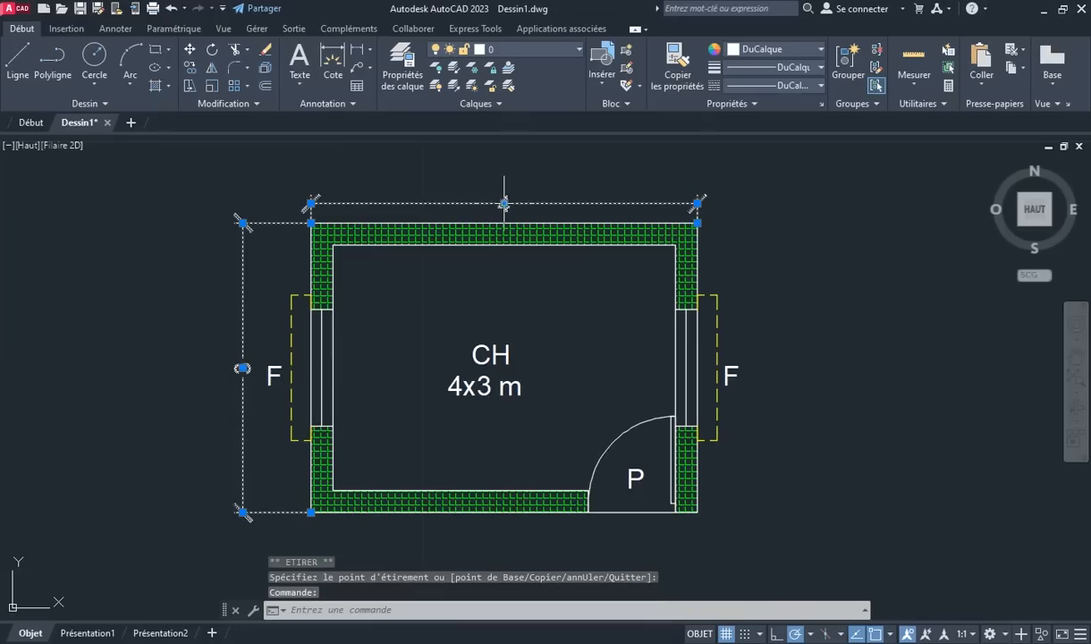
{"action": "left_click", "coordinate": [504, 204]}
{"action": "left_click", "coordinate": [501, 194]}
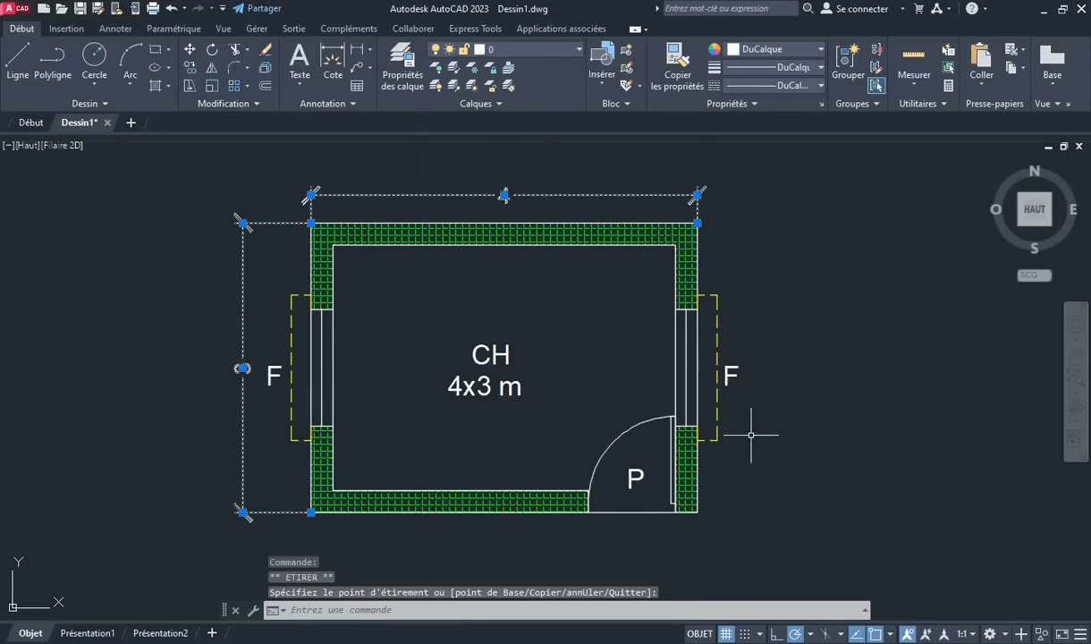
{"action": "key", "text": "Escape"}
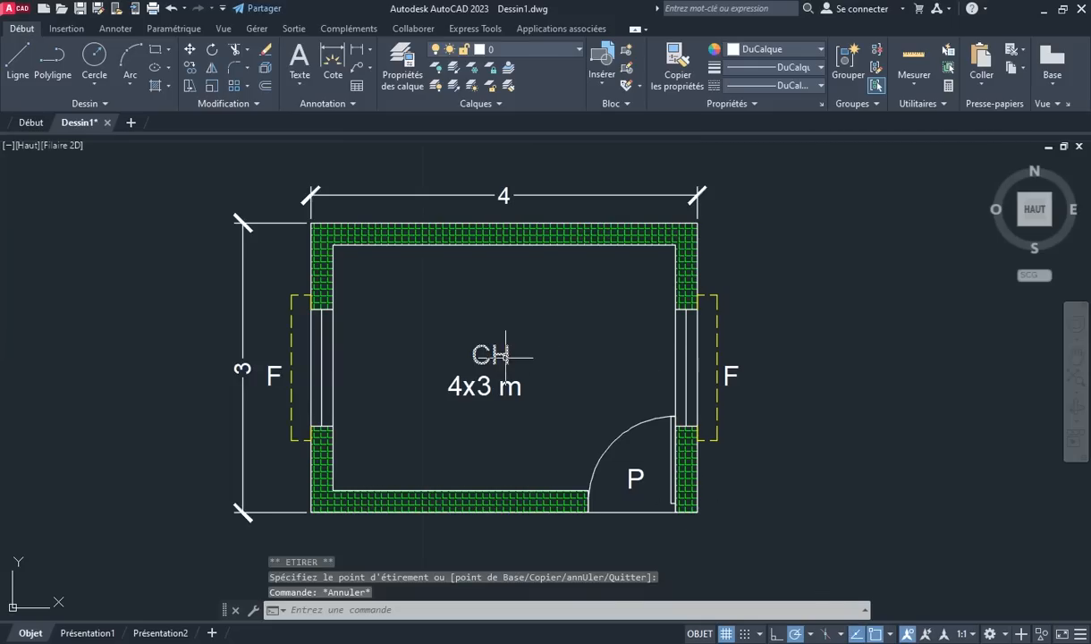
Move the CH and 4x3 m labels together toward the room's right-hand window, slightly higher
{"action": "left_click", "coordinate": [407, 316]}
{"action": "left_click", "coordinate": [593, 437]}
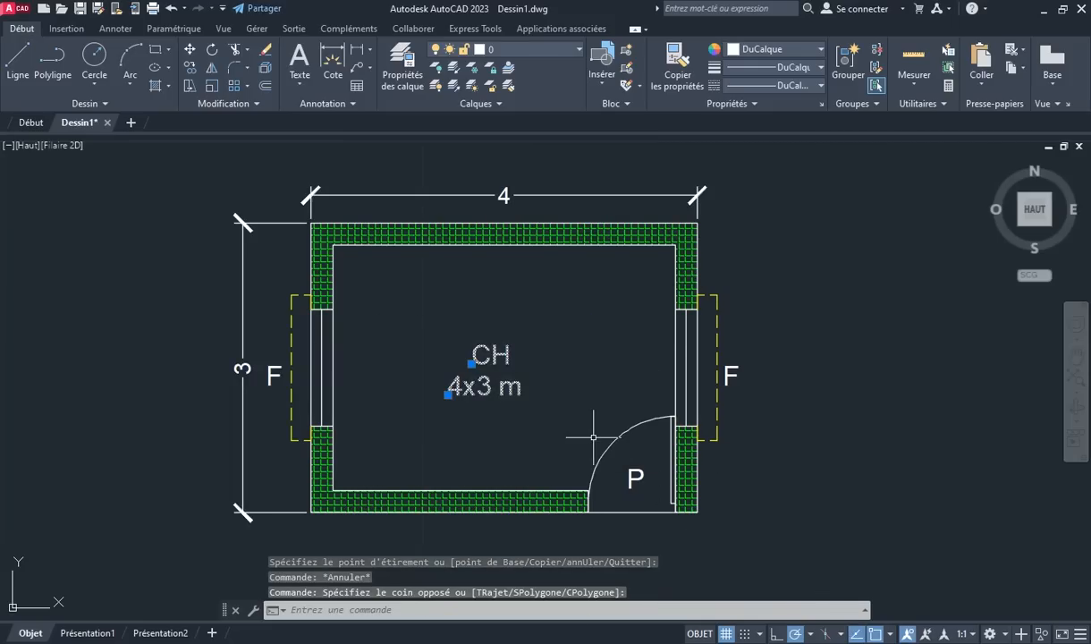
{"action": "left_click", "coordinate": [189, 49]}
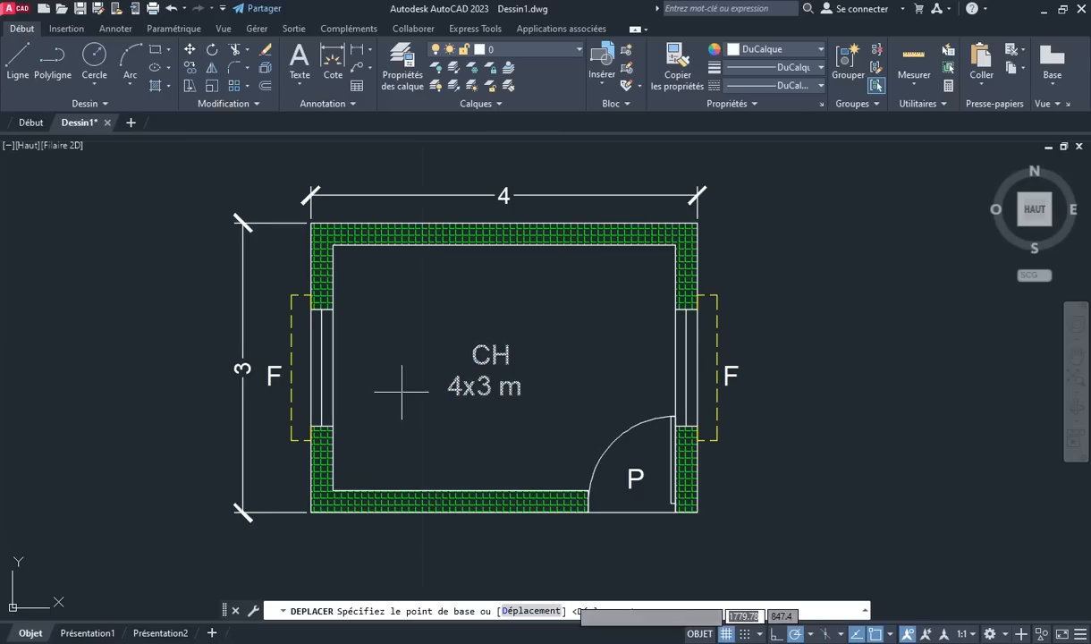
{"action": "left_click", "coordinate": [502, 439]}
{"action": "left_click", "coordinate": [587, 427]}
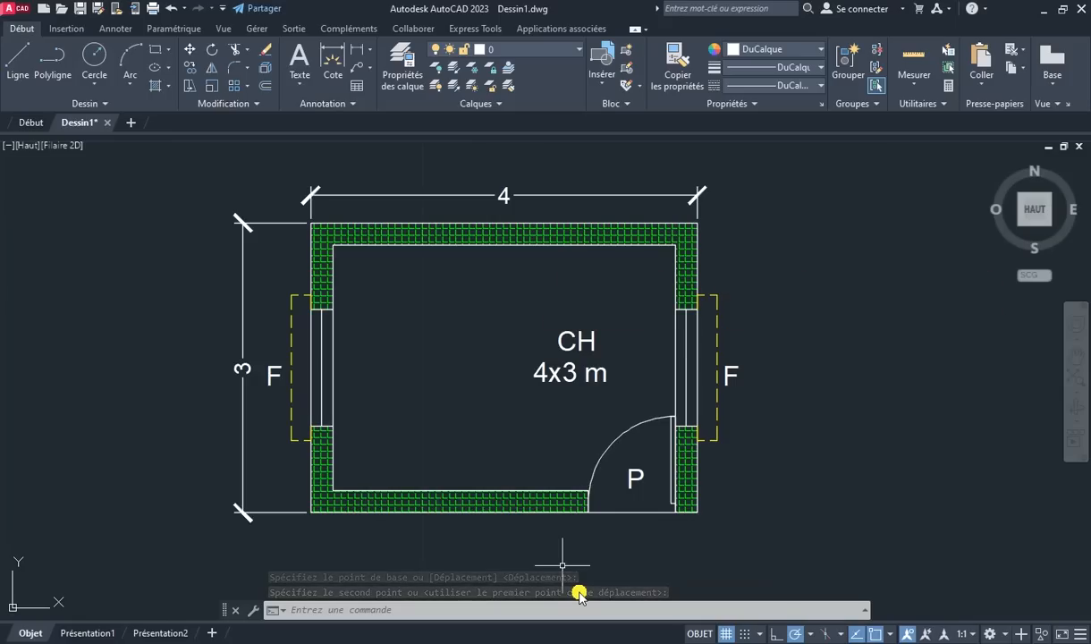
Open DesignCenter and display the blocks of House Designer.dwg from the fr-FR sample's DesignCenter folder
{"action": "key", "text": "ctrl+2"}
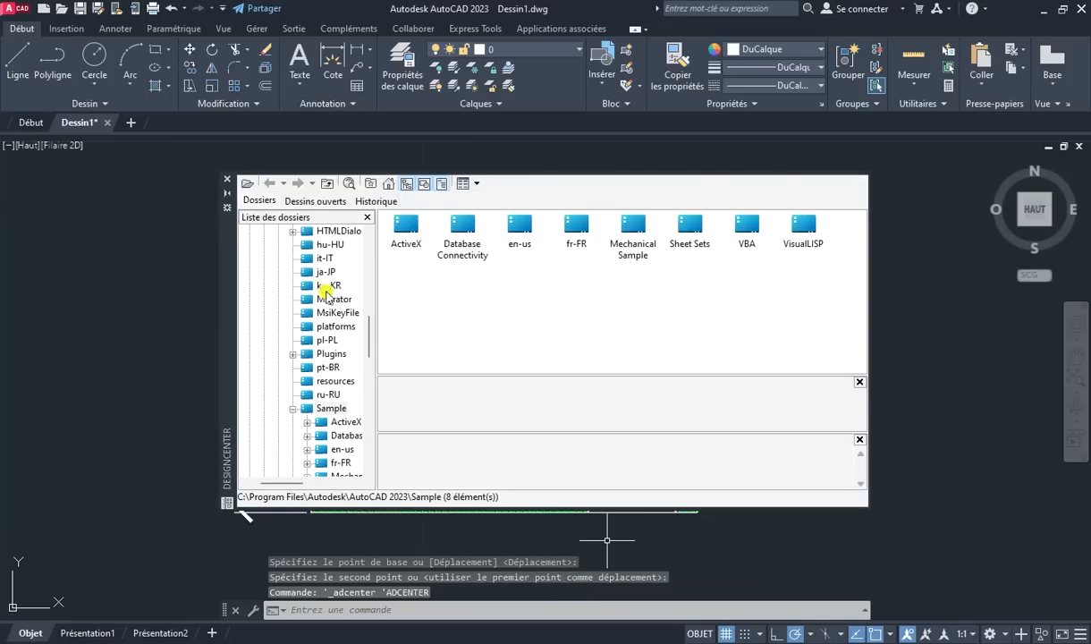
{"action": "mouse_move", "coordinate": [225, 268]}
{"action": "left_mouse_down"}
{"action": "mouse_move", "coordinate": [413, 270]}
{"action": "mouse_move", "coordinate": [411, 280]}
{"action": "left_mouse_up"}
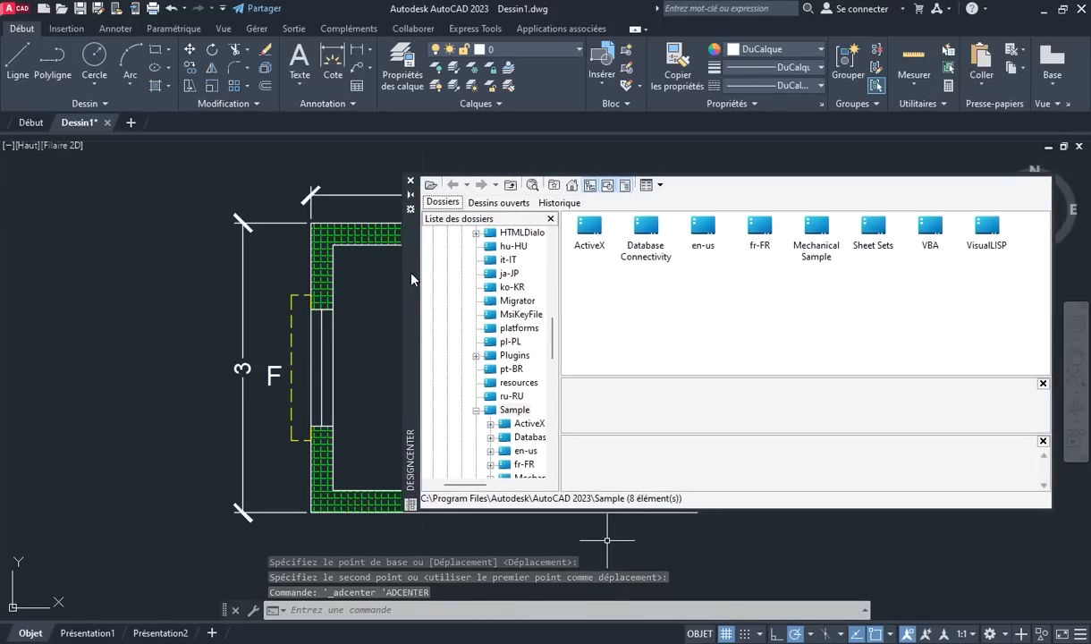
{"action": "left_click", "coordinate": [759, 230]}
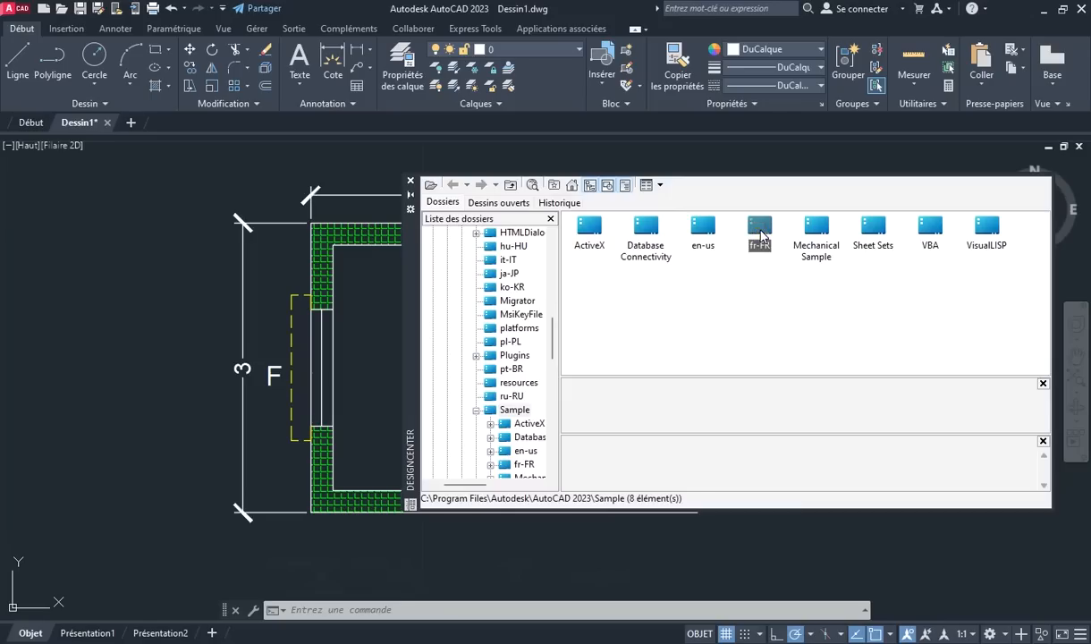
{"action": "double_click", "coordinate": [759, 231]}
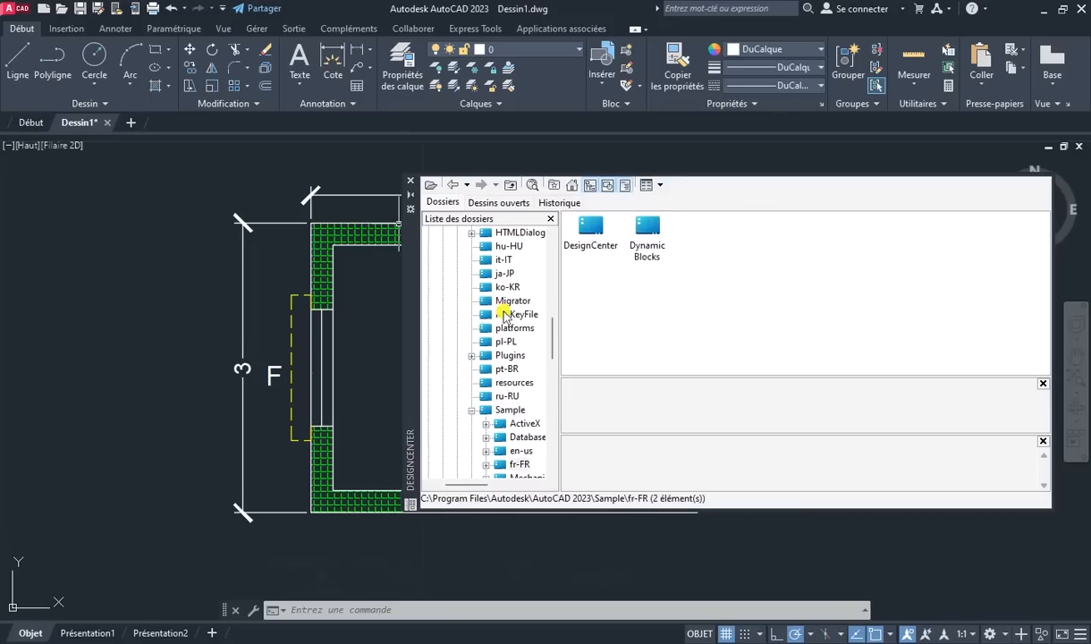
{"action": "left_click", "coordinate": [573, 184]}
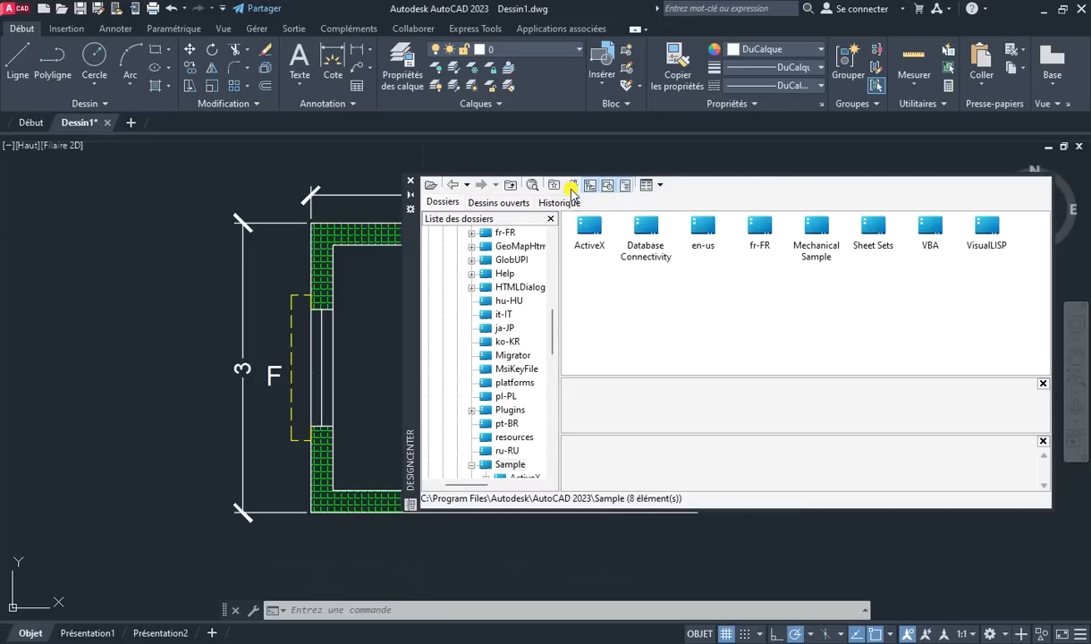
{"action": "double_click", "coordinate": [762, 226]}
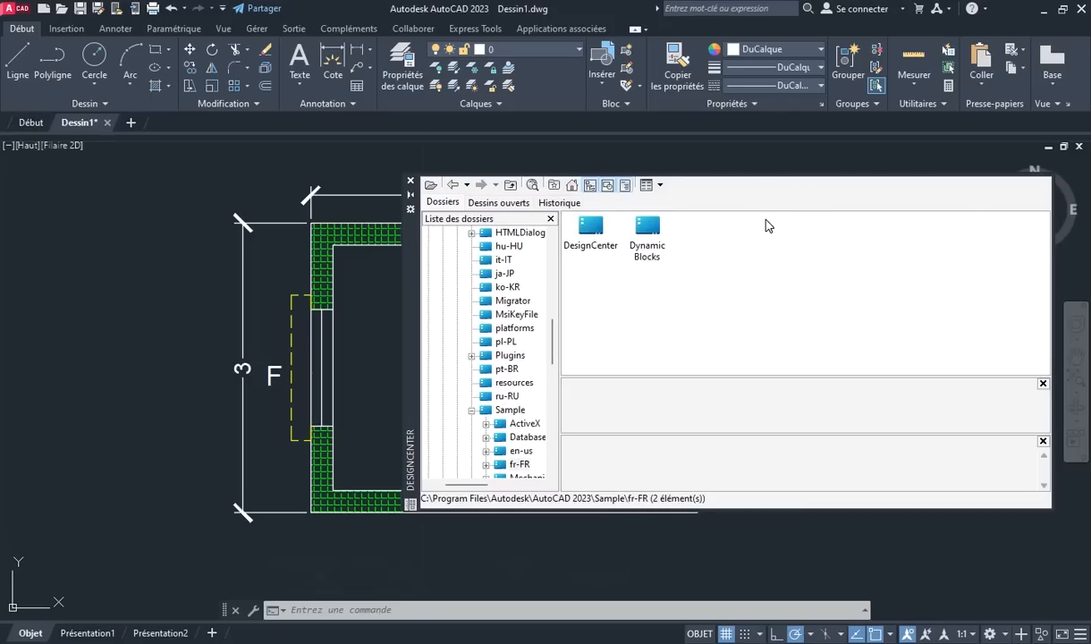
{"action": "double_click", "coordinate": [589, 233]}
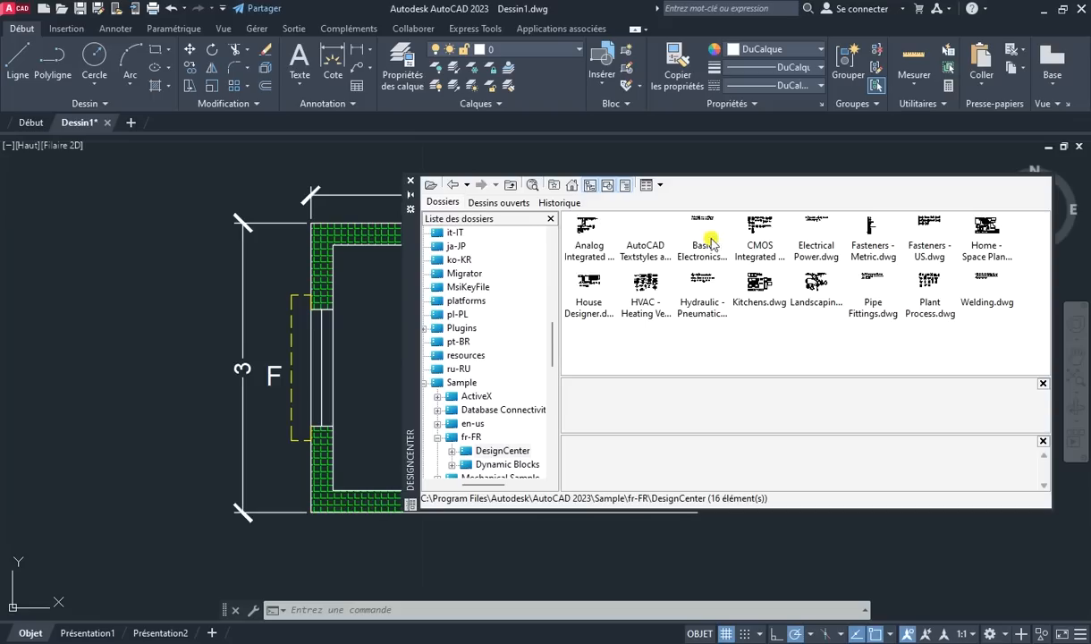
{"action": "double_click", "coordinate": [590, 284]}
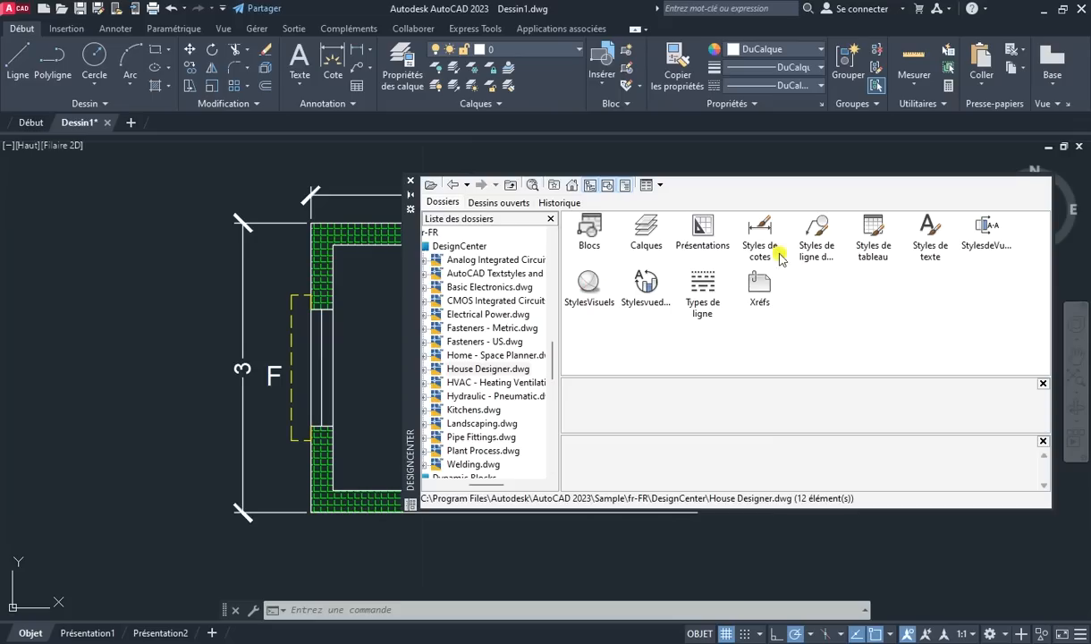
{"action": "double_click", "coordinate": [590, 229]}
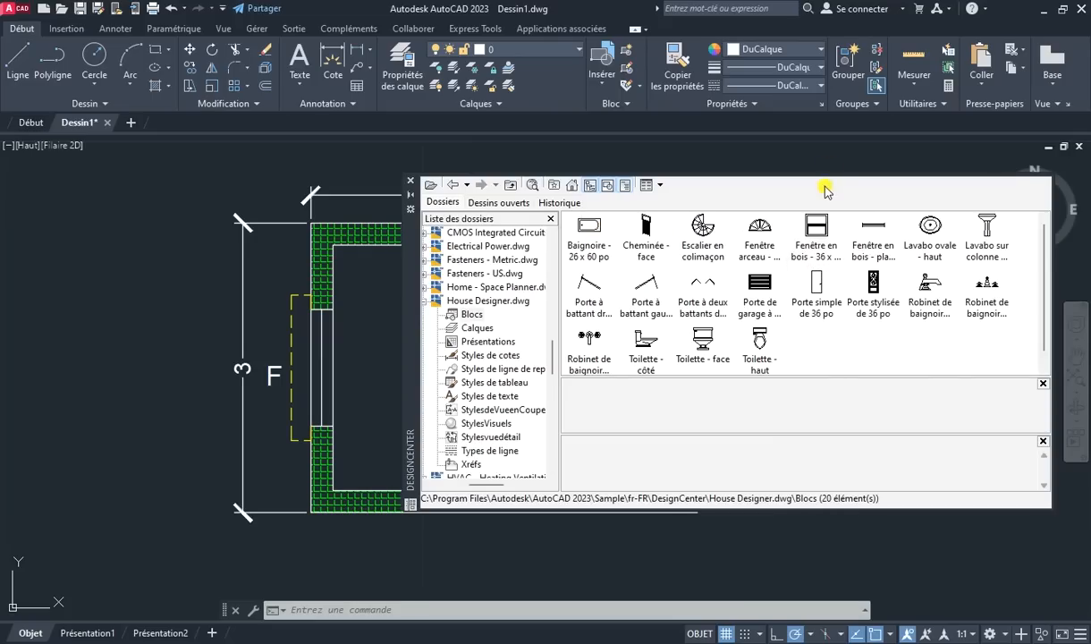
{"action": "left_click_drag", "start_coordinate": [410, 315], "coordinate": [345, 311]}
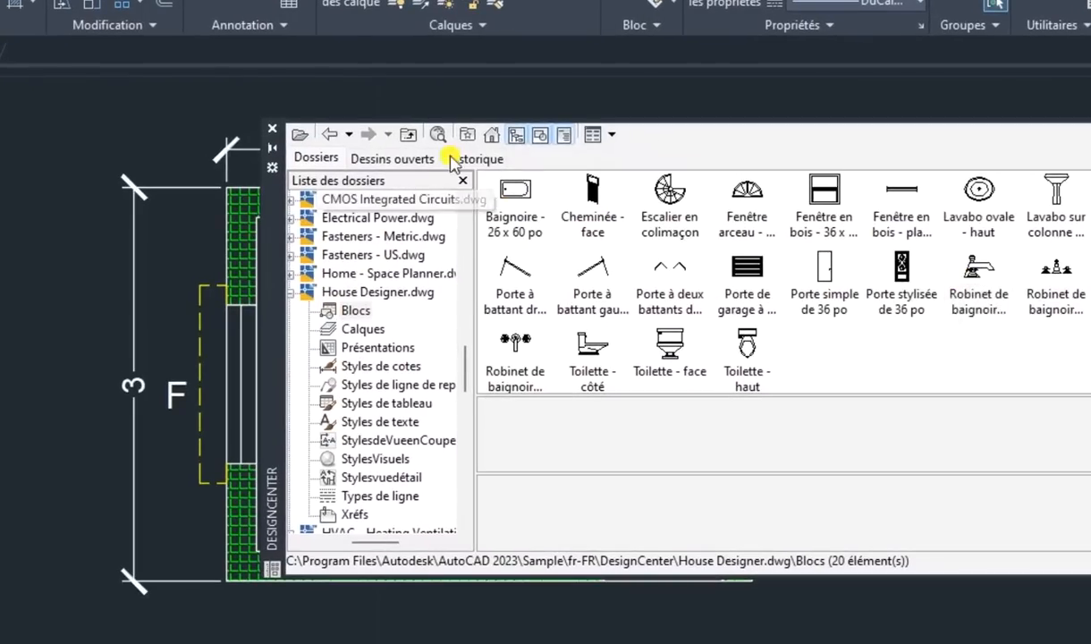
Display the blocks of Home - Space Planner.dwg from the fr-FR sample's DesignCenter folder
{"action": "left_click", "coordinate": [494, 136]}
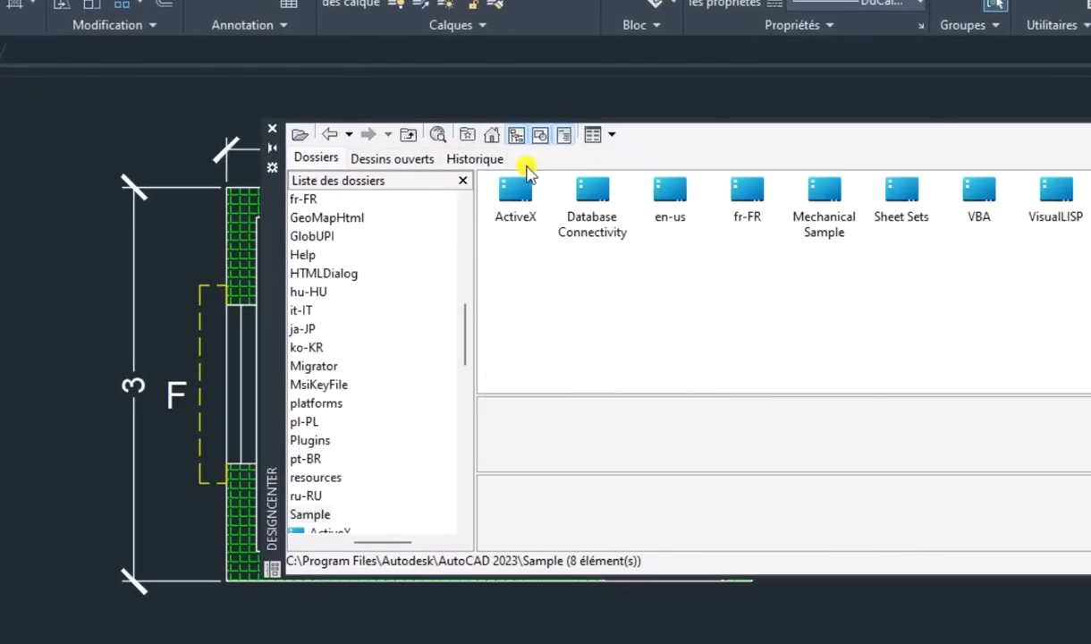
{"action": "double_click", "coordinate": [748, 191]}
{"action": "double_click", "coordinate": [534, 202]}
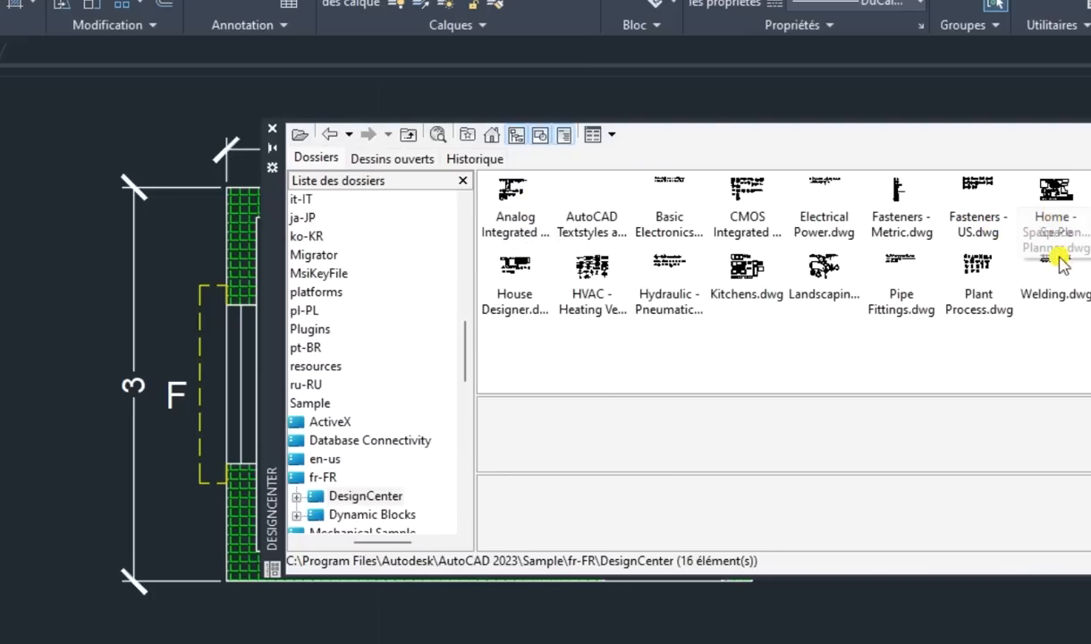
{"action": "double_click", "coordinate": [1055, 192]}
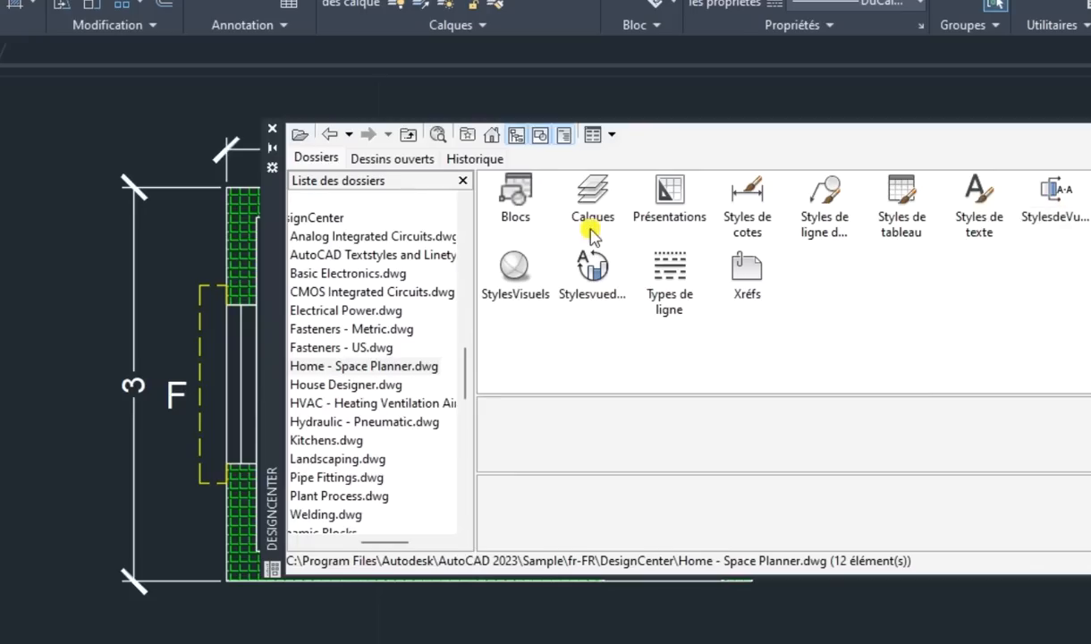
{"action": "double_click", "coordinate": [510, 198]}
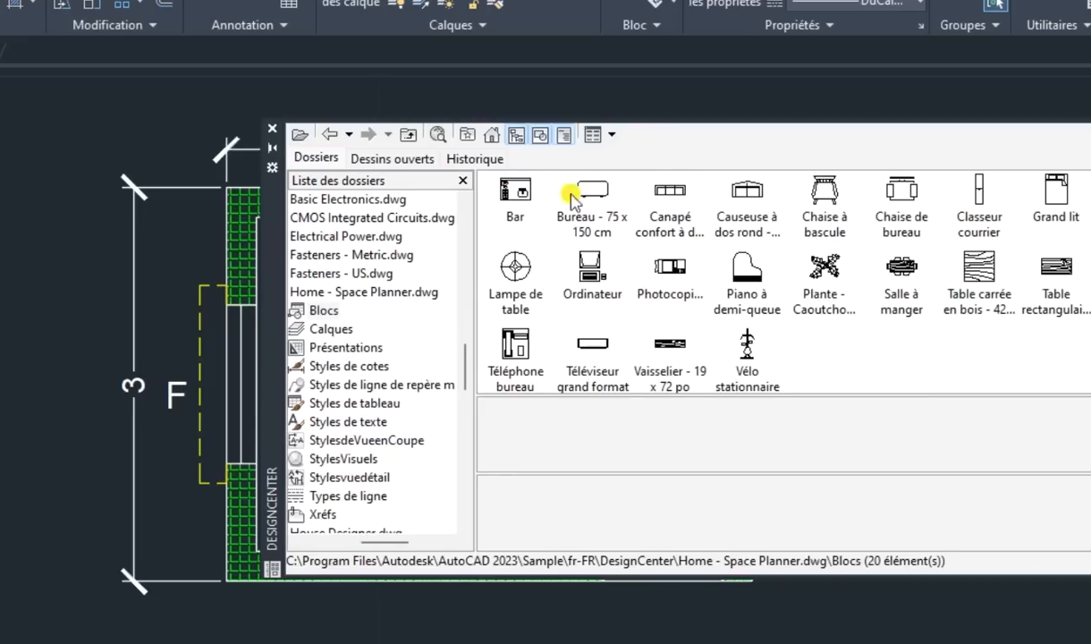
Insert the Grand lit, Canapé confort, Téléphone bureau, Bureau - 75 x 150 cm and Lampe de table blocks left of the plan, and close DesignCenter
{"action": "left_click", "coordinate": [1055, 199]}
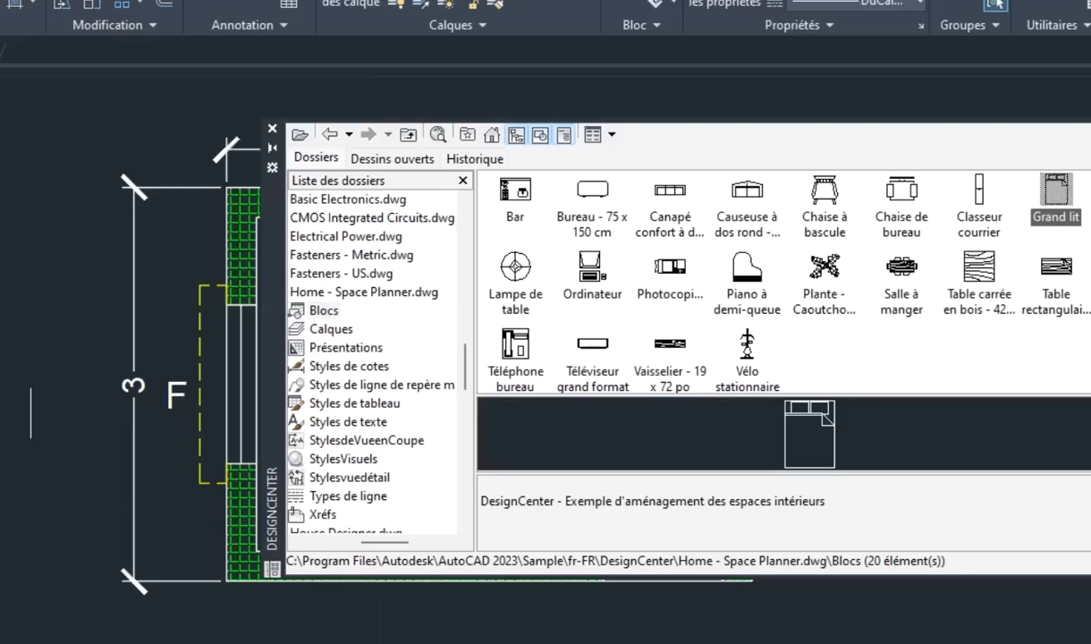
{"action": "left_click_drag", "start_coordinate": [2, 261], "coordinate": [2, 239]}
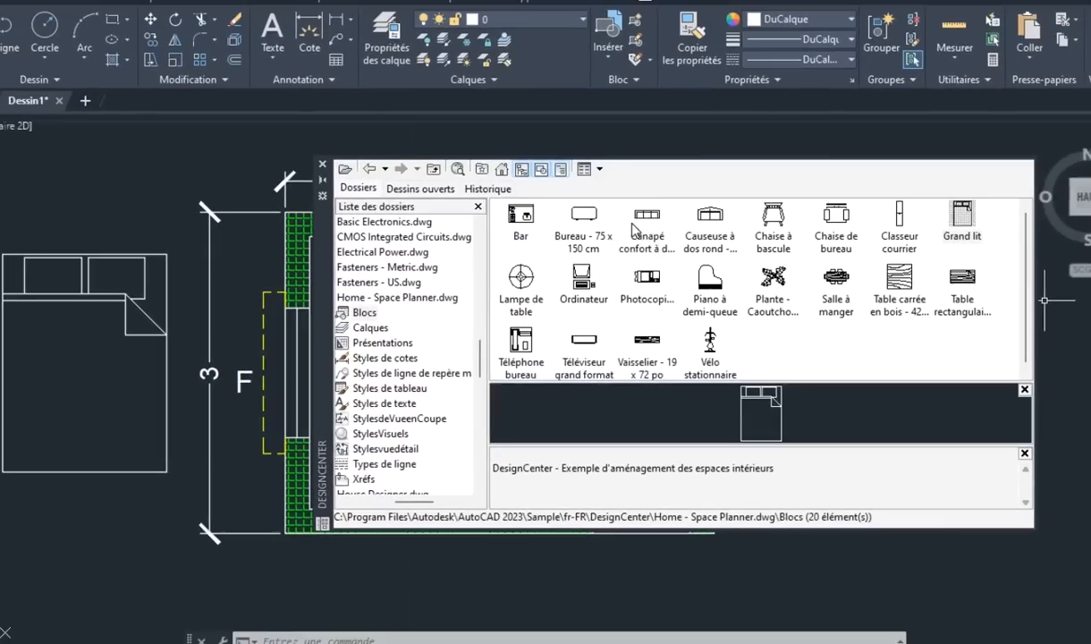
{"action": "mouse_move", "coordinate": [636, 223]}
{"action": "left_mouse_down"}
{"action": "mouse_move", "coordinate": [112, 528]}
{"action": "mouse_move", "coordinate": [53, 508]}
{"action": "mouse_move", "coordinate": [71, 506]}
{"action": "left_mouse_up"}
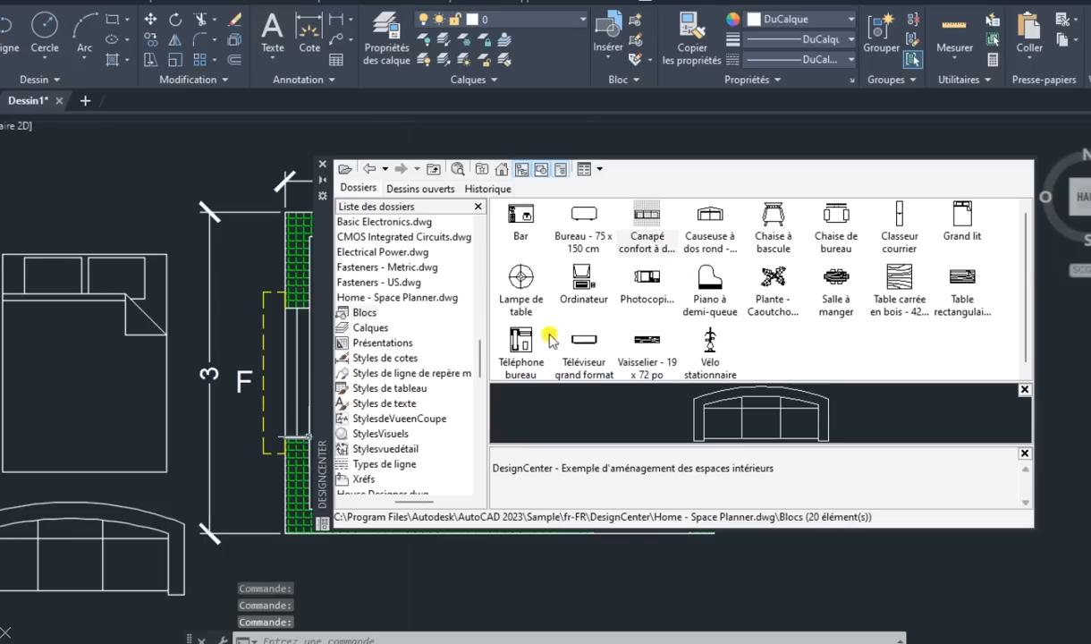
{"action": "left_click_drag", "start_coordinate": [520, 341], "coordinate": [103, 193]}
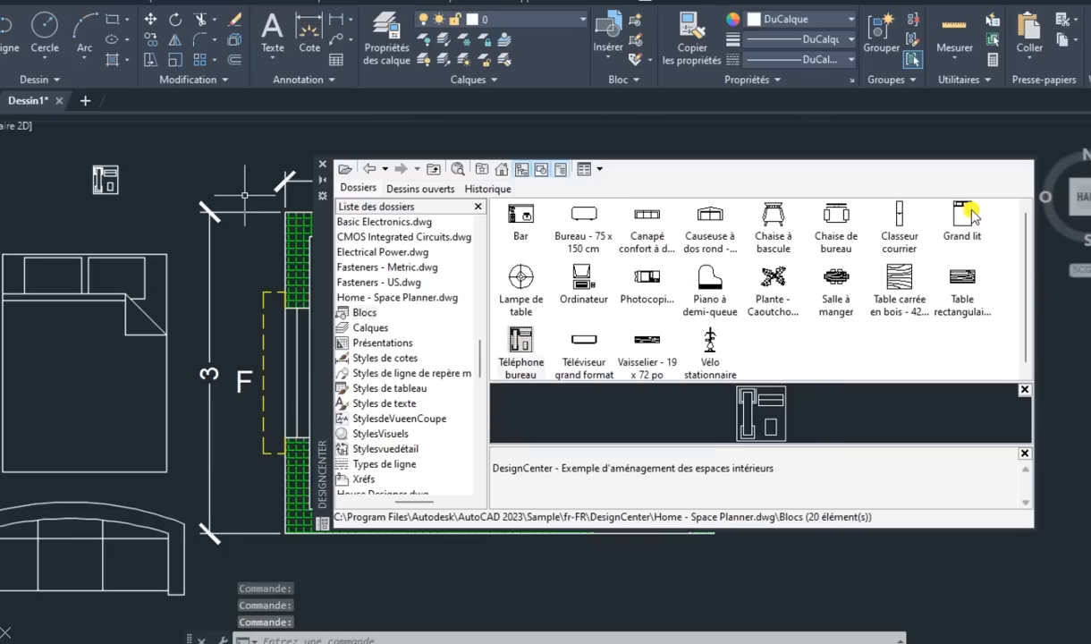
{"action": "mouse_move", "coordinate": [579, 220]}
{"action": "left_mouse_down"}
{"action": "mouse_move", "coordinate": [100, 202]}
{"action": "mouse_move", "coordinate": [9, 177]}
{"action": "left_mouse_up"}
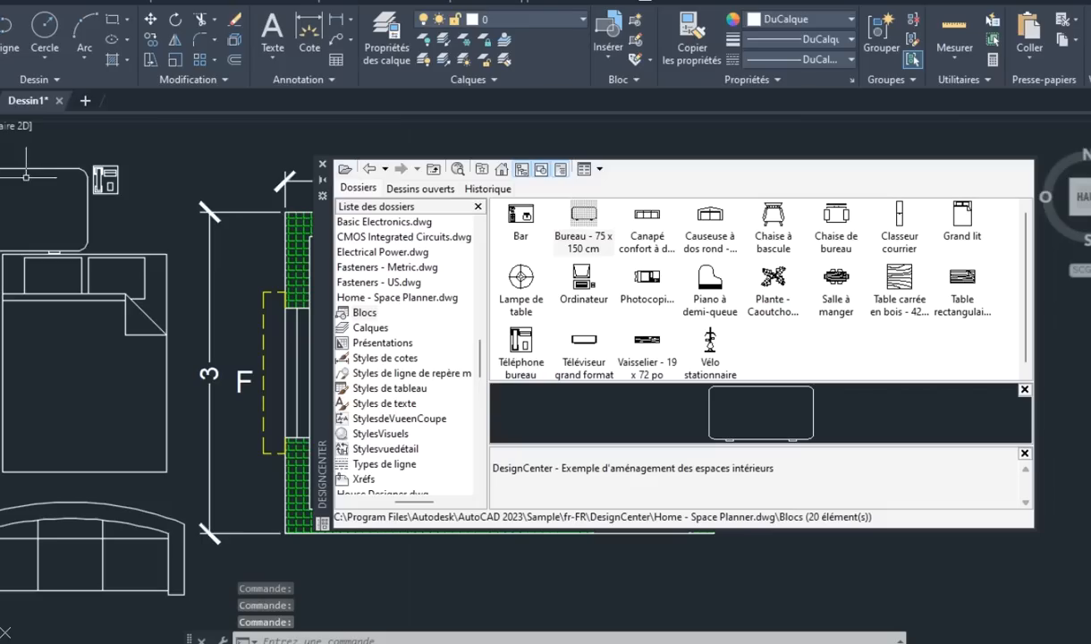
{"action": "left_click", "coordinate": [520, 279]}
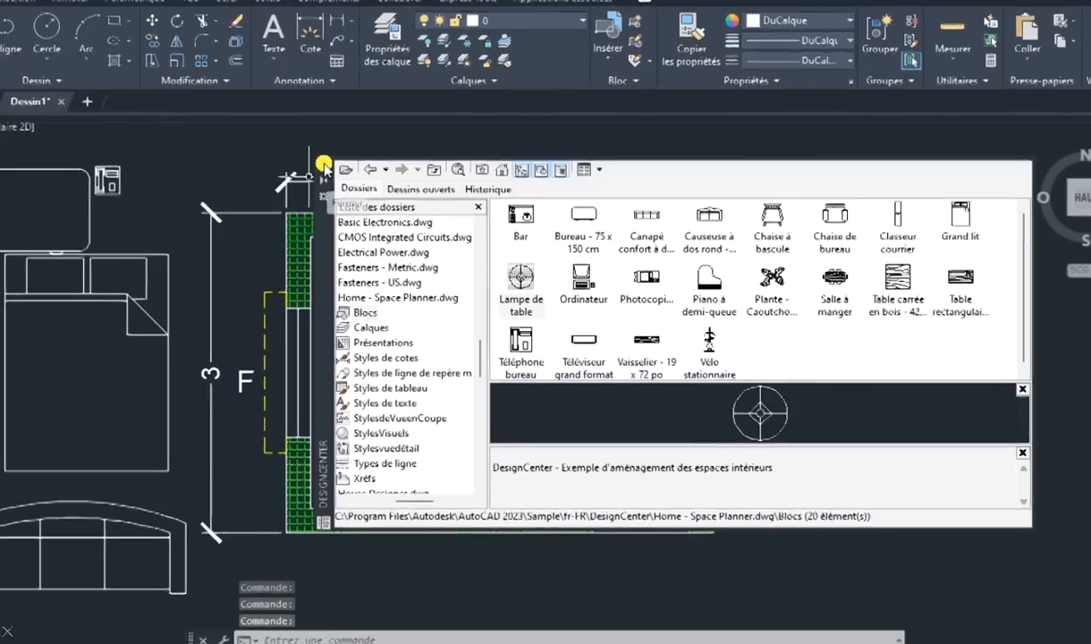
{"action": "left_click", "coordinate": [324, 169]}
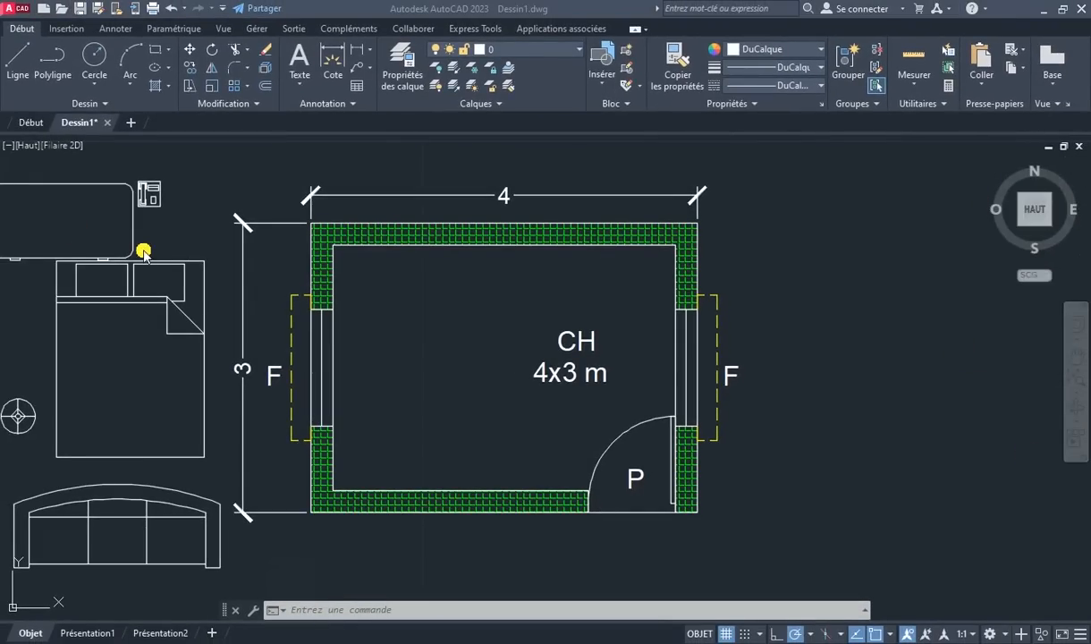
Move the double bed into the room's upper-left corner, leaving a small gap from the walls
{"action": "scroll", "coordinate": [139, 249], "scroll_direction": "down", "scroll_amount": 2}
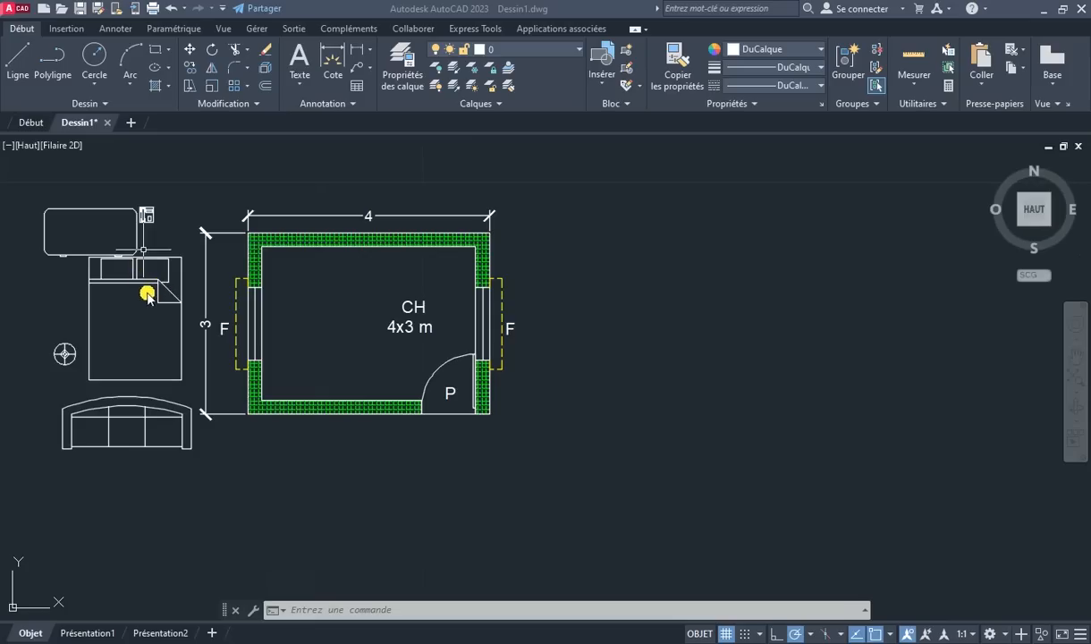
{"action": "scroll", "coordinate": [377, 303], "scroll_direction": "down", "scroll_amount": 1}
{"action": "mouse_move", "coordinate": [376, 304]}
{"action": "middle_mouse_down"}
{"action": "mouse_move", "coordinate": [676, 341]}
{"action": "mouse_move", "coordinate": [450, 331]}
{"action": "middle_mouse_up"}
{"action": "scroll", "coordinate": [595, 342], "scroll_direction": "up", "scroll_amount": 1}
{"action": "scroll", "coordinate": [601, 342], "scroll_direction": "up", "scroll_amount": 2}
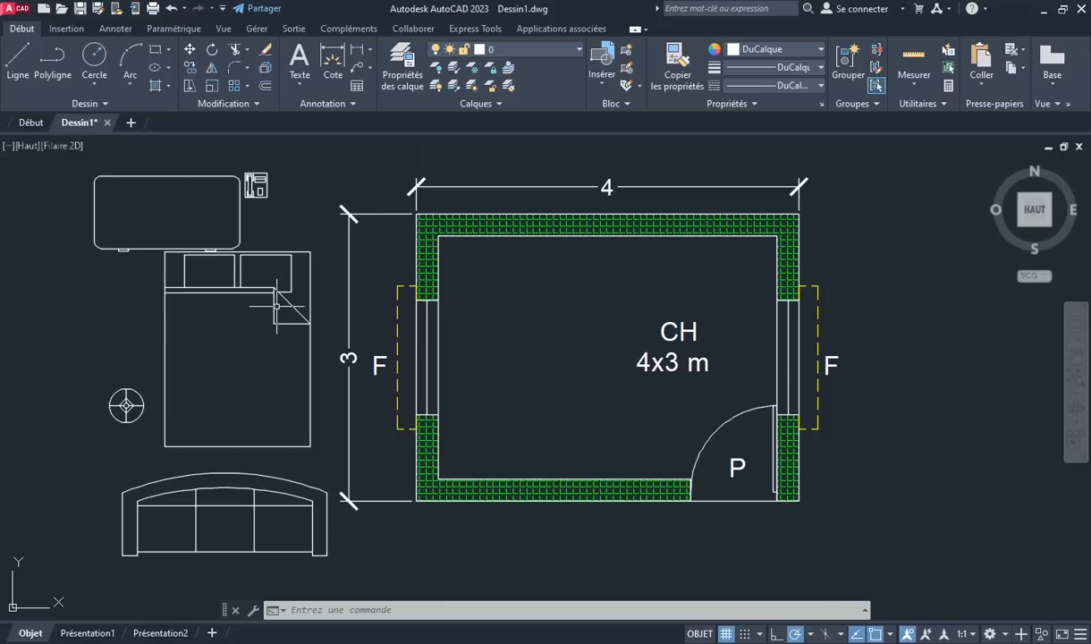
{"action": "left_click", "coordinate": [277, 309]}
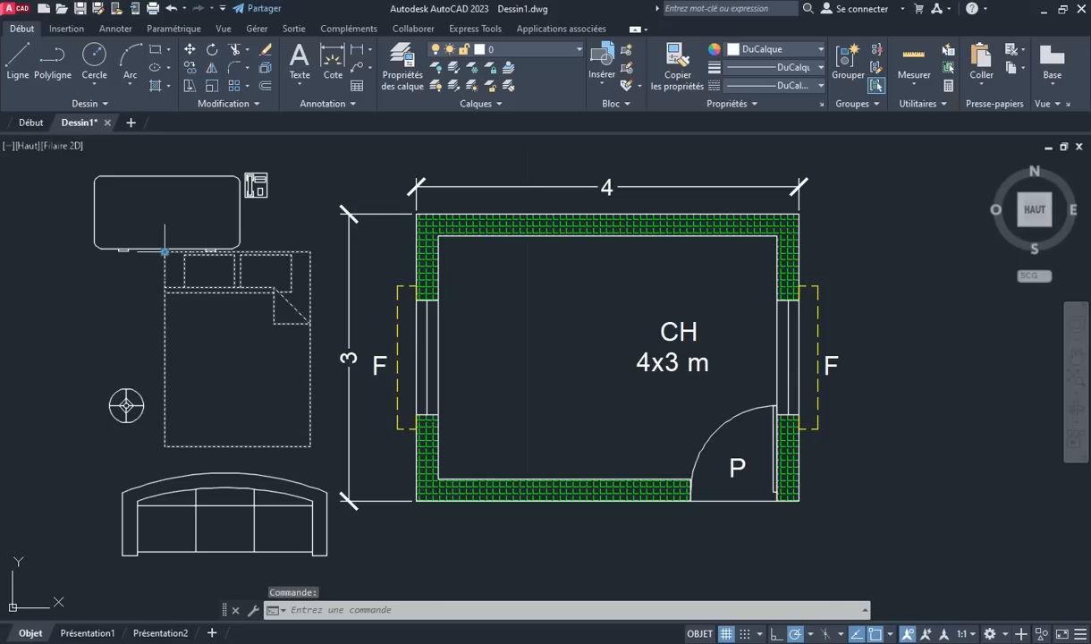
{"action": "left_click", "coordinate": [165, 252]}
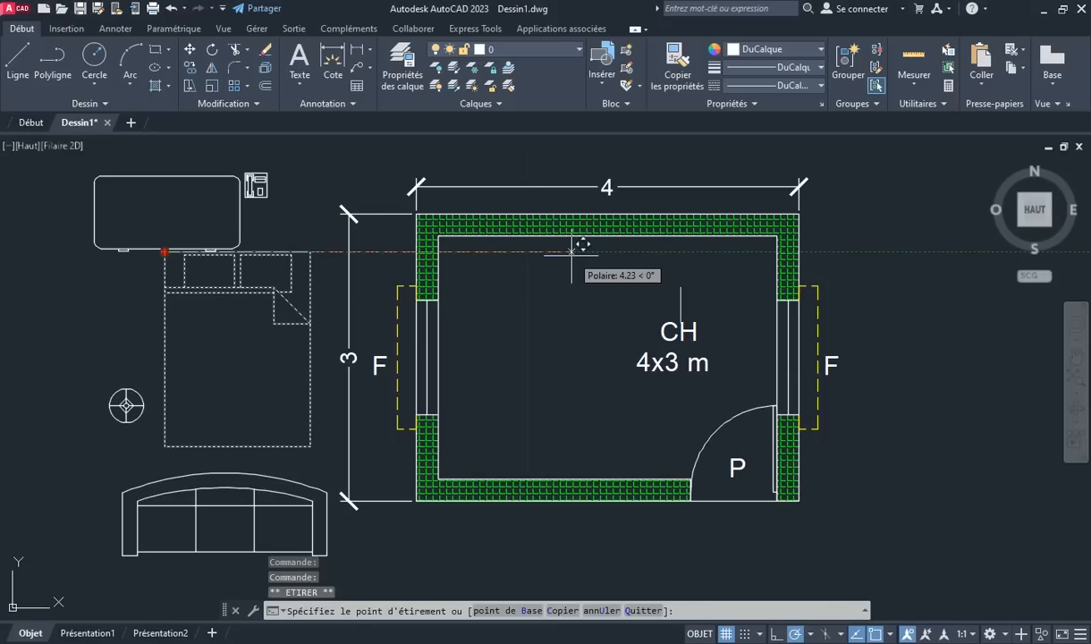
{"action": "left_click", "coordinate": [455, 250]}
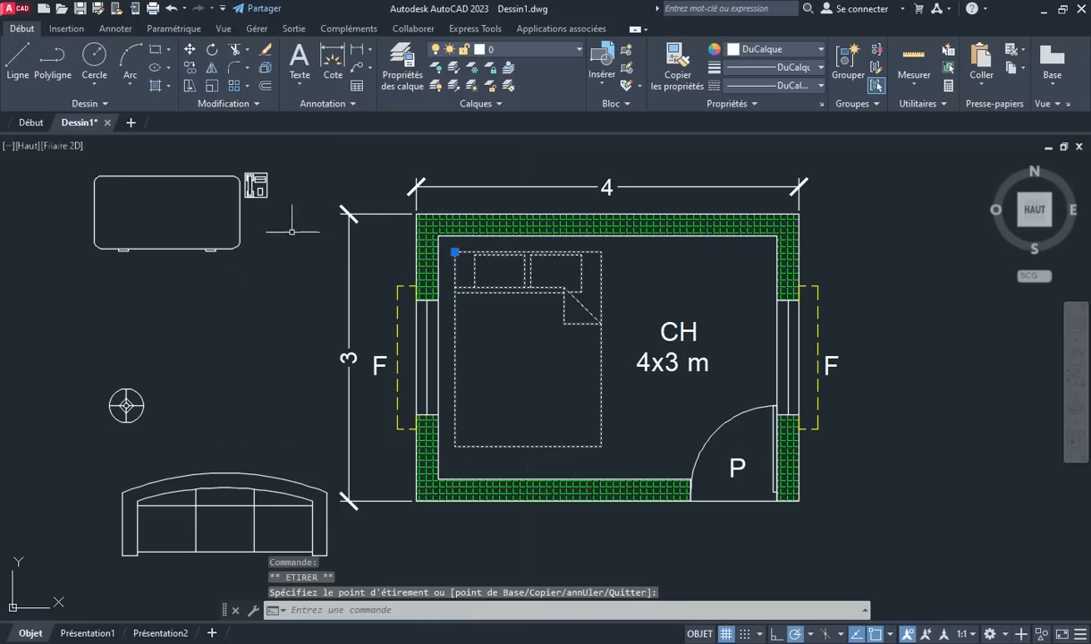
Move the desk into the room beside the bed, just below the upper wall, and clear the selection
{"action": "left_click", "coordinate": [195, 255]}
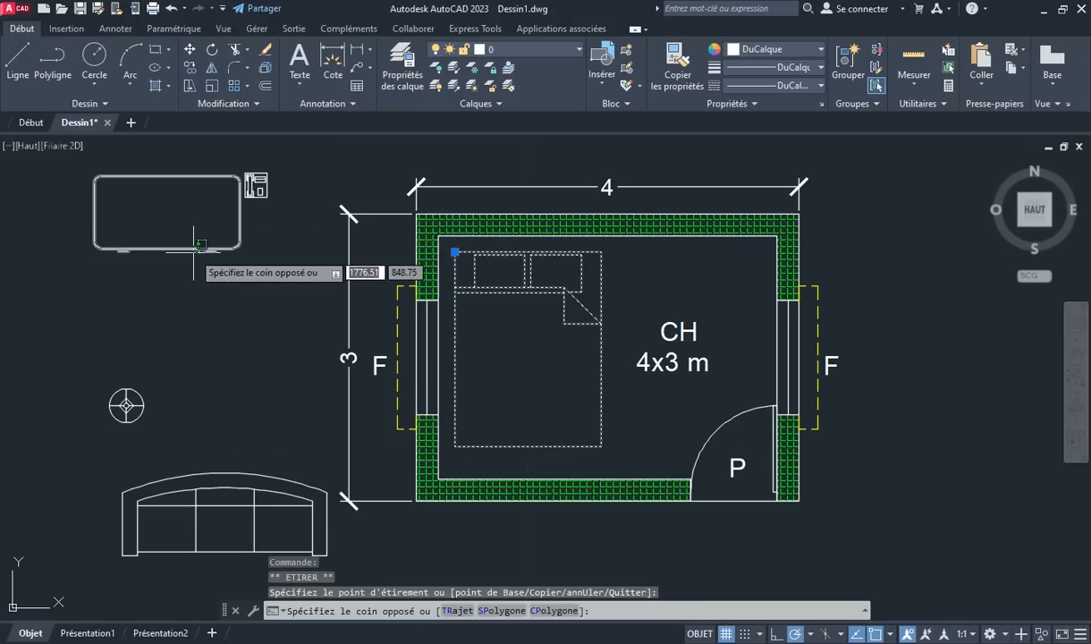
{"action": "left_click", "coordinate": [167, 175]}
{"action": "left_click", "coordinate": [167, 175]}
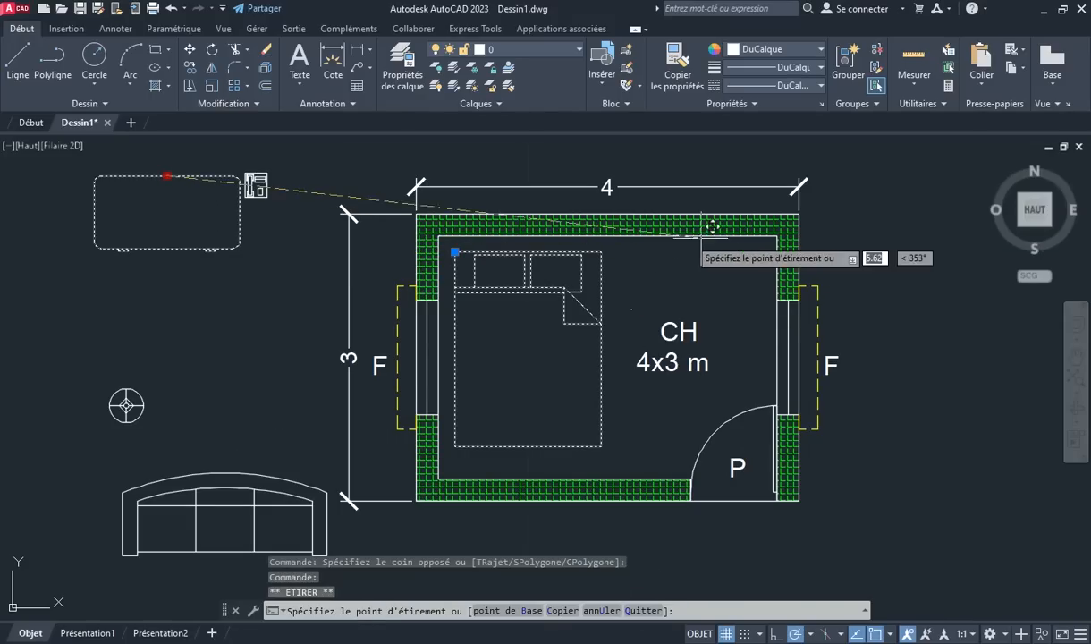
{"action": "left_click", "coordinate": [681, 244]}
{"action": "left_click", "coordinate": [764, 371]}
{"action": "left_click", "coordinate": [619, 301]}
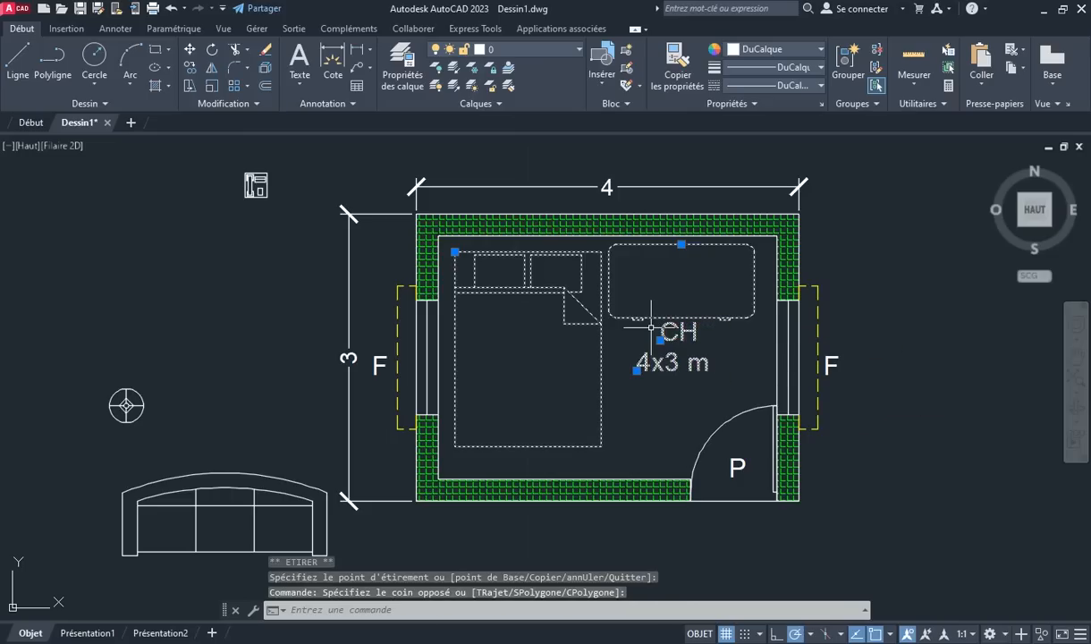
{"action": "key", "text": "Escape"}
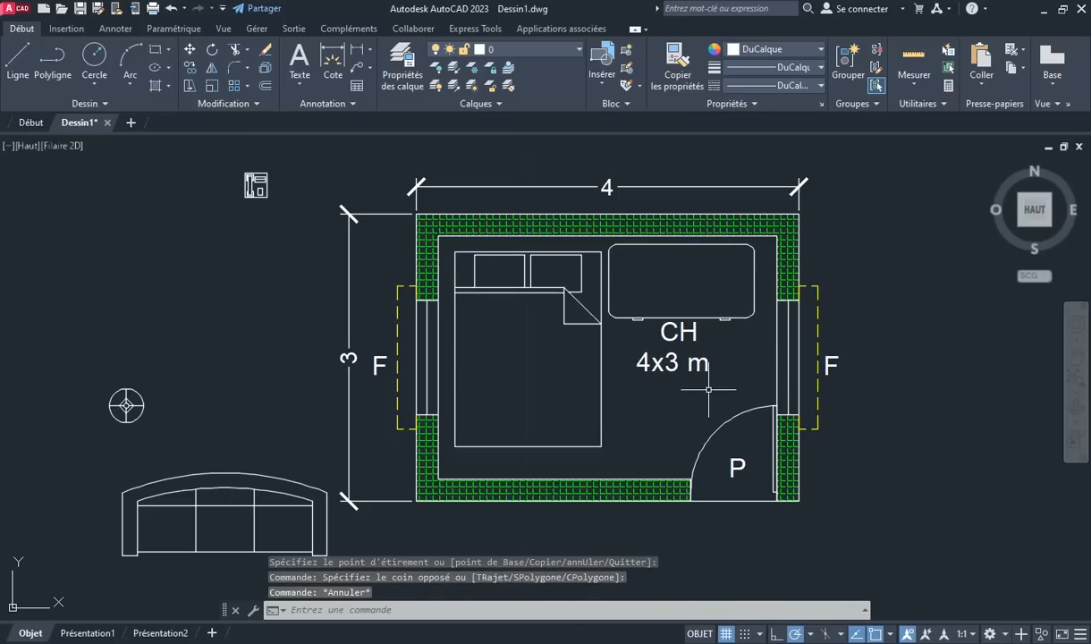
Move the CH and 4x3 m labels together onto the lower part of the bed
{"action": "left_click", "coordinate": [712, 390]}
{"action": "left_click", "coordinate": [594, 297]}
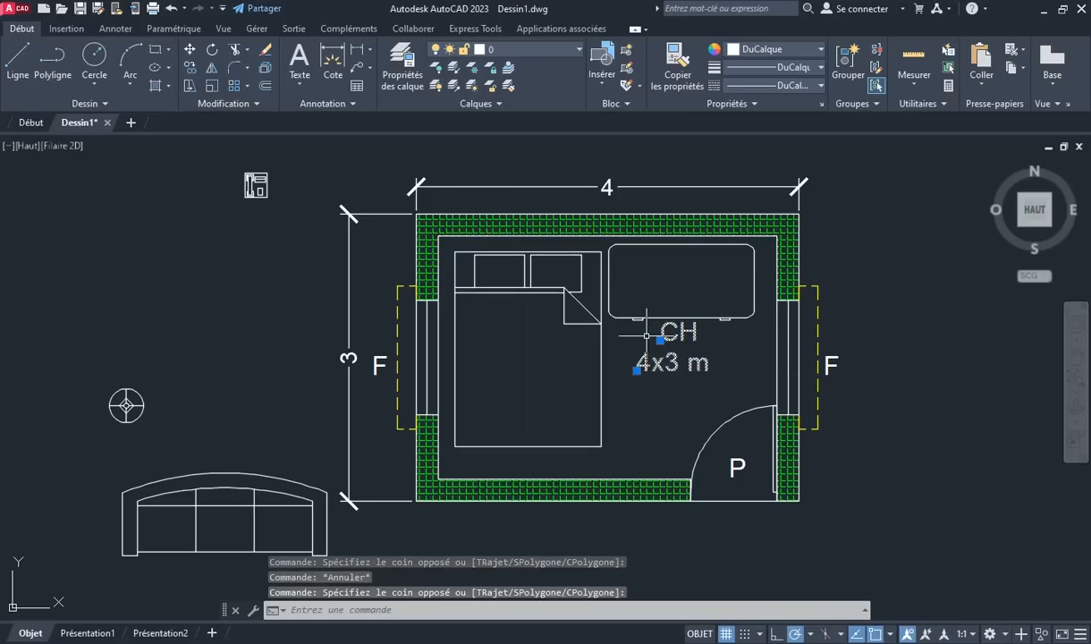
{"action": "left_click", "coordinate": [186, 50]}
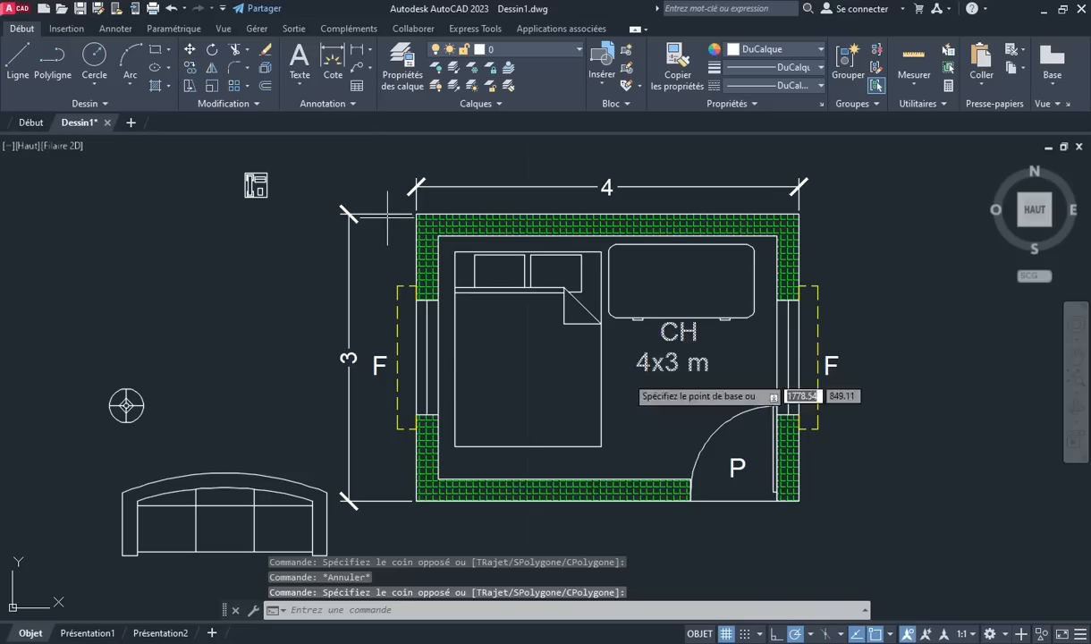
{"action": "left_click", "coordinate": [697, 385]}
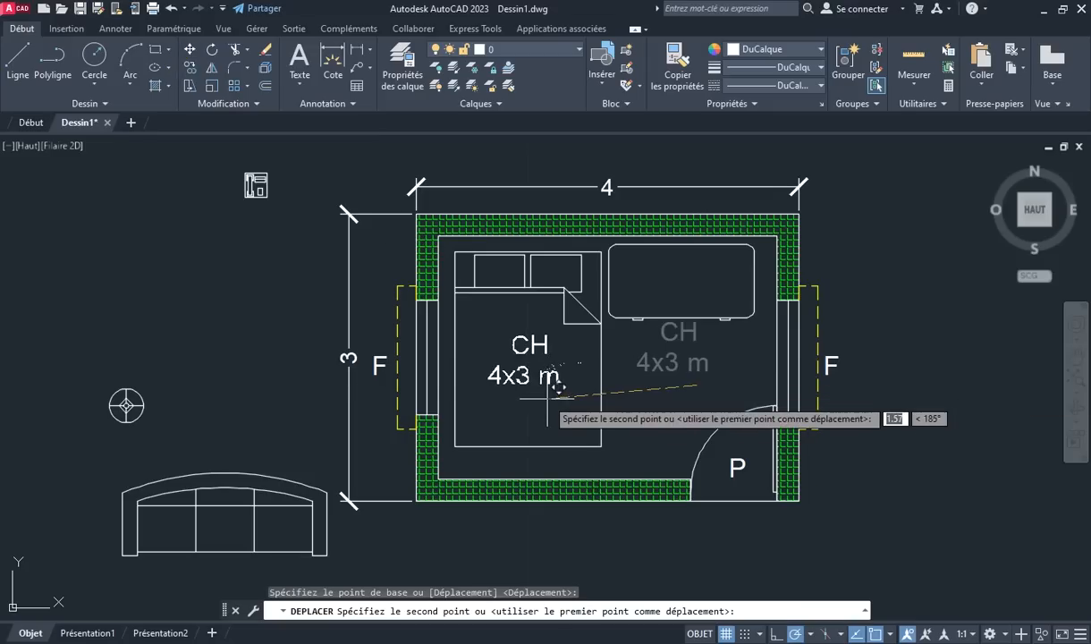
{"action": "left_click", "coordinate": [547, 398]}
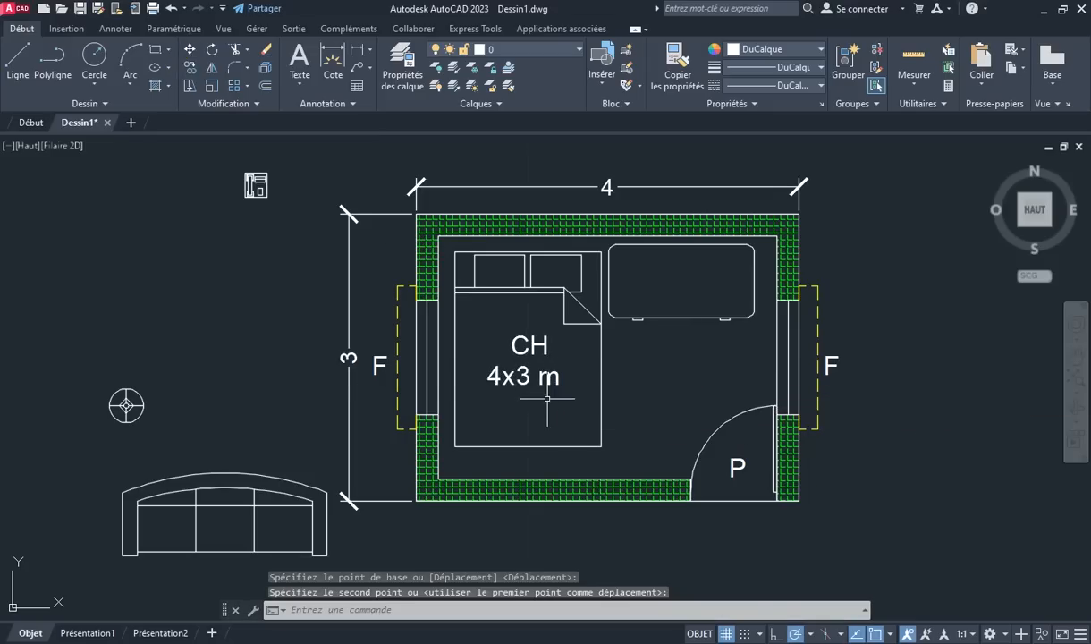
Move the sofa by its upper midpoint from outside the plan into the room
{"action": "left_click", "coordinate": [207, 477]}
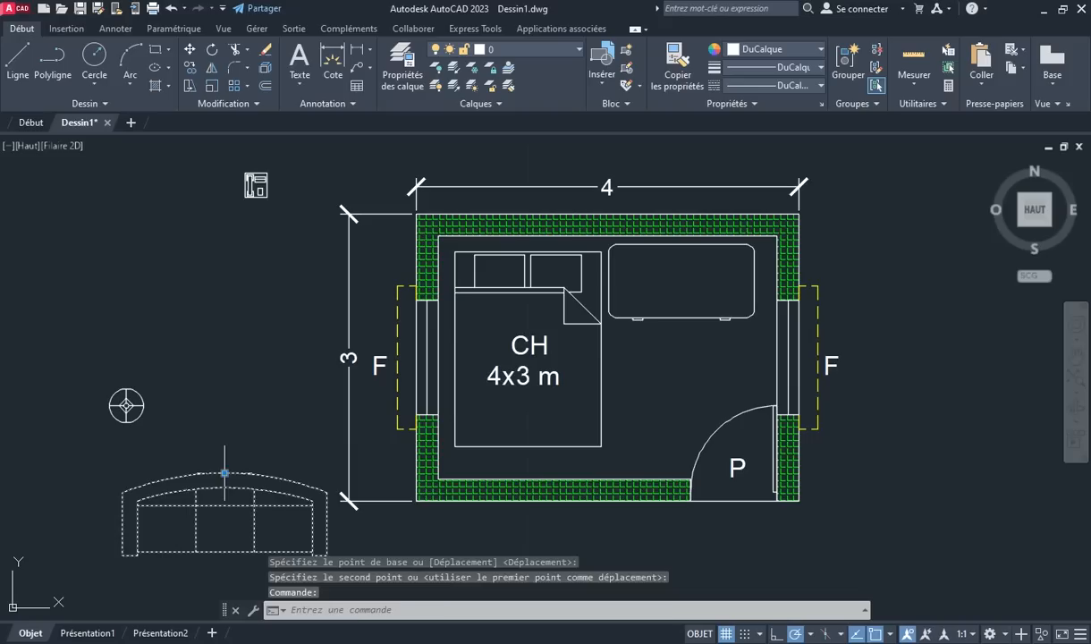
{"action": "left_click", "coordinate": [224, 472]}
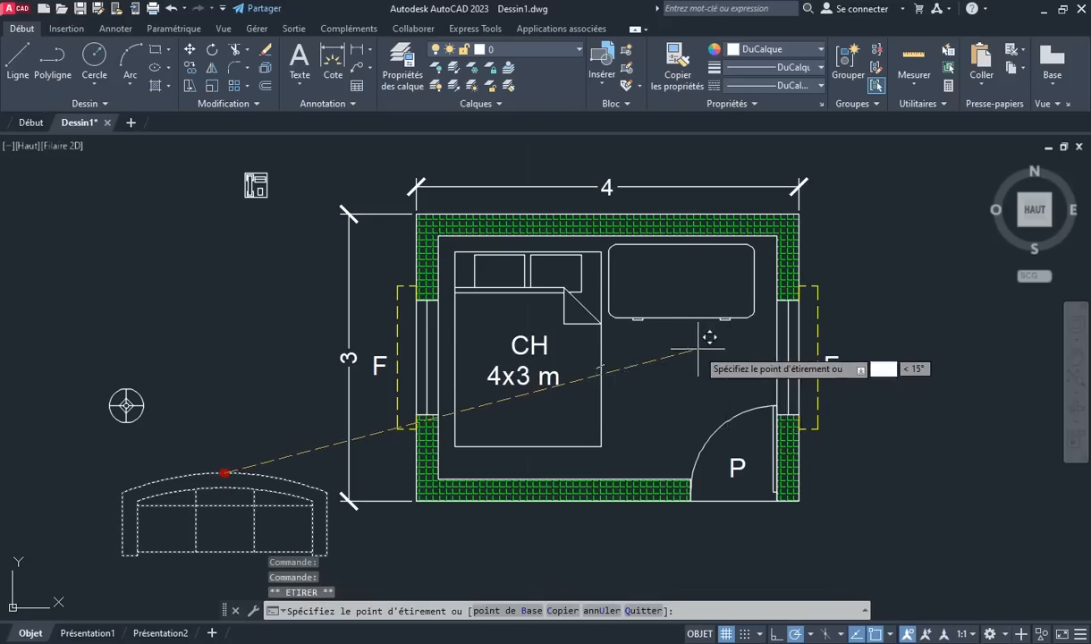
Place the sofa block in the room near the door and scale it down about a base point at its centre
{"action": "left_click", "coordinate": [693, 346]}
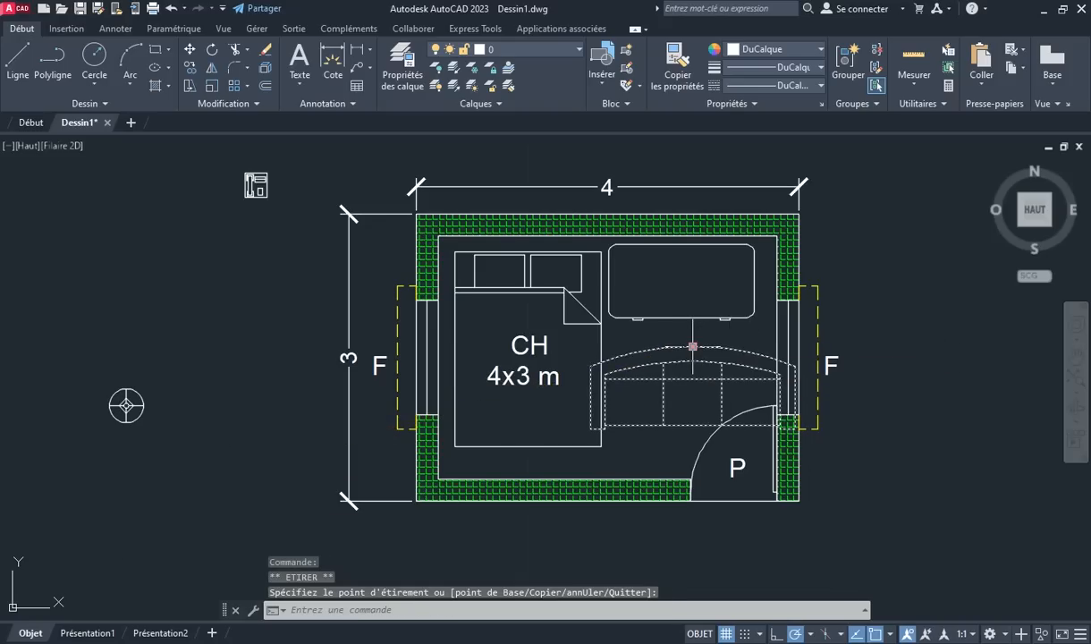
{"action": "left_click", "coordinate": [212, 86]}
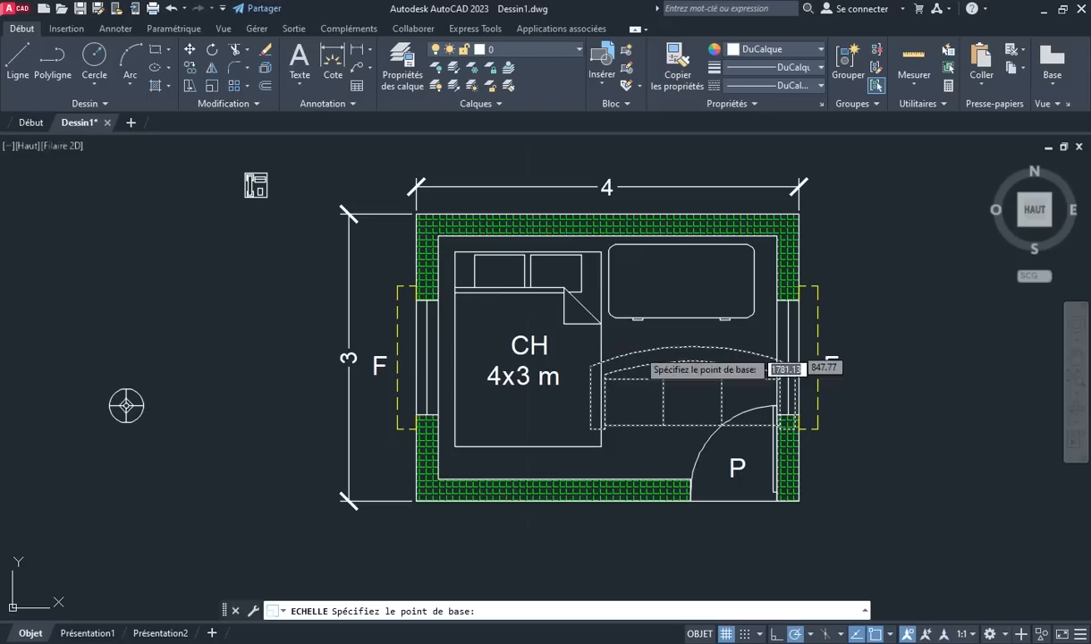
{"action": "left_click", "coordinate": [696, 403]}
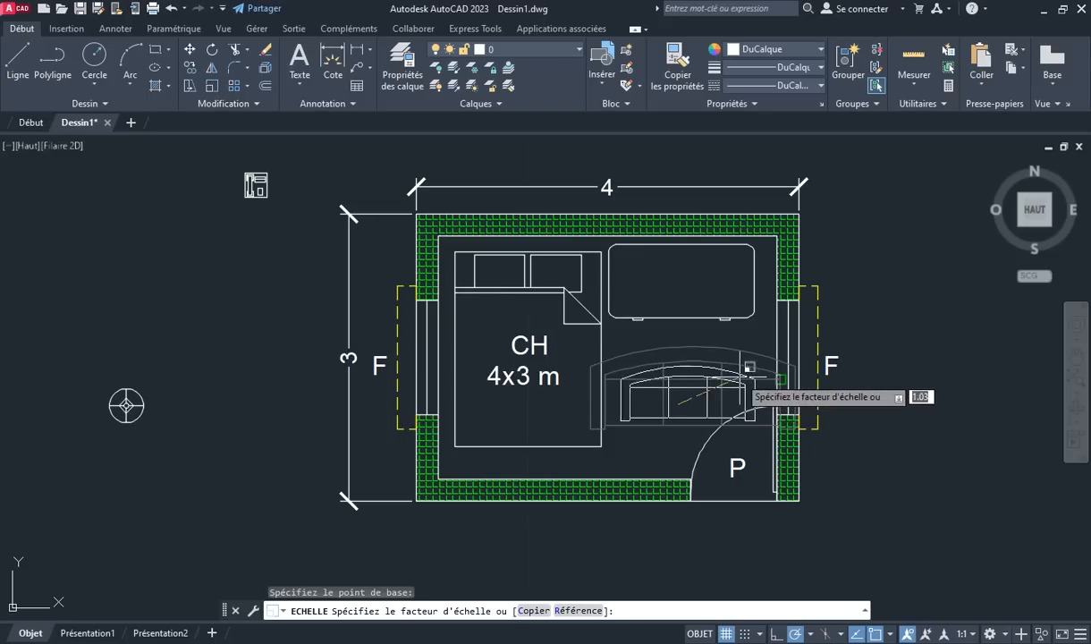
{"action": "left_click", "coordinate": [721, 380]}
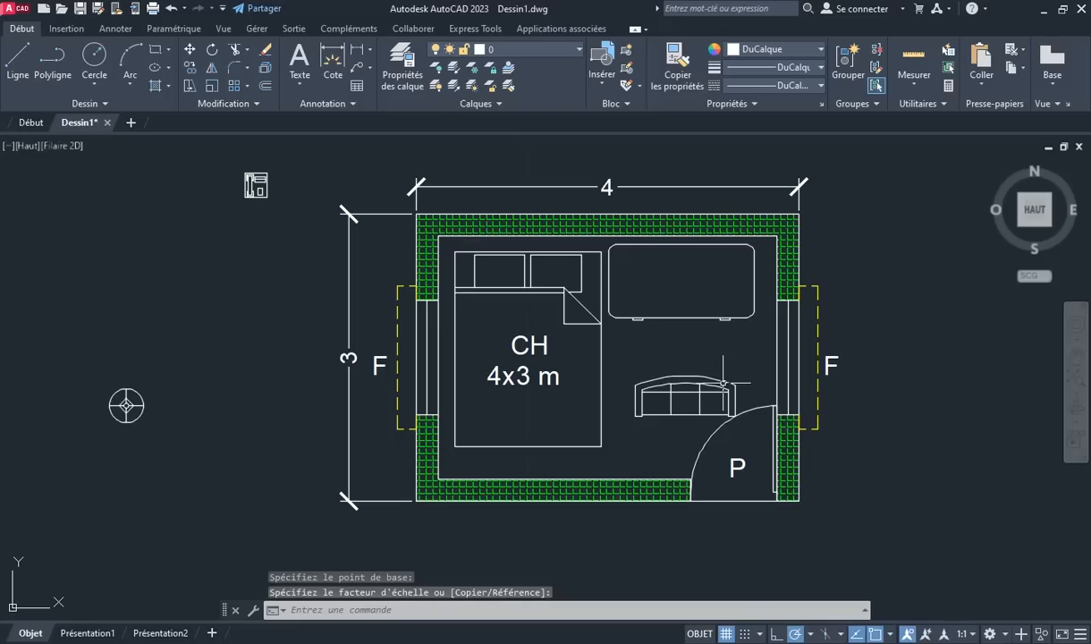
Scale the rounded desk down about its centre and move it up close to the room's upper wall
{"action": "left_click", "coordinate": [690, 315]}
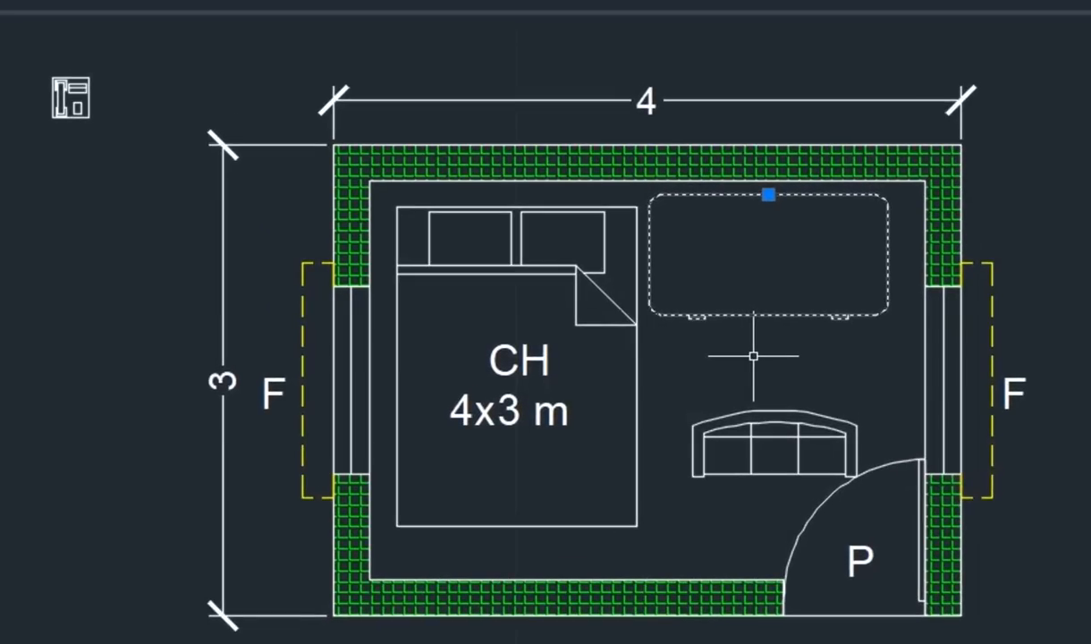
{"action": "key", "text": "space"}
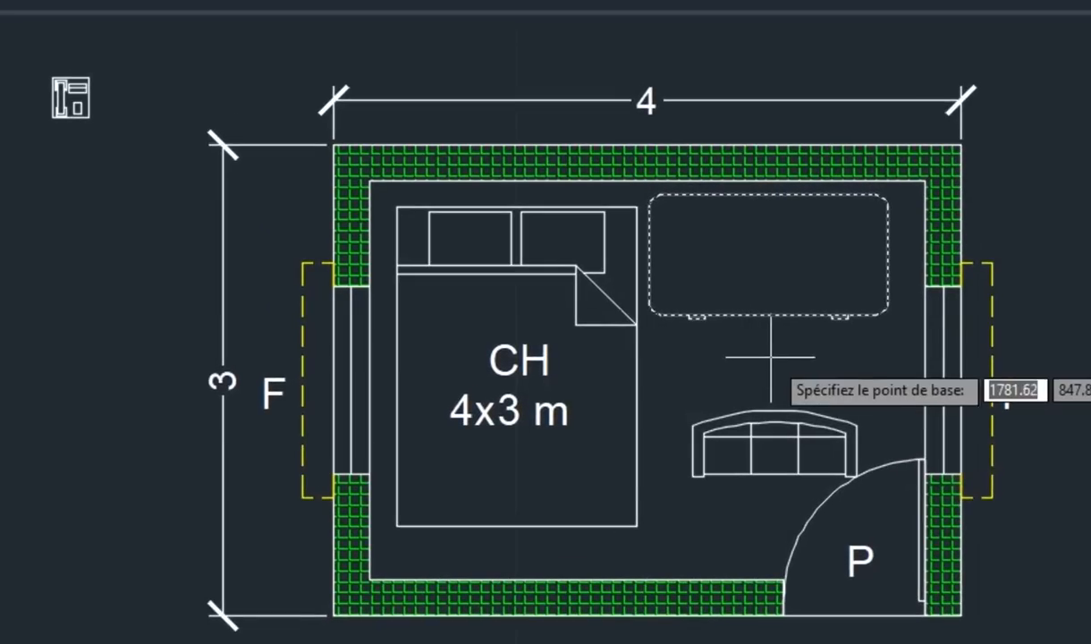
{"action": "left_click", "coordinate": [764, 277]}
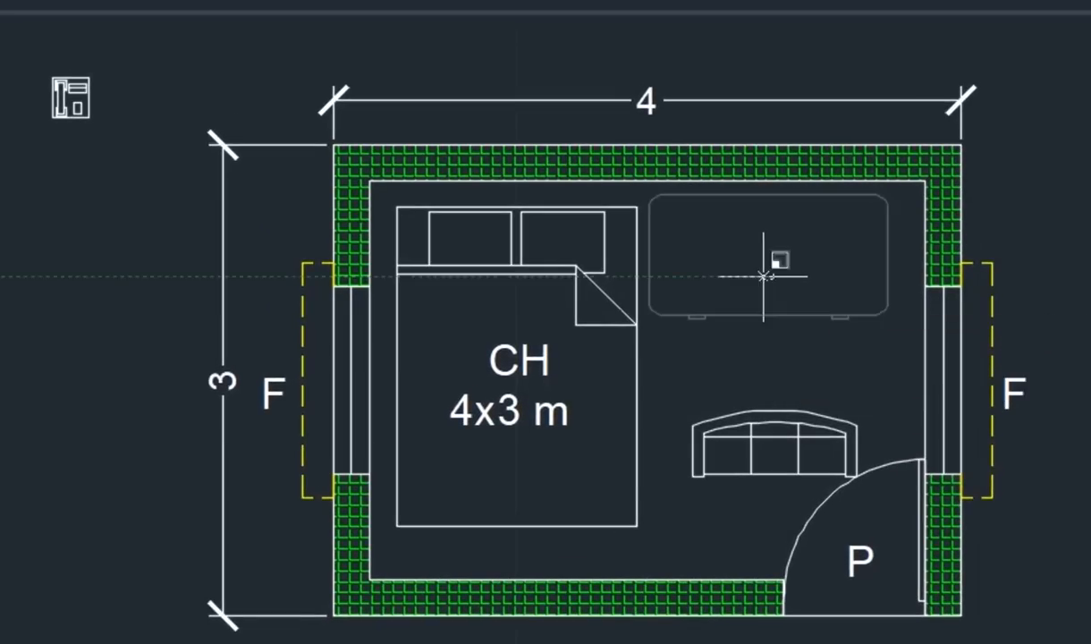
{"action": "left_click", "coordinate": [845, 237]}
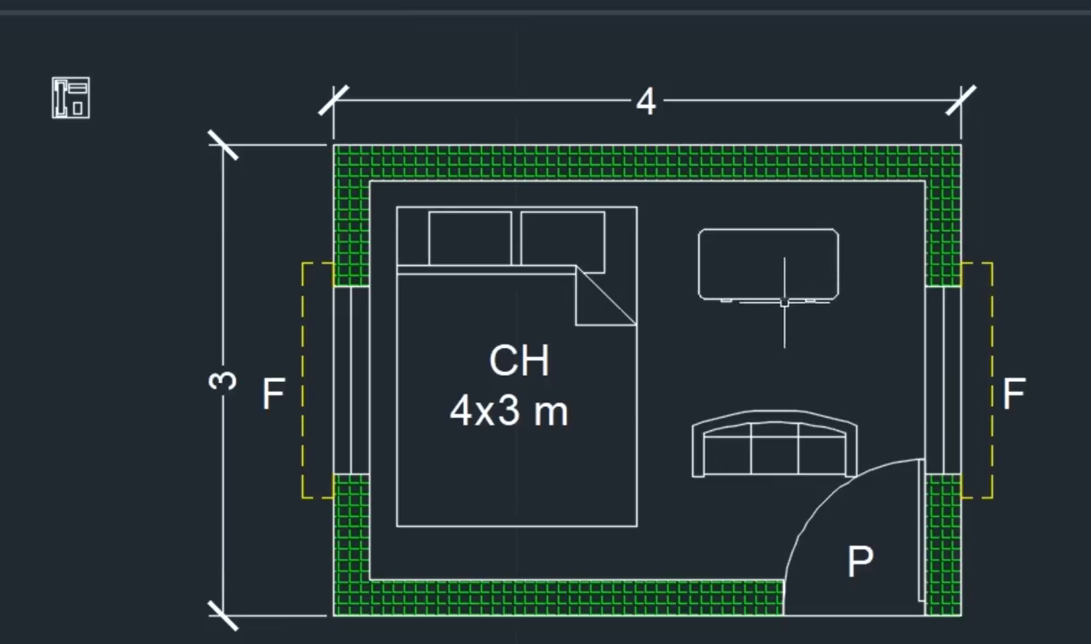
{"action": "left_click", "coordinate": [767, 229]}
{"action": "left_click", "coordinate": [768, 229]}
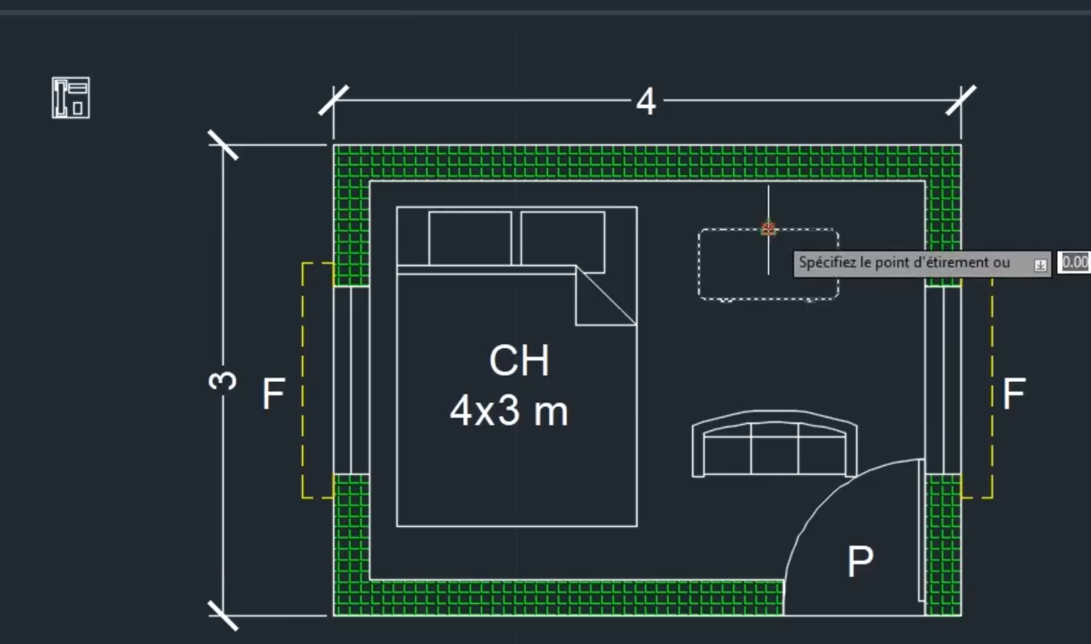
{"action": "left_click", "coordinate": [759, 194]}
Move the sofa straight up until it sits just below the desk
{"action": "left_click", "coordinate": [775, 412]}
{"action": "left_click", "coordinate": [774, 410]}
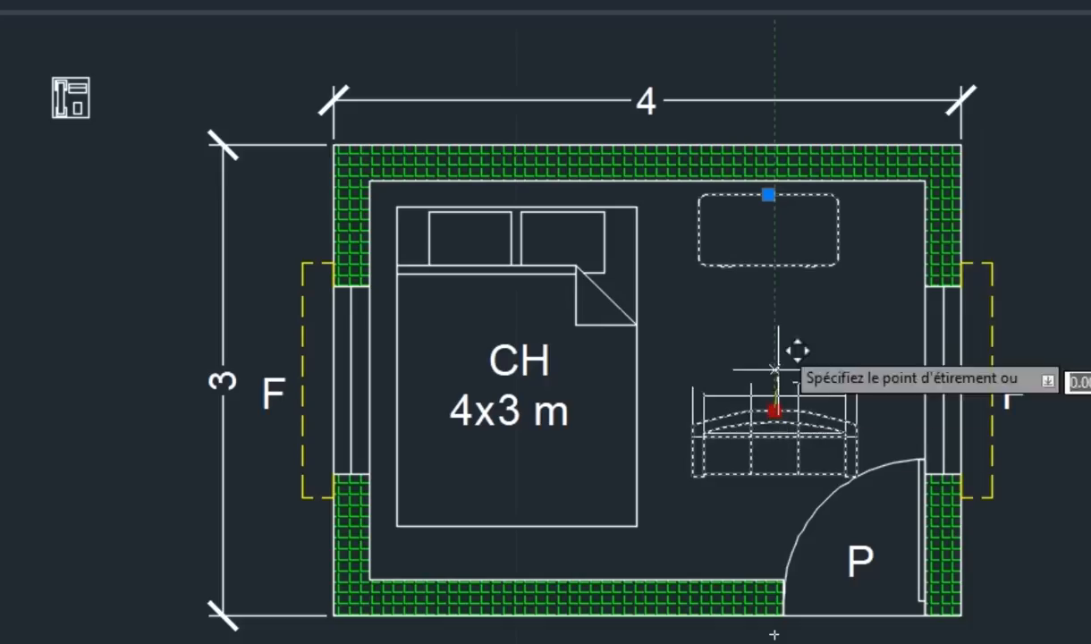
{"action": "left_click", "coordinate": [775, 309]}
{"action": "key", "text": "Escape"}
Mirror the sofa about a horizontal axis along its front edge and erase the source object
{"action": "left_click", "coordinate": [778, 338]}
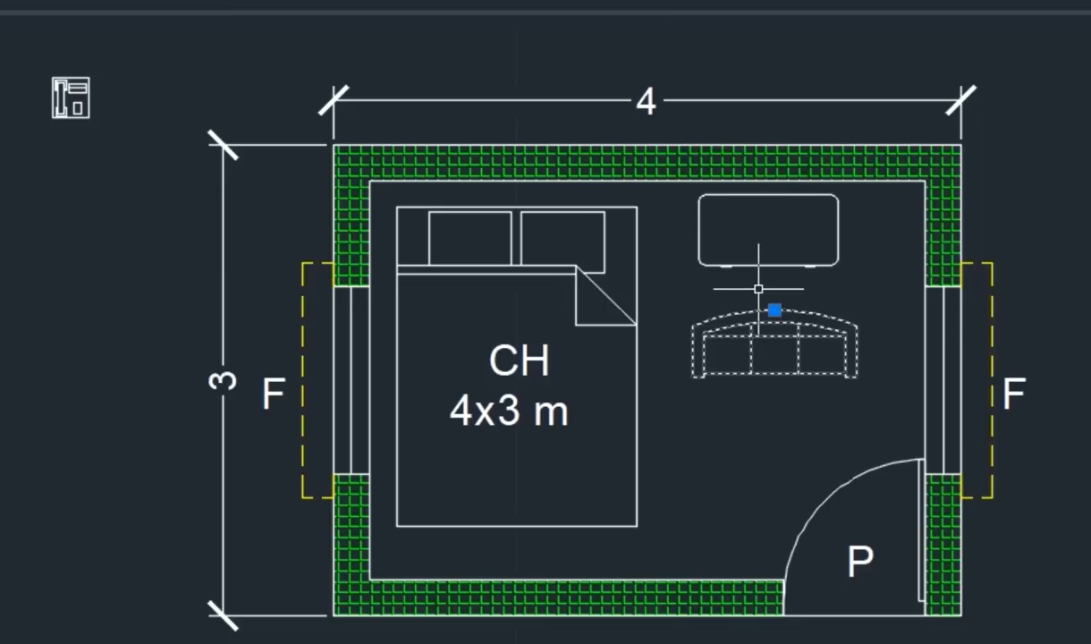
{"action": "type", "text": "mi"}
{"action": "key", "text": "Return"}
{"action": "left_click", "coordinate": [750, 373]}
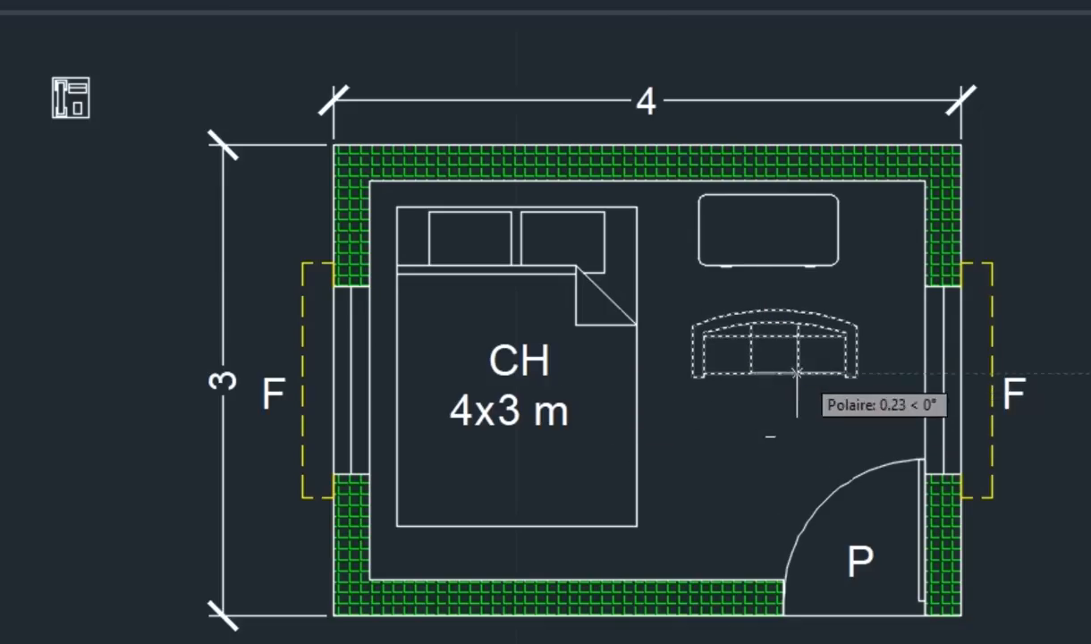
{"action": "left_click", "coordinate": [803, 373]}
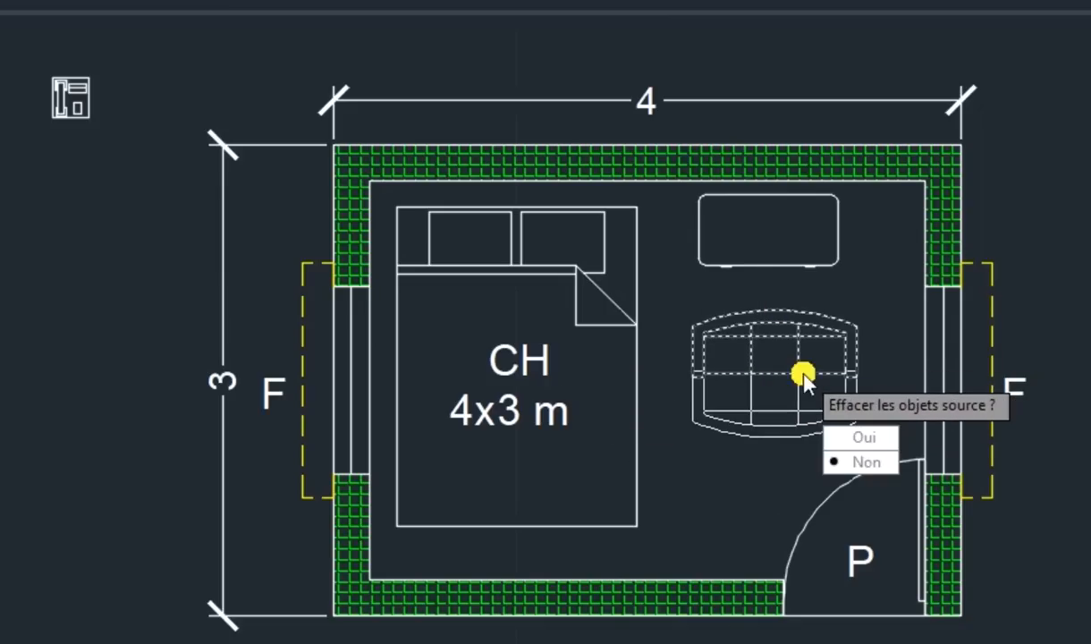
{"action": "left_click", "coordinate": [863, 462]}
Move the mirrored sofa up so it faces the desk
{"action": "left_click", "coordinate": [771, 436]}
{"action": "left_click", "coordinate": [774, 437]}
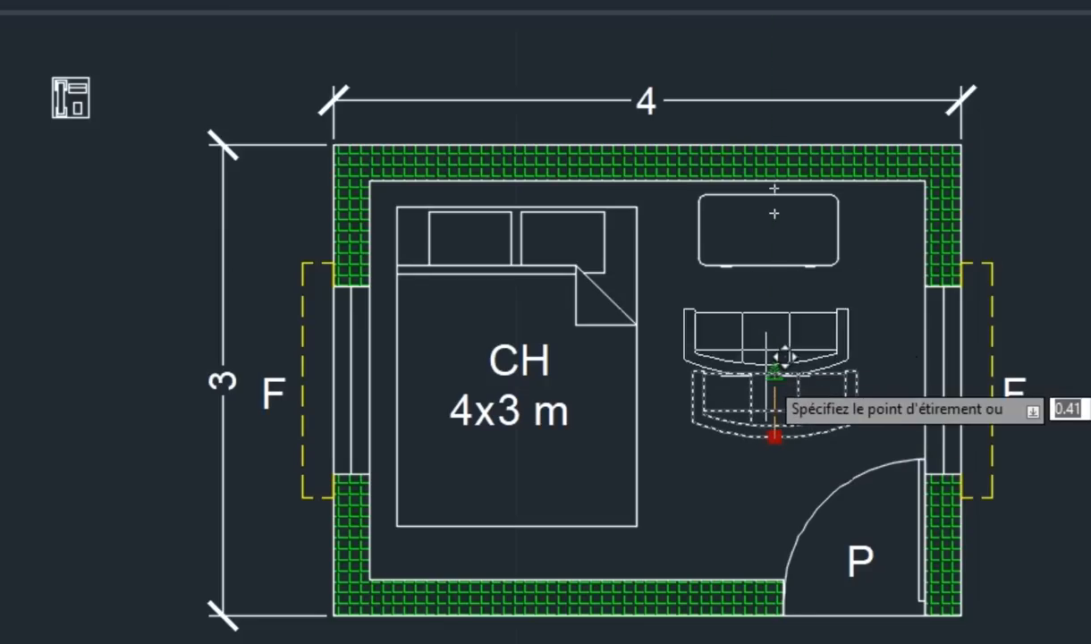
{"action": "left_click", "coordinate": [768, 373]}
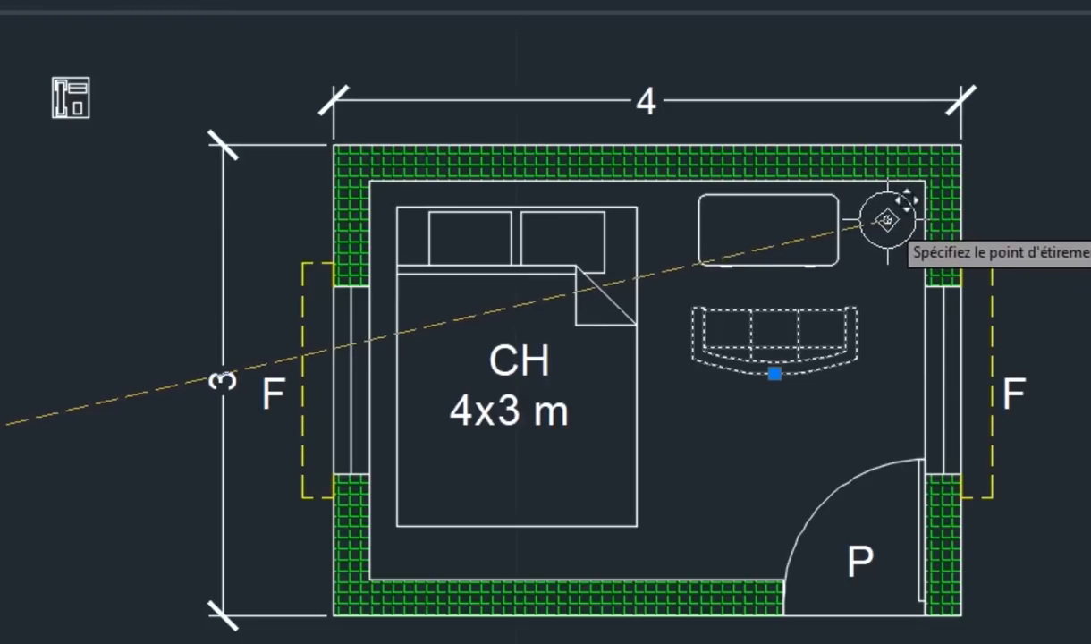
Place the round lamp block in the room corner beside the desk and the telephone block on the desk
{"action": "left_click", "coordinate": [887, 218]}
{"action": "left_click", "coordinate": [76, 108]}
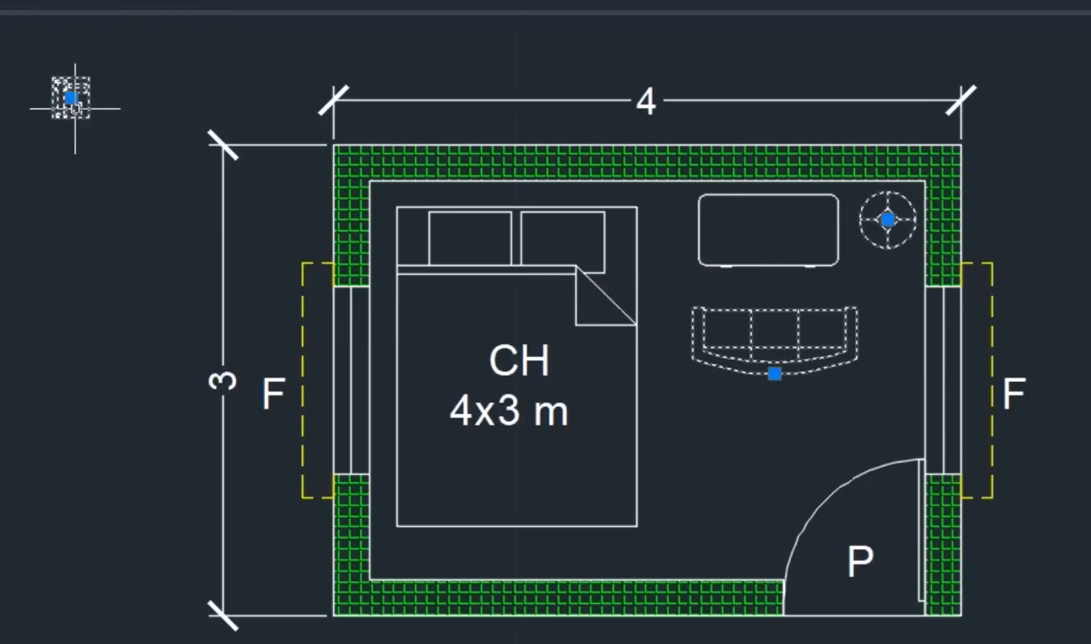
{"action": "left_click", "coordinate": [71, 96]}
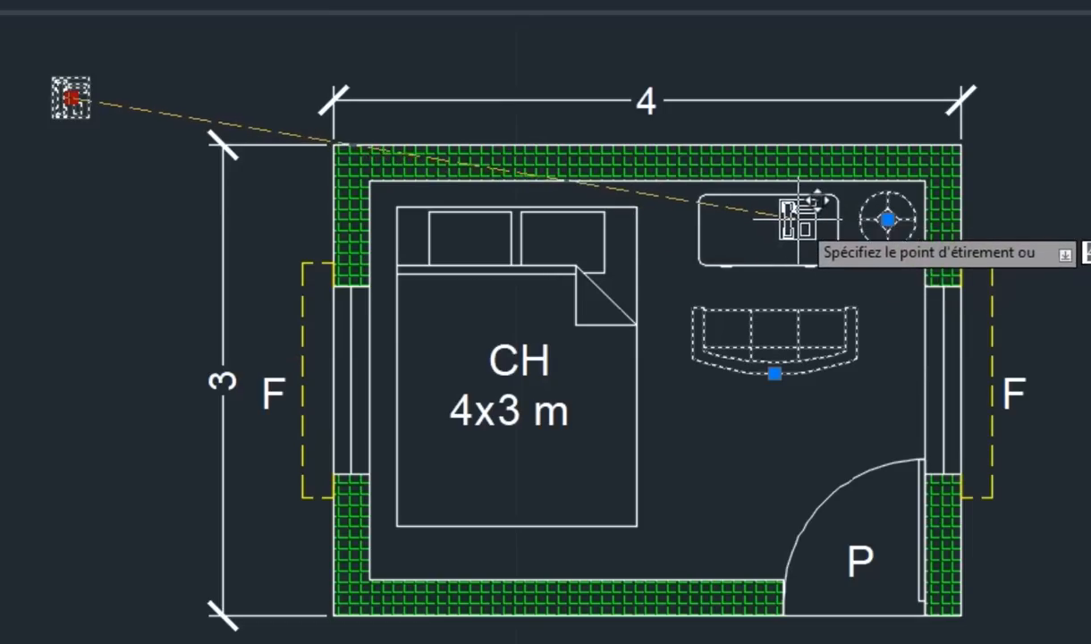
{"action": "left_click", "coordinate": [797, 219]}
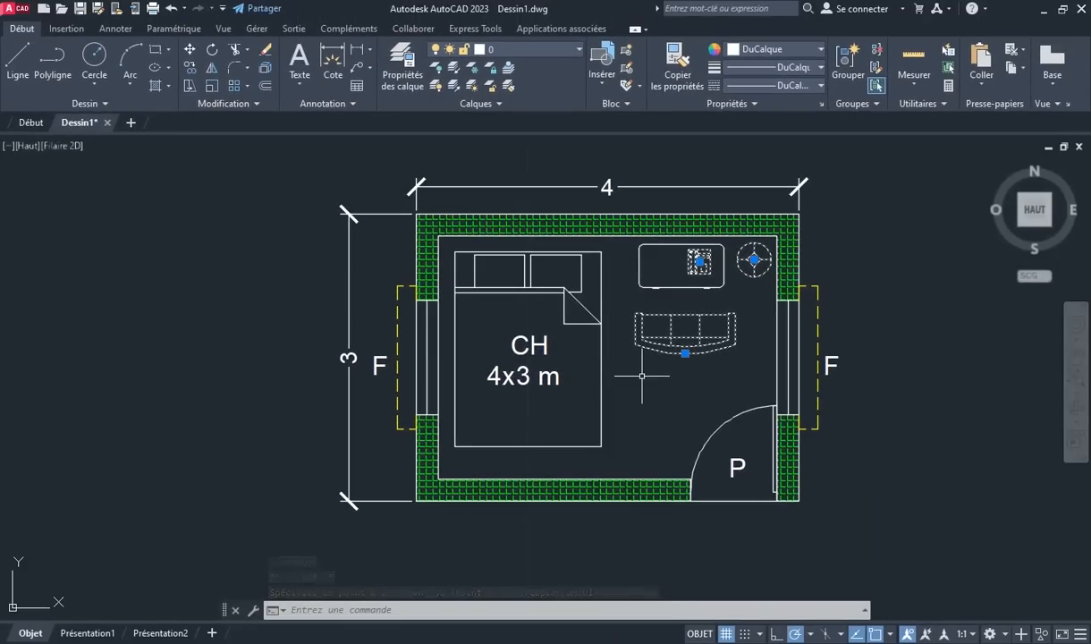
{"action": "key", "text": "Escape"}
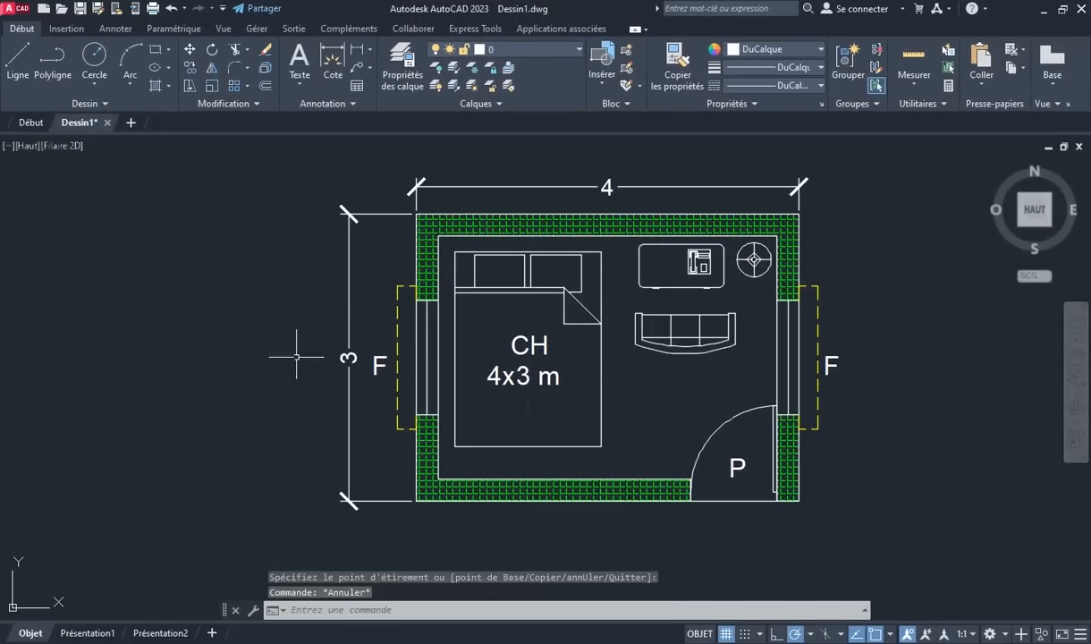
Open the layer properties manager with the CALQUE command and create a layer named BLOCS
{"action": "type", "text": "CAL"}
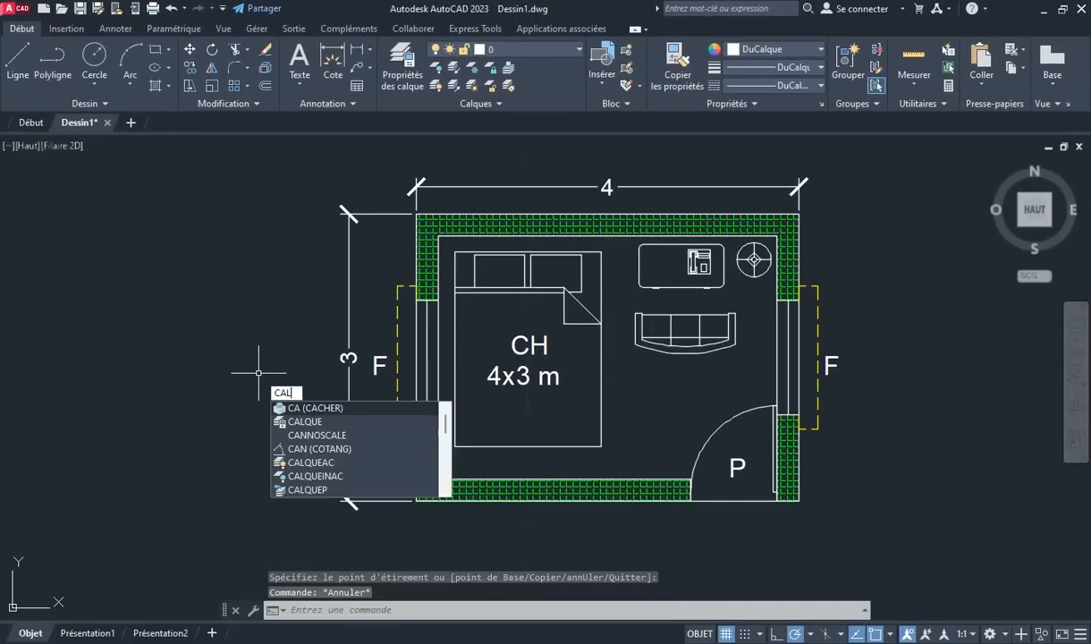
{"action": "type", "text": "QUE"}
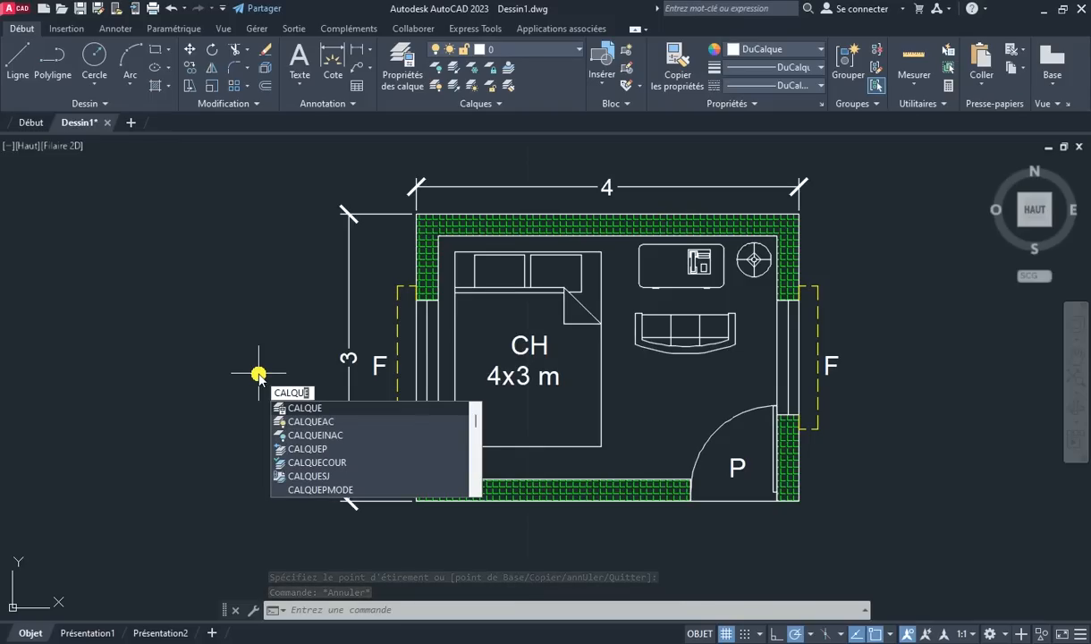
{"action": "key", "text": "Return"}
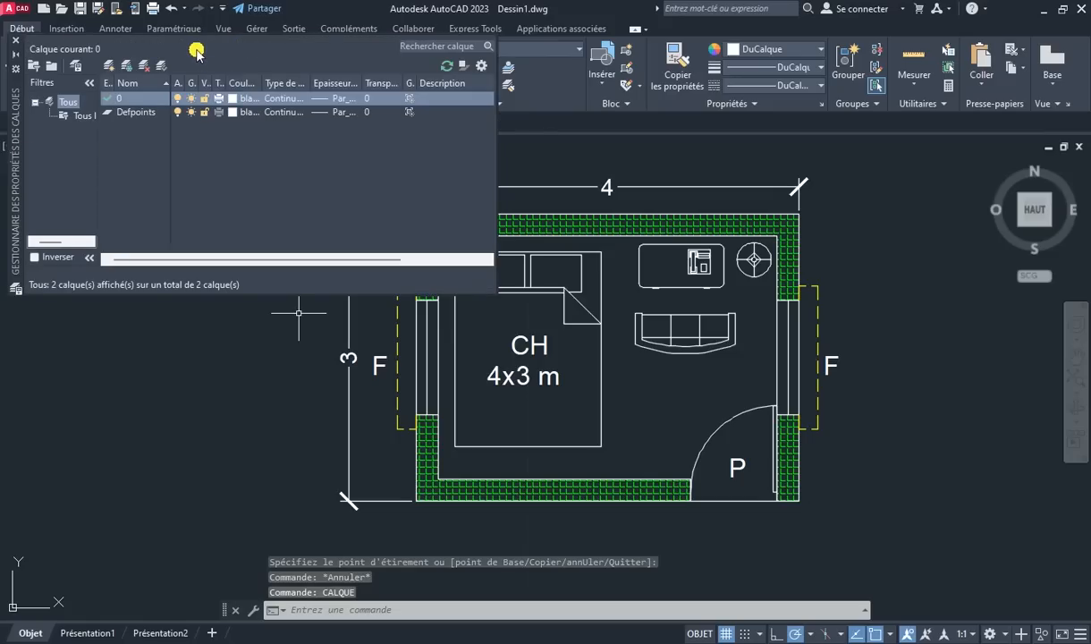
{"action": "left_click_drag", "start_coordinate": [27, 215], "coordinate": [39, 280]}
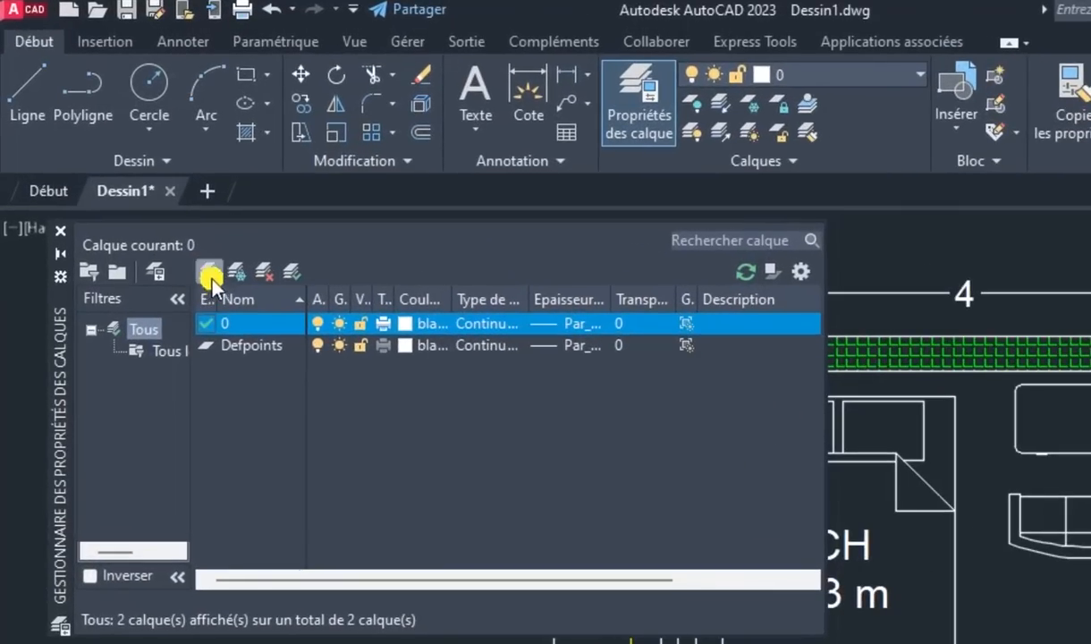
{"action": "left_click", "coordinate": [211, 272]}
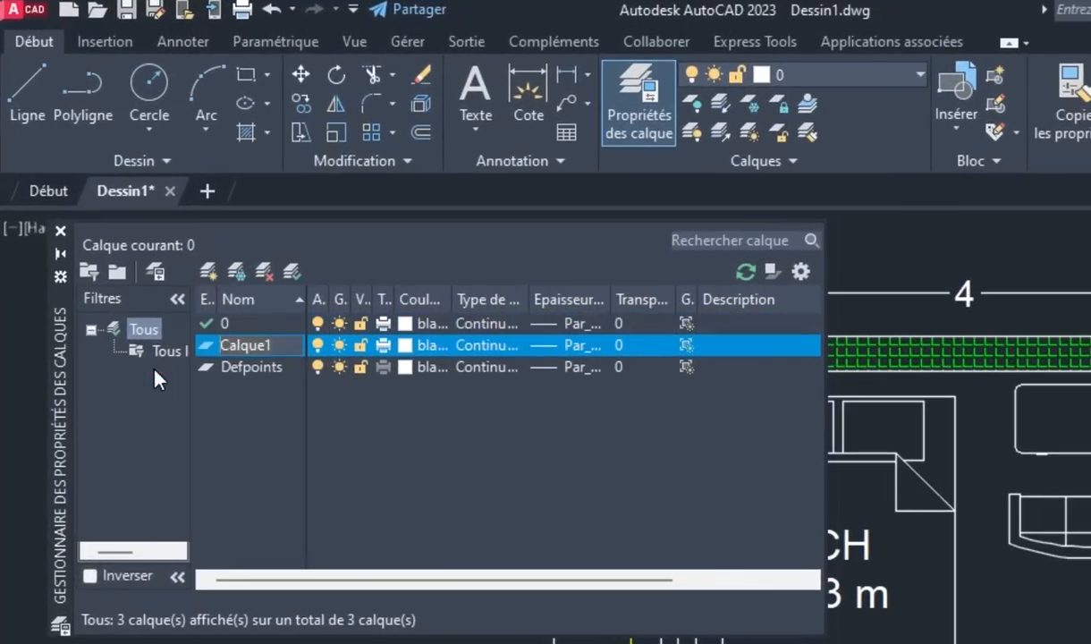
{"action": "type", "text": "BLO"}
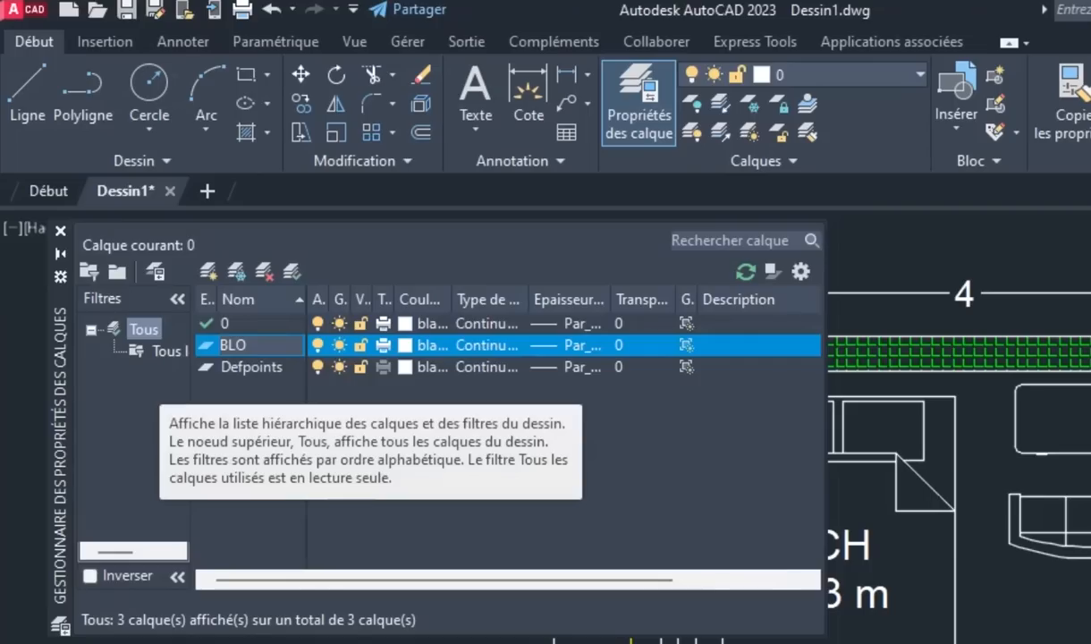
{"action": "type", "text": "C"}
{"action": "key", "text": "Return"}
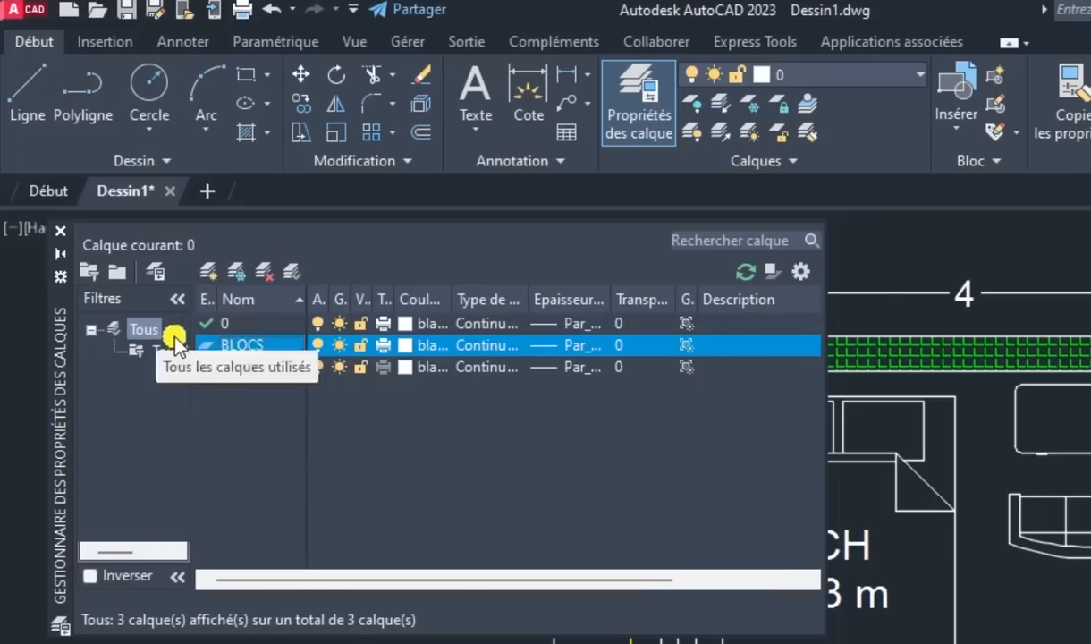
Create the additional layers MUR, OUVERTURE and HARCHURE
{"action": "left_click", "coordinate": [210, 272]}
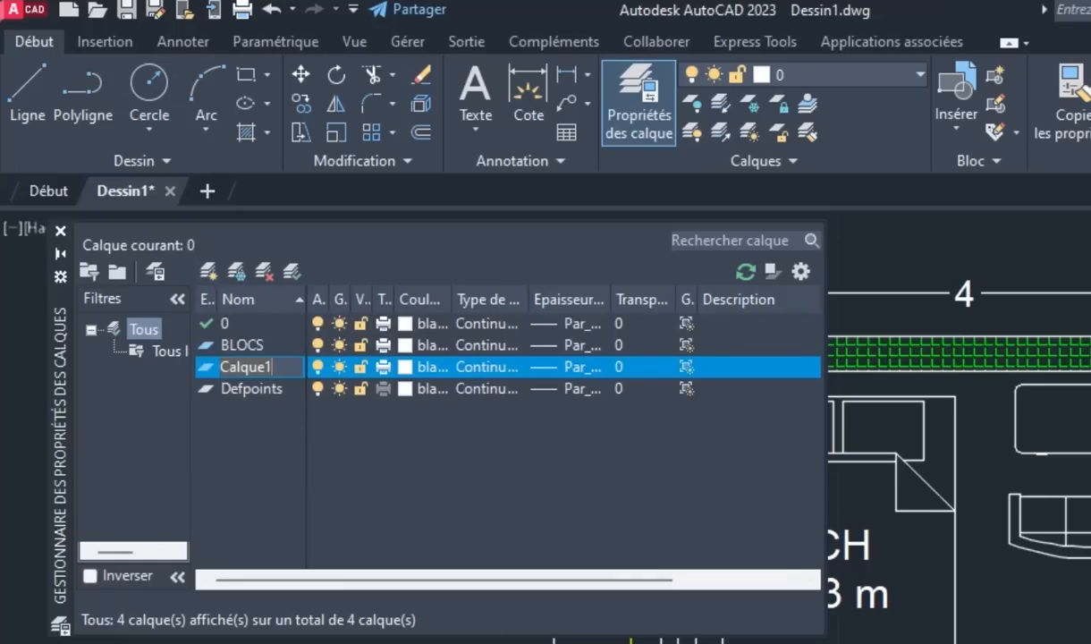
{"action": "type", "text": "MUR"}
{"action": "key", "text": "Return"}
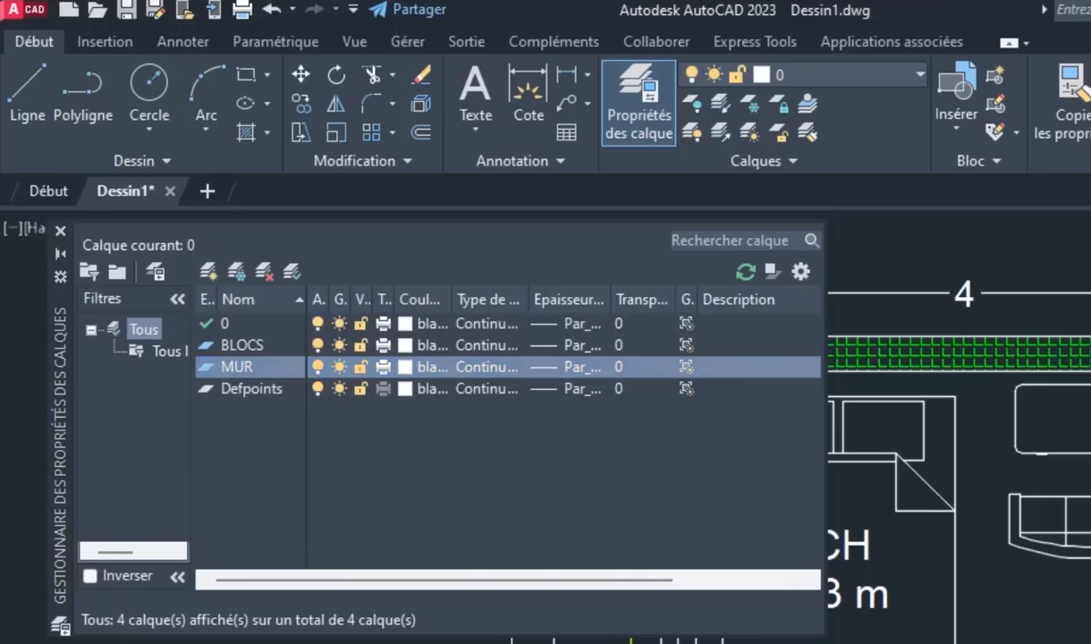
{"action": "left_click", "coordinate": [209, 270]}
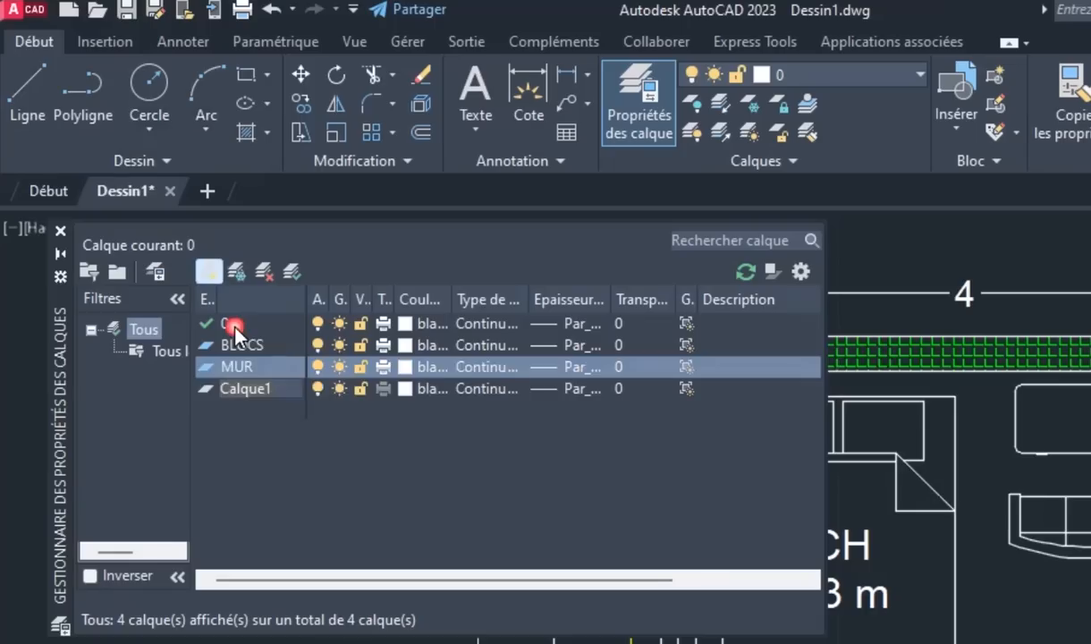
{"action": "type", "text": "OUVERTURE"}
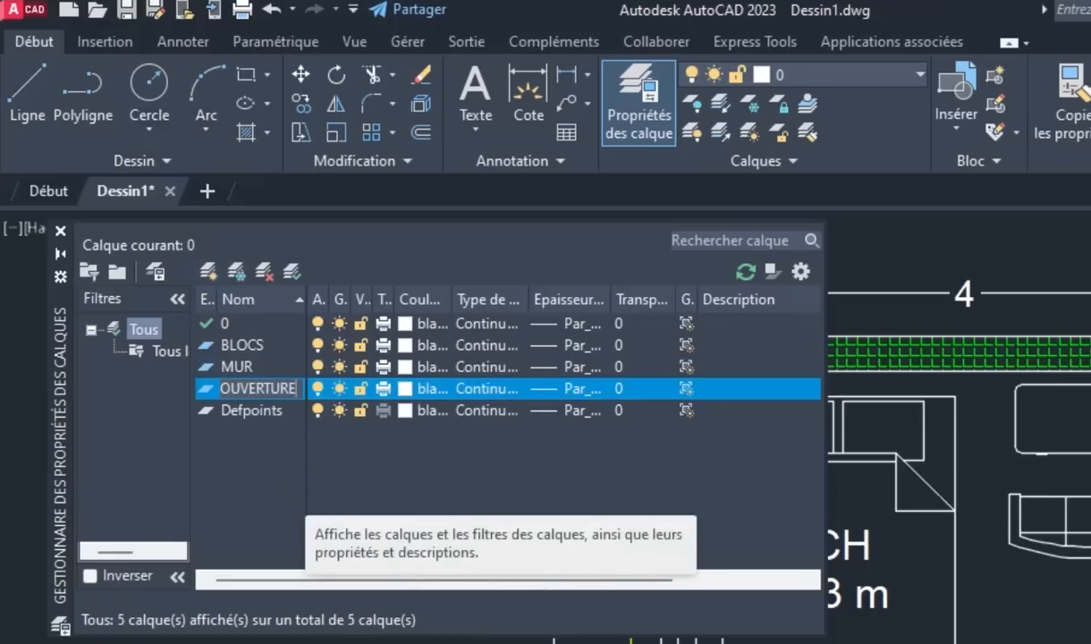
{"action": "key", "text": "Return"}
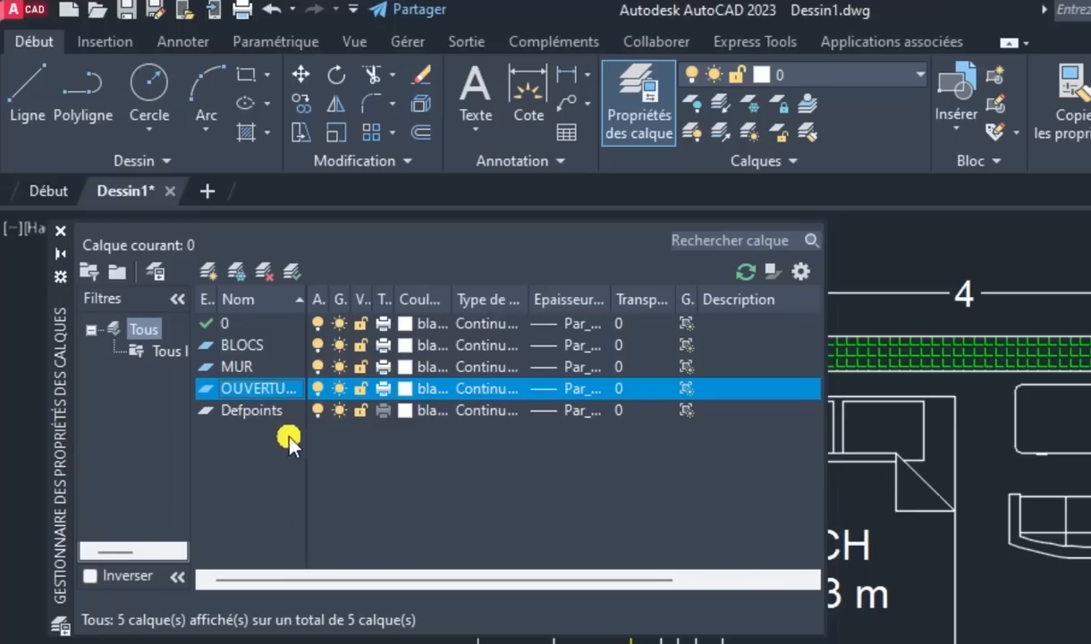
{"action": "left_click", "coordinate": [207, 268]}
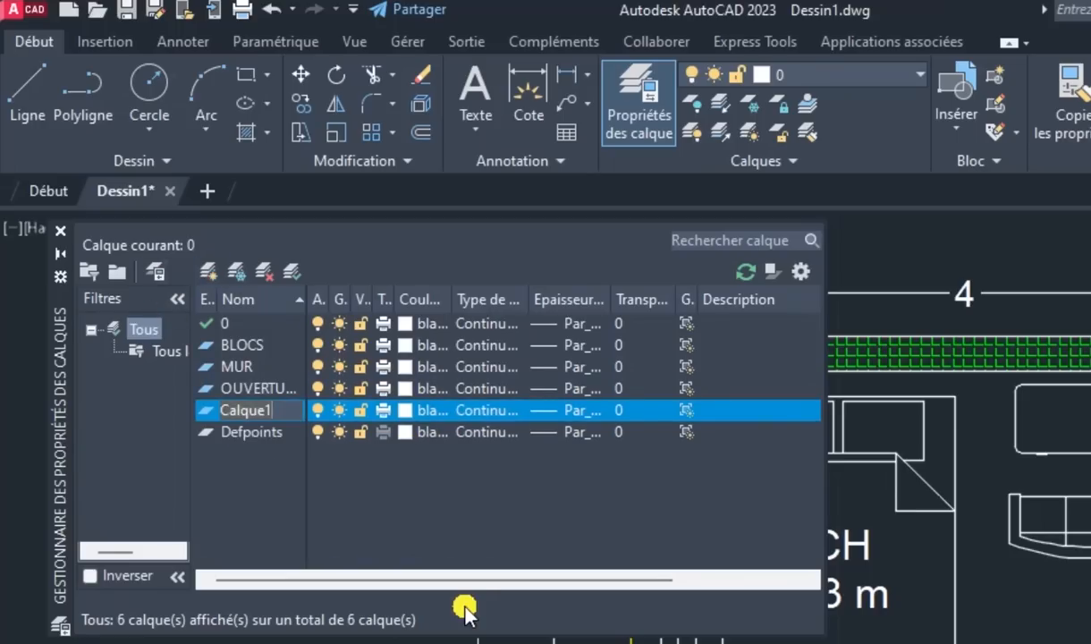
{"action": "type", "text": "HARCHURE"}
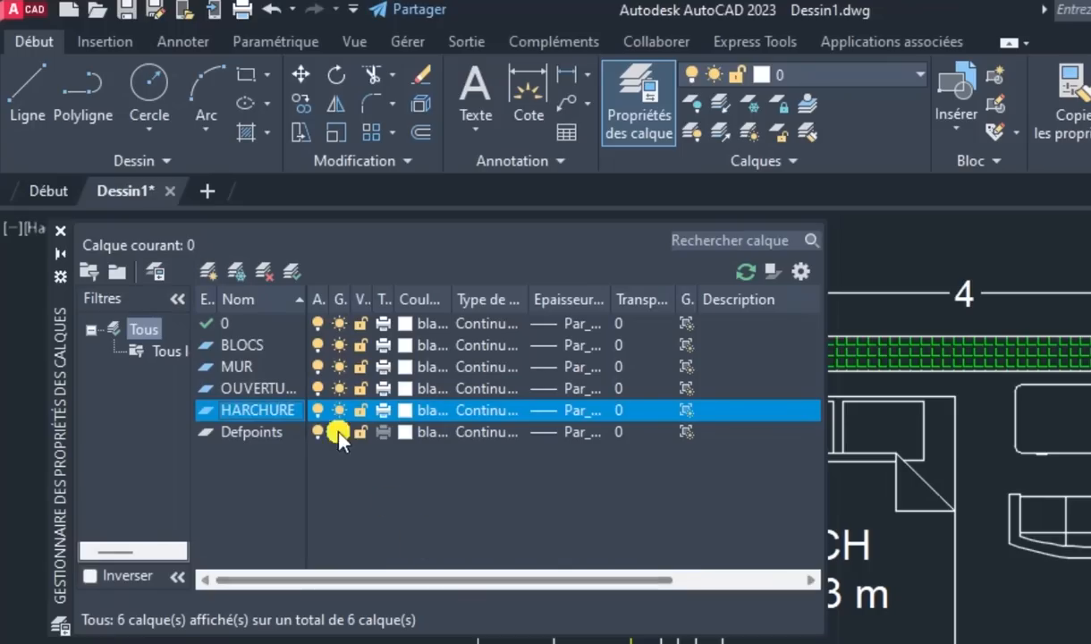
Set the MUR layer's colour to green (vert) and the OUVERTURE layer's colour to cyan
{"action": "left_click", "coordinate": [226, 366]}
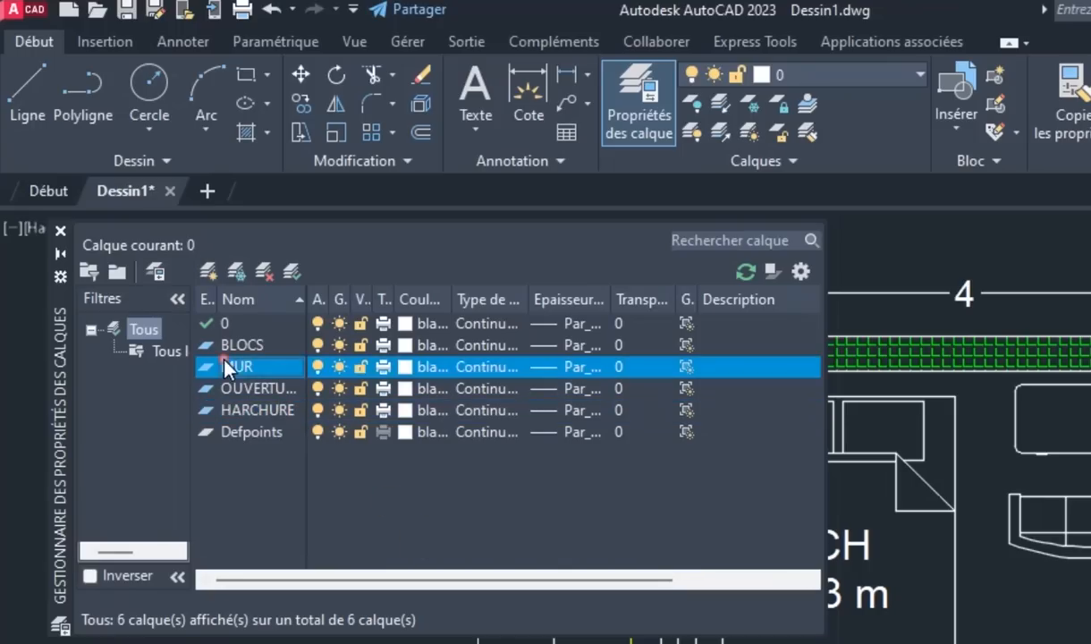
{"action": "left_click", "coordinate": [401, 366]}
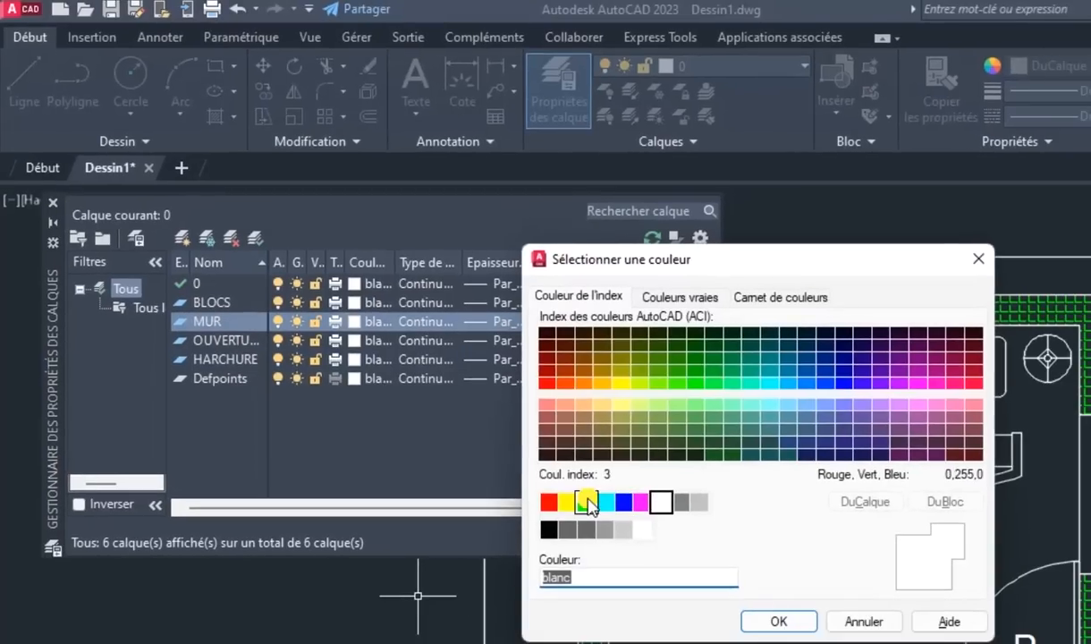
{"action": "left_click", "coordinate": [601, 515]}
{"action": "left_click", "coordinate": [798, 636]}
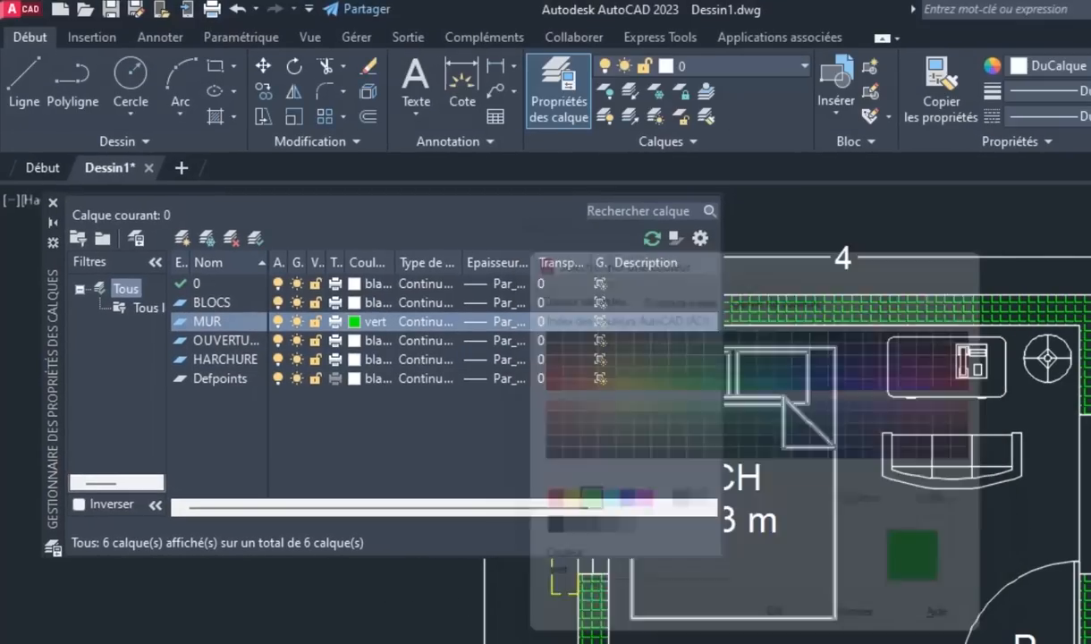
{"action": "left_click", "coordinate": [354, 343]}
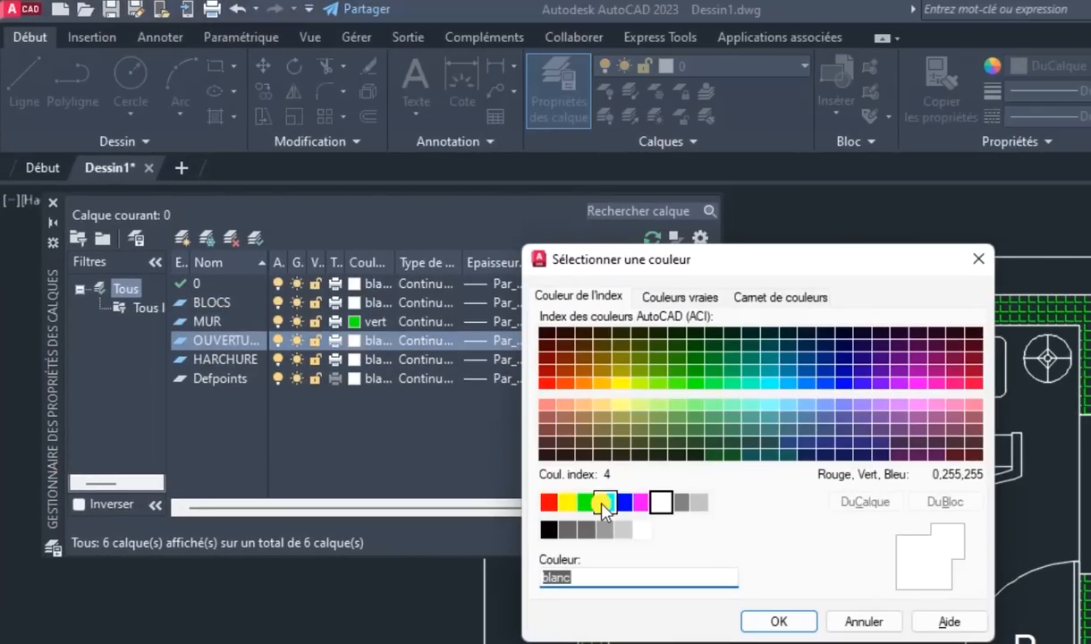
{"action": "left_click", "coordinate": [604, 503]}
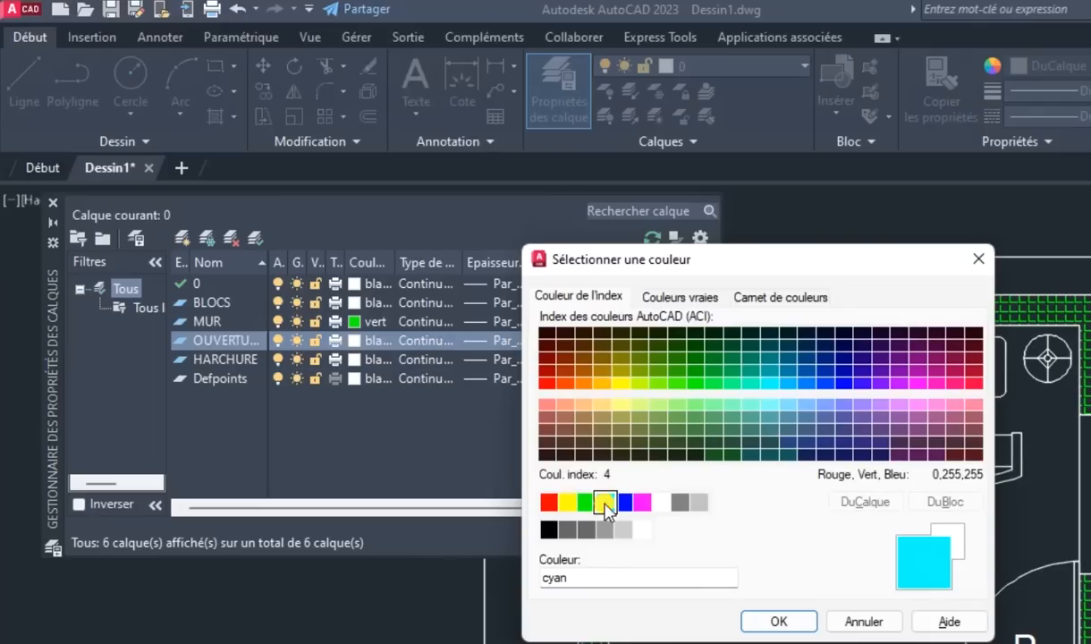
{"action": "left_click", "coordinate": [771, 621]}
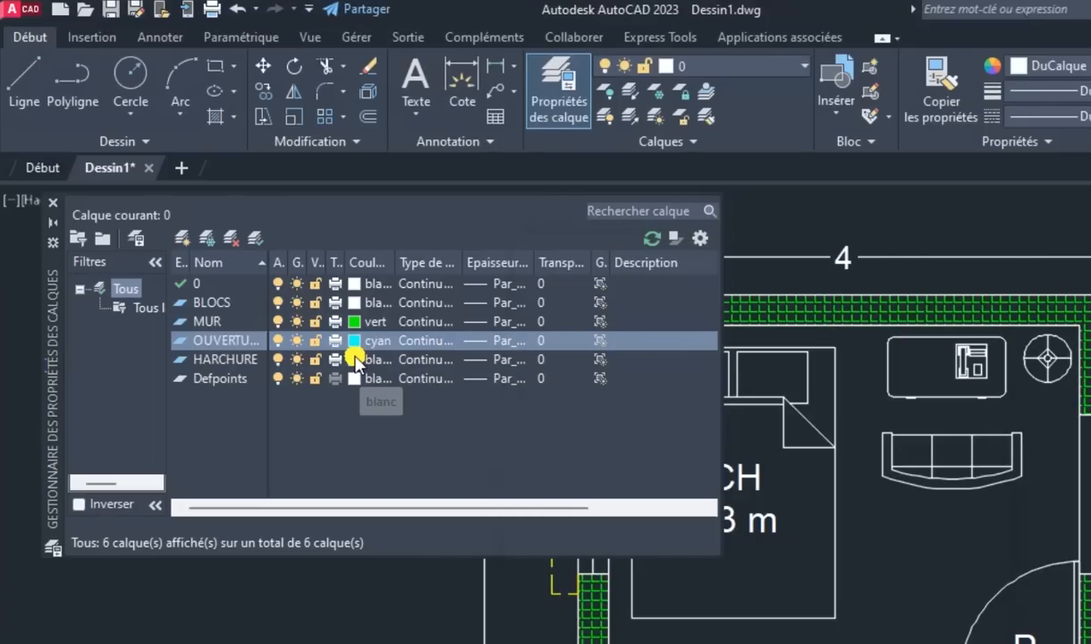
Set the HARCHURE layer's colour to index 80 and the BLOCS layer's to magenta, and close the layer manager
{"action": "left_click", "coordinate": [355, 360]}
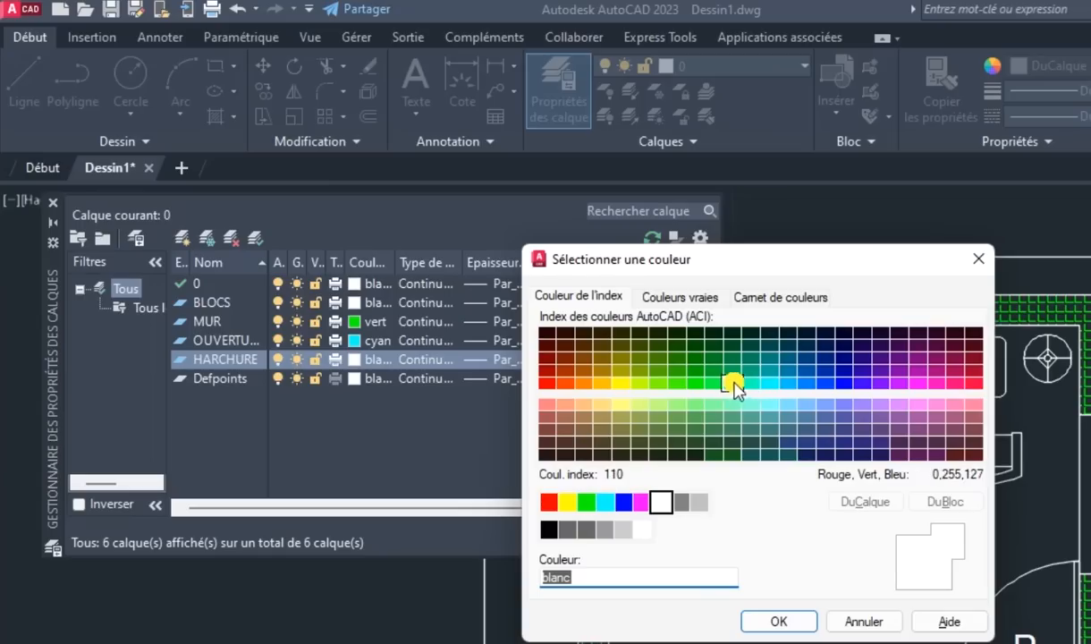
{"action": "left_click", "coordinate": [679, 385]}
{"action": "left_click", "coordinate": [776, 620]}
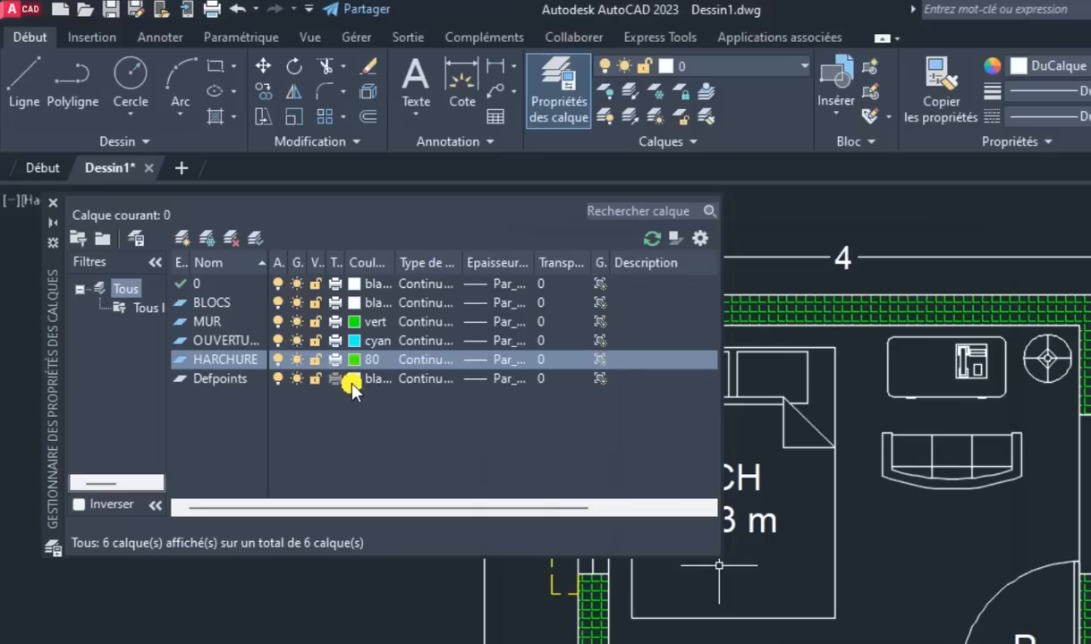
{"action": "left_click", "coordinate": [355, 302]}
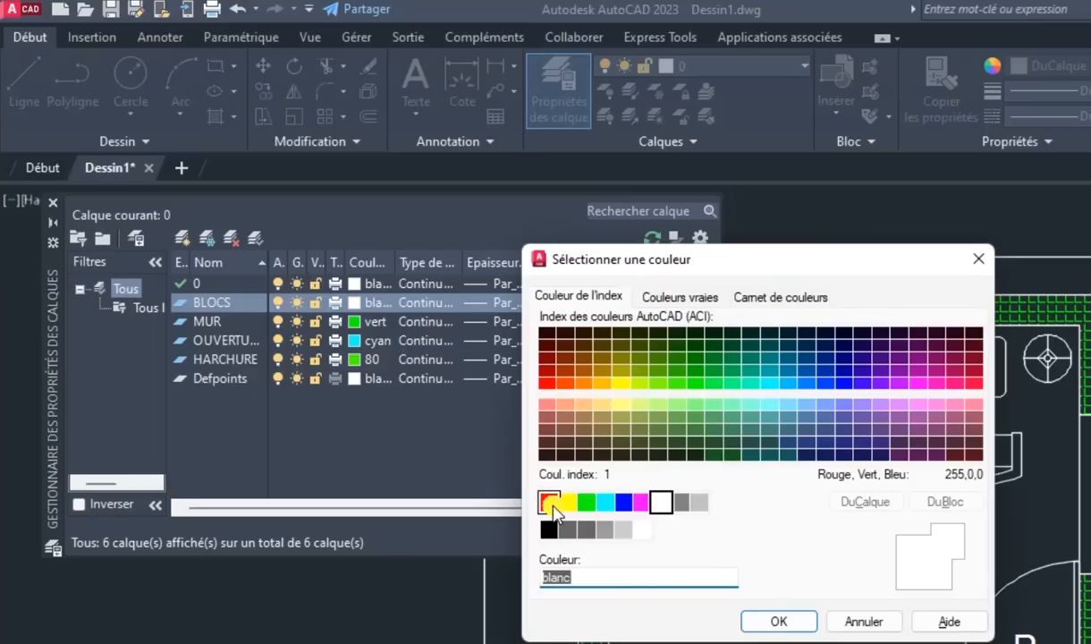
{"action": "left_click", "coordinate": [640, 504]}
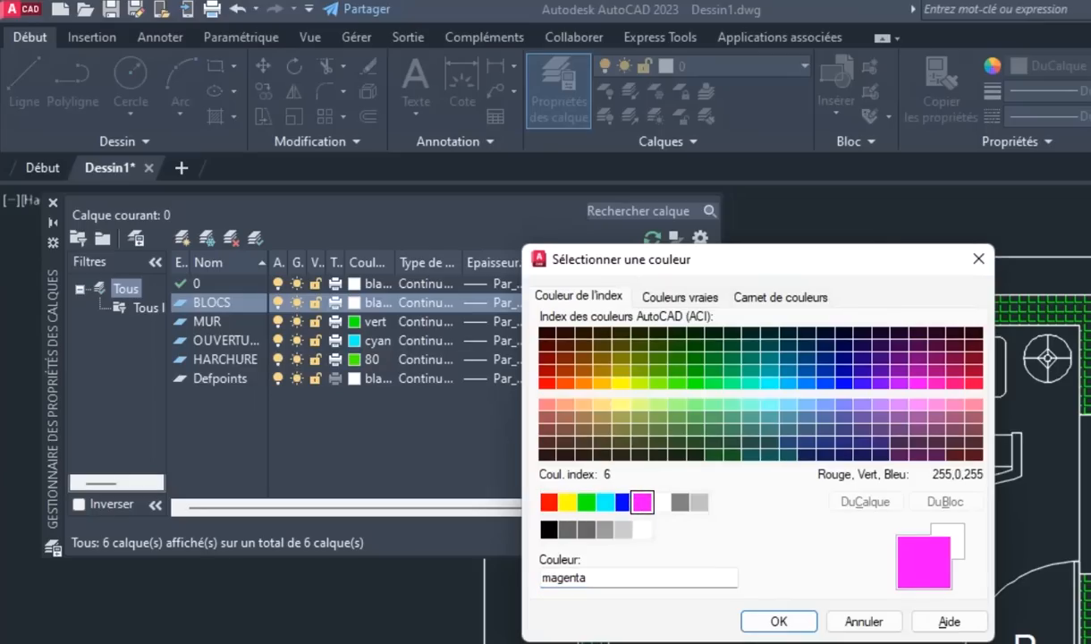
{"action": "left_click", "coordinate": [743, 621]}
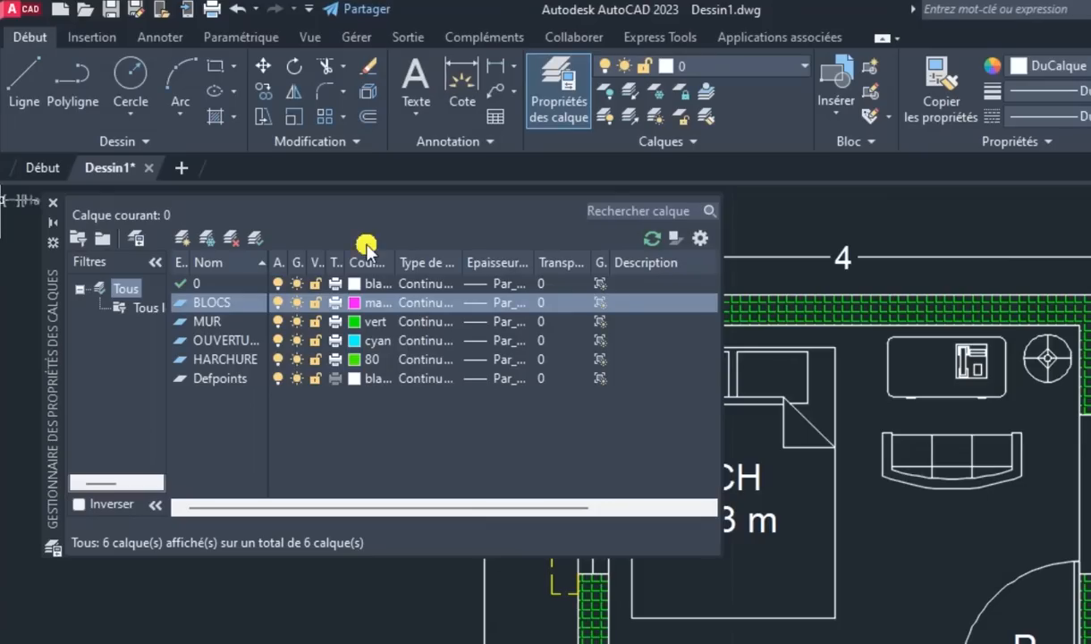
{"action": "left_click", "coordinate": [56, 204]}
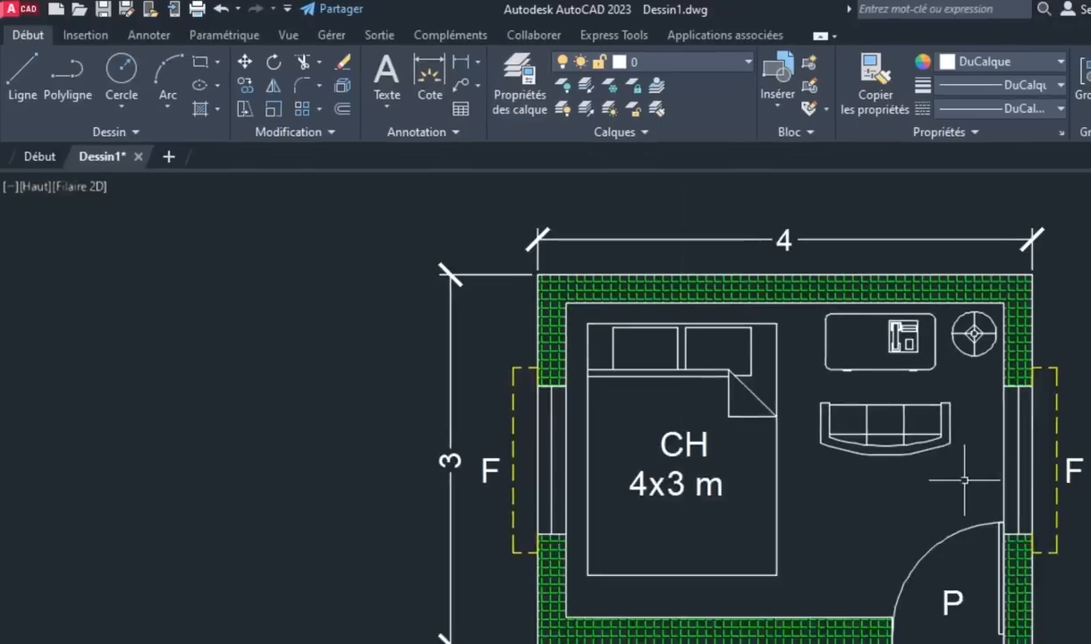
Assign the desk, telephone, lamp, sofa and bed blocks to the BLOCS layer
{"action": "left_click", "coordinate": [1037, 511]}
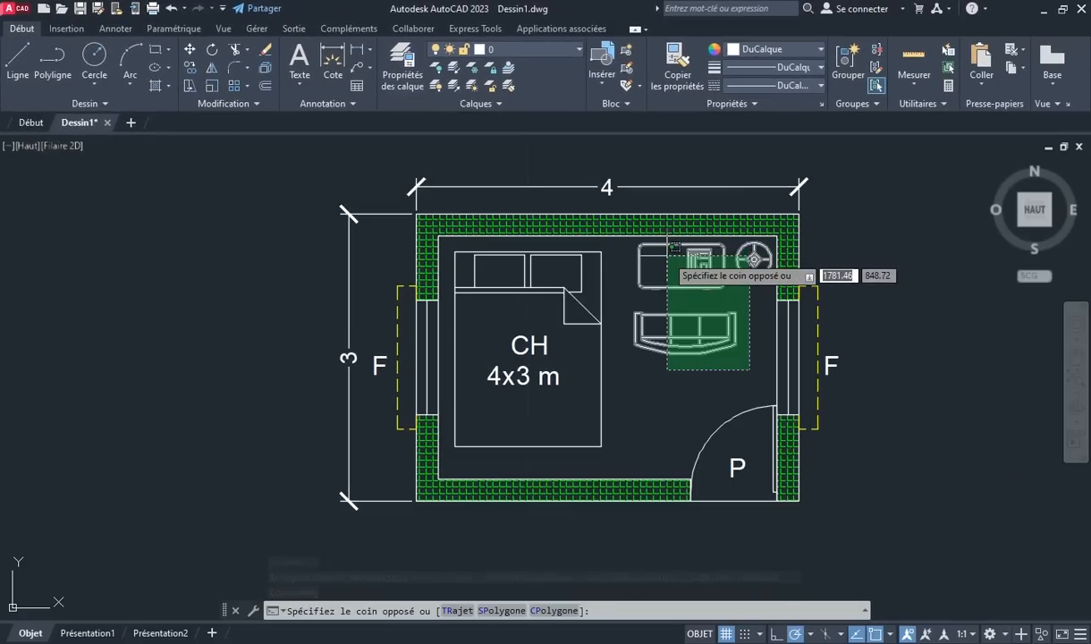
{"action": "left_click", "coordinate": [673, 245]}
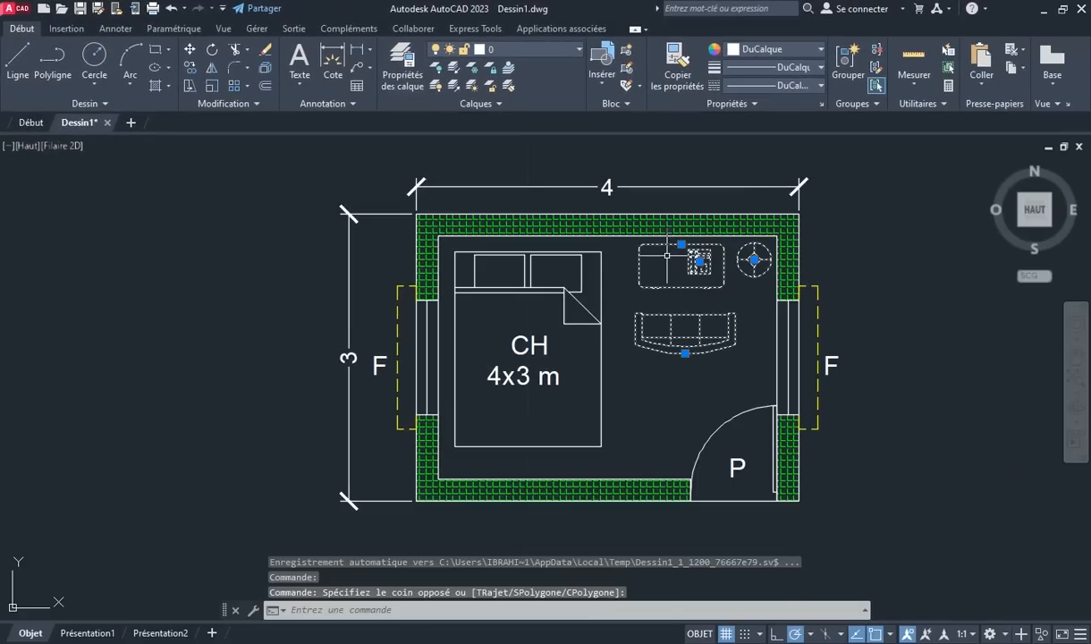
{"action": "left_click", "coordinate": [575, 288]}
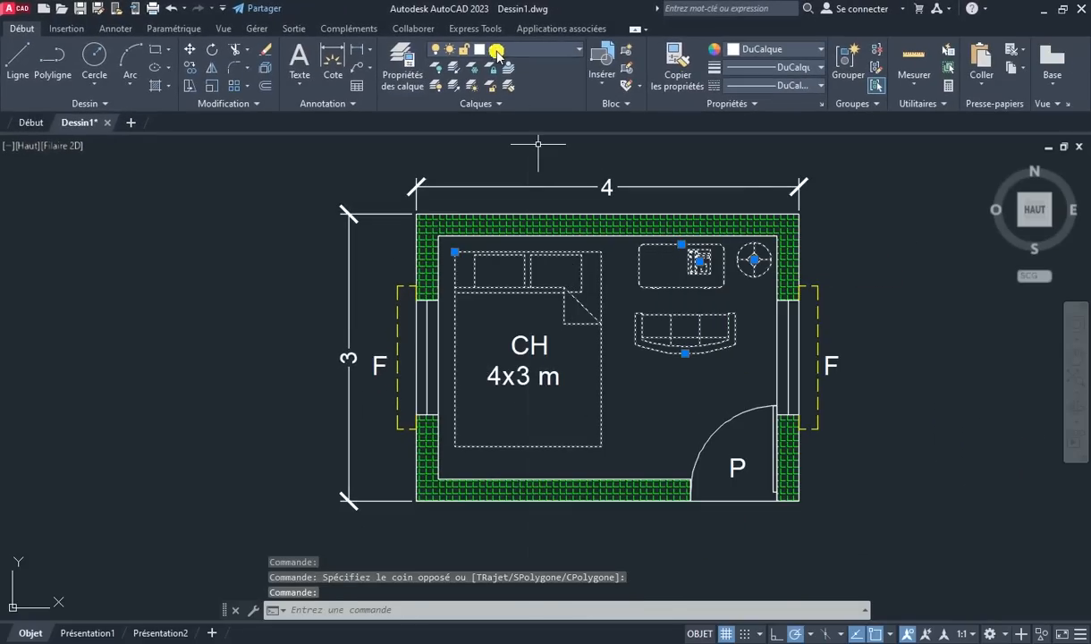
{"action": "left_click", "coordinate": [496, 51]}
{"action": "left_click", "coordinate": [504, 86]}
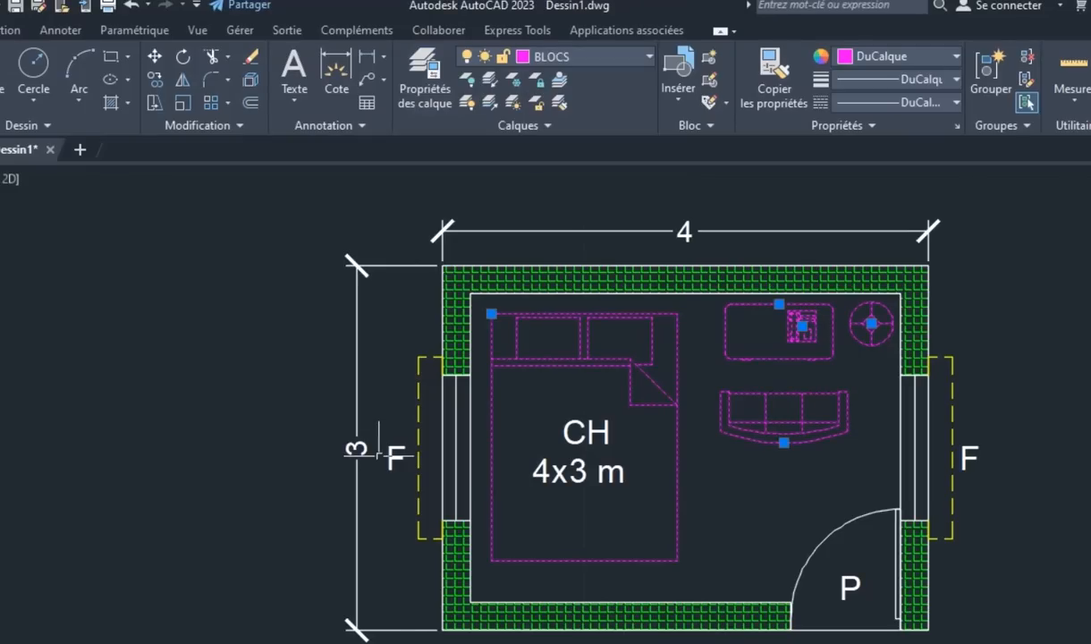
{"action": "key", "text": "Escape"}
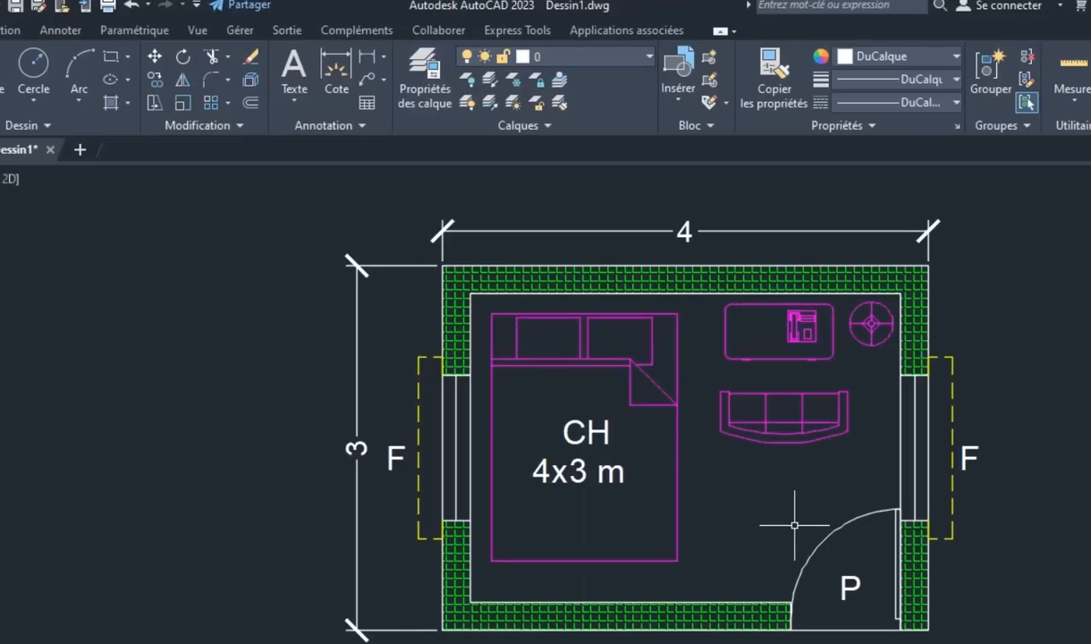
Assign the wall hatch to the HARCHURE layer
{"action": "left_click", "coordinate": [823, 277]}
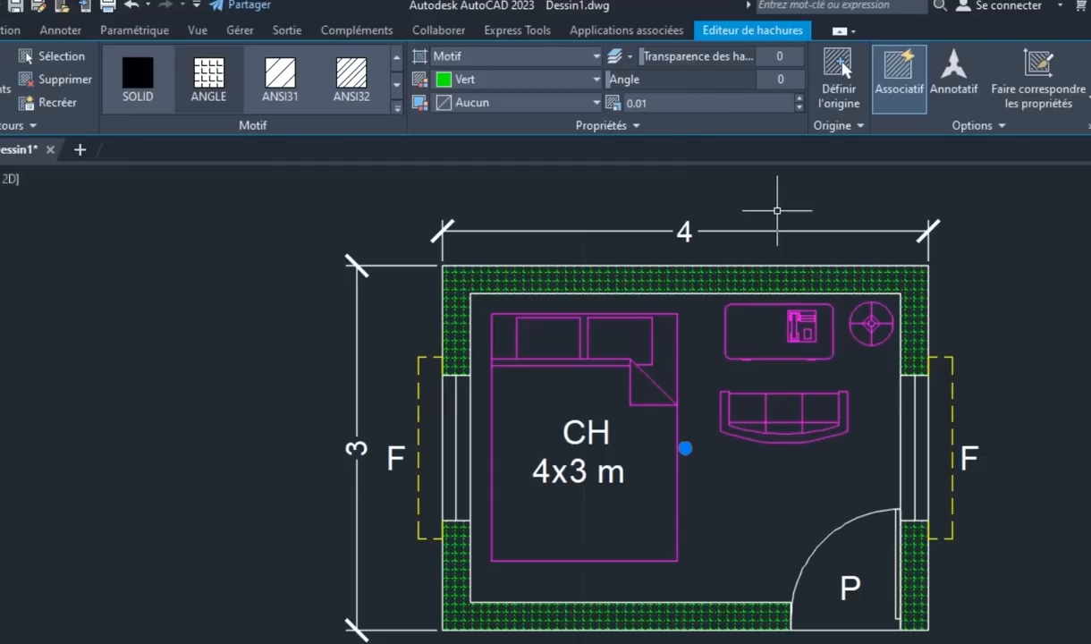
{"action": "left_click", "coordinate": [518, 55]}
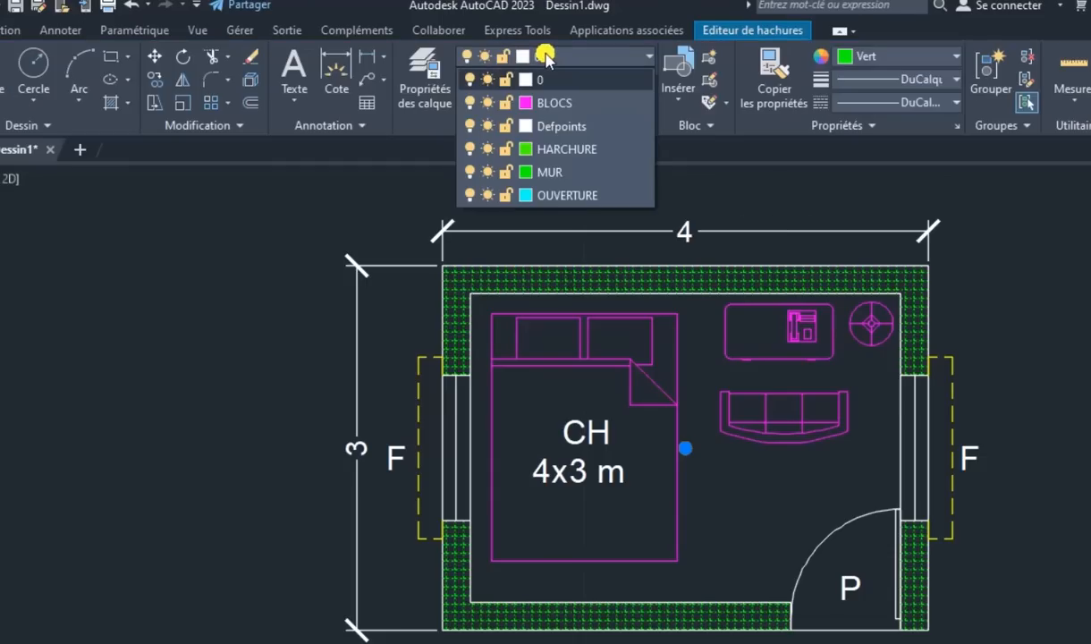
{"action": "left_click", "coordinate": [563, 149]}
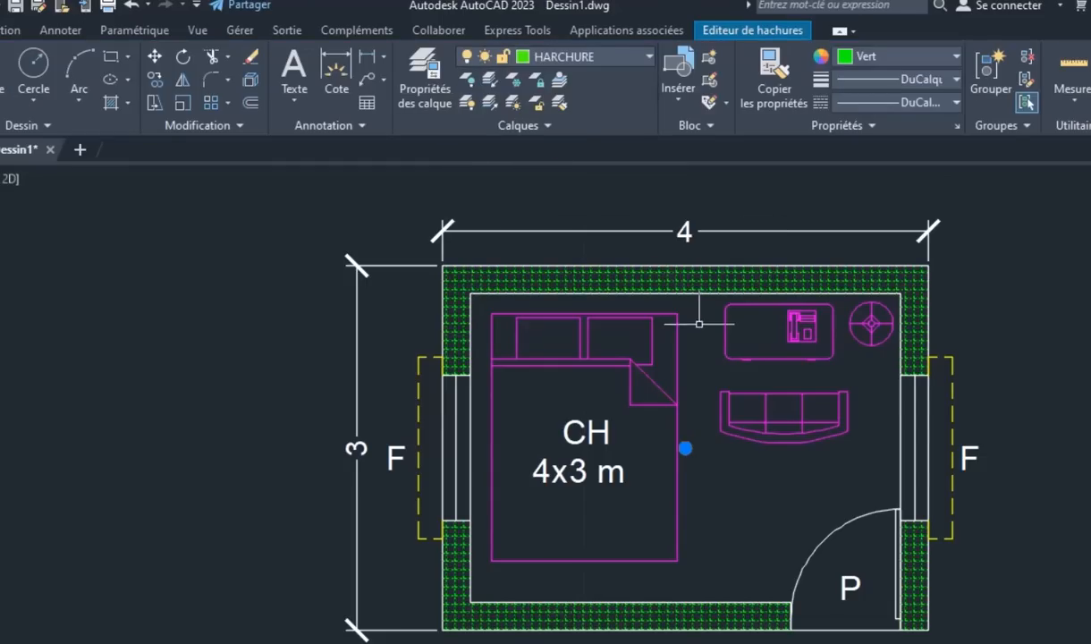
{"action": "left_click", "coordinate": [900, 298]}
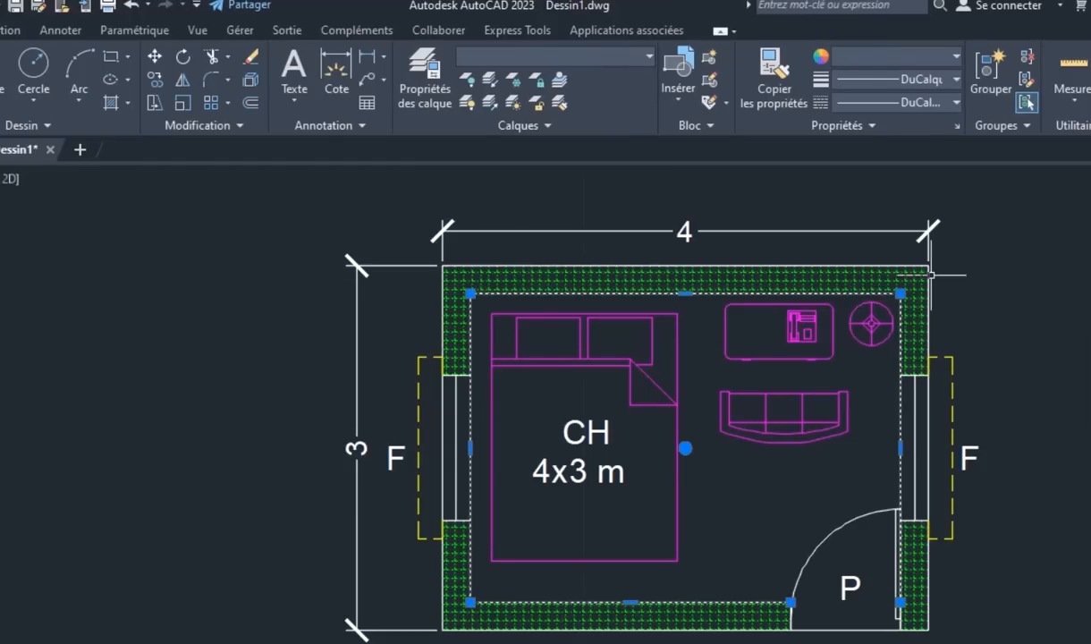
{"action": "left_click", "coordinate": [928, 266]}
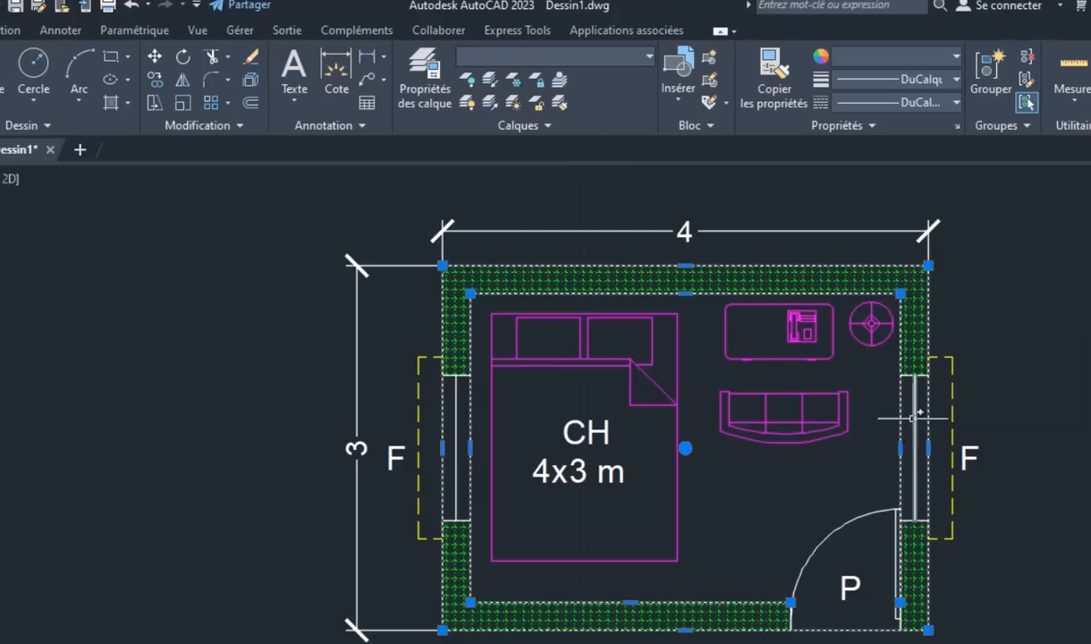
{"action": "key", "text": "Escape"}
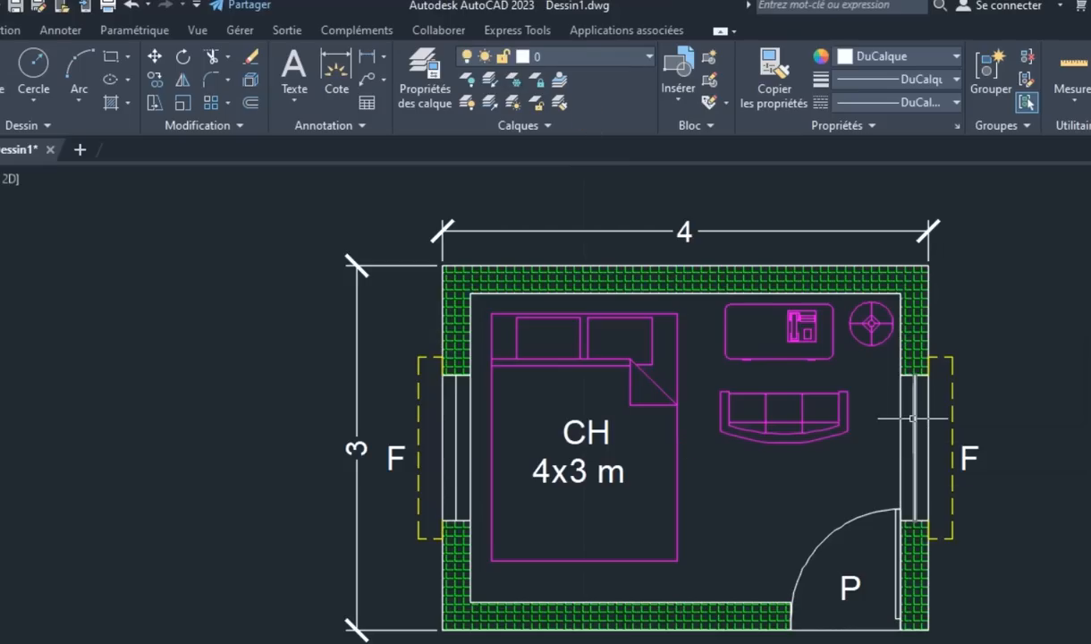
Assign the outer and inner wall outlines to the MUR layer
{"action": "left_click", "coordinate": [928, 315]}
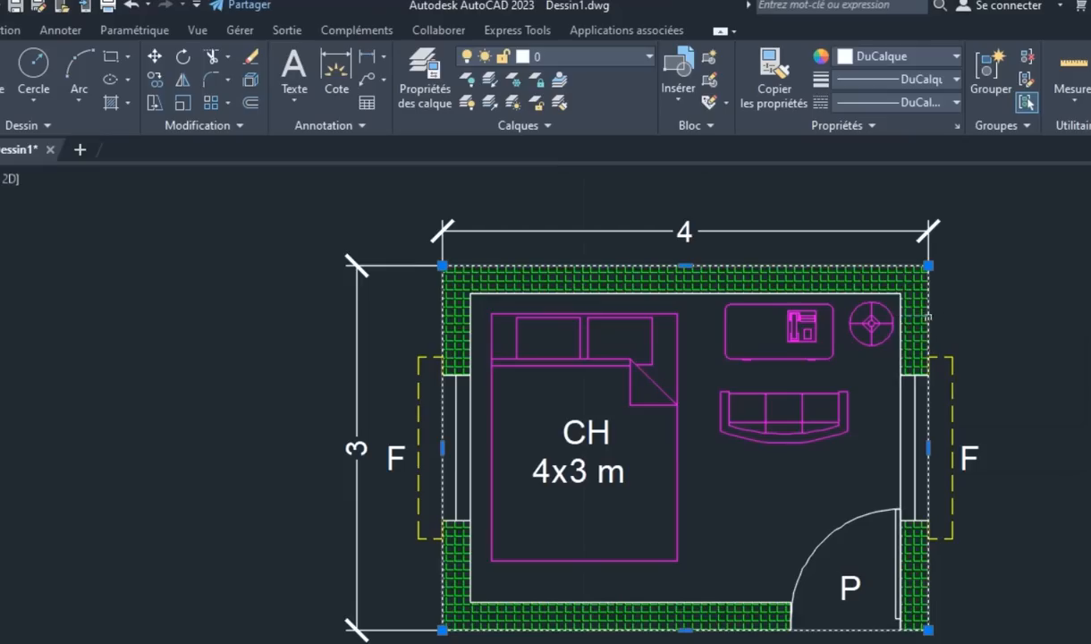
{"action": "left_click", "coordinate": [899, 388]}
{"action": "left_click", "coordinate": [554, 56]}
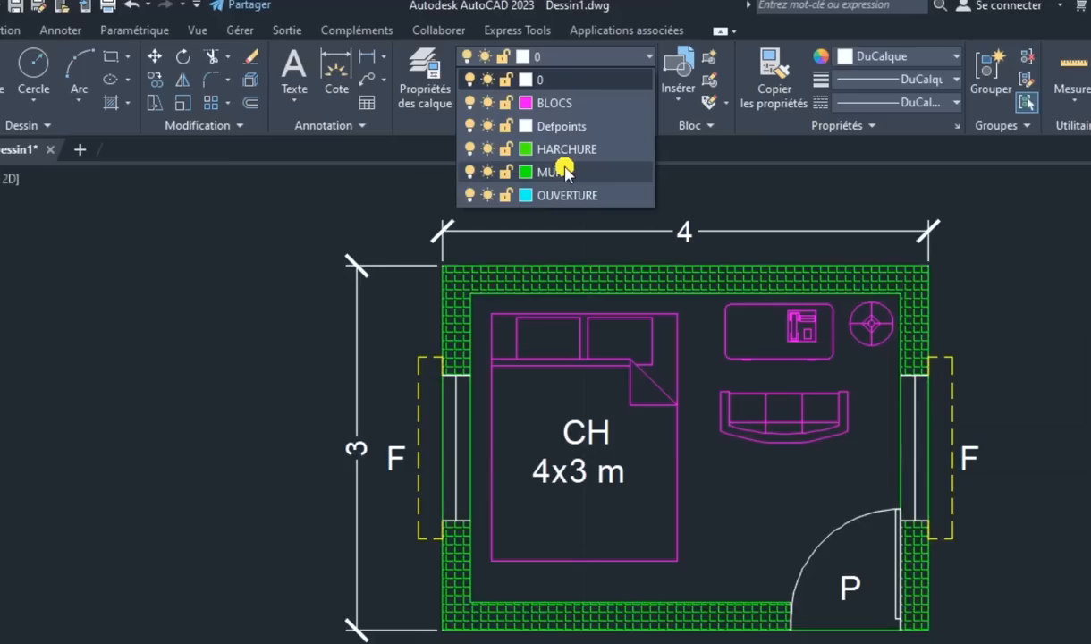
{"action": "left_click", "coordinate": [562, 171]}
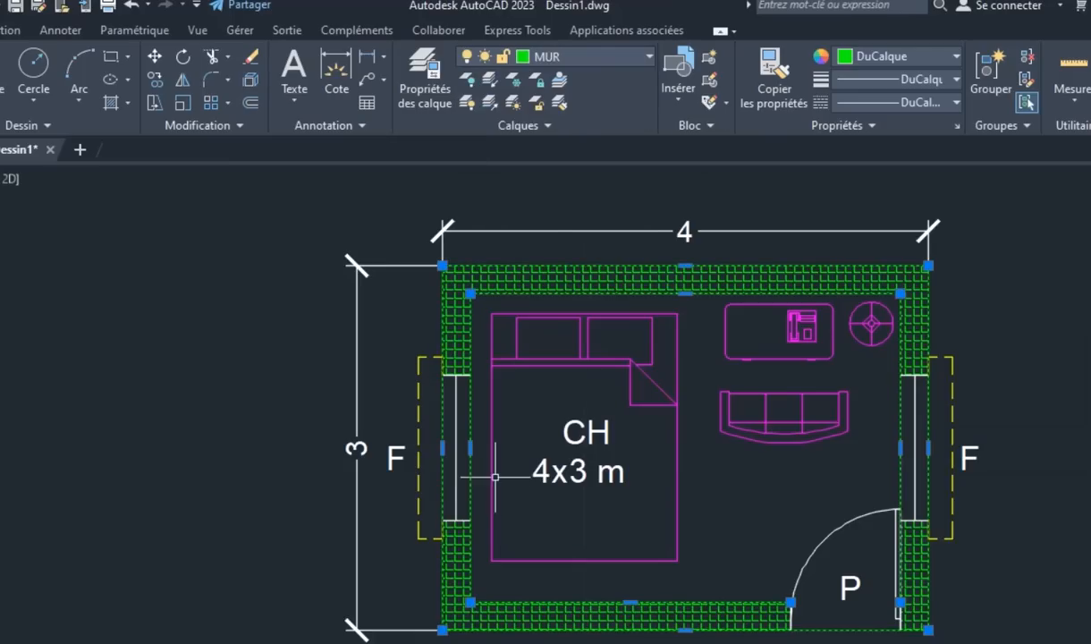
{"action": "key", "text": "Escape"}
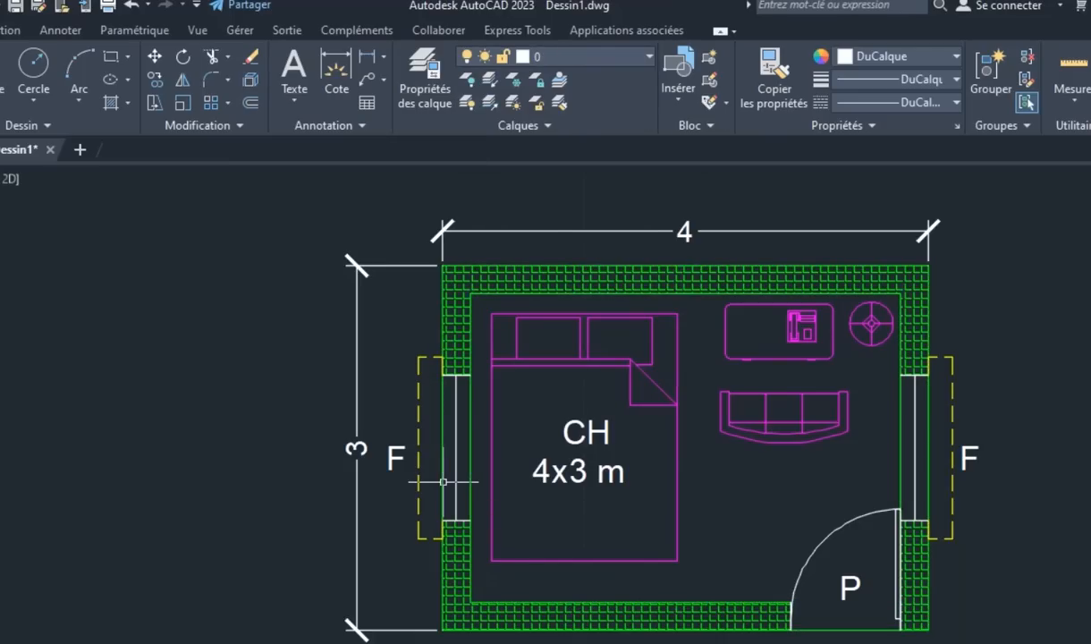
Assign both windows with their dashed outlines, the door, the P label and the right-hand F label to the OUVERTURE layer
{"action": "left_click", "coordinate": [389, 307]}
{"action": "left_click", "coordinate": [505, 562]}
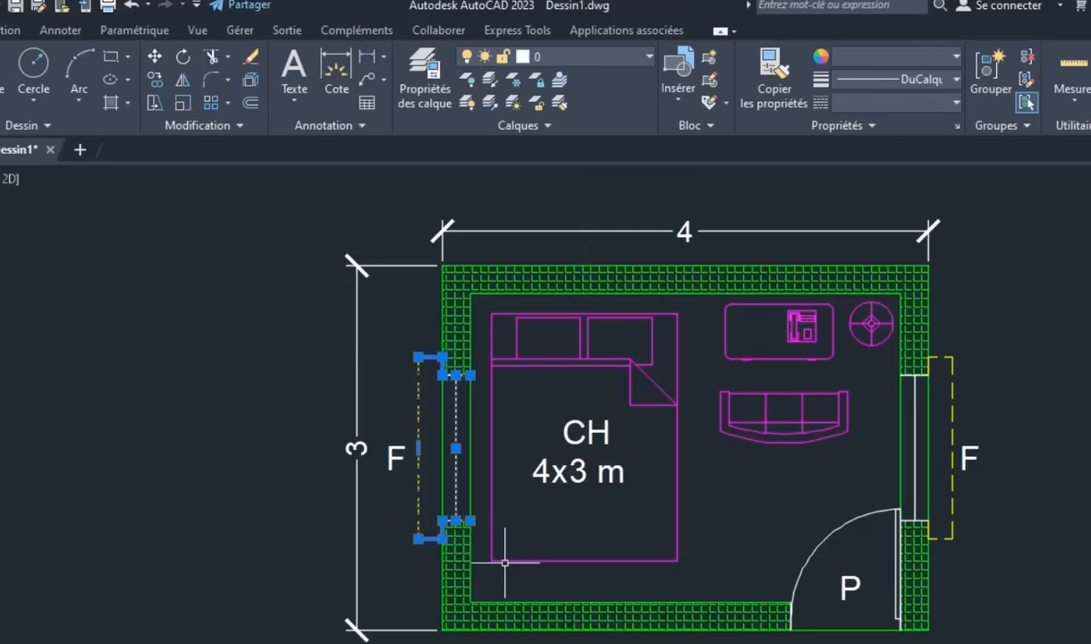
{"action": "left_click", "coordinate": [885, 352]}
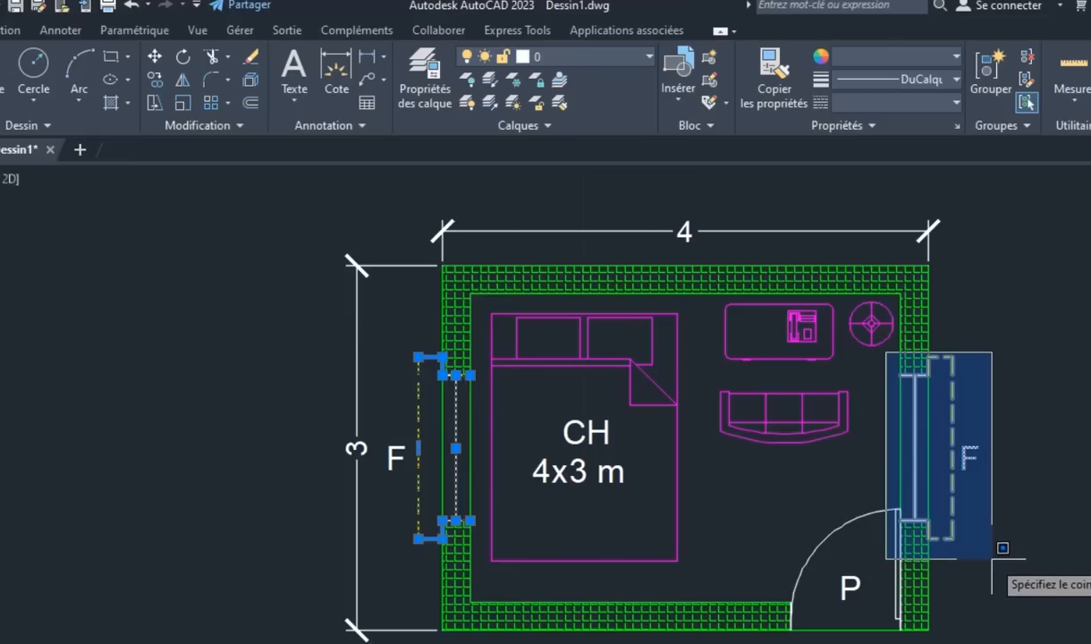
{"action": "left_click", "coordinate": [999, 544]}
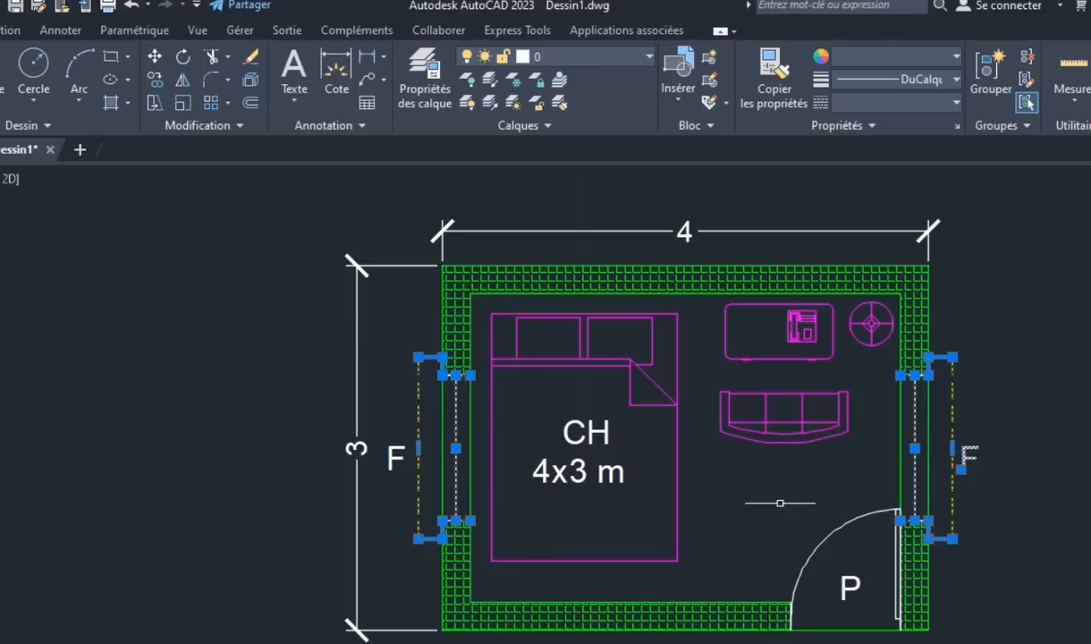
{"action": "left_click", "coordinate": [762, 475]}
{"action": "left_click", "coordinate": [935, 641]}
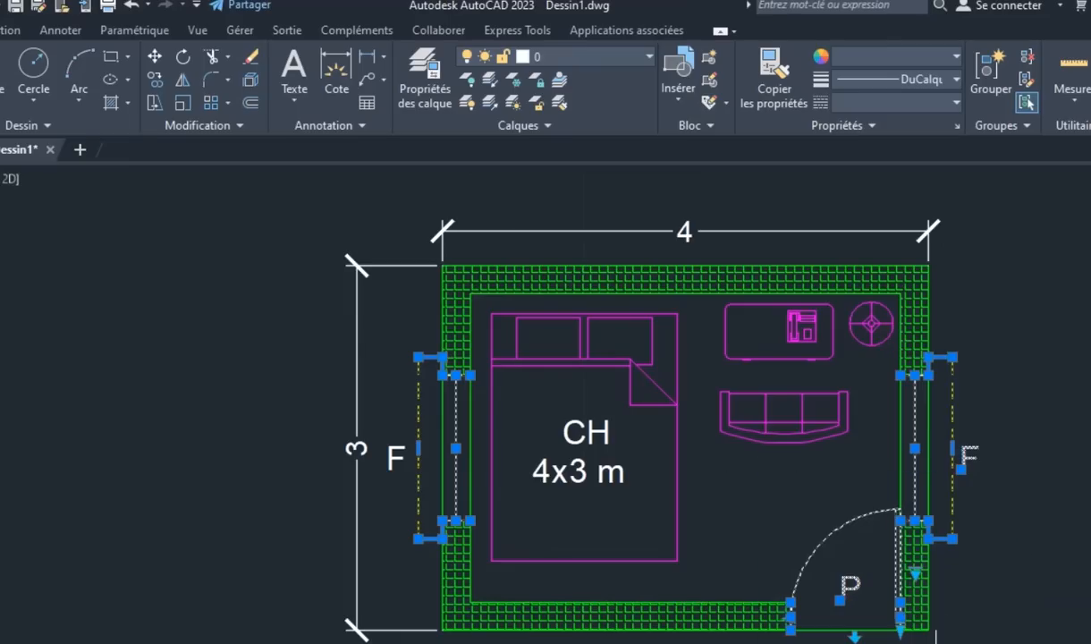
{"action": "left_click", "coordinate": [554, 56]}
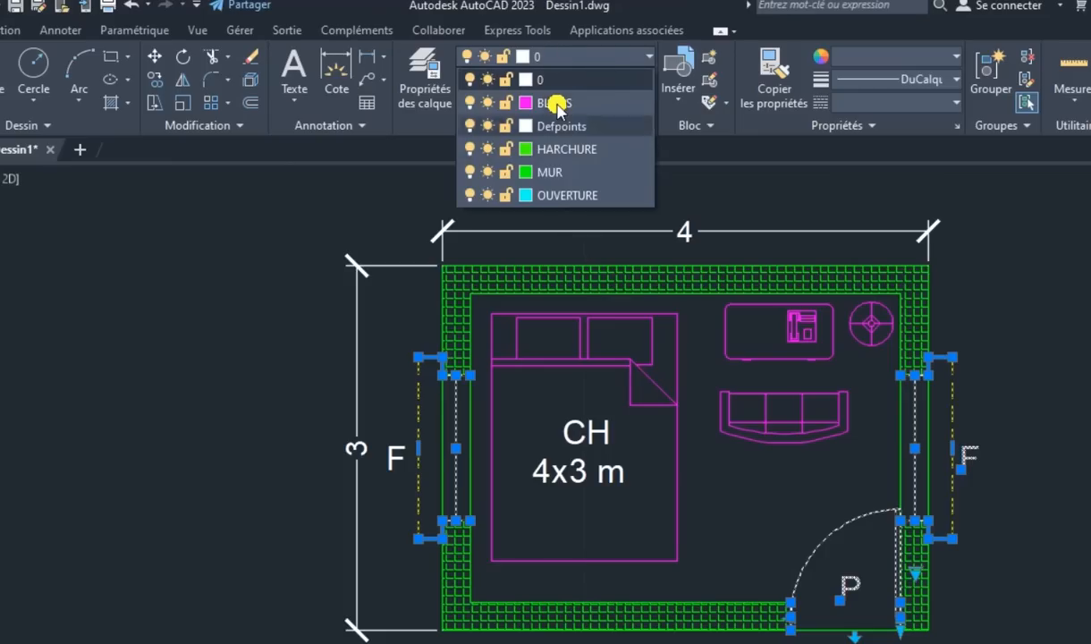
{"action": "left_click", "coordinate": [555, 103]}
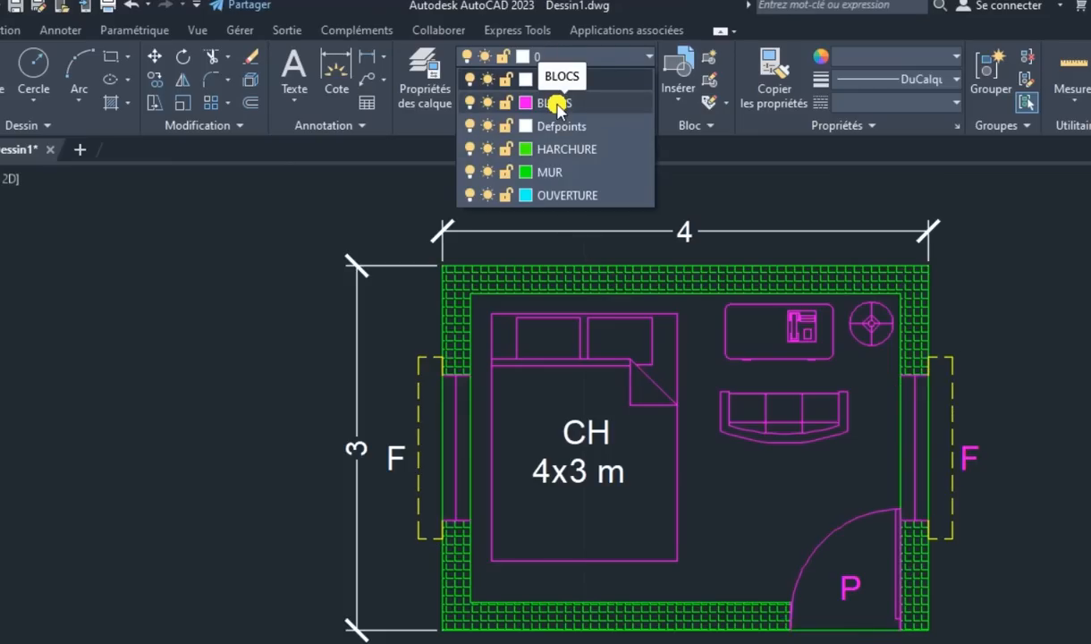
{"action": "left_click", "coordinate": [564, 196]}
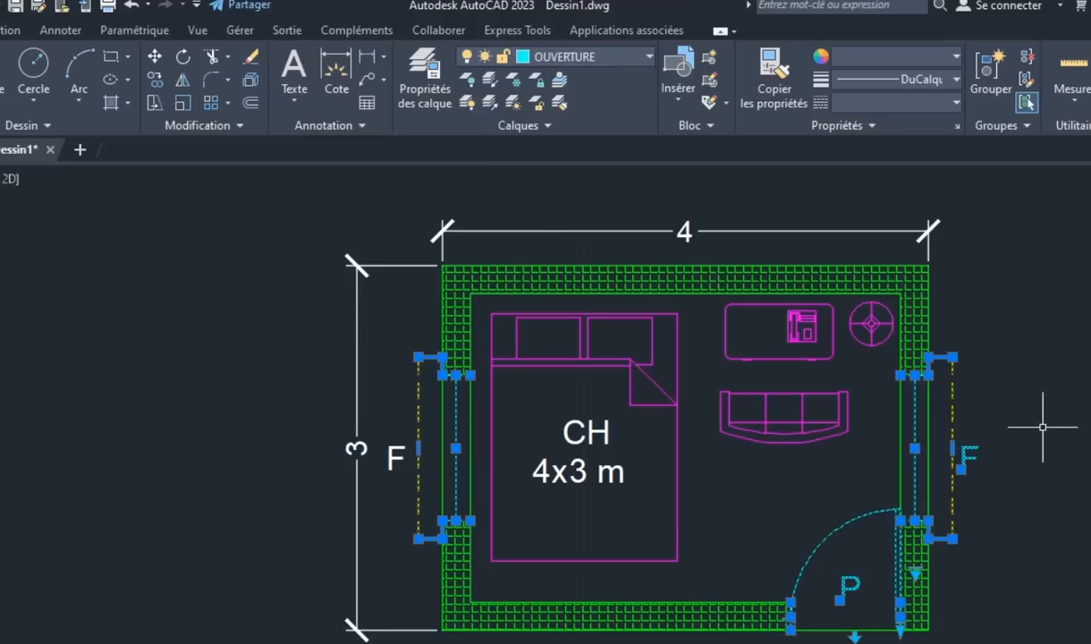
{"action": "key", "text": "Escape"}
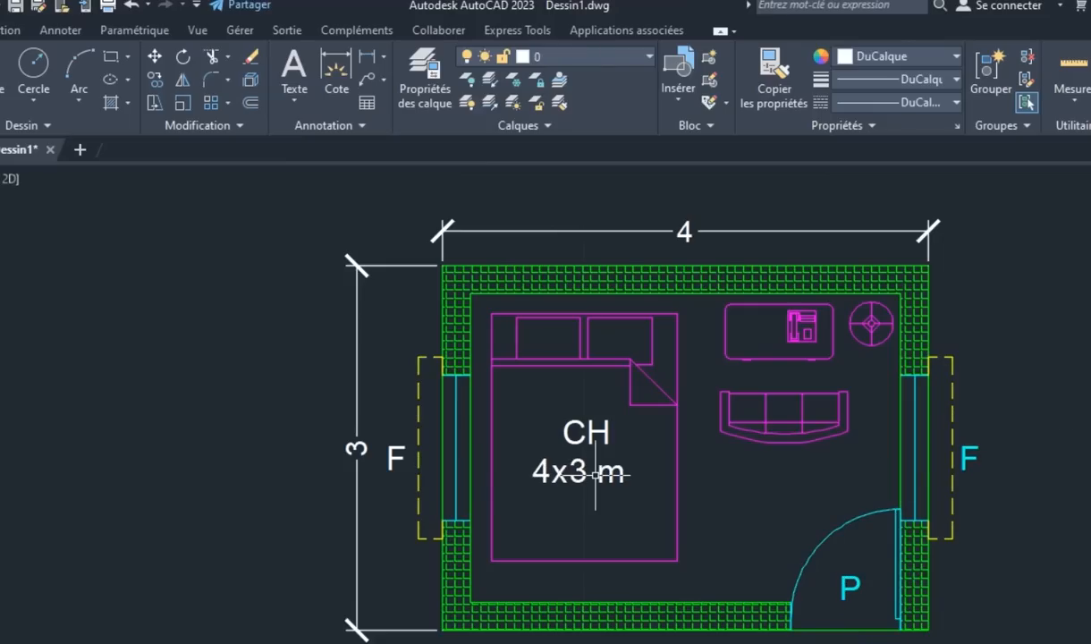
Create a layer named TEXT and set its colour to grey, index 8
{"action": "left_click", "coordinate": [416, 92]}
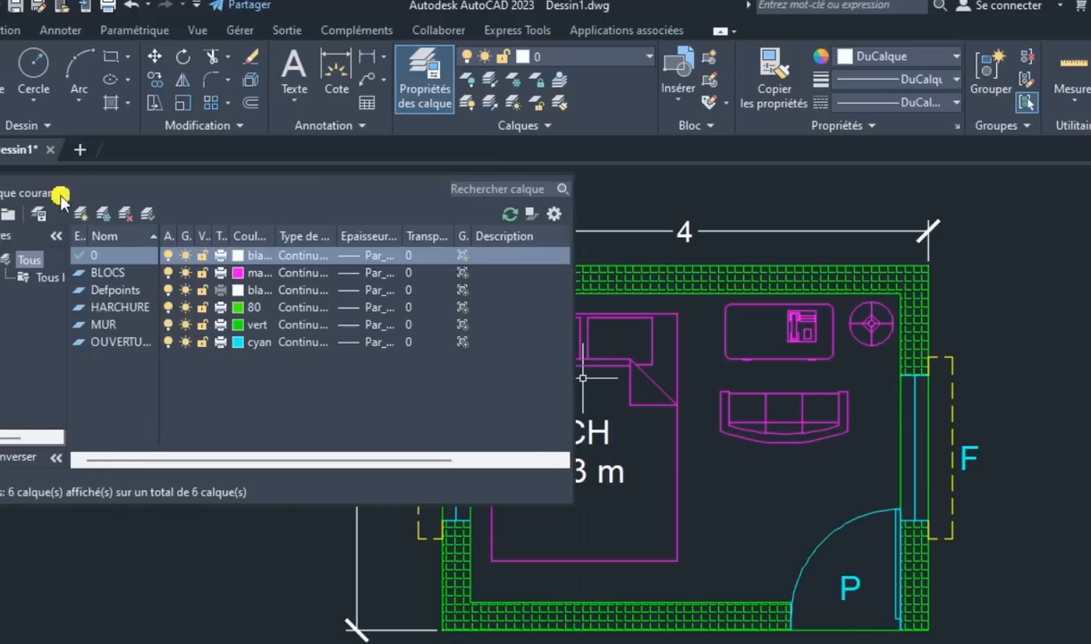
{"action": "left_click", "coordinate": [83, 214]}
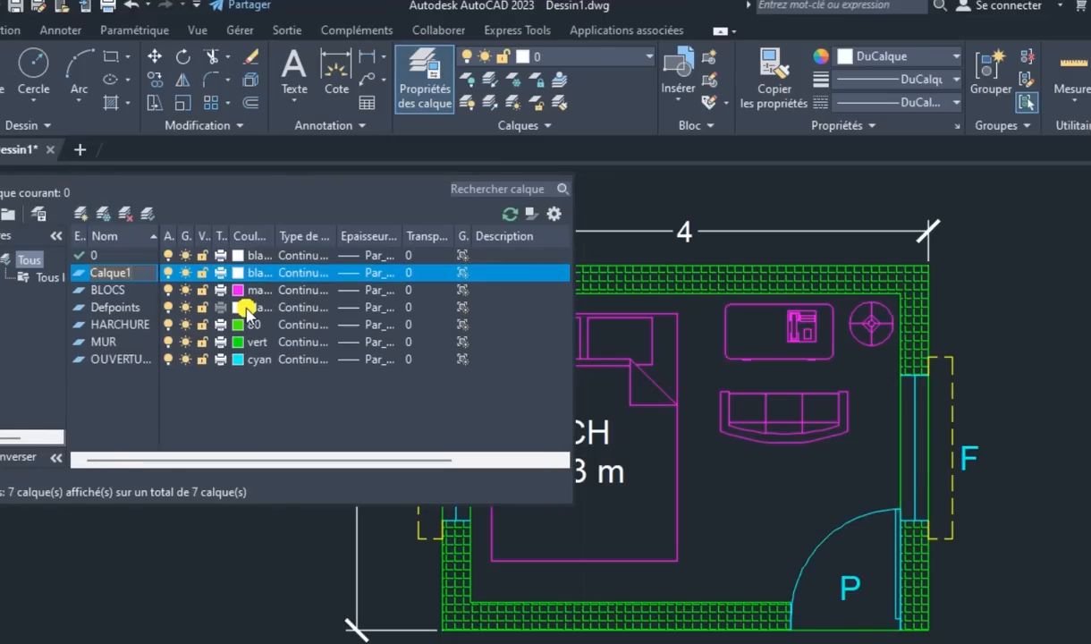
{"action": "type", "text": "TEXT"}
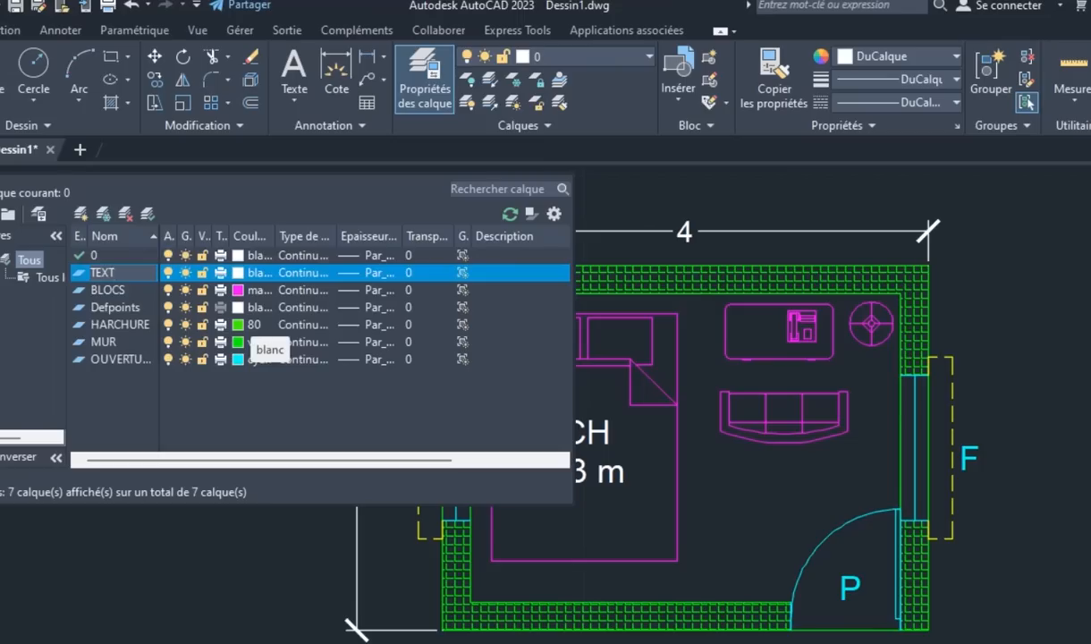
{"action": "left_click", "coordinate": [245, 308]}
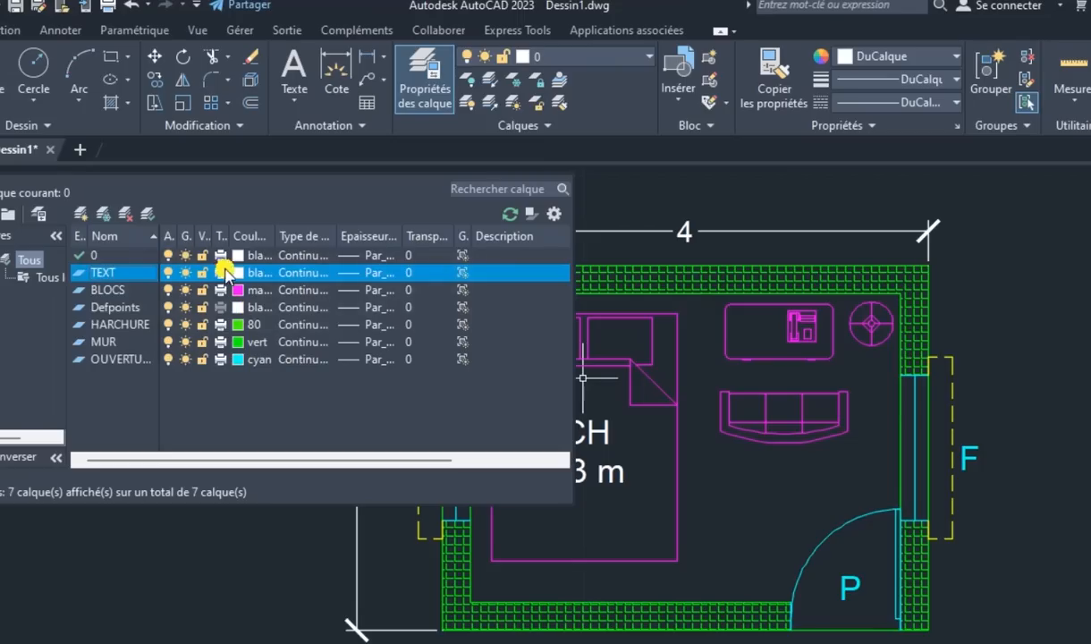
{"action": "left_click", "coordinate": [239, 274]}
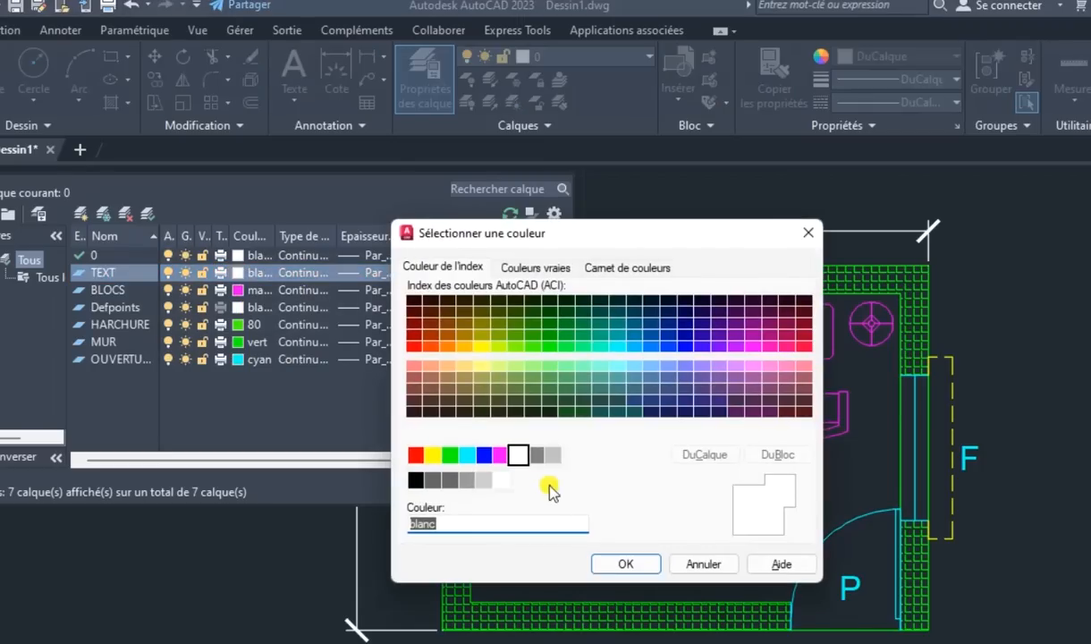
{"action": "left_click", "coordinate": [536, 456]}
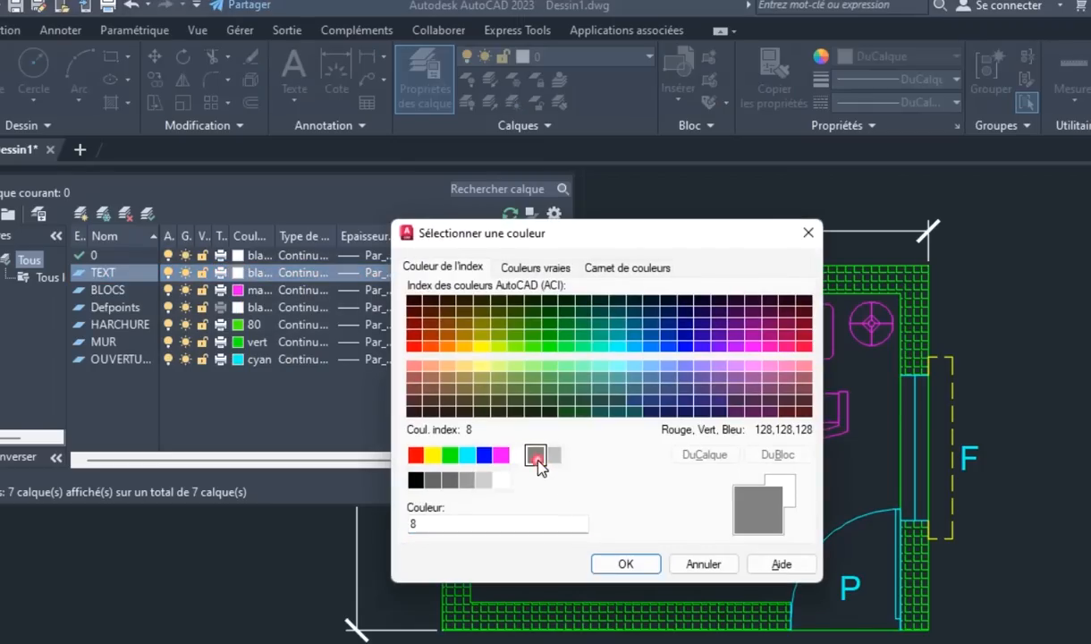
{"action": "left_click", "coordinate": [601, 565]}
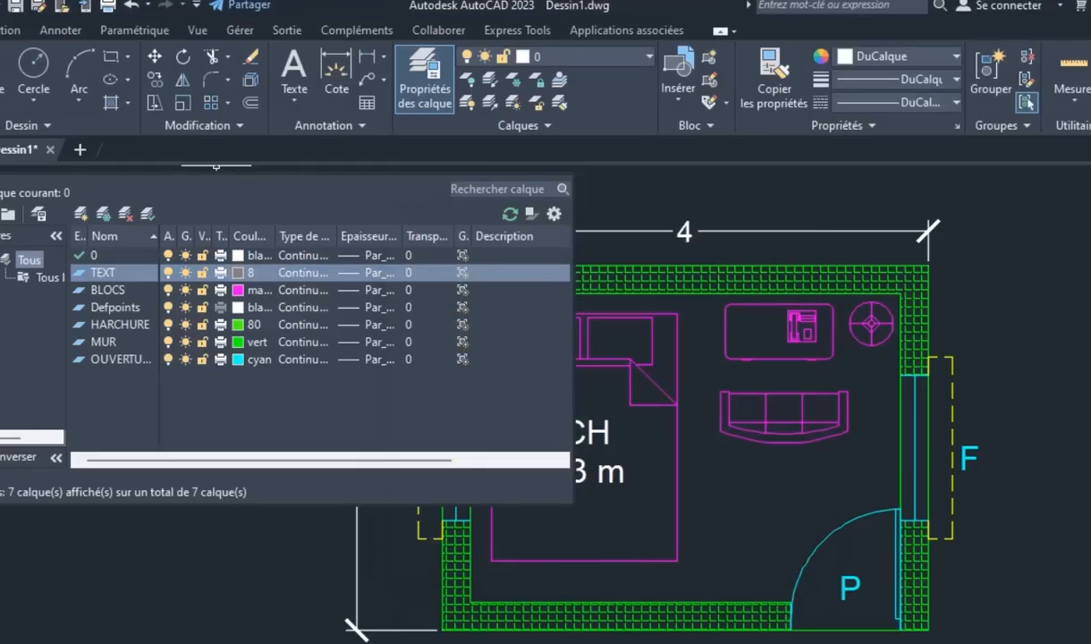
{"action": "left_click", "coordinate": [2, 184]}
Assign the CH and 4x3 m room labels, both F window labels and the P door label to the TEXT layer
{"action": "left_click", "coordinate": [642, 507]}
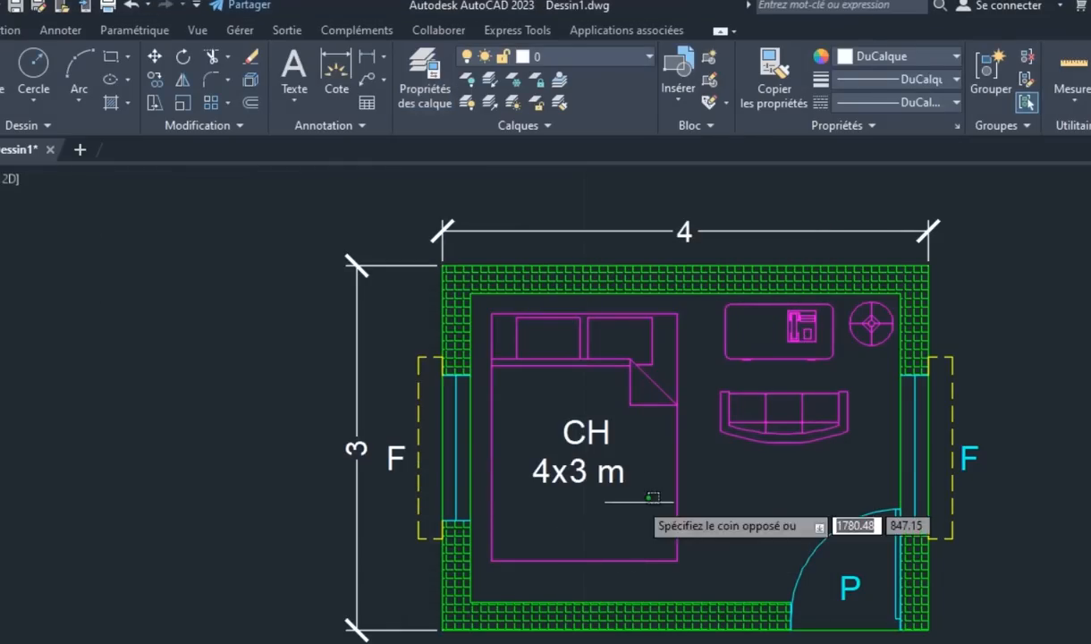
{"action": "left_click", "coordinate": [565, 415]}
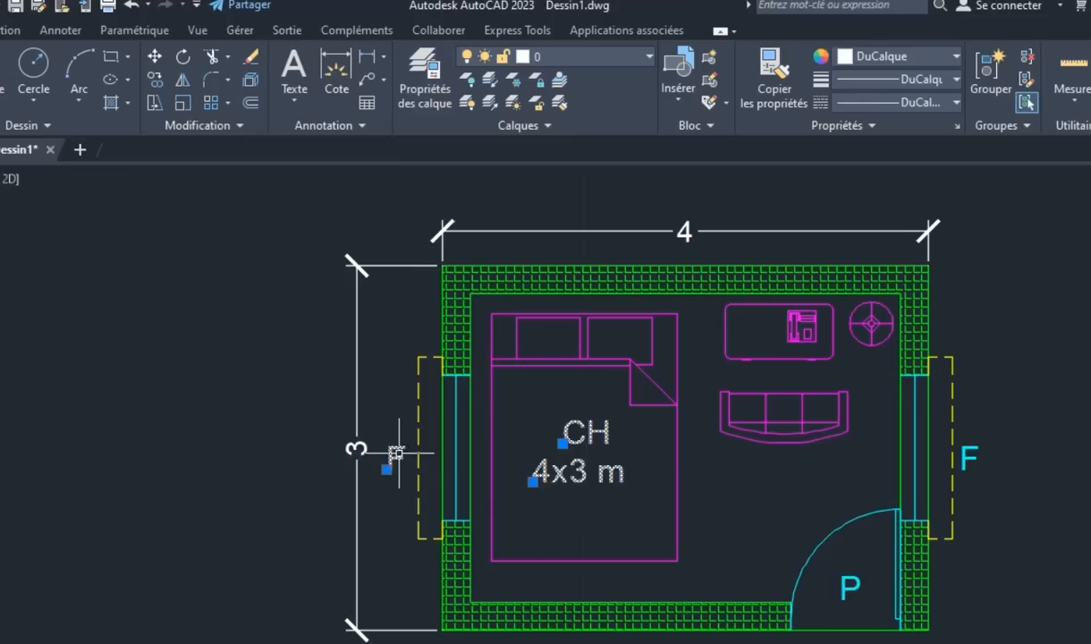
{"action": "left_click", "coordinate": [847, 586]}
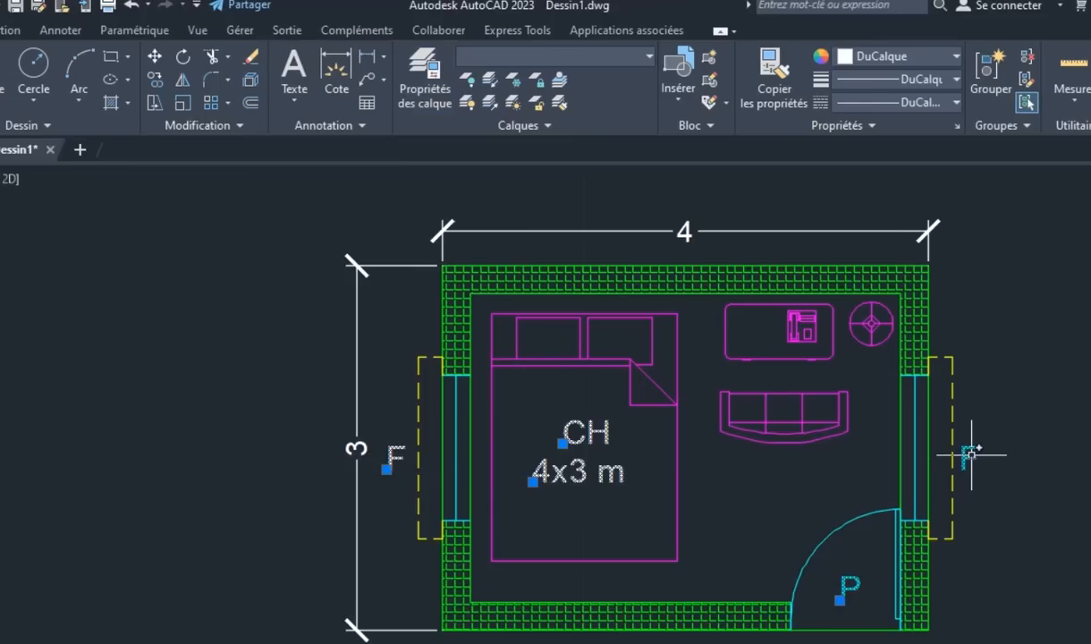
{"action": "left_click", "coordinate": [494, 57]}
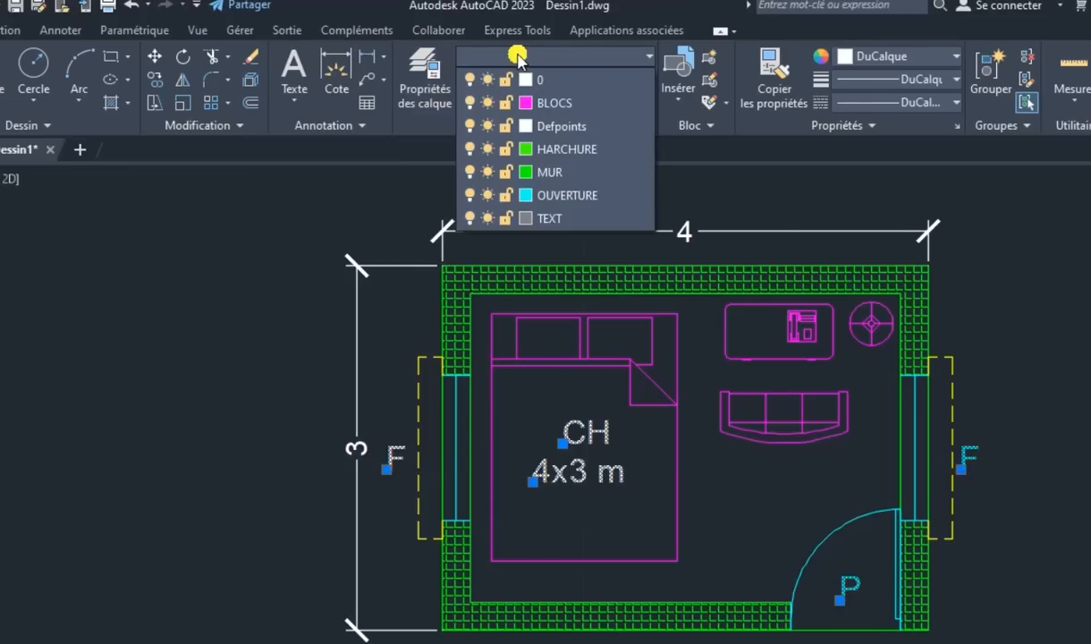
{"action": "left_click", "coordinate": [528, 218]}
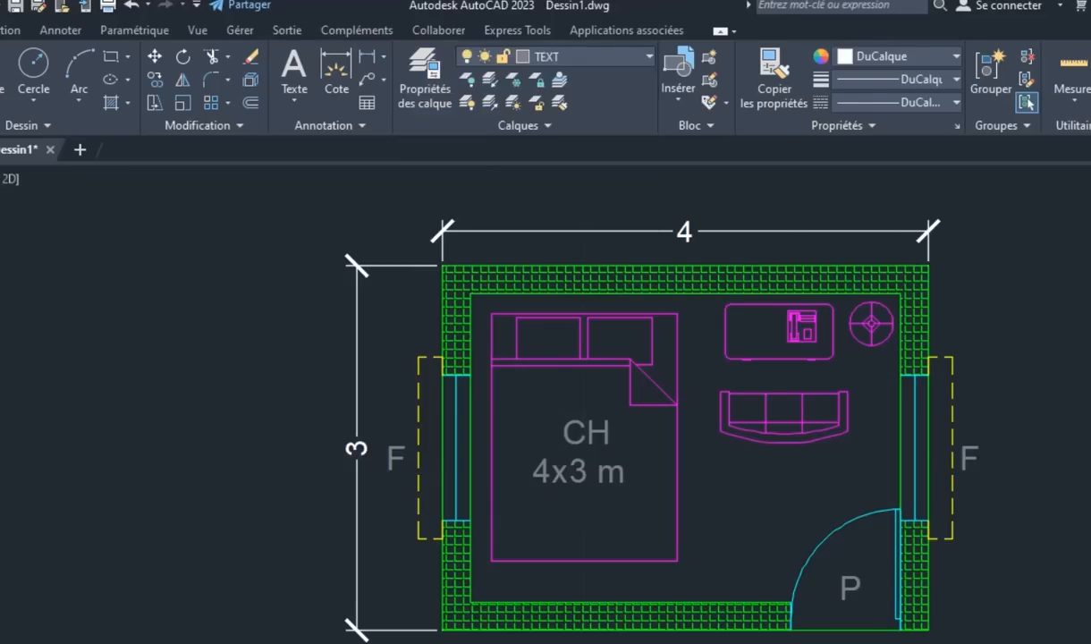
{"action": "key", "text": "Escape"}
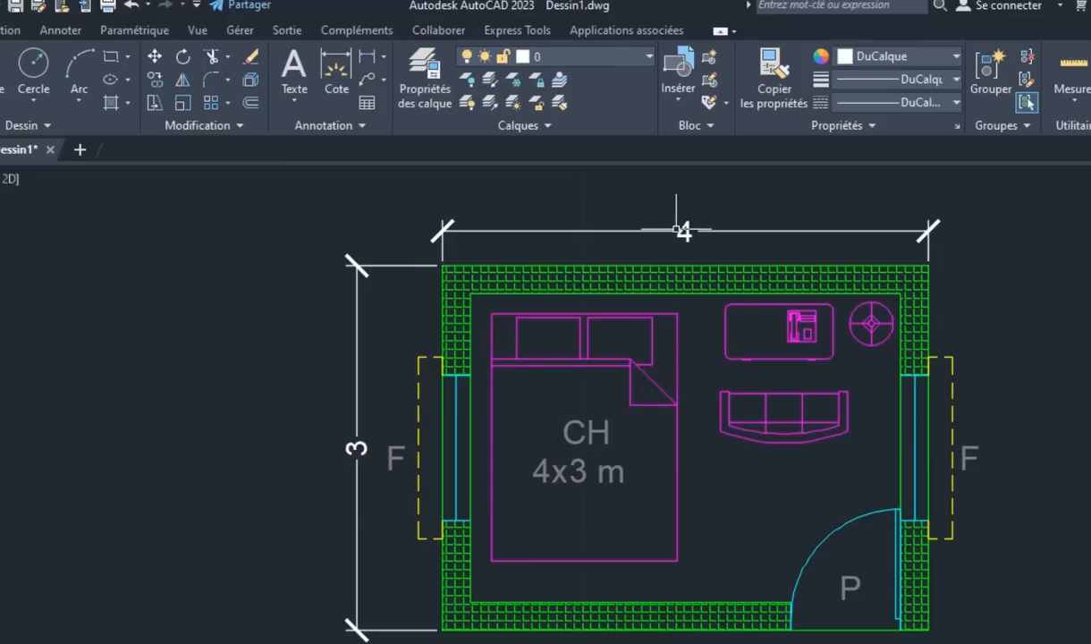
Create a layer named COTATION and set its colour to pink, index 231
{"action": "left_click", "coordinate": [565, 63]}
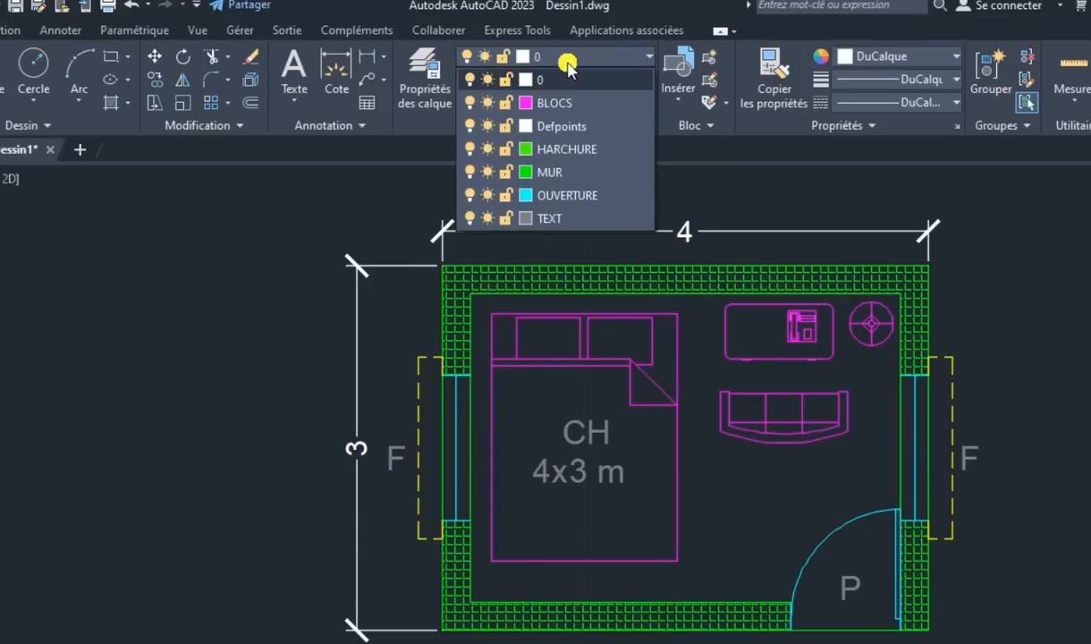
{"action": "left_click", "coordinate": [432, 81]}
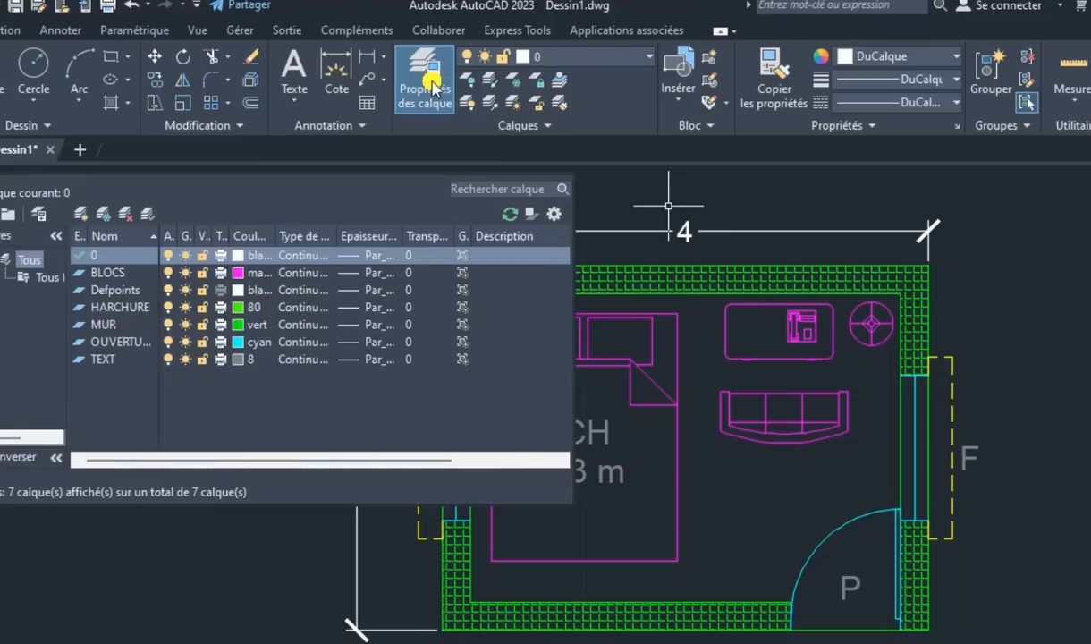
{"action": "left_click", "coordinate": [81, 216]}
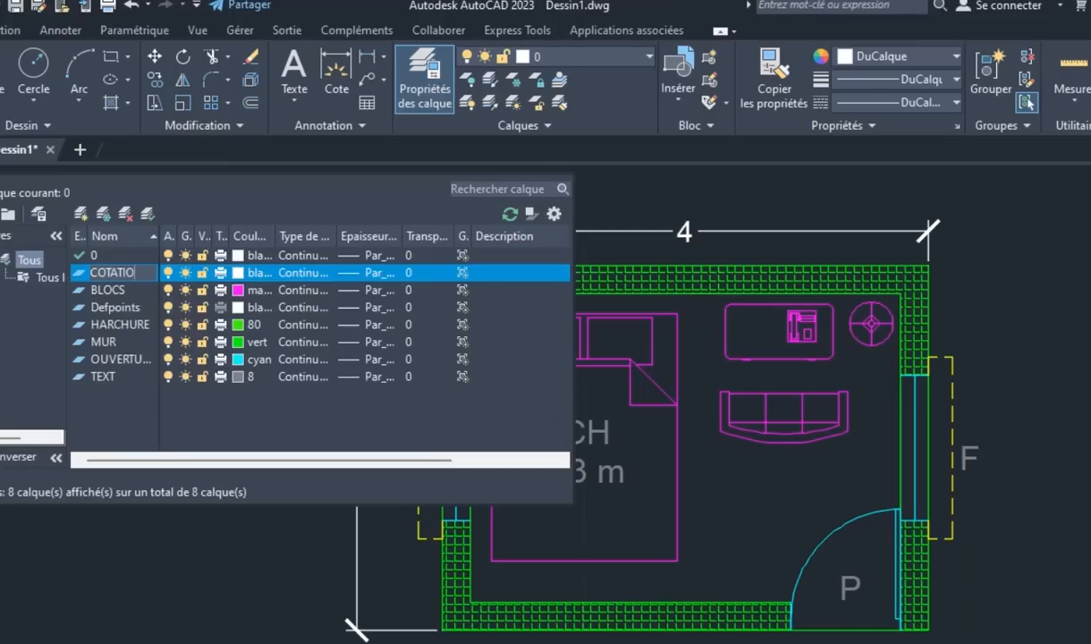
{"action": "left_click", "coordinate": [413, 515]}
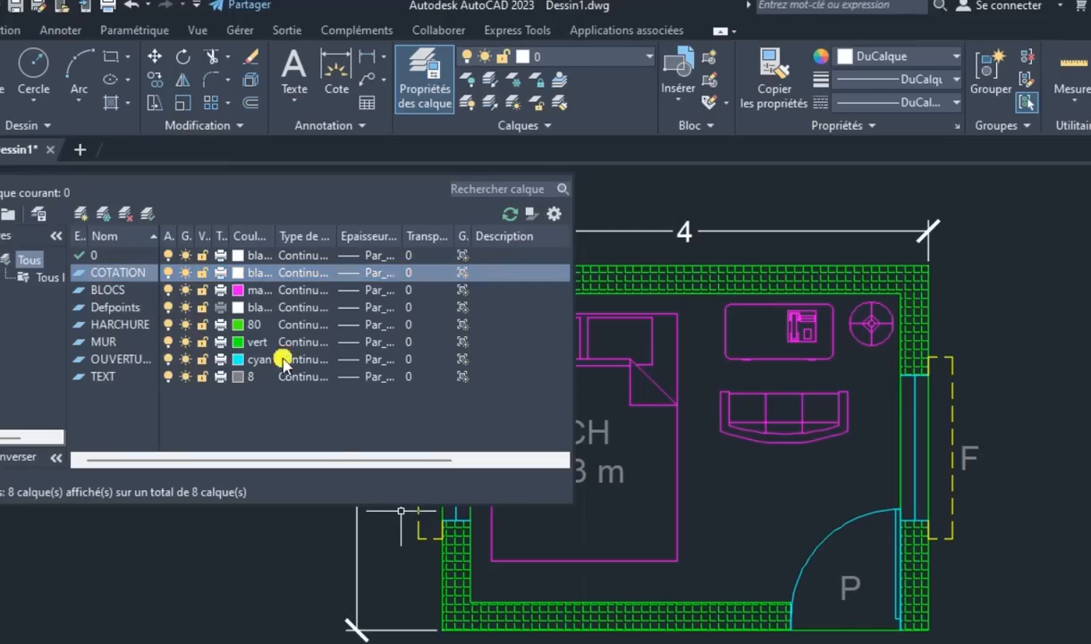
{"action": "left_click", "coordinate": [239, 273]}
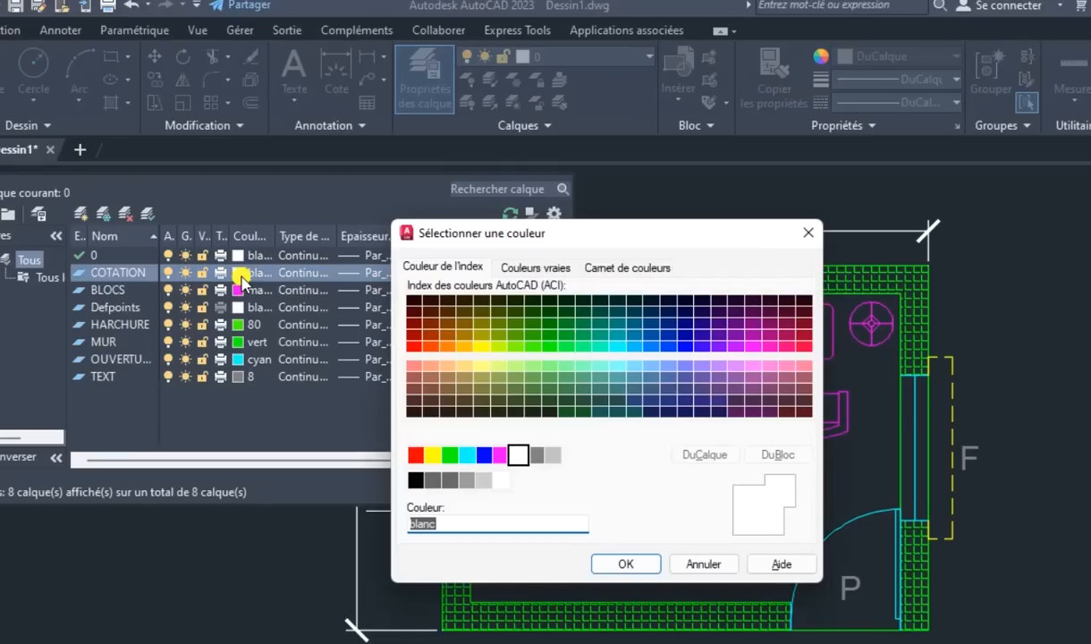
{"action": "left_click", "coordinate": [787, 365]}
{"action": "left_click", "coordinate": [623, 564]}
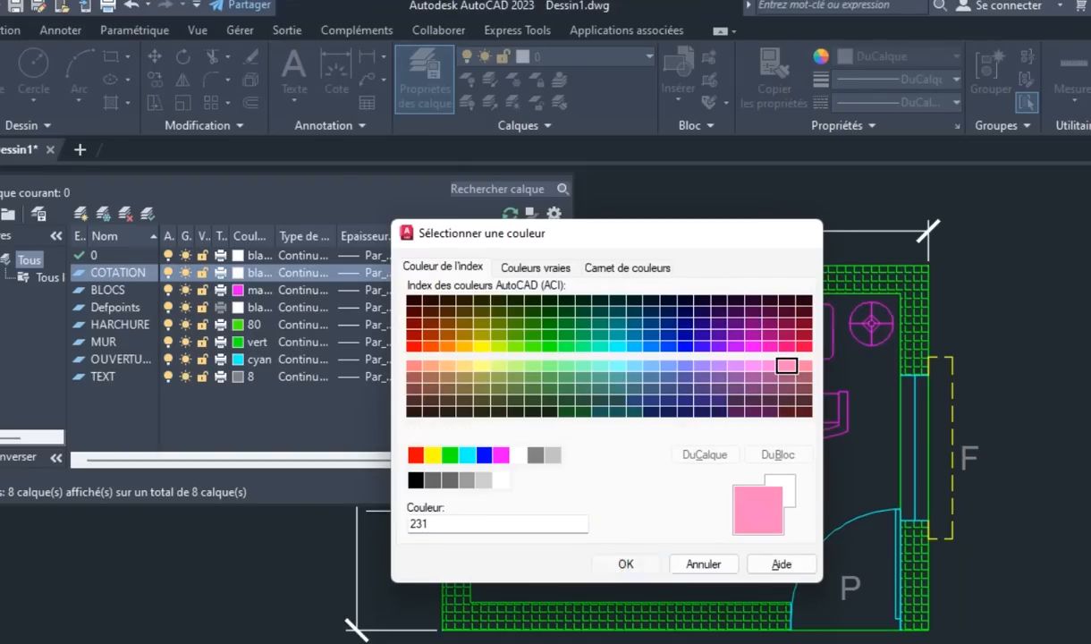
{"action": "left_click", "coordinate": [3, 181]}
Assign the horizontal and vertical dimensions of the room to the COTATION layer
{"action": "left_click", "coordinate": [686, 232]}
{"action": "left_click", "coordinate": [360, 272]}
{"action": "left_click", "coordinate": [620, 61]}
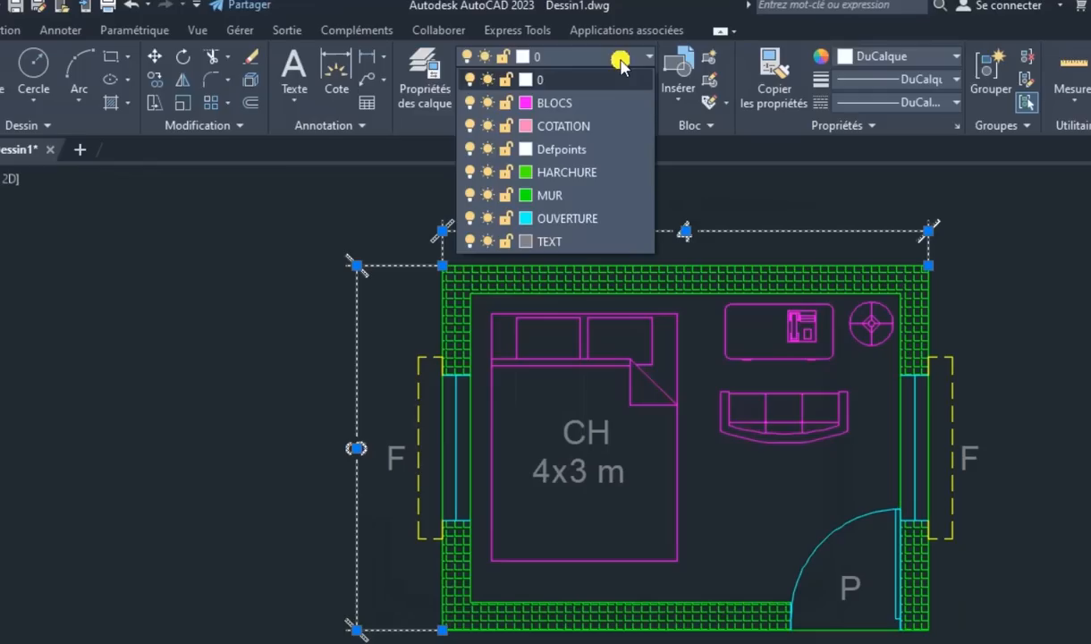
{"action": "left_click", "coordinate": [563, 126]}
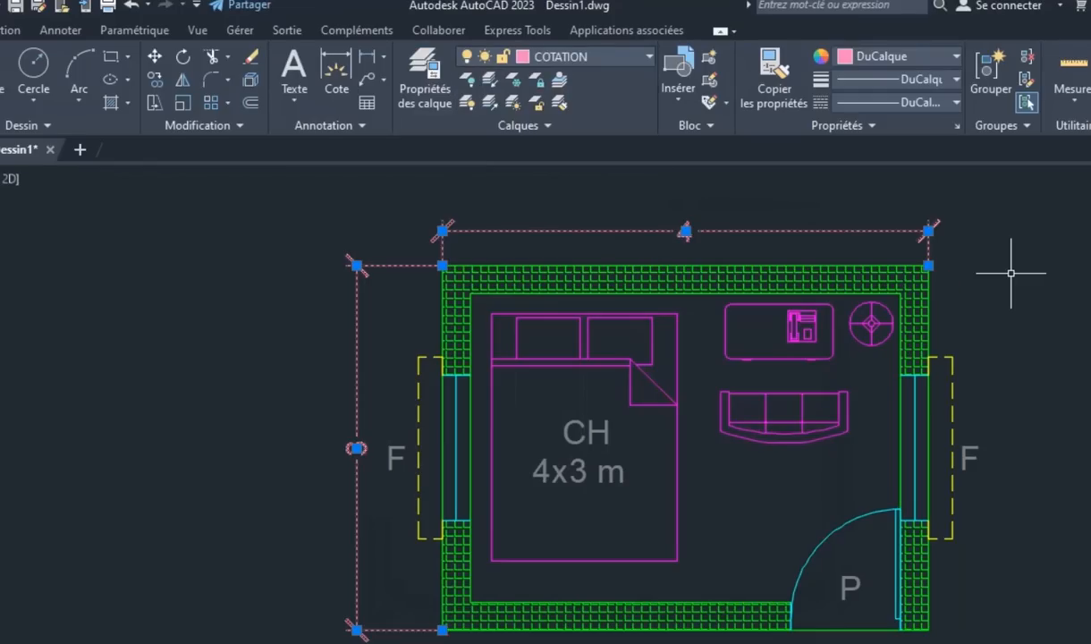
{"action": "key", "text": "Escape"}
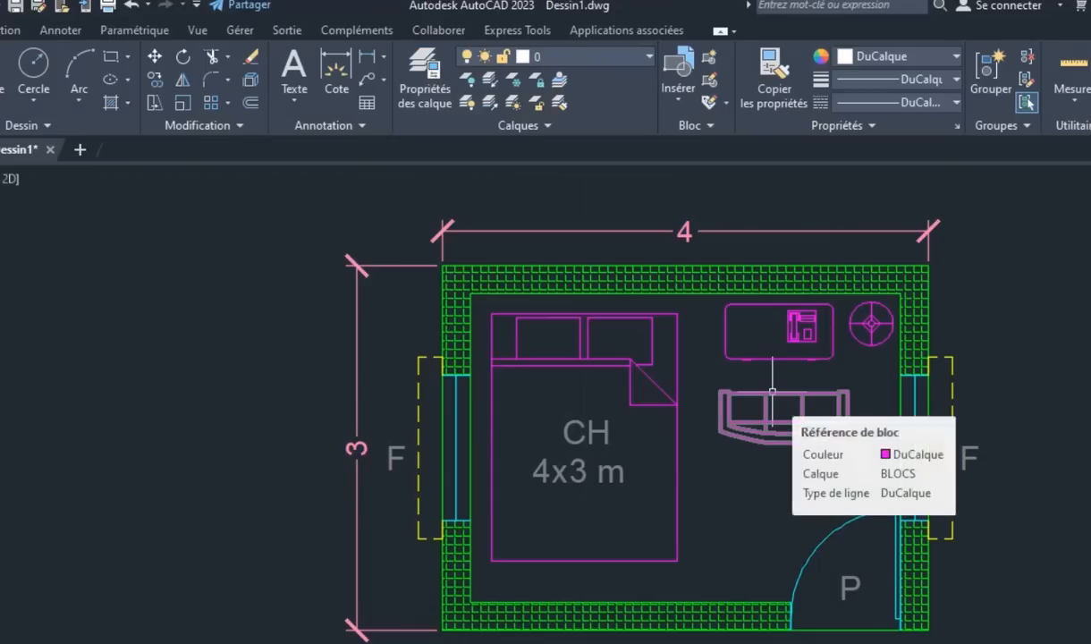
Turn the BLOCS and COTATION layers off and back on, one after the other, to check their contents
{"action": "scroll", "coordinate": [772, 391], "scroll_direction": "up", "scroll_amount": 2}
{"action": "scroll", "coordinate": [772, 390], "scroll_direction": "down", "scroll_amount": 2}
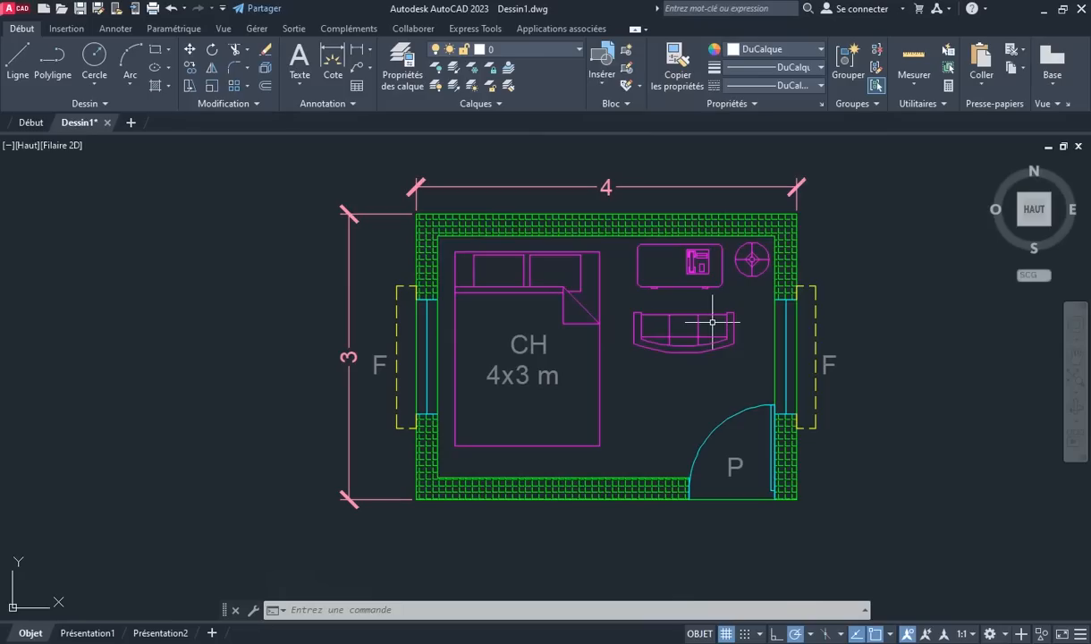
{"action": "middle_click_drag", "start_coordinate": [703, 306], "coordinate": [845, 338]}
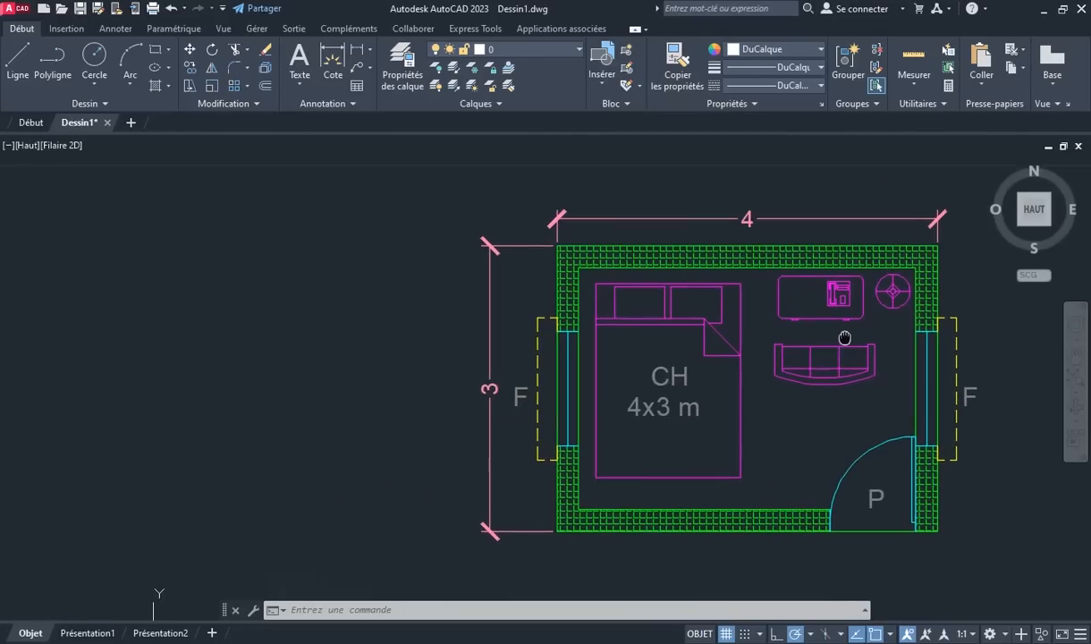
{"action": "left_click", "coordinate": [534, 50]}
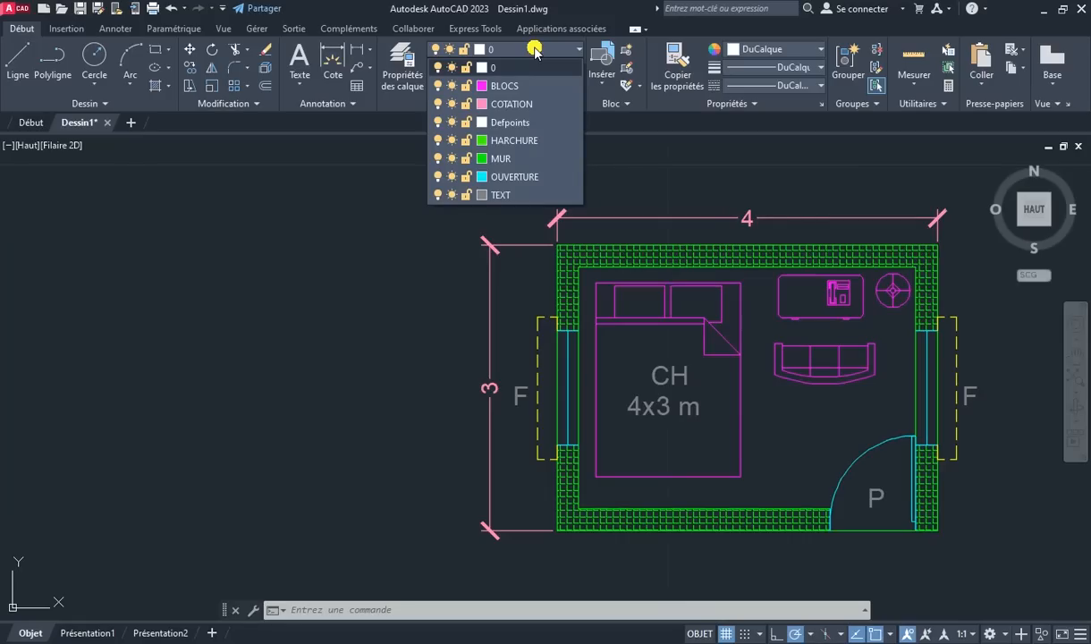
{"action": "left_click", "coordinate": [438, 85]}
{"action": "left_click", "coordinate": [438, 85]}
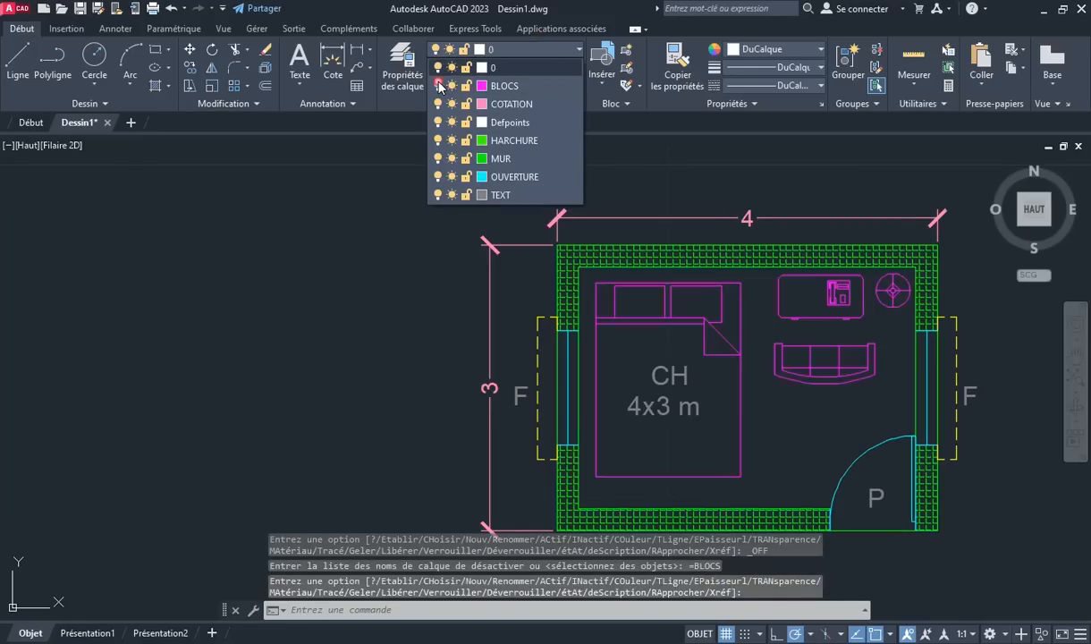
{"action": "left_click", "coordinate": [438, 85]}
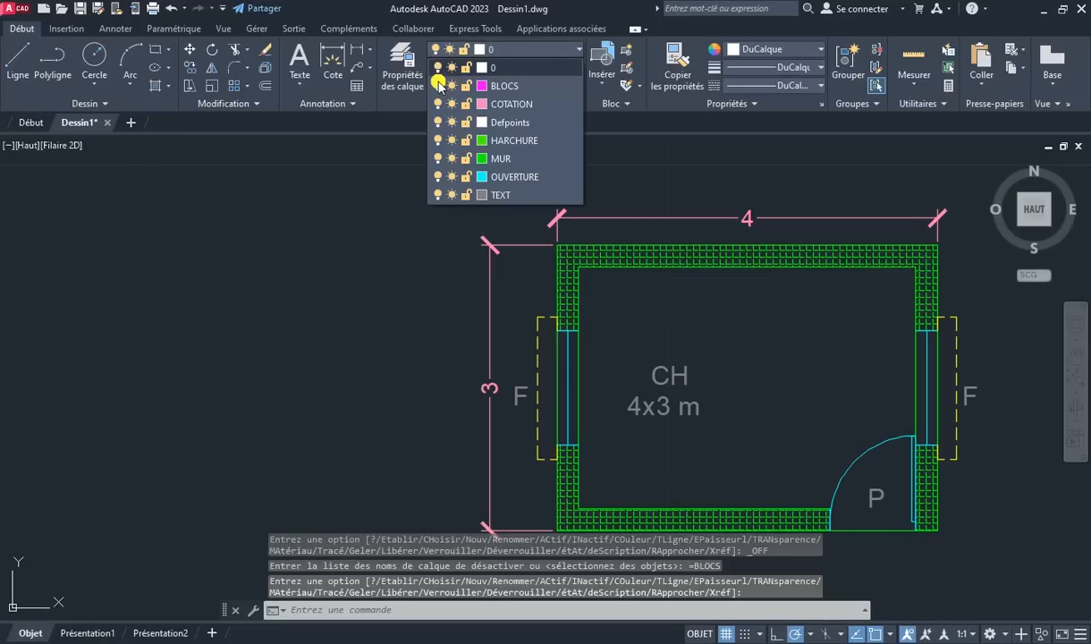
{"action": "left_click", "coordinate": [438, 85]}
{"action": "left_click", "coordinate": [438, 103]}
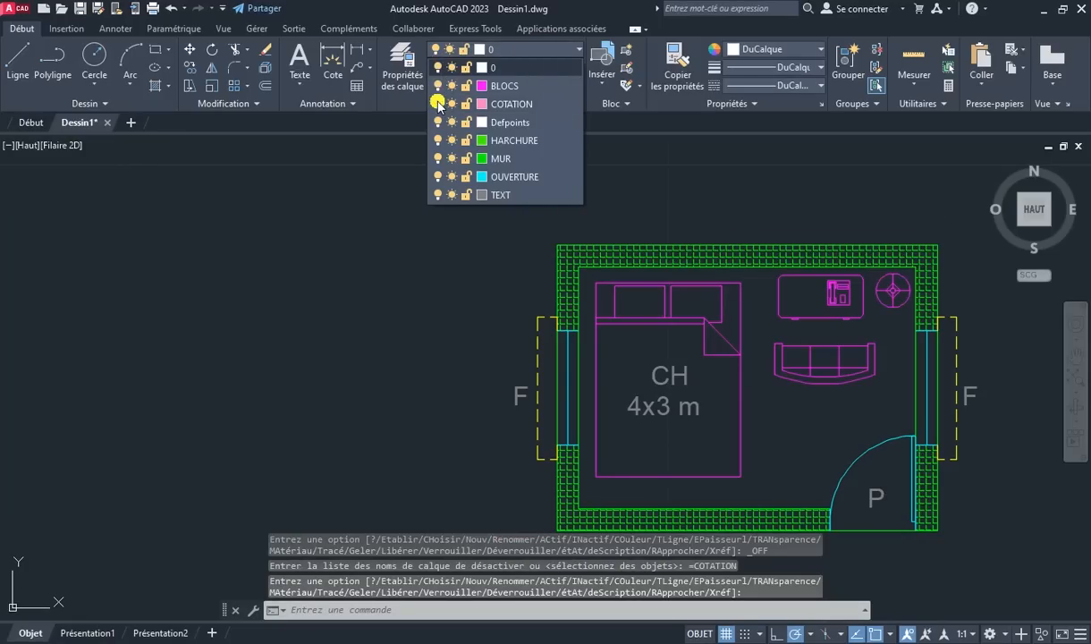
{"action": "left_click", "coordinate": [438, 104]}
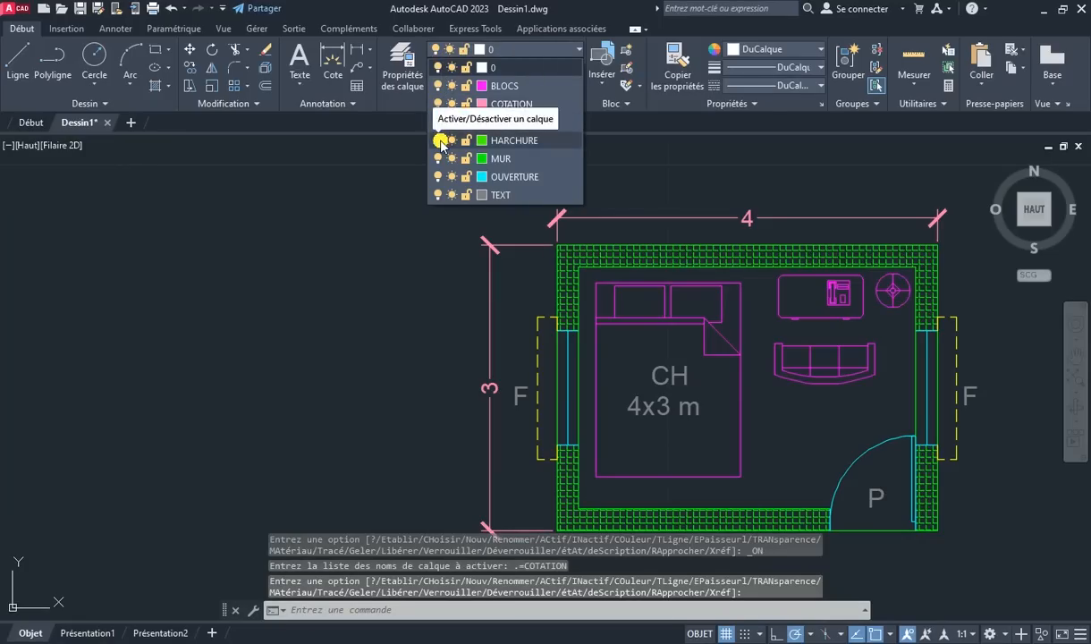
Turn the HARCHURE, MUR, OUVERTURE and TEXT layers off and back on in turn to check their contents
{"action": "left_click", "coordinate": [438, 141]}
{"action": "left_click", "coordinate": [438, 140]}
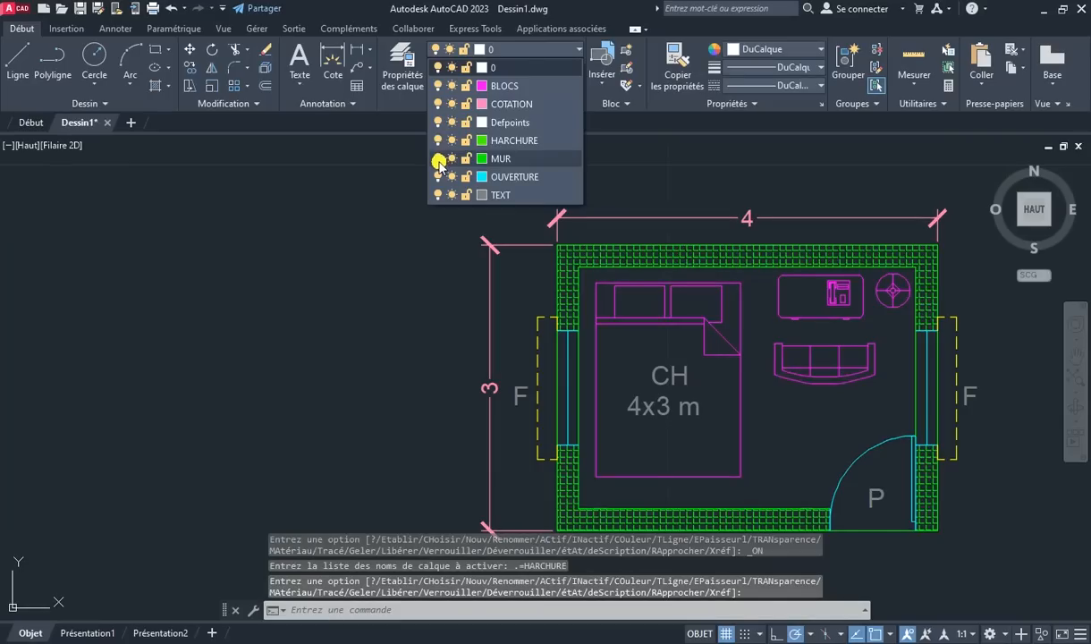
{"action": "left_click", "coordinate": [438, 158]}
{"action": "left_click", "coordinate": [438, 158]}
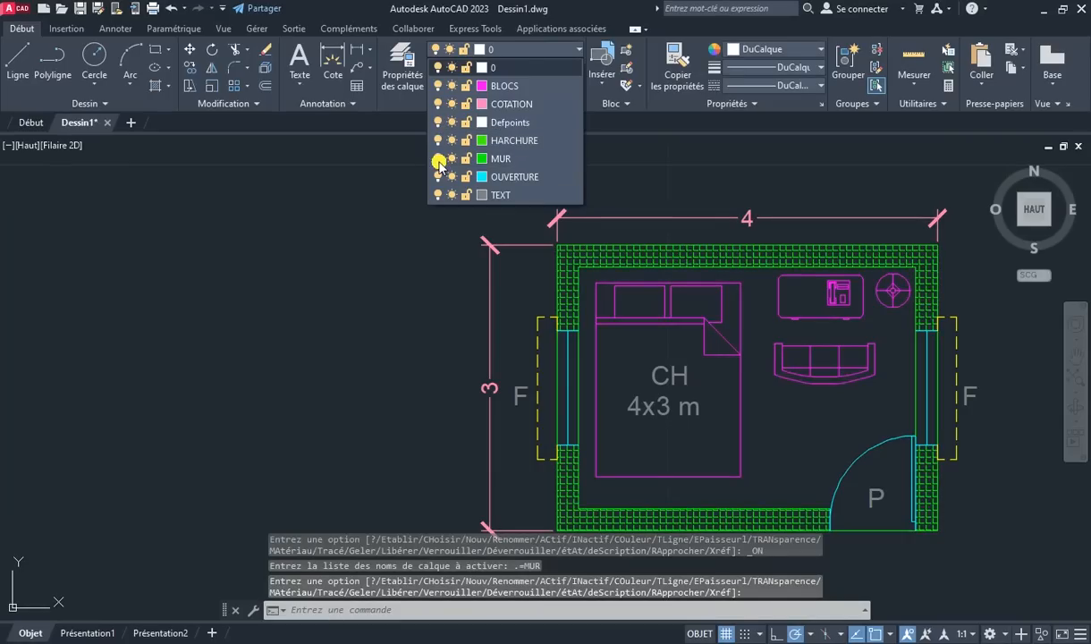
{"action": "left_click", "coordinate": [437, 177]}
{"action": "left_click", "coordinate": [437, 177]}
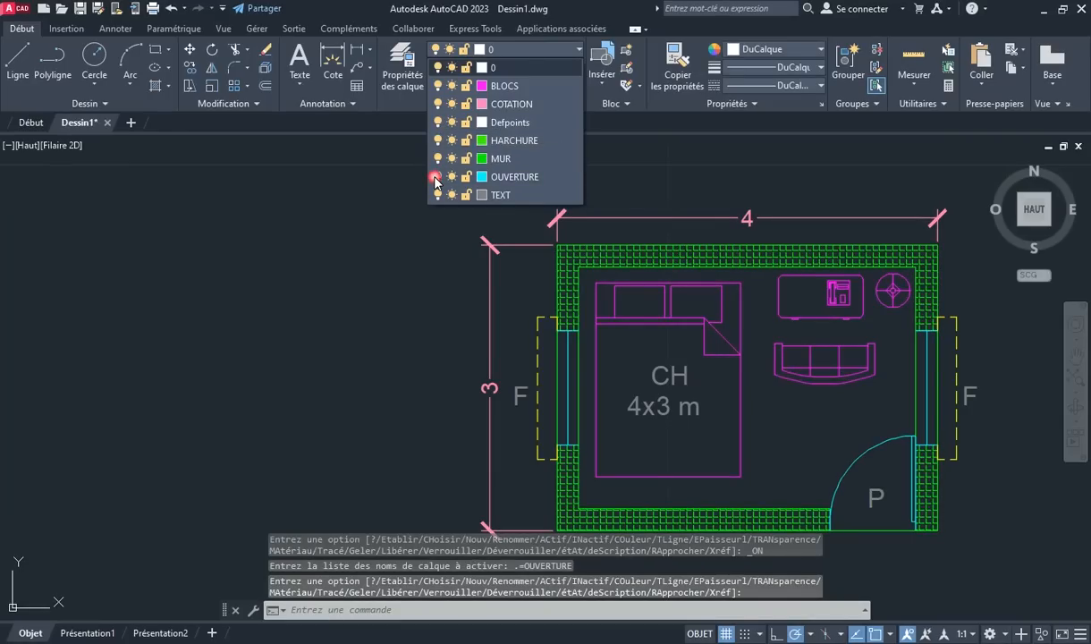
{"action": "left_click", "coordinate": [437, 195]}
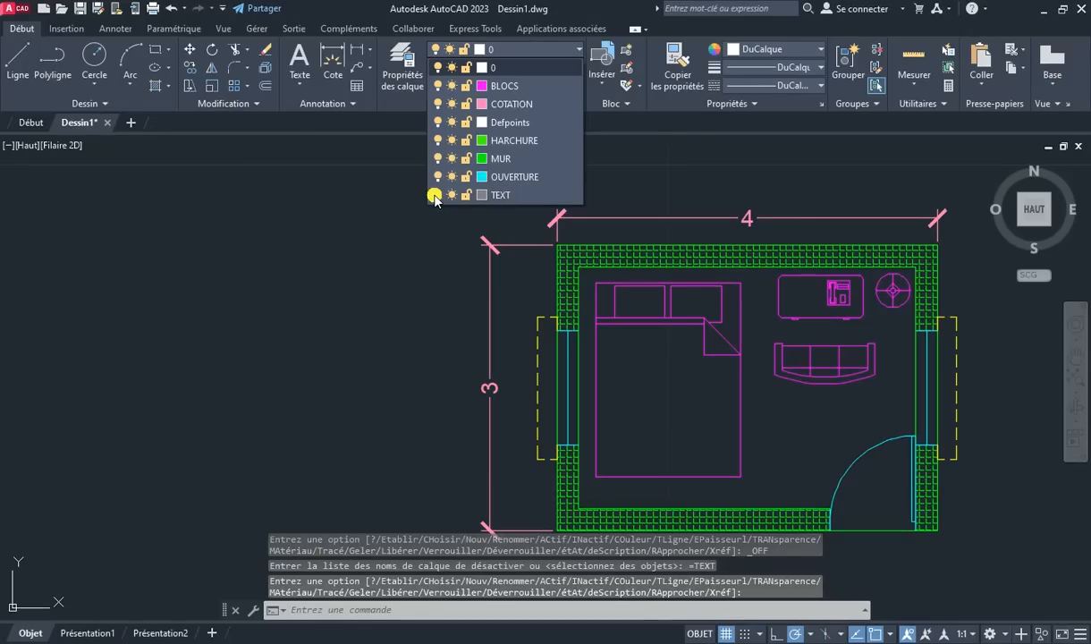
{"action": "left_click", "coordinate": [437, 195]}
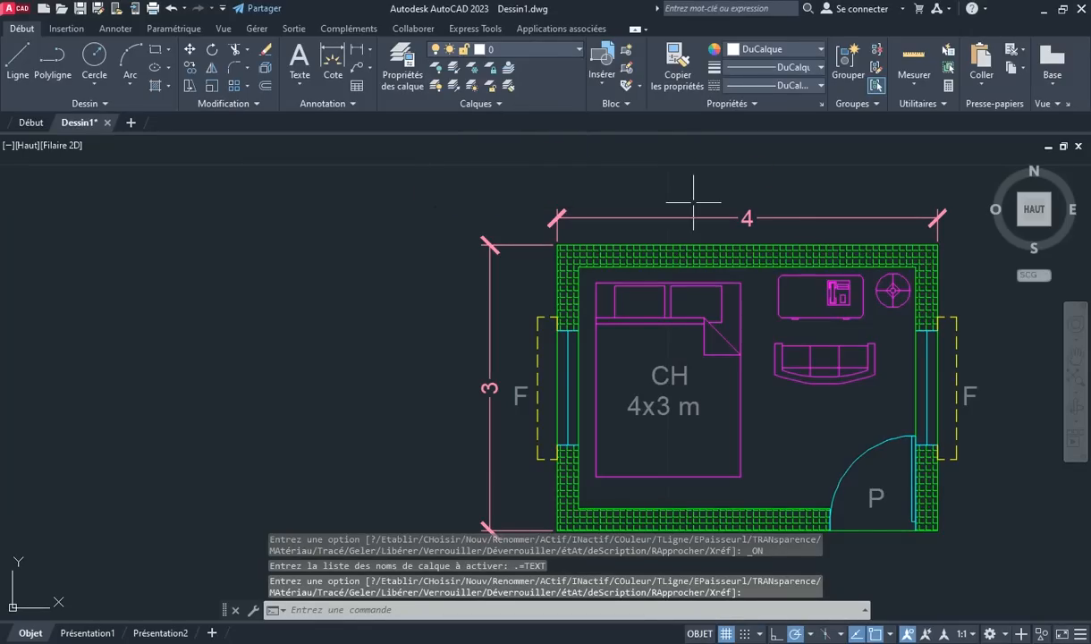
{"action": "mouse_move", "coordinate": [711, 256]}
{"action": "middle_mouse_down"}
{"action": "mouse_move", "coordinate": [592, 211]}
{"action": "mouse_move", "coordinate": [480, 209]}
{"action": "mouse_move", "coordinate": [496, 214]}
{"action": "middle_mouse_up"}
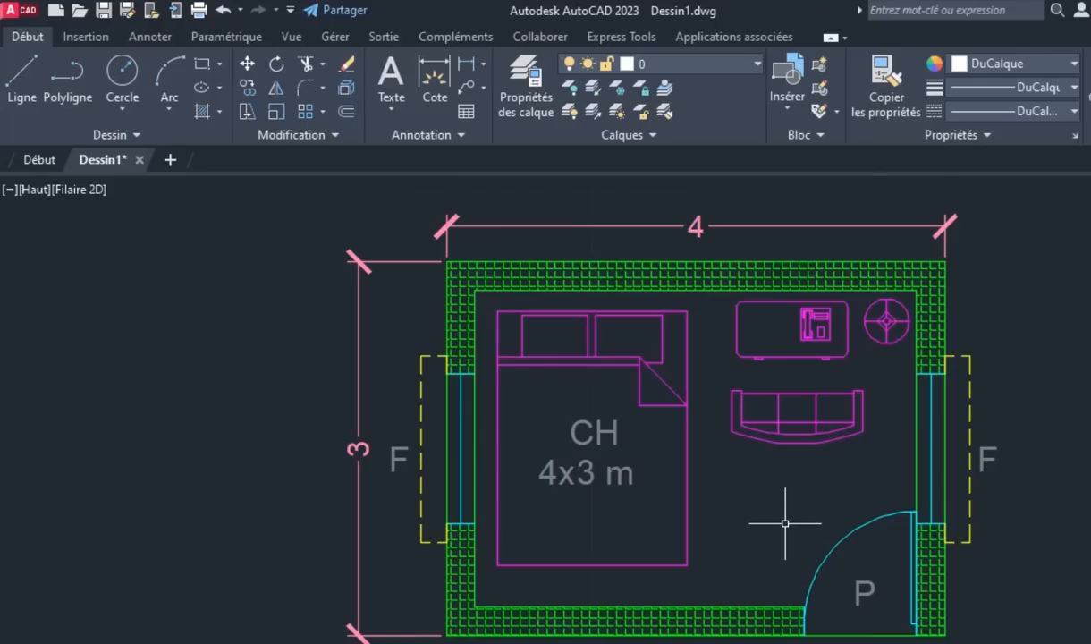
Create two layers named ELECTRICITE and ELECT CONN
{"action": "left_click", "coordinate": [528, 69]}
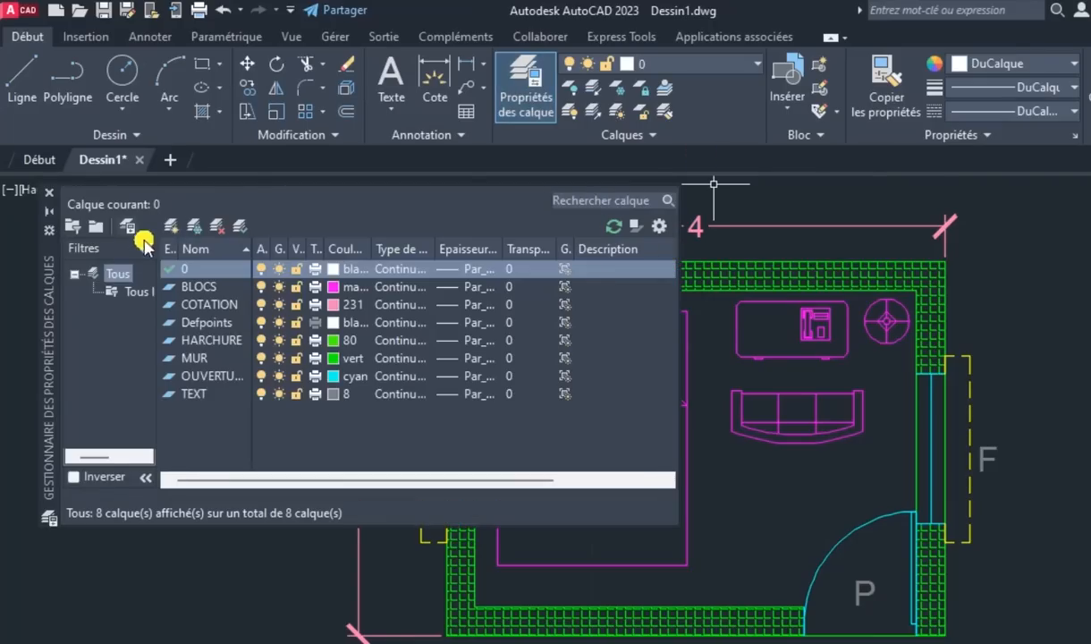
{"action": "left_click", "coordinate": [171, 227]}
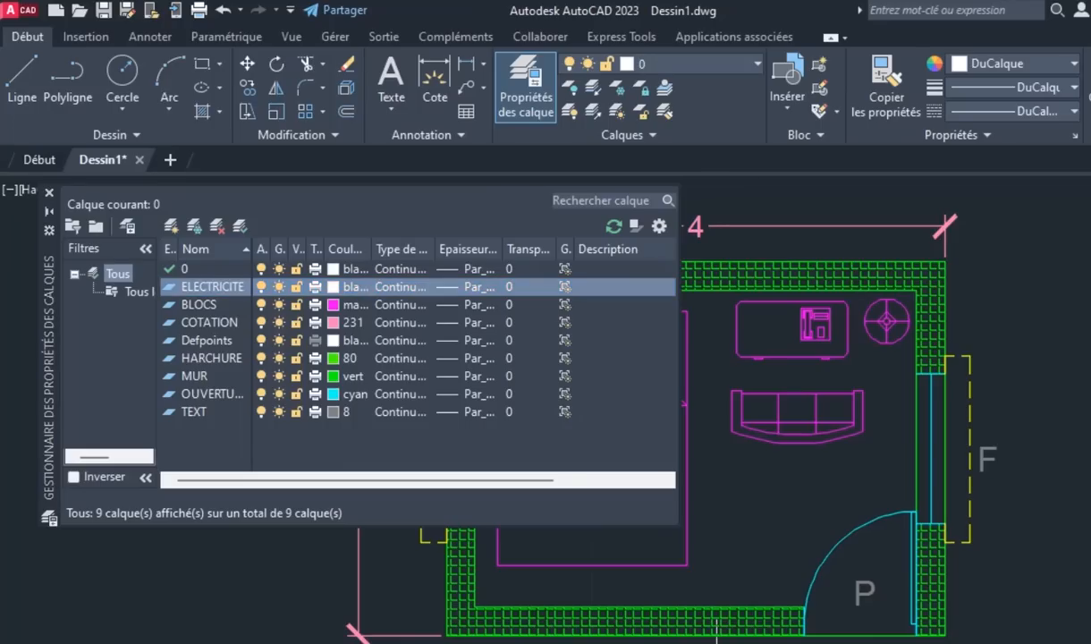
{"action": "left_click", "coordinate": [201, 236]}
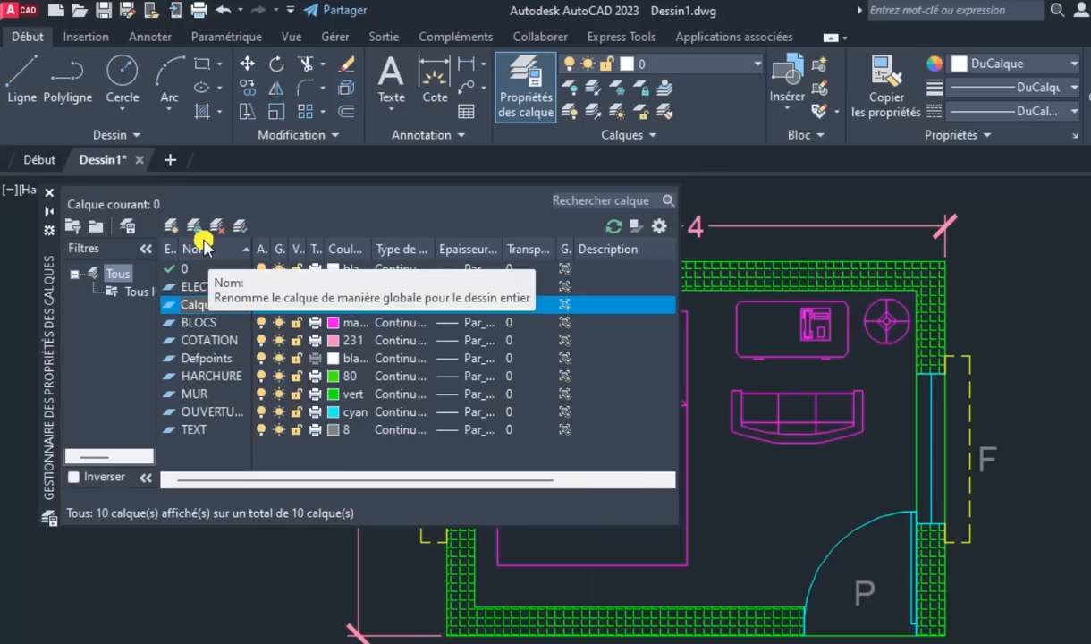
{"action": "type", "text": "ELEC"}
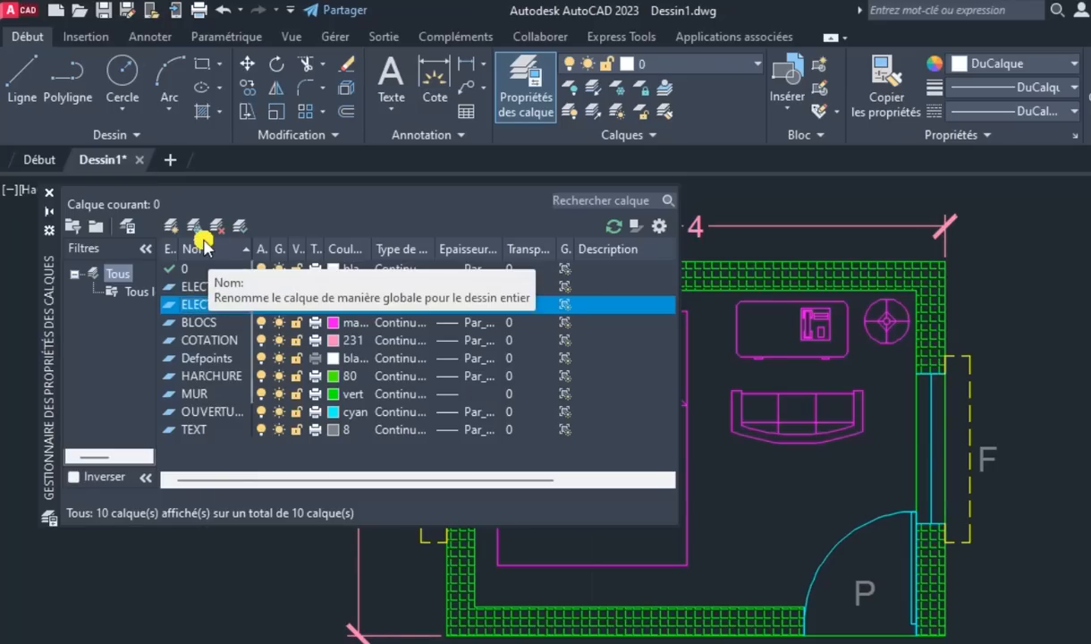
{"action": "key", "text": "Return"}
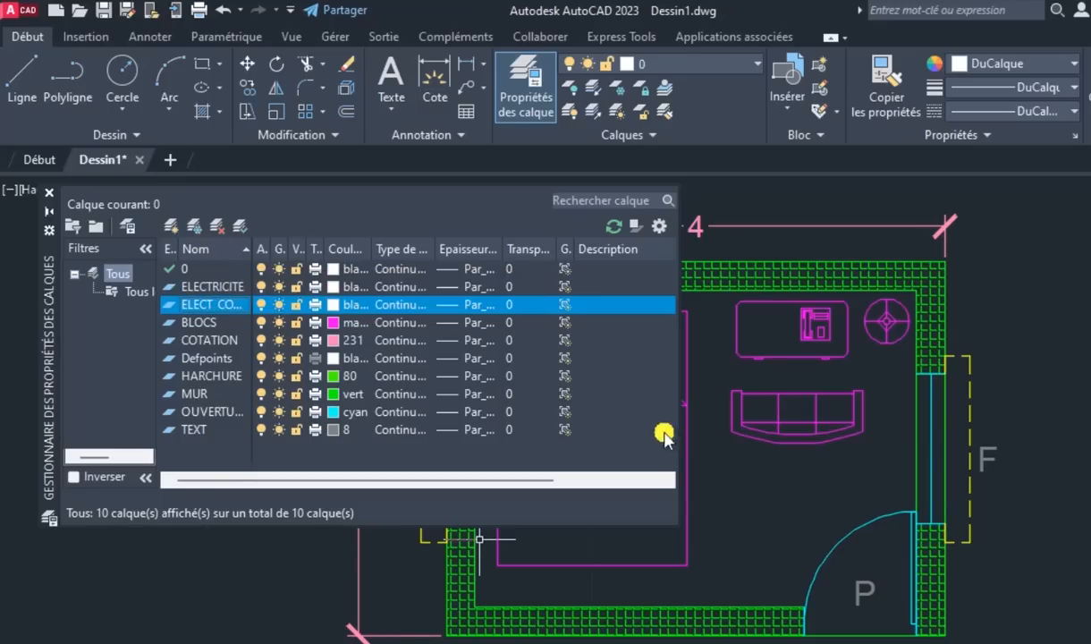
Set the ELECTRICITE layer's colour to red and the ELECT CONN layer's colour to orange, index 30, and close the layer manager
{"action": "left_click", "coordinate": [335, 286]}
{"action": "left_click", "coordinate": [515, 475]}
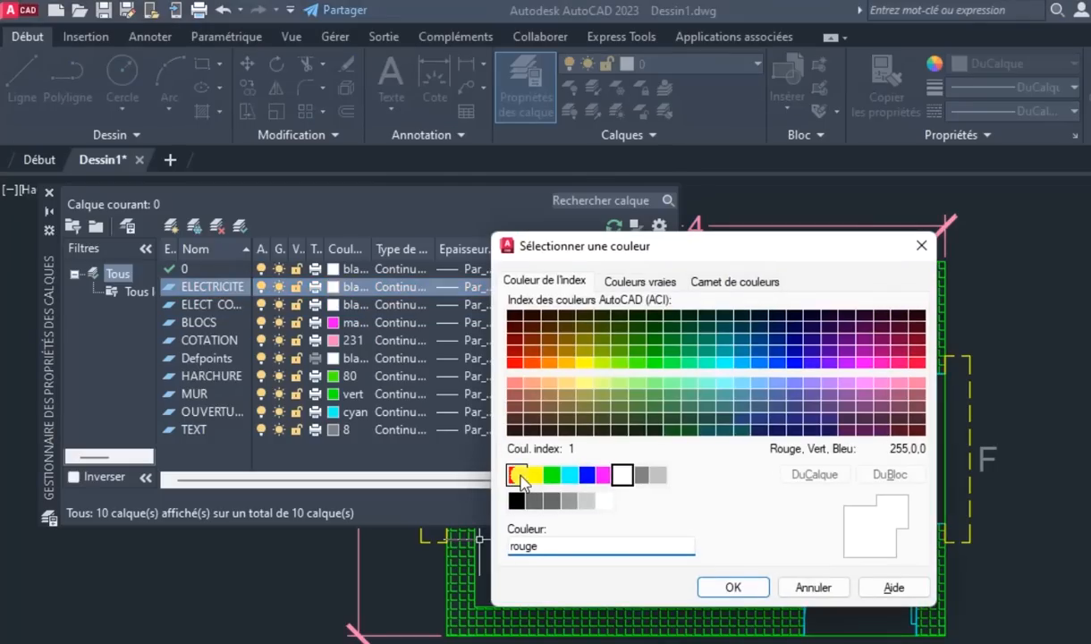
{"action": "left_click", "coordinate": [714, 586]}
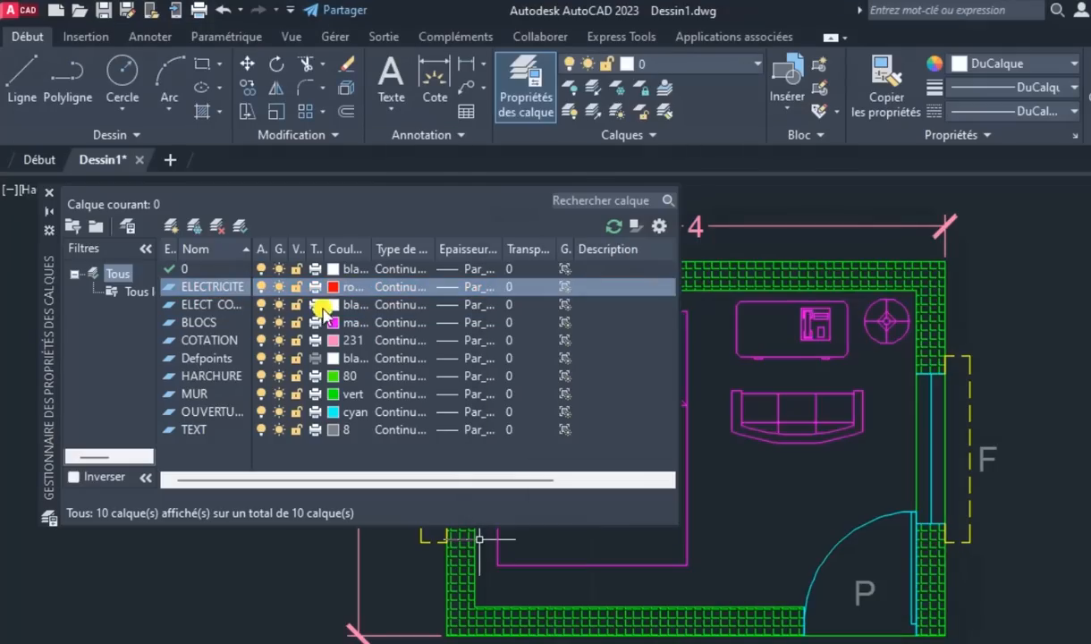
{"action": "left_click", "coordinate": [331, 306]}
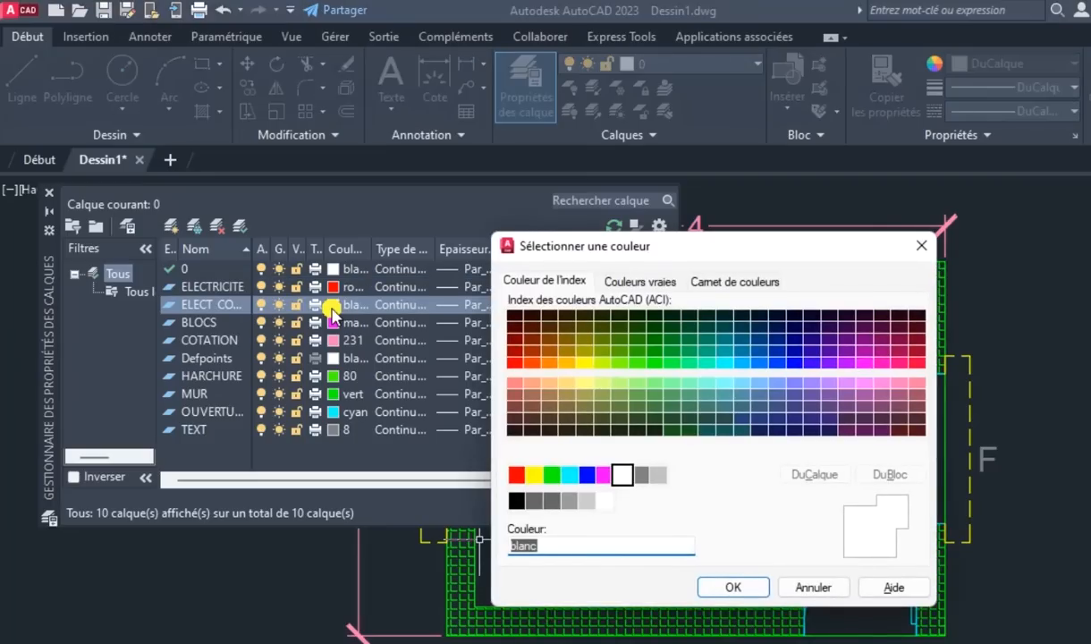
{"action": "left_click", "coordinate": [550, 363]}
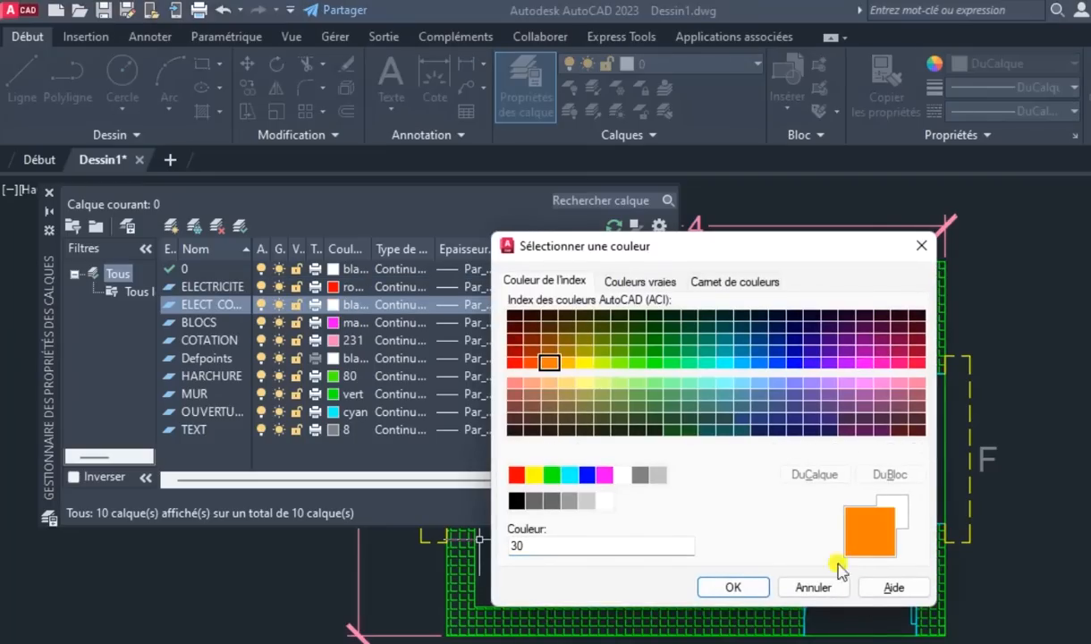
{"action": "left_click", "coordinate": [734, 587]}
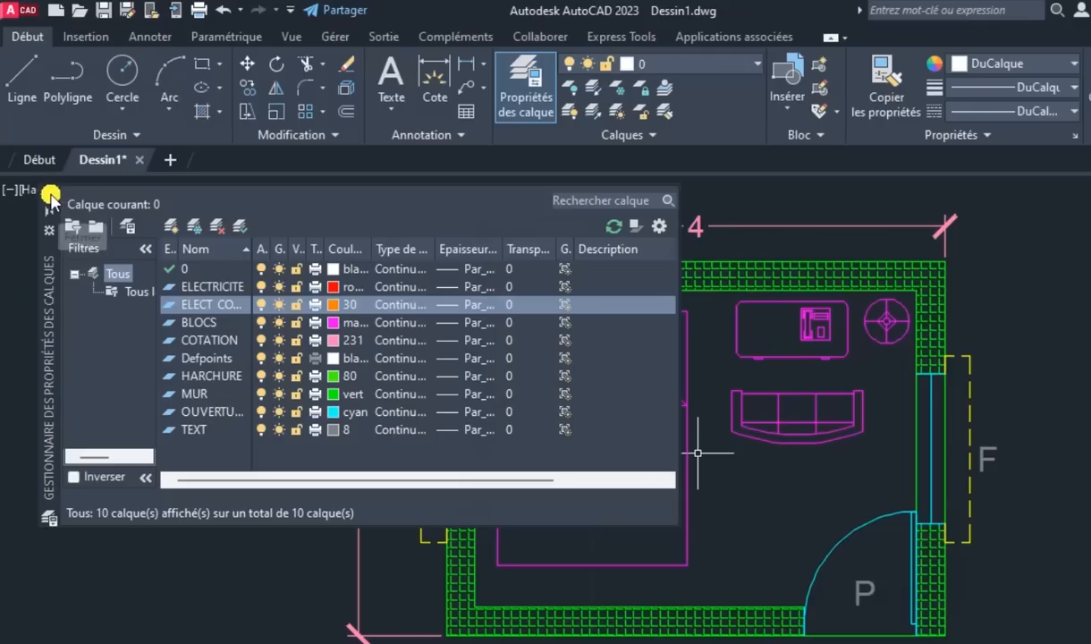
{"action": "left_click", "coordinate": [50, 199]}
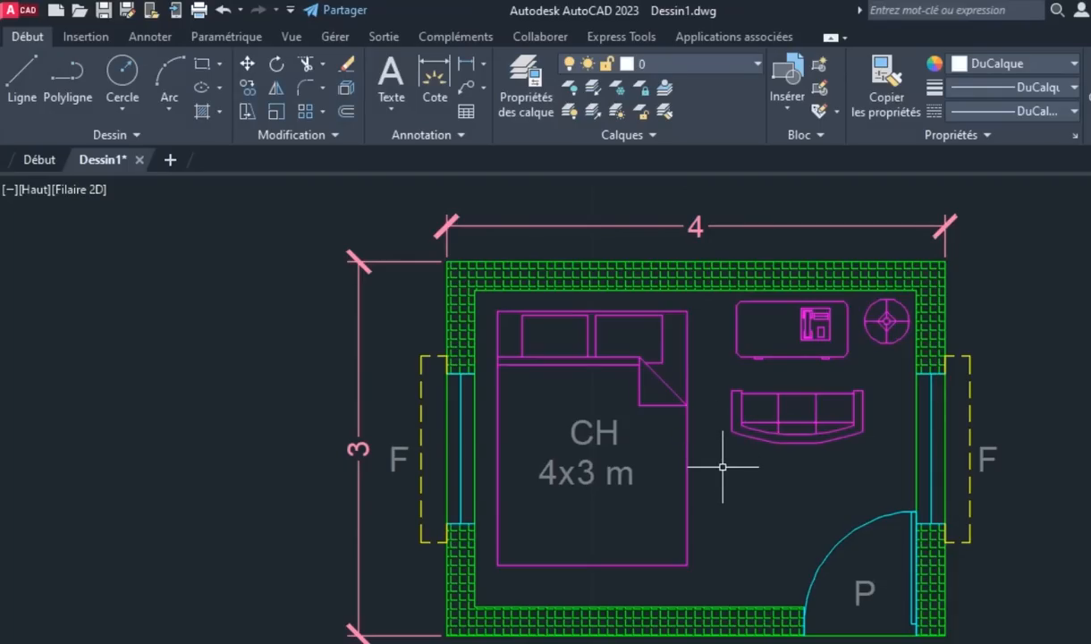
Draw a circle with a radius of about 0.13 between the bed and the sofa
{"action": "type", "text": "c"}
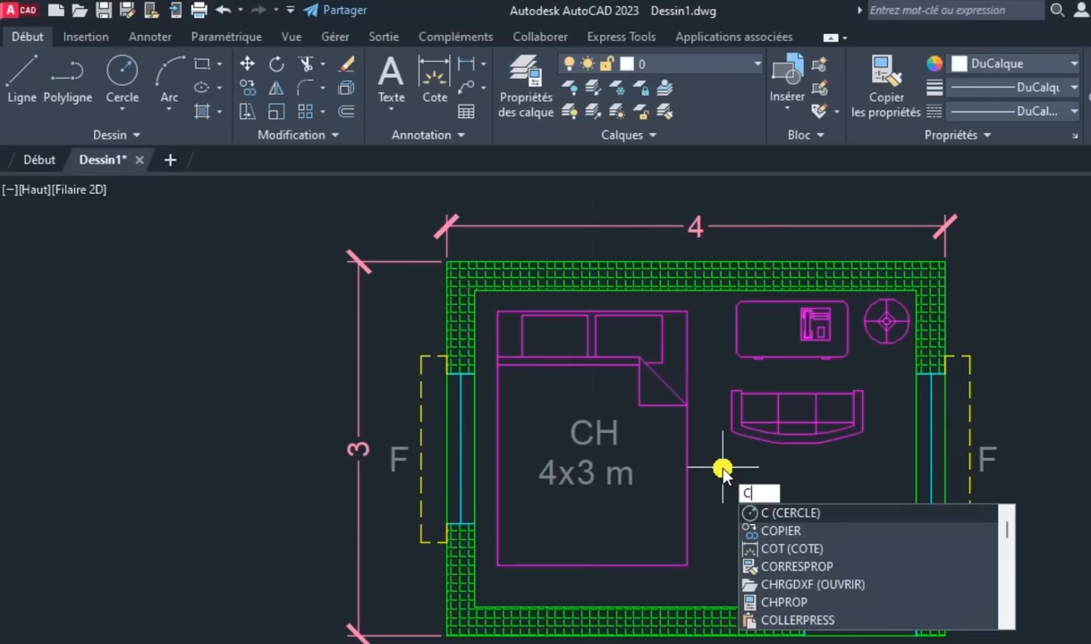
{"action": "key", "text": "Return"}
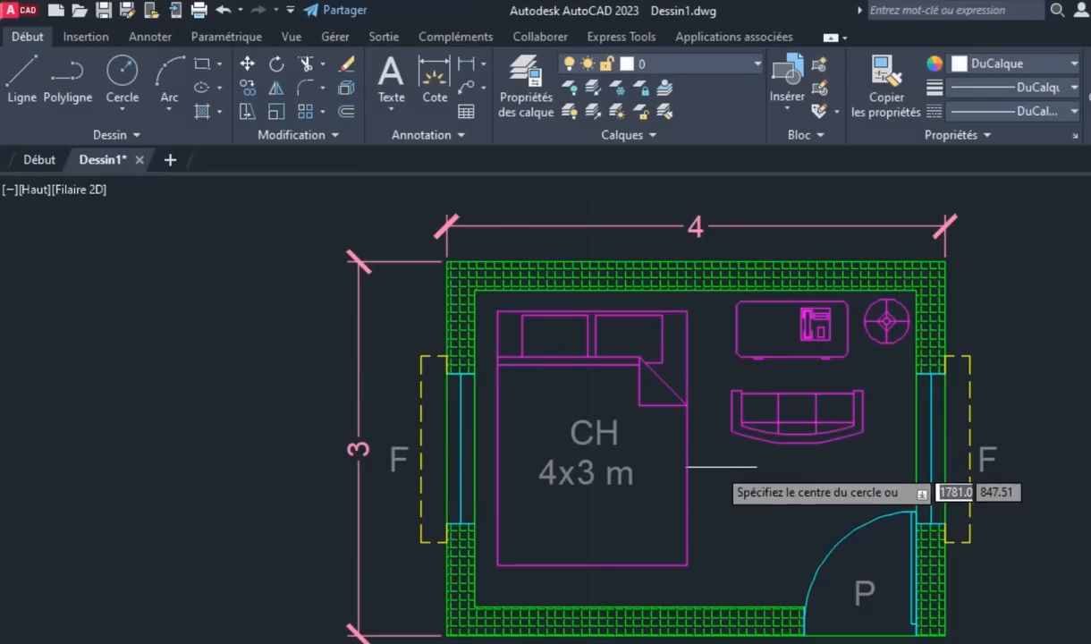
{"action": "left_click", "coordinate": [713, 457]}
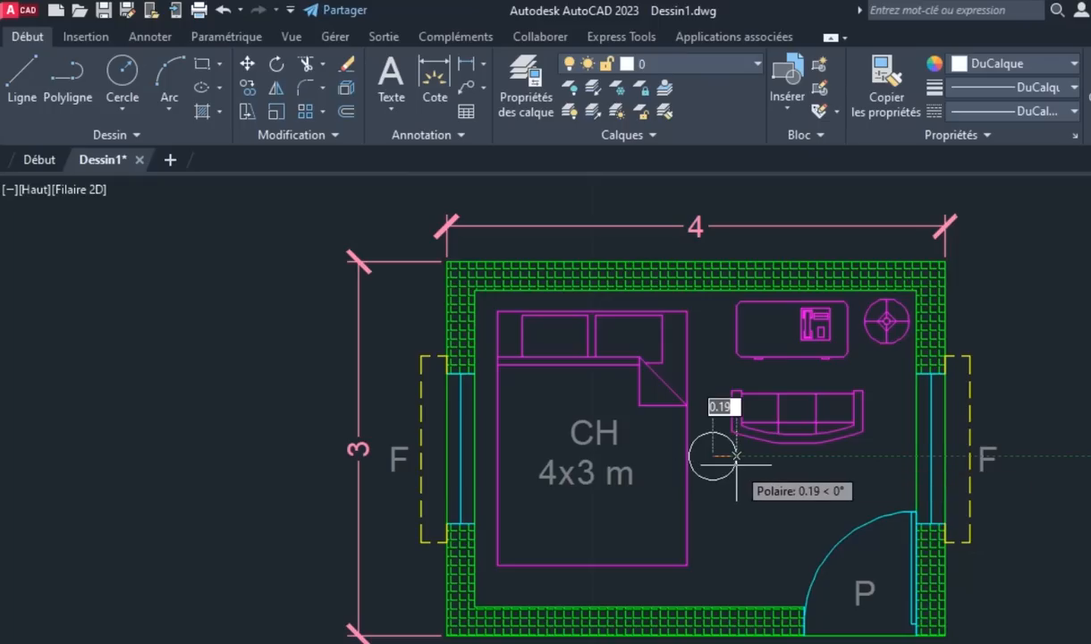
{"action": "left_click", "coordinate": [729, 457]}
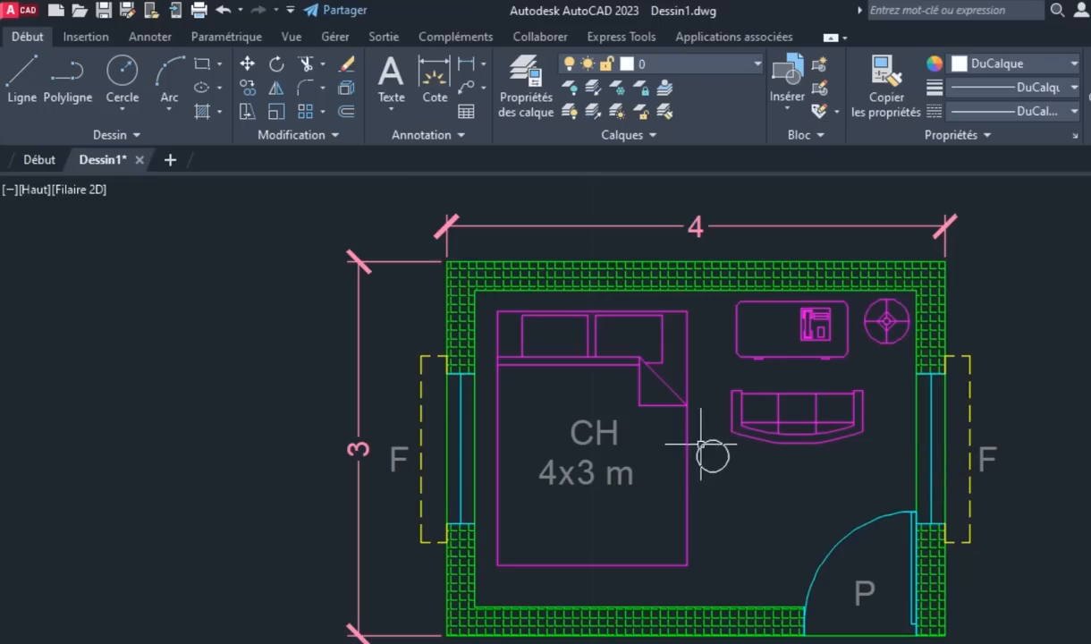
Make ELECTRICITE the current layer and assign the small circle beside the bed to it
{"action": "left_click", "coordinate": [689, 69]}
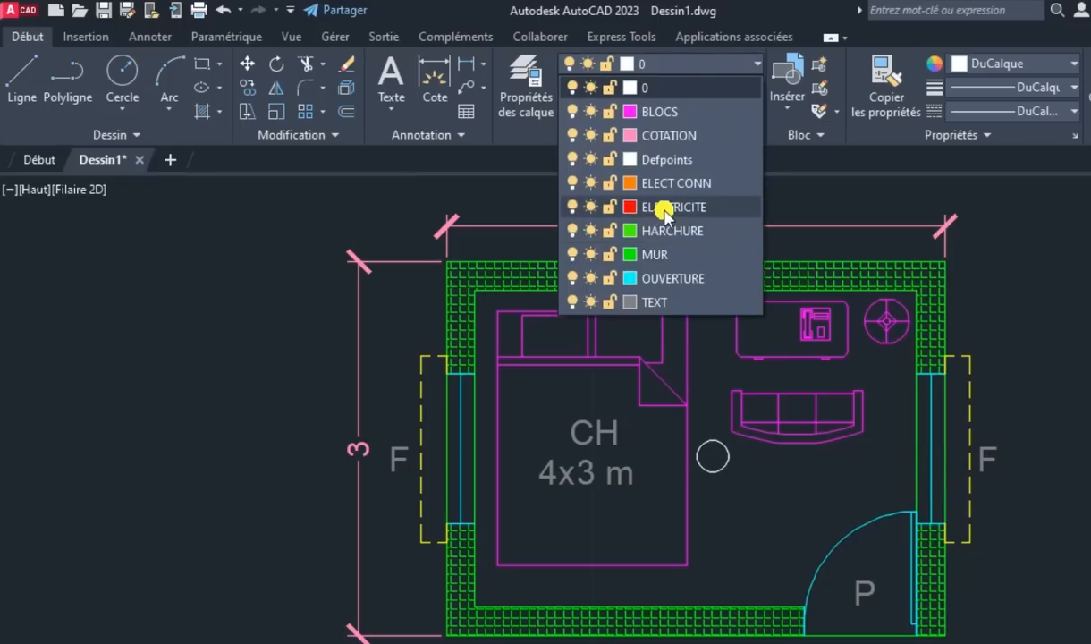
{"action": "left_click", "coordinate": [652, 206]}
{"action": "left_click", "coordinate": [711, 439]}
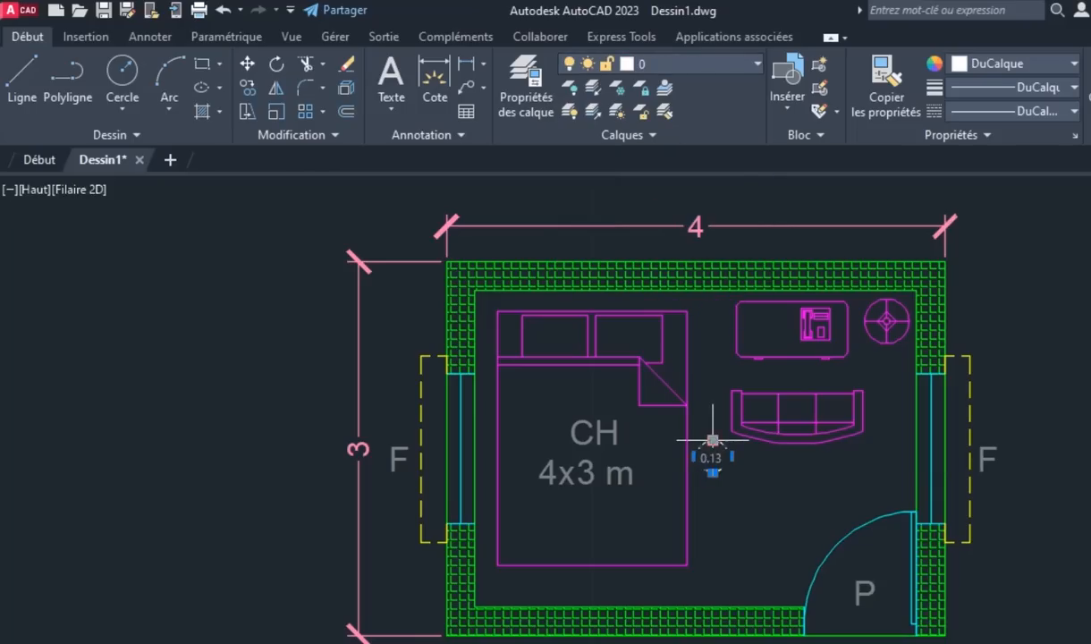
{"action": "left_click", "coordinate": [684, 72]}
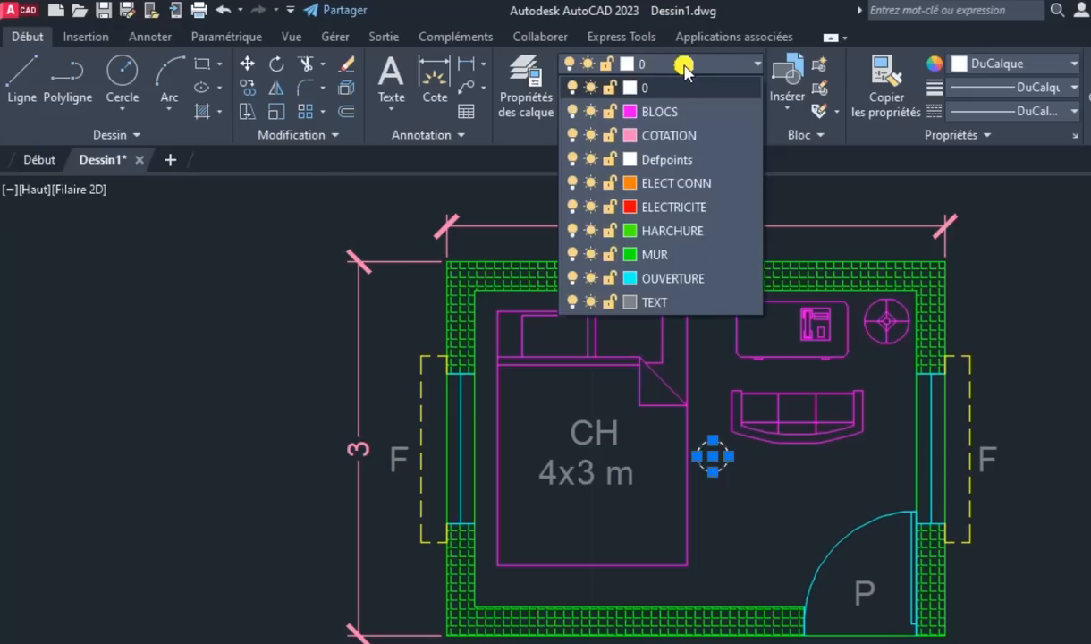
{"action": "left_click", "coordinate": [652, 206]}
{"action": "left_click", "coordinate": [727, 456]}
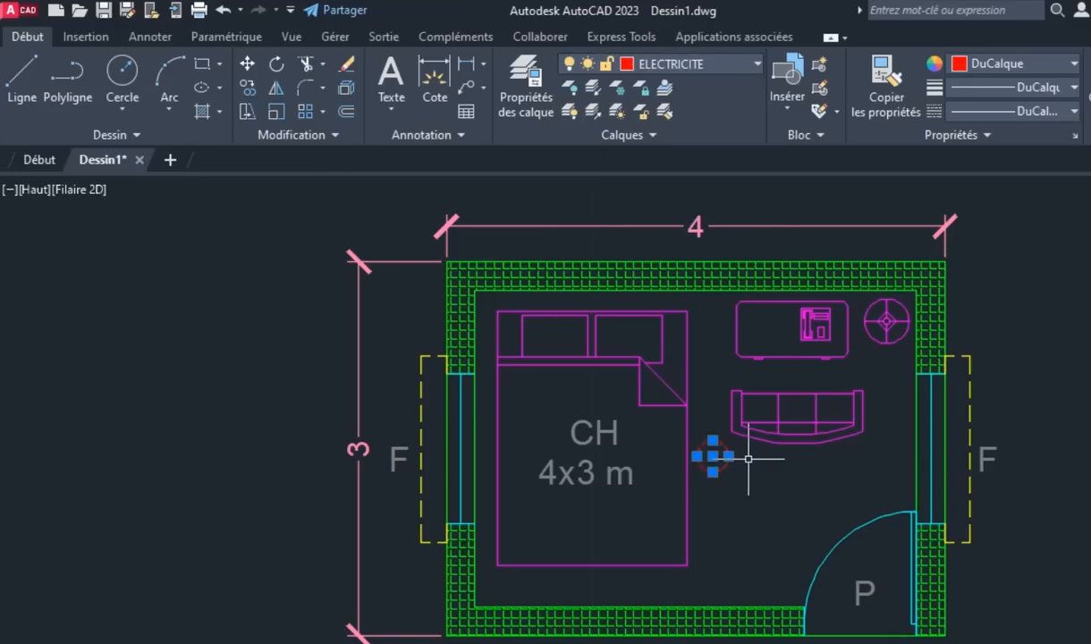
{"action": "key", "text": "Escape"}
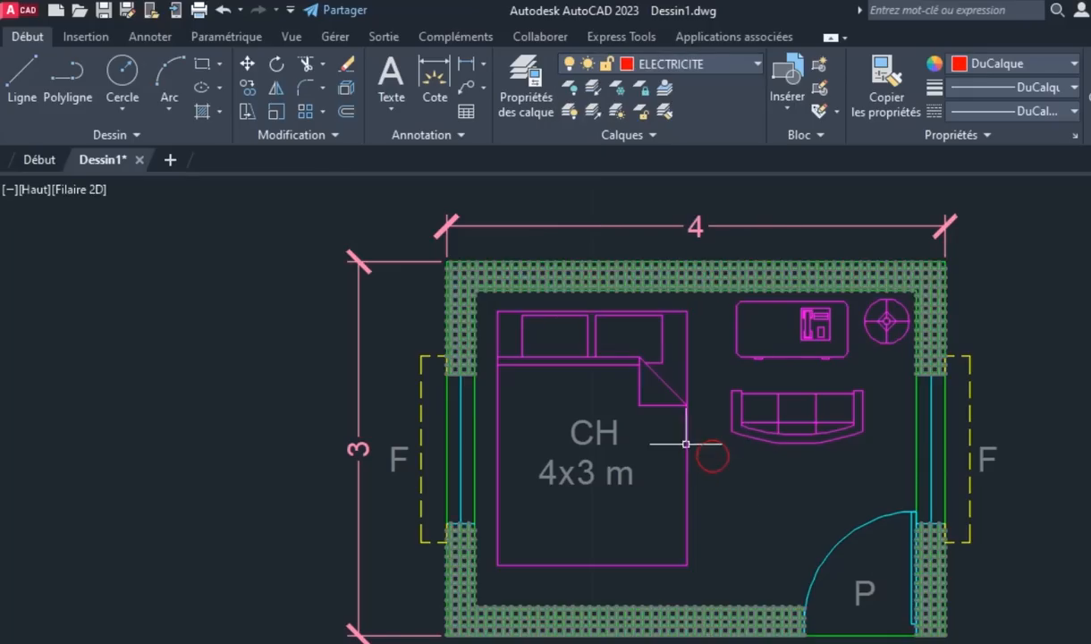
Draw a line from the centre of the red circle, 0.13 long at a 45° angle
{"action": "scroll", "coordinate": [728, 454], "scroll_direction": "up", "scroll_amount": 6}
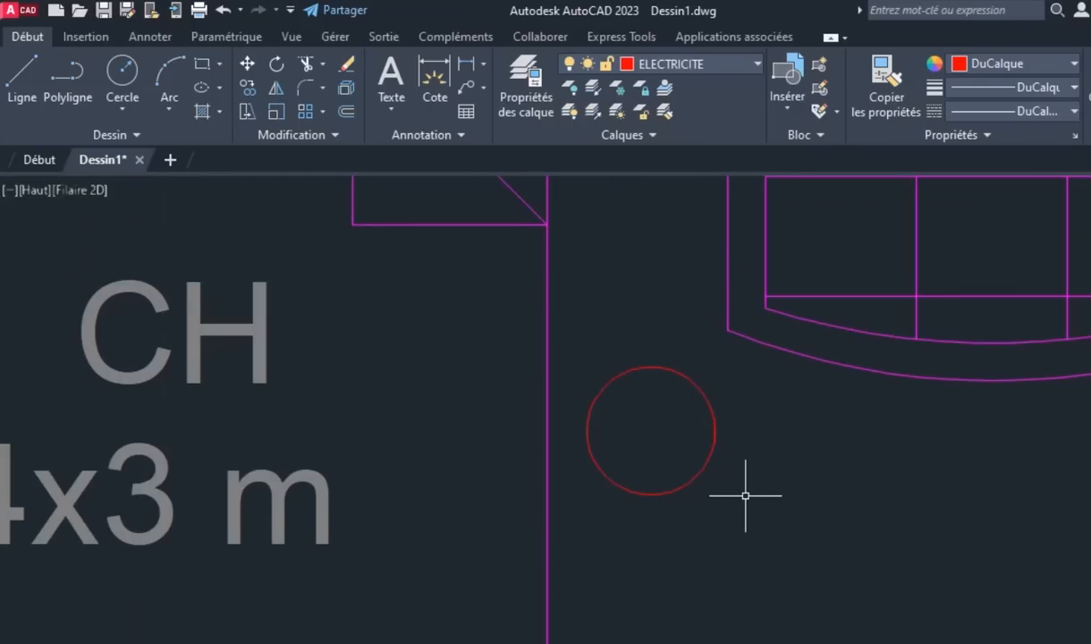
{"action": "type", "text": "L"}
{"action": "key", "text": "Return"}
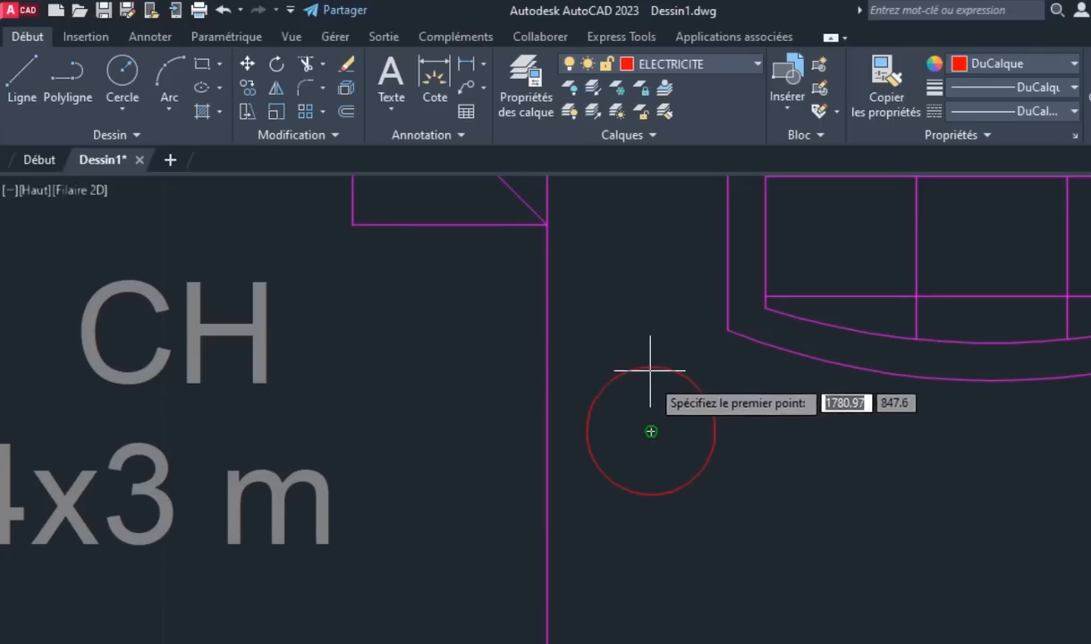
{"action": "left_click", "coordinate": [651, 431]}
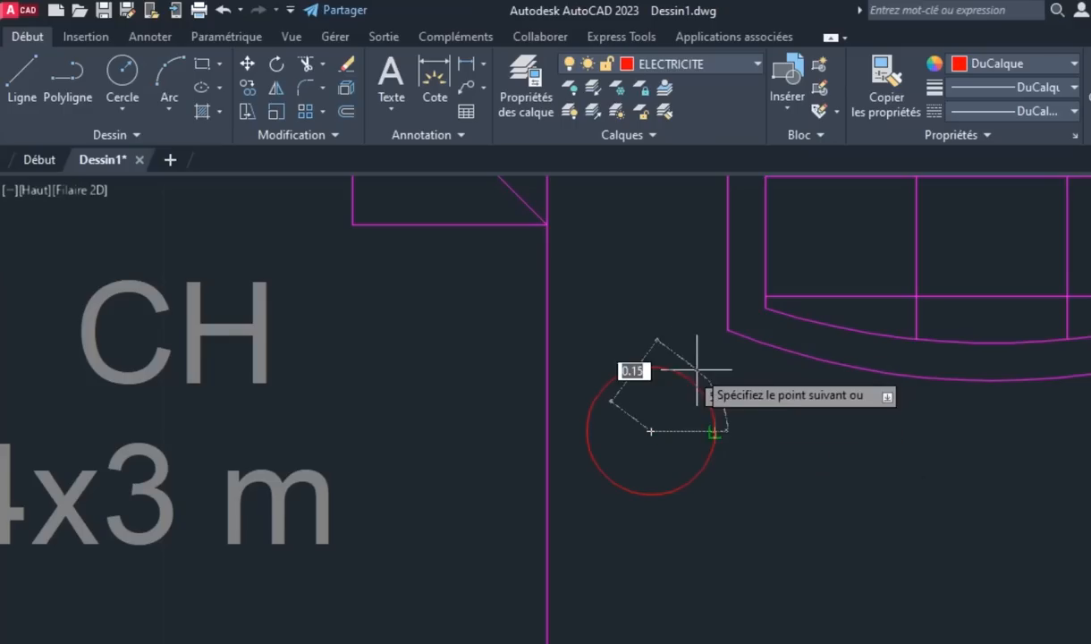
{"action": "type", "text": ".13"}
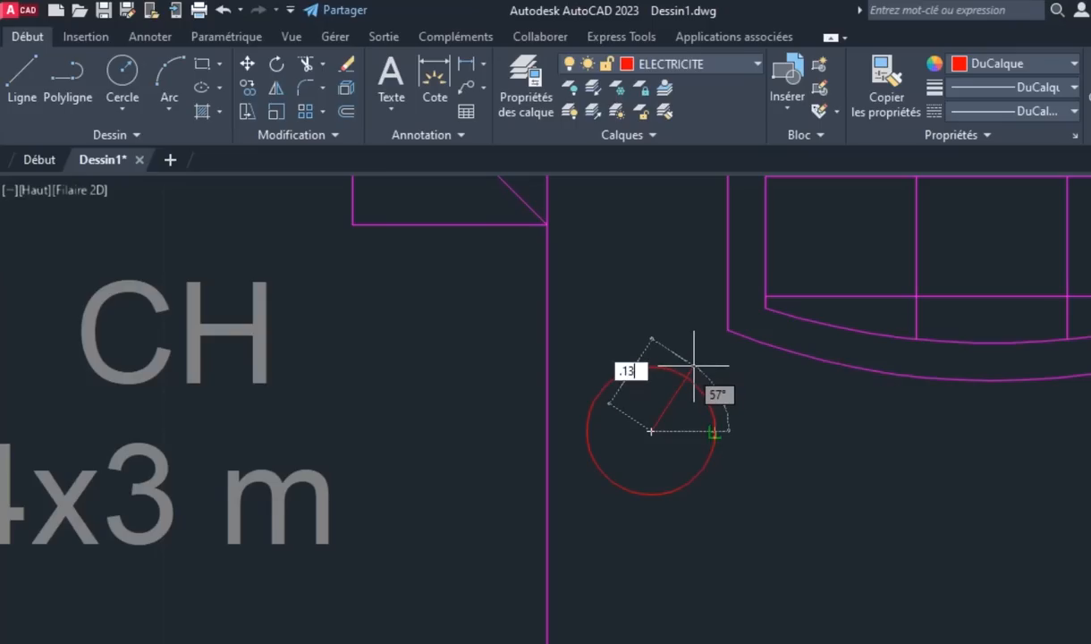
{"action": "key", "text": "Tab"}
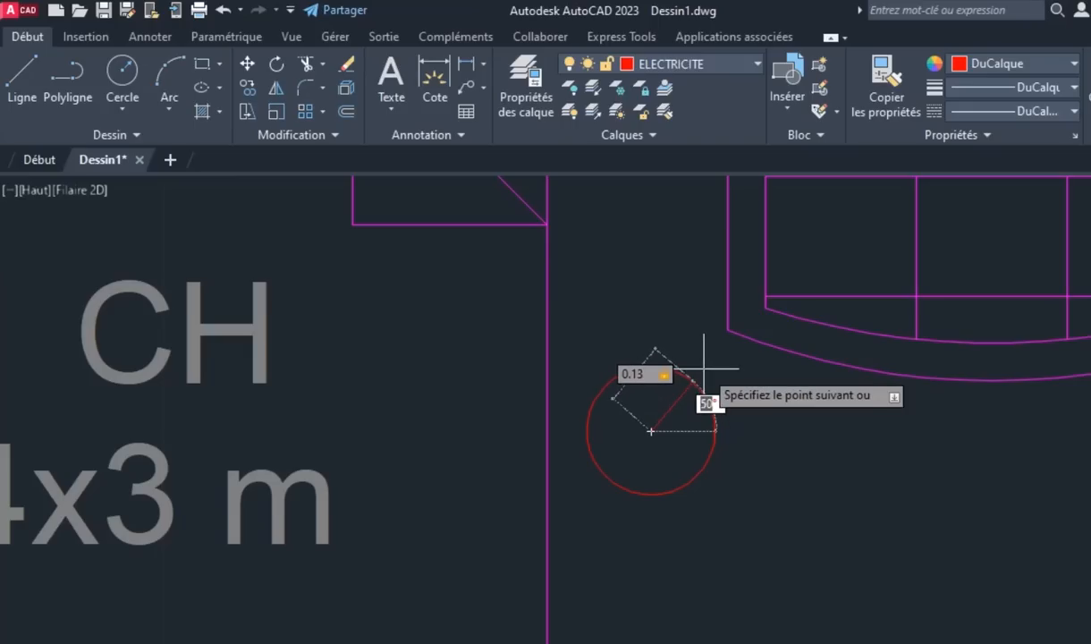
{"action": "type", "text": "45"}
{"action": "key", "text": "Return"}
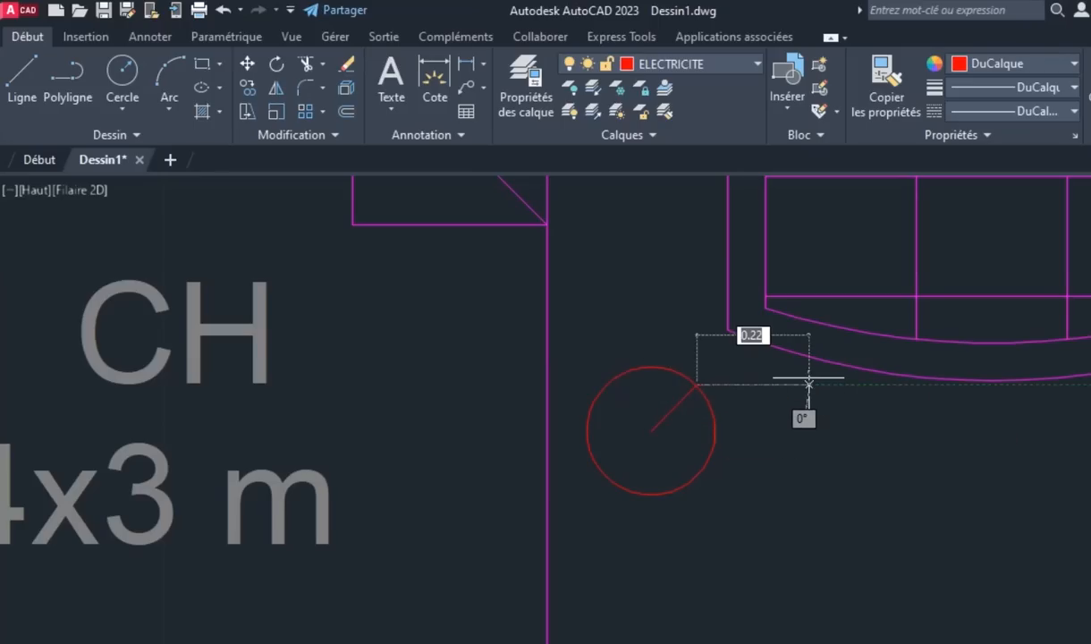
{"action": "key", "text": "Escape"}
Create a polar array of the 45° line around the circle's centre with 4 elements to form the lamp symbol
{"action": "left_click", "coordinate": [685, 432]}
{"action": "left_click", "coordinate": [649, 409]}
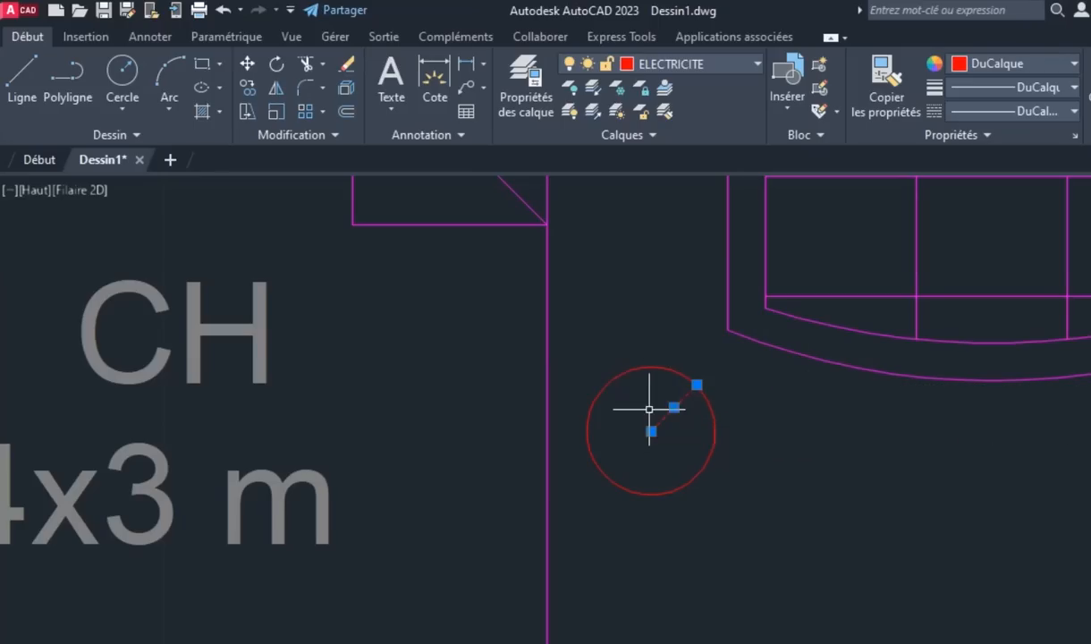
{"action": "left_click", "coordinate": [321, 112]}
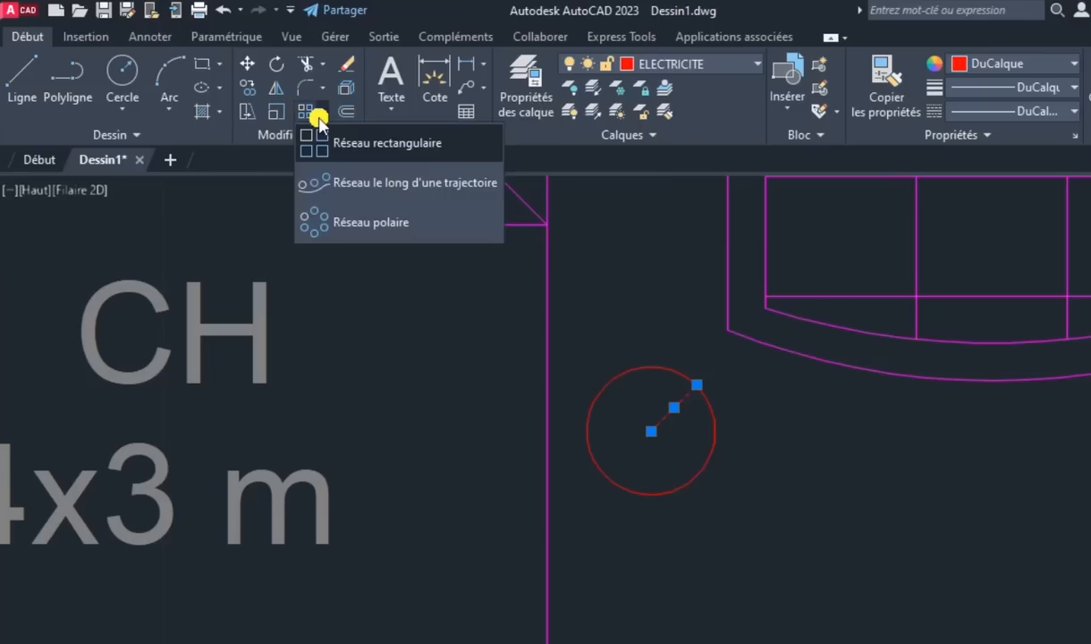
{"action": "left_click", "coordinate": [317, 220]}
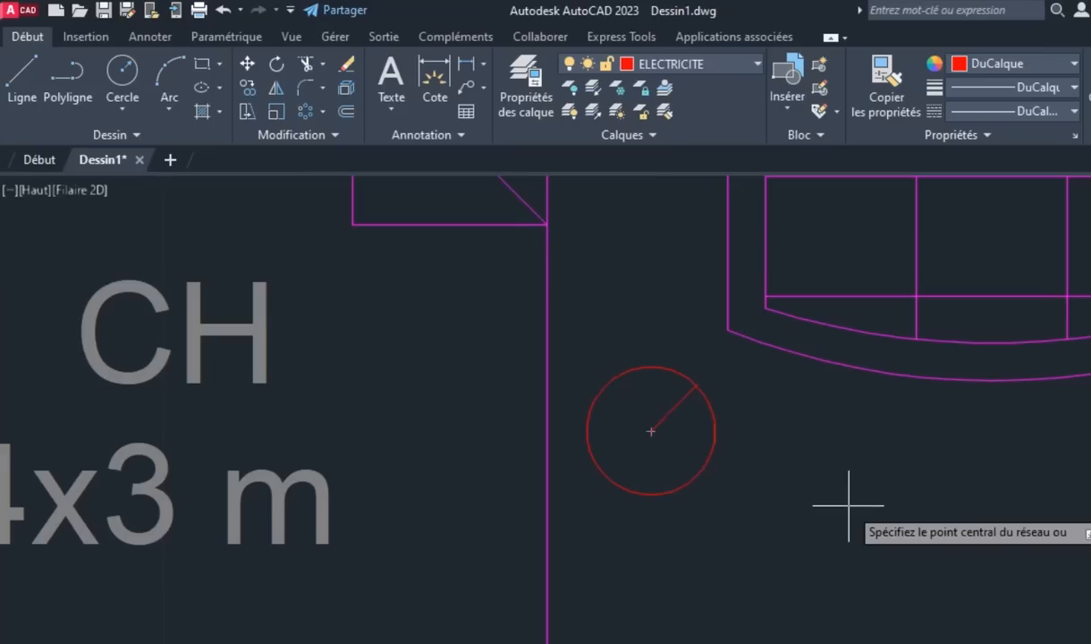
{"action": "left_click", "coordinate": [651, 431]}
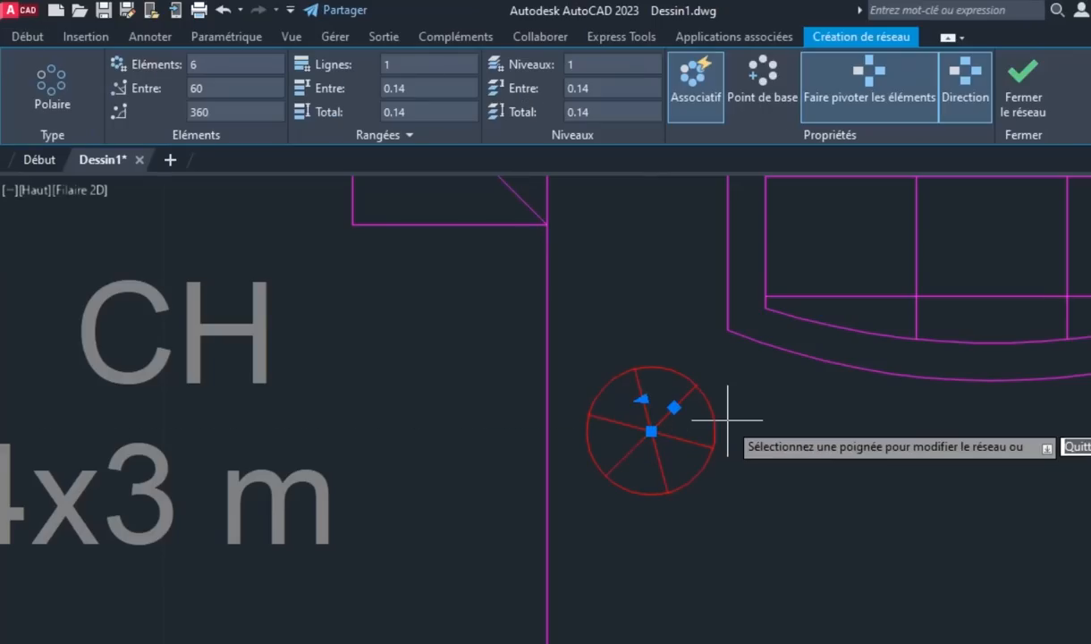
{"action": "left_click", "coordinate": [206, 65]}
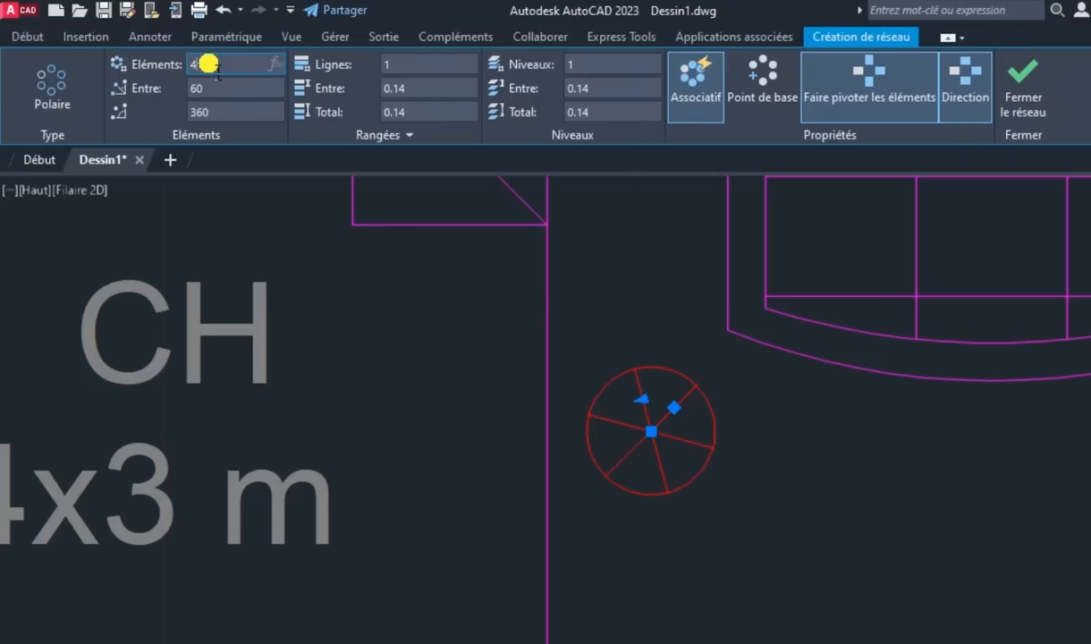
{"action": "type", "text": "4"}
{"action": "key", "text": "Return"}
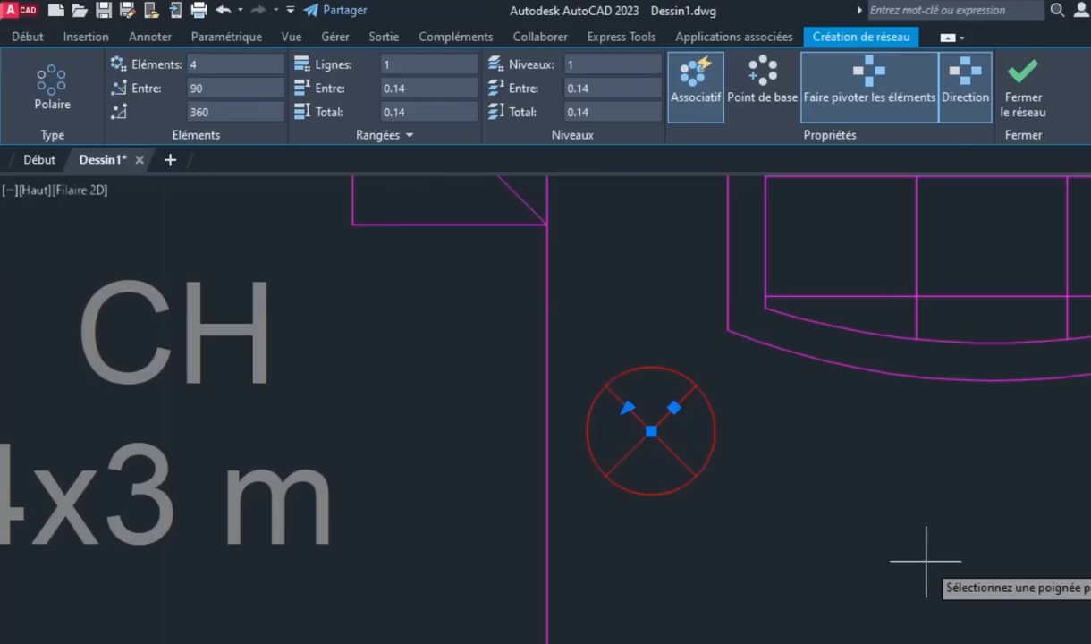
{"action": "key", "text": "Return"}
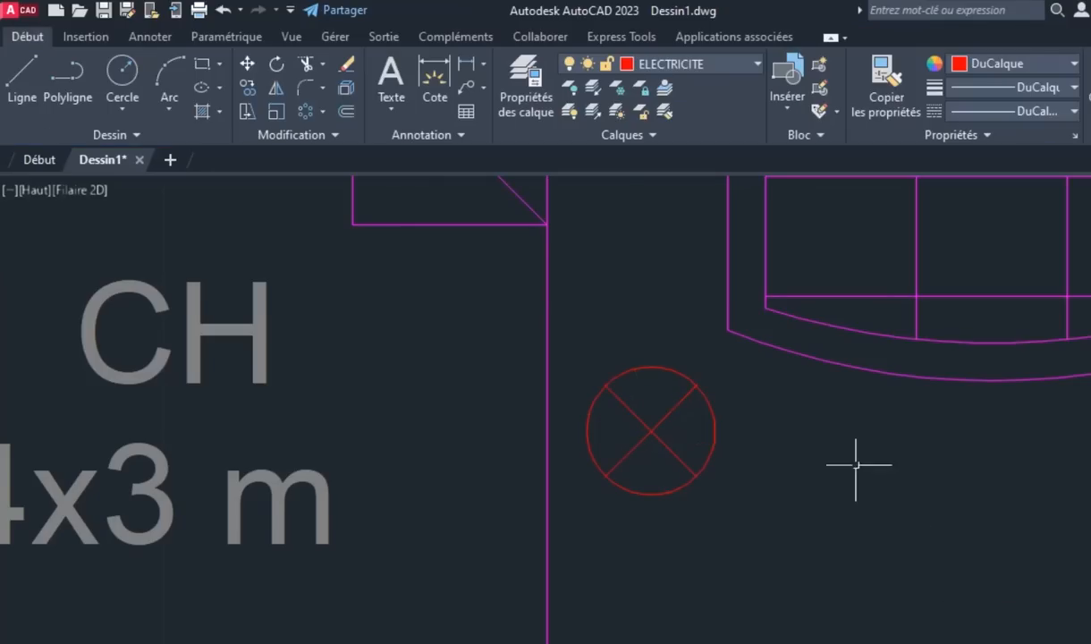
{"action": "scroll", "coordinate": [822, 447], "scroll_direction": "down", "scroll_amount": 3}
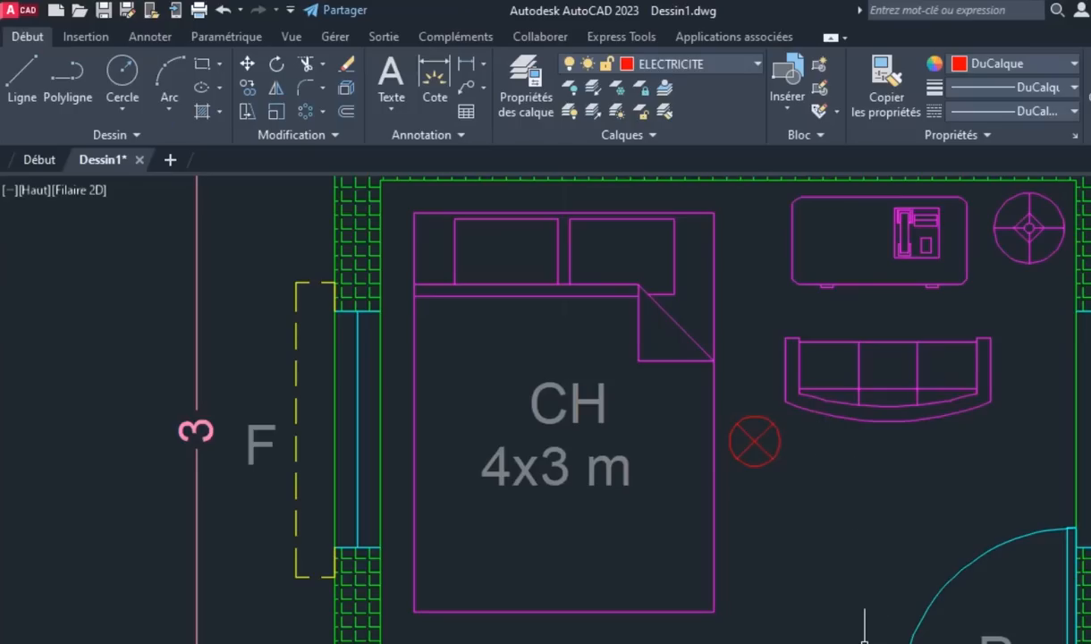
{"action": "middle_click_drag", "start_coordinate": [865, 640], "coordinate": [827, 550]}
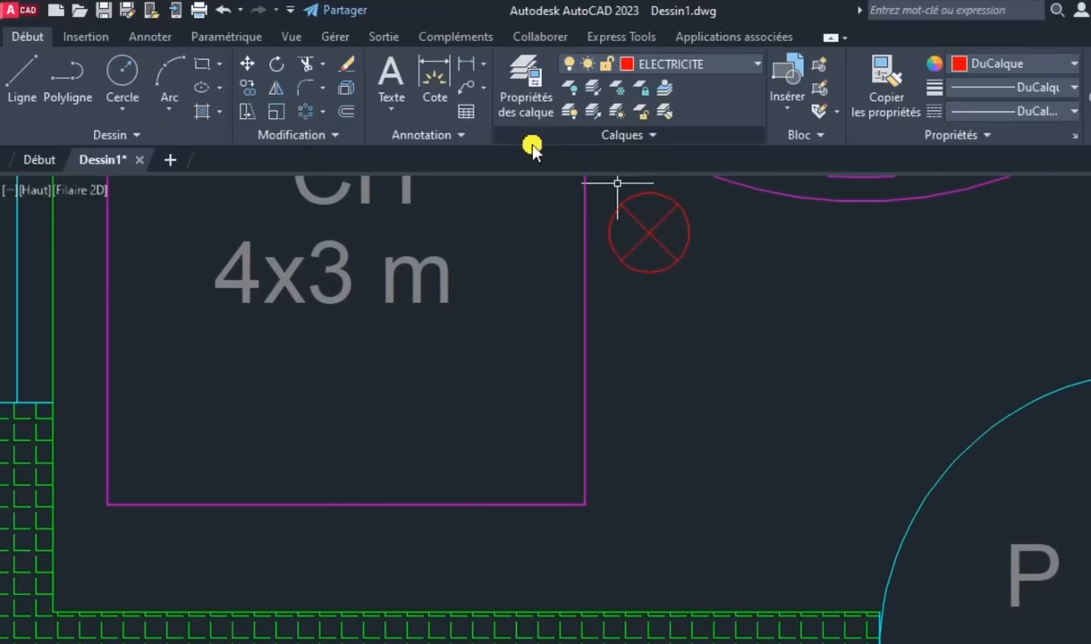
Draw a small circle, well under half the lamp symbol's diameter, in the open floor between the bed and the door
{"action": "type", "text": "c"}
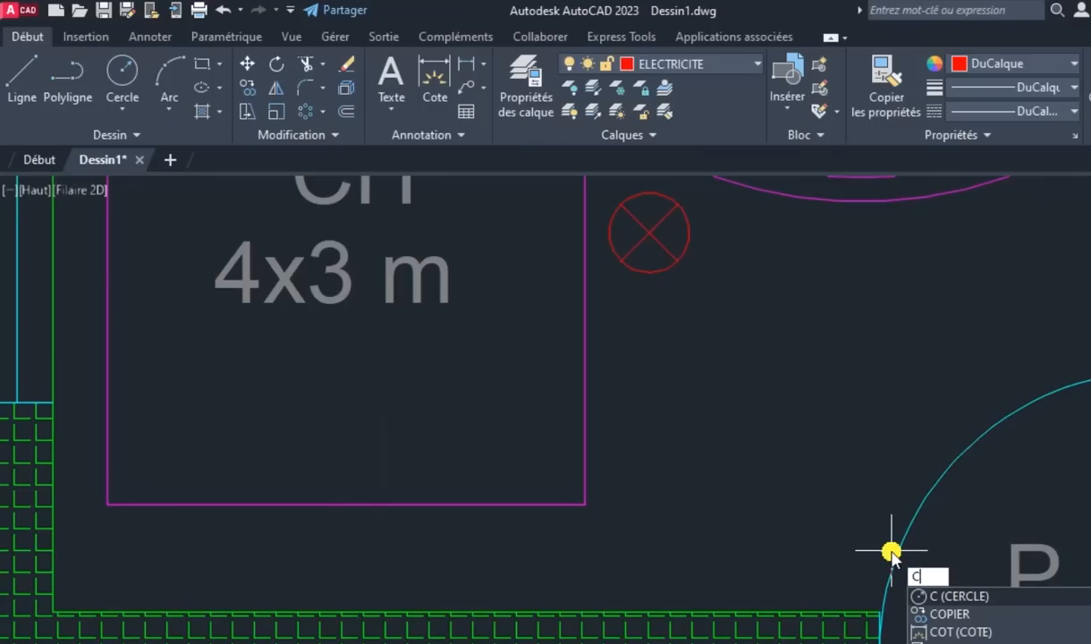
{"action": "key", "text": "Return"}
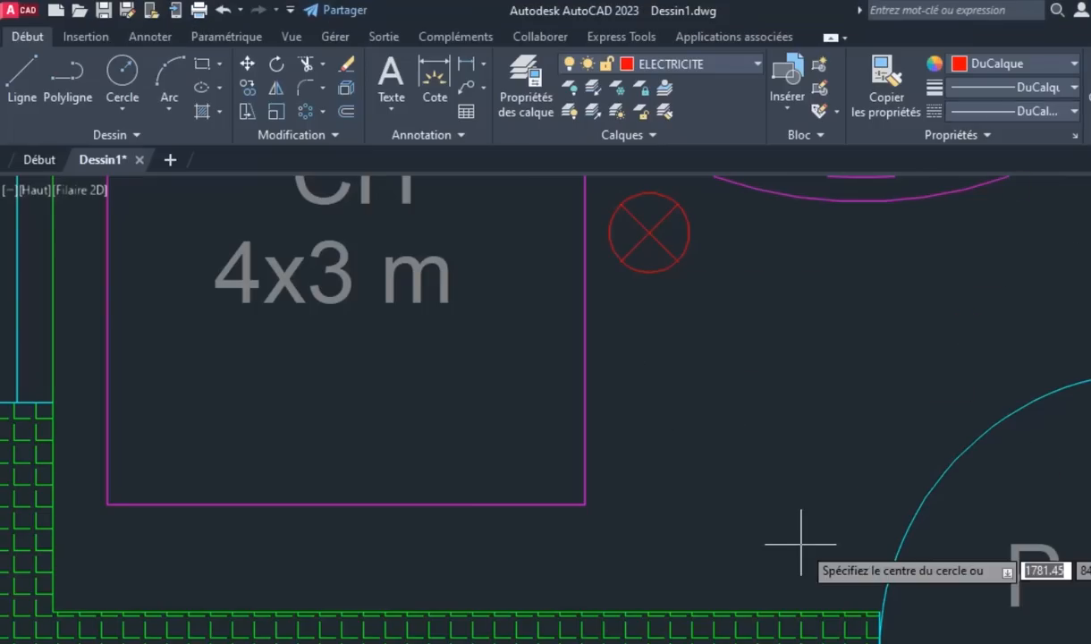
{"action": "left_click", "coordinate": [776, 511]}
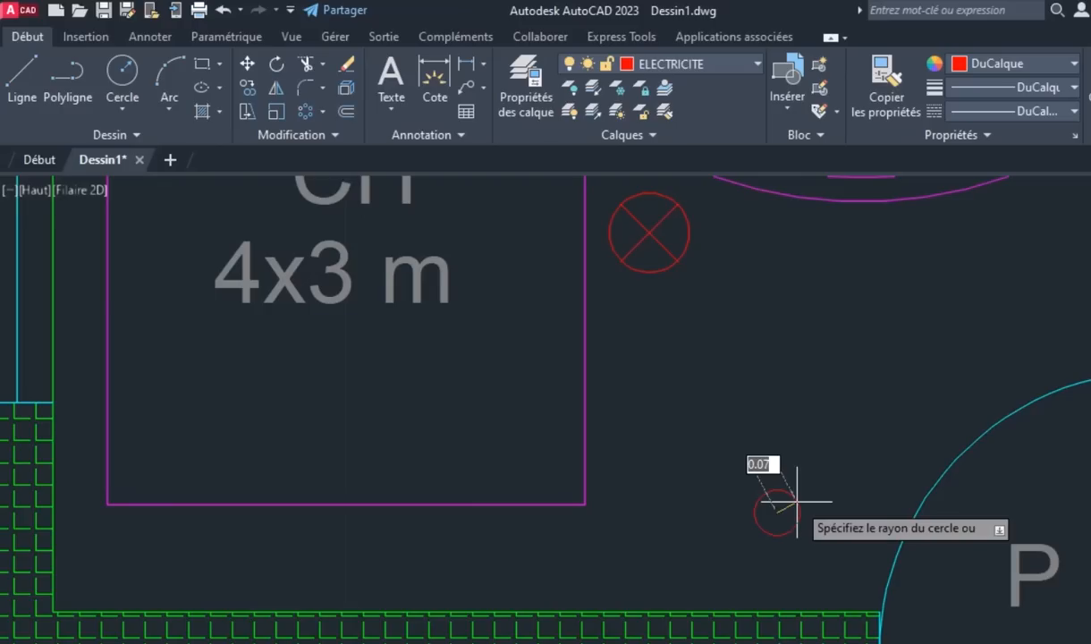
{"action": "type", "text": "0.0"}
{"action": "key", "text": "Return"}
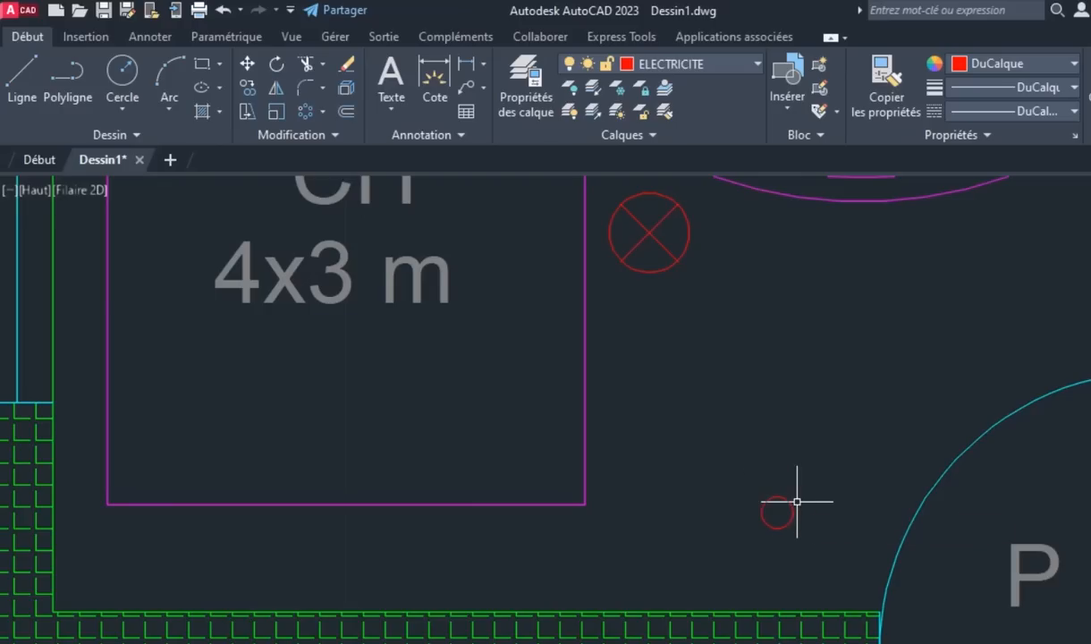
Draw a line from the centre of the small circle, 0.13 long at a 60° angle
{"action": "scroll", "coordinate": [792, 513], "scroll_direction": "up", "scroll_amount": 4}
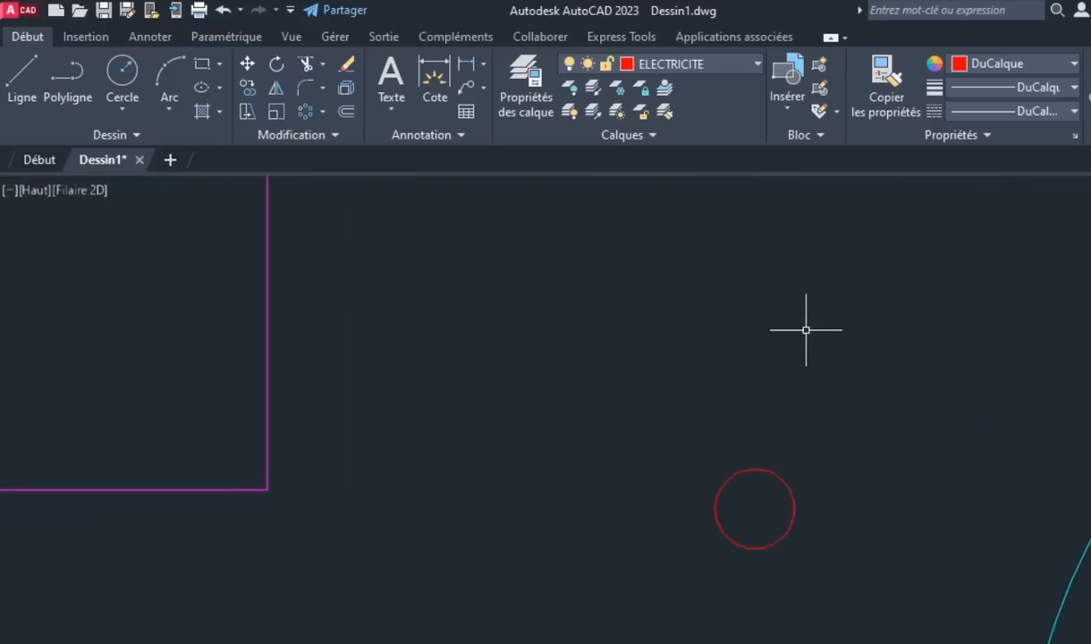
{"action": "type", "text": "L"}
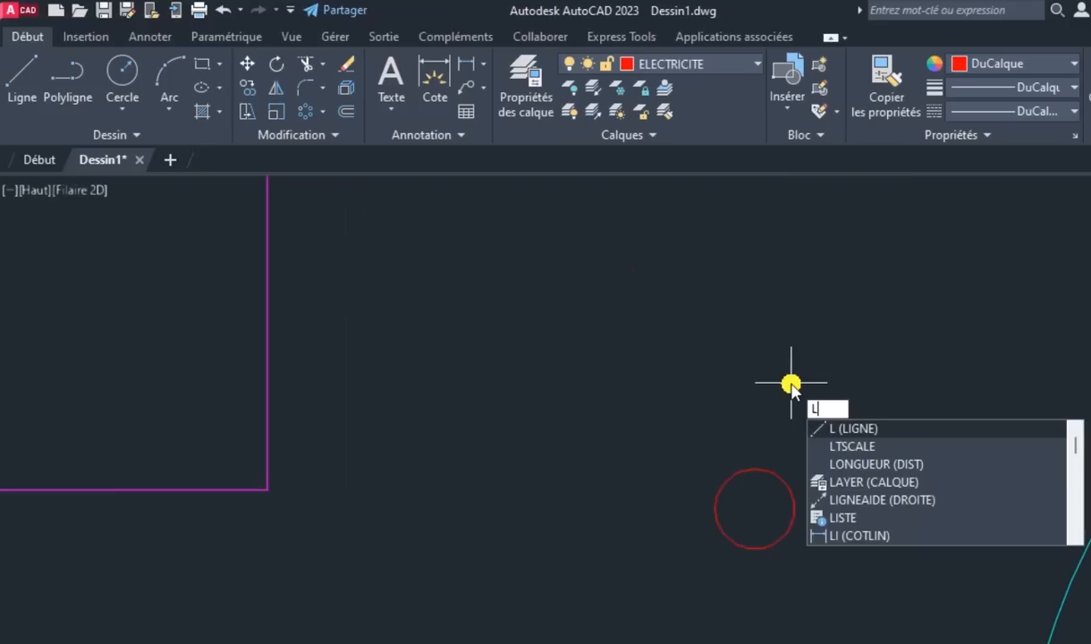
{"action": "key", "text": "Return"}
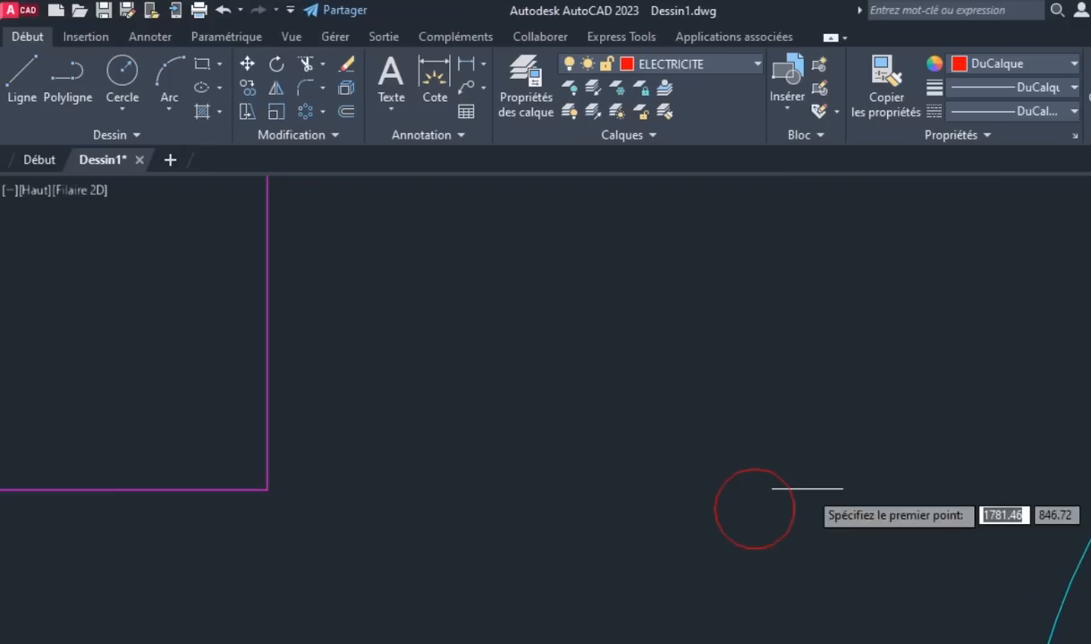
{"action": "left_click", "coordinate": [757, 507]}
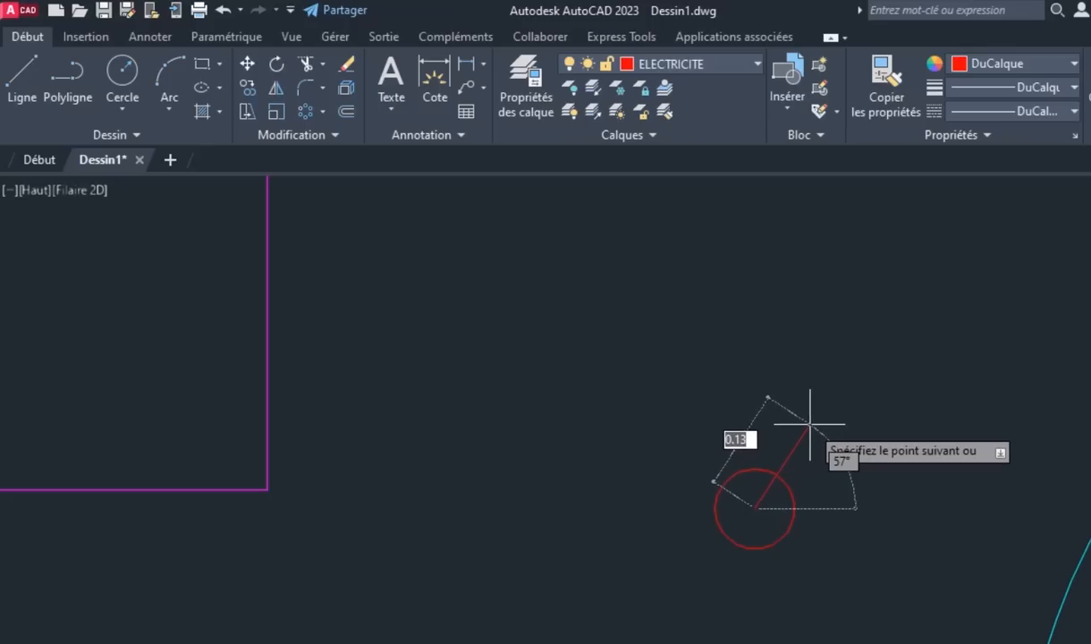
{"action": "type", "text": "0.13"}
{"action": "key", "text": "Tab"}
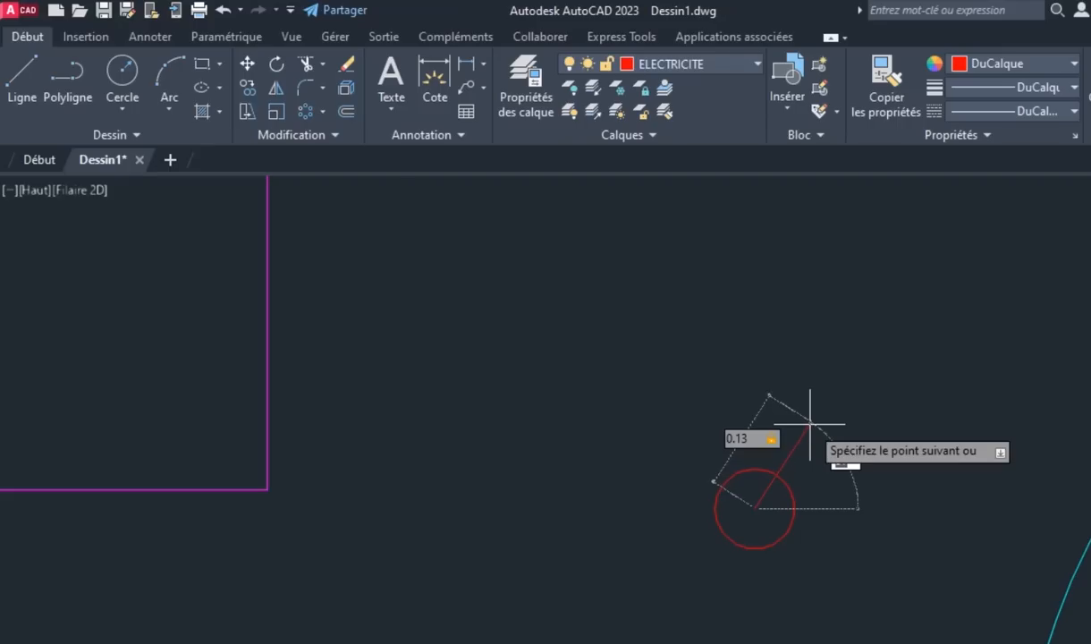
{"action": "type", "text": "60"}
{"action": "key", "text": "Return"}
{"action": "key", "text": "Return"}
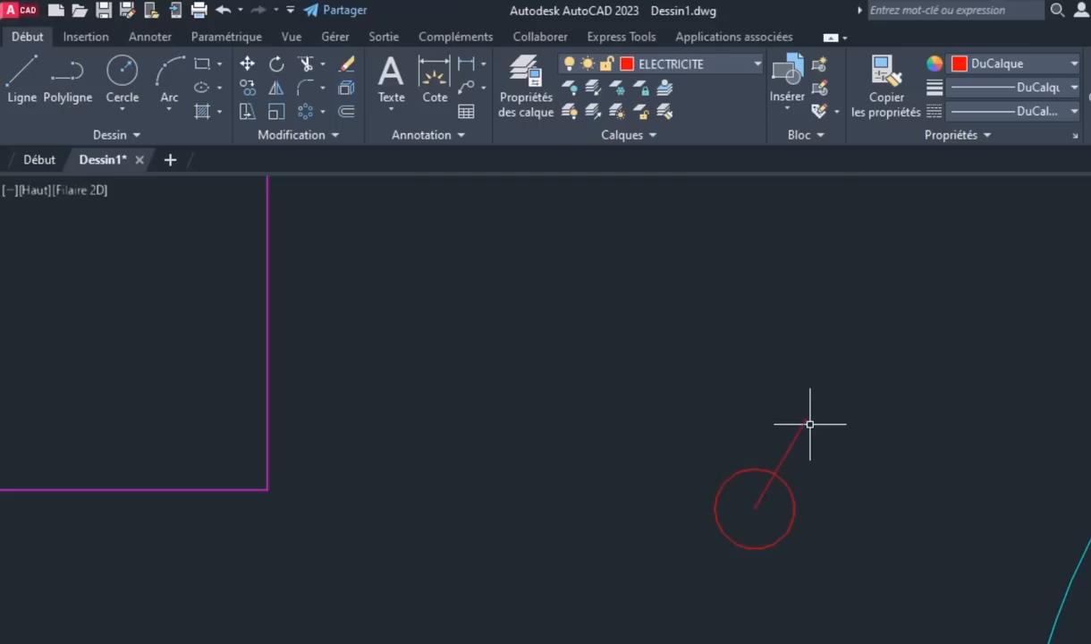
Draw a short line about 0.03 long from the slanted line's upper end, sloping down to the right at about 34°
{"action": "key", "text": "Return"}
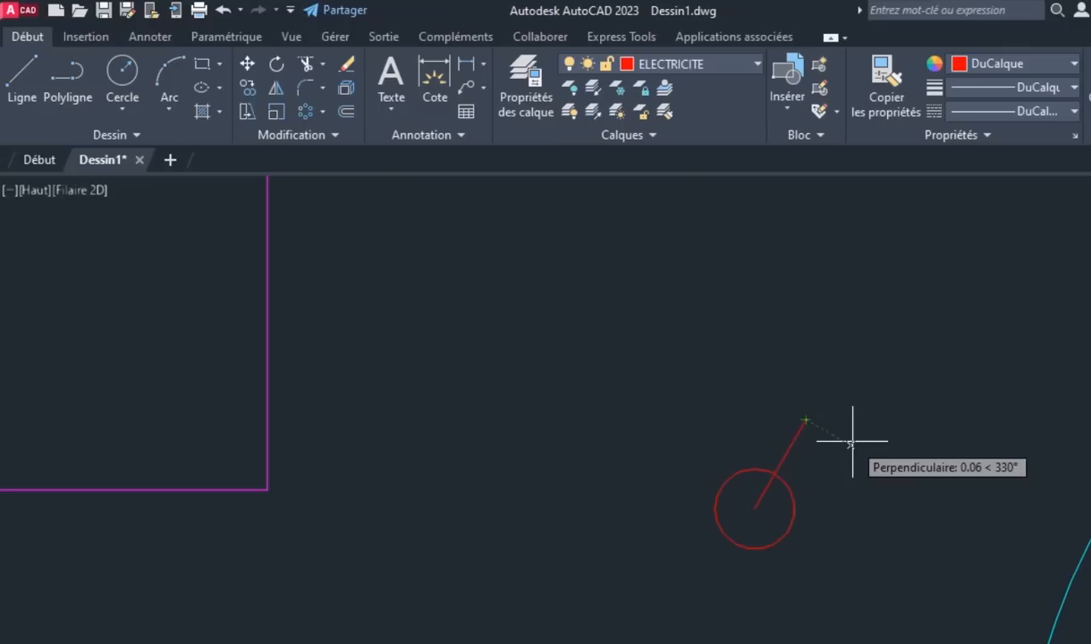
{"action": "key", "text": "Escape"}
{"action": "type", "text": "L"}
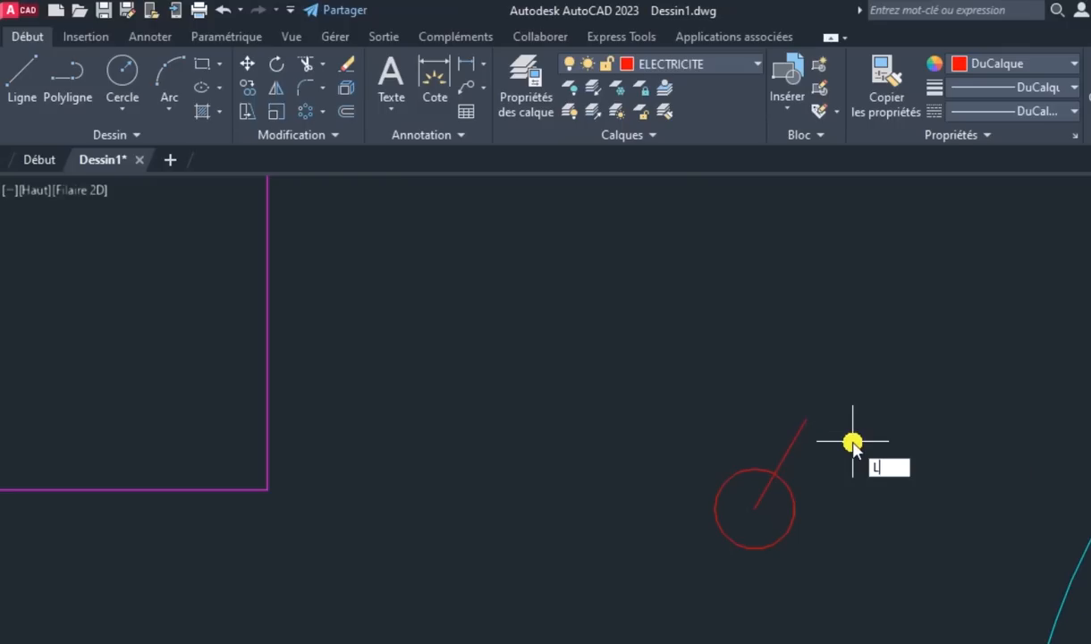
{"action": "key", "text": "Return"}
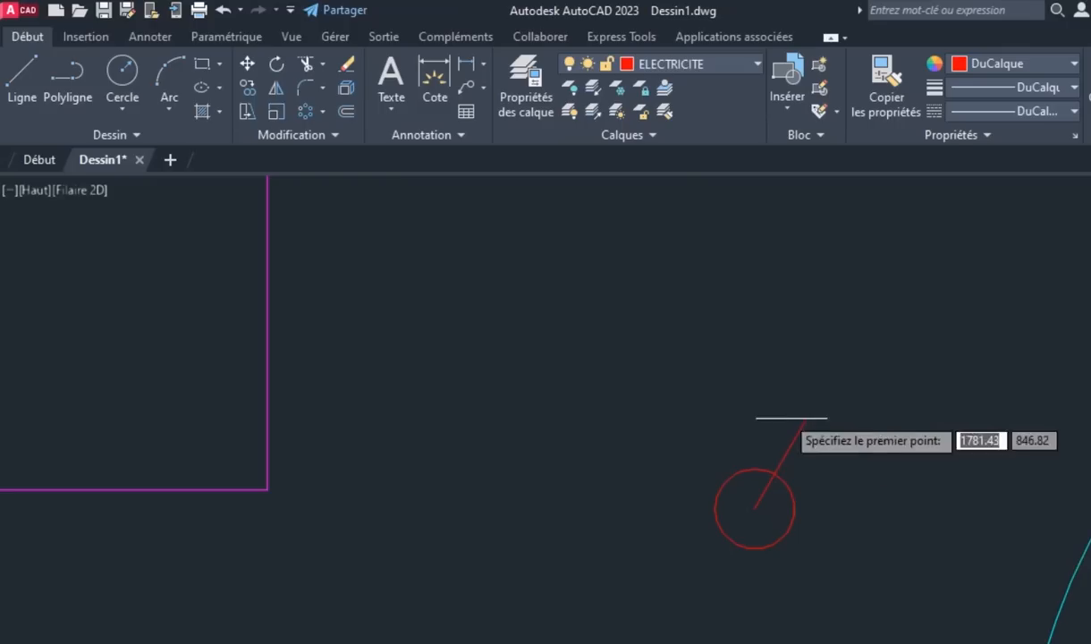
{"action": "left_click", "coordinate": [806, 419]}
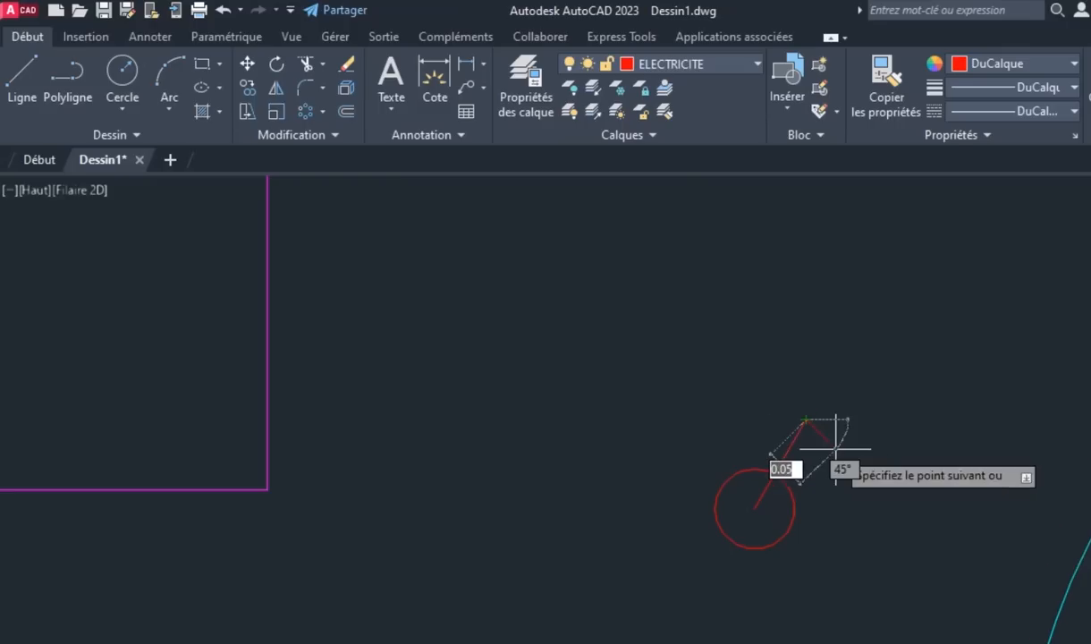
{"action": "scroll", "coordinate": [839, 440], "scroll_direction": "up", "scroll_amount": 4}
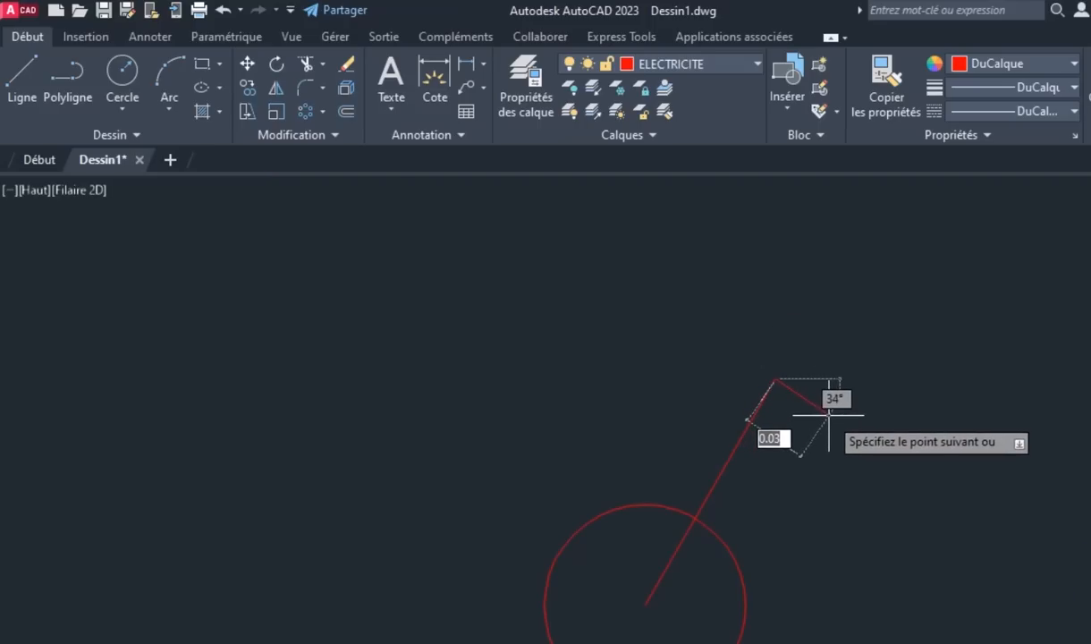
{"action": "left_click", "coordinate": [829, 415]}
{"action": "right_click", "coordinate": [850, 359]}
{"action": "left_click", "coordinate": [865, 367]}
{"action": "scroll", "coordinate": [750, 466], "scroll_direction": "down", "scroll_amount": 2}
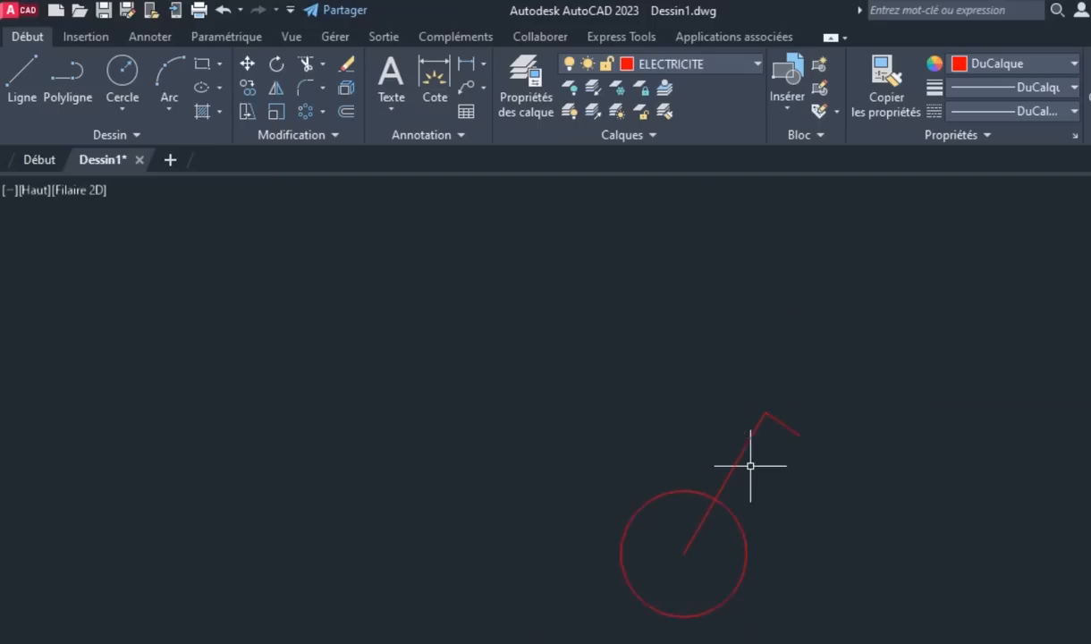
Stretch the free end of the short hook line slightly outward along its own direction
{"action": "scroll", "coordinate": [780, 442], "scroll_direction": "up", "scroll_amount": 6}
{"action": "left_click", "coordinate": [813, 386]}
{"action": "left_click", "coordinate": [845, 409]}
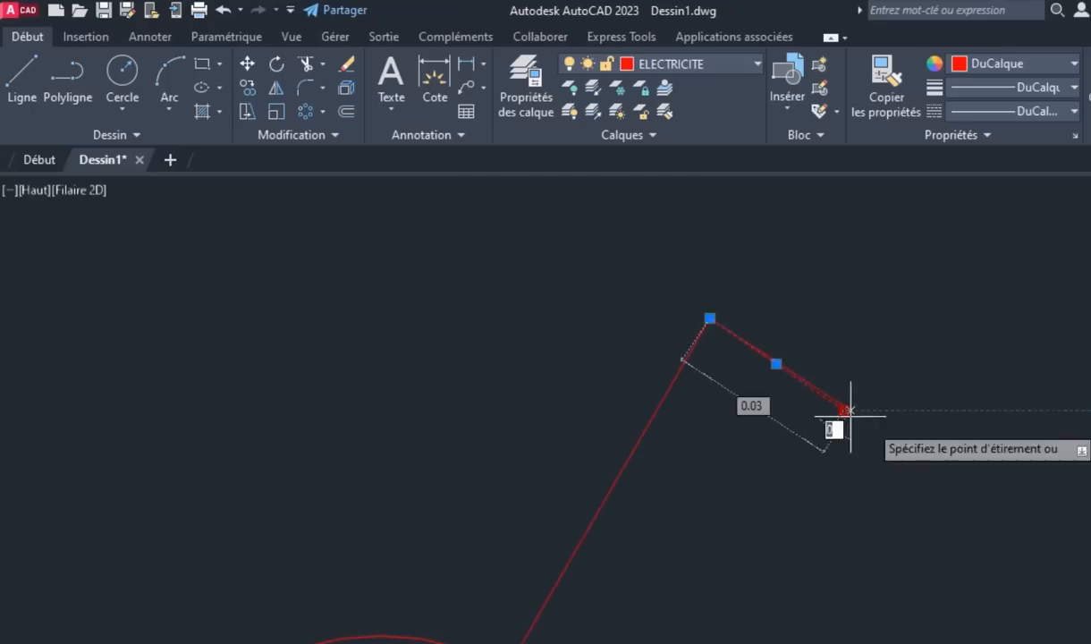
{"action": "left_click", "coordinate": [902, 448]}
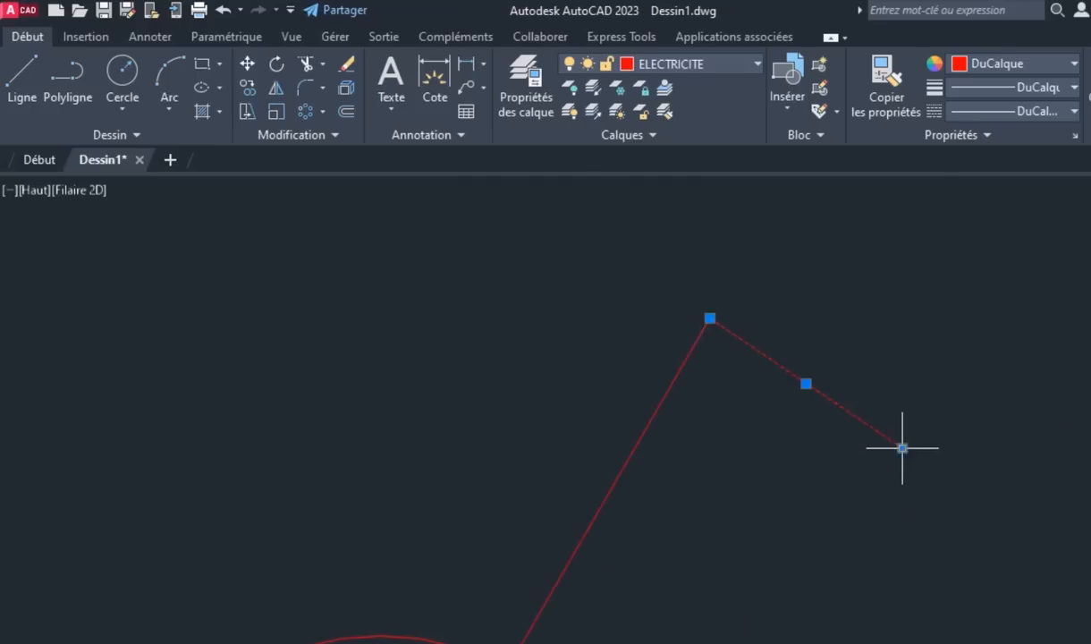
{"action": "scroll", "coordinate": [804, 467], "scroll_direction": "down", "scroll_amount": 2}
{"action": "middle_click_drag", "start_coordinate": [811, 462], "coordinate": [859, 329]}
{"action": "scroll", "coordinate": [842, 358], "scroll_direction": "down", "scroll_amount": 2}
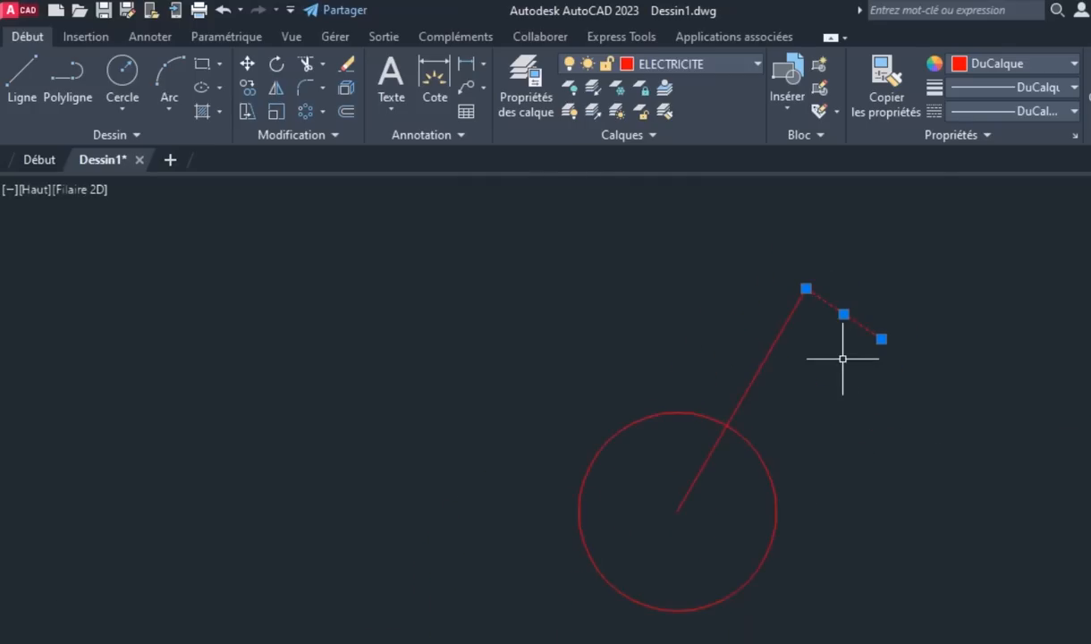
{"action": "key", "text": "Escape"}
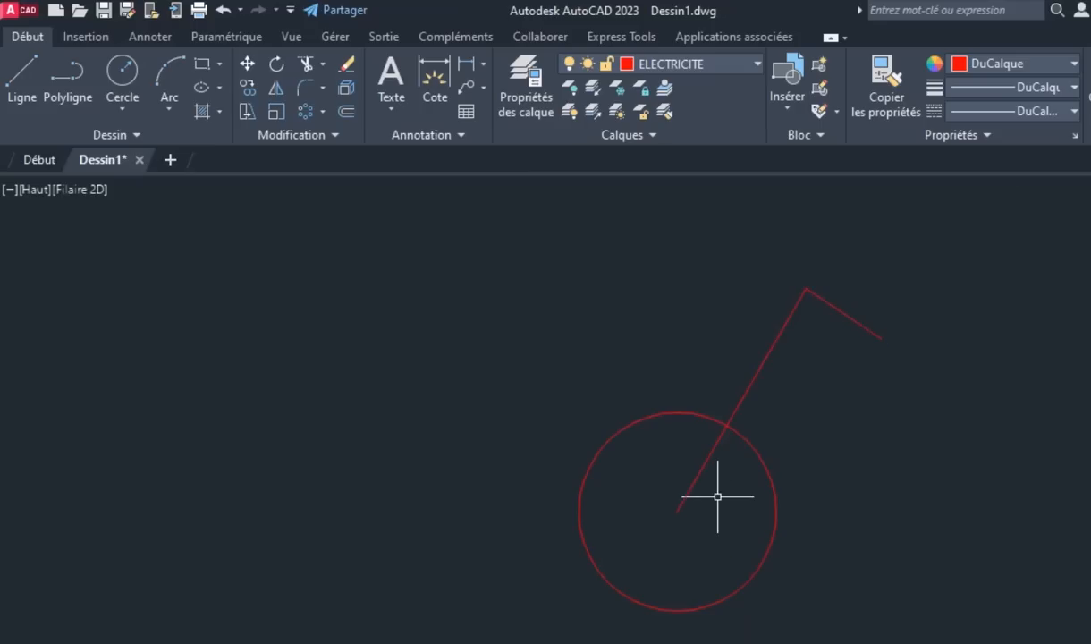
Trim the part of the 60° line that lies inside the small circle
{"action": "type", "text": "AJUS"}
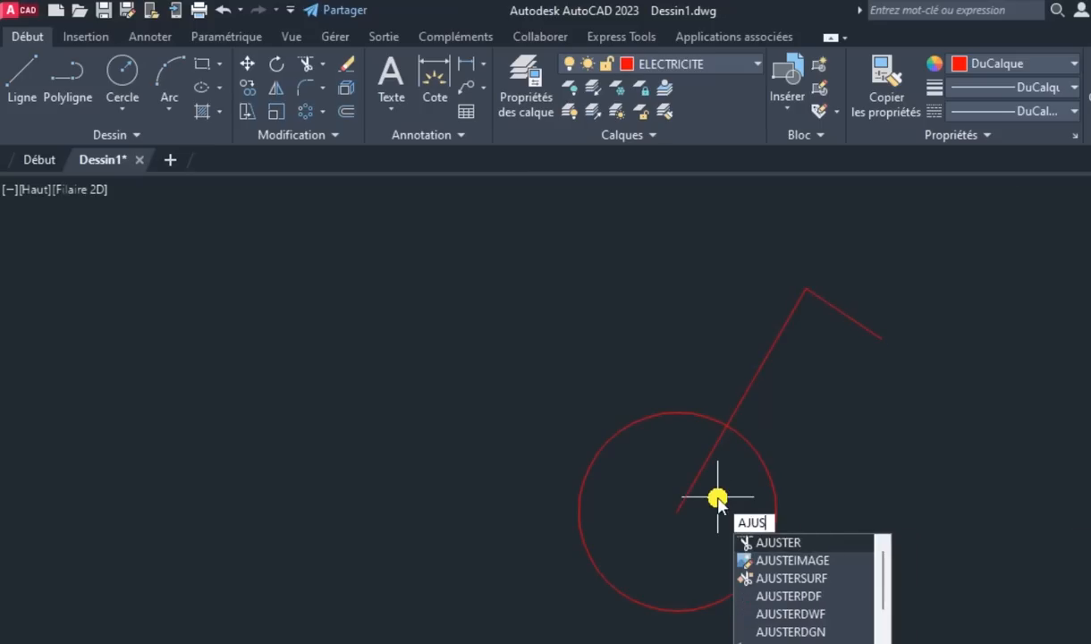
{"action": "type", "text": "TER"}
{"action": "key", "text": "Return"}
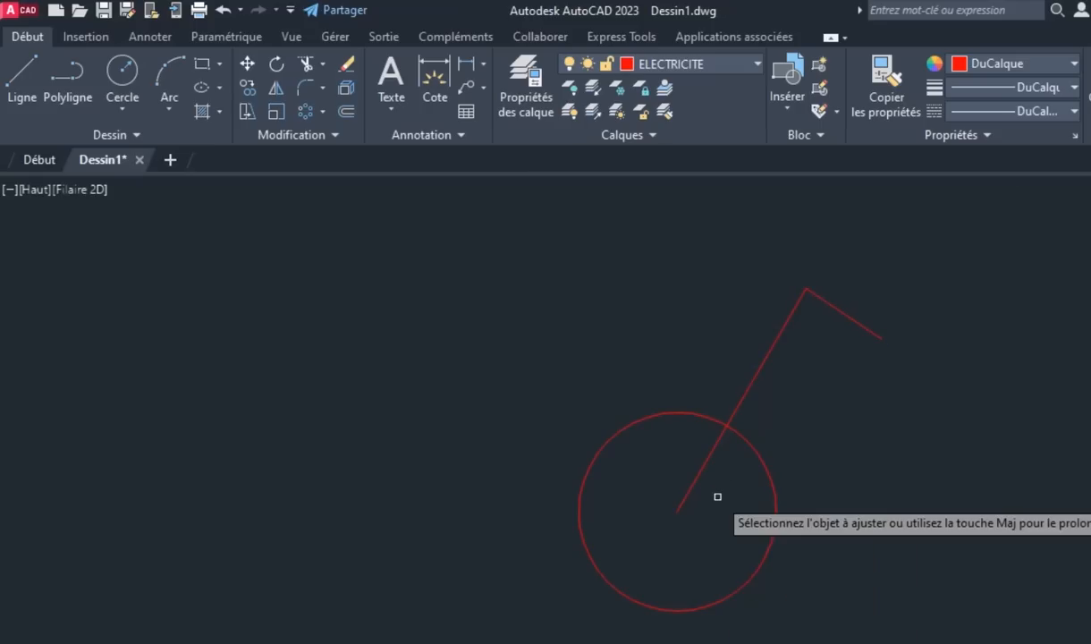
{"action": "left_click", "coordinate": [722, 511]}
{"action": "left_click", "coordinate": [643, 462]}
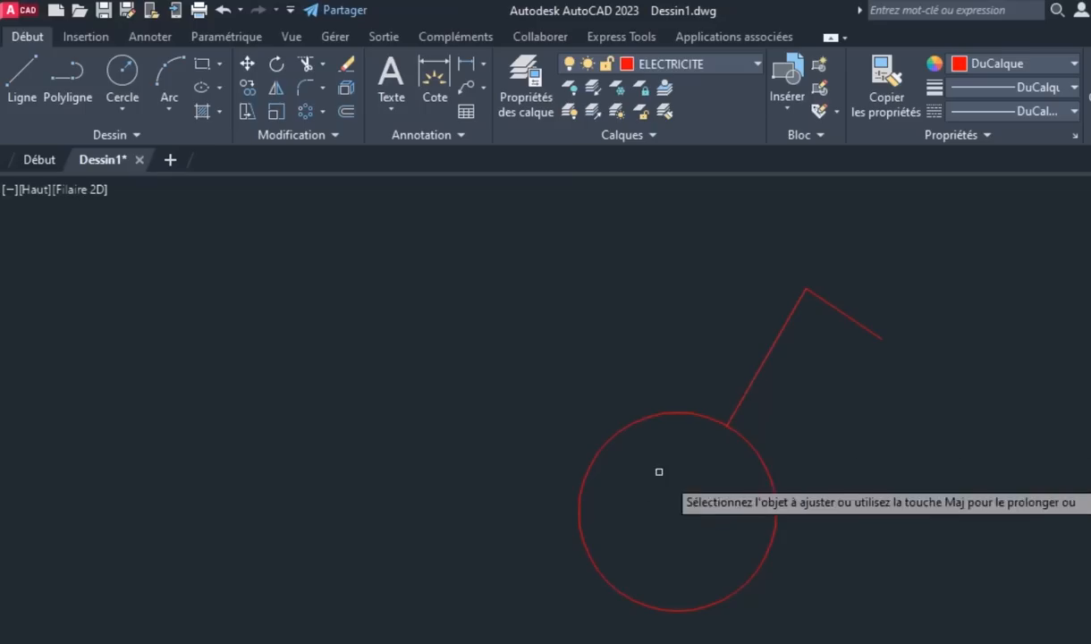
{"action": "right_click", "coordinate": [877, 428]}
{"action": "left_click", "coordinate": [943, 446]}
Mirror the slanted line and its hook about a vertical axis through the circle's centre, keeping the source objects
{"action": "scroll", "coordinate": [849, 420], "scroll_direction": "down", "scroll_amount": 2}
{"action": "left_click", "coordinate": [941, 413]}
{"action": "left_click", "coordinate": [767, 327]}
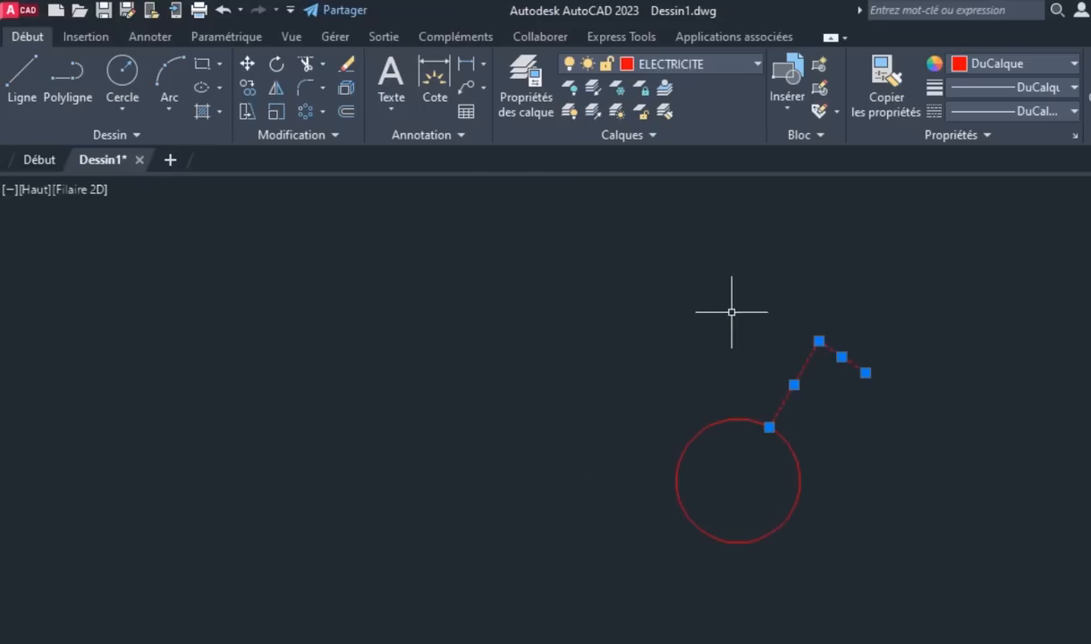
{"action": "type", "text": "MIROIR"}
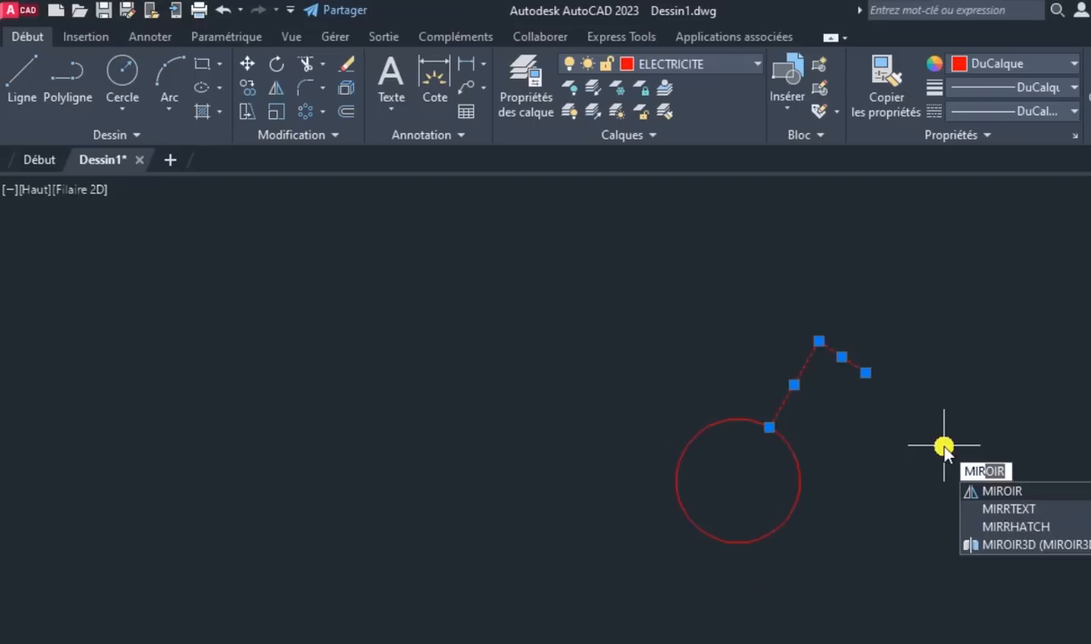
{"action": "key", "text": "Return"}
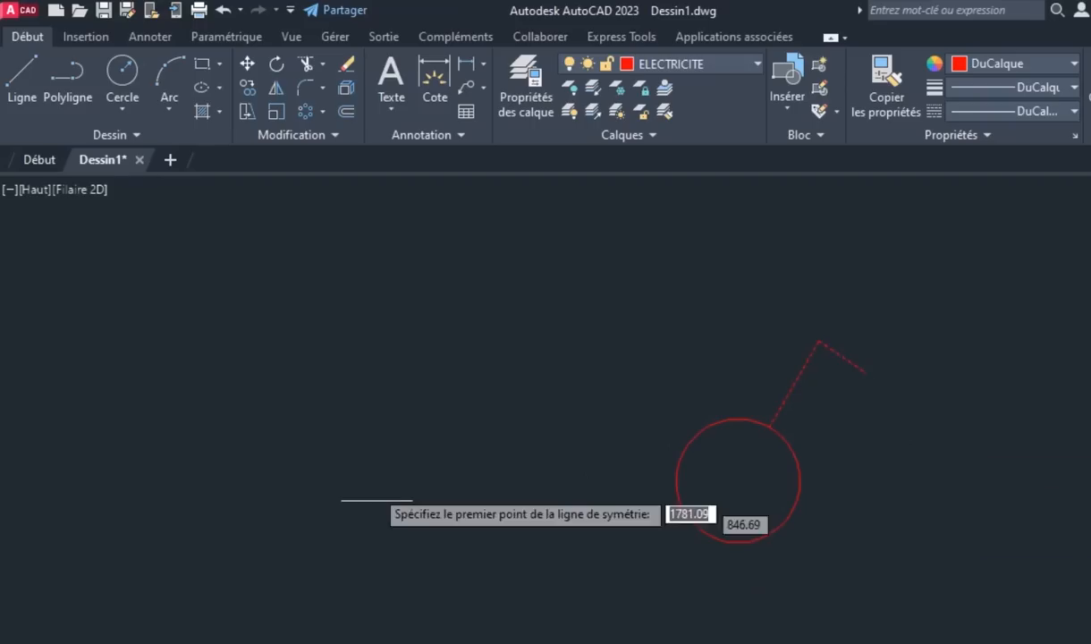
{"action": "left_click", "coordinate": [737, 481]}
{"action": "left_click", "coordinate": [737, 290]}
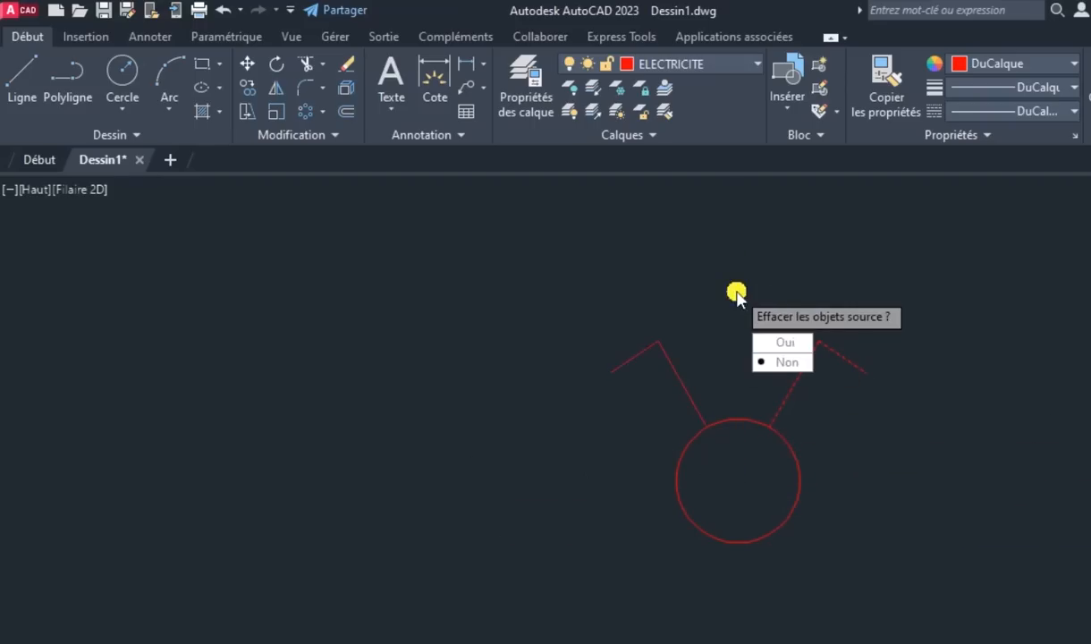
{"action": "left_click", "coordinate": [784, 368]}
Mirror both upper hooked arms about a horizontal axis through the circle's centre, keeping the source objects
{"action": "left_click", "coordinate": [912, 380]}
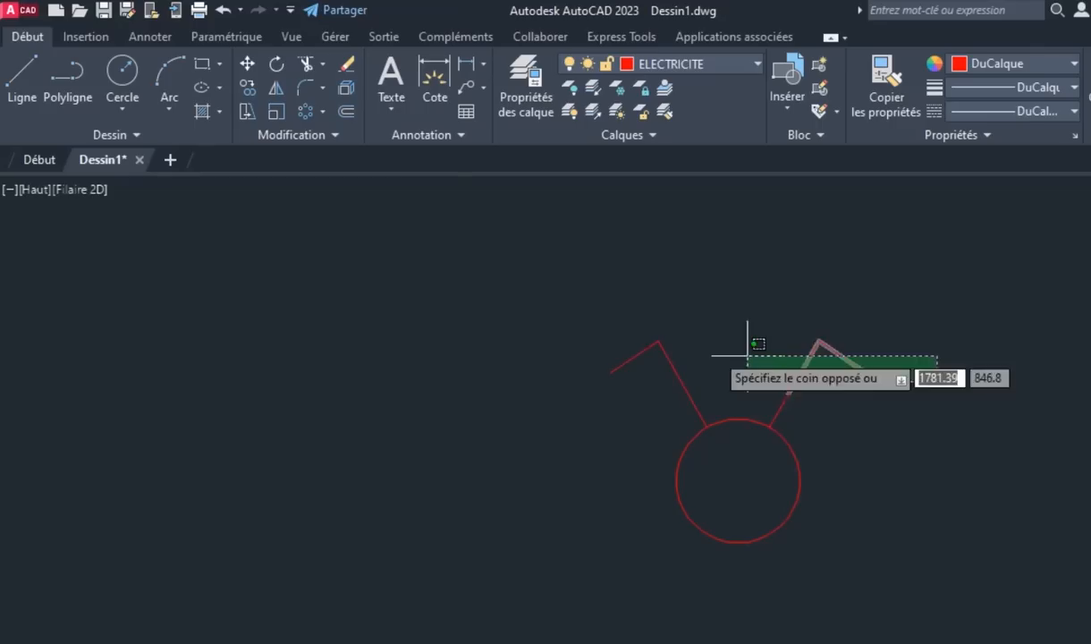
{"action": "left_click", "coordinate": [562, 342]}
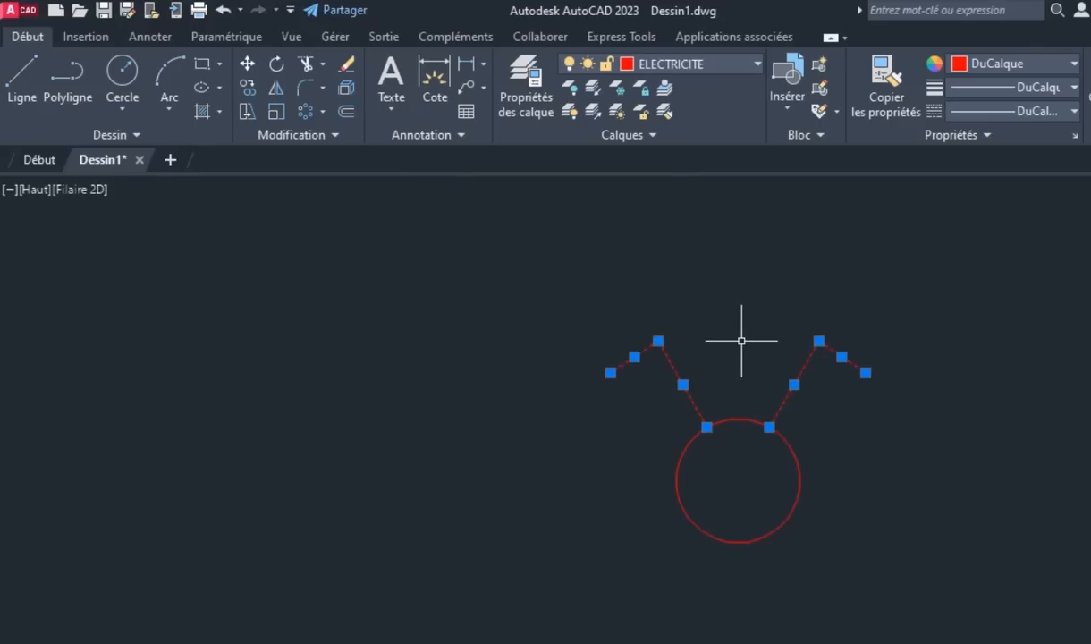
{"action": "key", "text": "Return"}
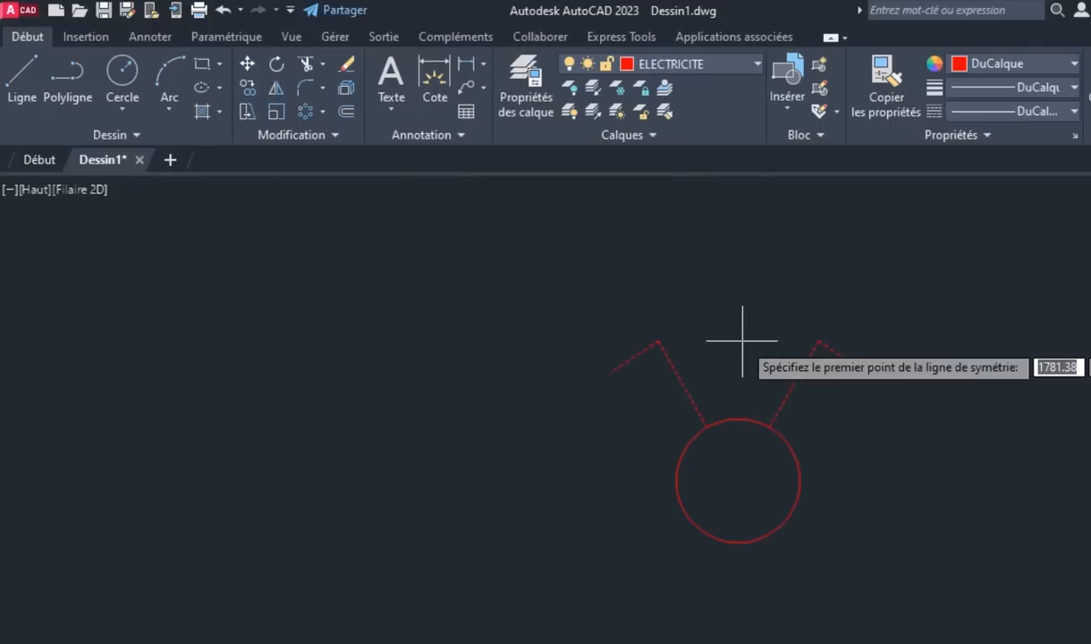
{"action": "left_click", "coordinate": [737, 481]}
{"action": "left_click", "coordinate": [889, 480]}
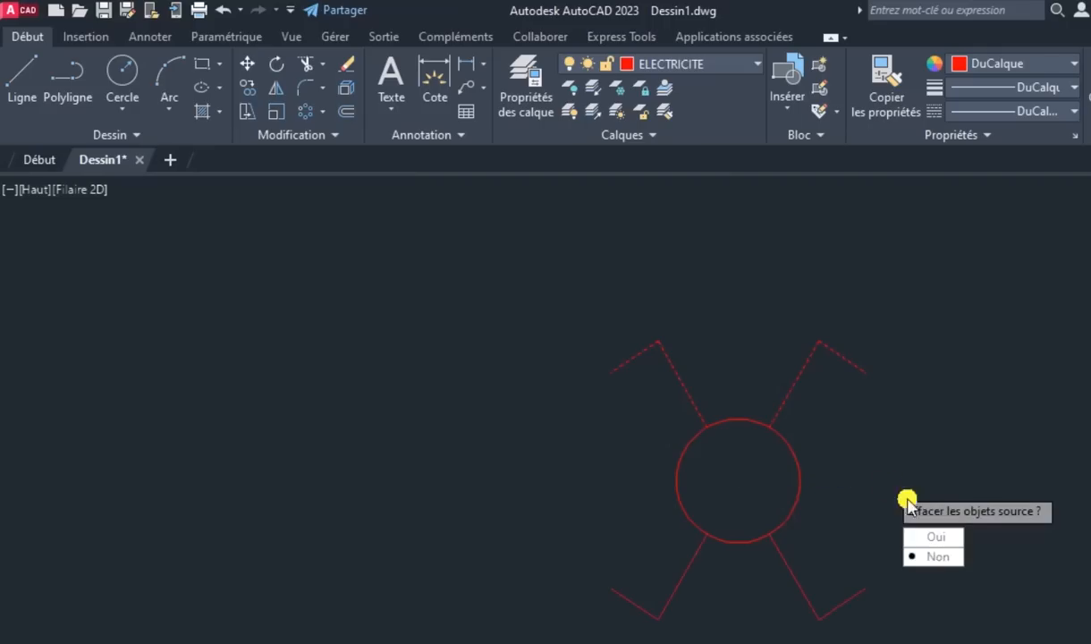
{"action": "left_click", "coordinate": [946, 555]}
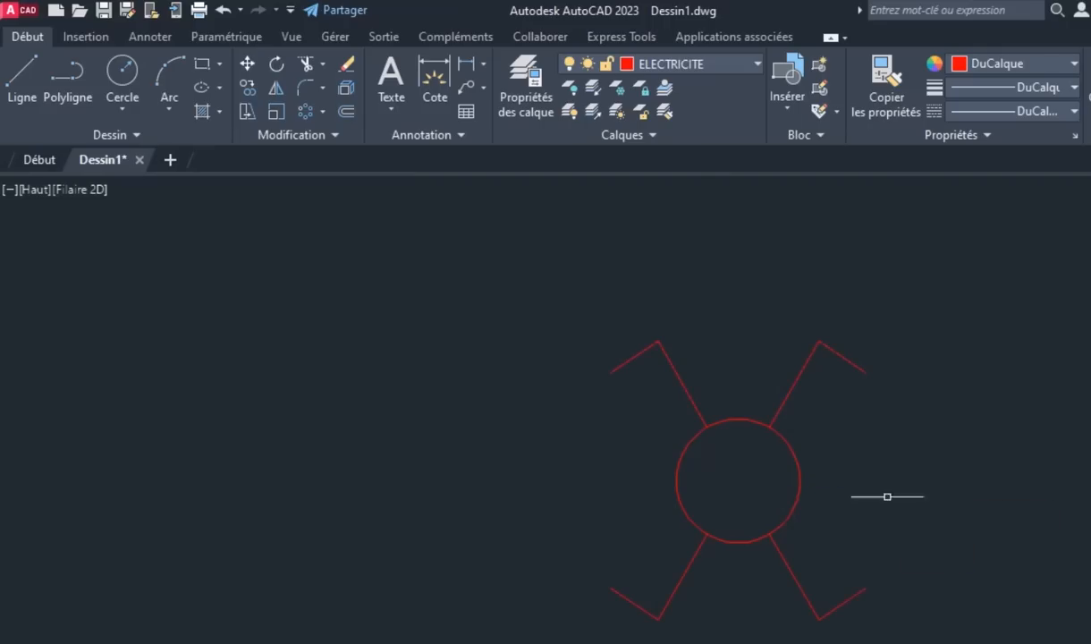
Erase the upper-left and lower-right hooked arms, leaving two diagonally opposite arms on the switch symbol
{"action": "left_click", "coordinate": [856, 594]}
{"action": "left_click", "coordinate": [794, 577]}
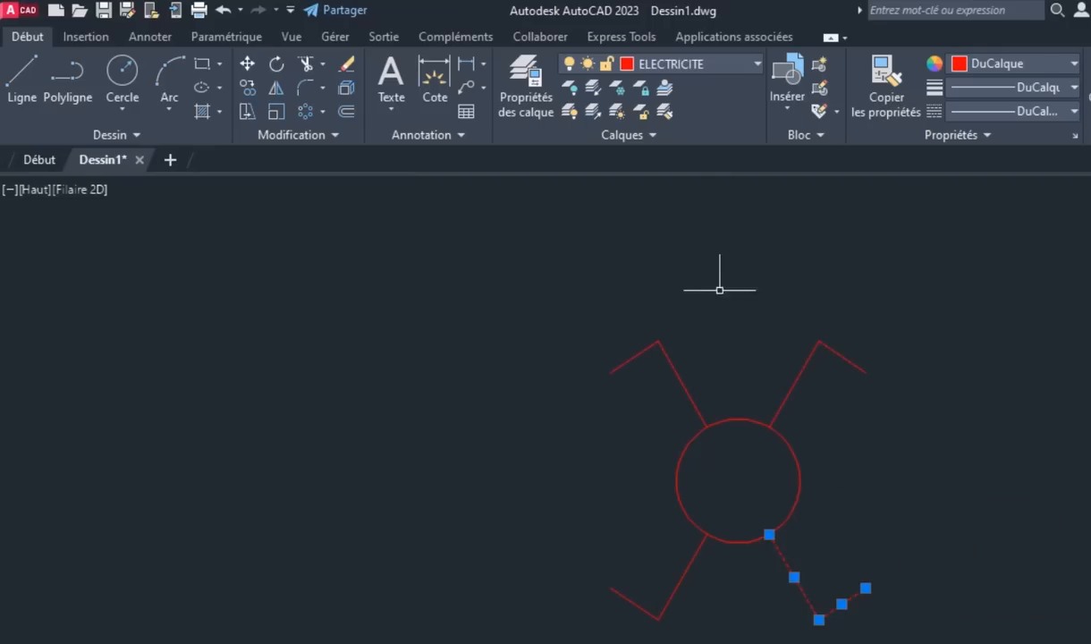
{"action": "left_click", "coordinate": [731, 358]}
{"action": "left_click", "coordinate": [542, 349]}
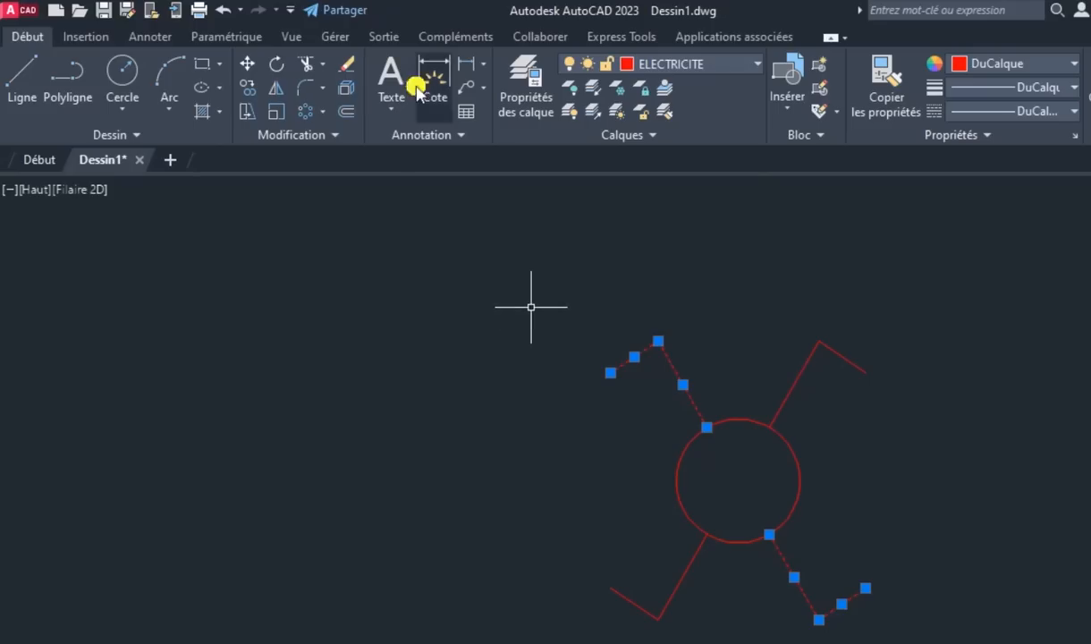
{"action": "left_click", "coordinate": [346, 64]}
{"action": "scroll", "coordinate": [849, 471], "scroll_direction": "down", "scroll_amount": 5}
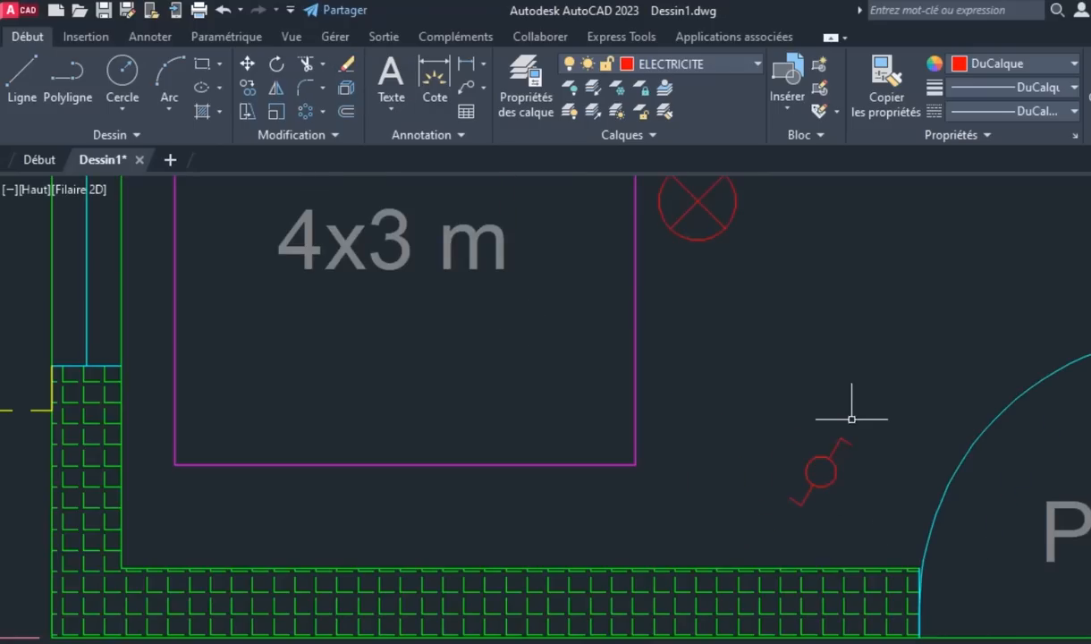
Start a block definition from all objects of the switch symbol and name it "Interrupteur VV"
{"action": "middle_click_drag", "start_coordinate": [848, 409], "coordinate": [872, 487]}
{"action": "scroll", "coordinate": [875, 536], "scroll_direction": "up", "scroll_amount": 4}
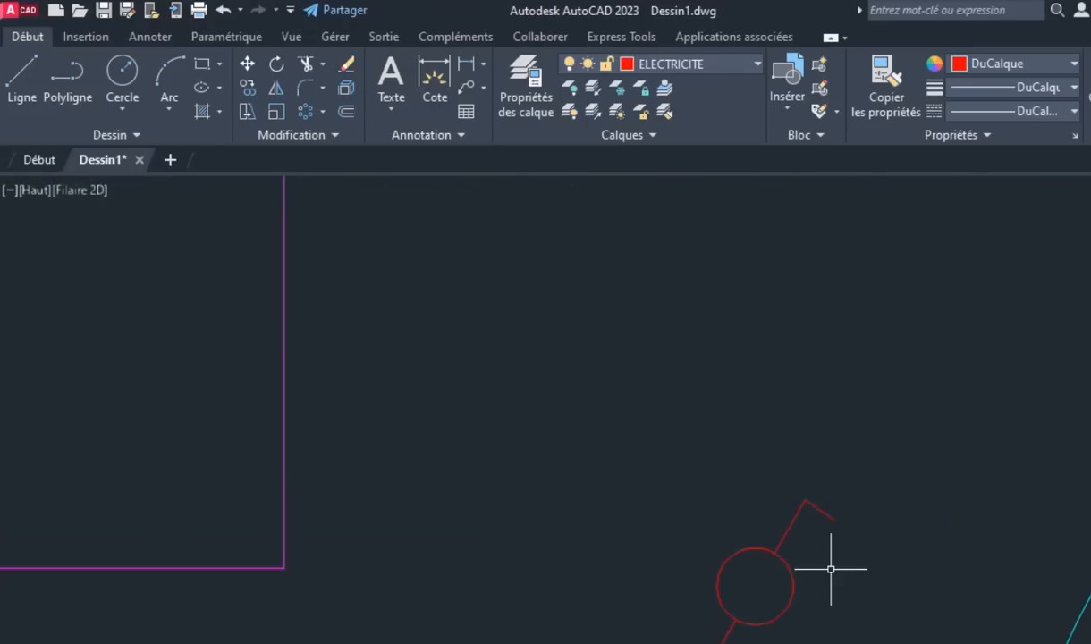
{"action": "left_click", "coordinate": [947, 639]}
{"action": "left_click", "coordinate": [483, 394]}
{"action": "type", "text": "B"}
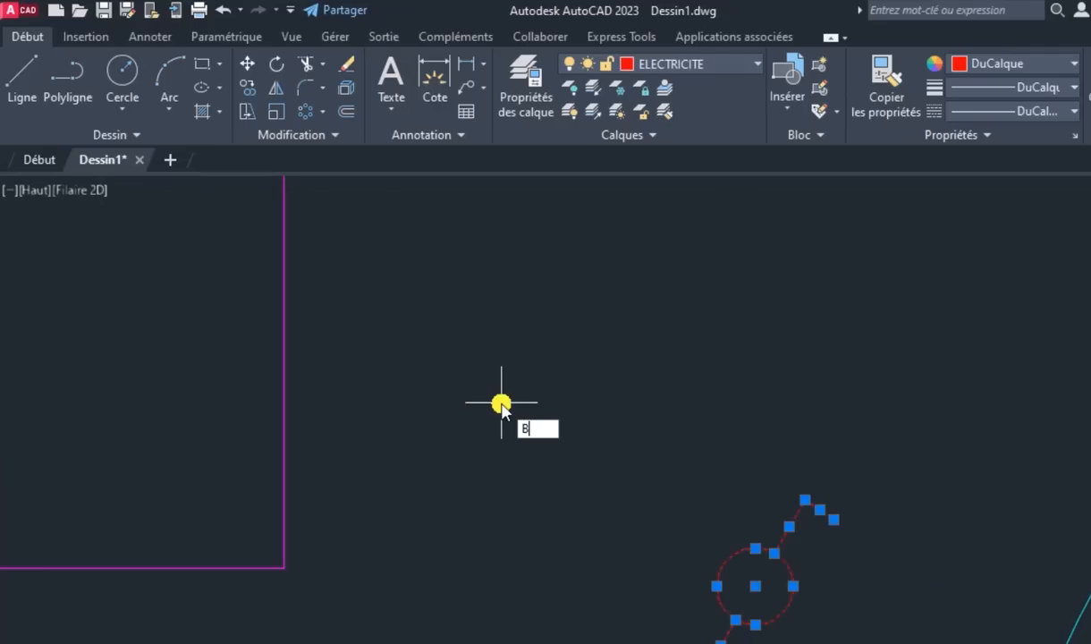
{"action": "key", "text": "Return"}
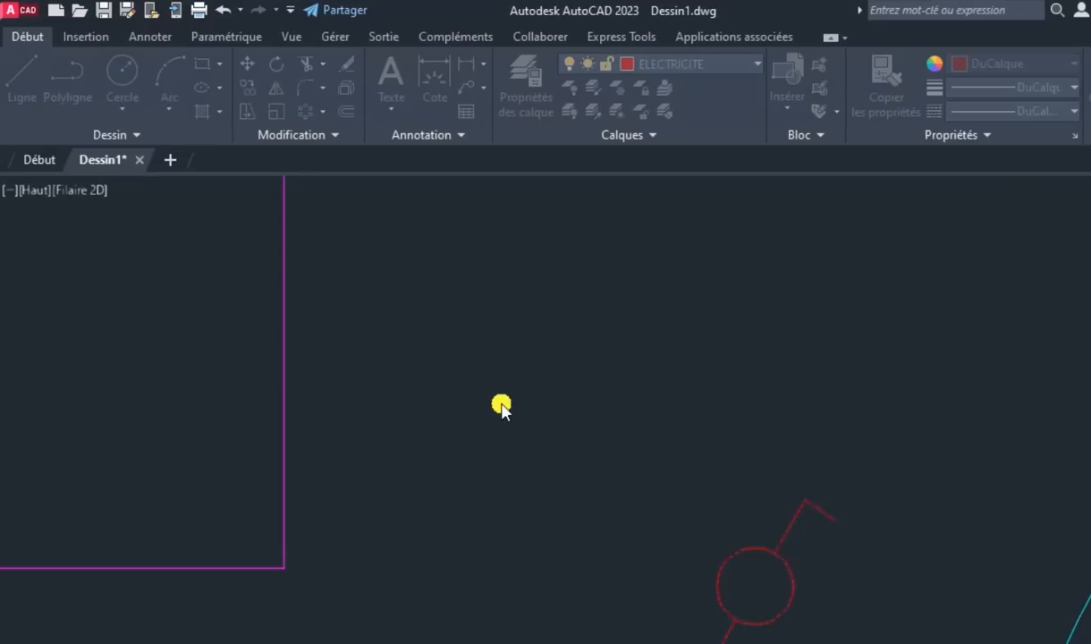
{"action": "type", "text": "Iterrupteur VV"}
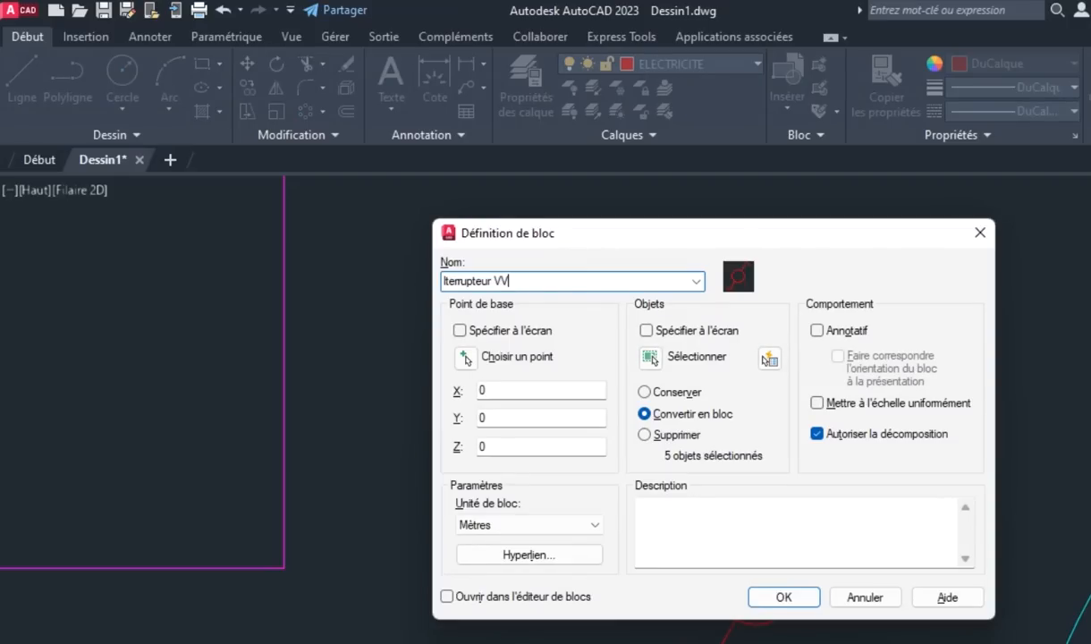
{"action": "left_click", "coordinate": [445, 280]}
{"action": "type", "text": "N"}
{"action": "key", "text": "BackSpace"}
{"action": "type", "text": "n"}
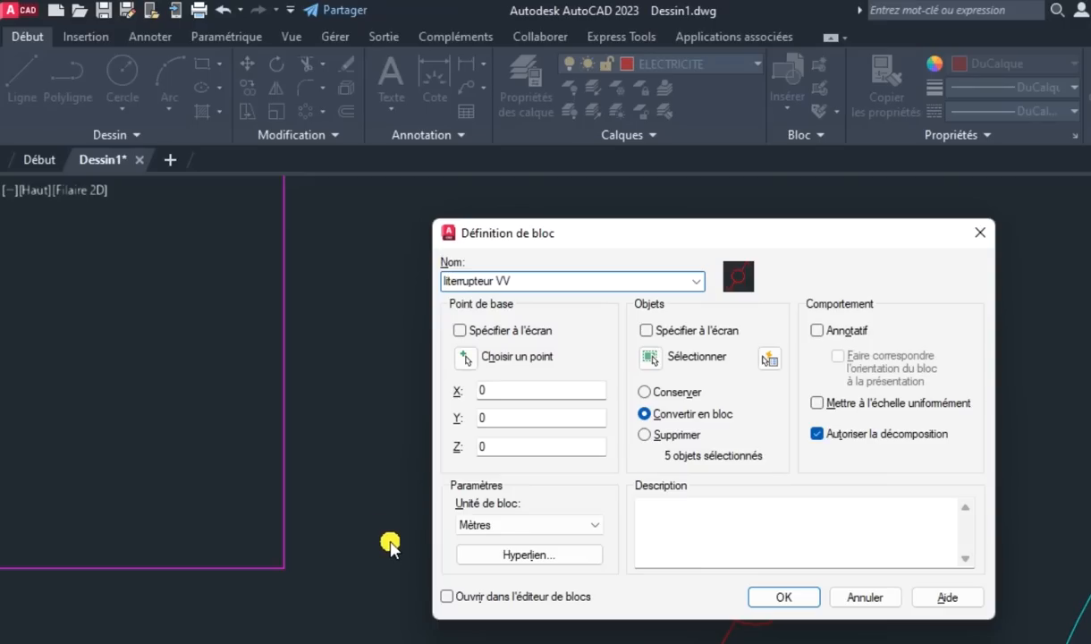
{"action": "type", "text": "n"}
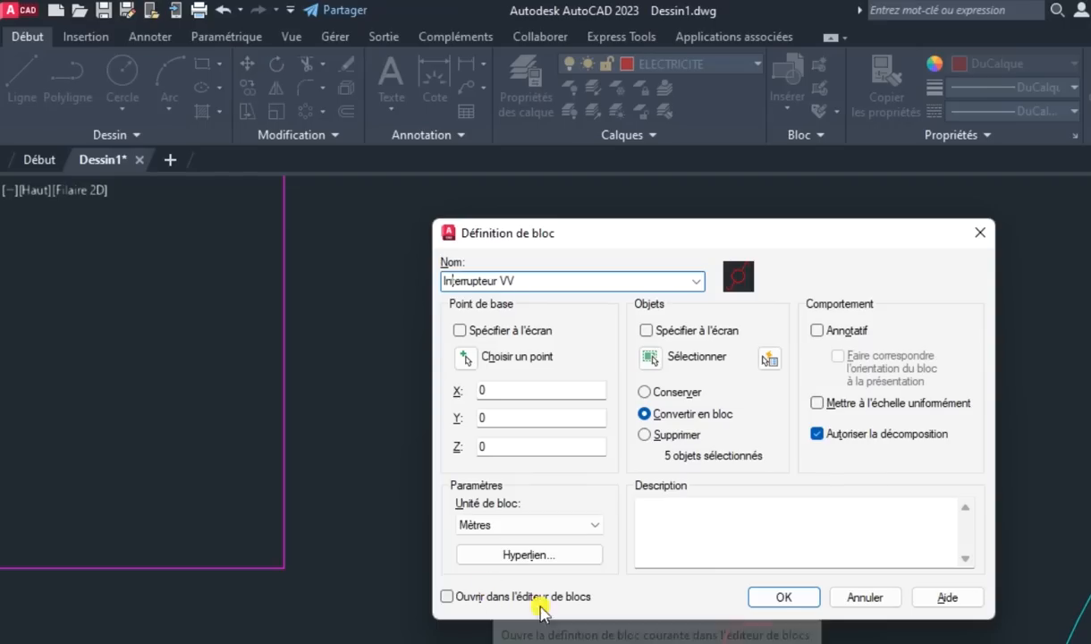
Set the block's base point at the centre of the switch's circle and create the block
{"action": "left_click", "coordinate": [466, 361]}
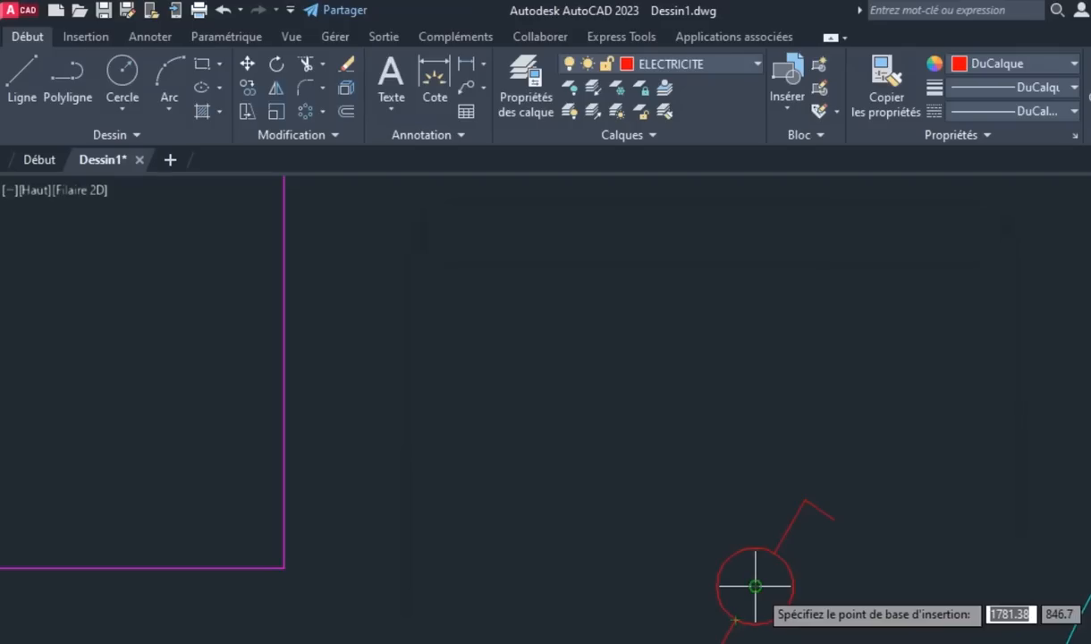
{"action": "left_click", "coordinate": [756, 585]}
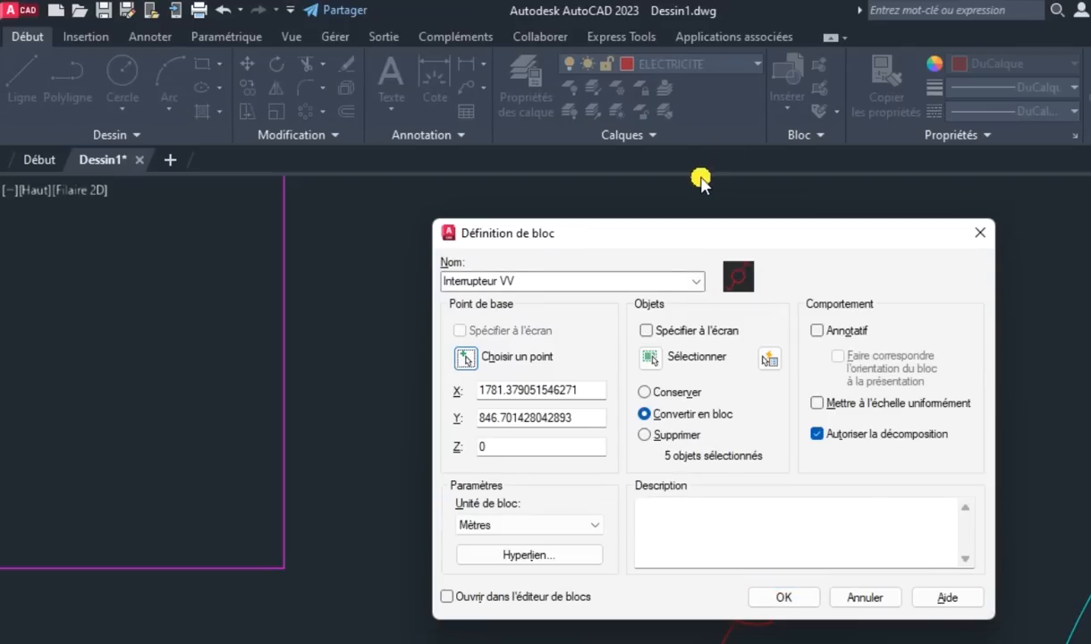
{"action": "left_click", "coordinate": [783, 597]}
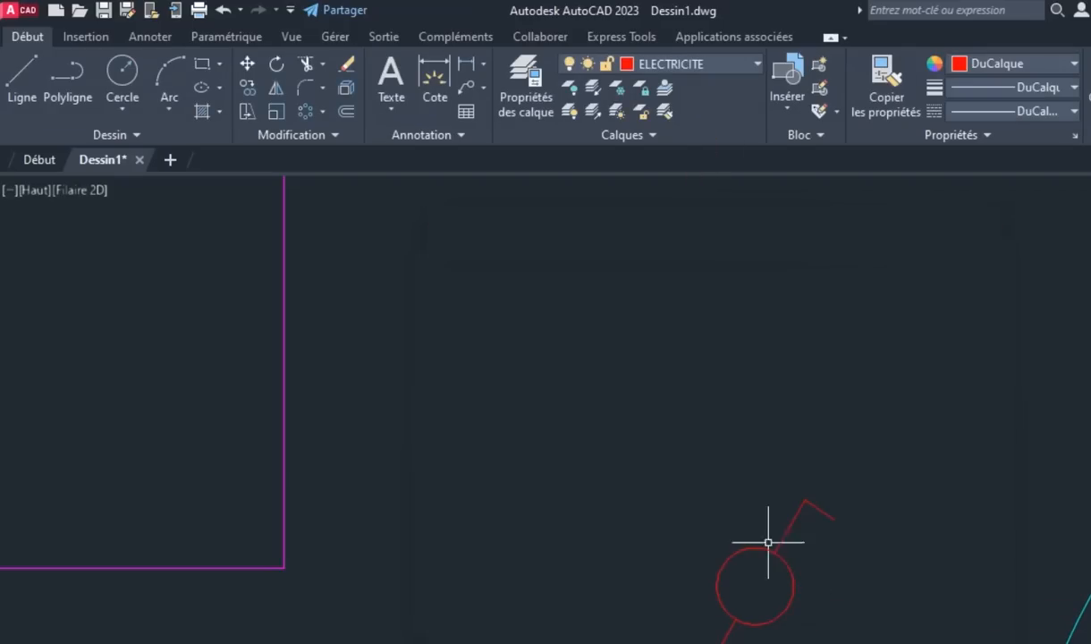
{"action": "left_click", "coordinate": [767, 556]}
Start a block definition named "Lampe" with its base point at the centre of the crossed lamp circle
{"action": "scroll", "coordinate": [718, 358], "scroll_direction": "down", "scroll_amount": 2}
{"action": "middle_click_drag", "start_coordinate": [817, 423], "coordinate": [982, 524]}
{"action": "scroll", "coordinate": [789, 412], "scroll_direction": "down", "scroll_amount": 1}
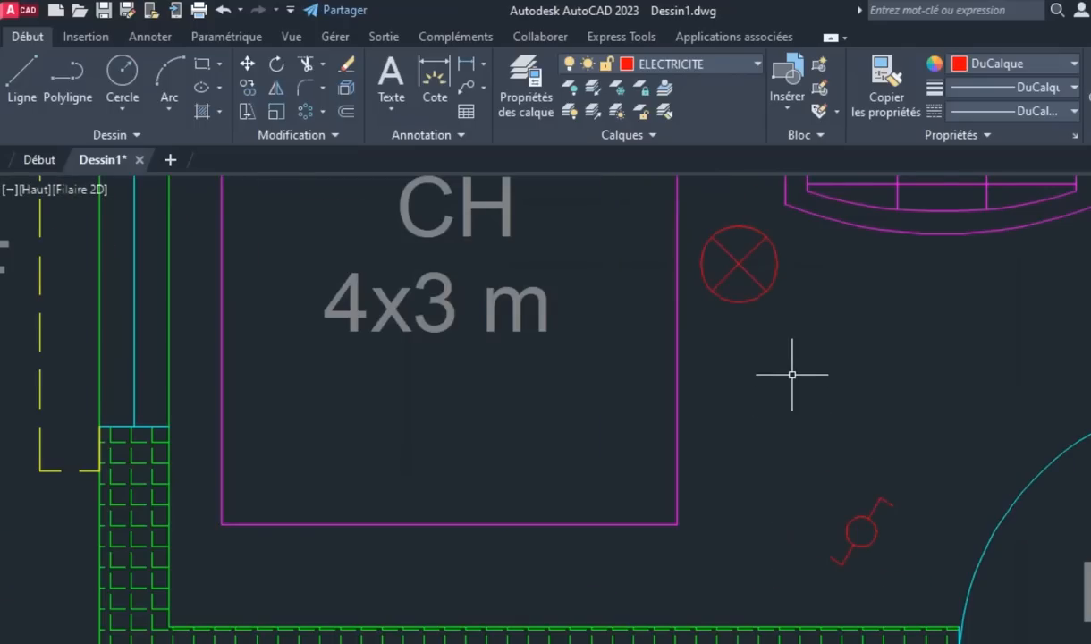
{"action": "type", "text": "B"}
{"action": "key", "text": "Return"}
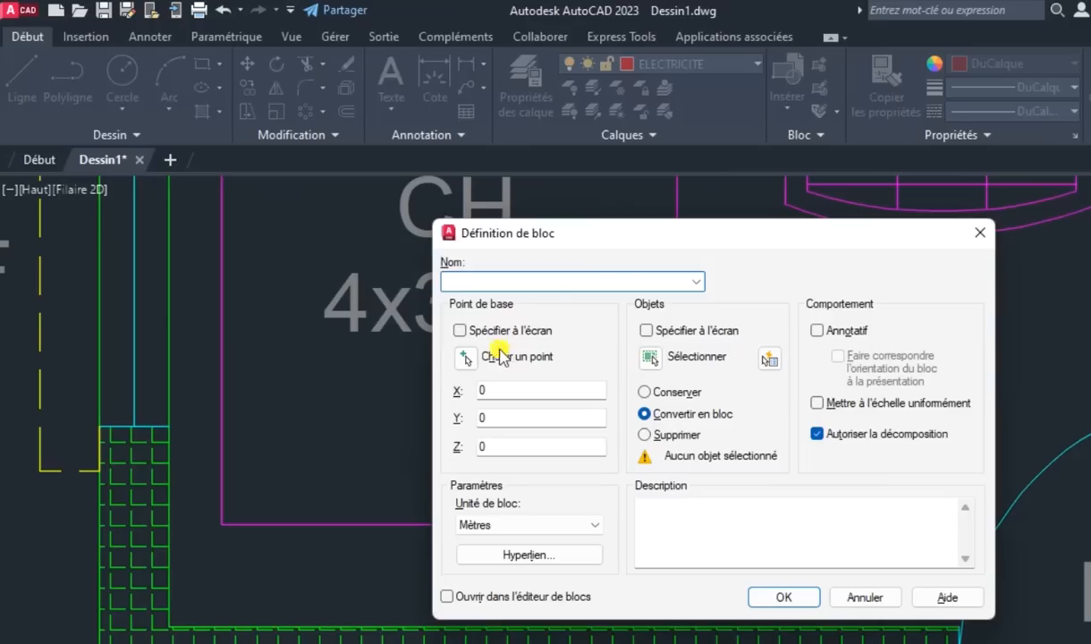
{"action": "left_click", "coordinate": [464, 360]}
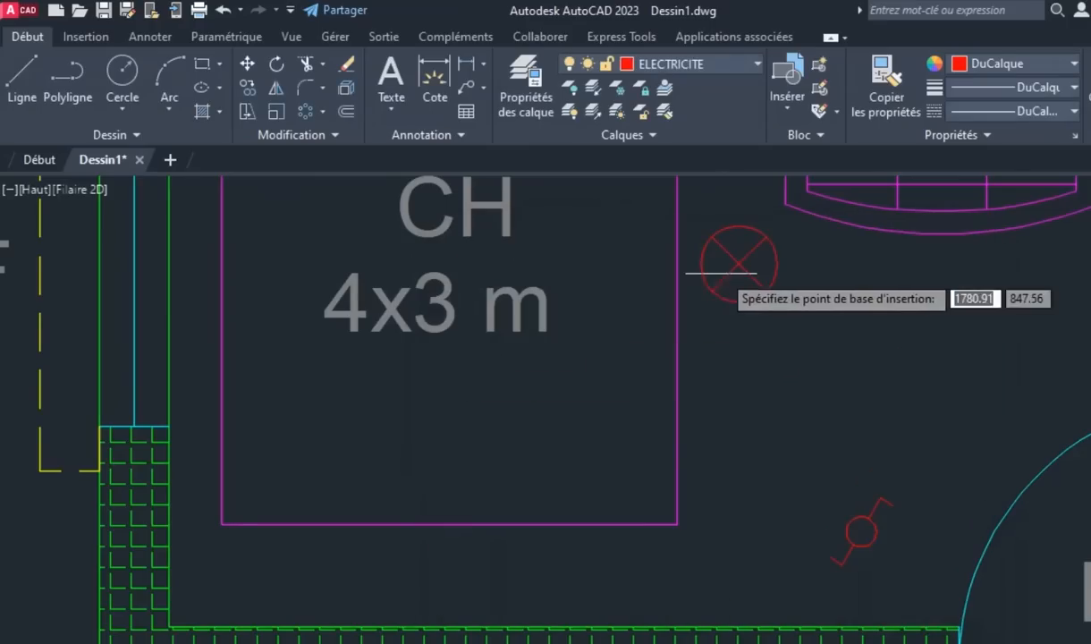
{"action": "left_click", "coordinate": [738, 264]}
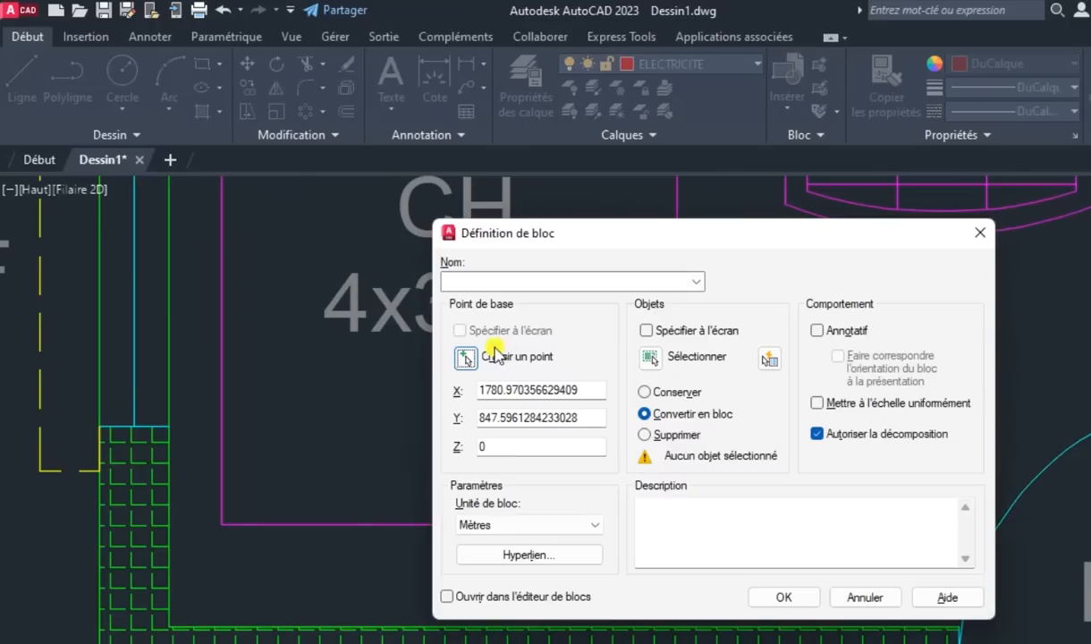
{"action": "left_click", "coordinate": [481, 281]}
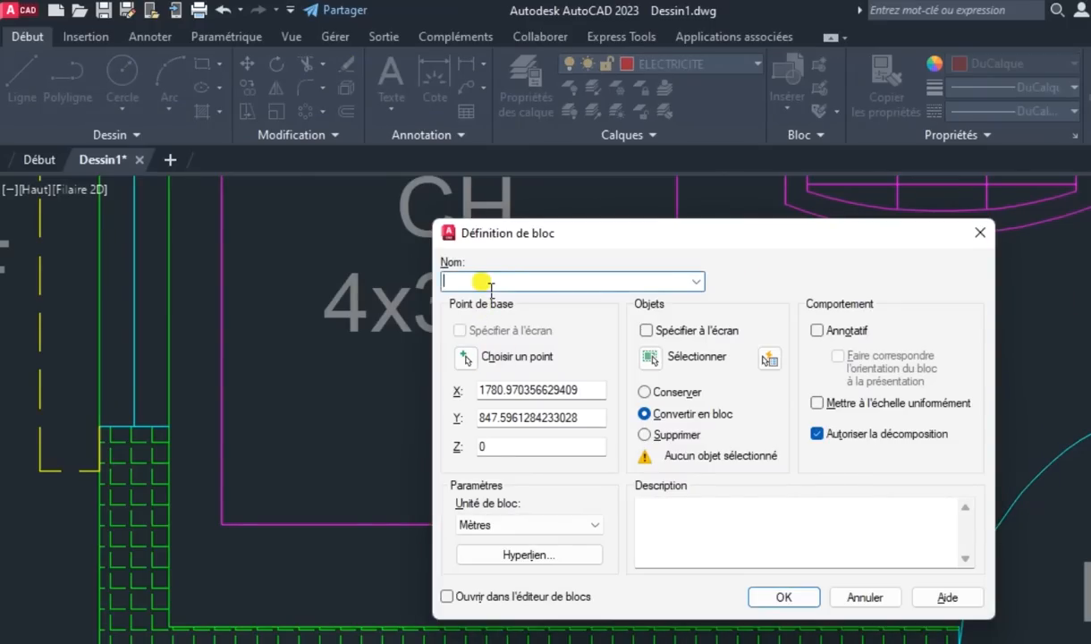
{"action": "type", "text": "Lampe"}
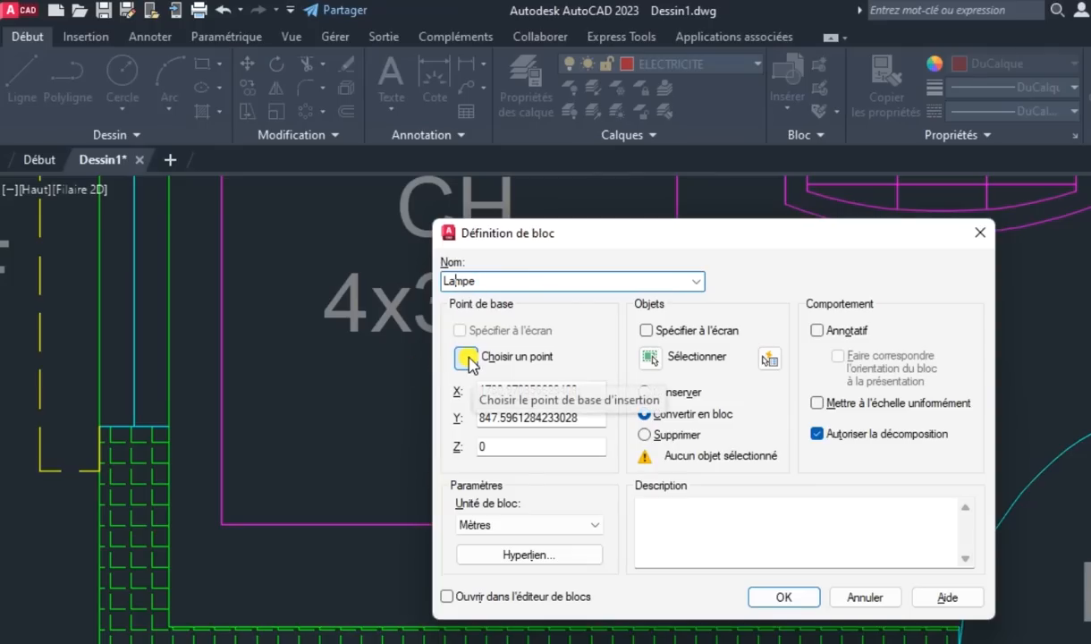
Add the lamp symbol's circle and cross to the "Lampe" definition and create the block
{"action": "left_click", "coordinate": [663, 367]}
{"action": "left_click", "coordinate": [814, 337]}
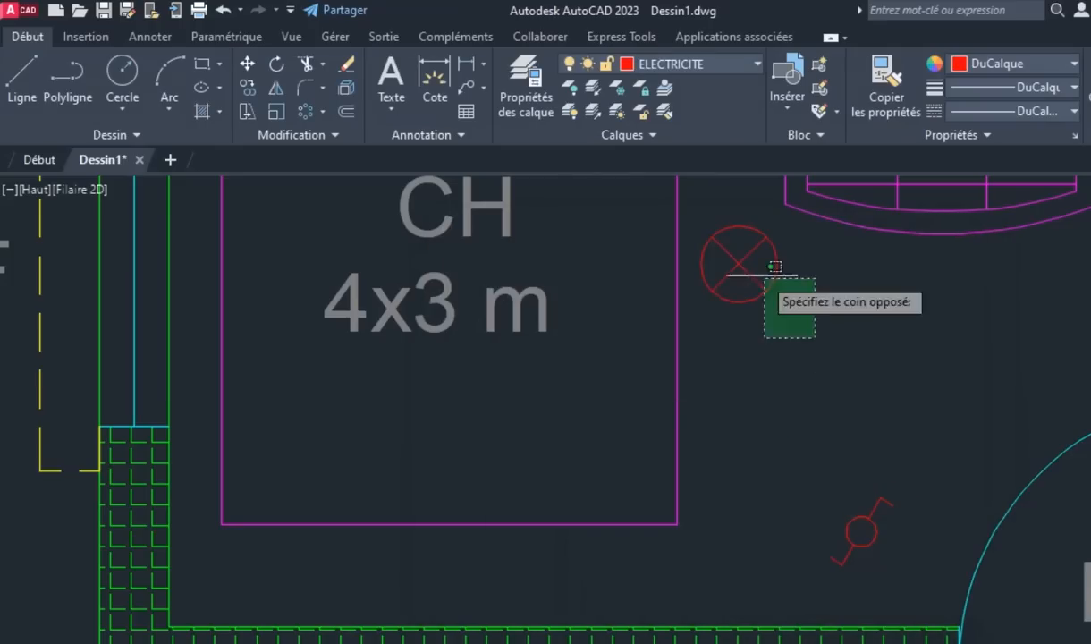
{"action": "left_click", "coordinate": [710, 218]}
{"action": "key", "text": "Return"}
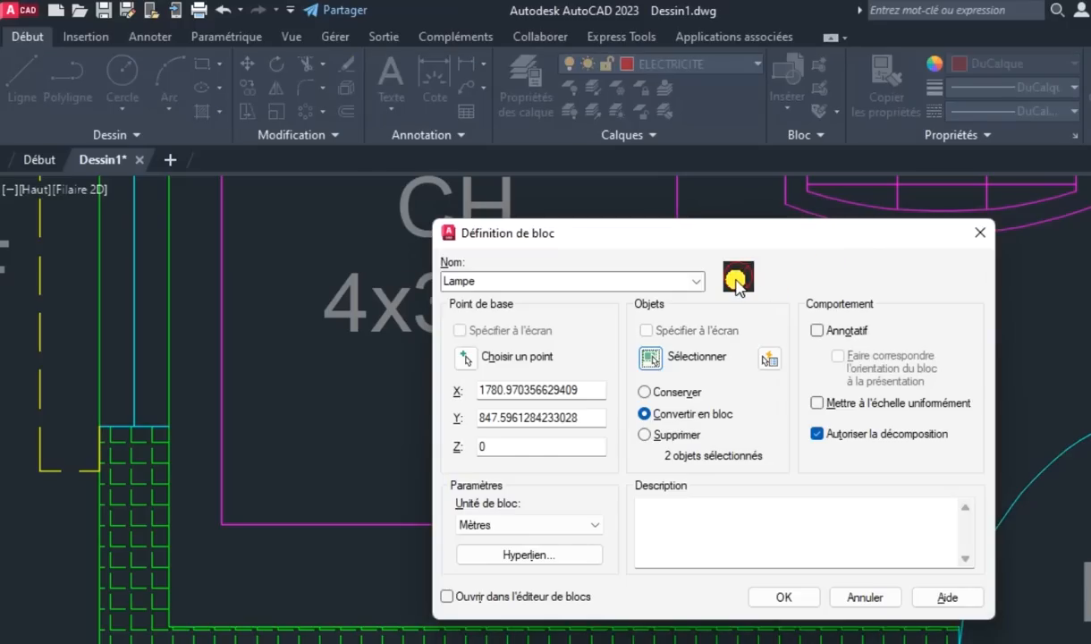
{"action": "left_click", "coordinate": [800, 606]}
{"action": "left_click", "coordinate": [744, 291]}
Move the switch block by its centre to the inner face of the lower wall, just beside the door opening
{"action": "scroll", "coordinate": [864, 434], "scroll_direction": "down", "scroll_amount": 4}
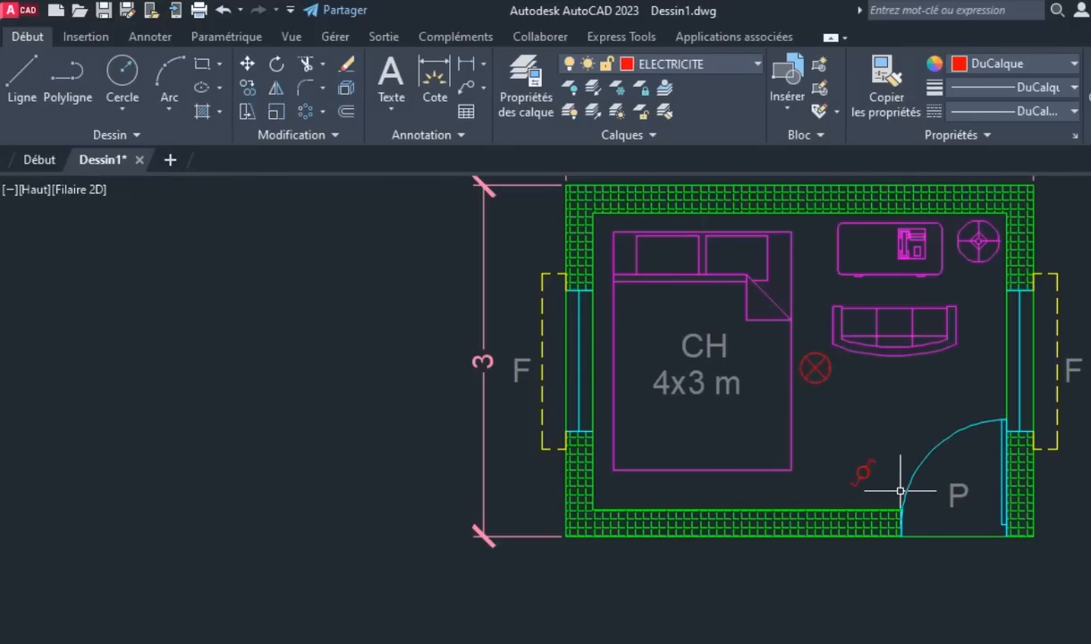
{"action": "scroll", "coordinate": [900, 487], "scroll_direction": "up", "scroll_amount": 5}
{"action": "scroll", "coordinate": [849, 496], "scroll_direction": "down", "scroll_amount": 7}
{"action": "scroll", "coordinate": [838, 484], "scroll_direction": "up", "scroll_amount": 4}
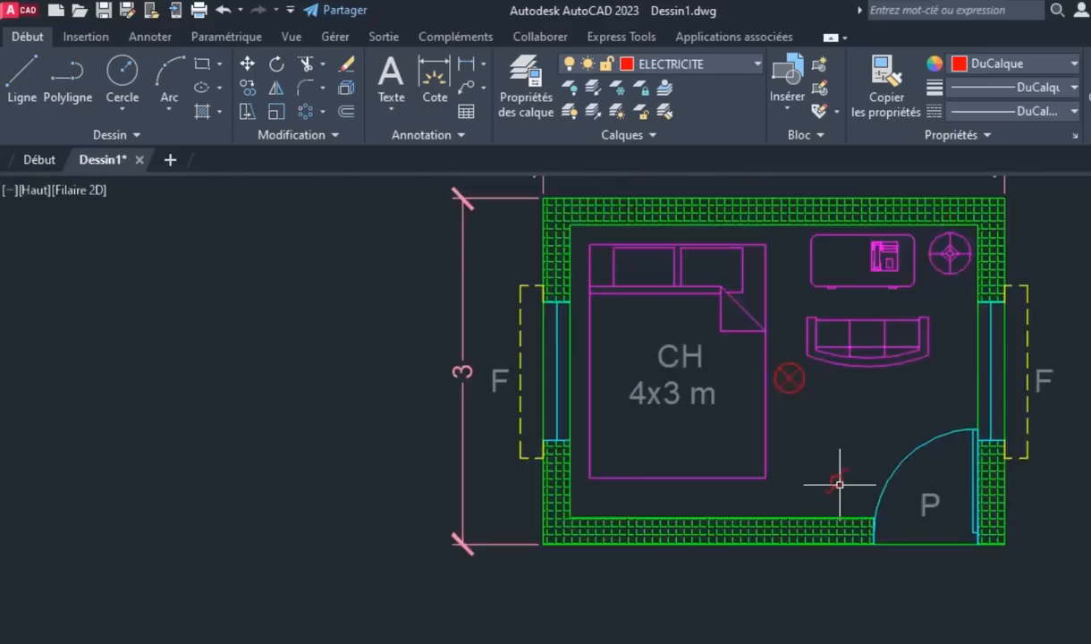
{"action": "left_click", "coordinate": [833, 480]}
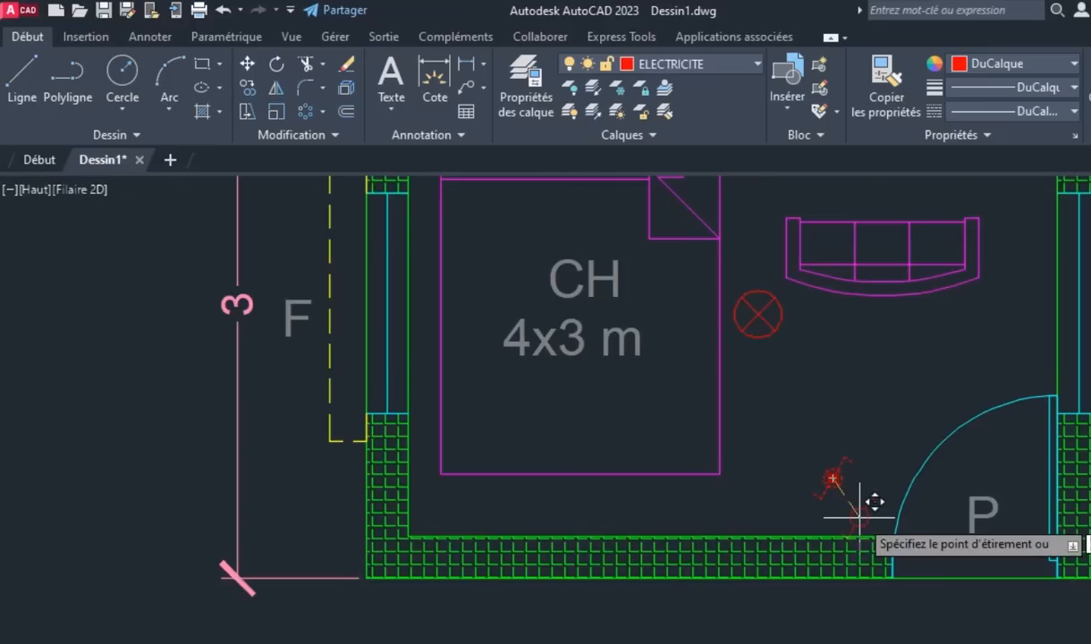
{"action": "left_click", "coordinate": [866, 511]}
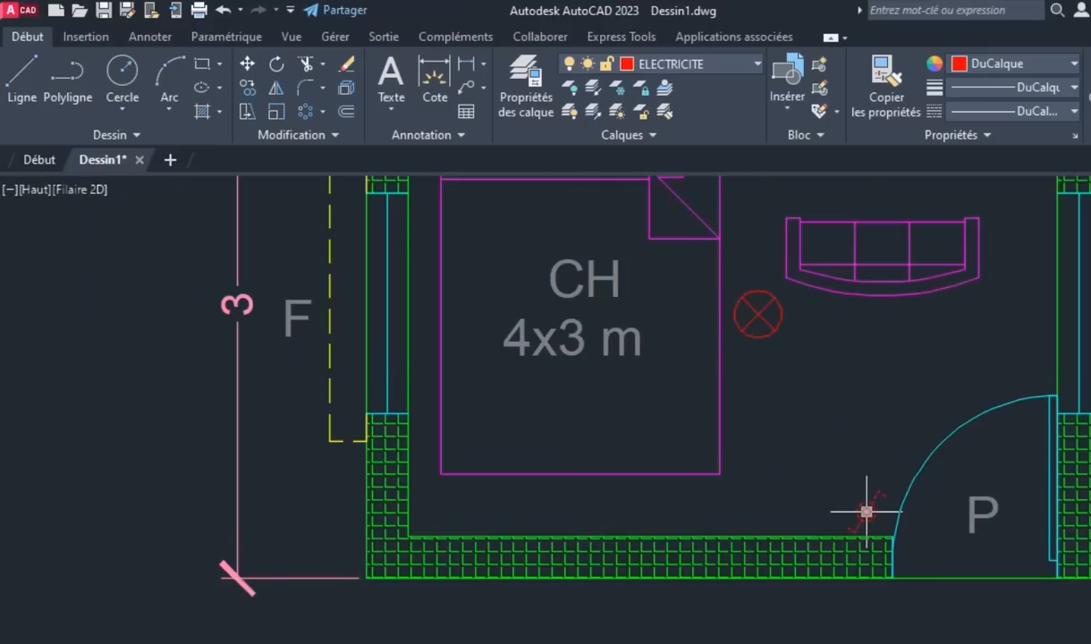
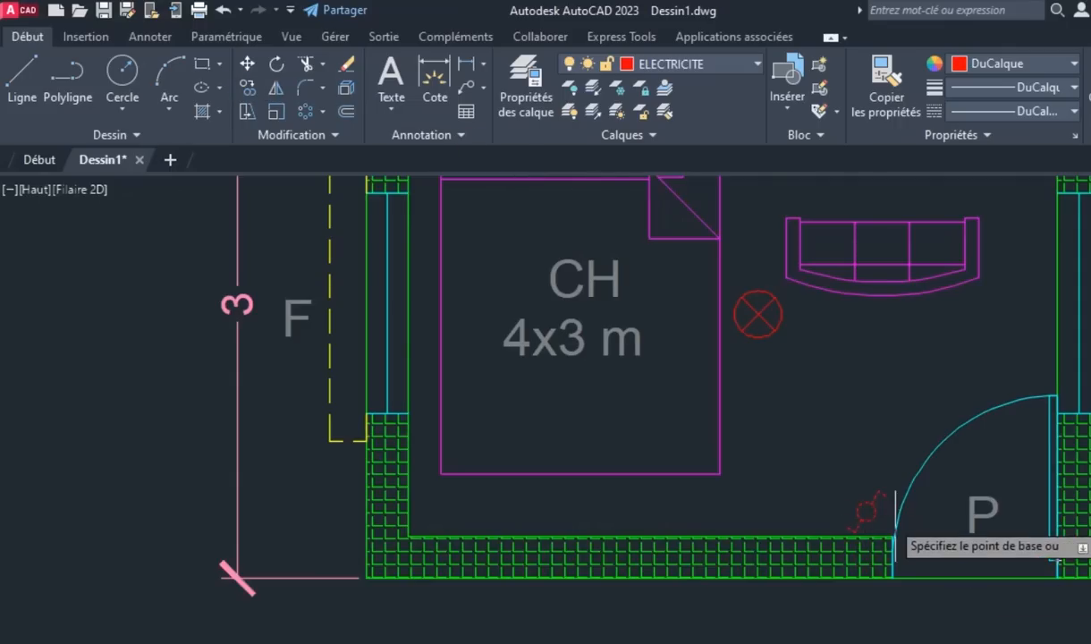
Copy the door switch twice beside the head of the bed, one near the upper wall and one directly below it
{"action": "left_click", "coordinate": [865, 512]}
{"action": "middle_click_drag", "start_coordinate": [811, 394], "coordinate": [878, 643]}
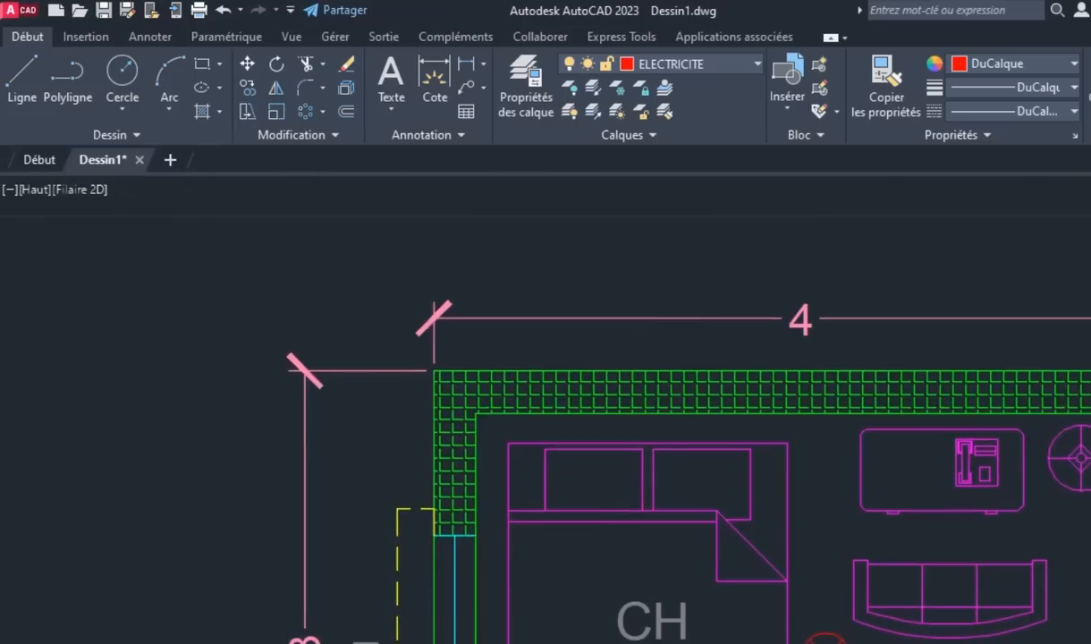
{"action": "scroll", "coordinate": [877, 643], "scroll_direction": "up", "scroll_amount": 1}
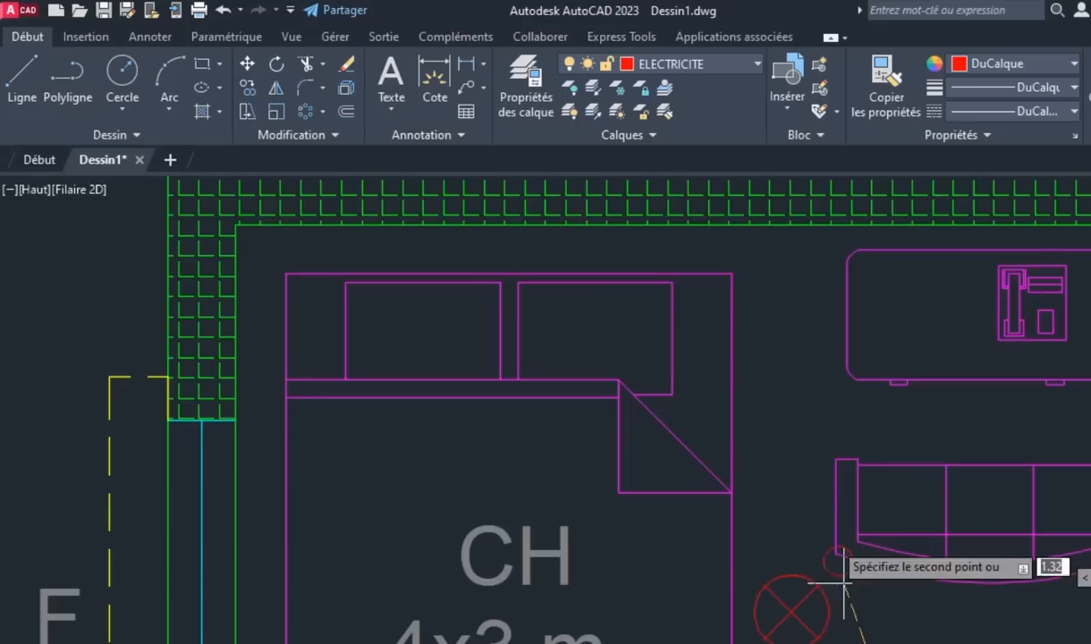
{"action": "left_click", "coordinate": [771, 259]}
{"action": "right_click", "coordinate": [810, 447]}
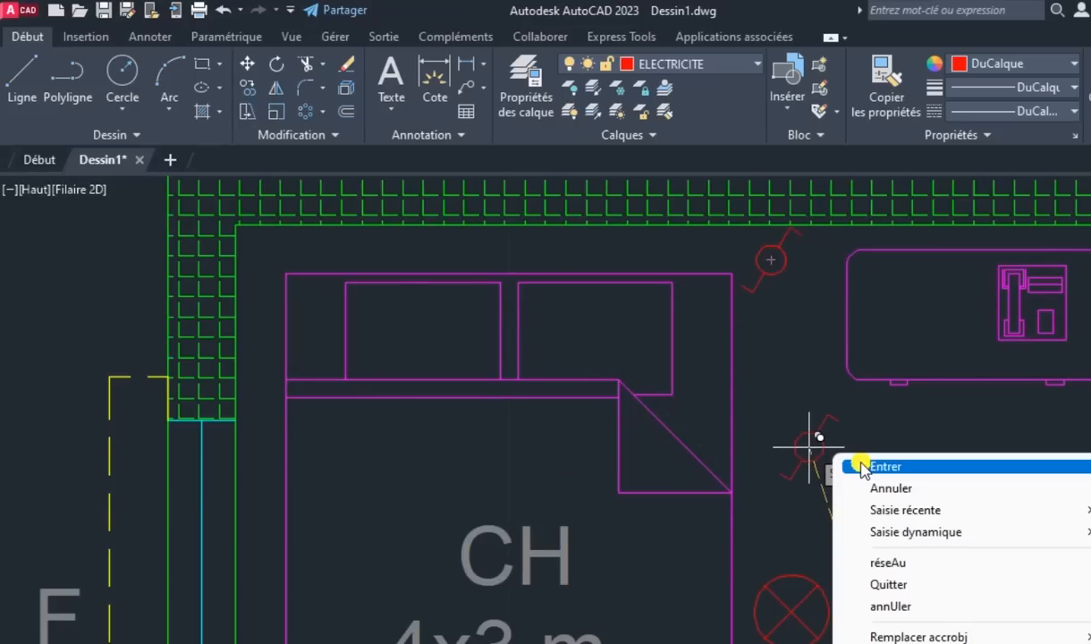
{"action": "left_click", "coordinate": [774, 354]}
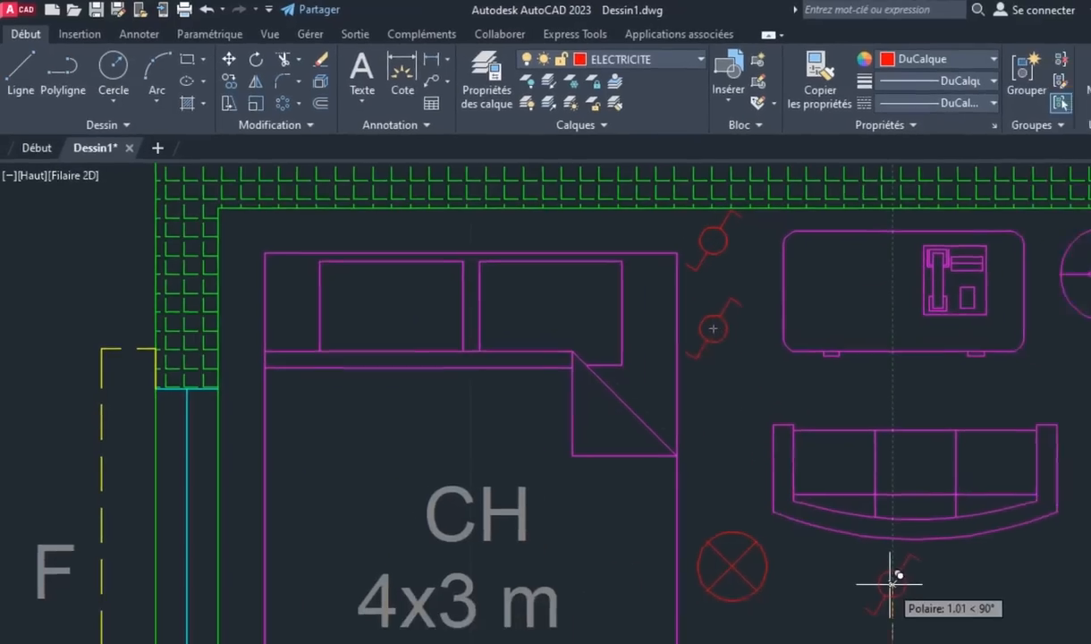
{"action": "right_click", "coordinate": [834, 464]}
{"action": "left_click", "coordinate": [715, 402]}
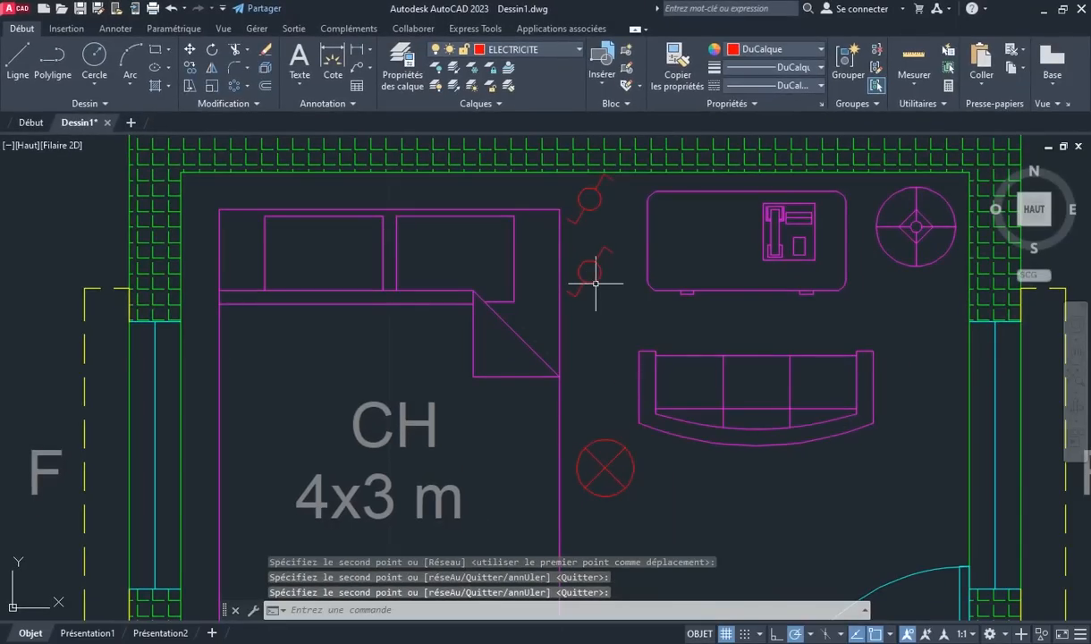
Move the lower of the two bedside switch copies to the lower wall, just left of the door switch
{"action": "left_click", "coordinate": [595, 279]}
{"action": "left_click", "coordinate": [589, 270]}
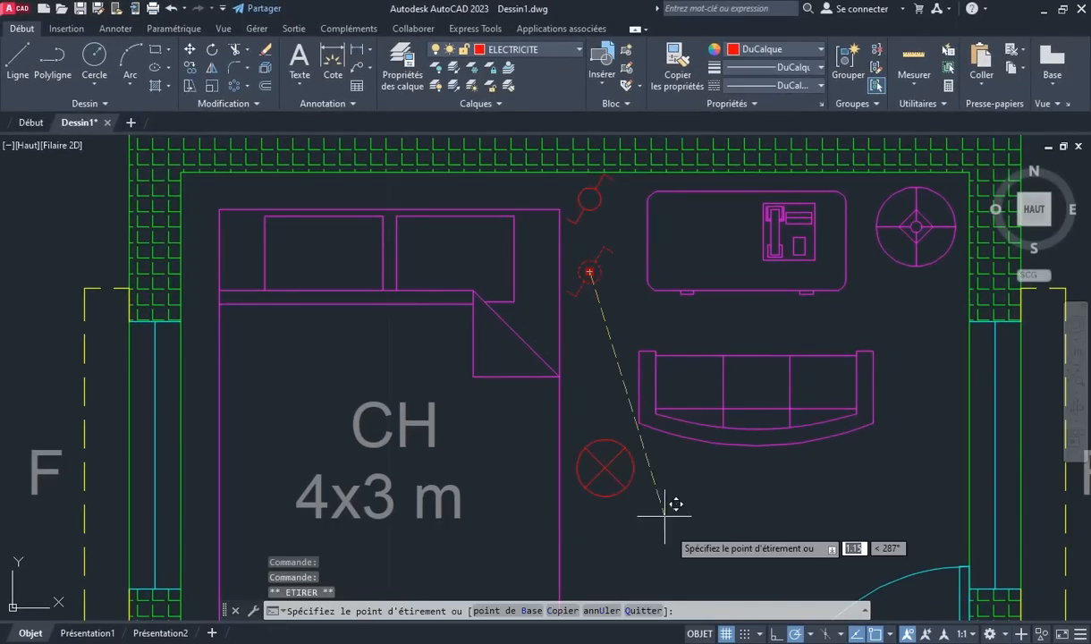
{"action": "scroll", "coordinate": [694, 521], "scroll_direction": "down", "scroll_amount": 3}
{"action": "middle_click_drag", "start_coordinate": [694, 521], "coordinate": [613, 253]}
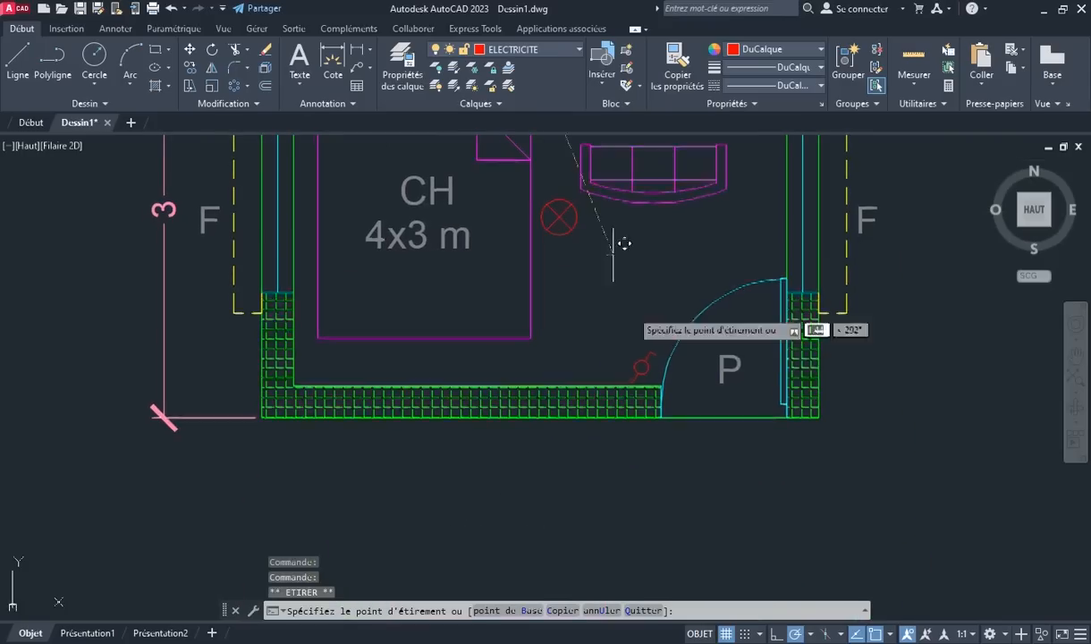
{"action": "left_click", "coordinate": [612, 367]}
{"action": "right_click", "coordinate": [648, 306]}
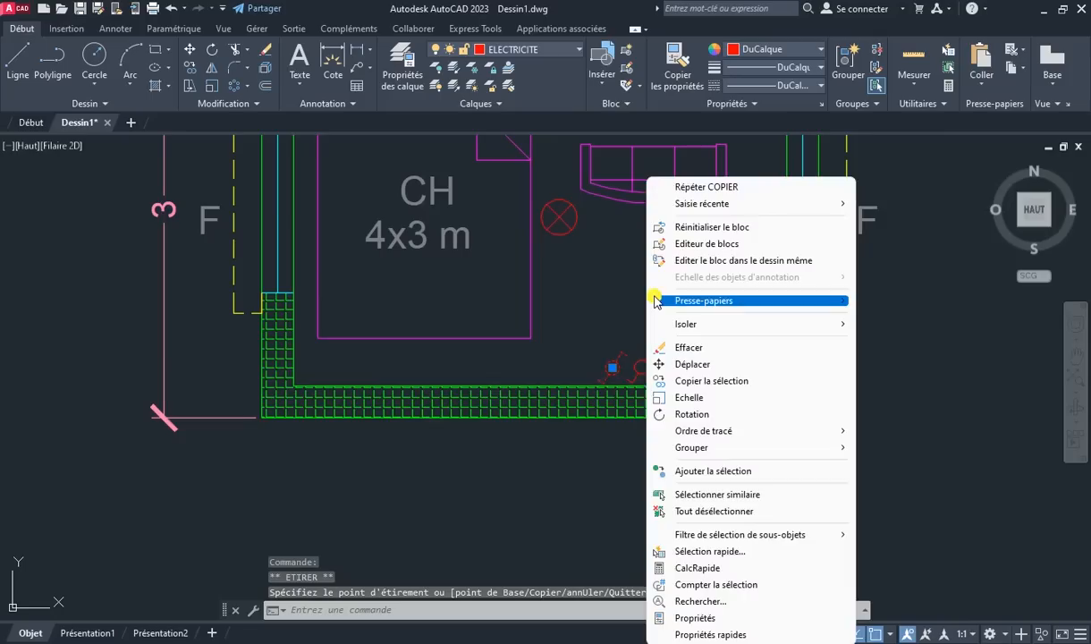
{"action": "key", "text": "Escape"}
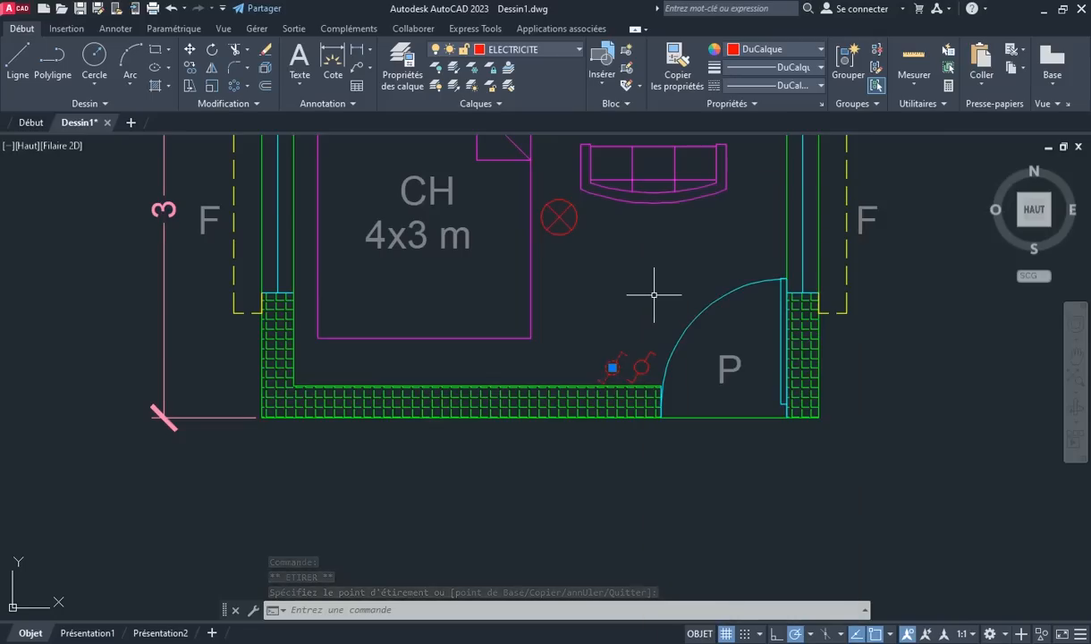
{"action": "key", "text": "Escape"}
Make ELECT CONN the current layer and draw a curved spline from the switch nearest the door to the centre of the room lamp
{"action": "scroll", "coordinate": [542, 234], "scroll_direction": "down", "scroll_amount": 1}
{"action": "middle_click_drag", "start_coordinate": [566, 259], "coordinate": [563, 405]}
{"action": "scroll", "coordinate": [569, 389], "scroll_direction": "up", "scroll_amount": 1}
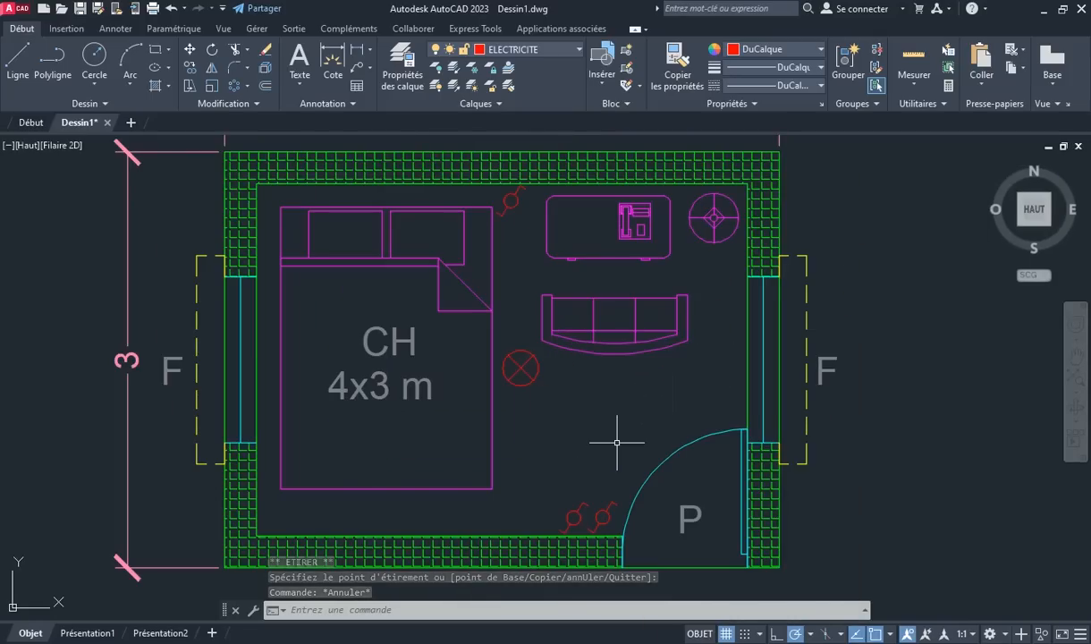
{"action": "left_click", "coordinate": [507, 51]}
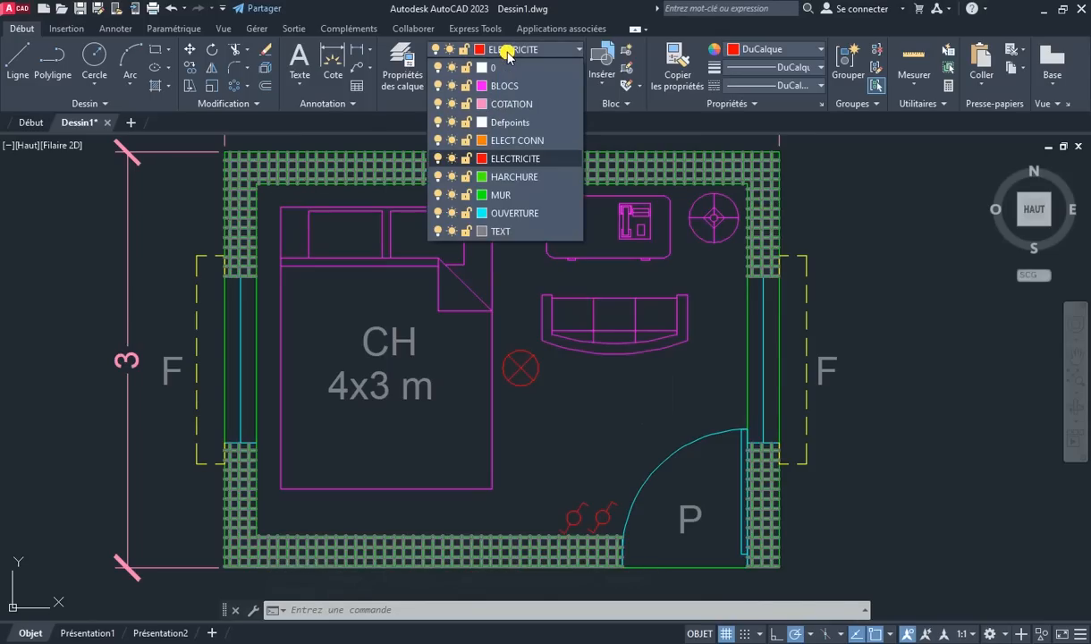
{"action": "left_click", "coordinate": [516, 140]}
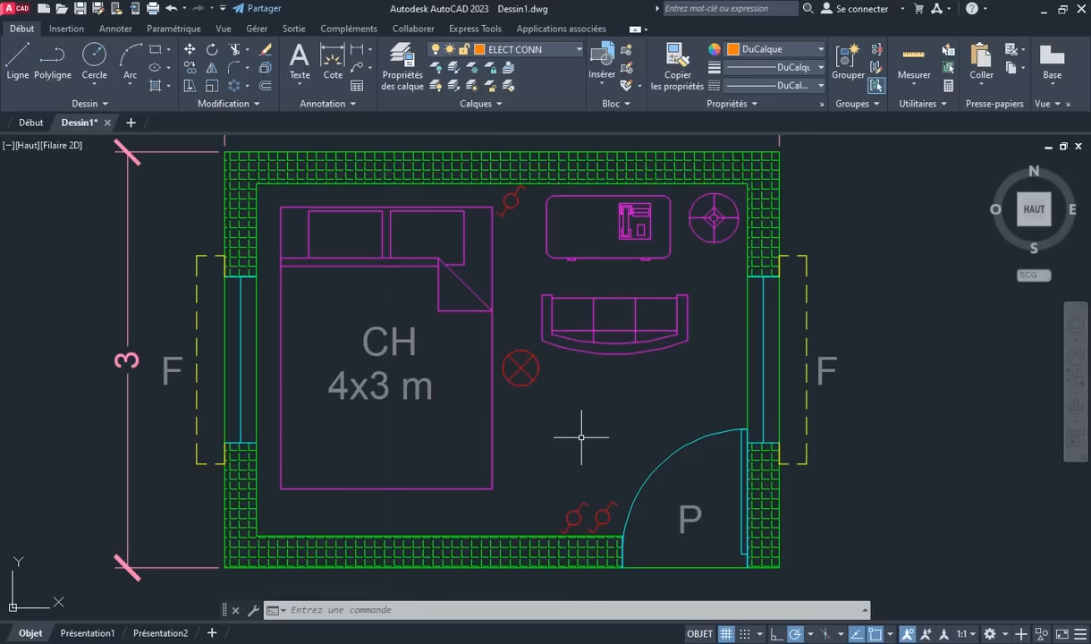
{"action": "type", "text": "SPL"}
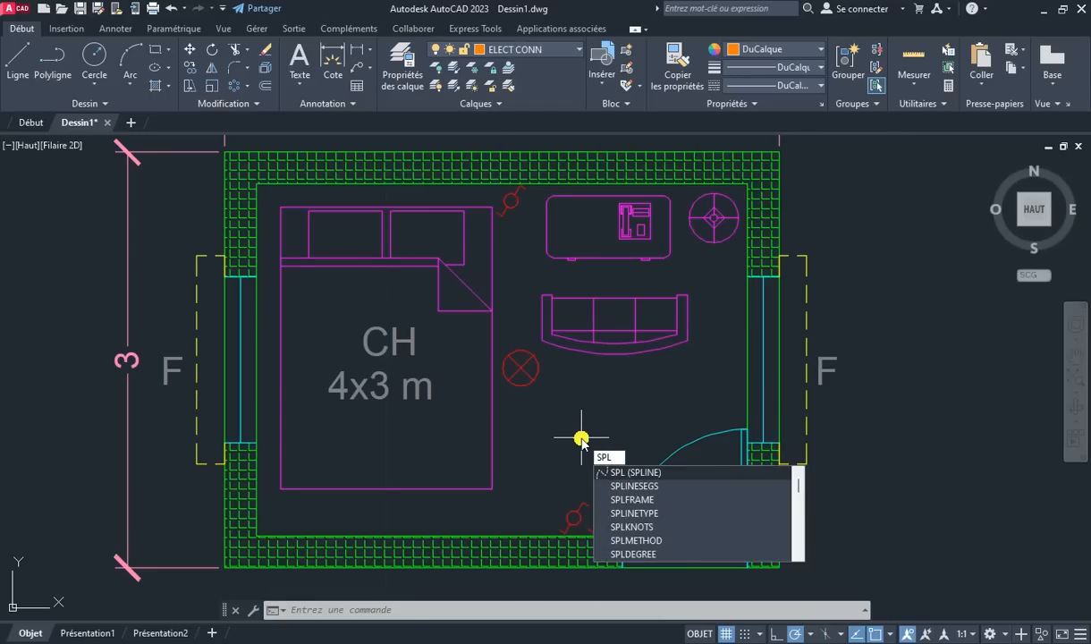
{"action": "key", "text": "Return"}
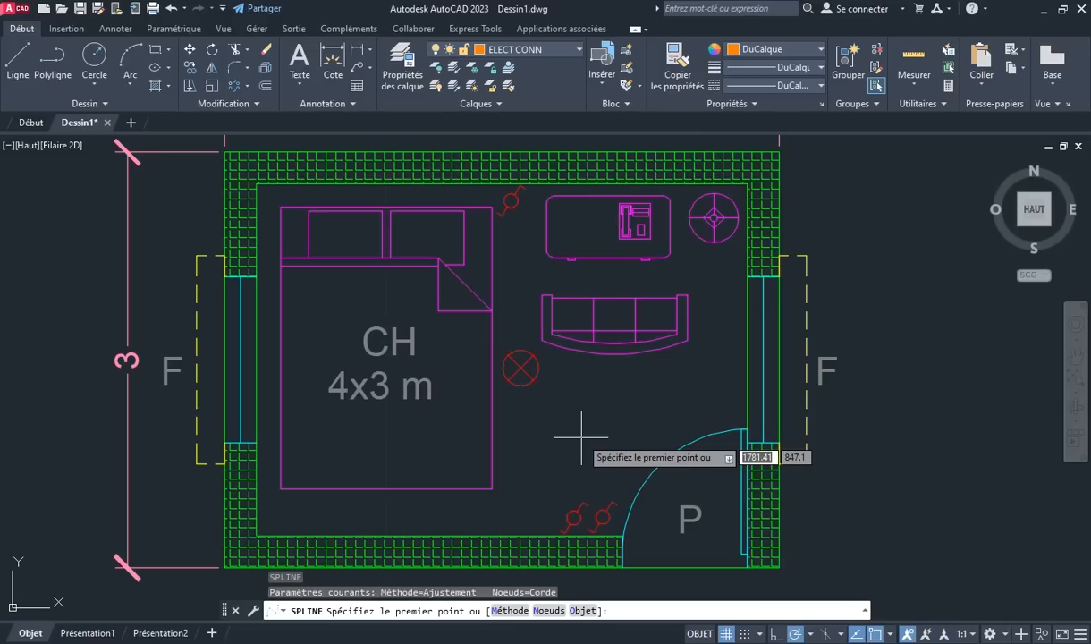
{"action": "left_click", "coordinate": [601, 518]}
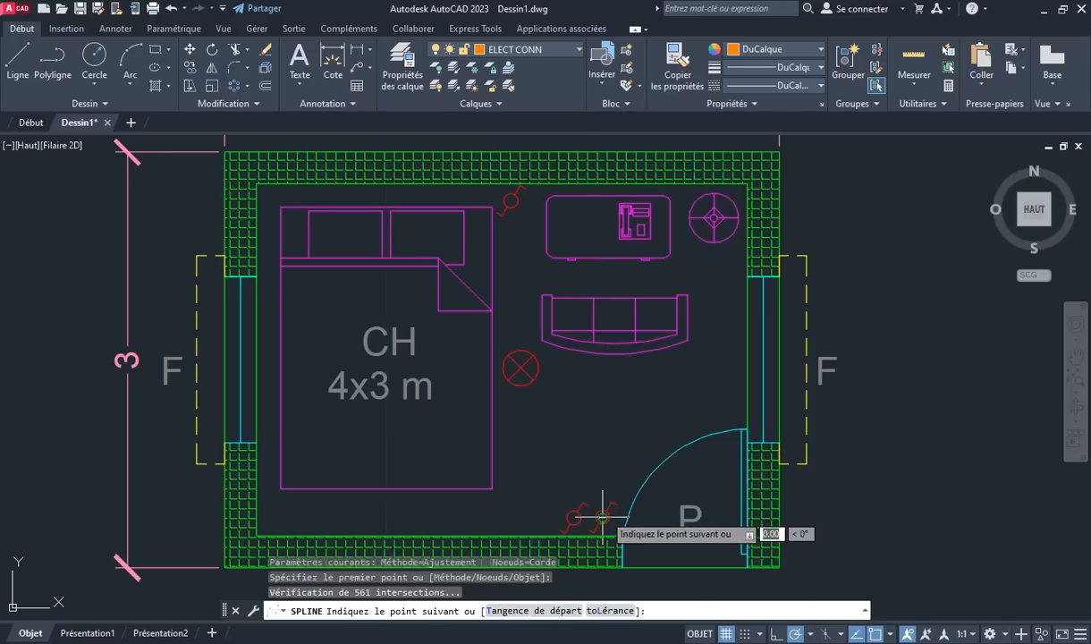
{"action": "left_click", "coordinate": [625, 409]}
{"action": "left_click", "coordinate": [520, 368]}
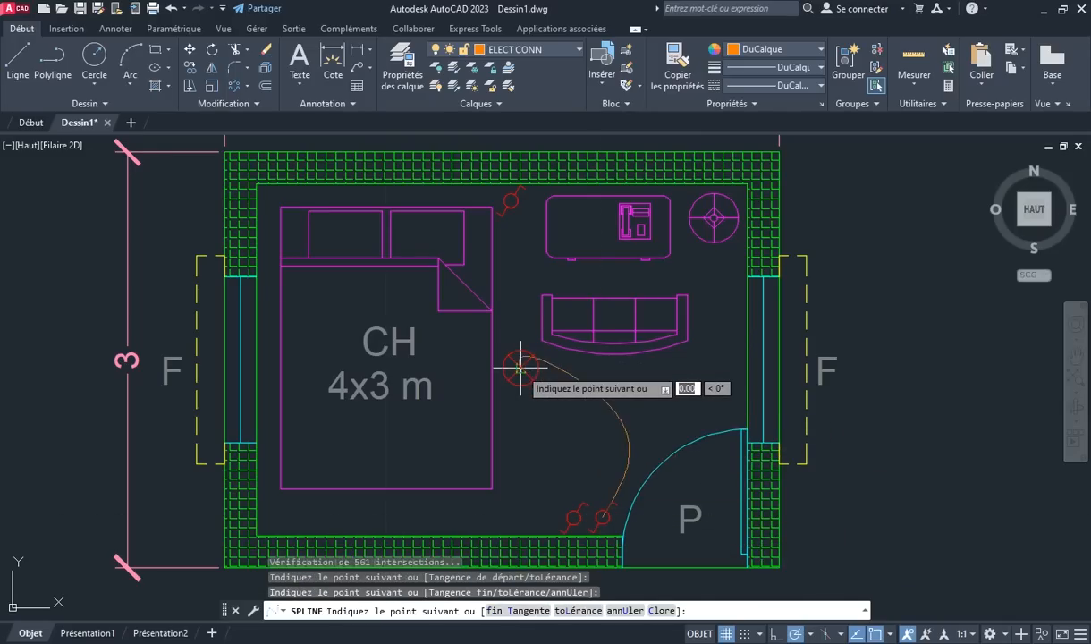
{"action": "right_click", "coordinate": [434, 284]}
{"action": "left_click", "coordinate": [438, 288]}
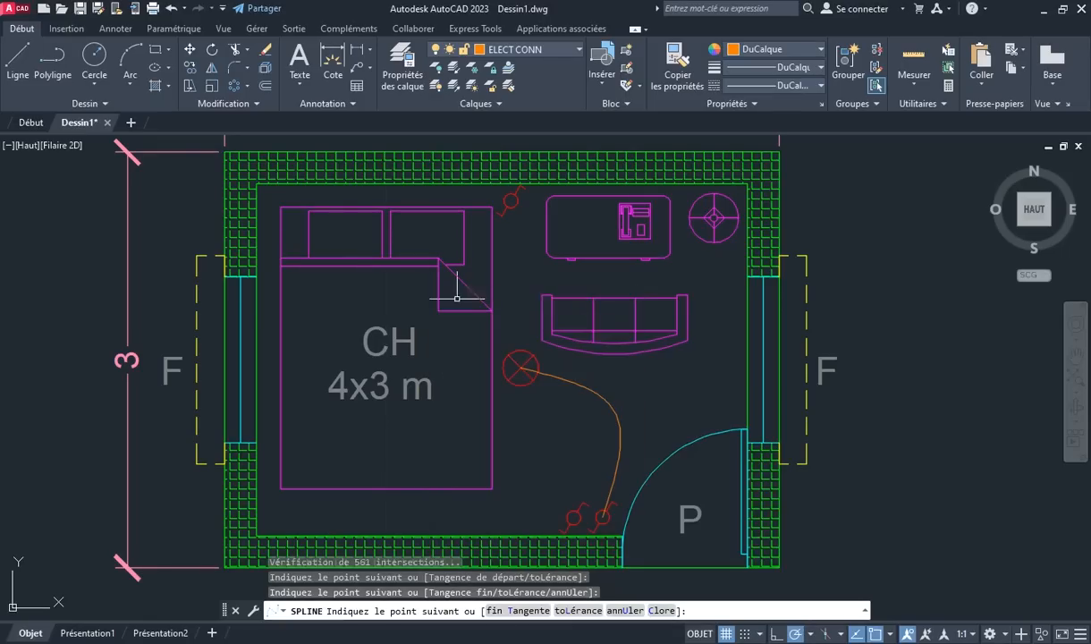
Draw a second three-point spline from the room lamp's centre to the switch beside the head of the bed
{"action": "right_click", "coordinate": [537, 299]}
{"action": "left_click", "coordinate": [582, 307]}
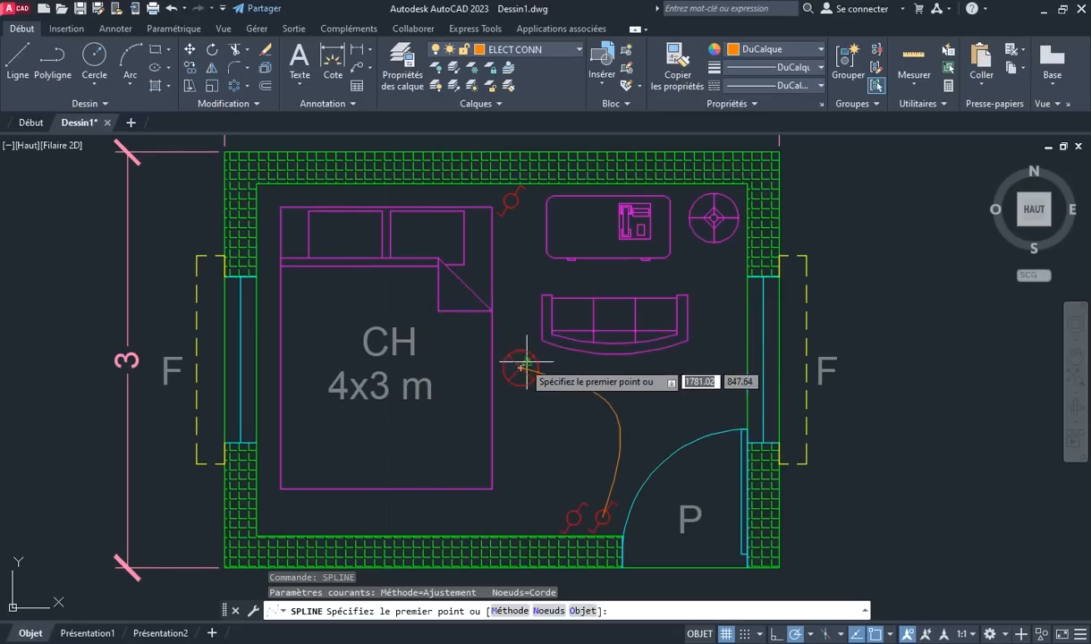
{"action": "left_click", "coordinate": [520, 366]}
{"action": "left_click", "coordinate": [568, 271]}
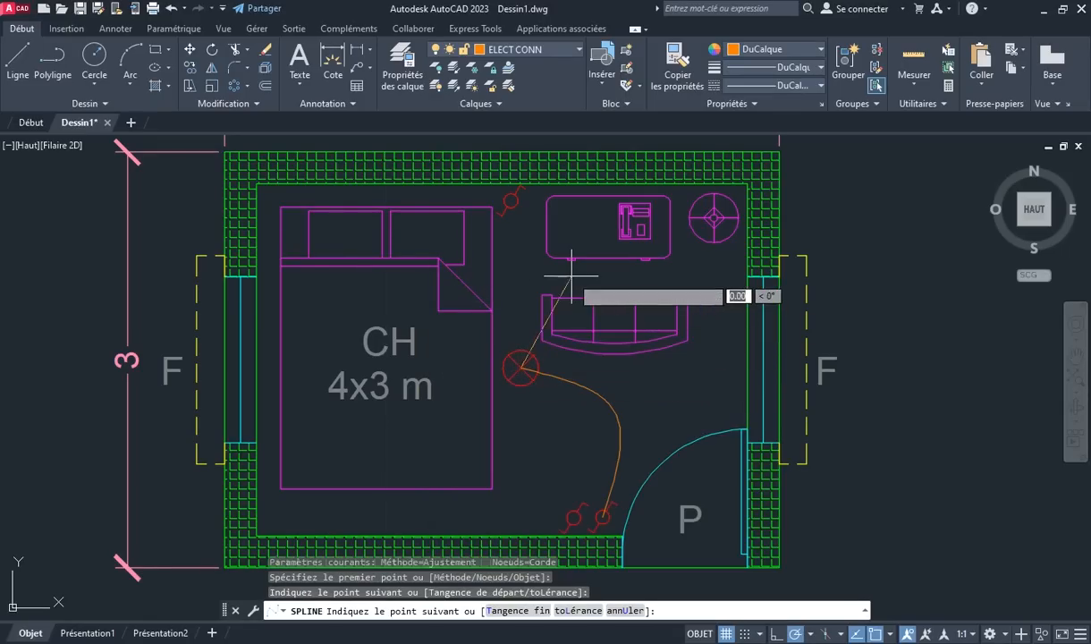
{"action": "left_click", "coordinate": [510, 204]}
{"action": "right_click", "coordinate": [479, 197]}
{"action": "left_click", "coordinate": [515, 205]}
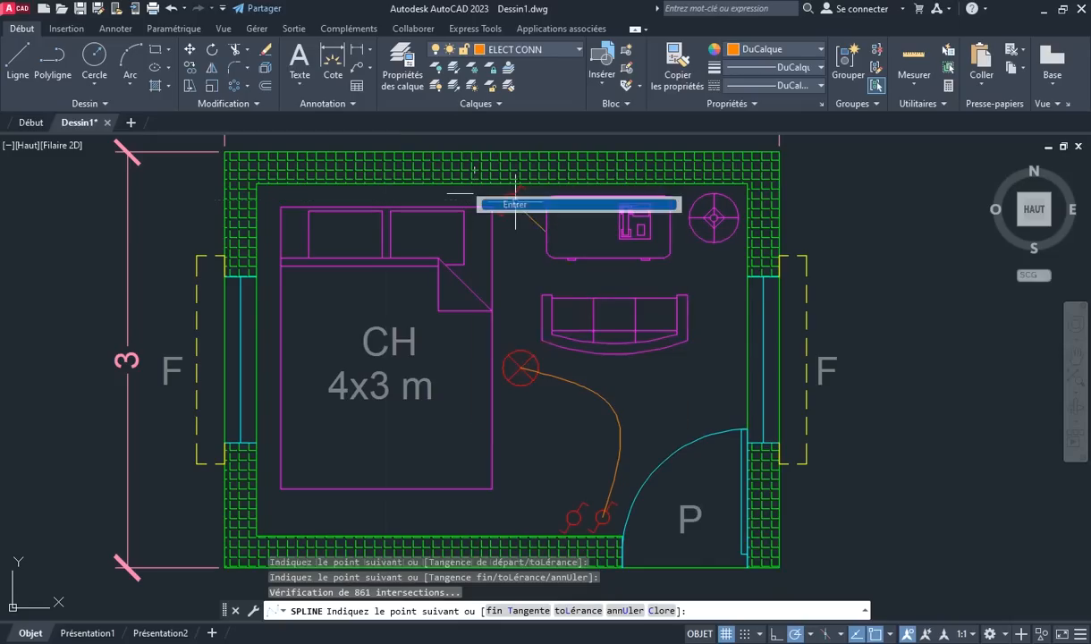
Stretch the middle fit point of the bedside switch spline horizontally toward the bed so the curve bows over the bed's edge
{"action": "left_click", "coordinate": [567, 269]}
{"action": "left_click", "coordinate": [571, 276]}
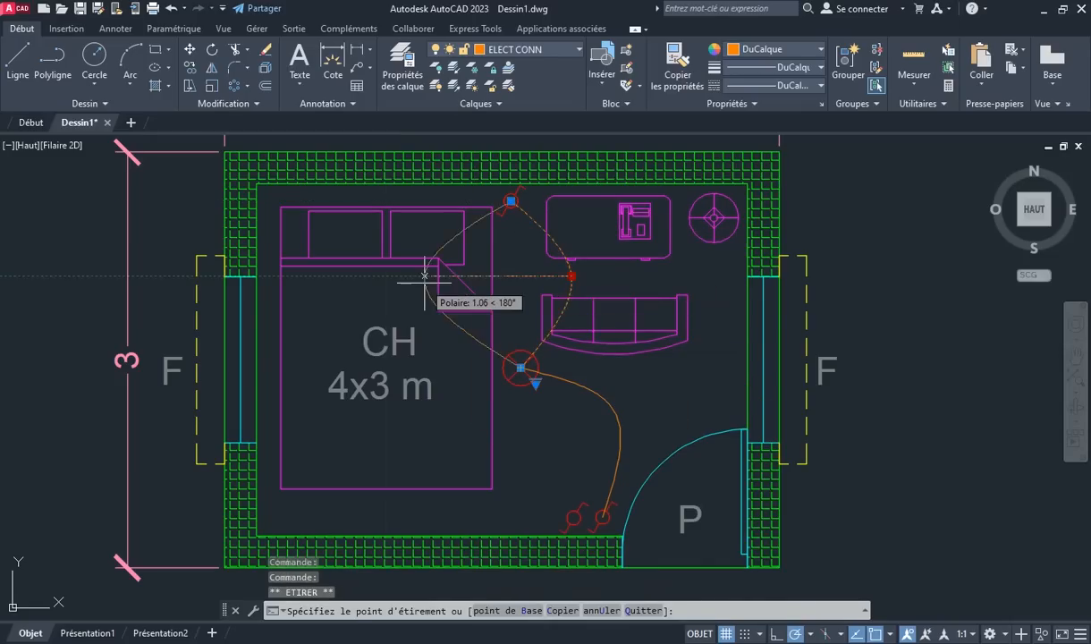
{"action": "left_click", "coordinate": [477, 276]}
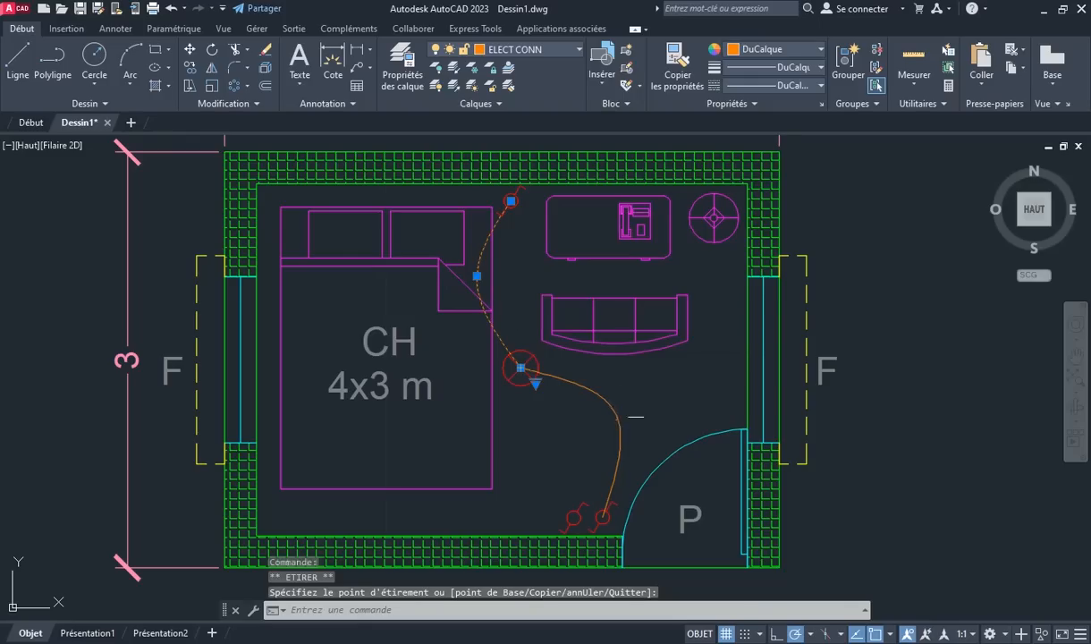
Apply the INTERROMPU linetype to both splines connected to the room lamp
{"action": "left_click", "coordinate": [615, 413]}
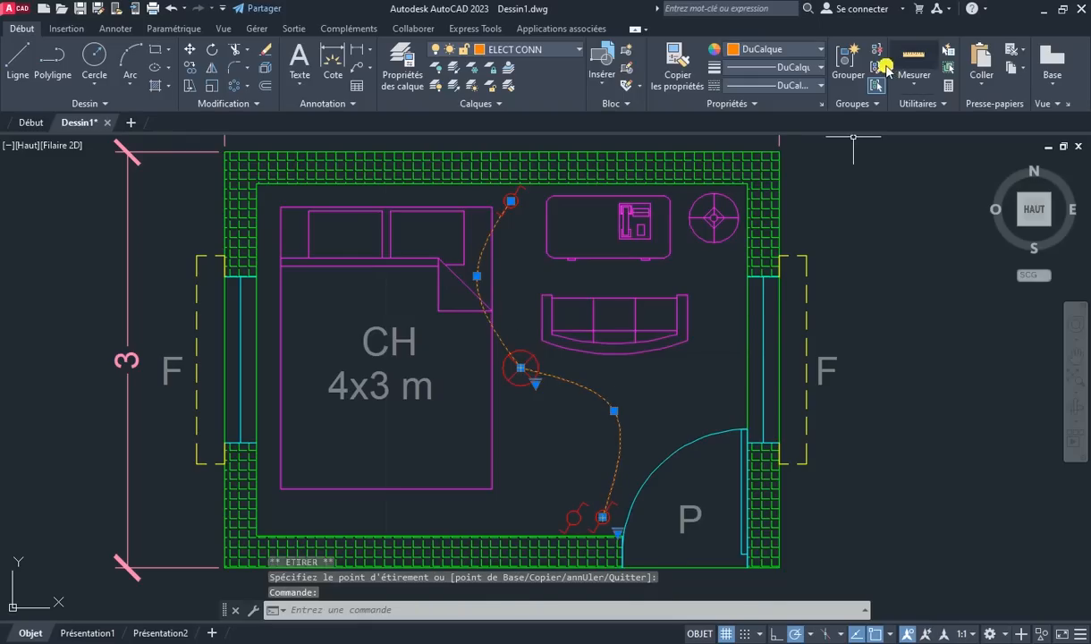
{"action": "left_click", "coordinate": [787, 84]}
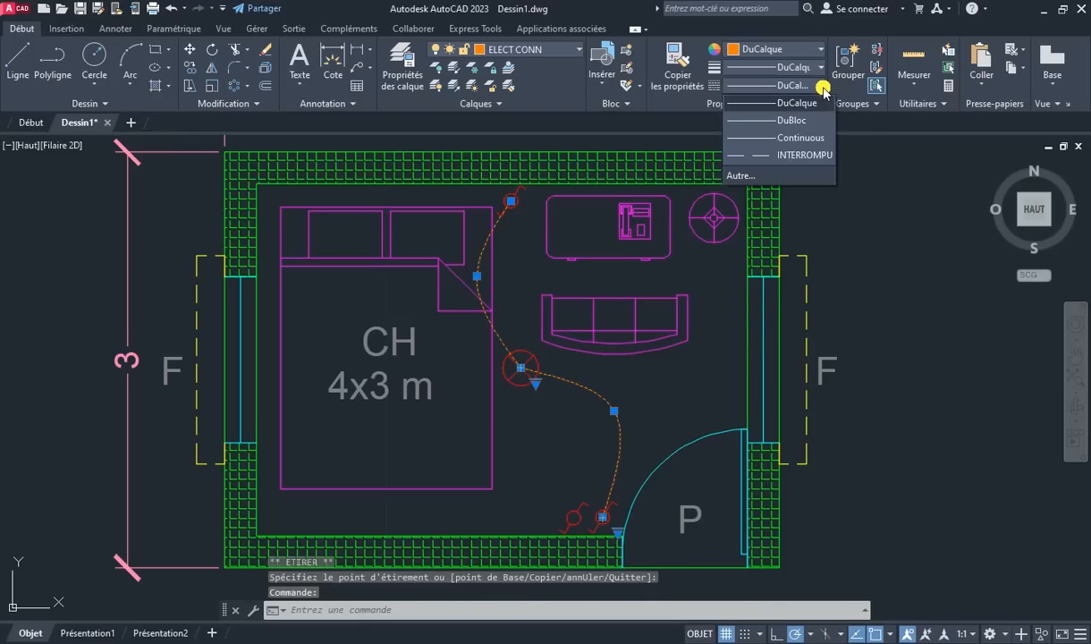
{"action": "left_click", "coordinate": [766, 155]}
{"action": "key", "text": "Escape"}
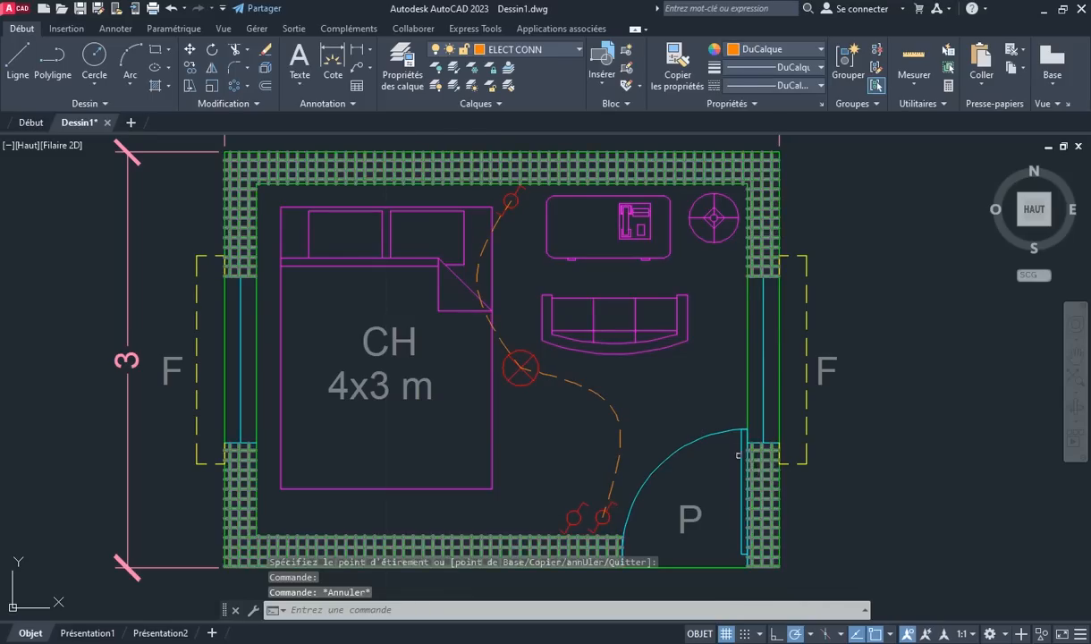
Copy the room lamp by its centre to a point outside the room, just below the lower wall
{"action": "middle_click_drag", "start_coordinate": [650, 445], "coordinate": [650, 384]}
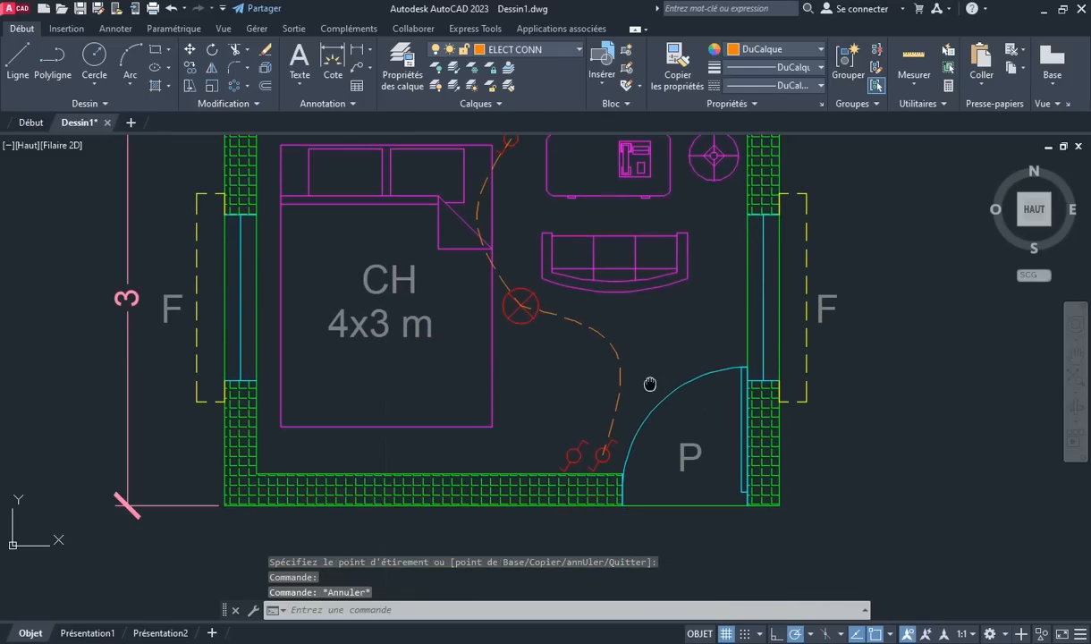
{"action": "left_click", "coordinate": [528, 287]}
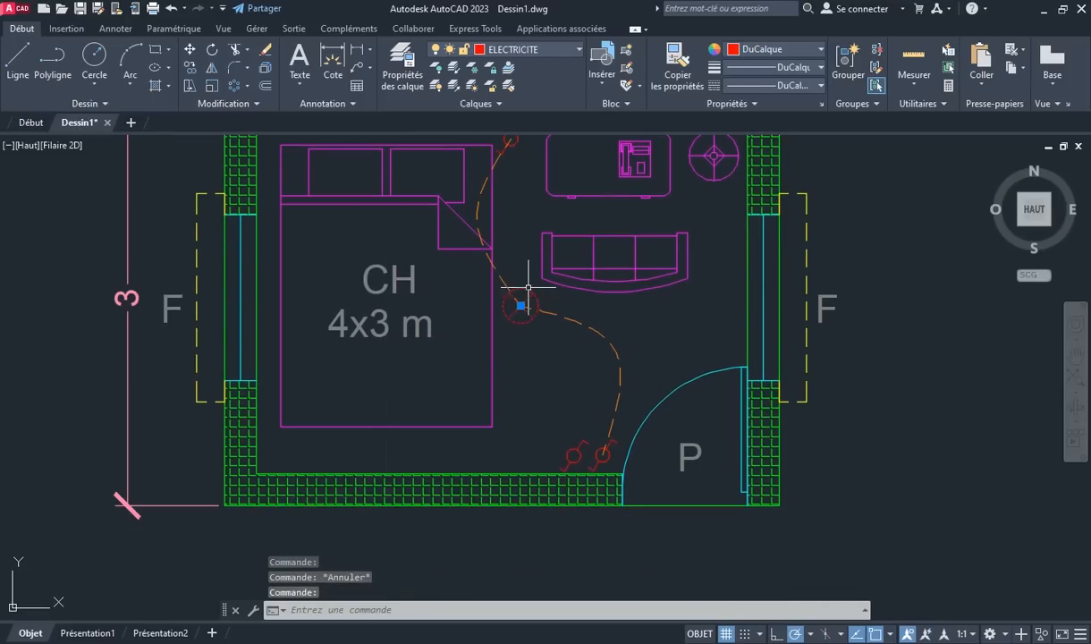
{"action": "left_click", "coordinate": [188, 70]}
{"action": "left_click", "coordinate": [519, 306]}
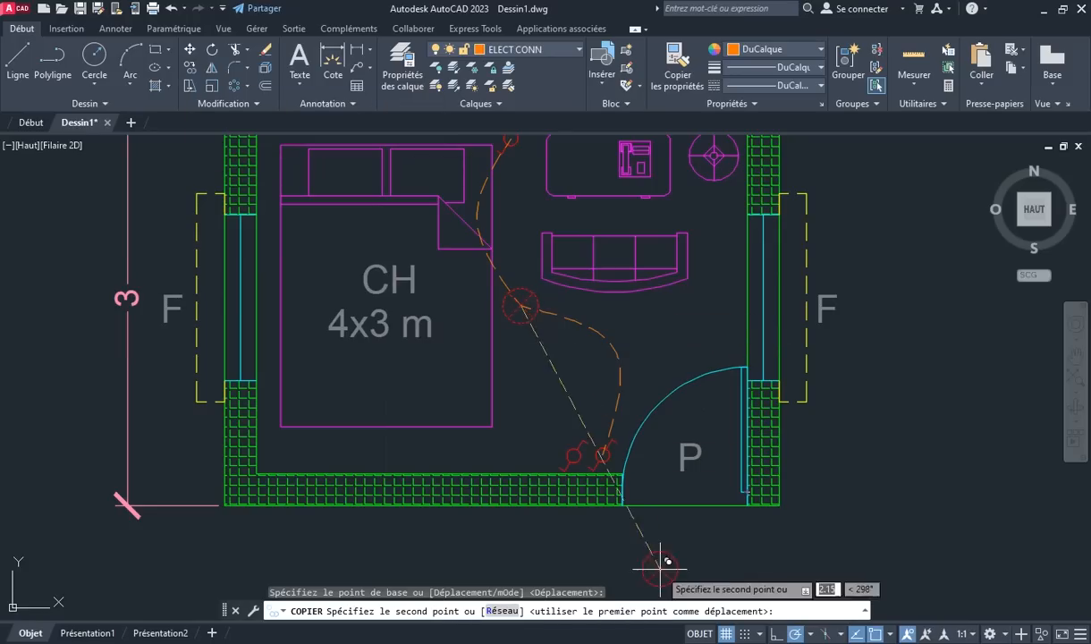
{"action": "left_click", "coordinate": [447, 533]}
{"action": "right_click", "coordinate": [563, 386]}
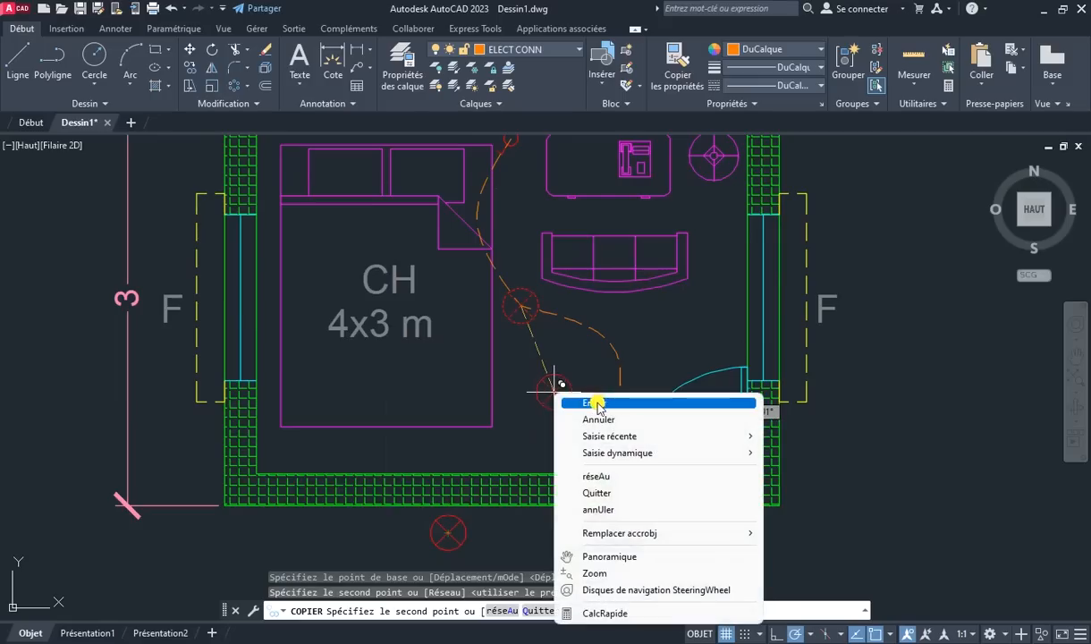
{"action": "left_click", "coordinate": [572, 402]}
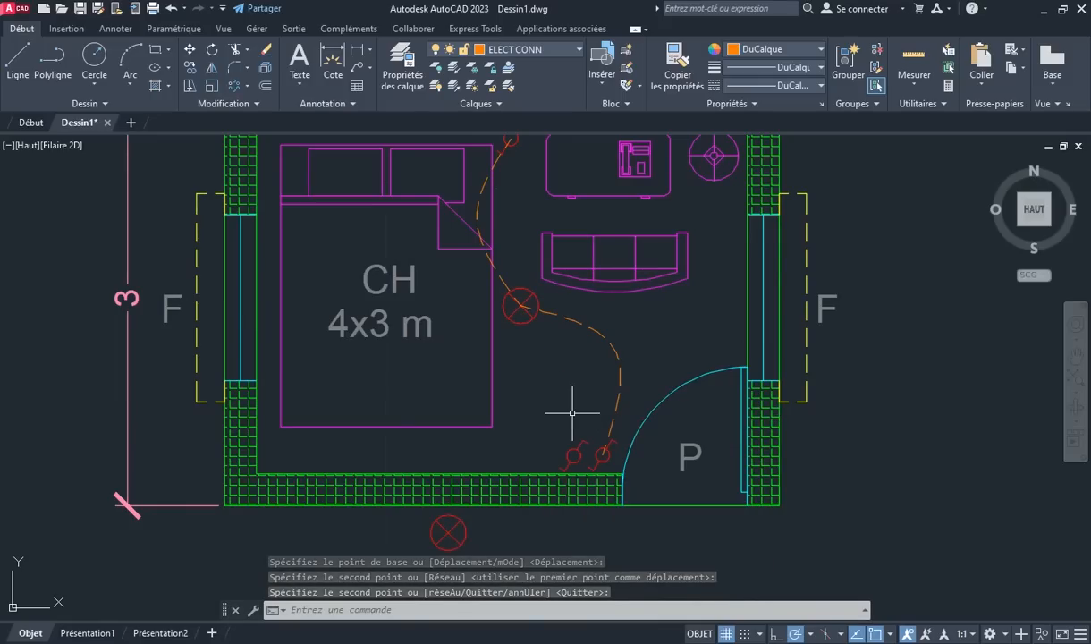
Draw a curved spline from the left switch of the door pair across the lower wall to the outside lamp's centre
{"action": "type", "text": "s"}
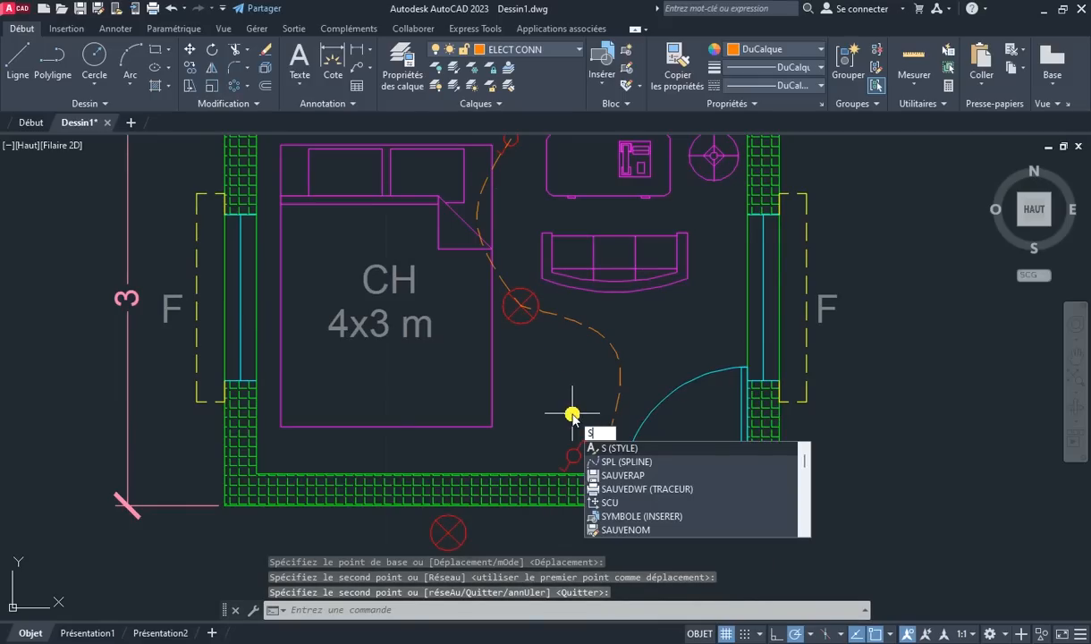
{"action": "type", "text": "pl"}
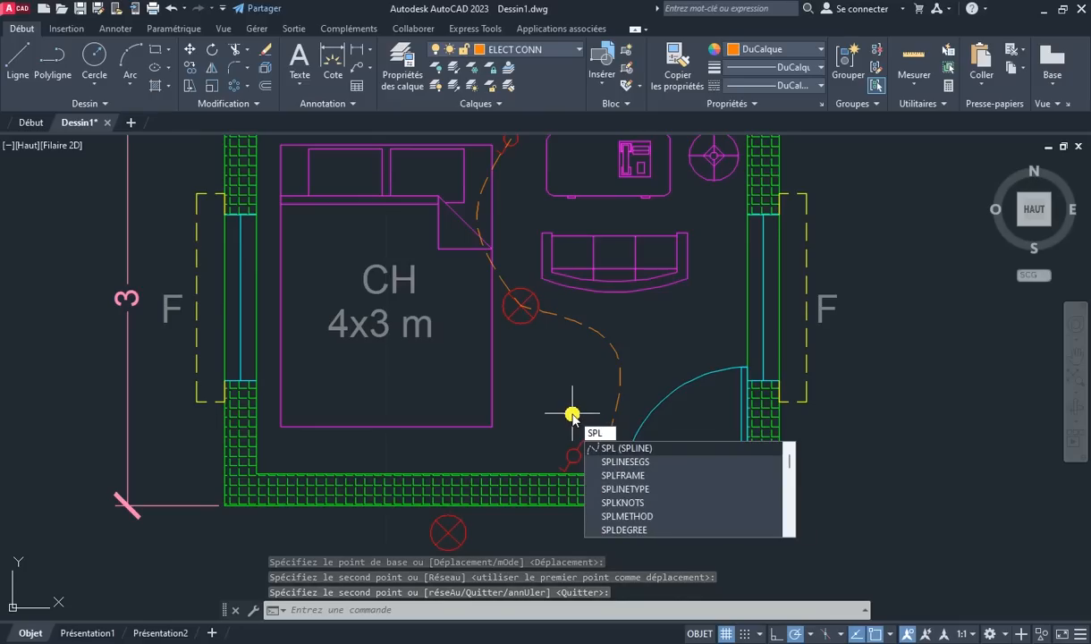
{"action": "key", "text": "Return"}
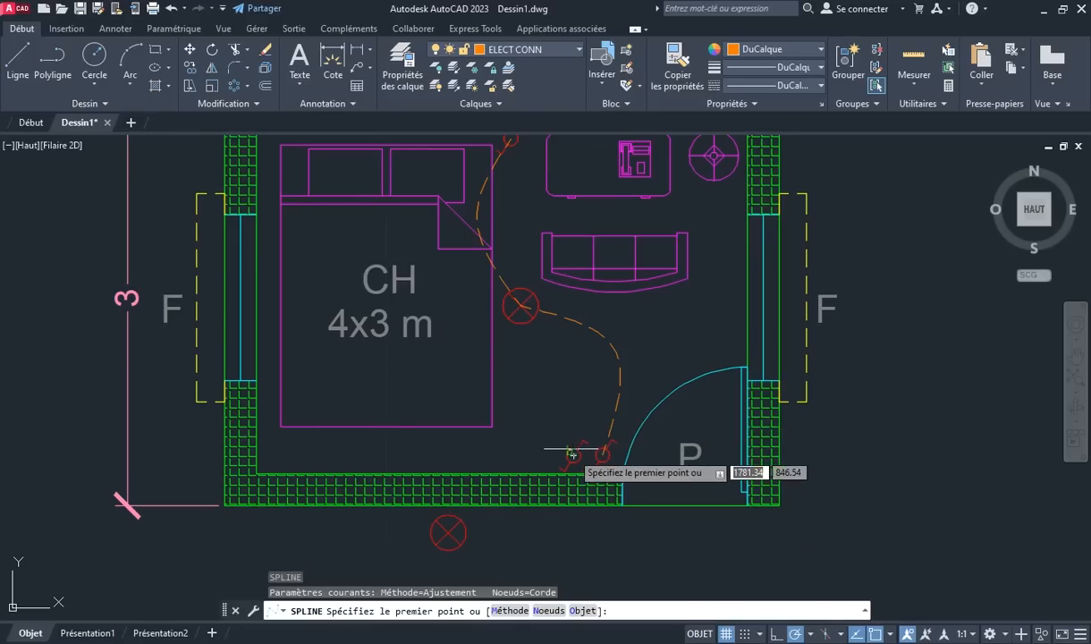
{"action": "left_click", "coordinate": [568, 452]}
{"action": "left_click", "coordinate": [501, 442]}
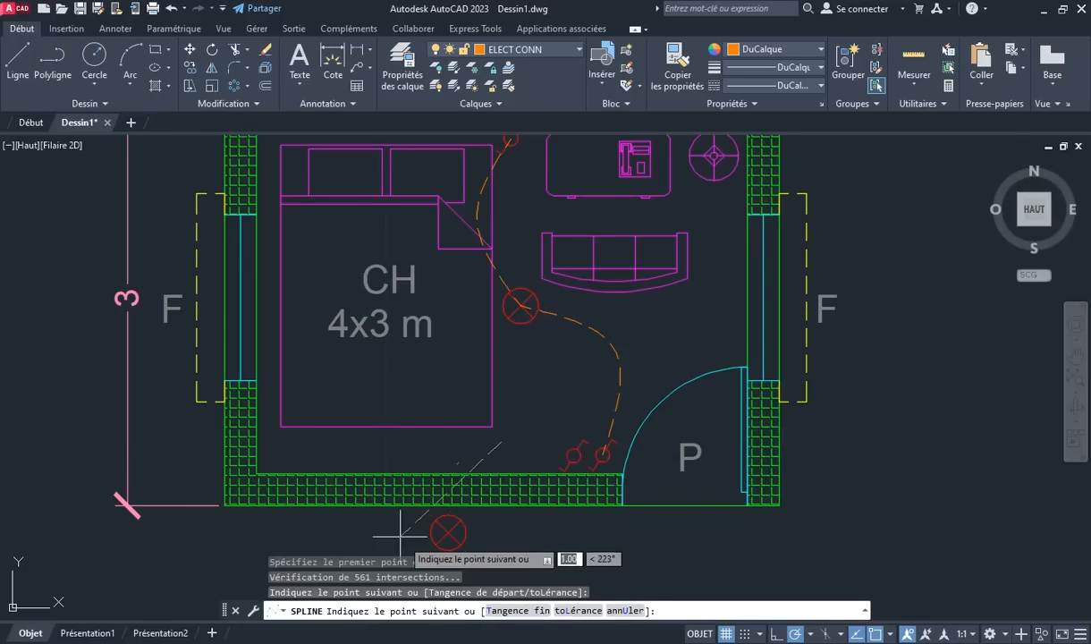
{"action": "left_click", "coordinate": [447, 534]}
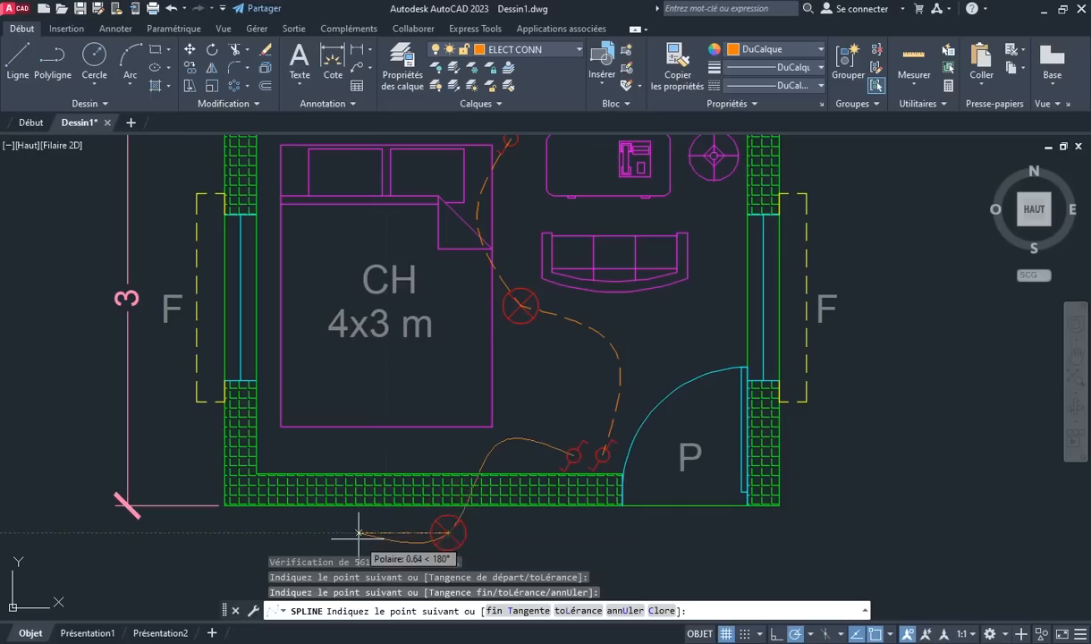
{"action": "right_click", "coordinate": [394, 534]}
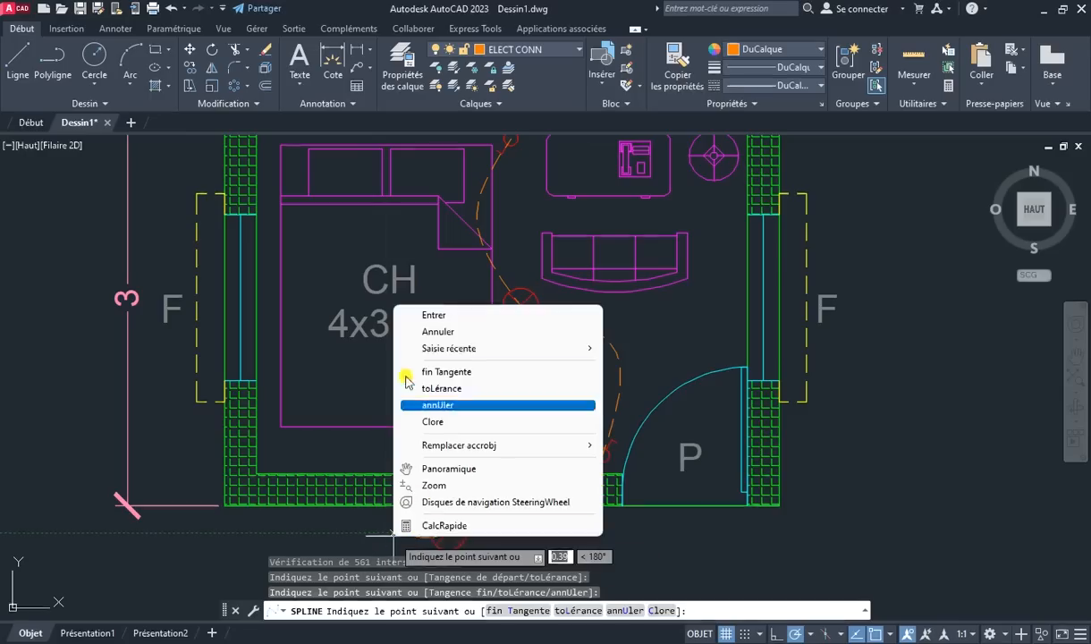
{"action": "left_click", "coordinate": [455, 316]}
Change the outside lamp spline's linetype to INTERROMPU
{"action": "left_click", "coordinate": [494, 445]}
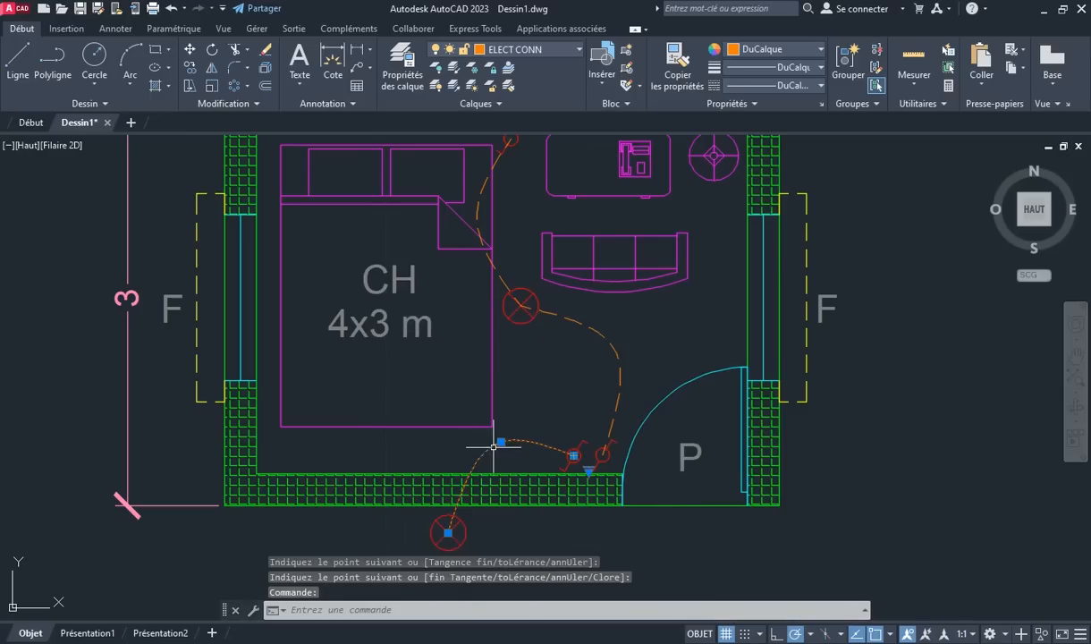
{"action": "left_click", "coordinate": [776, 83]}
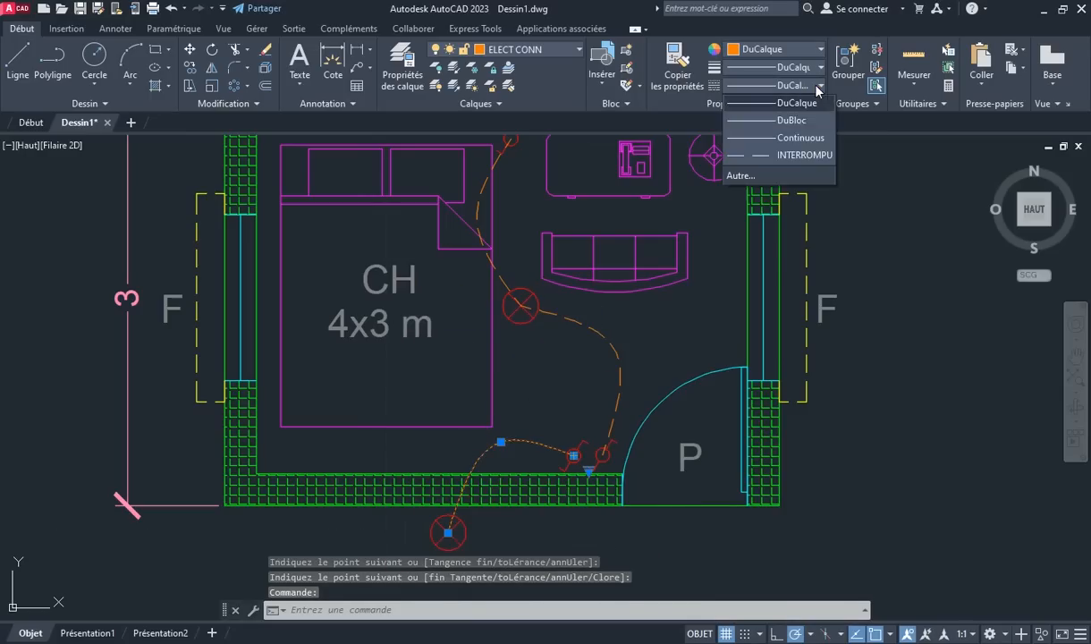
{"action": "left_click", "coordinate": [783, 159]}
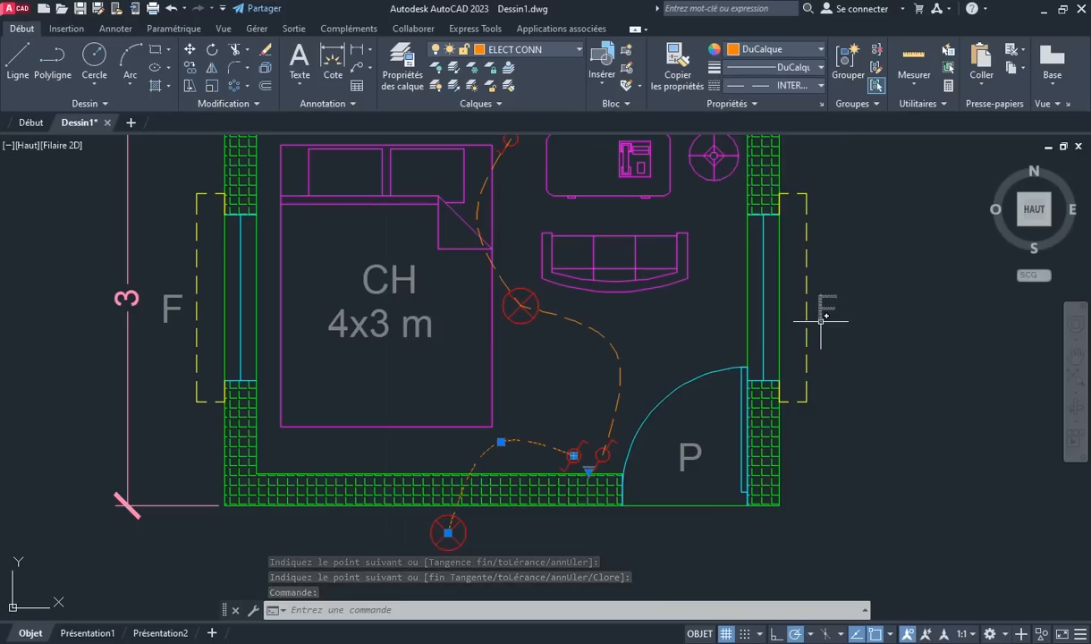
{"action": "key", "text": "Escape"}
{"action": "left_click", "coordinate": [820, 320]}
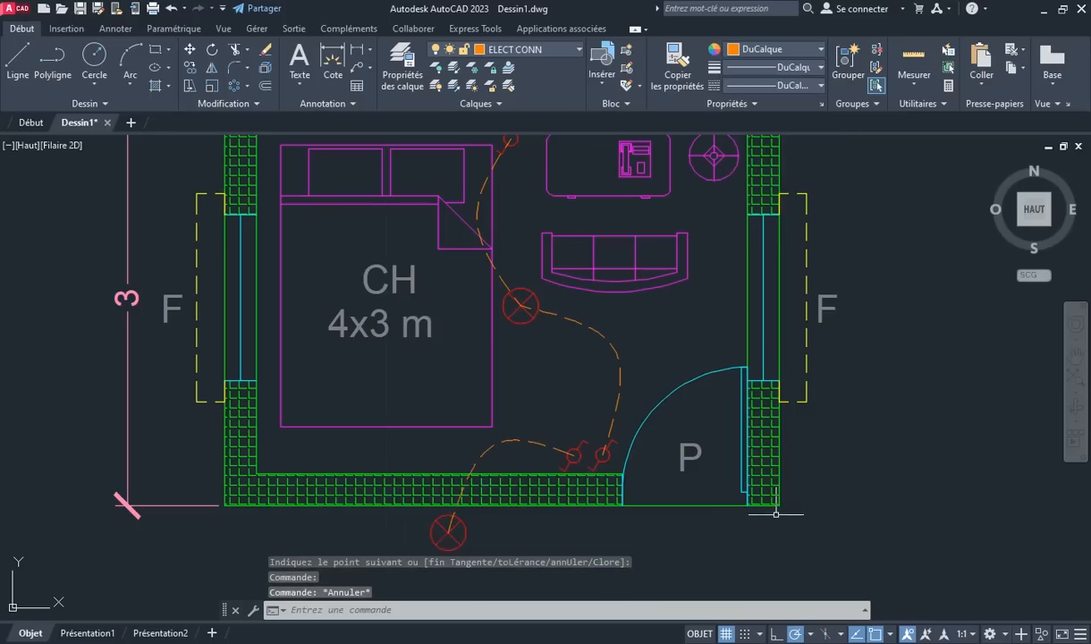
Copy the door's "P" label to just below the room lamp
{"action": "middle_click_drag", "start_coordinate": [676, 432], "coordinate": [683, 445]}
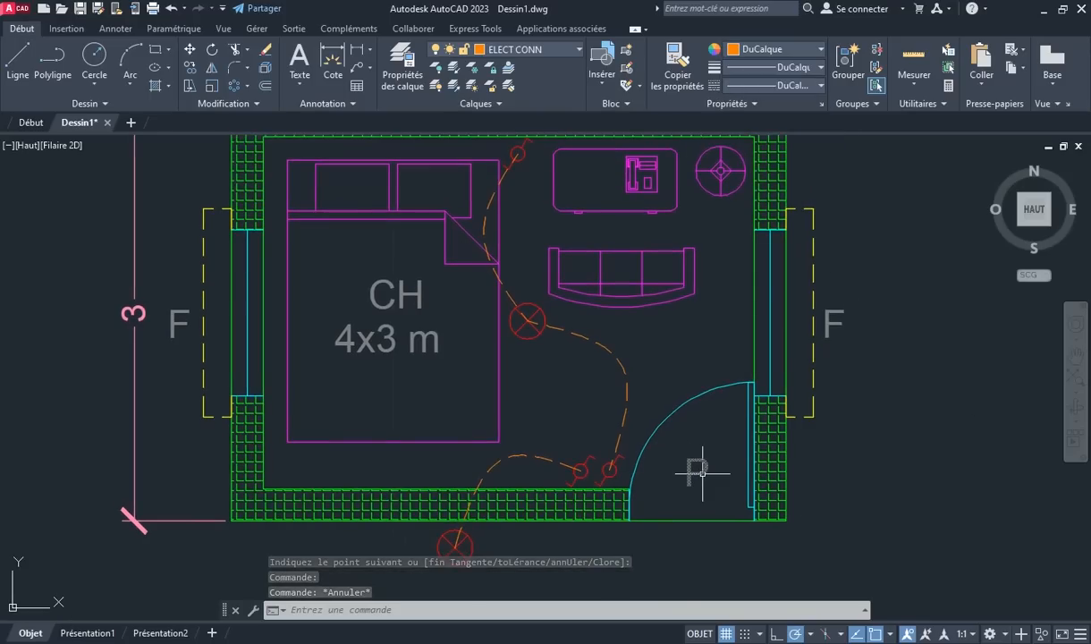
{"action": "left_click", "coordinate": [701, 471]}
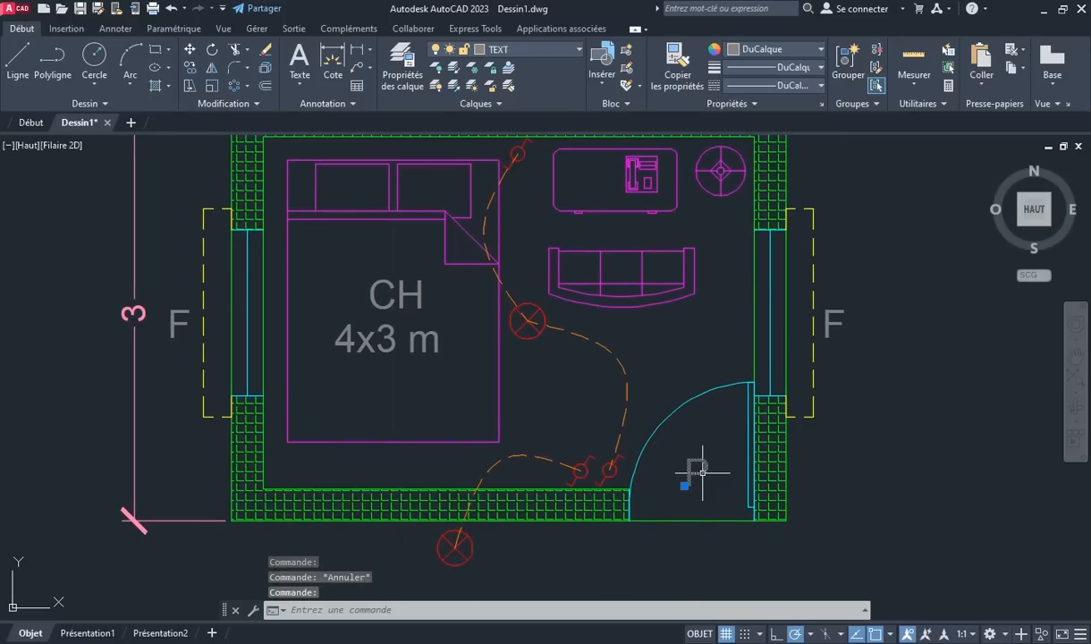
{"action": "left_click", "coordinate": [189, 67]}
{"action": "left_click", "coordinate": [696, 464]}
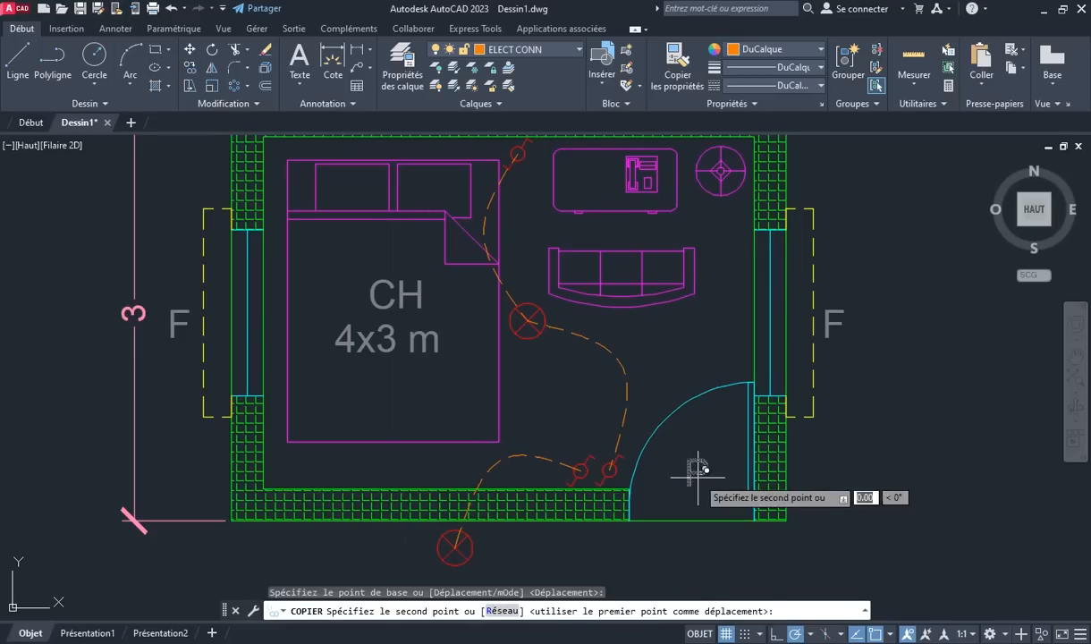
{"action": "left_click", "coordinate": [525, 356]}
{"action": "right_click", "coordinate": [558, 363]}
{"action": "left_click", "coordinate": [581, 380]}
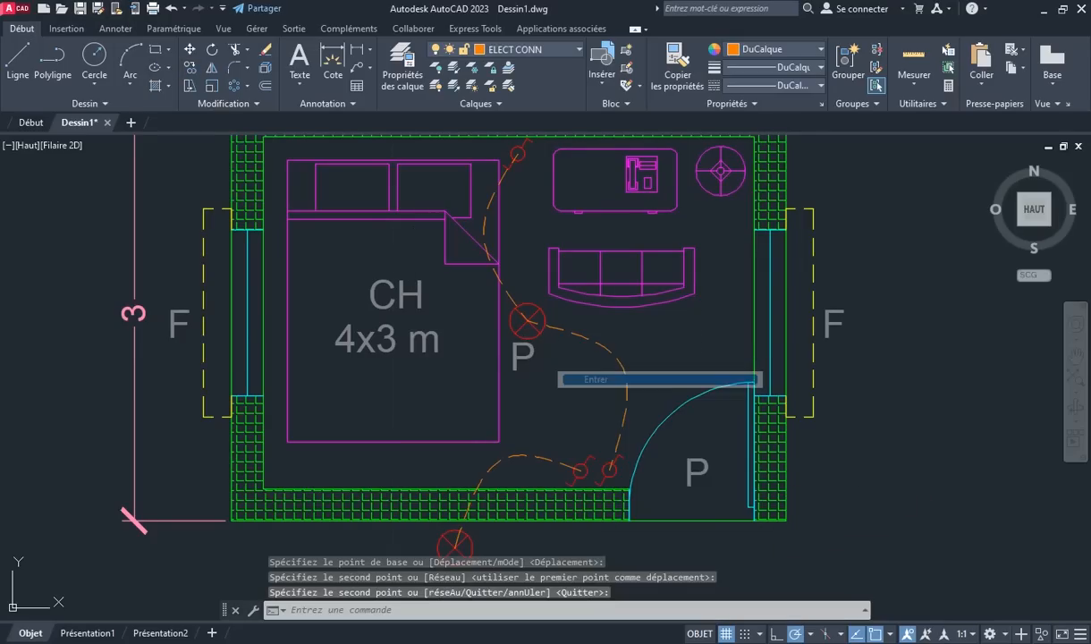
Change the copied "P" label below the room lamp to "L"
{"action": "double_click", "coordinate": [523, 359]}
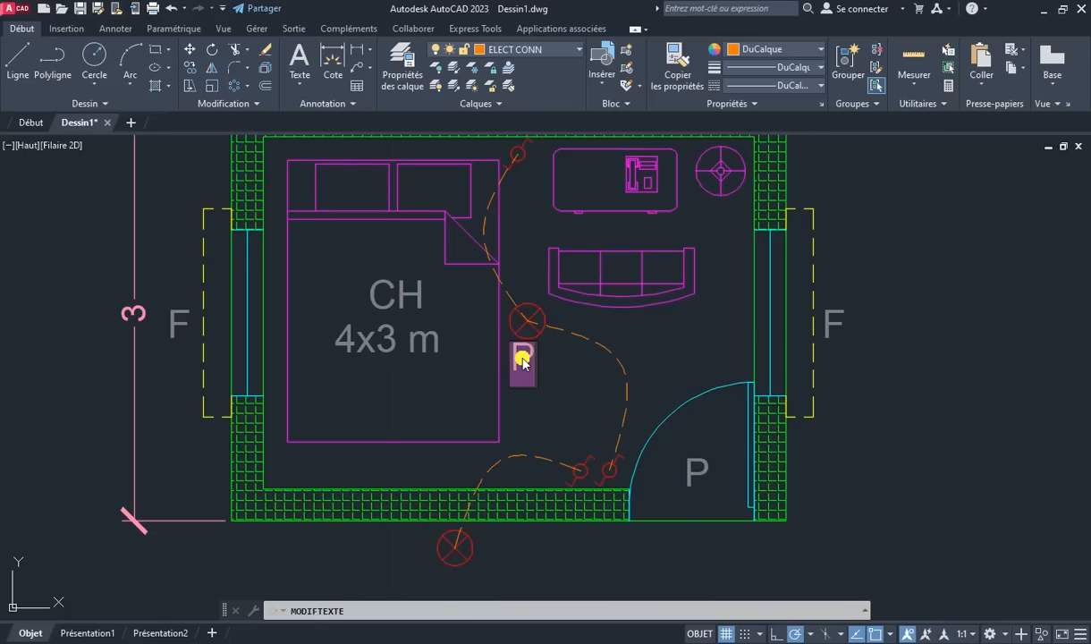
{"action": "key", "text": "BackSpace"}
{"action": "type", "text": "L"}
{"action": "left_click", "coordinate": [555, 379]}
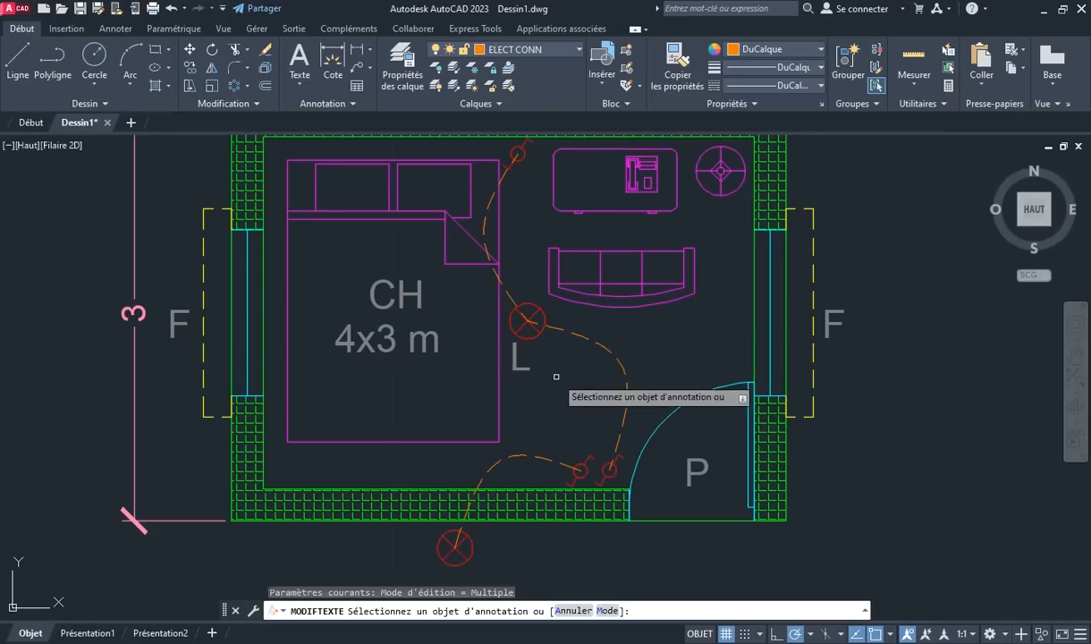
{"action": "right_click", "coordinate": [608, 387]}
{"action": "left_click", "coordinate": [610, 396]}
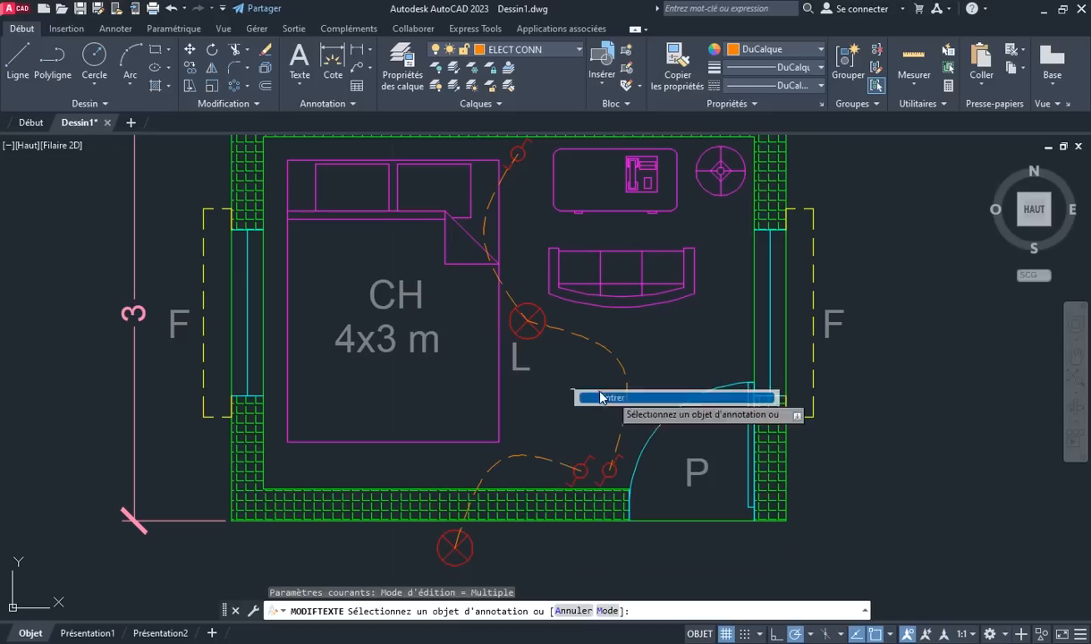
Add a 1 to the room lamp's label so that it reads "L1"
{"action": "left_click", "coordinate": [515, 362]}
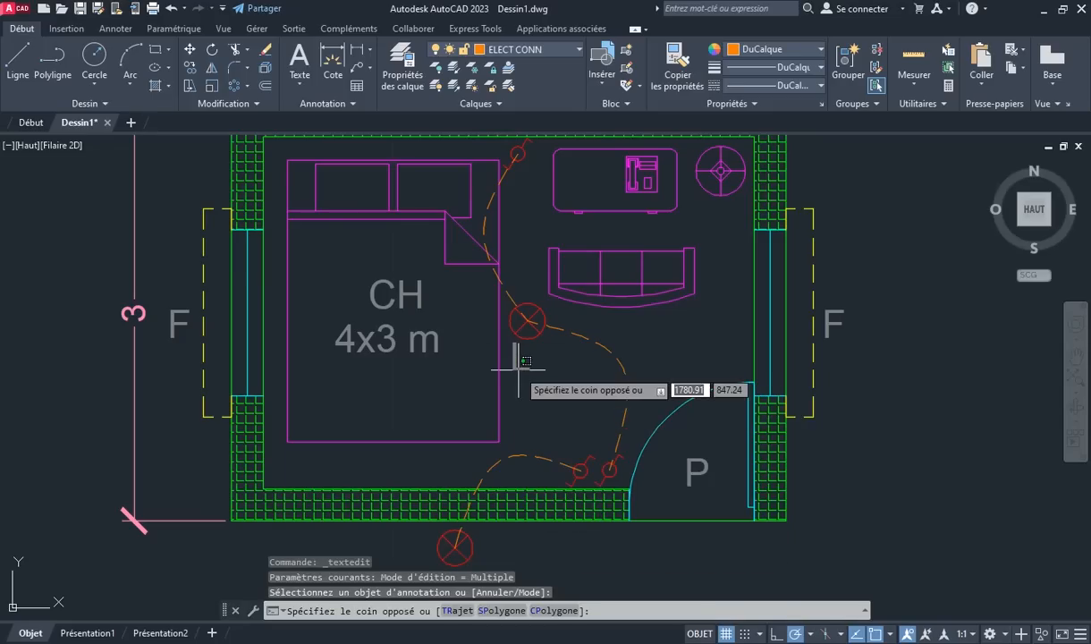
{"action": "left_click", "coordinate": [519, 367]}
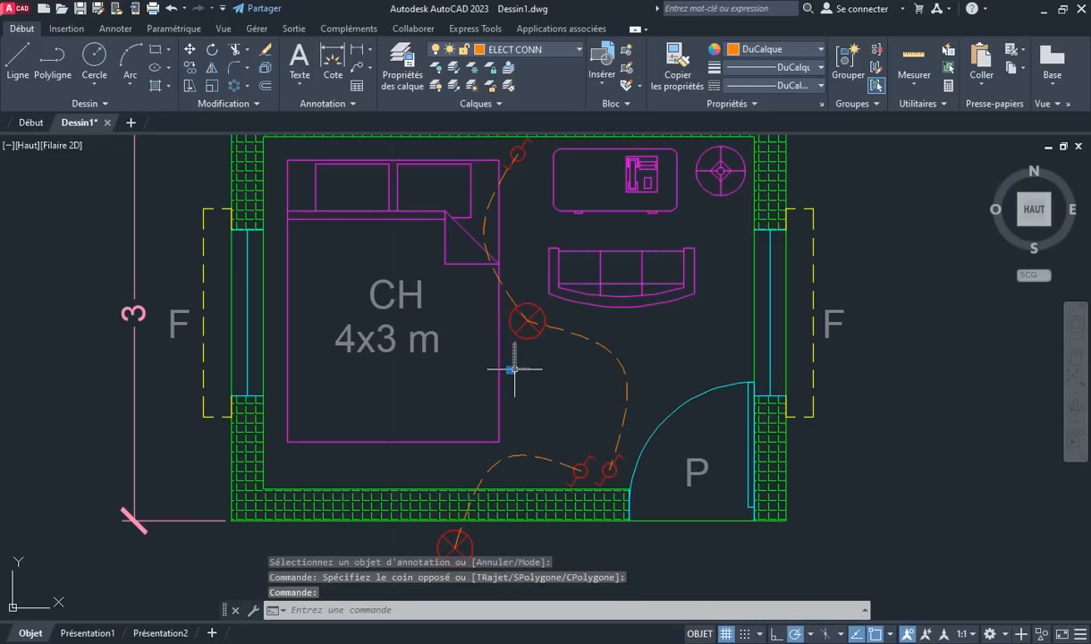
{"action": "double_click", "coordinate": [516, 368]}
{"action": "left_click", "coordinate": [555, 417]}
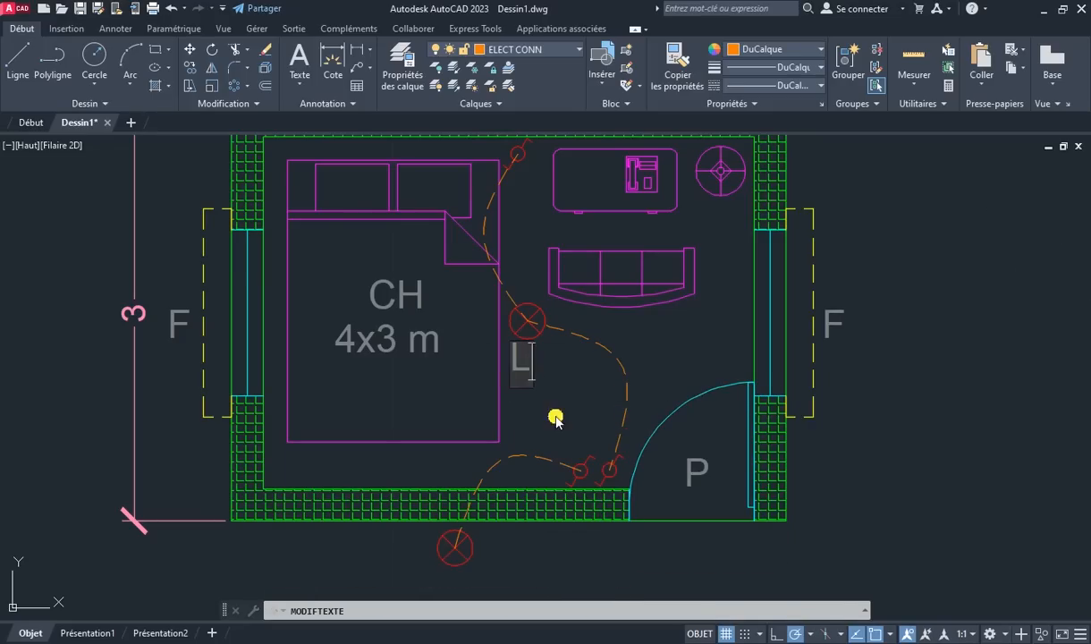
{"action": "type", "text": "1"}
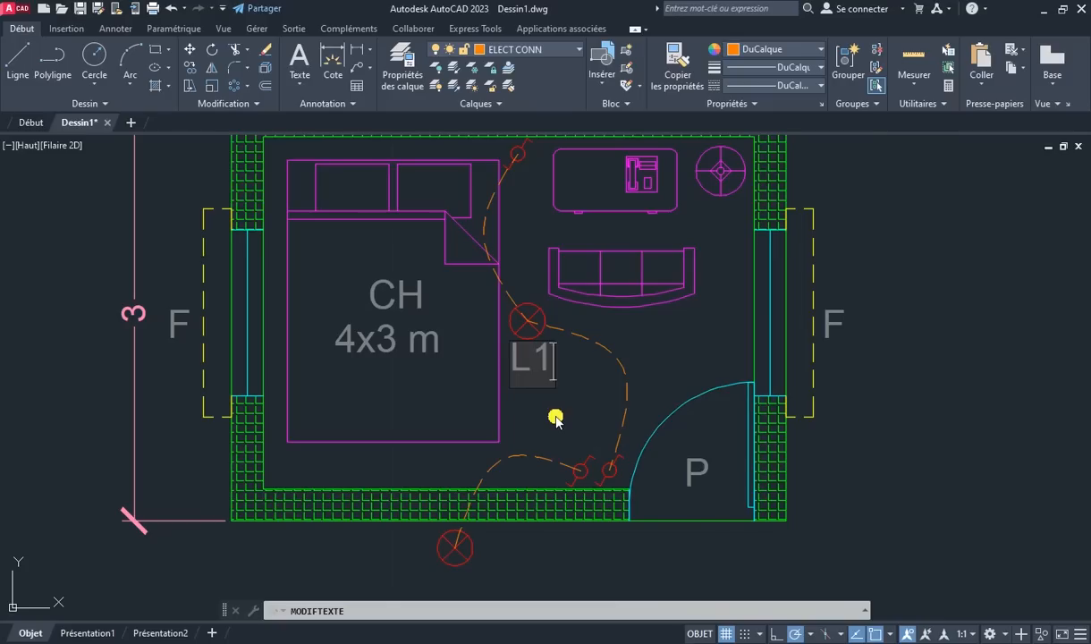
{"action": "left_click", "coordinate": [596, 396]}
{"action": "right_click", "coordinate": [567, 379]}
{"action": "left_click", "coordinate": [570, 383]}
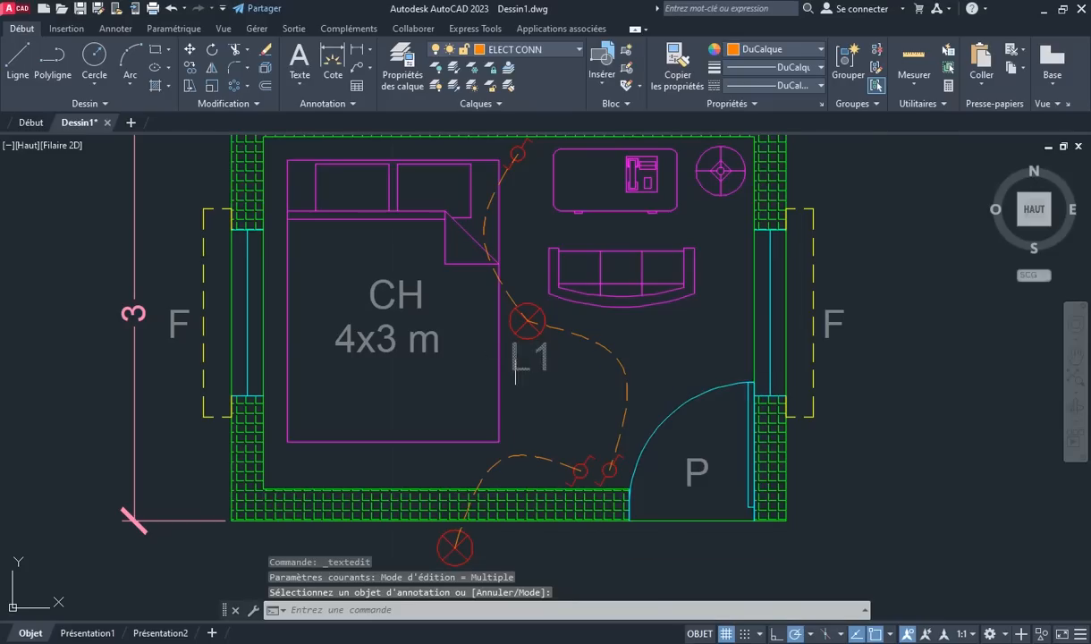
{"action": "key", "text": "Escape"}
Copy the "L1" label to just below the outside lamp
{"action": "left_click", "coordinate": [517, 365]}
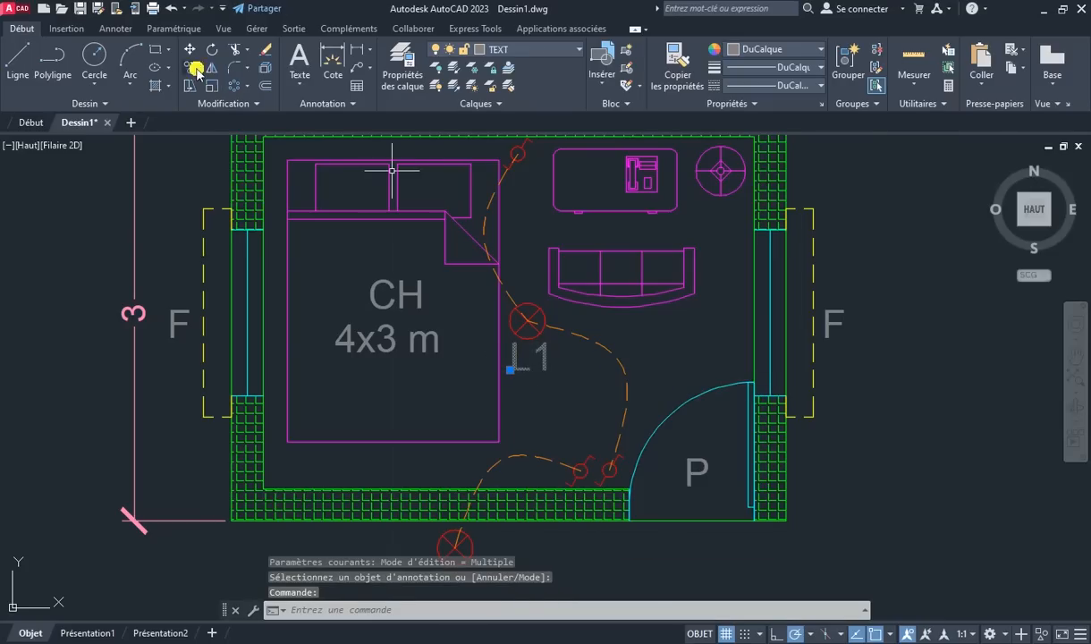
{"action": "left_click", "coordinate": [535, 384]}
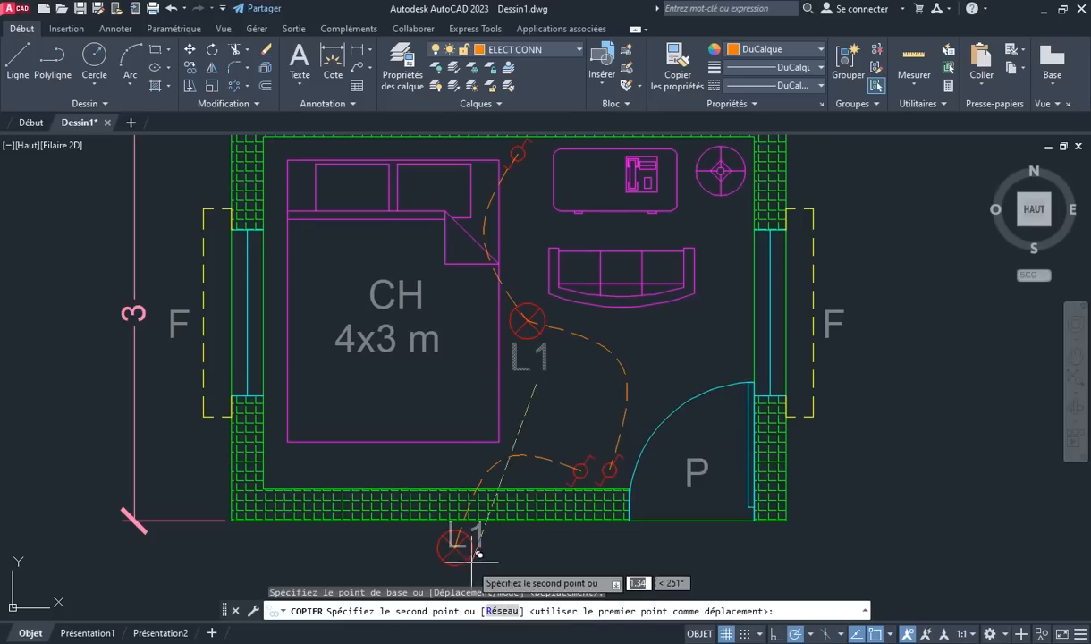
{"action": "middle_click_drag", "start_coordinate": [471, 565], "coordinate": [462, 505]}
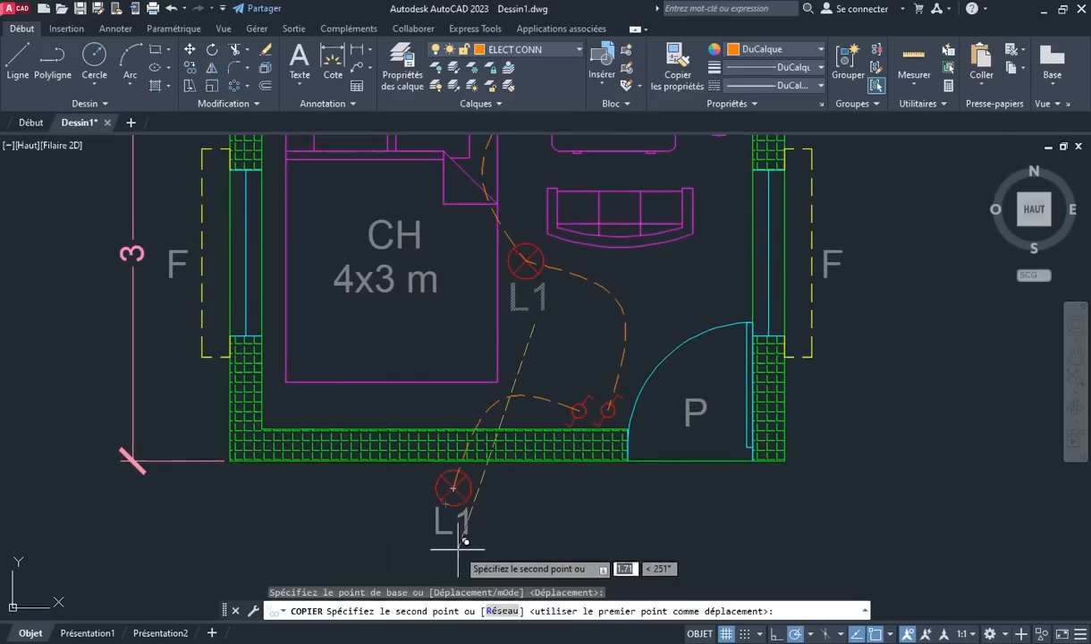
{"action": "left_click", "coordinate": [463, 536]}
{"action": "right_click", "coordinate": [540, 504]}
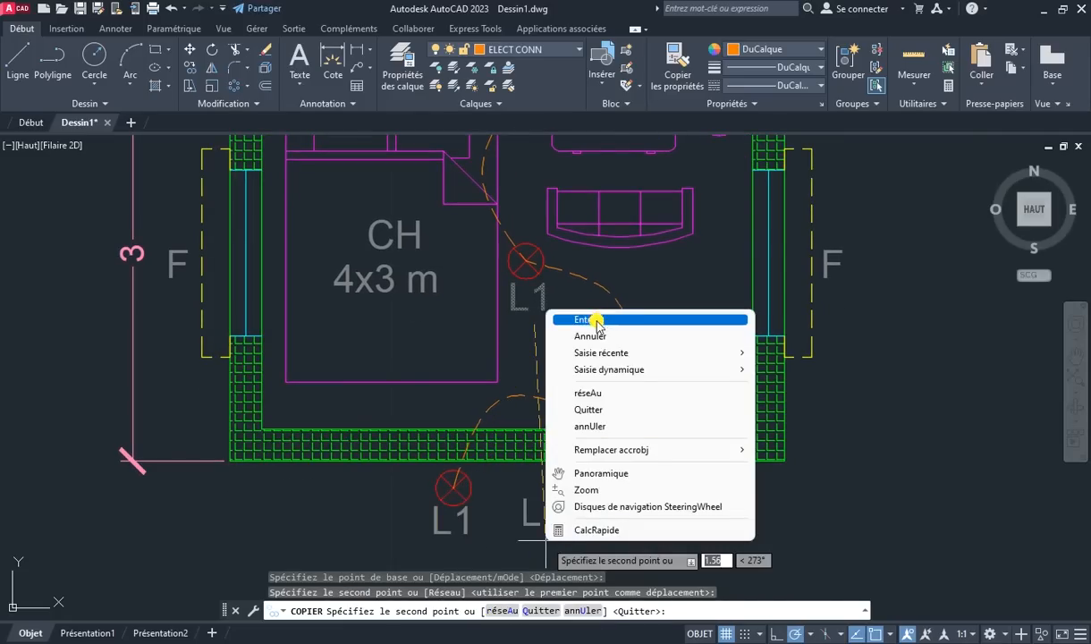
{"action": "left_click", "coordinate": [596, 317]}
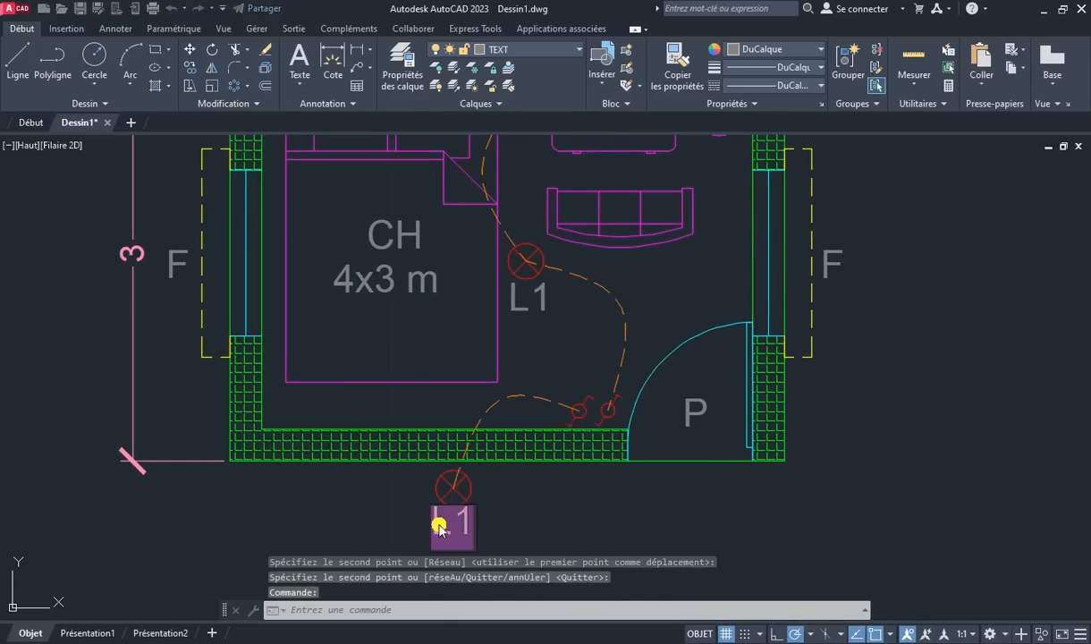
Change the outside lamp's label text to "L2"
{"action": "double_click", "coordinate": [442, 521]}
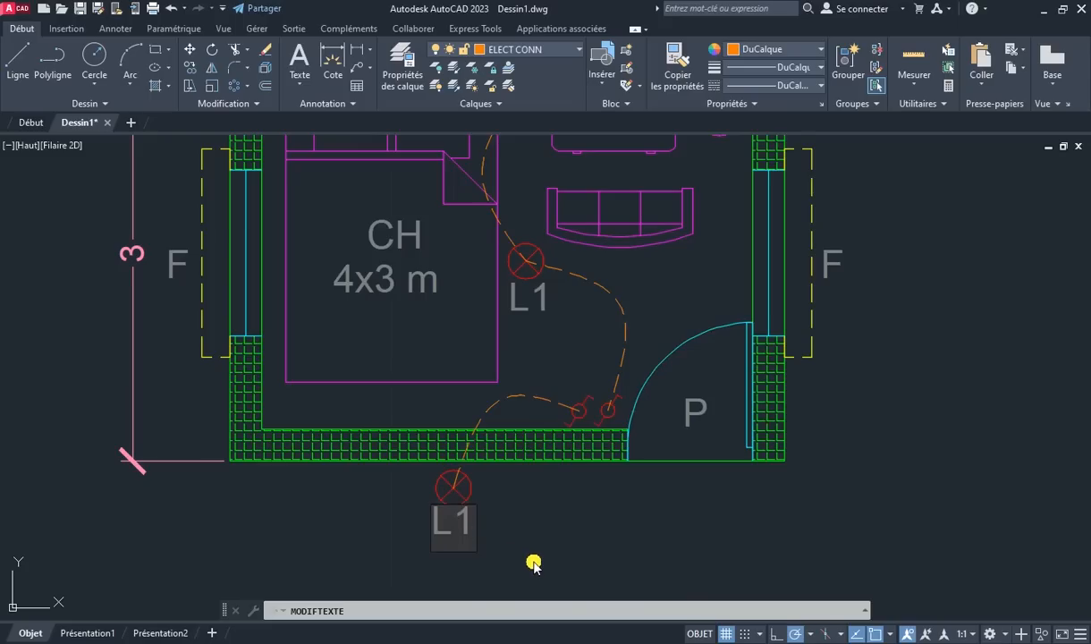
{"action": "type", "text": "L2"}
{"action": "left_click", "coordinate": [550, 561]}
{"action": "scroll", "coordinate": [557, 537], "scroll_direction": "down", "scroll_amount": 2}
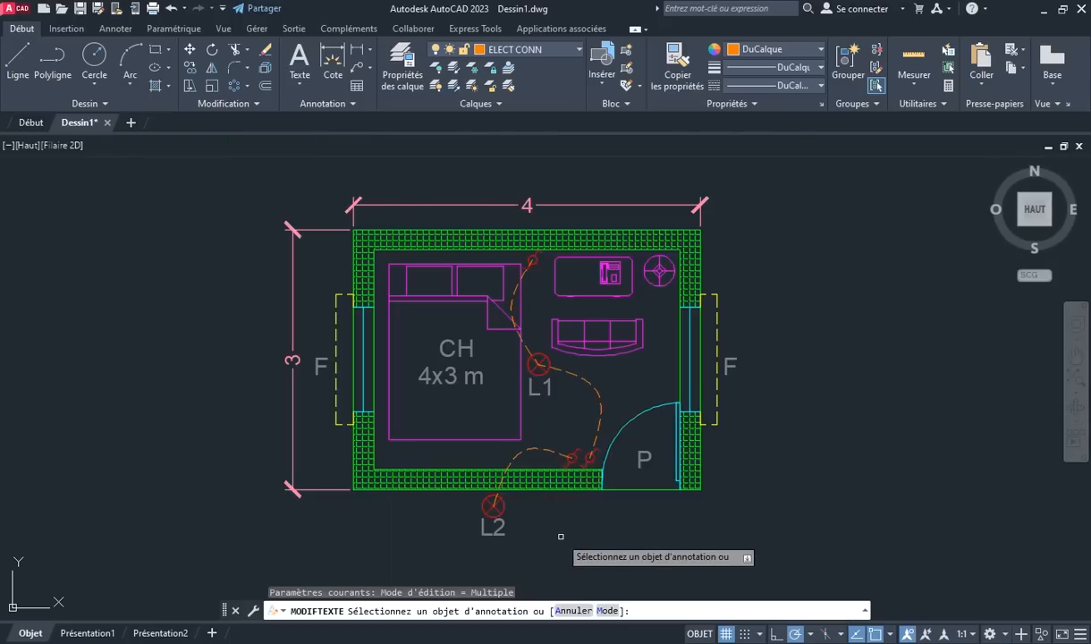
{"action": "right_click", "coordinate": [562, 363]}
{"action": "left_click", "coordinate": [602, 372]}
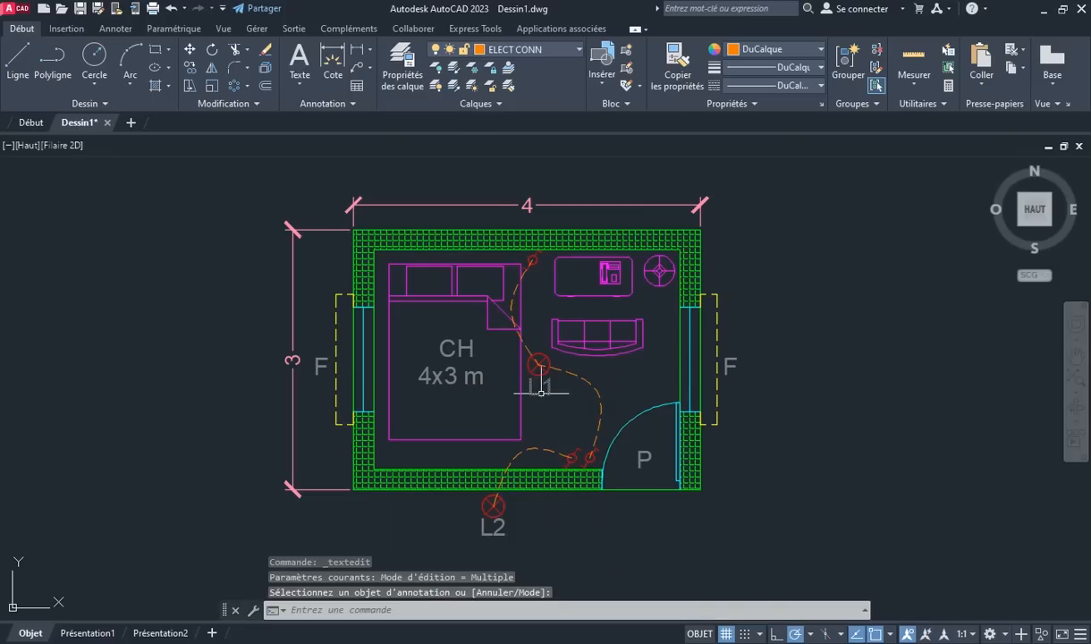
Set the text height of the L1, L2, P and both F labels to 0.1
{"action": "left_click", "coordinate": [538, 386]}
{"action": "left_click", "coordinate": [481, 531]}
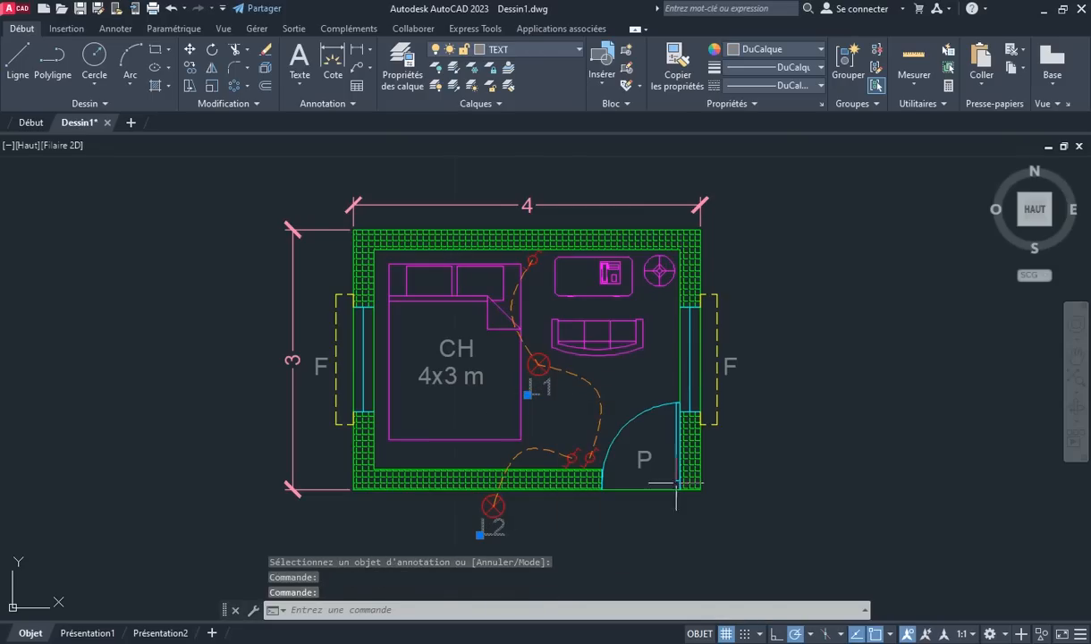
{"action": "left_click", "coordinate": [643, 458]}
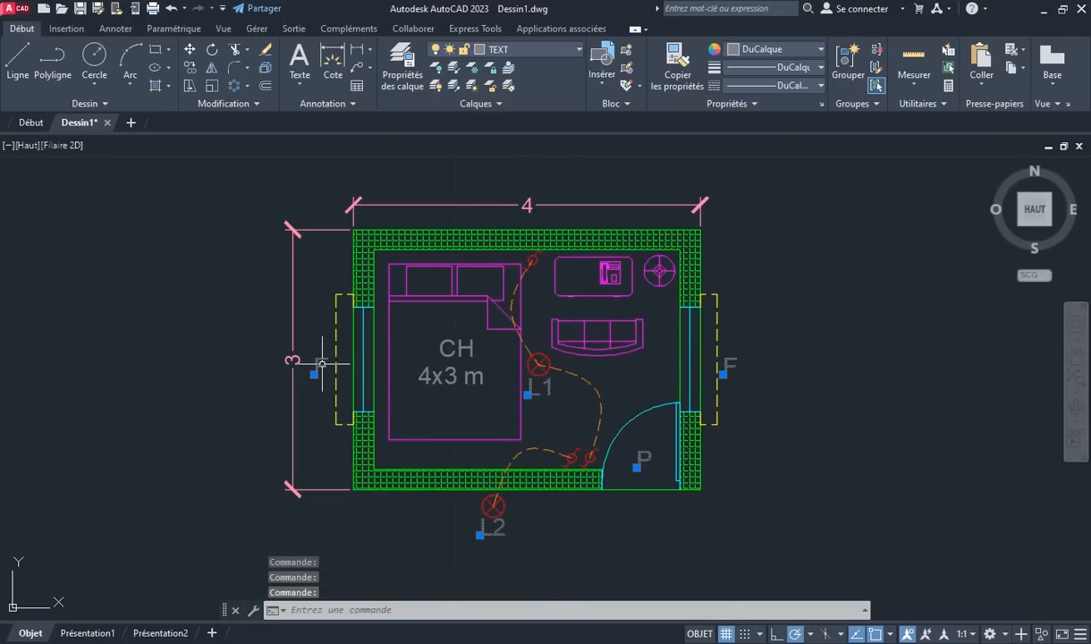
{"action": "right_click", "coordinate": [526, 391]}
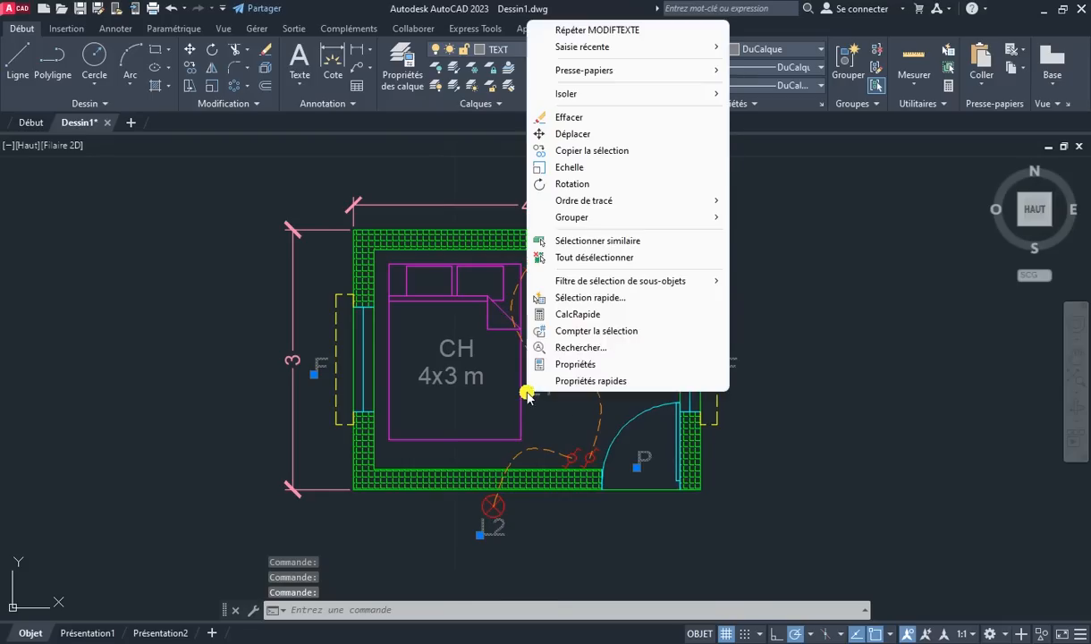
{"action": "left_click", "coordinate": [527, 362]}
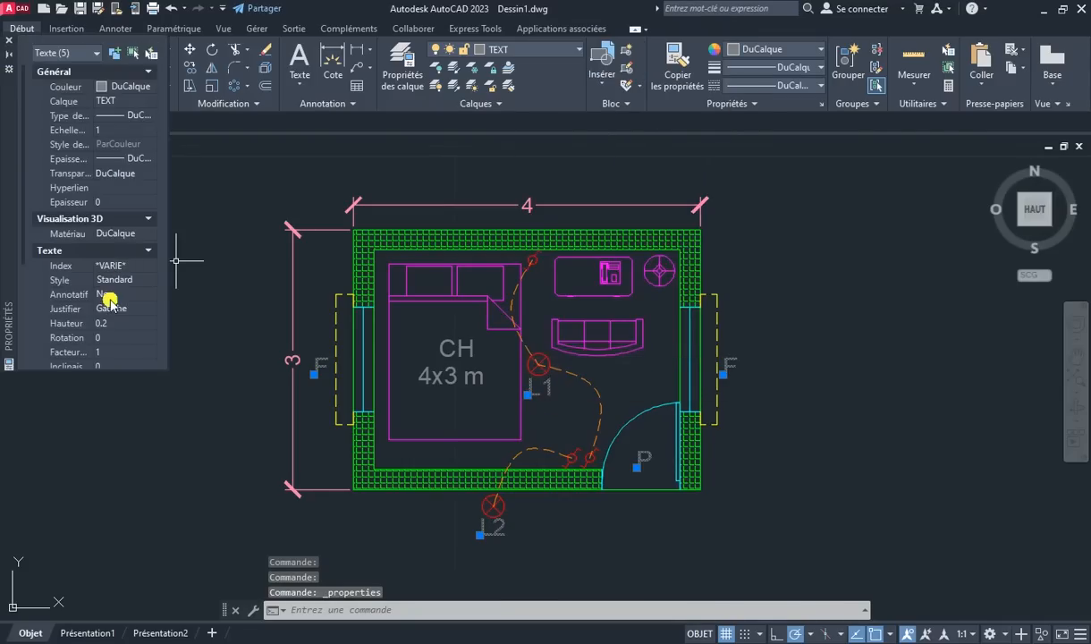
{"action": "left_click", "coordinate": [111, 322]}
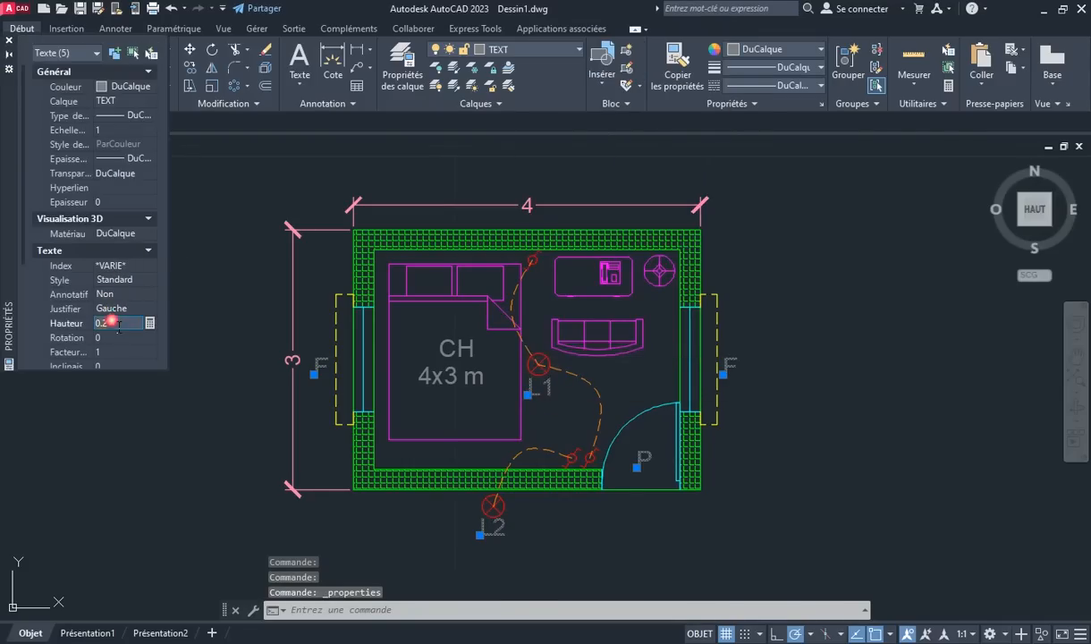
{"action": "left_click", "coordinate": [111, 321]}
{"action": "type", "text": "0.1"}
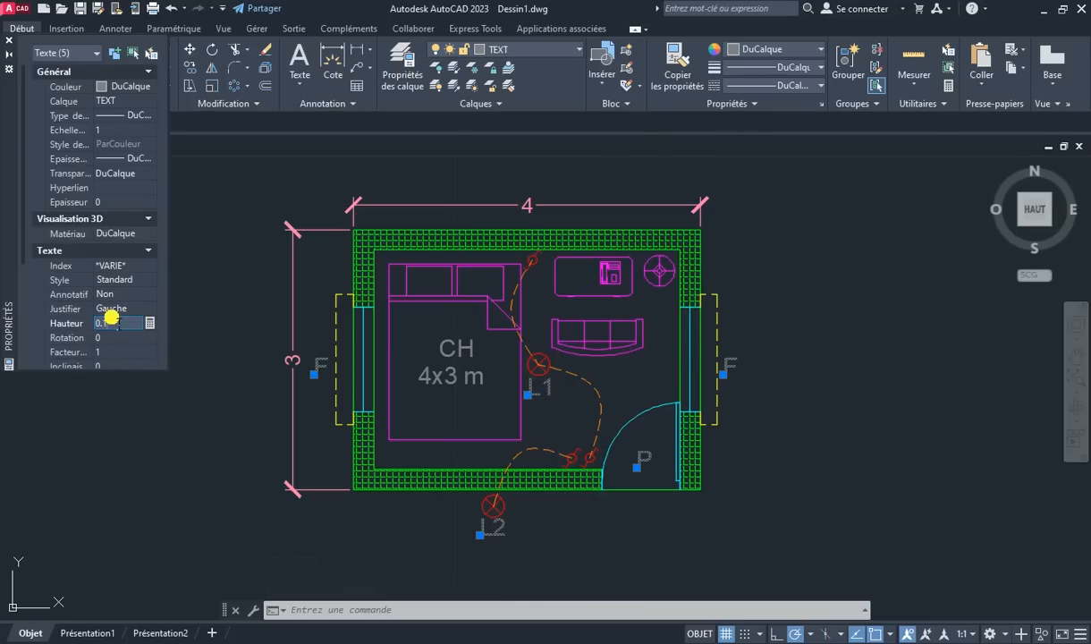
{"action": "key", "text": "Tab"}
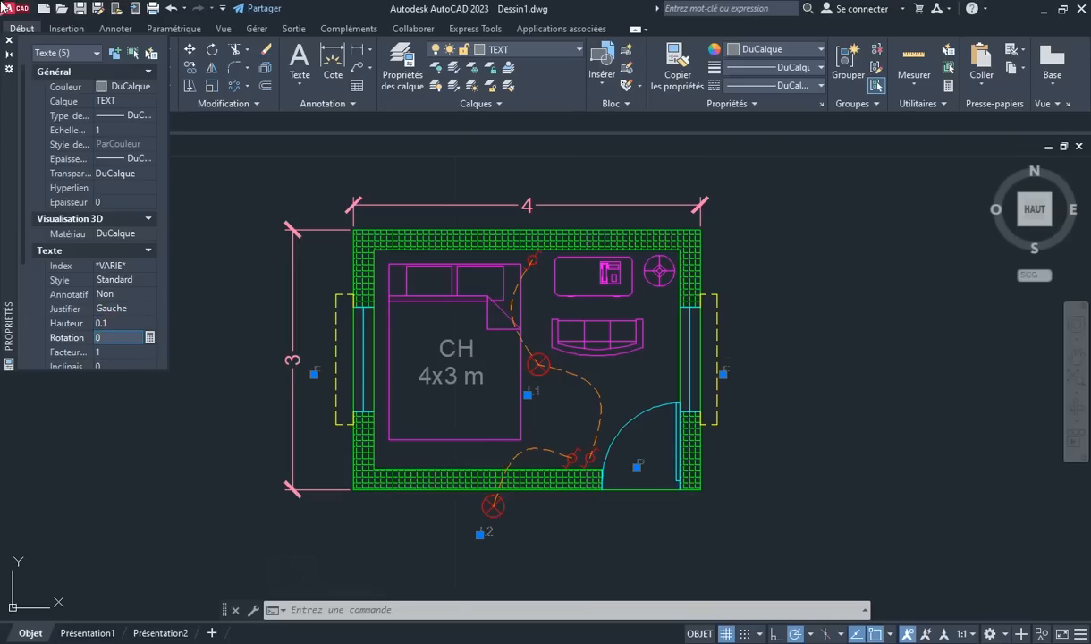
{"action": "left_click", "coordinate": [9, 40]}
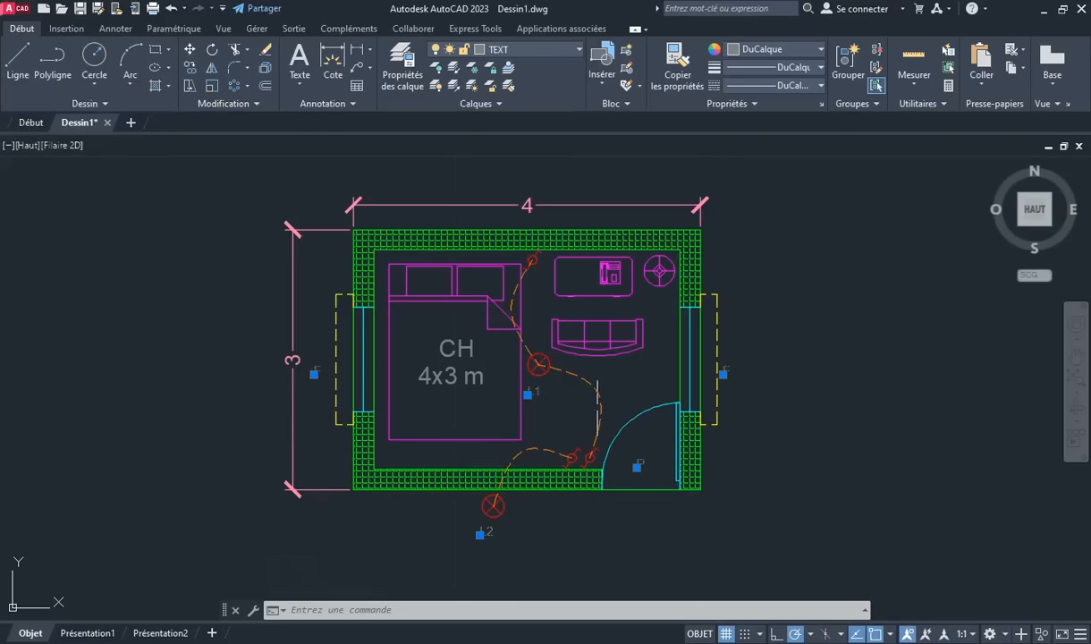
Move the L1 and L2 labels up closer to their lamps
{"action": "scroll", "coordinate": [597, 398], "scroll_direction": "up", "scroll_amount": 4}
{"action": "left_click", "coordinate": [527, 393]}
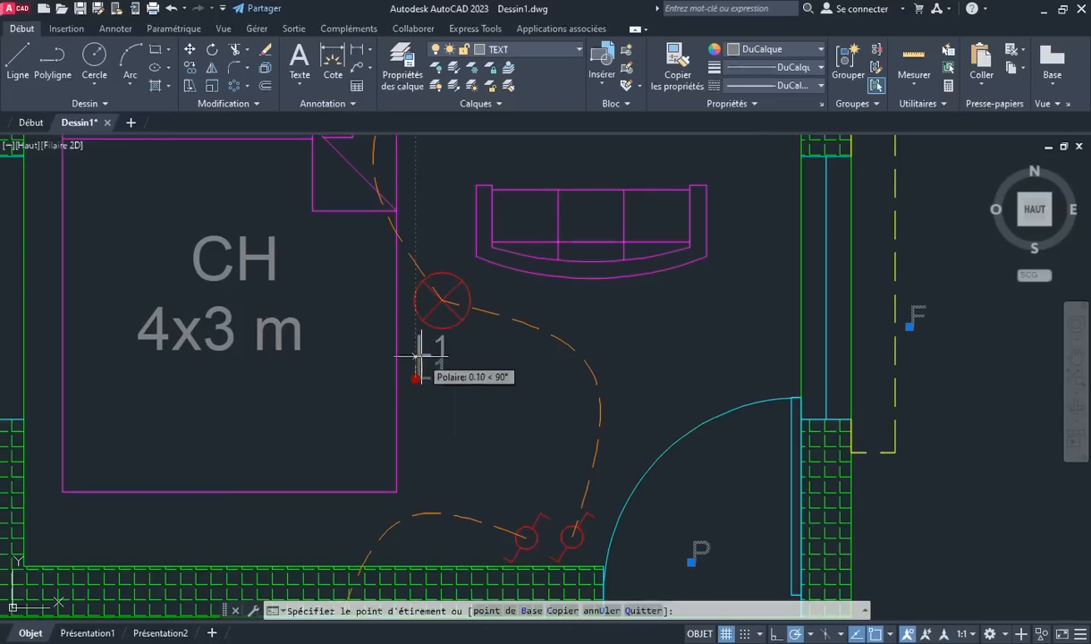
{"action": "left_click", "coordinate": [417, 353]}
{"action": "scroll", "coordinate": [418, 357], "scroll_direction": "down", "scroll_amount": 3}
{"action": "mouse_move", "coordinate": [414, 470]}
{"action": "middle_mouse_down"}
{"action": "mouse_move", "coordinate": [488, 393]}
{"action": "mouse_move", "coordinate": [499, 351]}
{"action": "middle_mouse_up"}
{"action": "scroll", "coordinate": [418, 475], "scroll_direction": "up", "scroll_amount": 4}
{"action": "left_click", "coordinate": [404, 471]}
{"action": "left_click", "coordinate": [431, 441]}
{"action": "scroll", "coordinate": [661, 399], "scroll_direction": "down", "scroll_amount": 4}
{"action": "middle_click_drag", "start_coordinate": [693, 390], "coordinate": [577, 525]}
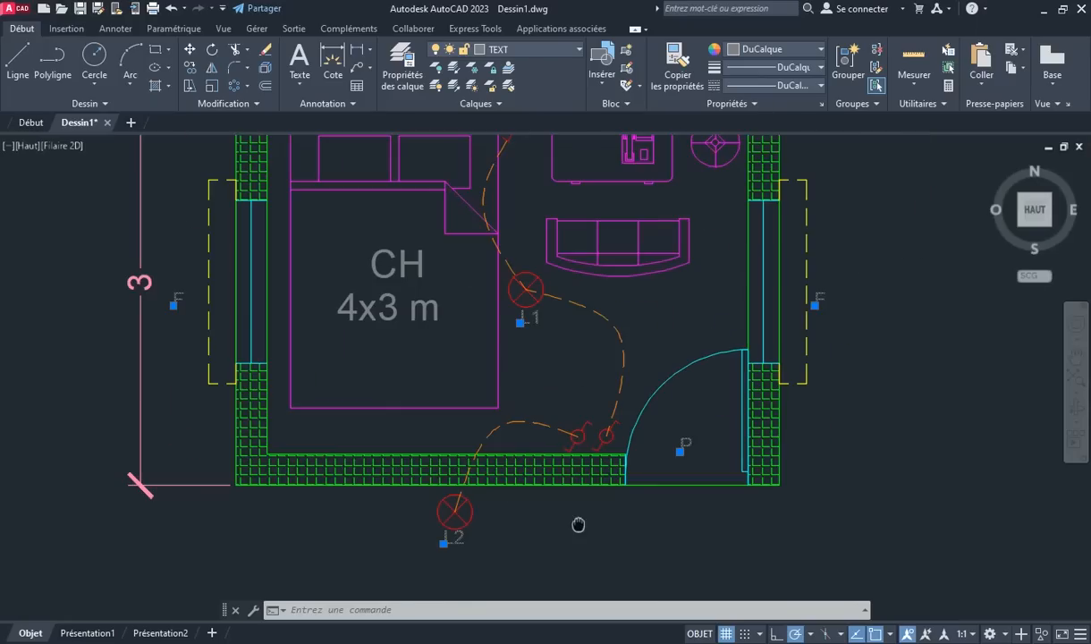
Move the left window's "F" label closer to the window's dashed outline
{"action": "left_click", "coordinate": [173, 304]}
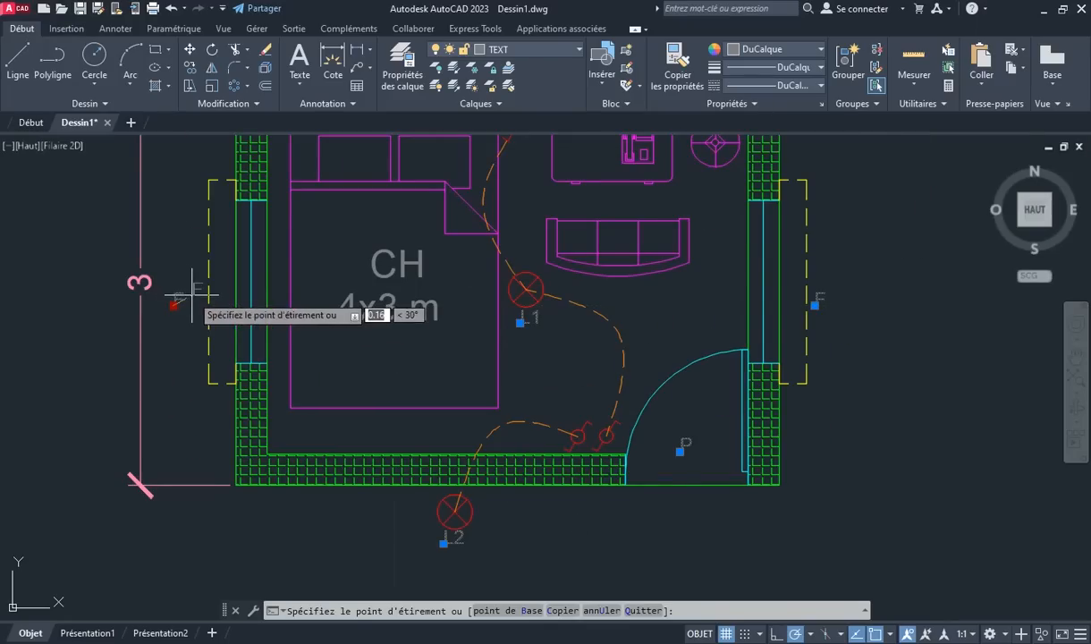
{"action": "left_click", "coordinate": [191, 294]}
{"action": "key", "text": "Escape"}
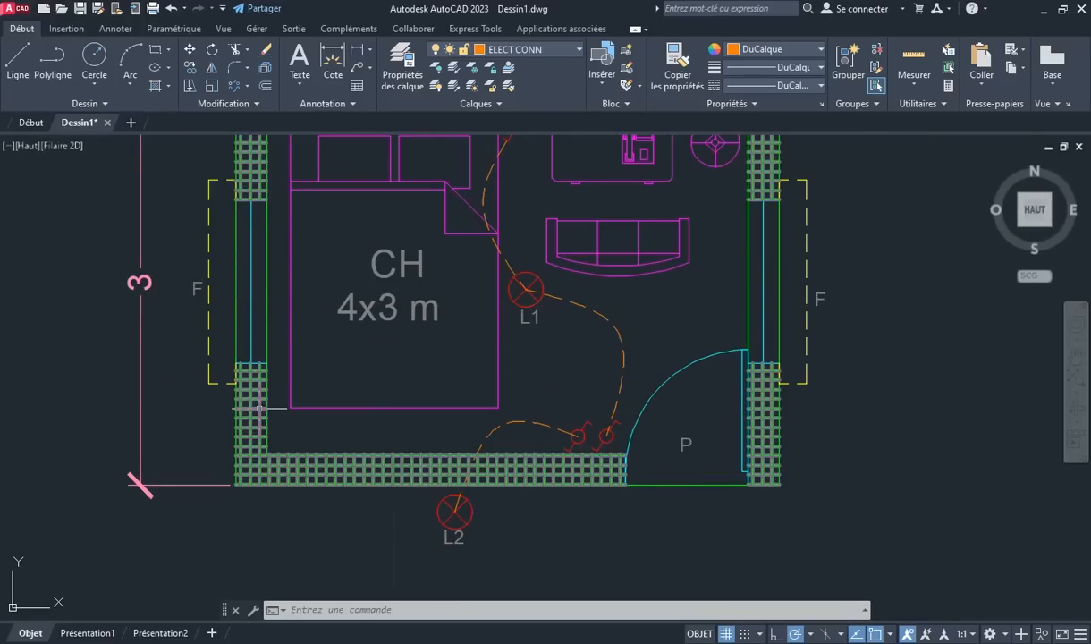
Copy the "L2" label onto the right switch of the door pair
{"action": "left_click", "coordinate": [453, 535]}
{"action": "left_click", "coordinate": [191, 69]}
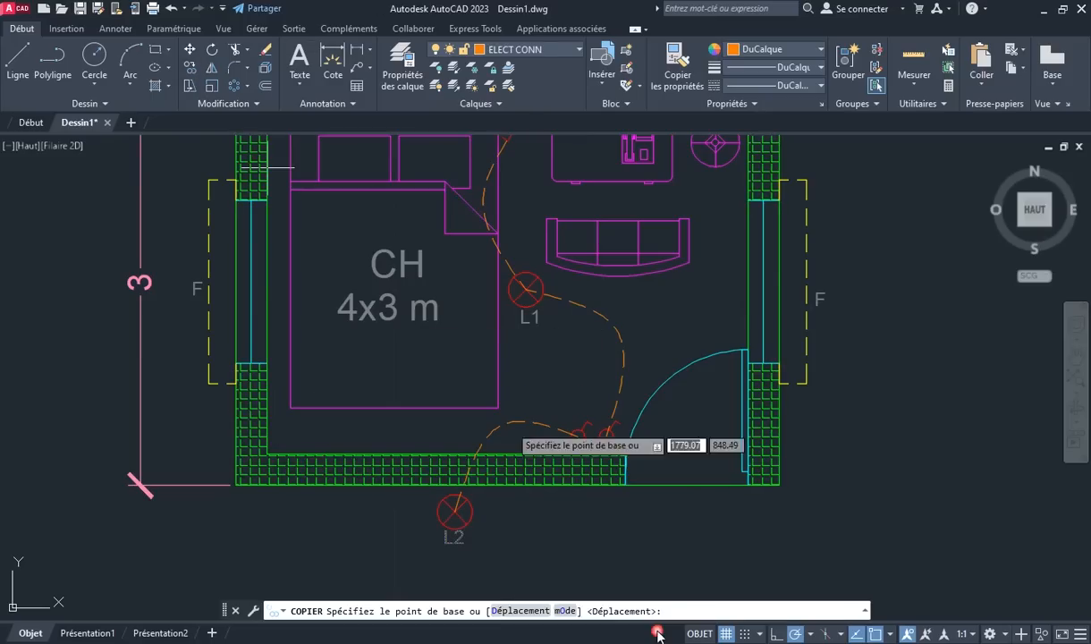
{"action": "left_click", "coordinate": [456, 533]}
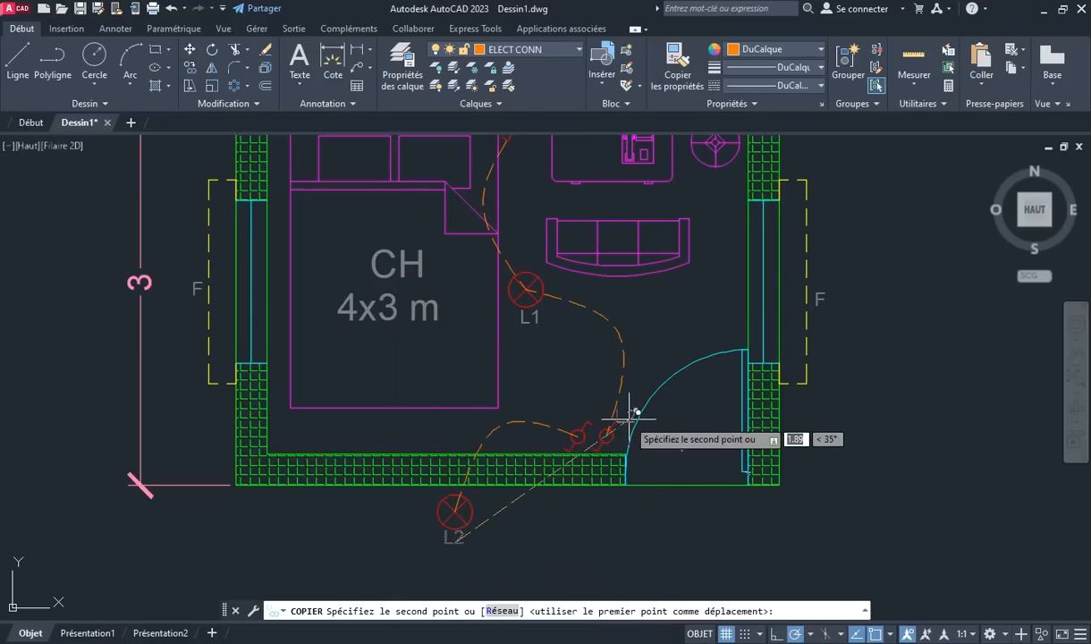
{"action": "scroll", "coordinate": [631, 413], "scroll_direction": "up", "scroll_amount": 3}
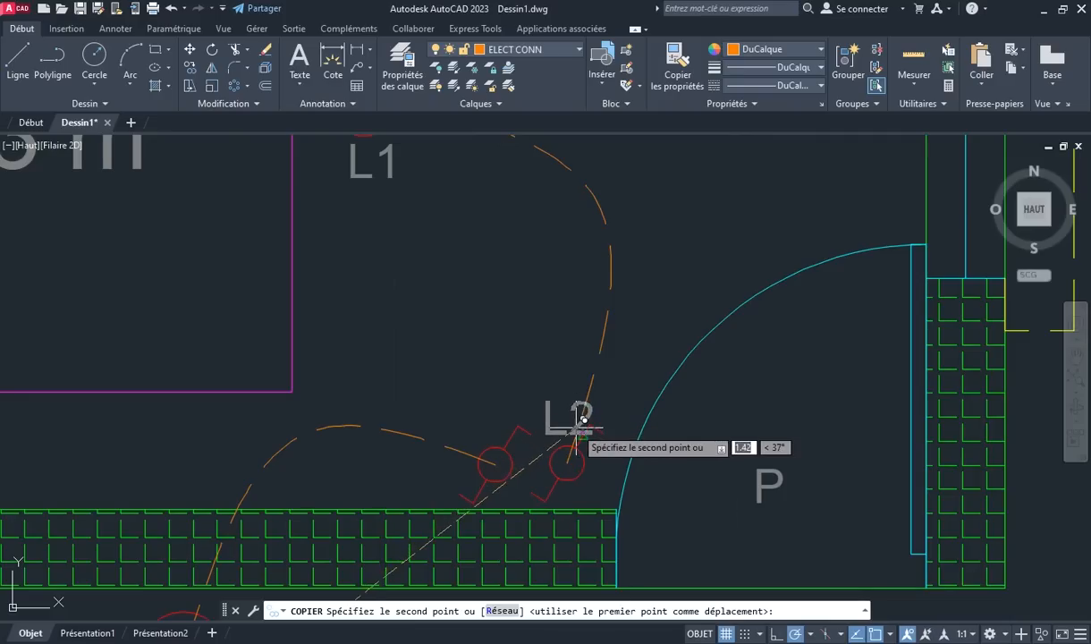
{"action": "left_click", "coordinate": [572, 413]}
{"action": "right_click", "coordinate": [583, 357]}
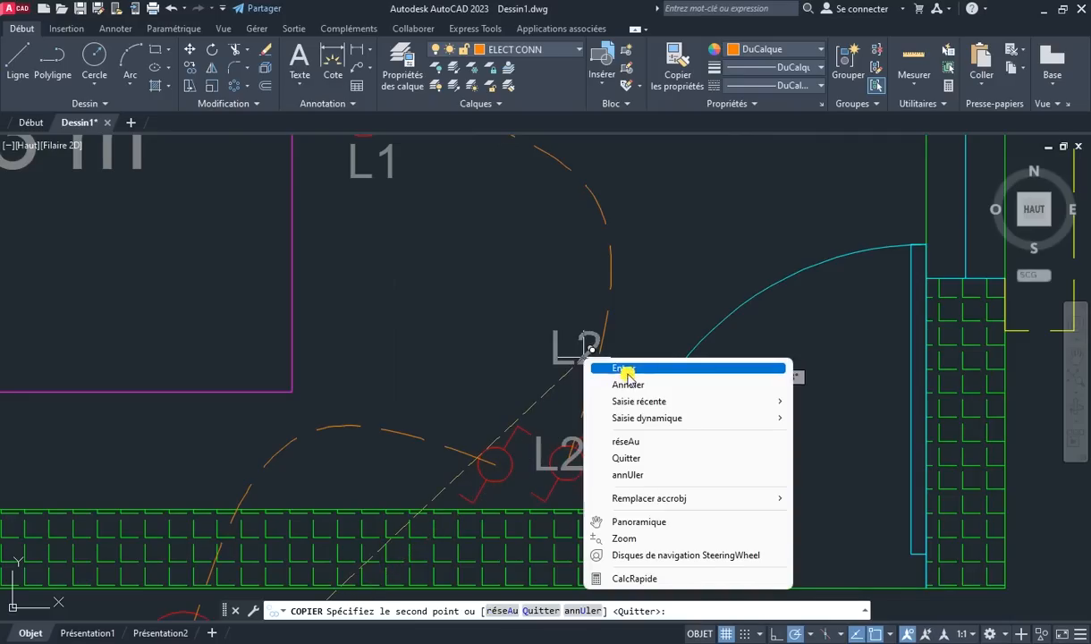
{"action": "left_click", "coordinate": [627, 368]}
Change the text of the label copied onto the right door switch to "VV"
{"action": "left_click", "coordinate": [540, 453]}
{"action": "double_click", "coordinate": [540, 453]}
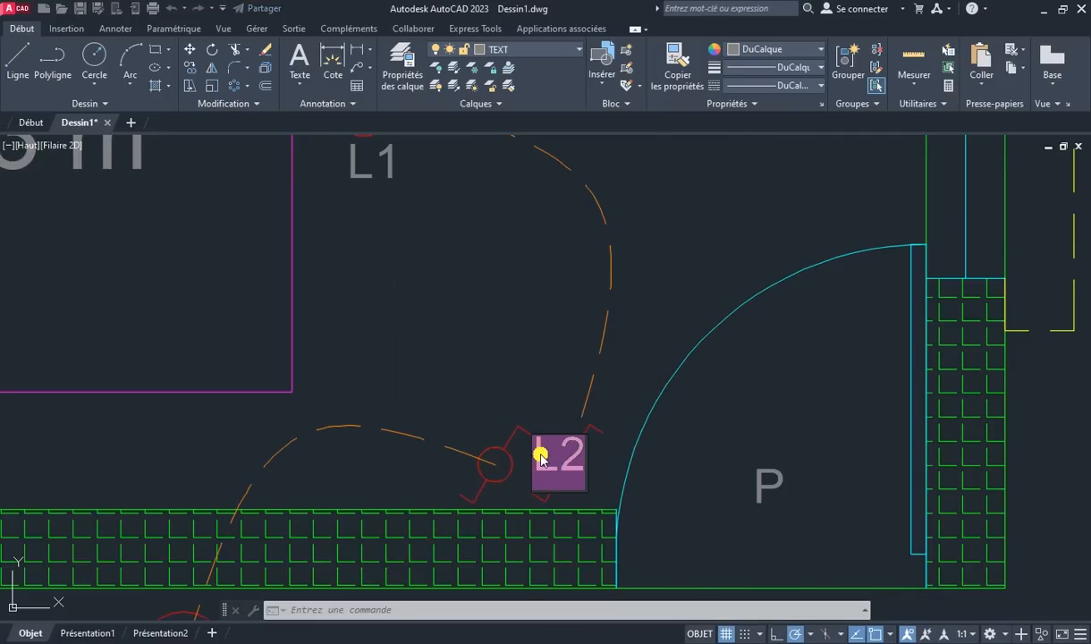
{"action": "type", "text": "VV"}
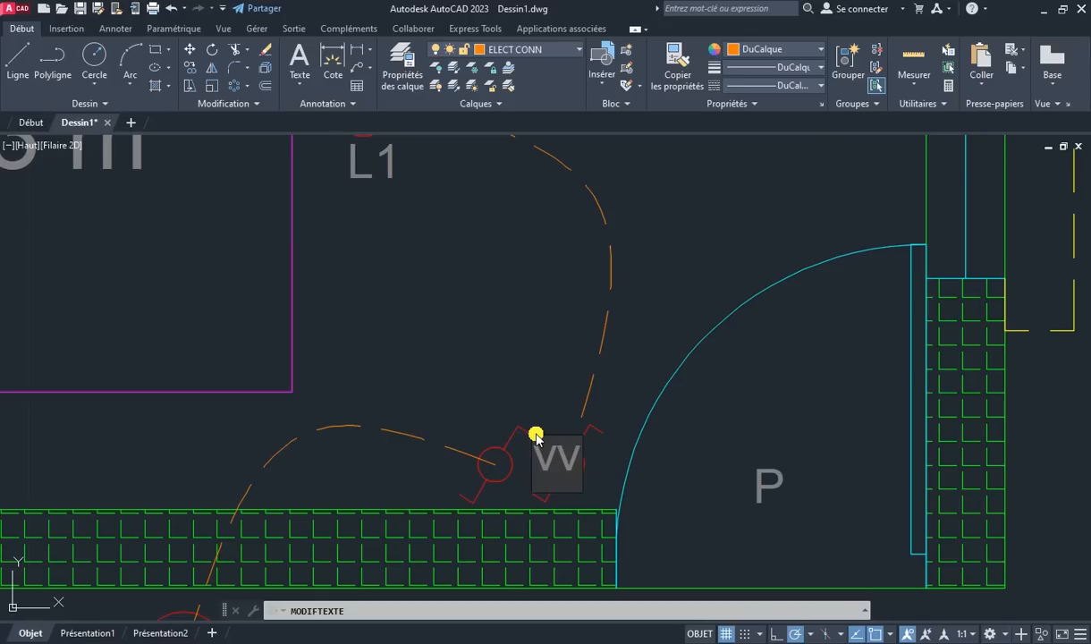
{"action": "key", "text": "Return"}
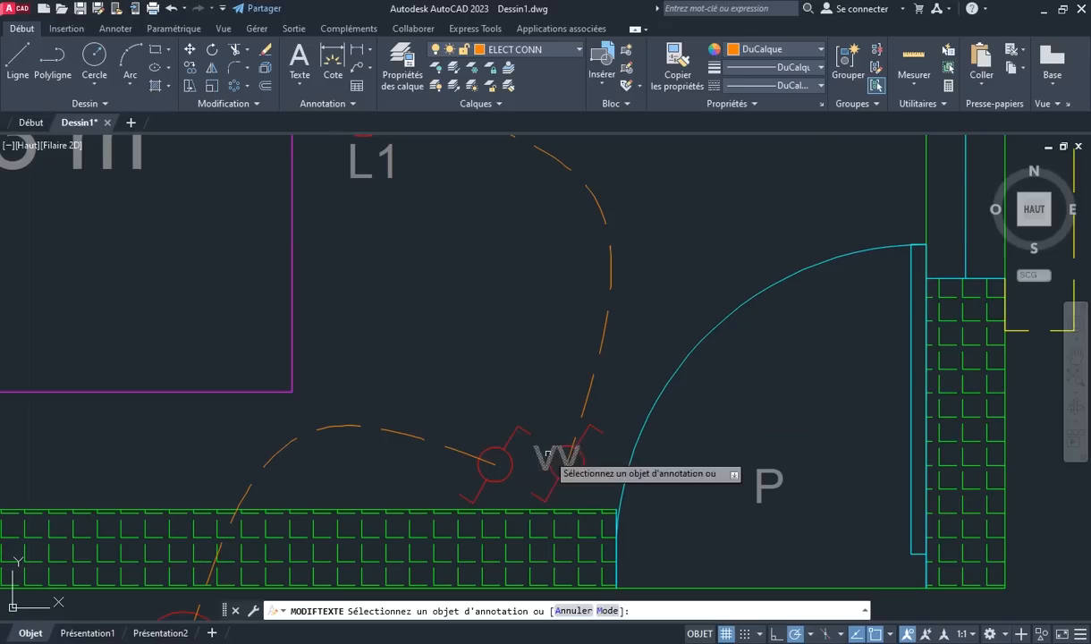
Move the "VV" label to just above the right switch of the door pair
{"action": "right_click", "coordinate": [527, 356]}
{"action": "left_click", "coordinate": [606, 374]}
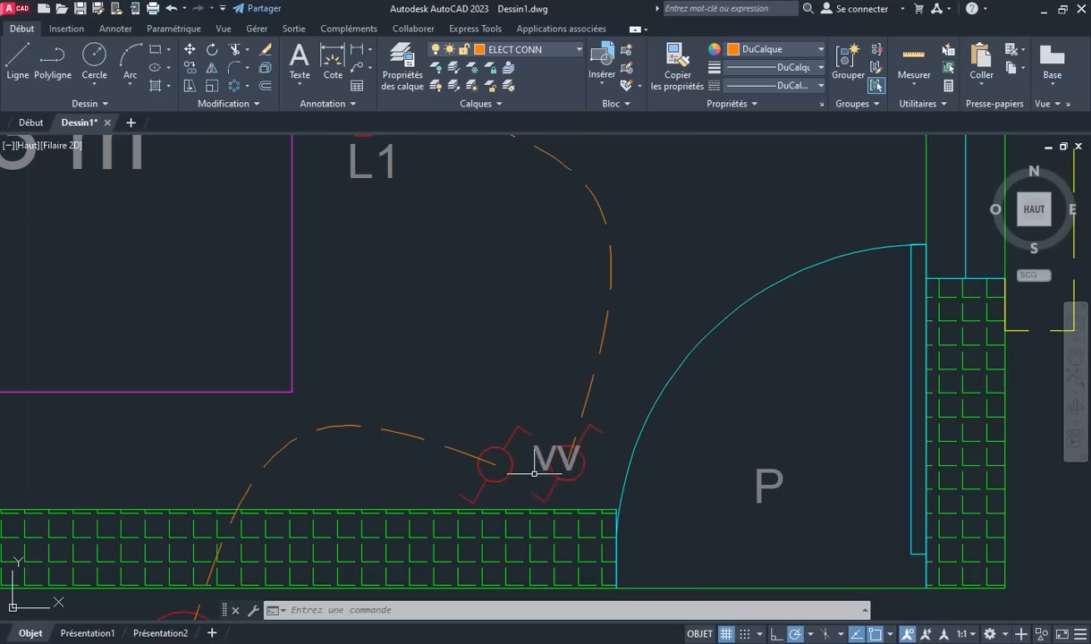
{"action": "left_click", "coordinate": [541, 461]}
{"action": "left_click", "coordinate": [532, 469]}
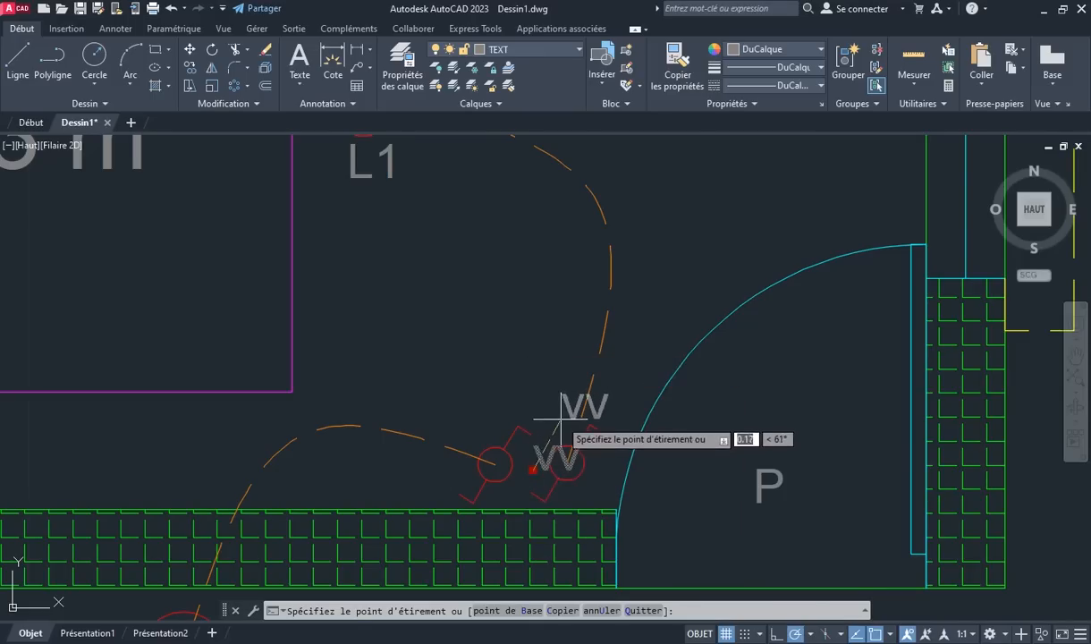
{"action": "left_click", "coordinate": [561, 421]}
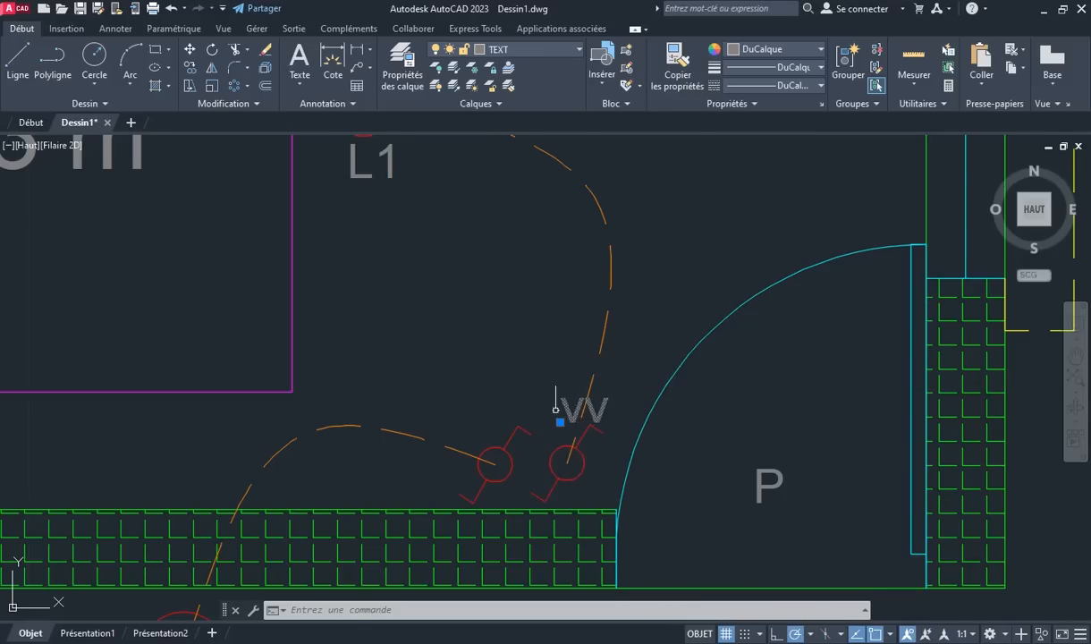
Copy the "VV" label above the left door switch and beside the switch near the head of the bed
{"action": "left_click", "coordinate": [190, 67]}
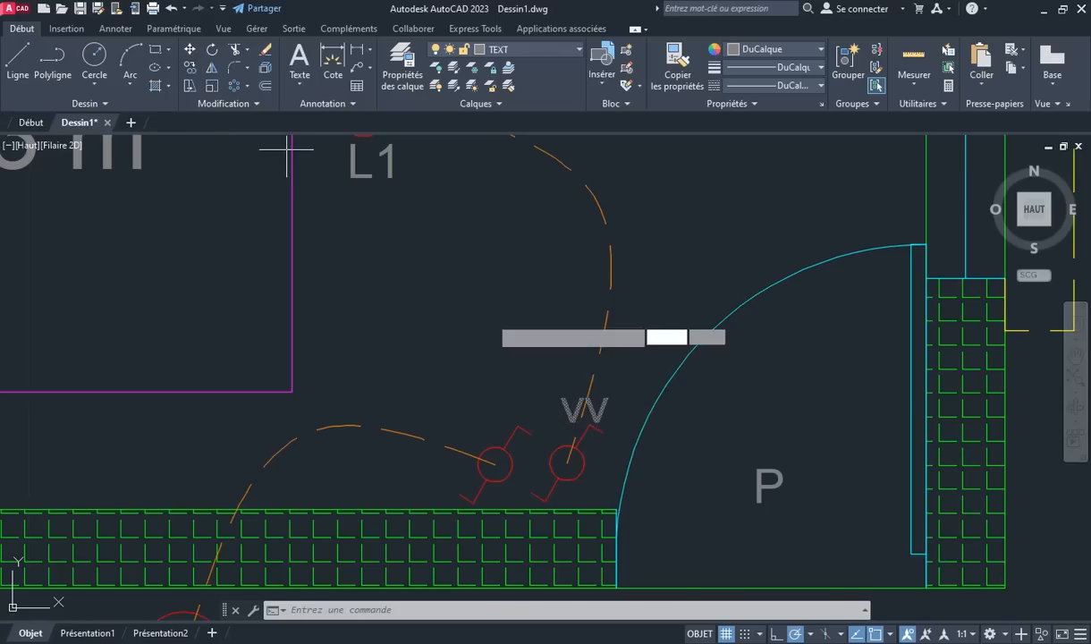
{"action": "left_click", "coordinate": [562, 404]}
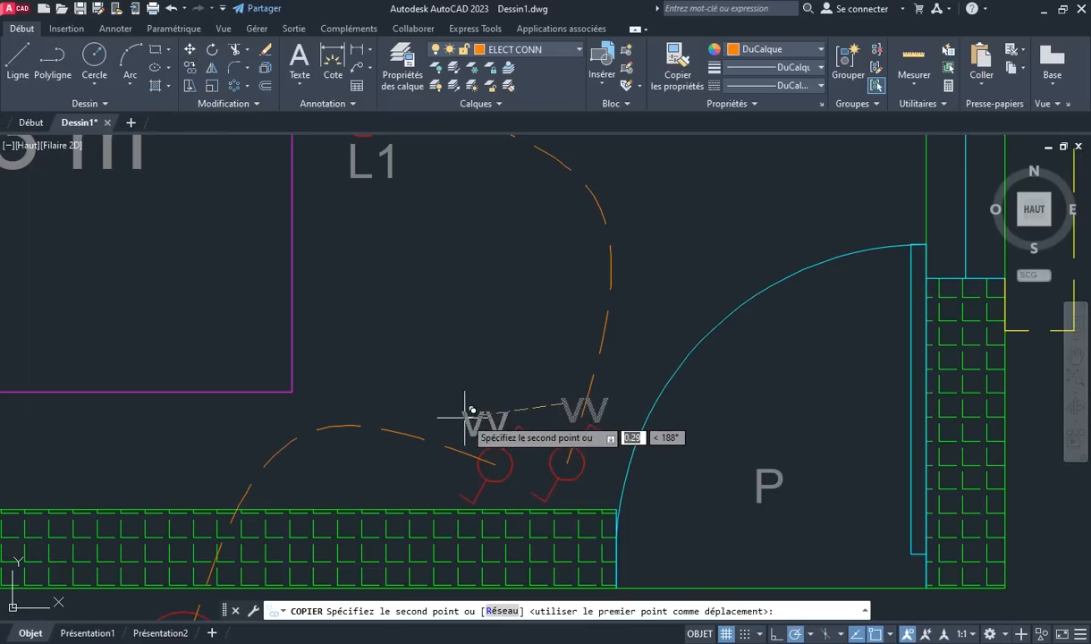
{"action": "left_click", "coordinate": [471, 407]}
{"action": "scroll", "coordinate": [463, 273], "scroll_direction": "down", "scroll_amount": 4}
{"action": "middle_click_drag", "start_coordinate": [462, 272], "coordinate": [490, 357]}
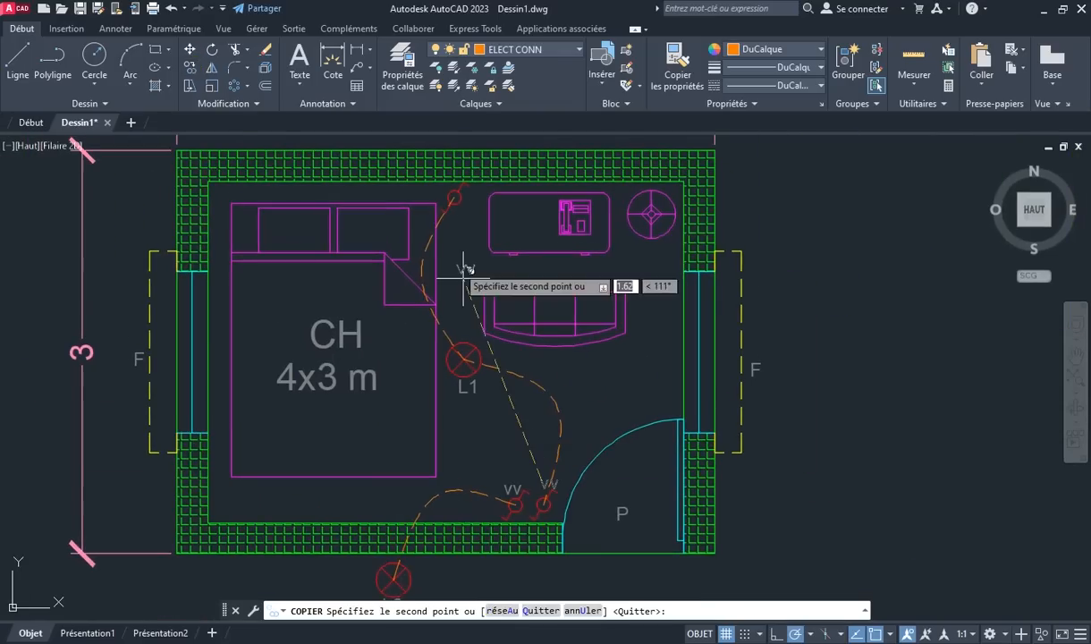
{"action": "scroll", "coordinate": [458, 188], "scroll_direction": "up", "scroll_amount": 4}
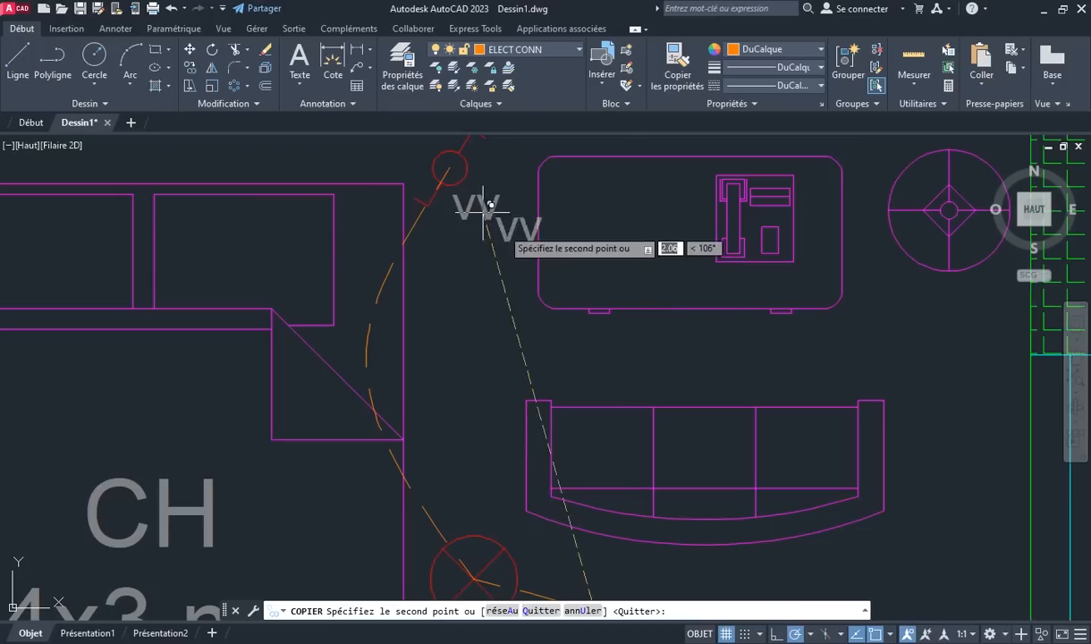
{"action": "right_click", "coordinate": [517, 310]}
{"action": "left_click", "coordinate": [563, 319]}
{"action": "scroll", "coordinate": [512, 337], "scroll_direction": "down", "scroll_amount": 4}
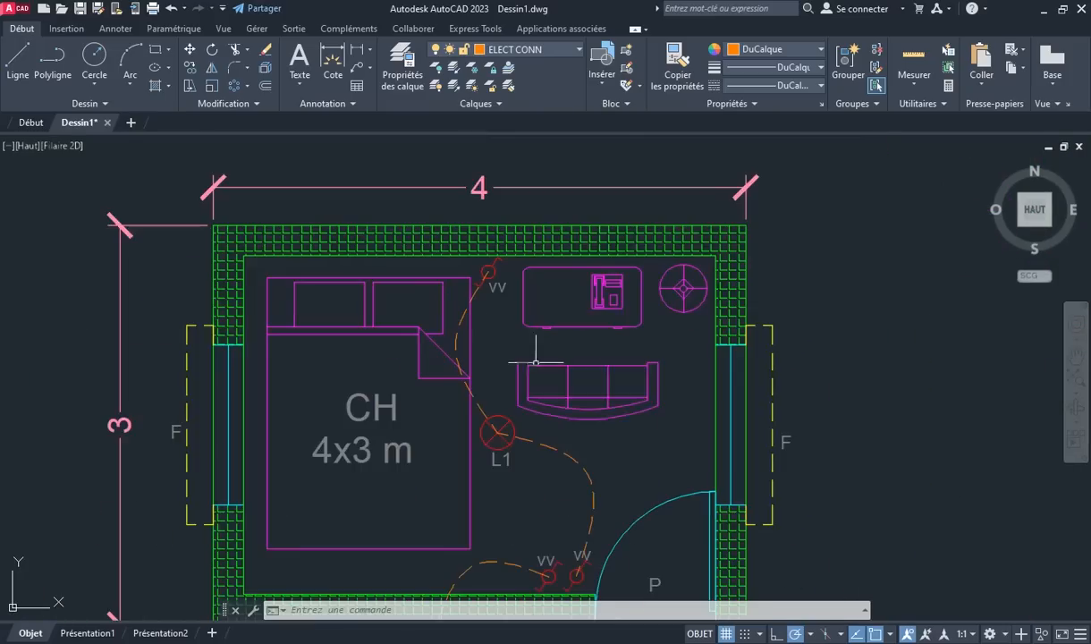
{"action": "middle_click_drag", "start_coordinate": [532, 359], "coordinate": [521, 287]}
{"action": "mouse_move", "coordinate": [504, 330]}
{"action": "middle_mouse_down"}
{"action": "mouse_move", "coordinate": [613, 332]}
{"action": "mouse_move", "coordinate": [568, 348]}
{"action": "middle_mouse_up"}
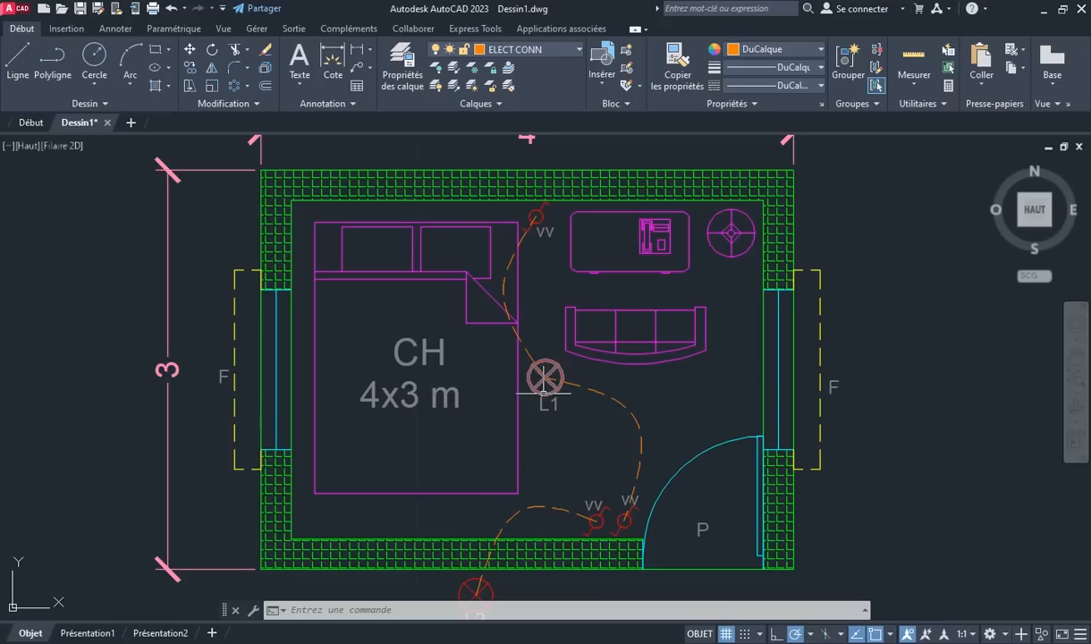
Change the wall hatch type from pattern to a solid fill (Solide)
{"action": "left_click", "coordinate": [466, 183]}
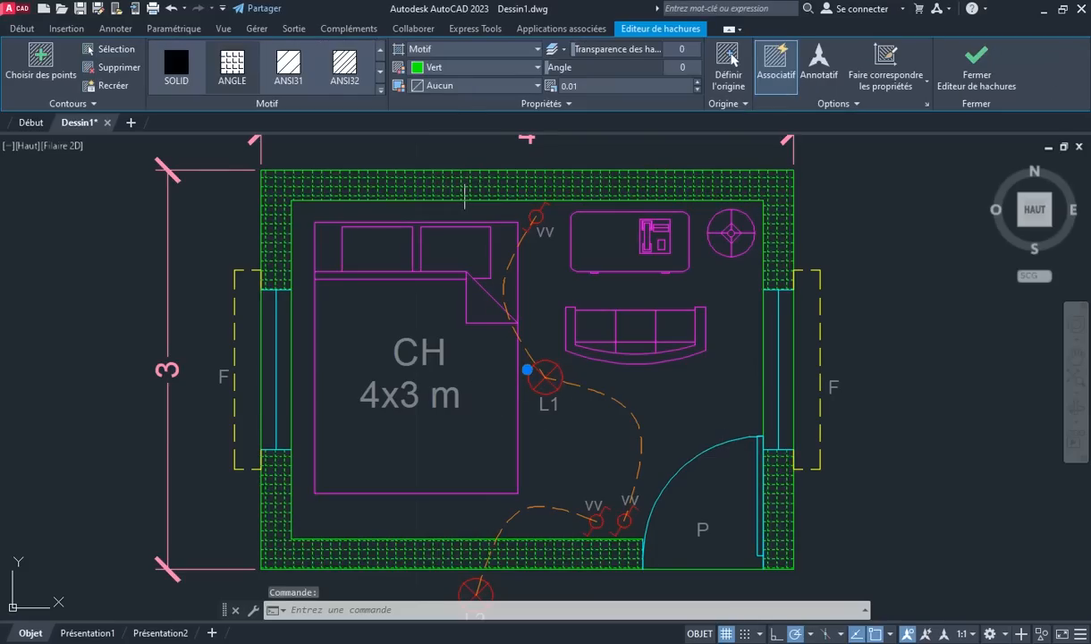
{"action": "left_click", "coordinate": [449, 50]}
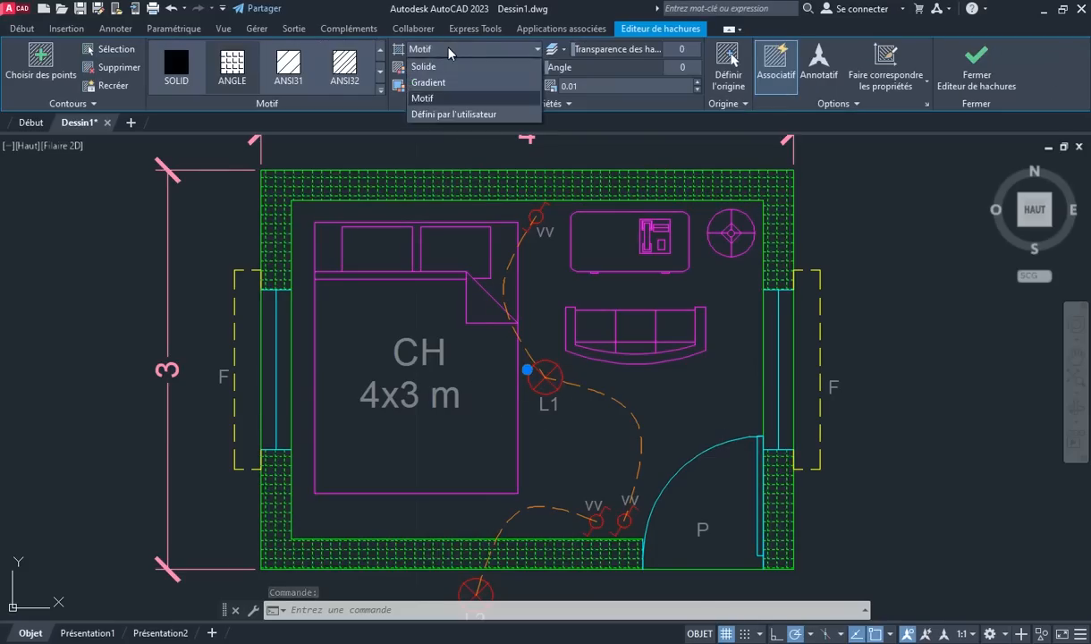
{"action": "left_click", "coordinate": [449, 50]}
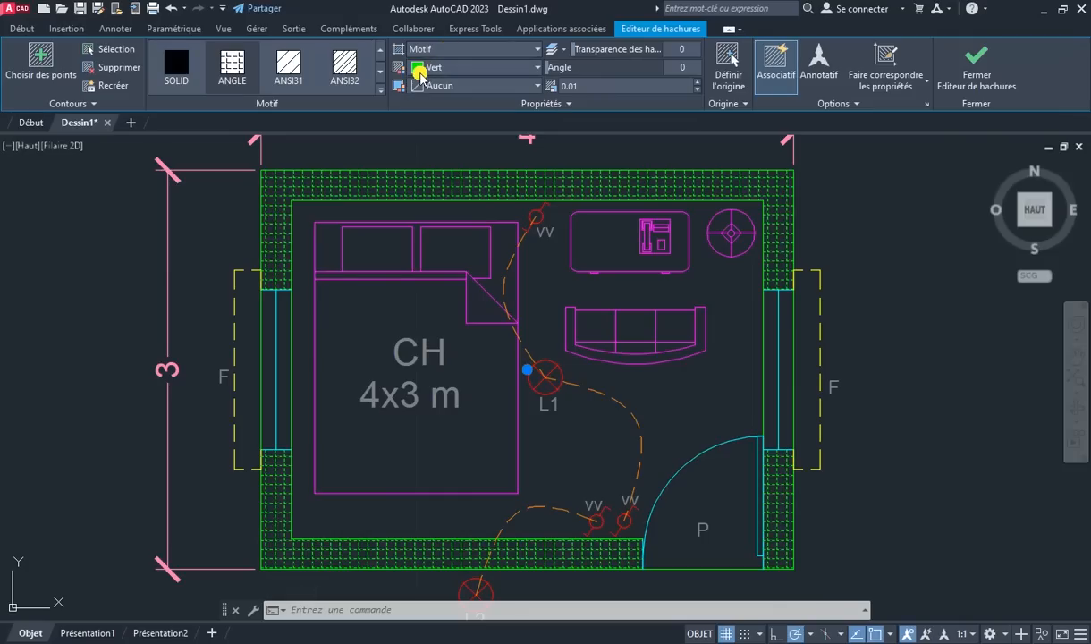
{"action": "left_click", "coordinate": [420, 77]}
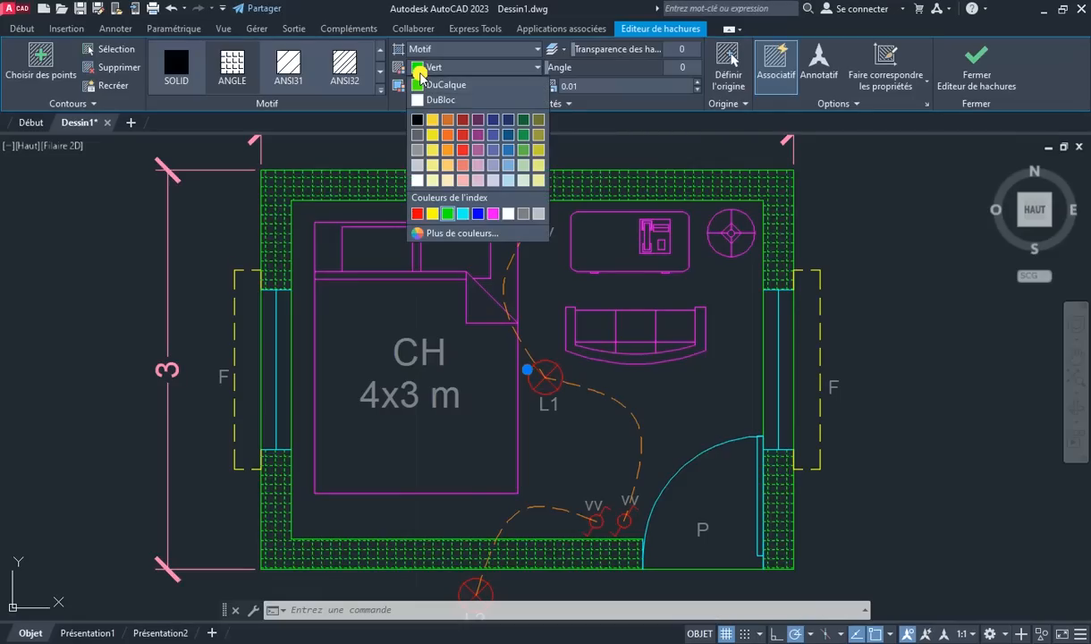
{"action": "left_click", "coordinate": [407, 54]}
{"action": "left_click", "coordinate": [413, 50]}
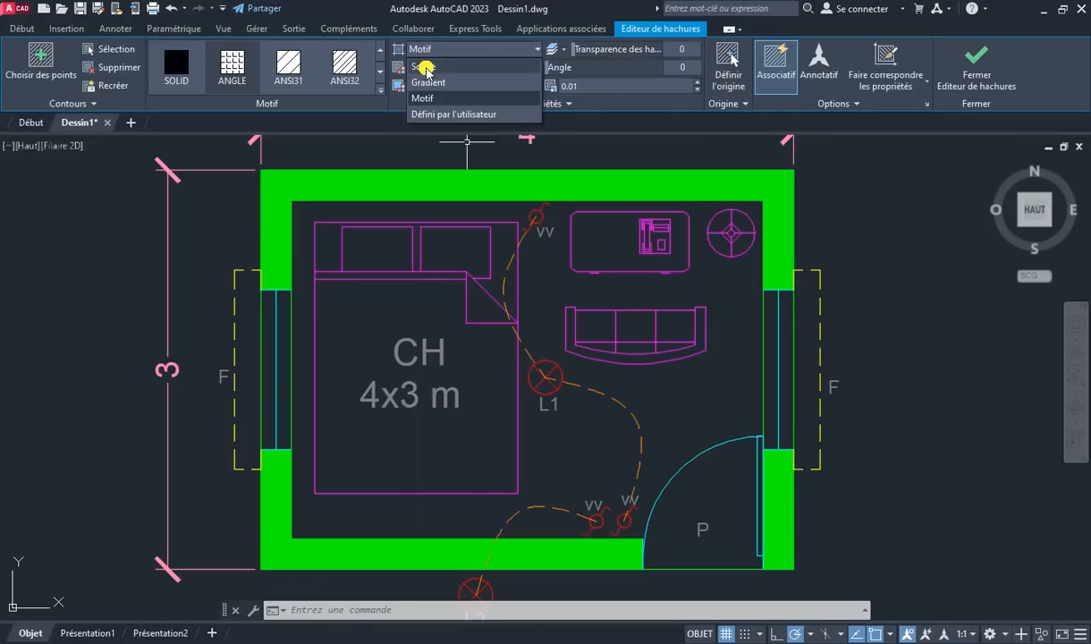
{"action": "left_click", "coordinate": [426, 68]}
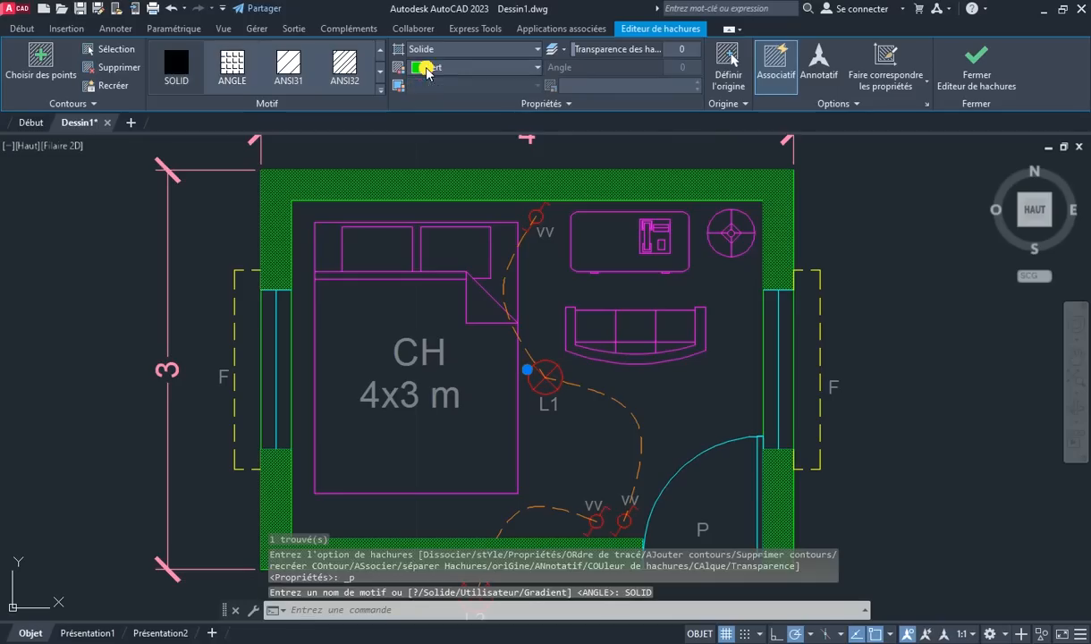
Set the walls' solid hatch to index colour 105 and finish editing the hatch
{"action": "left_click", "coordinate": [423, 71]}
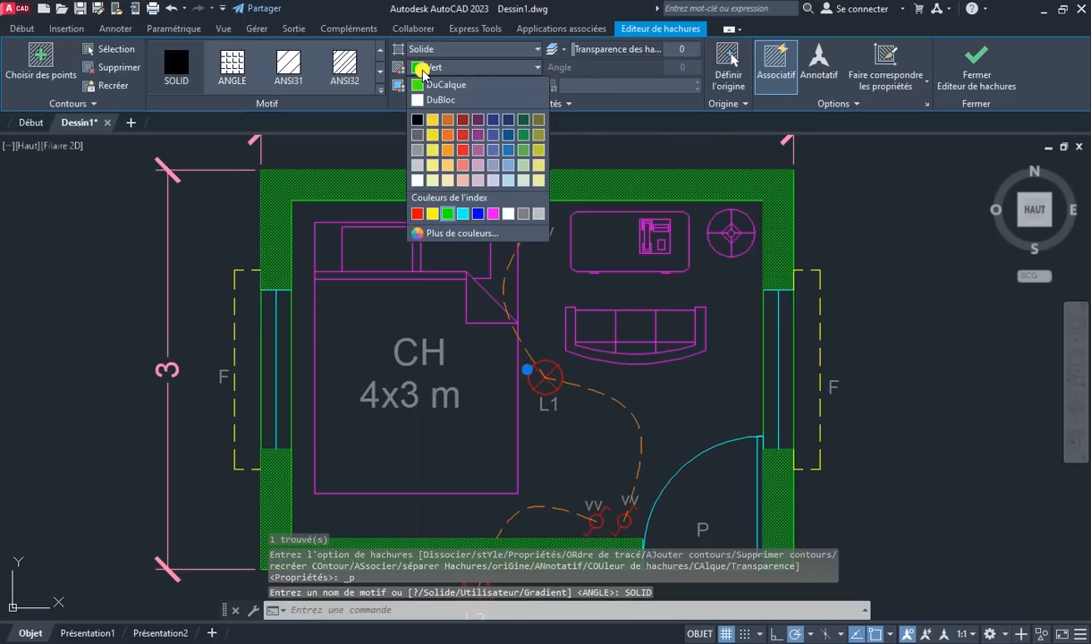
{"action": "left_click", "coordinate": [418, 233]}
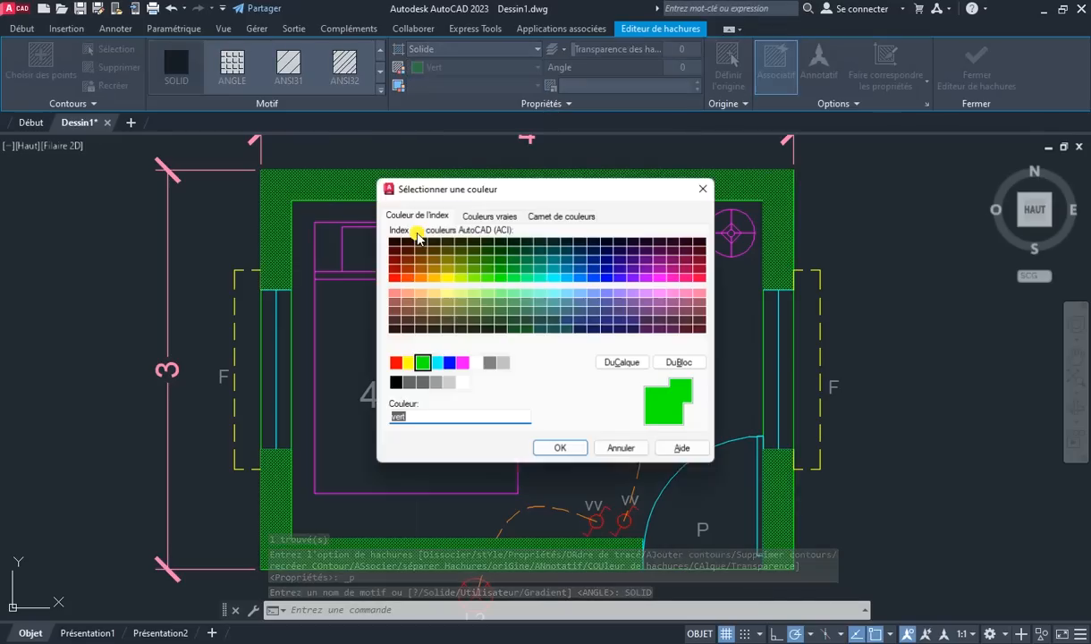
{"action": "left_click", "coordinate": [512, 312]}
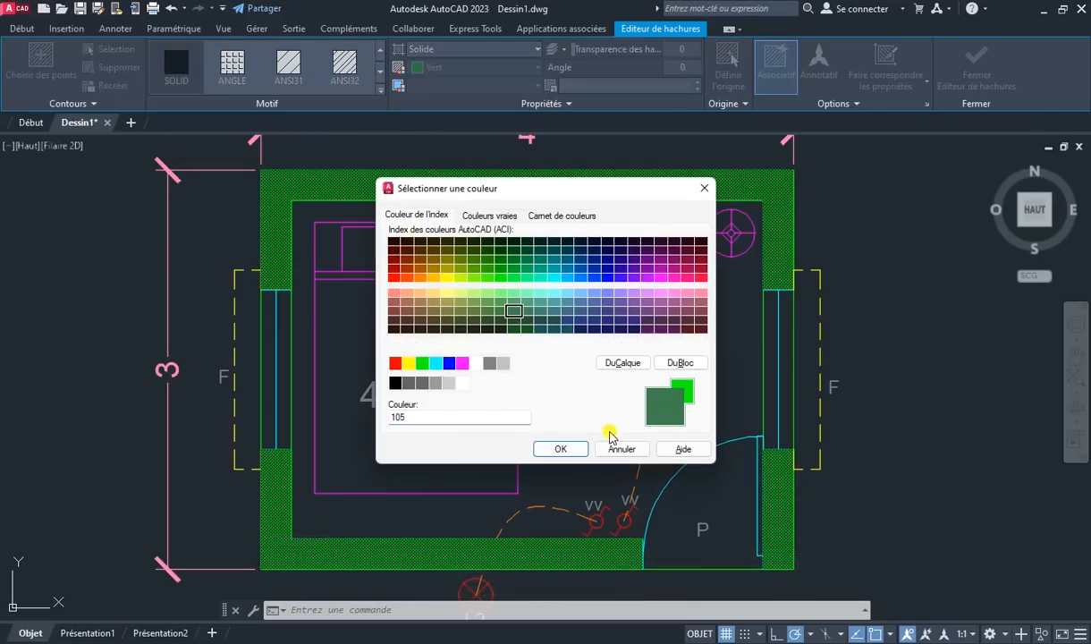
{"action": "left_click", "coordinate": [560, 448]}
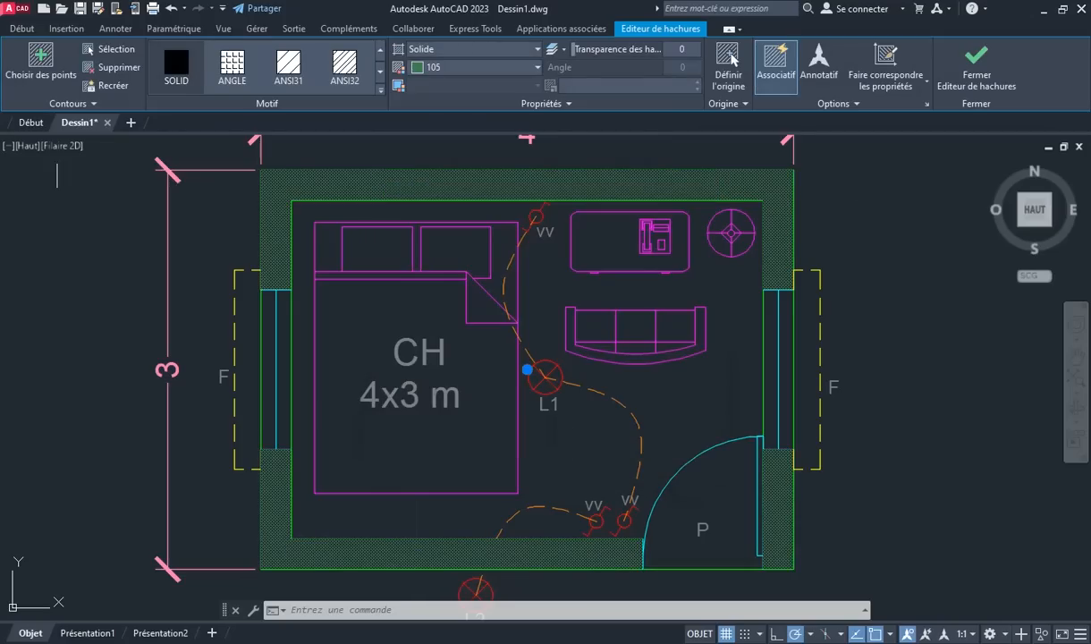
{"action": "left_click", "coordinate": [287, 63]}
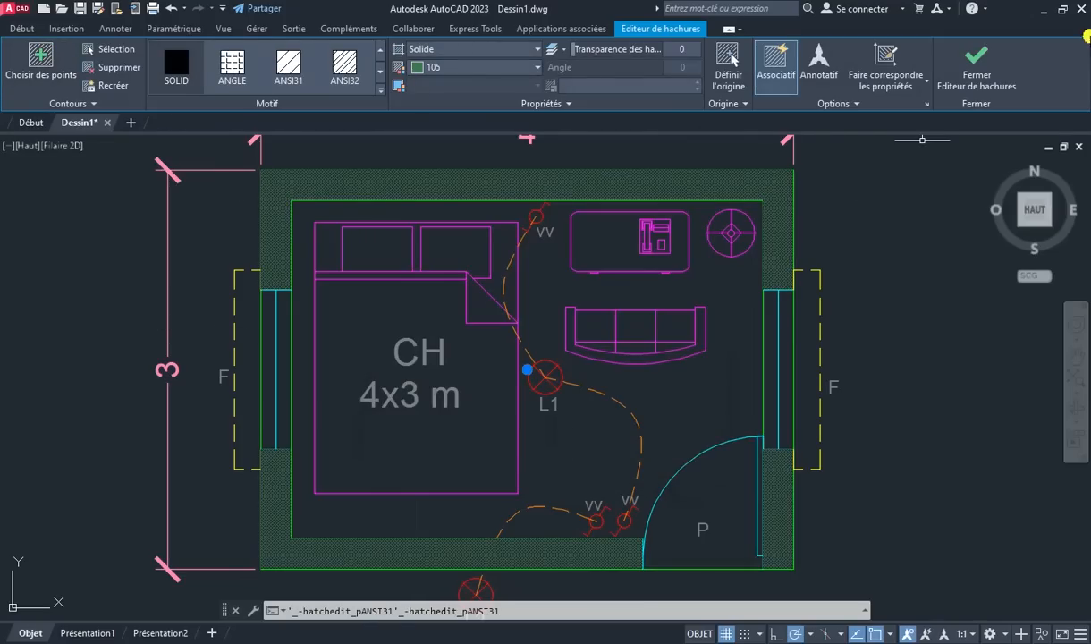
{"action": "left_click", "coordinate": [975, 65]}
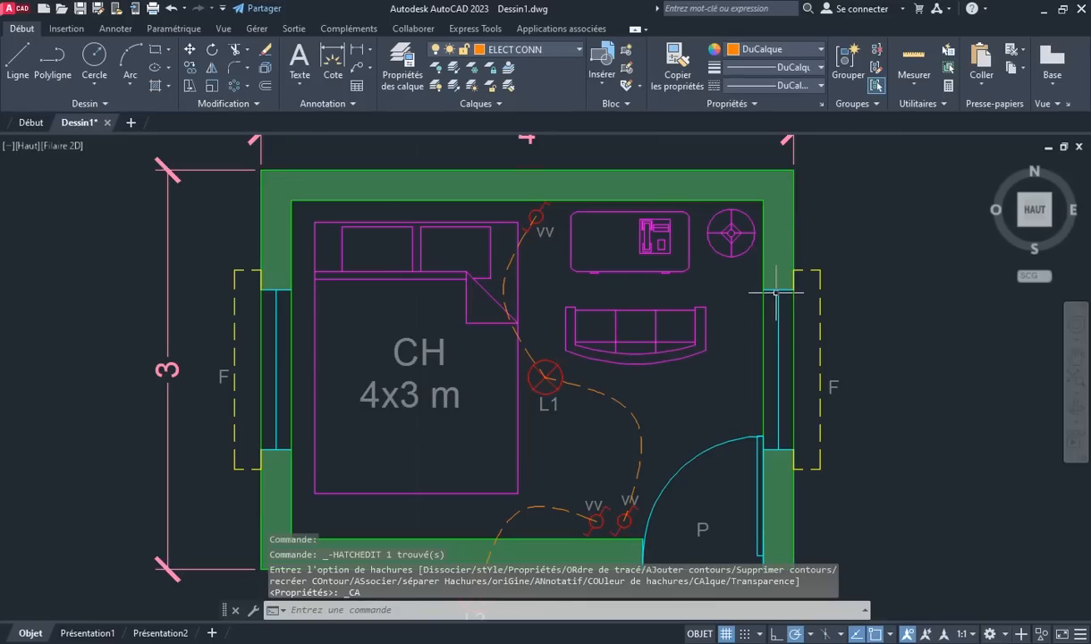
Use the Zoom command's window option (Fenêtre) to frame the whole bedroom plan with its dimensions and exterior lamp
{"action": "scroll", "coordinate": [775, 292], "scroll_direction": "down", "scroll_amount": 2}
{"action": "scroll", "coordinate": [599, 273], "scroll_direction": "down", "scroll_amount": 2}
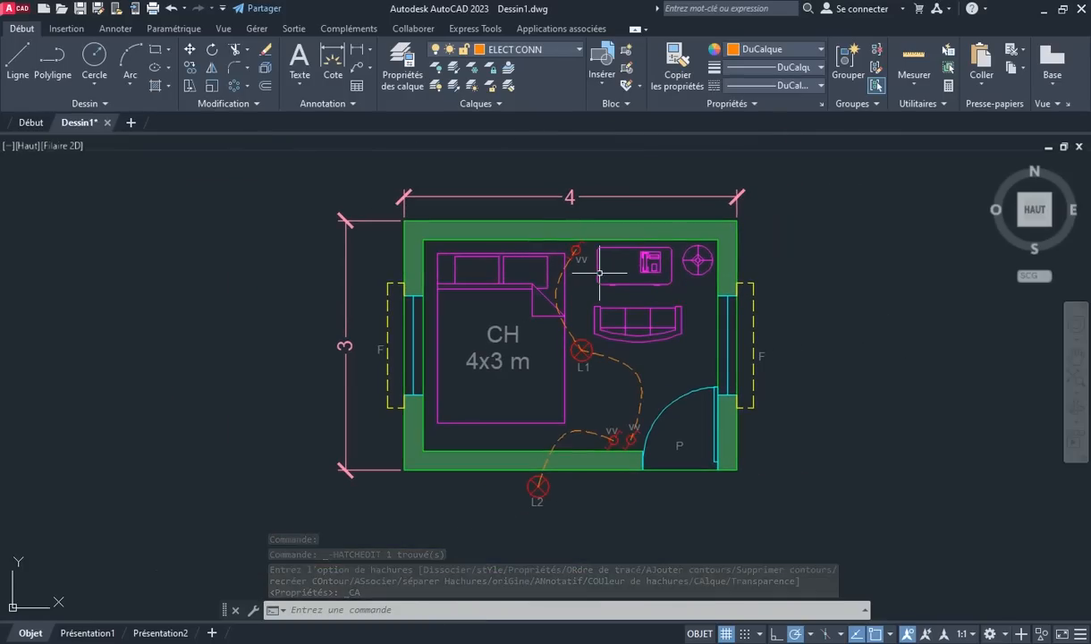
{"action": "type", "text": "Z"}
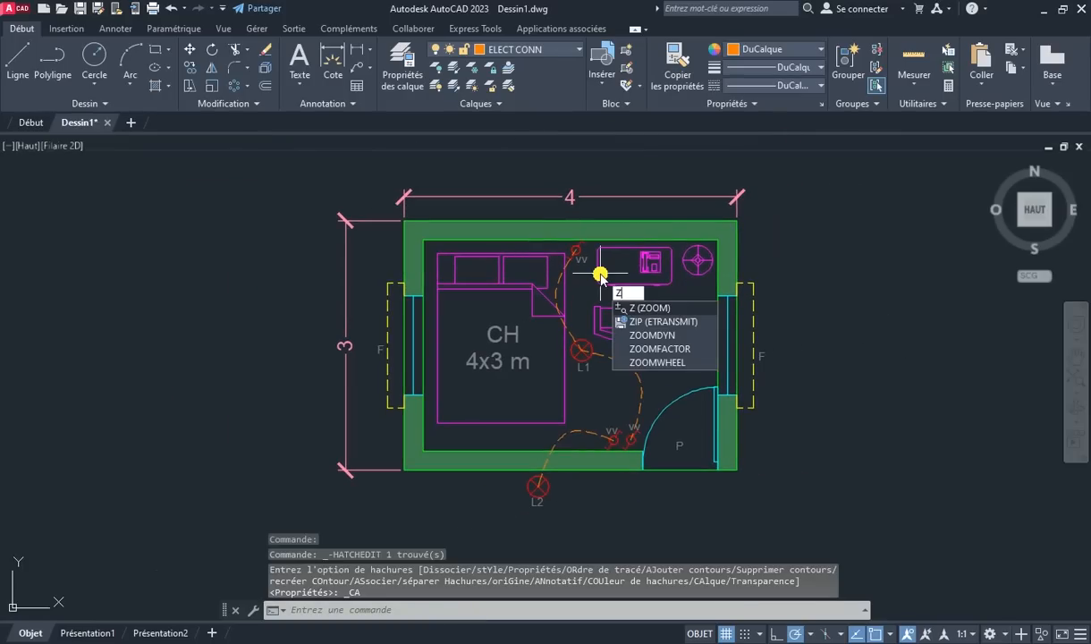
{"action": "key", "text": "Return"}
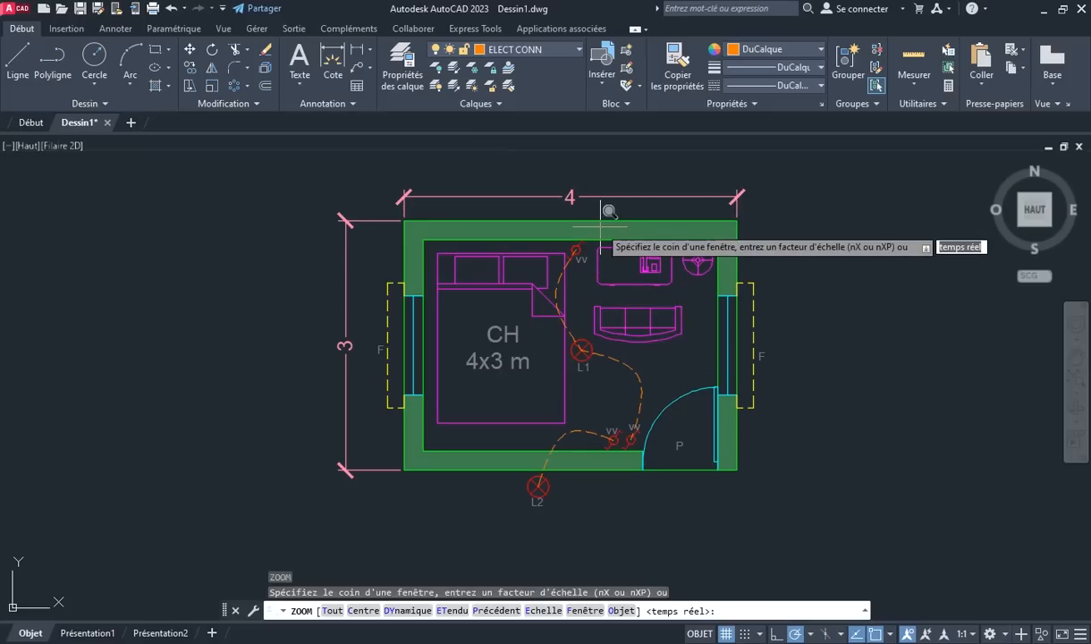
{"action": "type", "text": "f"}
{"action": "key", "text": "Return"}
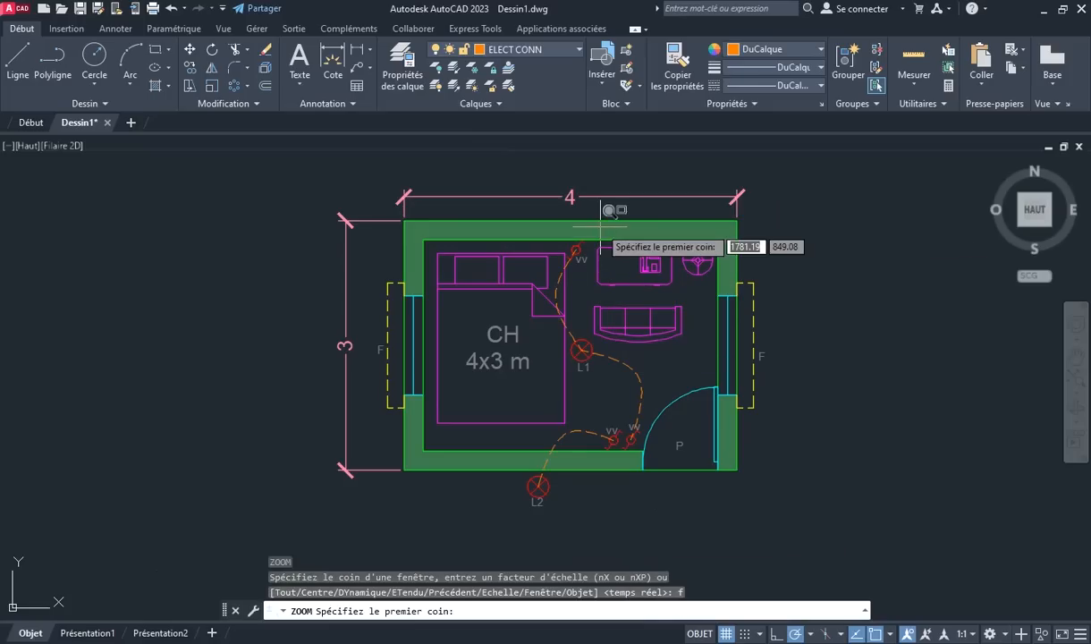
{"action": "left_click", "coordinate": [286, 170]}
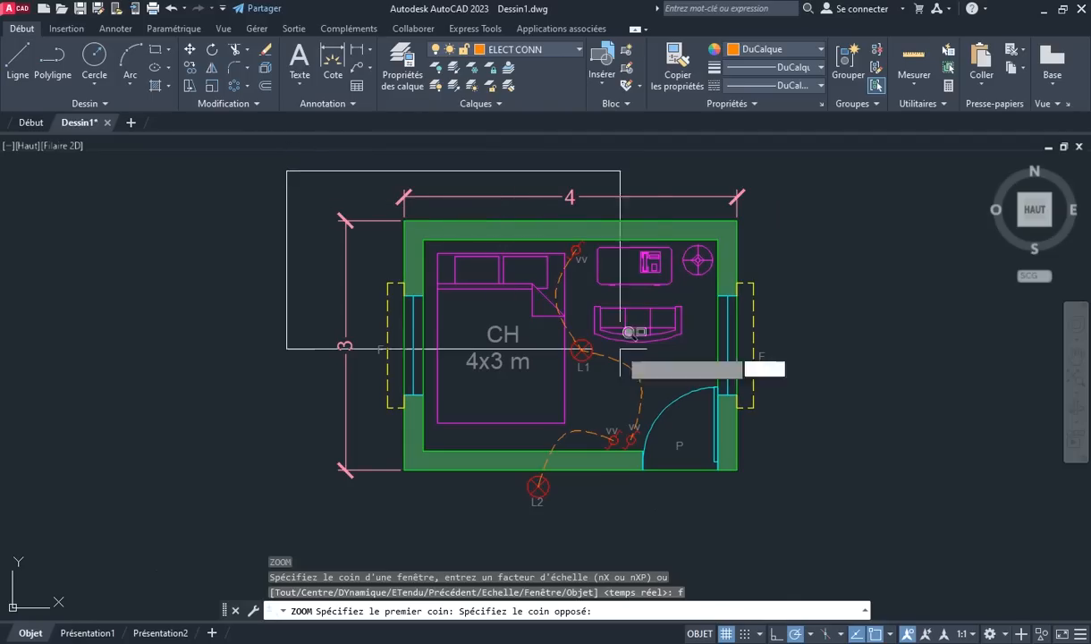
{"action": "left_click", "coordinate": [792, 511]}
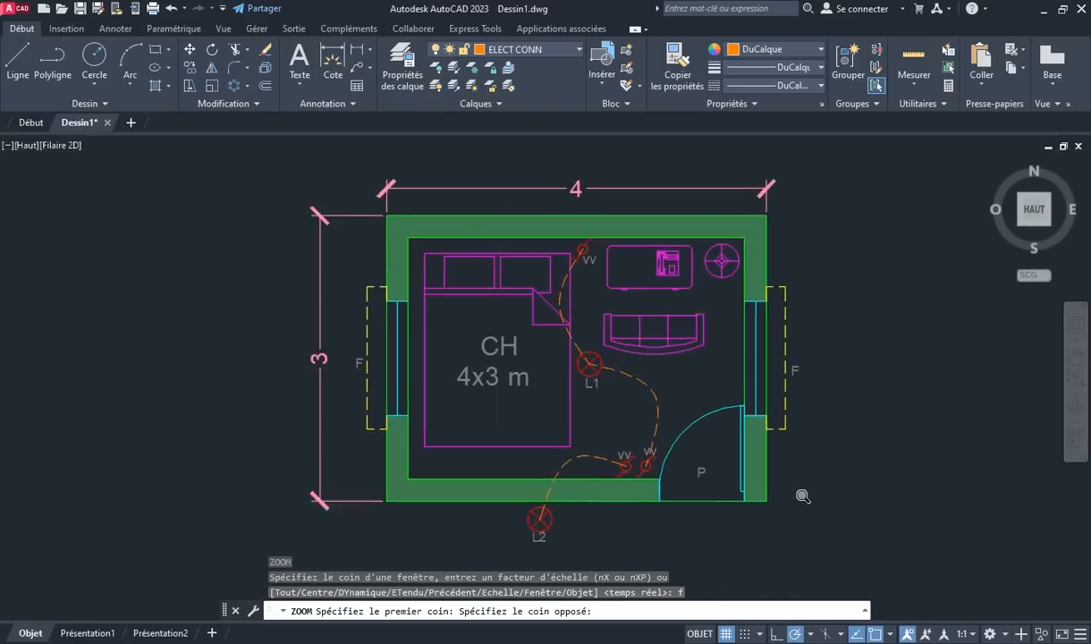
{"action": "middle_click", "coordinate": [620, 355]}
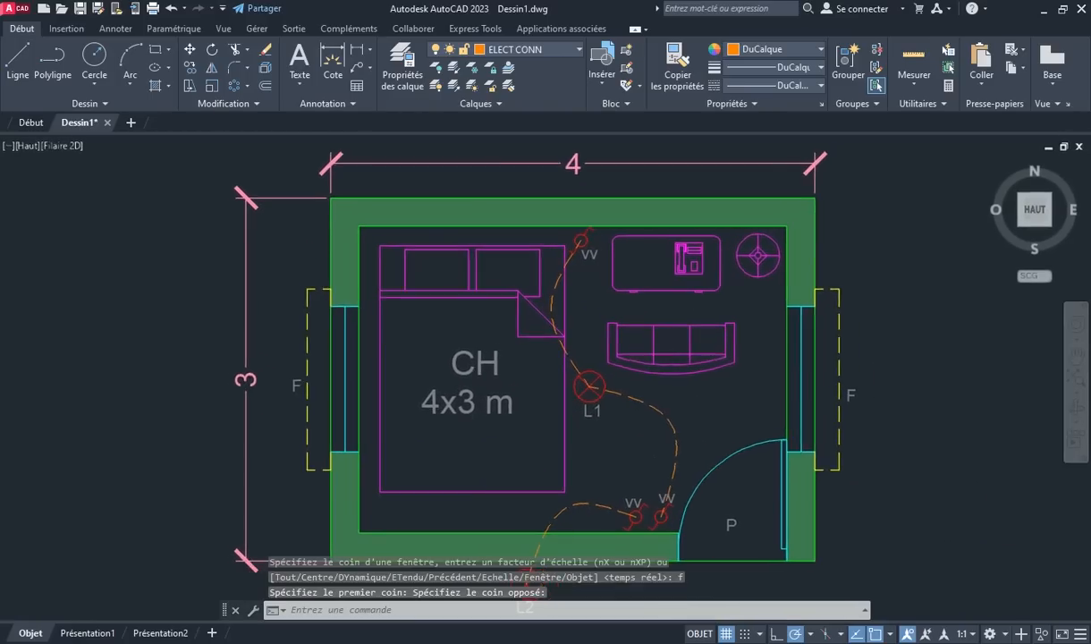